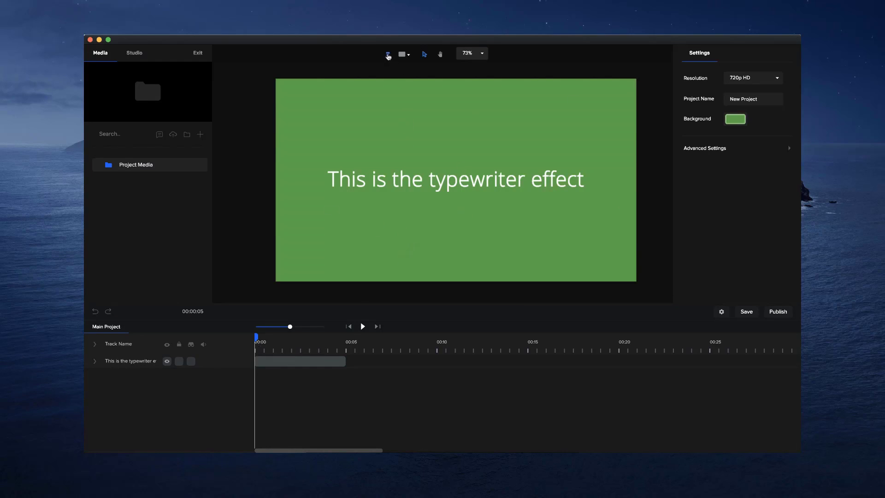
- Apply the Typewriter text effect to the text "This is the typewriter effect" and play it back
left_click(361, 182)
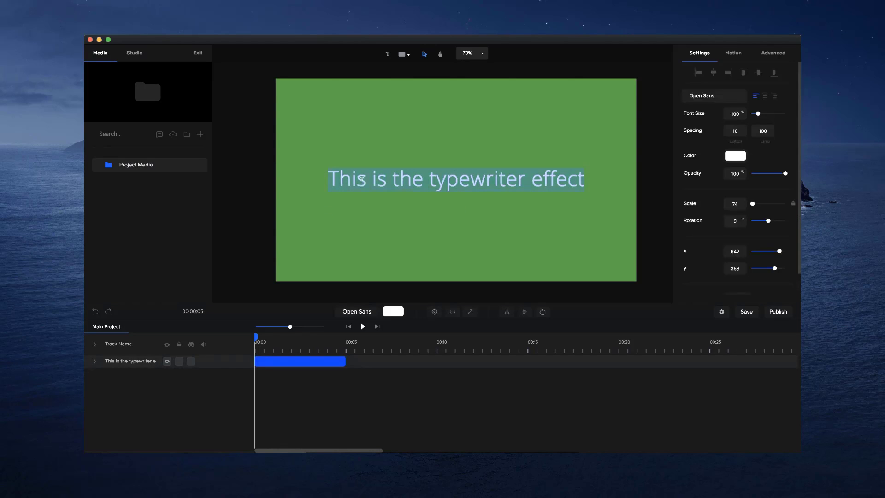
left_click(374, 212)
left_click(424, 172)
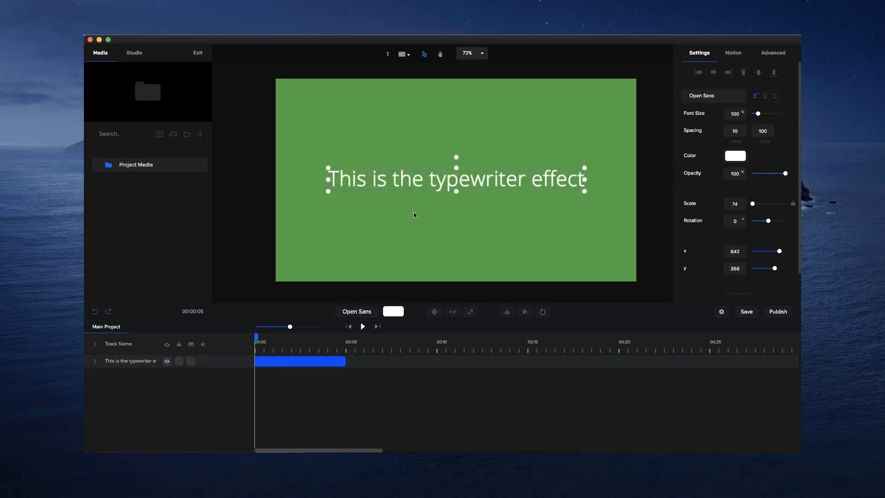
left_click(95, 363)
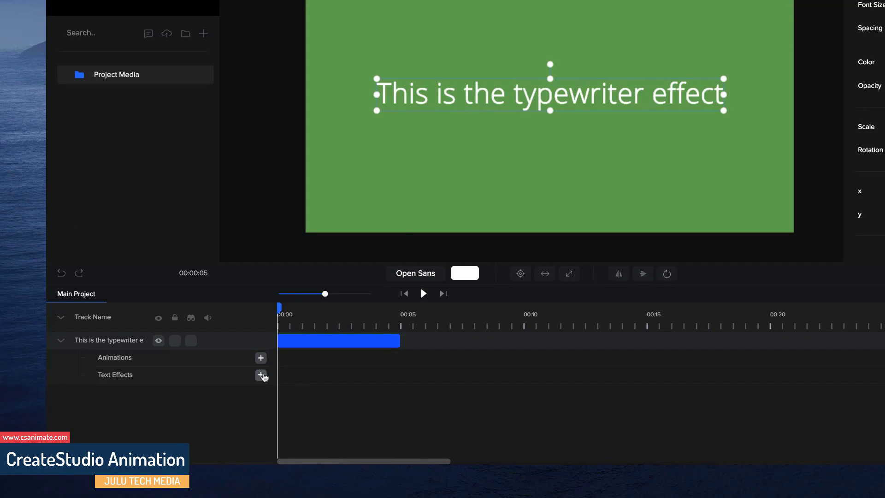
left_click(261, 375)
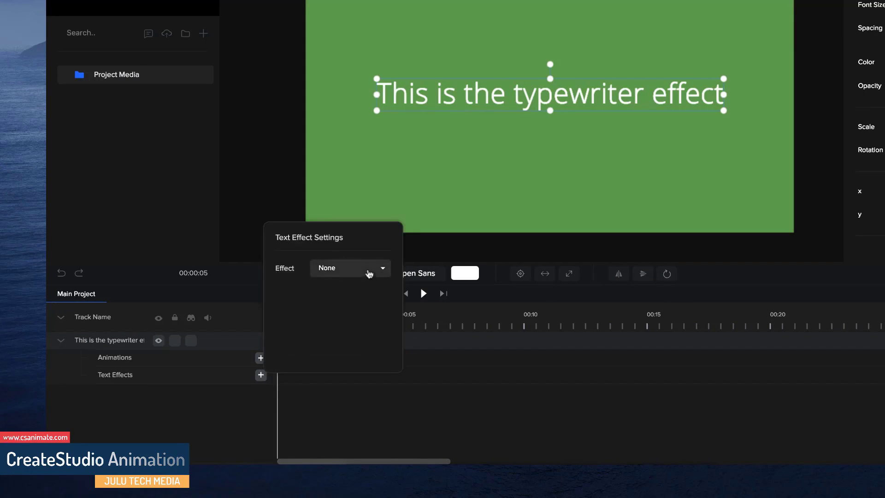
left_click(367, 269)
left_click(358, 318)
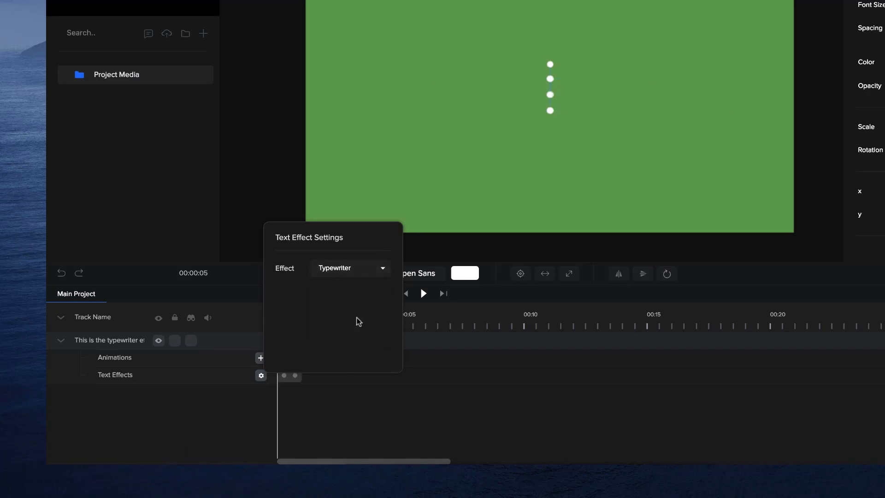
left_click(336, 382)
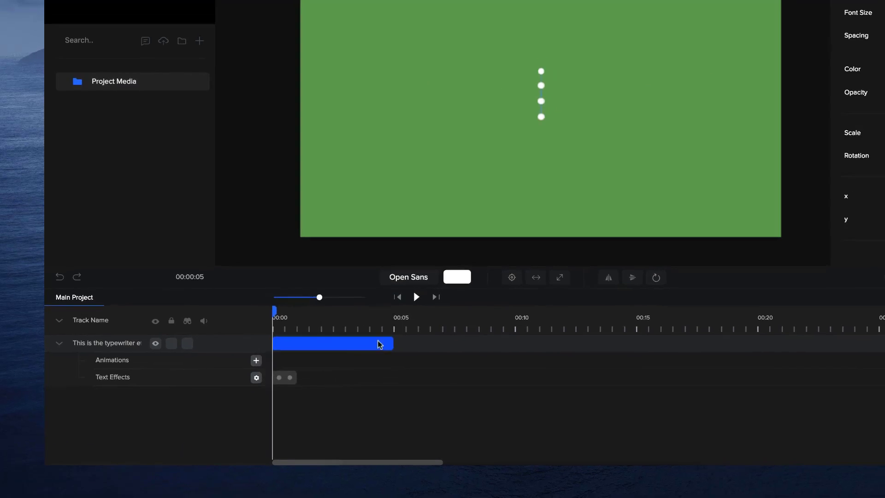
left_click(417, 296)
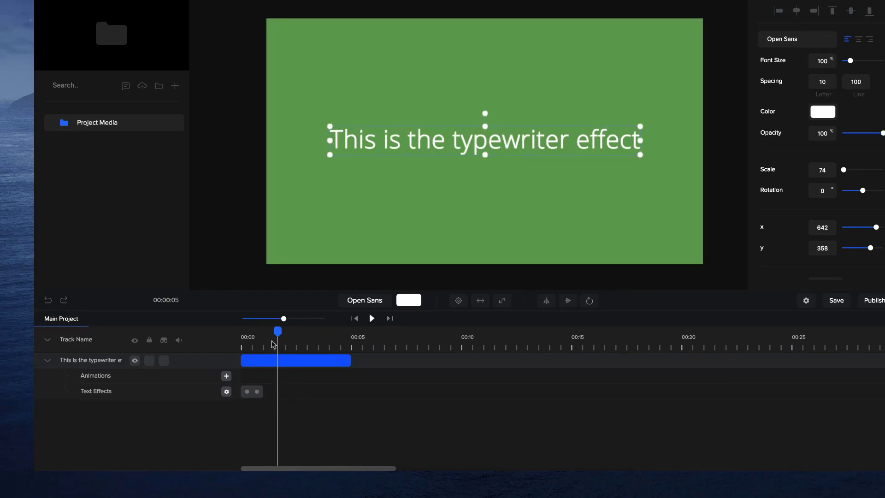
left_click(373, 318)
- Lengthen the Typewriter effect to about 2 seconds on the timeline and preview the slower animation
left_click_drag(285, 318, 297, 318)
scroll(276, 468, "left", 3)
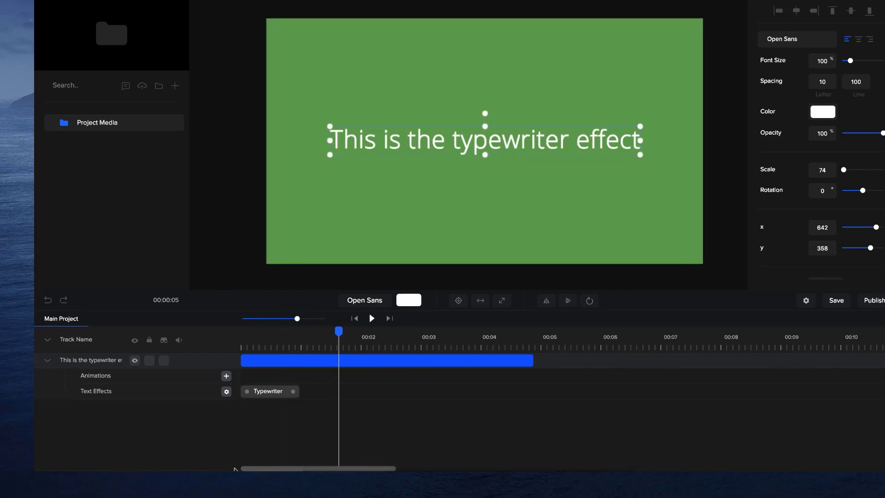
left_click_drag(294, 392, 362, 391)
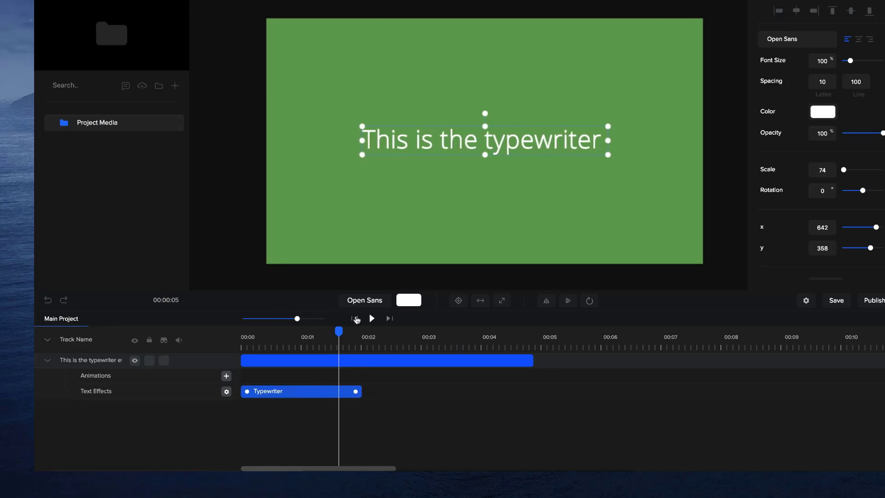
left_click(371, 318)
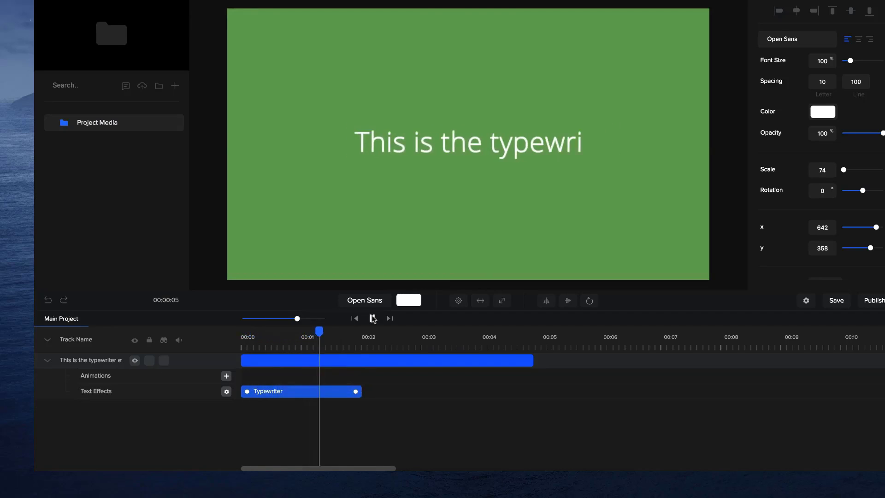
left_click(372, 318)
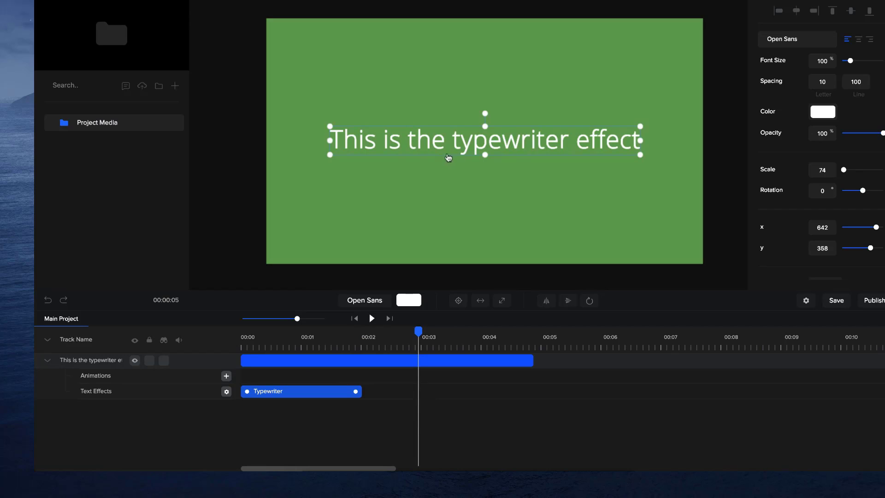
- Set the text's anchor point to middle left and replay the typewriter animation from the beginning
left_click(592, 300)
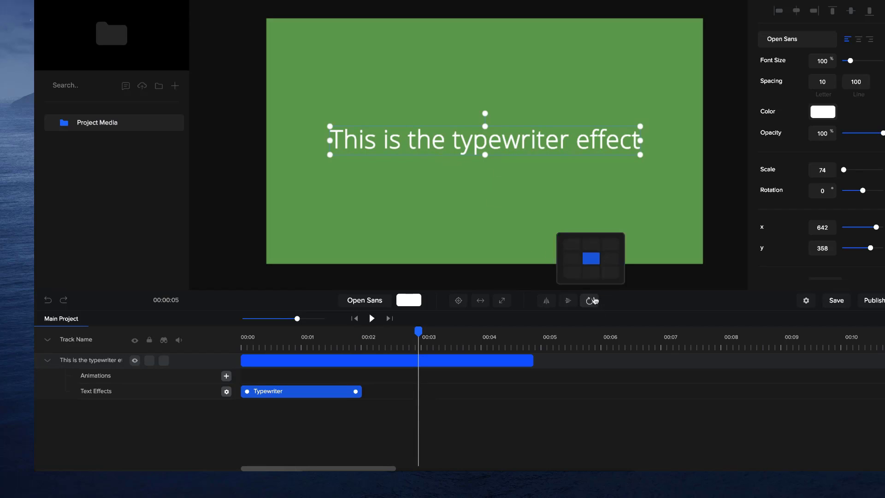
left_click(573, 261)
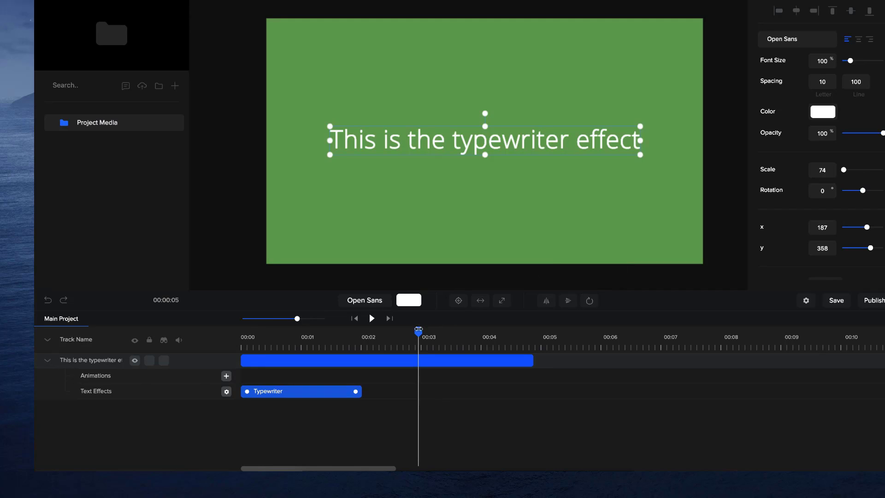
left_click_drag(316, 332, 207, 330)
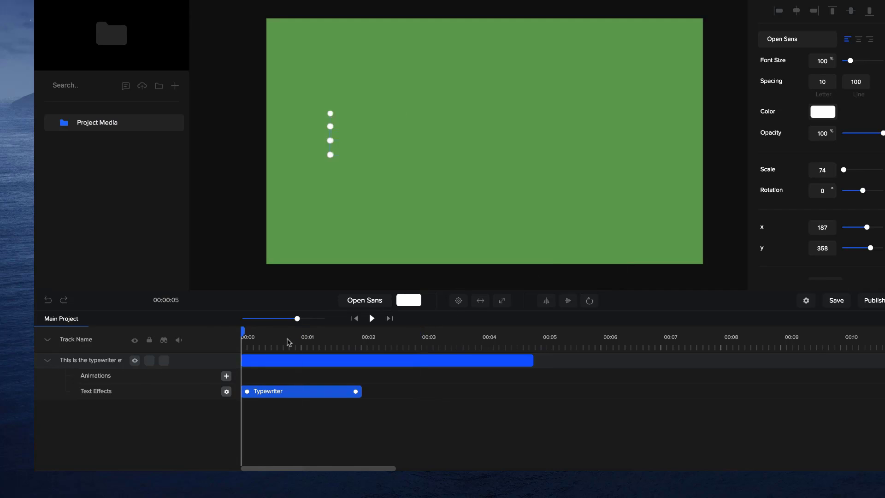
key("space")
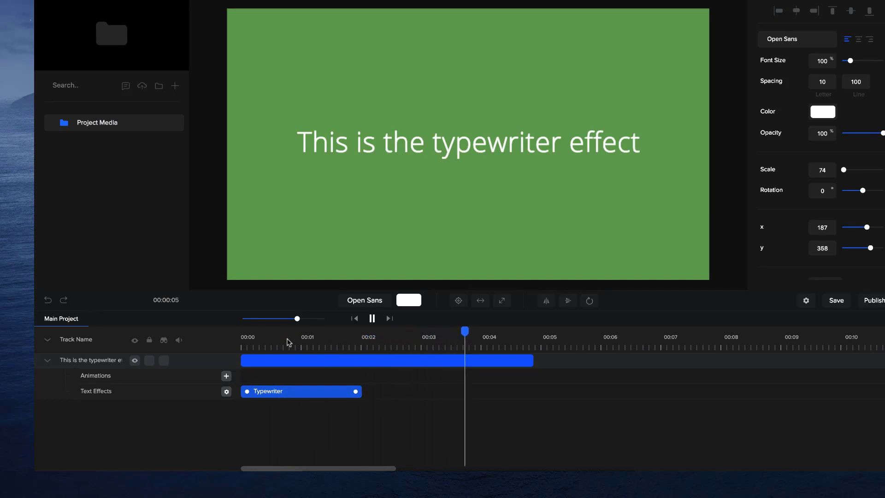
key("space")
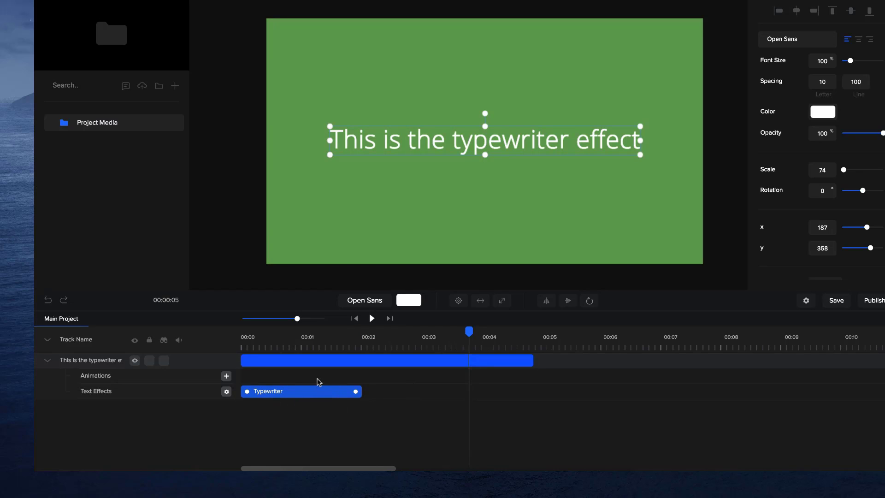
- Replace the typewriter text with a new default text layer whose clip starts at 00:00, and return the playhead to the start
key("Delete")
left_click(402, 4)
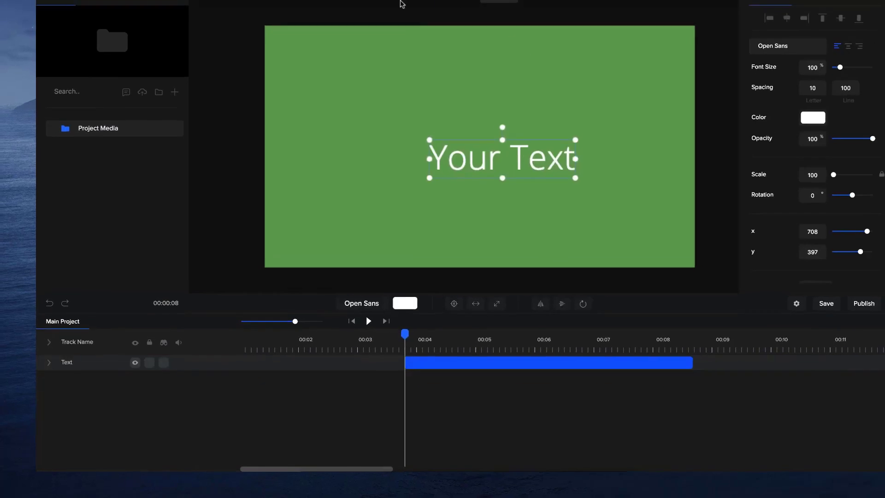
left_click_drag(425, 363, 252, 363)
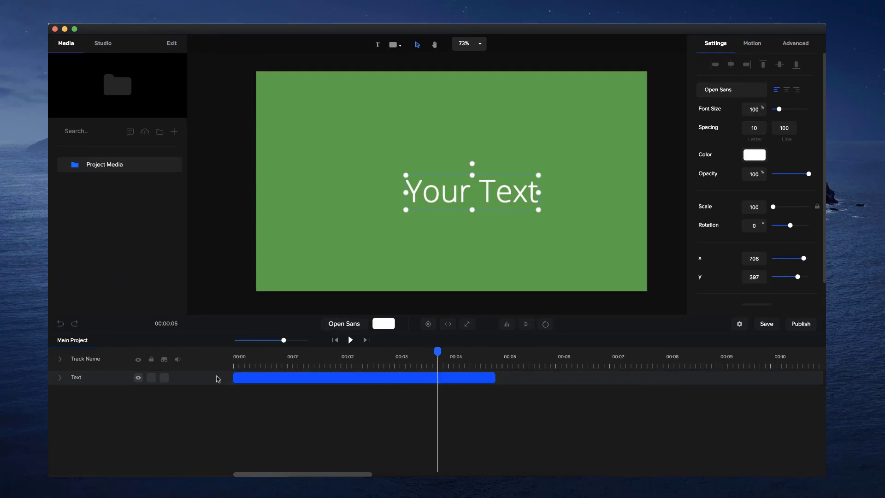
left_click(335, 339)
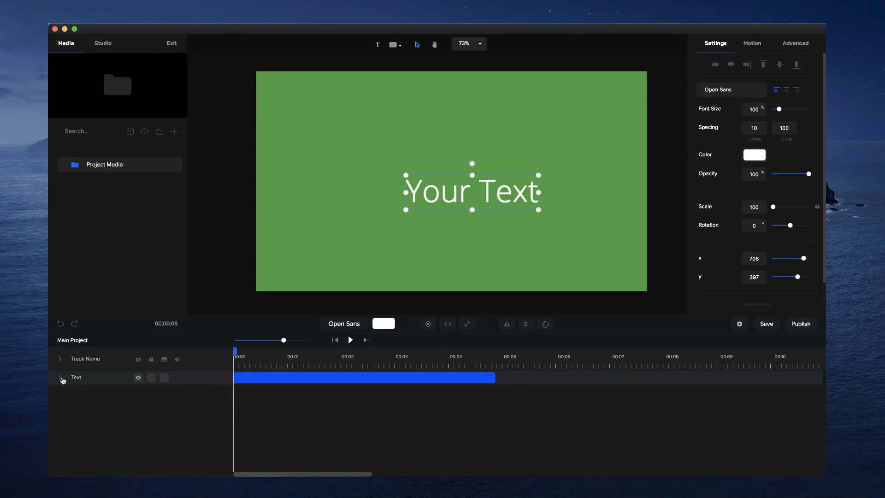
- Apply the Number Counter text effect to the new text layer and center it on the canvas
left_click(61, 378)
left_click(219, 406)
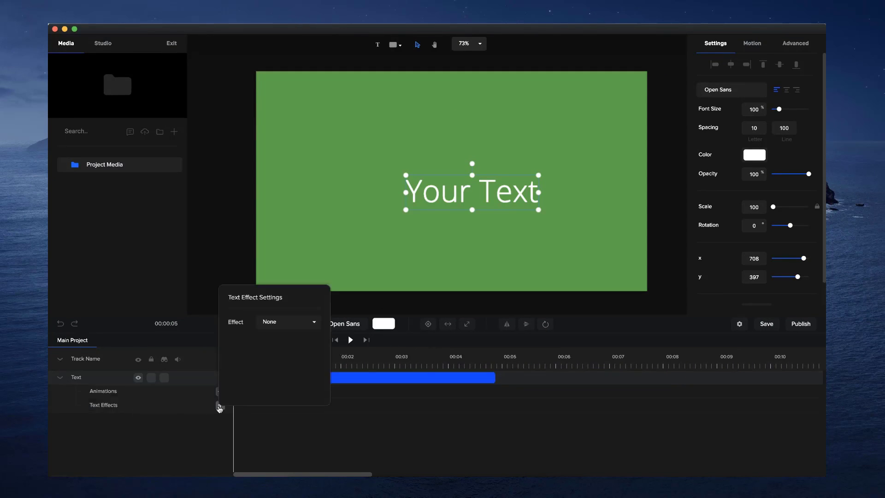
left_click(299, 324)
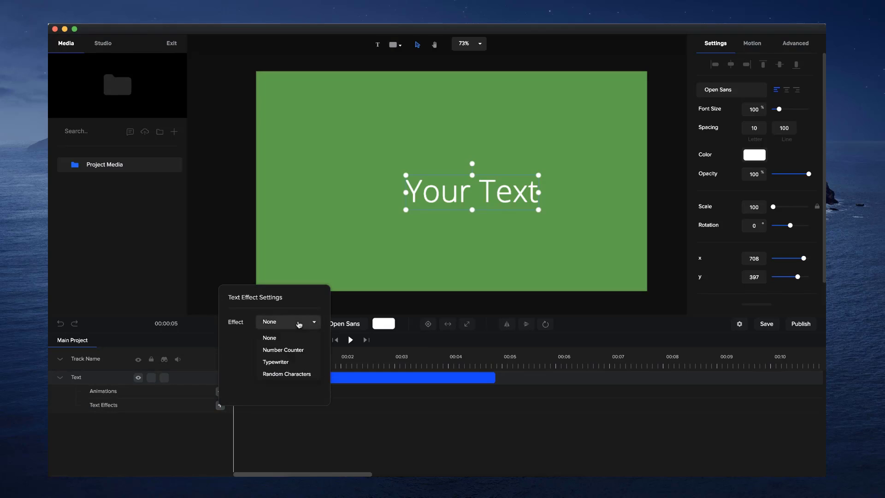
left_click(294, 352)
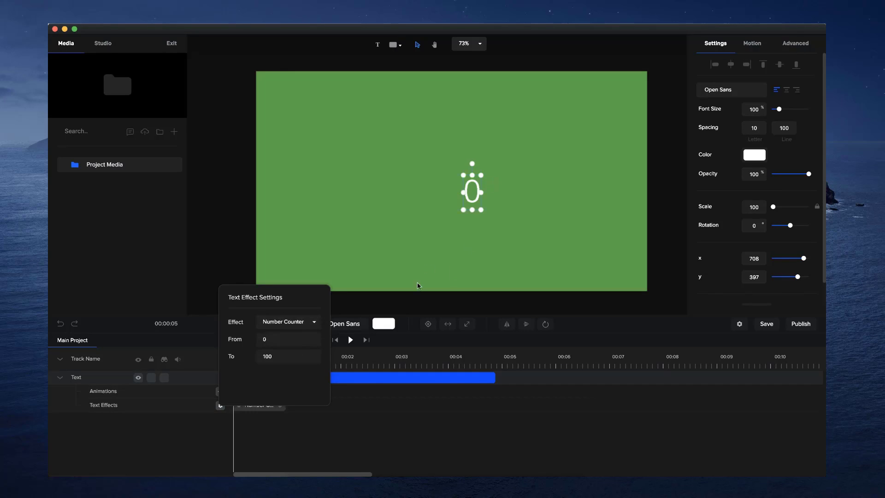
left_click(427, 323)
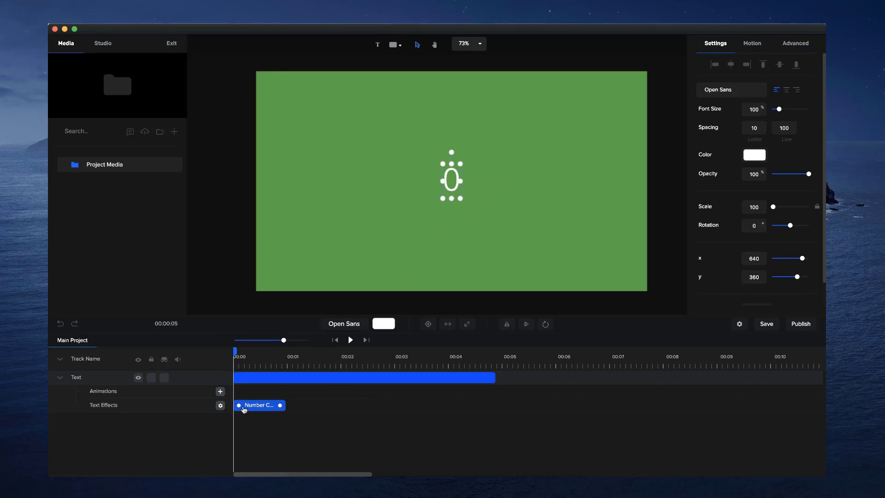
- Set the Number Counter effect to count from 50 to 24765
left_click(221, 405)
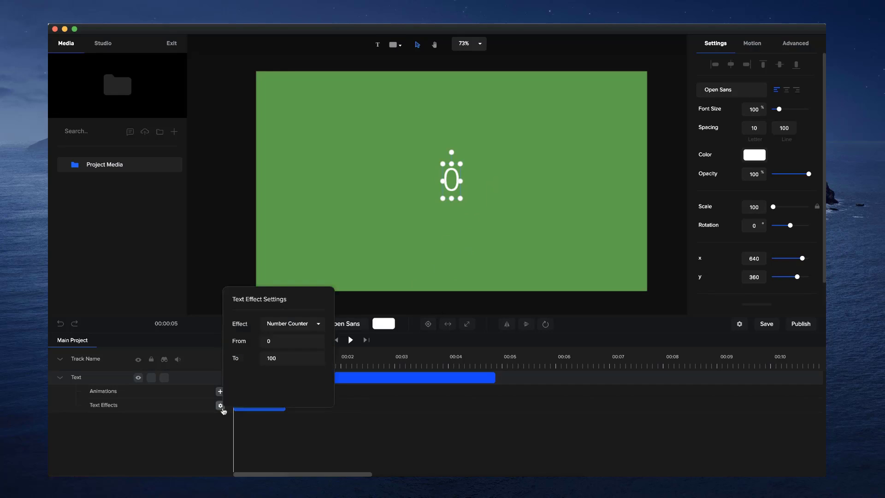
double_click(275, 340)
type("50")
left_click(285, 355)
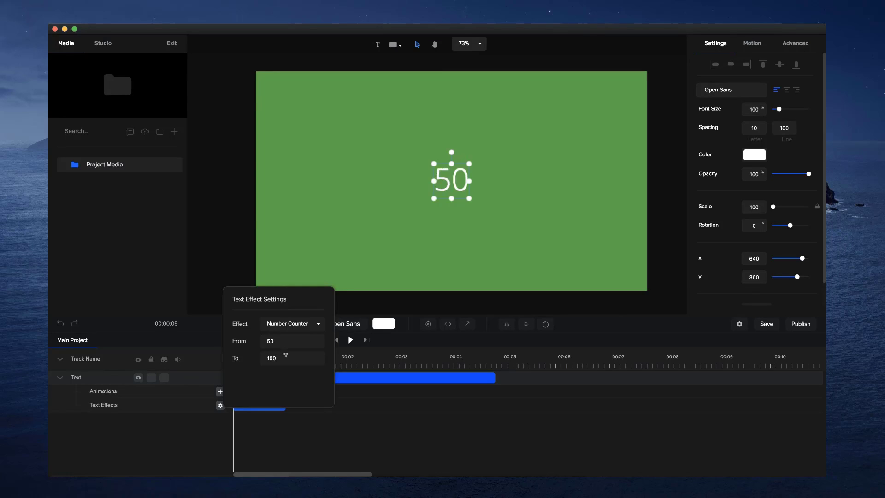
double_click(286, 355)
type("24")
type("000")
left_click(332, 435)
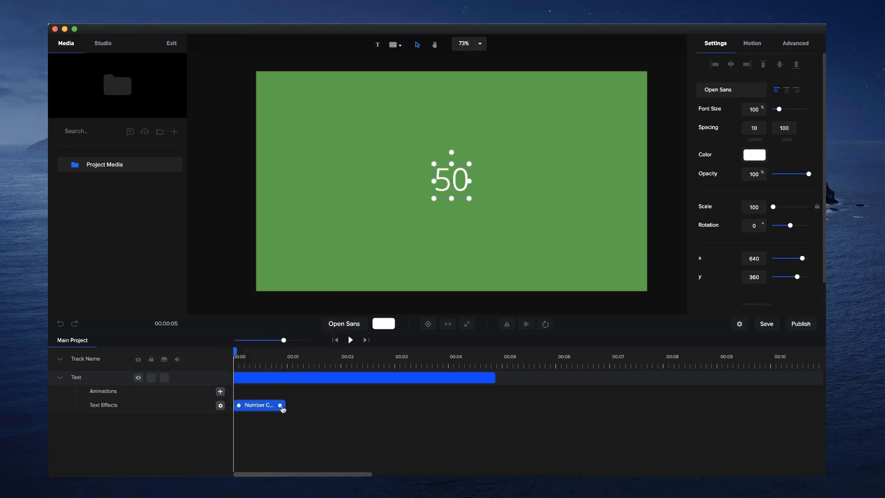
- Lengthen the Number Counter effect to about 3 seconds on the timeline and preview the count
left_click_drag(282, 409, 388, 396)
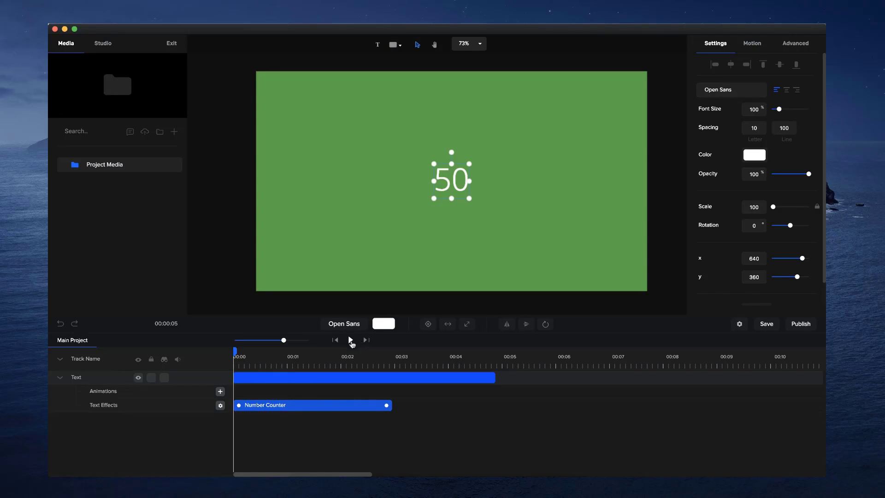
left_click(350, 340)
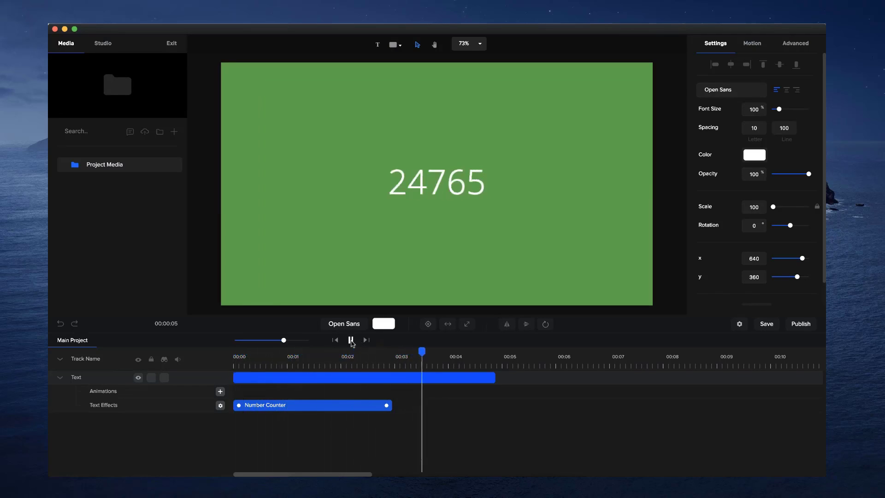
left_click(350, 339)
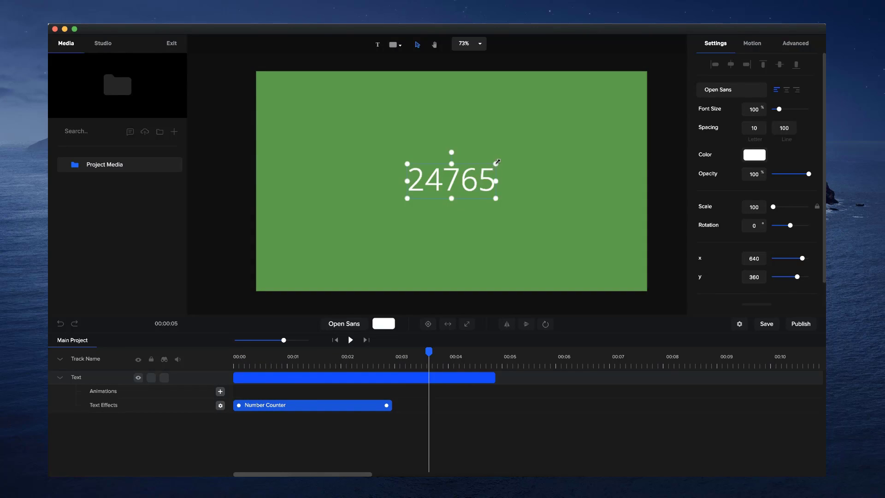
- Restyle the counter text in Bebas Neue at a scale of about 233 and center it on the canvas
left_click_drag(495, 163, 598, 105)
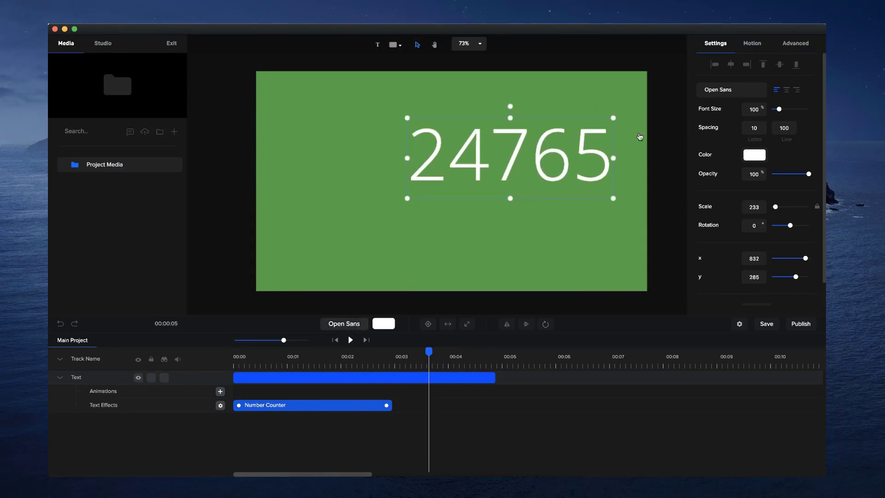
left_click(717, 91)
left_click(708, 109)
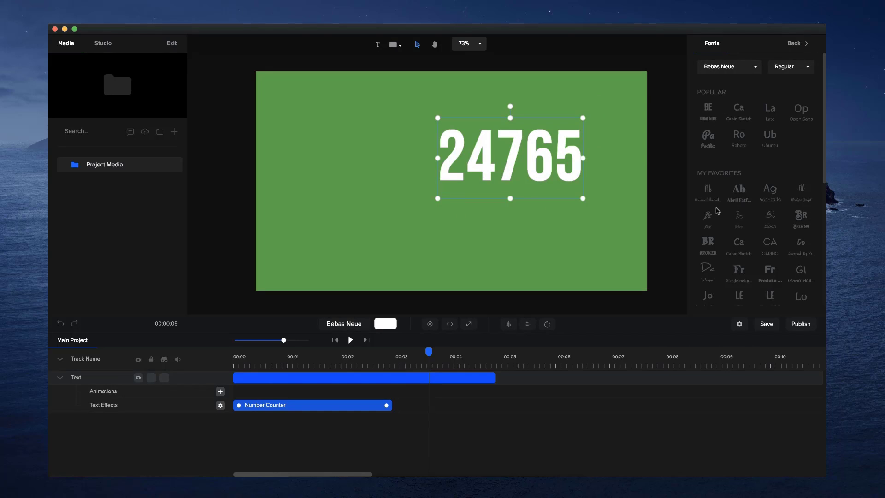
left_click(430, 324)
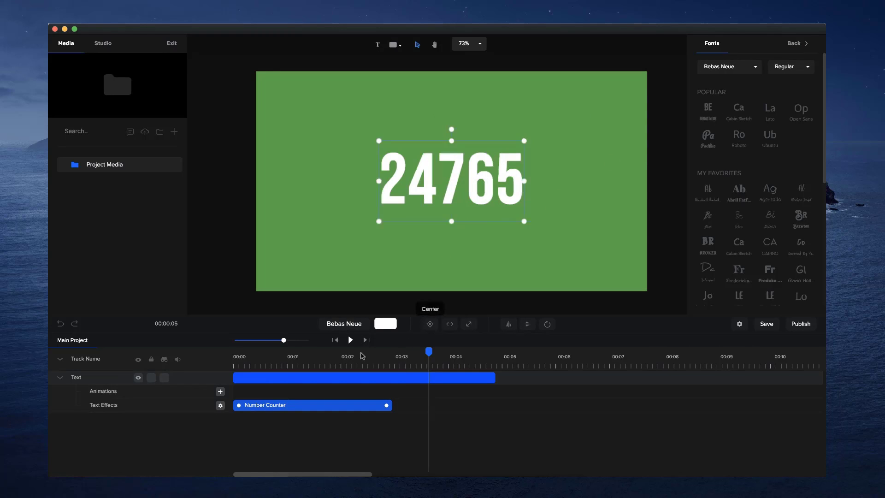
- Play the restyled counter animation from the beginning and stop it near the end of the effect
left_click(336, 341)
left_click(350, 341)
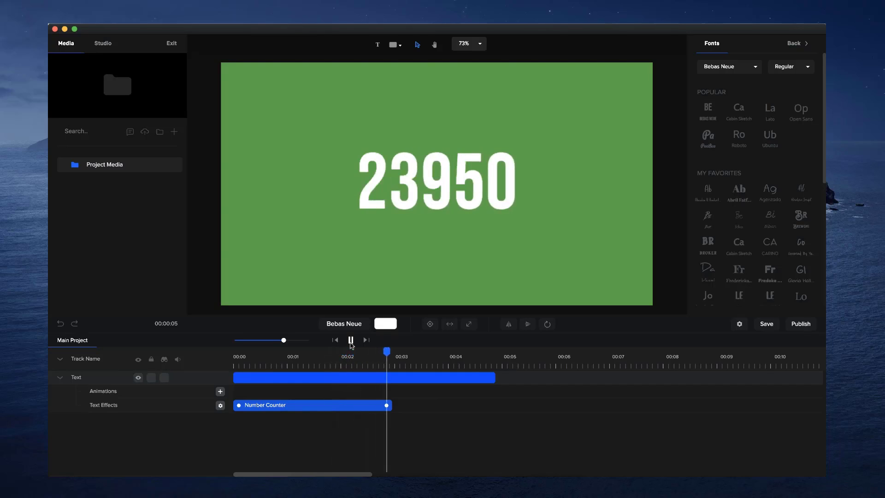
left_click(350, 340)
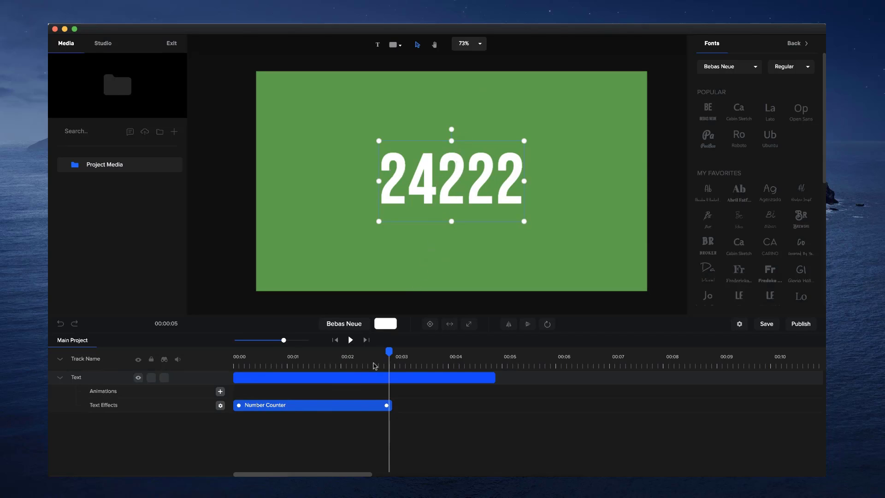
left_click(348, 378)
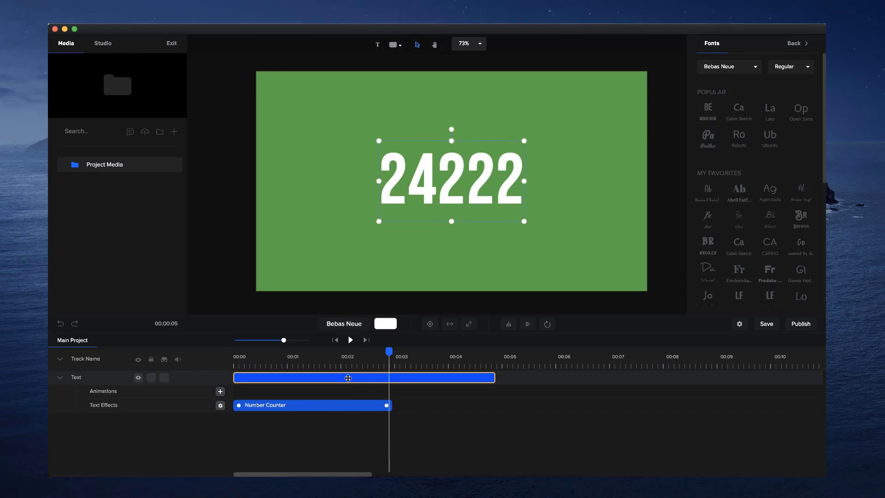
- Replace the counter with a new text reading "THIS IS COOL" at a scale of about 152, centered on the canvas
key("Delete")
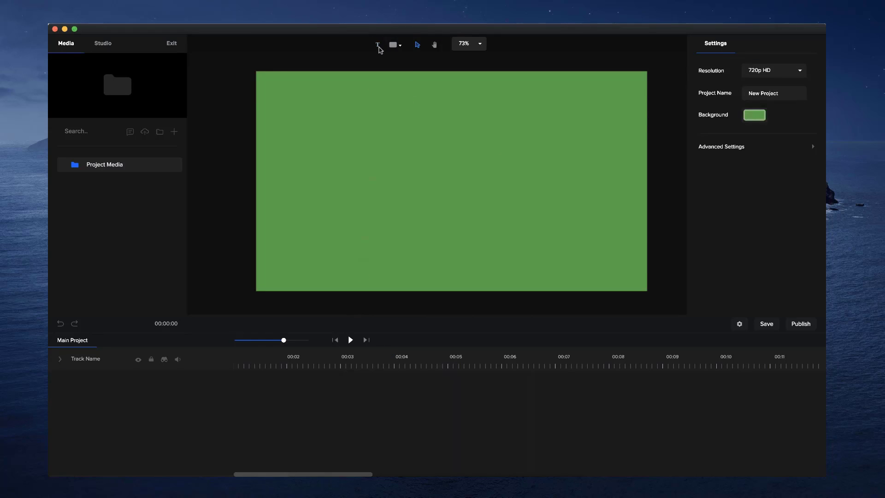
left_click(377, 46)
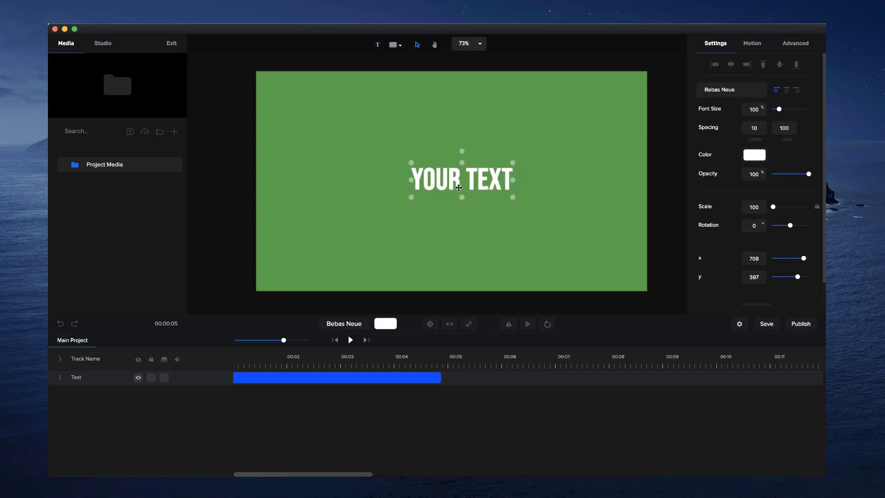
double_click(457, 186)
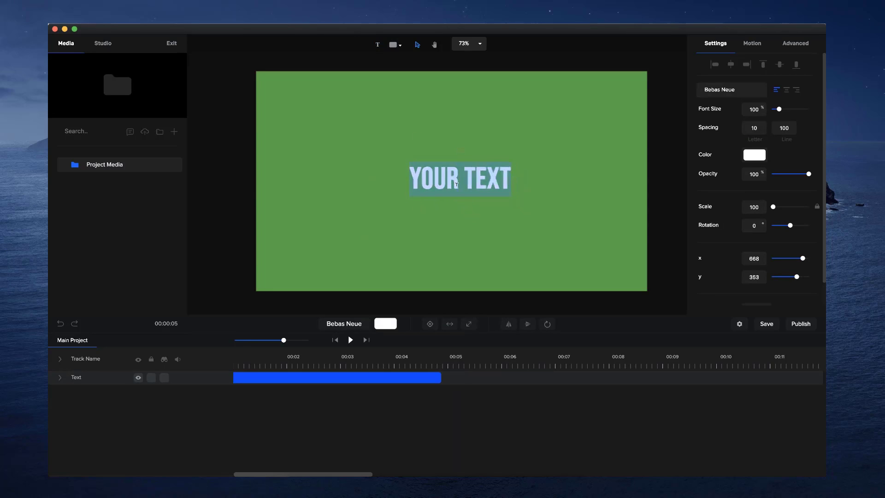
type("THIS IS COOL")
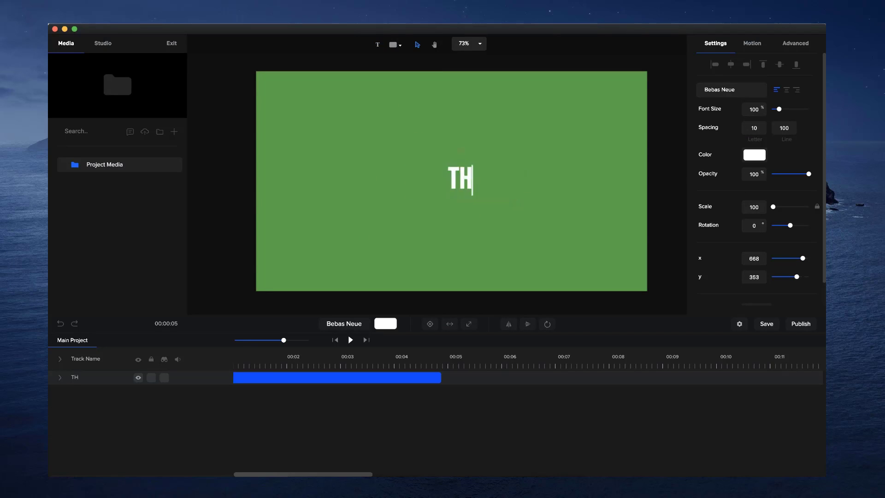
left_click(473, 214)
left_click(447, 185)
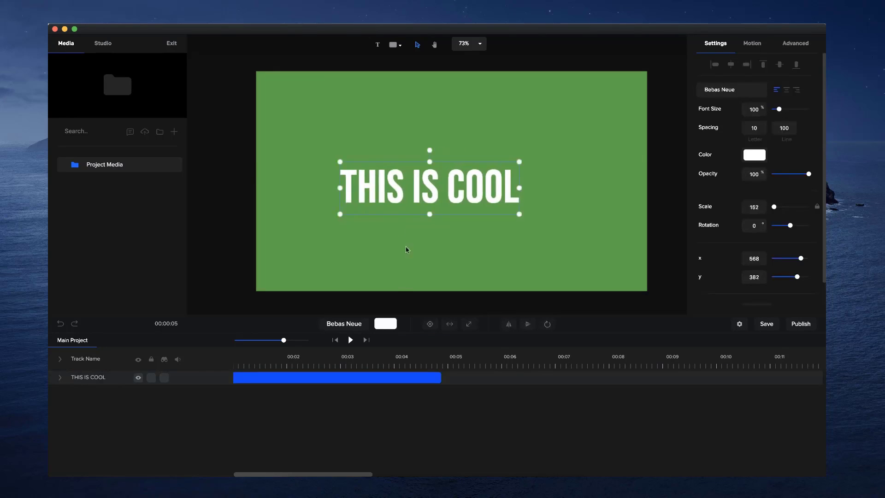
left_click(429, 323)
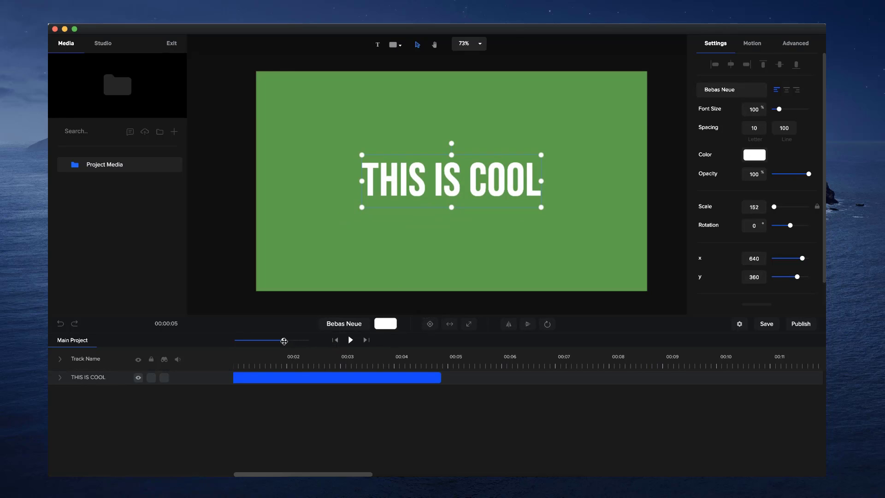
- Apply the Random Characters text effect to the "THIS IS COOL" layer and preview it from the start
left_click_drag(284, 341, 299, 340)
left_click(301, 374)
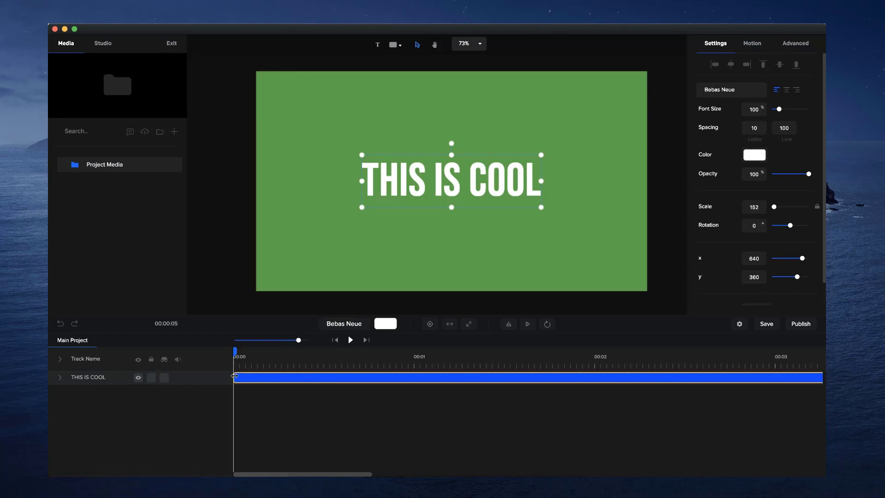
left_click(63, 378)
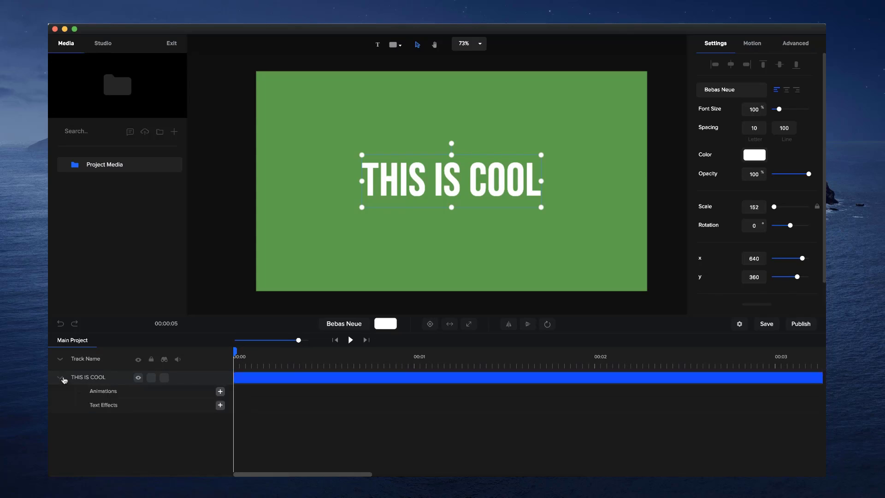
left_click(220, 404)
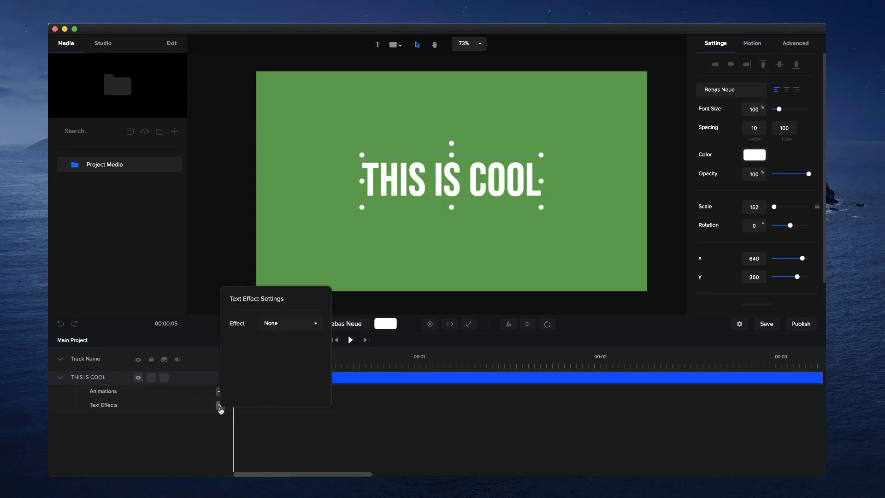
left_click(304, 322)
left_click(295, 375)
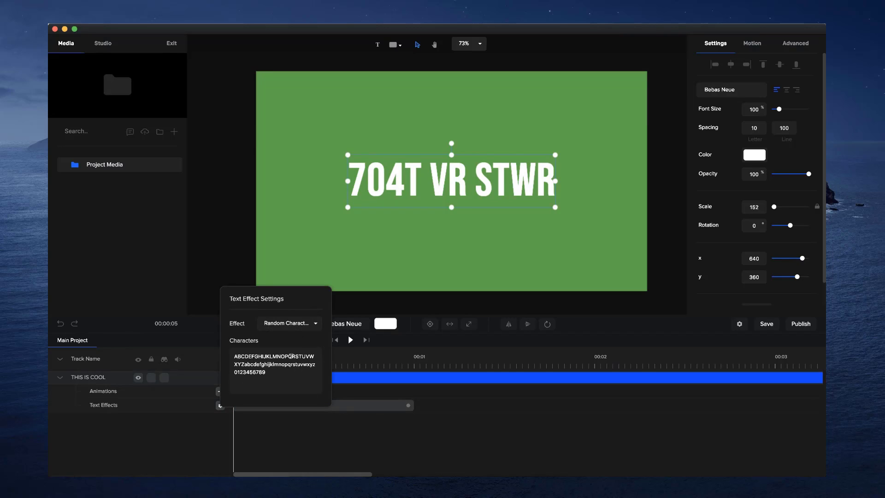
left_click(293, 426)
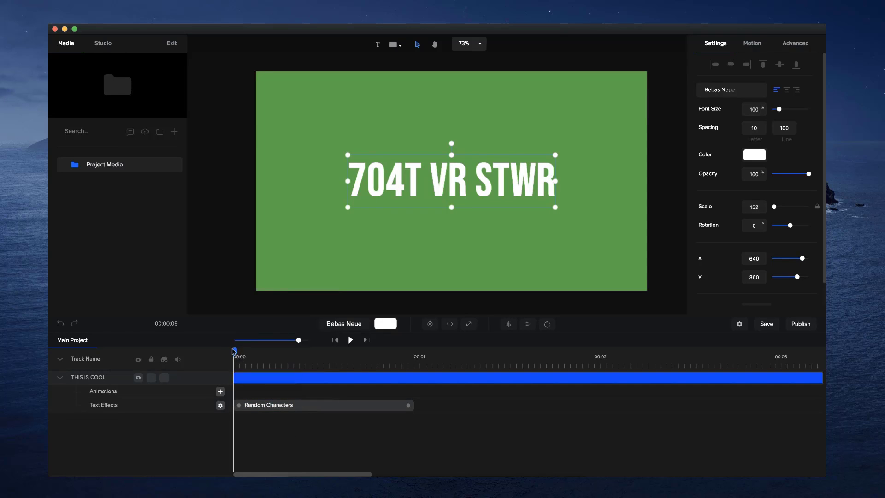
left_click(353, 340)
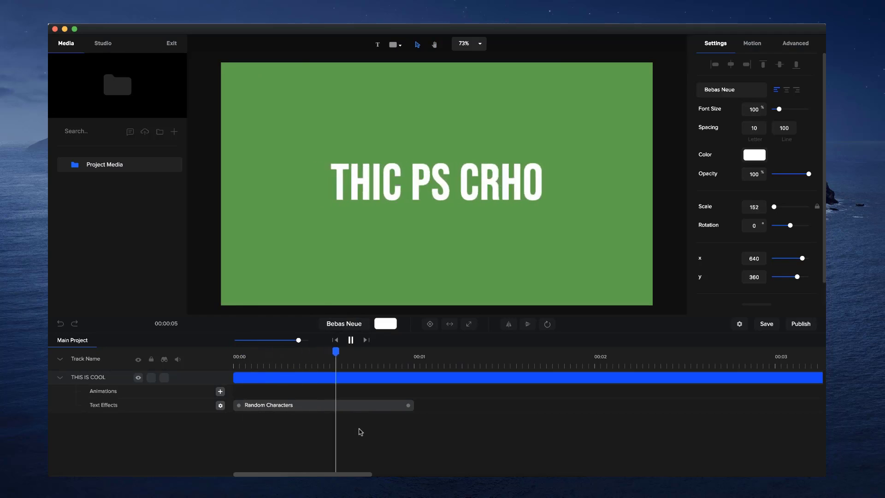
key("space")
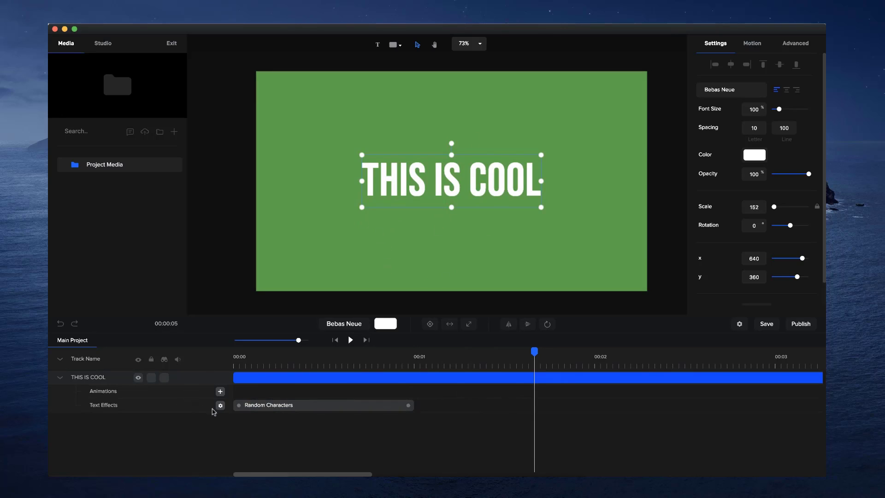
- Replace the Random Characters set with the symbols "%£@&*(^%$£@!^%^(*&T%$%£@"
left_click(271, 406)
left_click(220, 406)
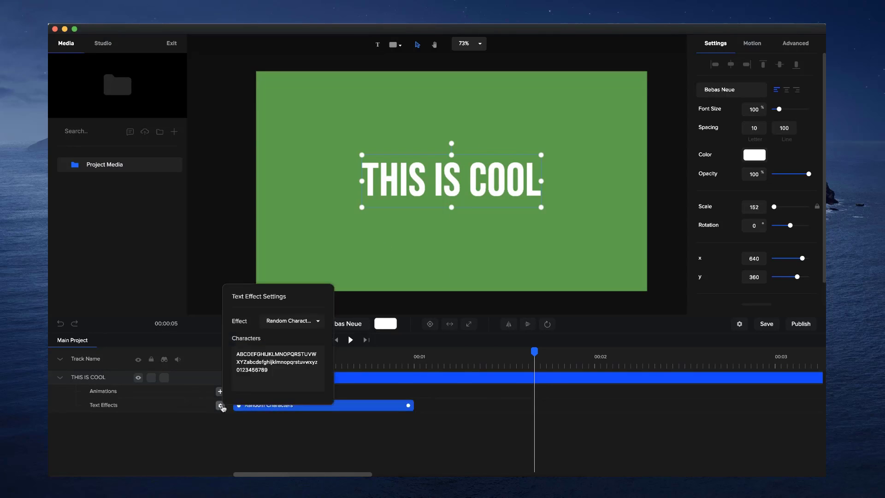
left_click_drag(282, 368, 233, 348)
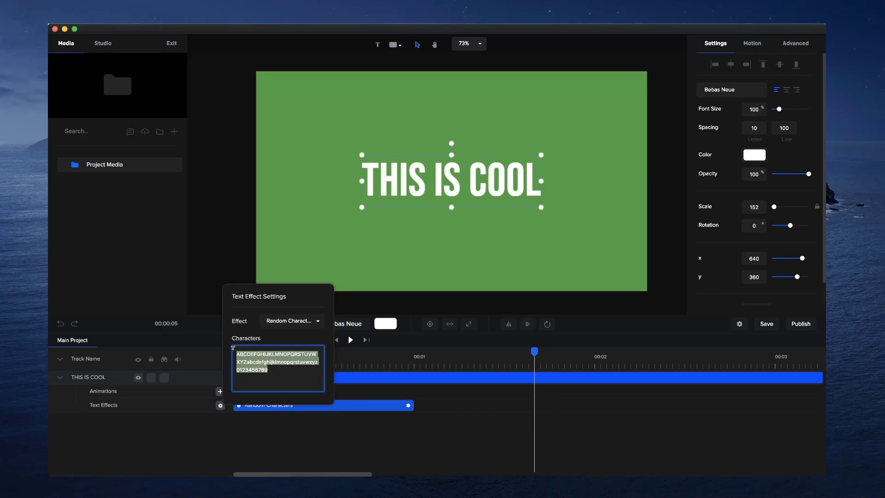
type("%£@&*(")
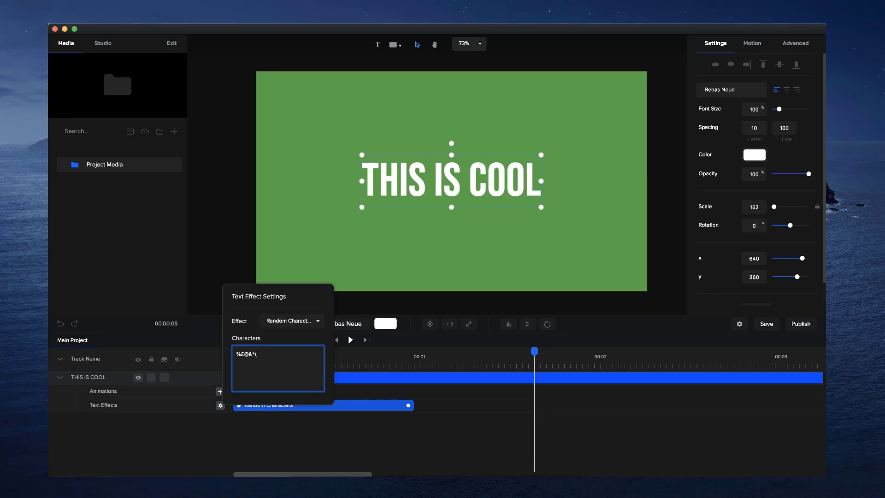
type("^%$£@!^%^(*&T%$%£@")
left_click(442, 271)
- Play the symbol scramble from the beginning and stop it after the effect ends
left_click(335, 339)
left_click(350, 340)
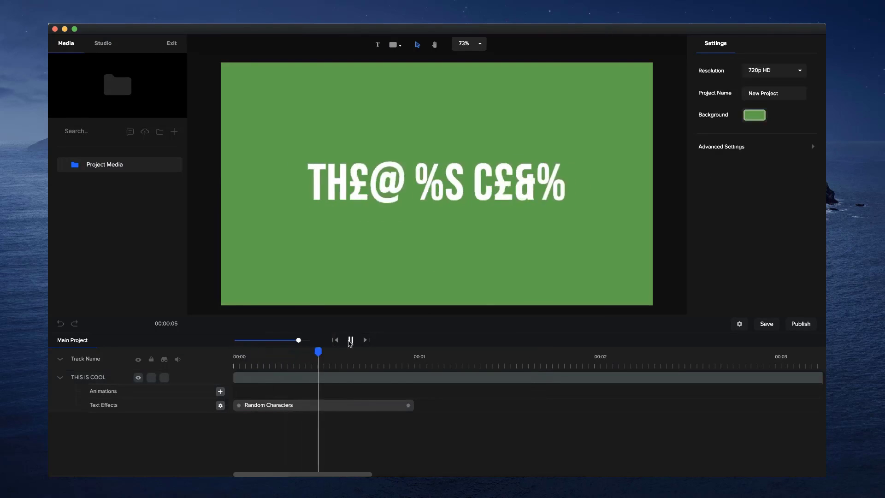
left_click(351, 339)
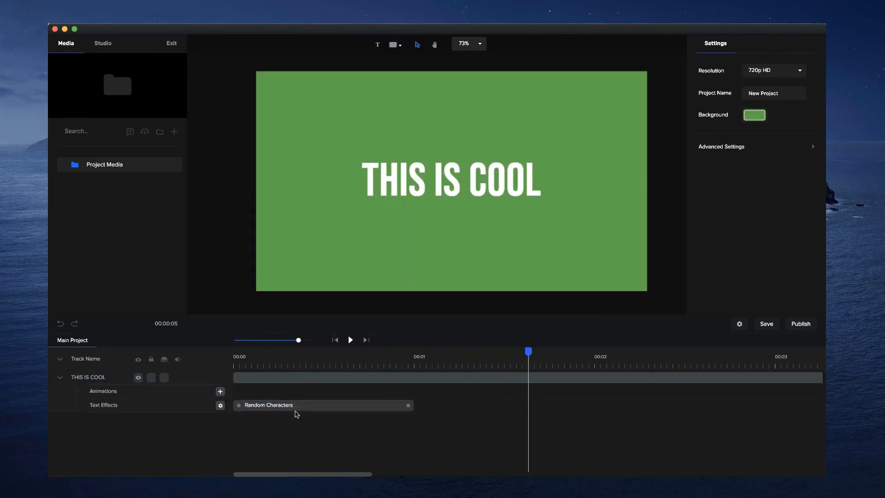
- Change the Random Characters set to "187676r6r98w0er0i09" and preview the animation
left_click(295, 409)
left_click(221, 405)
left_click(273, 343)
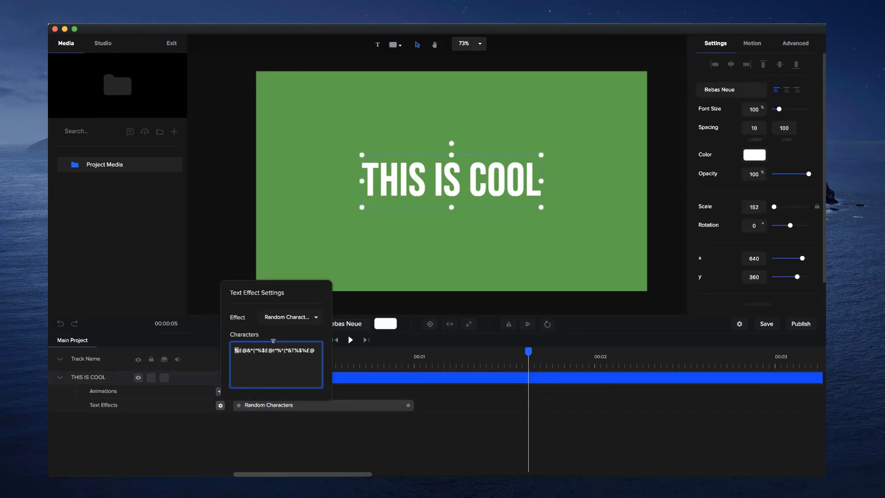
key("super+a")
type("187676r6r98w0er0i09")
left_click(306, 424)
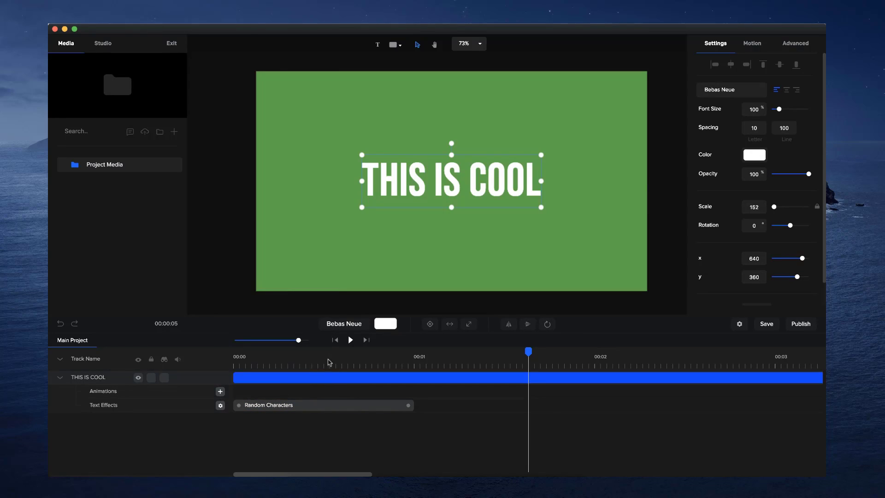
left_click(350, 340)
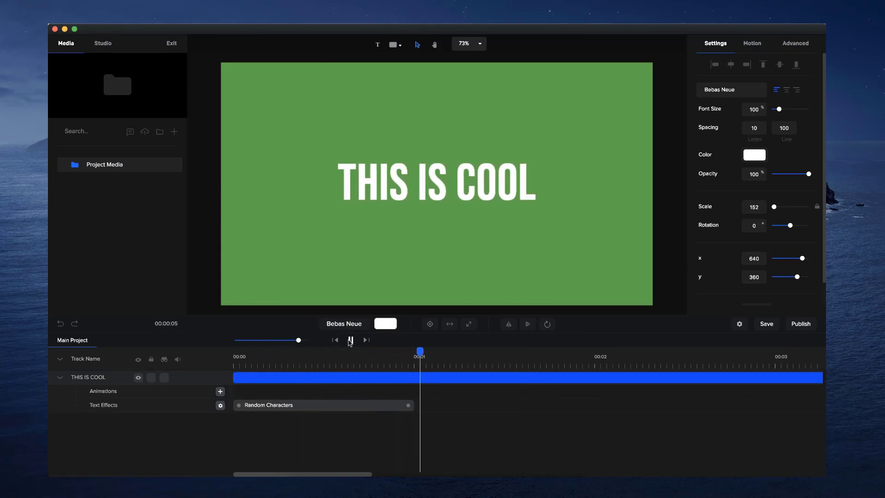
left_click(351, 339)
- Turn on the Right to Left setting for the "THIS IS COOL" text
scroll(470, 217, "down", 2)
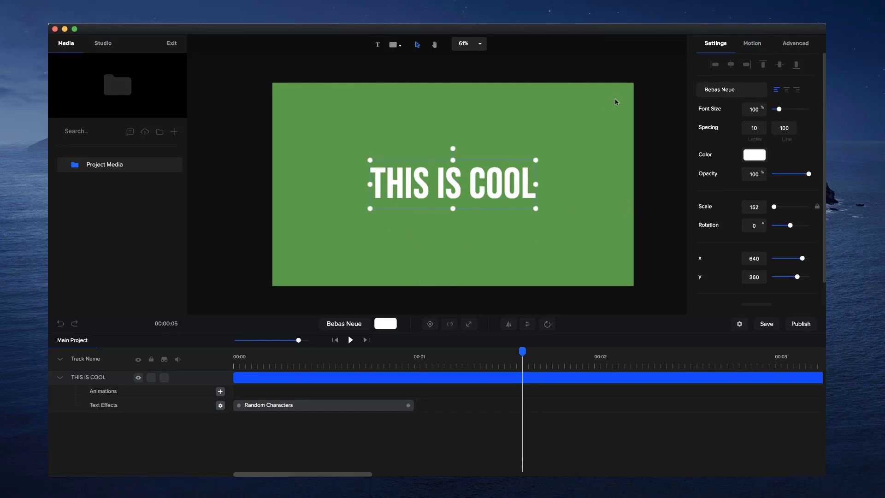
scroll(721, 136, "down", 2)
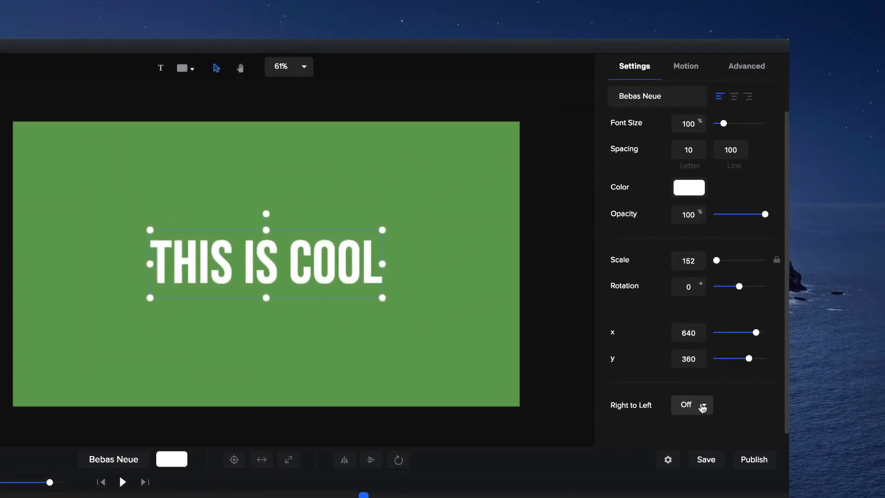
left_click(690, 406)
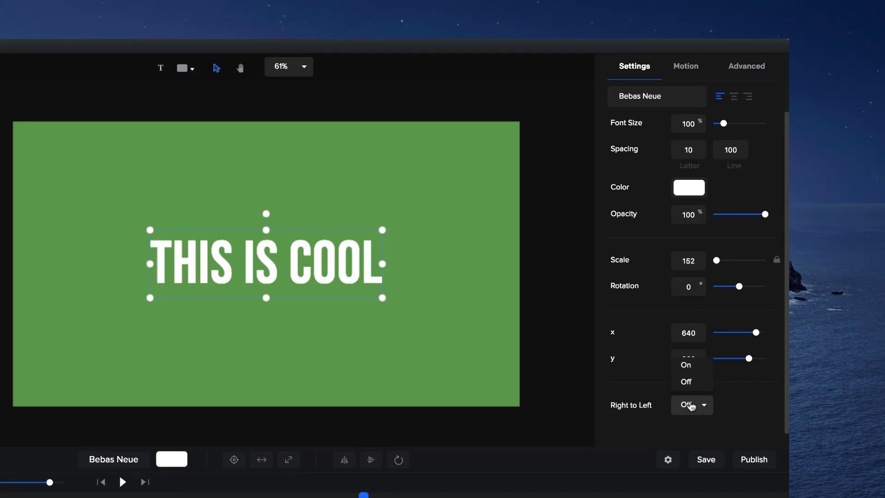
left_click(693, 365)
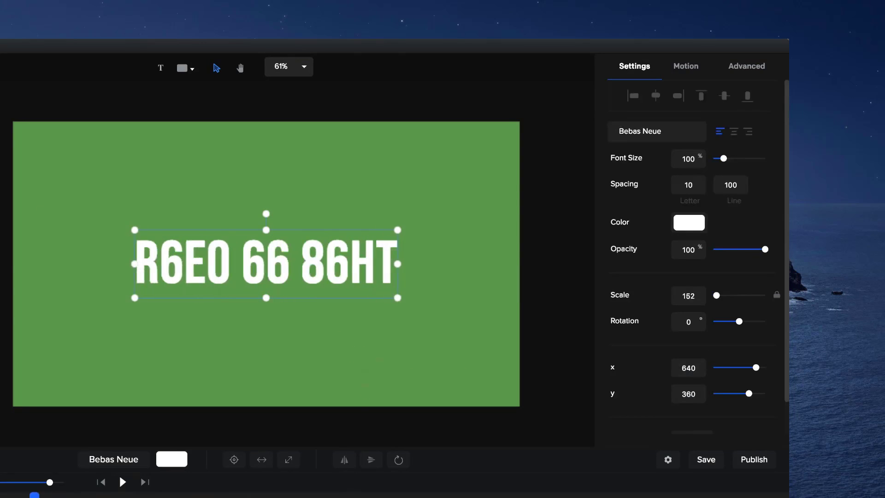
- Replace the wording of the right-to-left text with "hello"
double_click(293, 258)
key("ctrl+a")
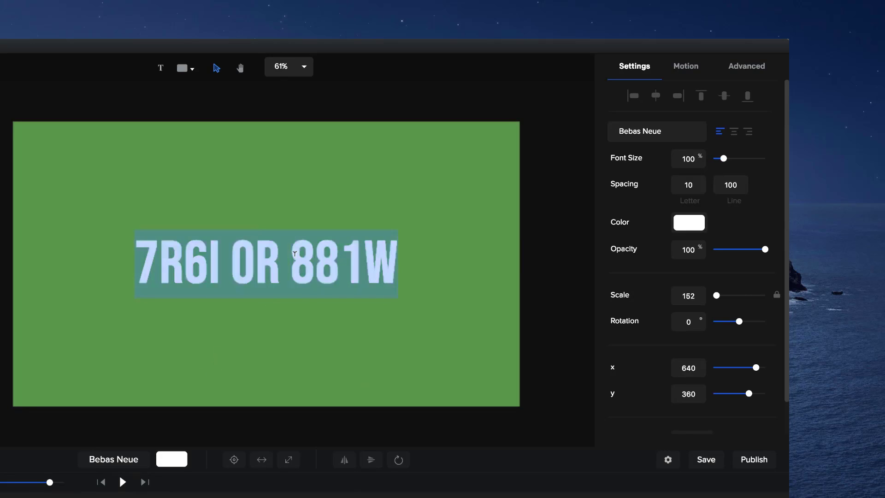
type("hello")
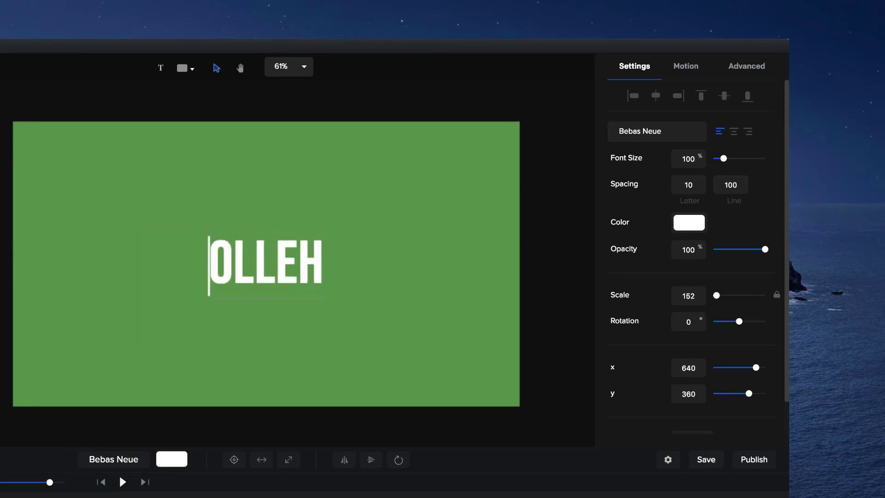
left_click(352, 305)
left_click(302, 280)
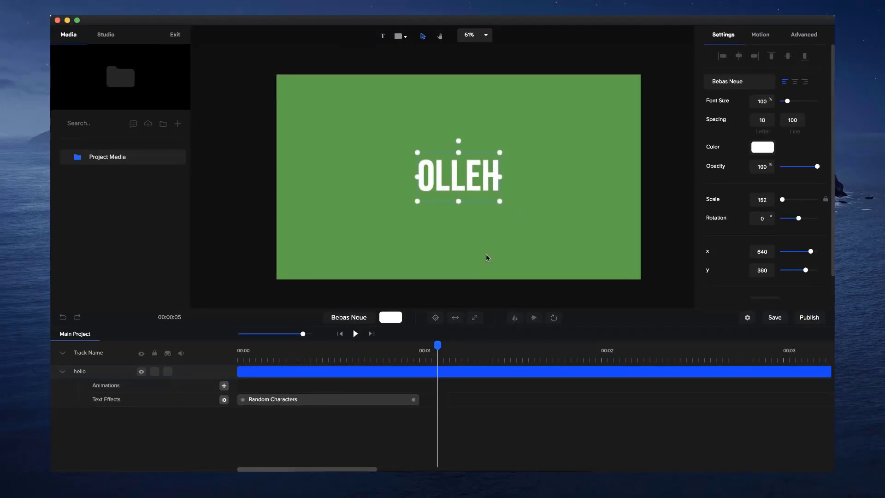
- Delete the "hello" text layer from the canvas
left_click_drag(303, 333, 290, 333)
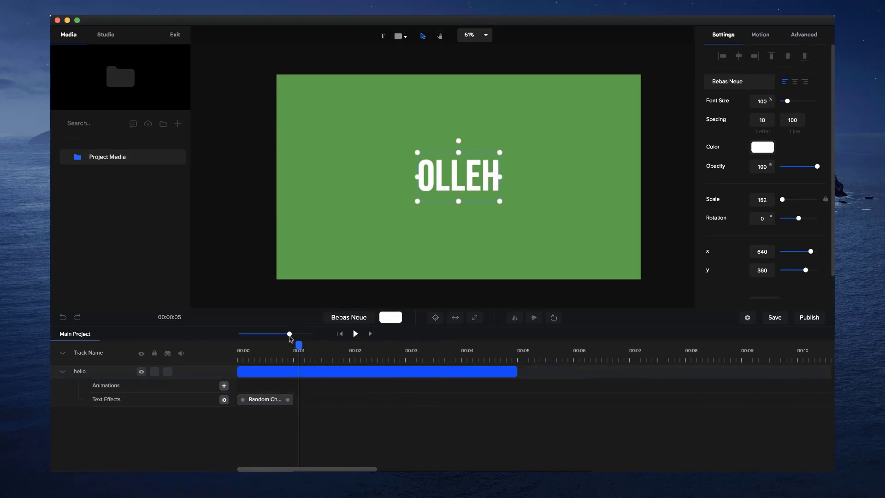
left_click(507, 186)
left_click(484, 193)
key("BackSpace")
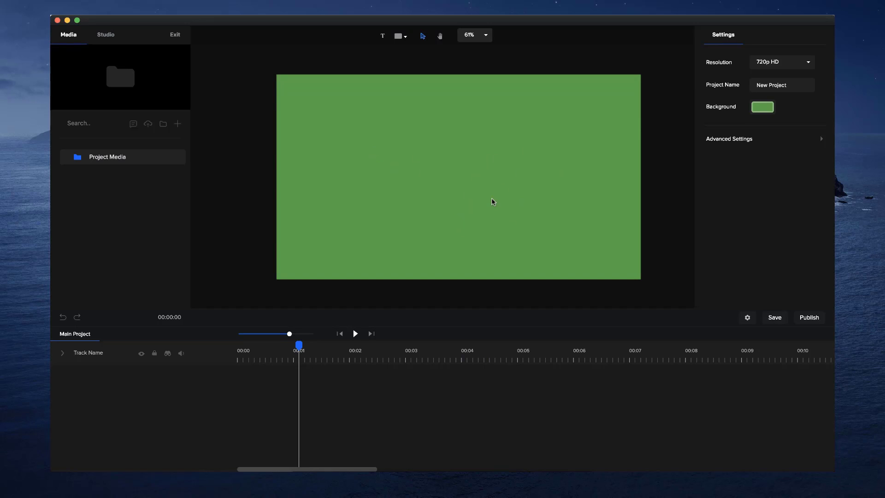
- Examine the file types available in the video export options, leaving the format unchanged, and close the export options
left_click(809, 317)
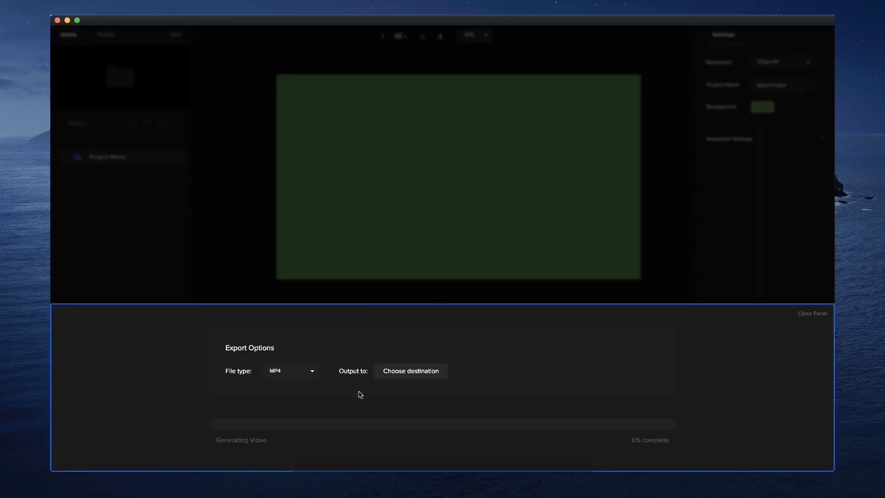
left_click(301, 371)
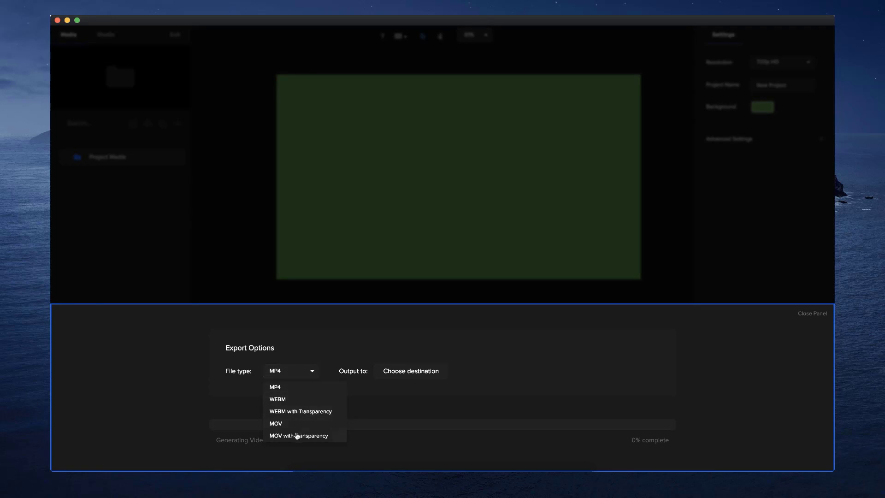
left_click(478, 311)
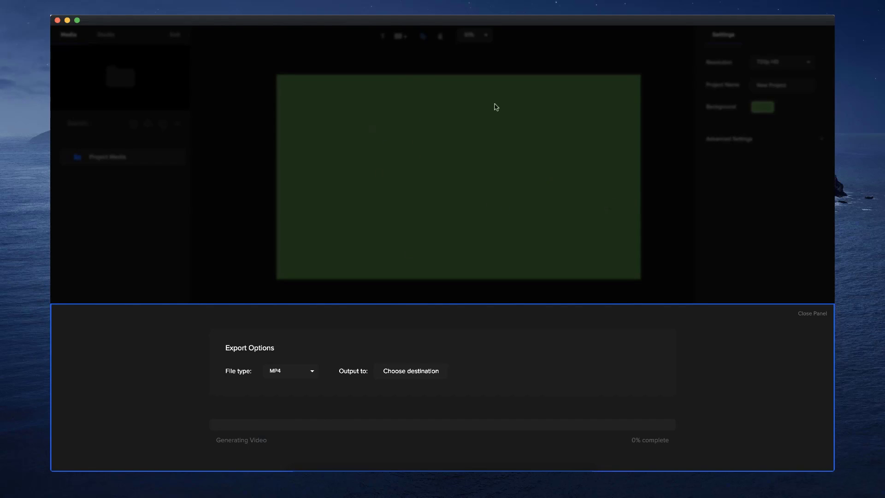
left_click(807, 314)
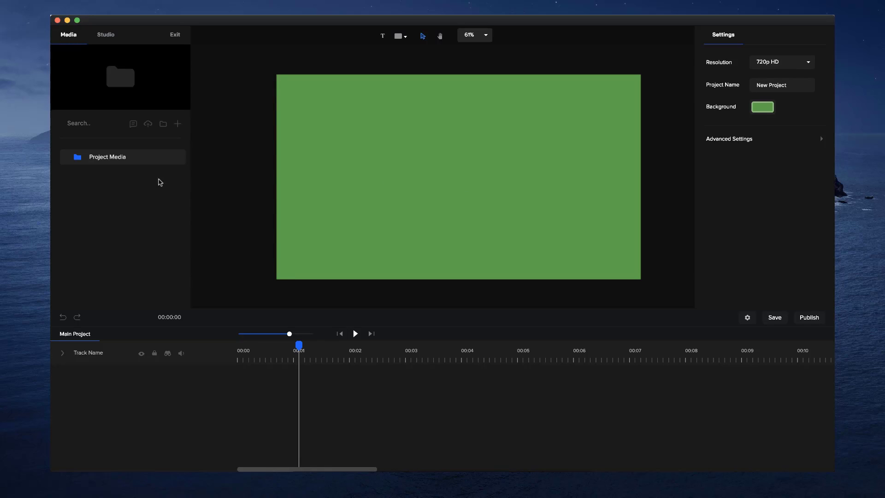
- Open Text to Speech and examine the script field and the instructions for adding [PAUSE=S] pauses
left_click(133, 125)
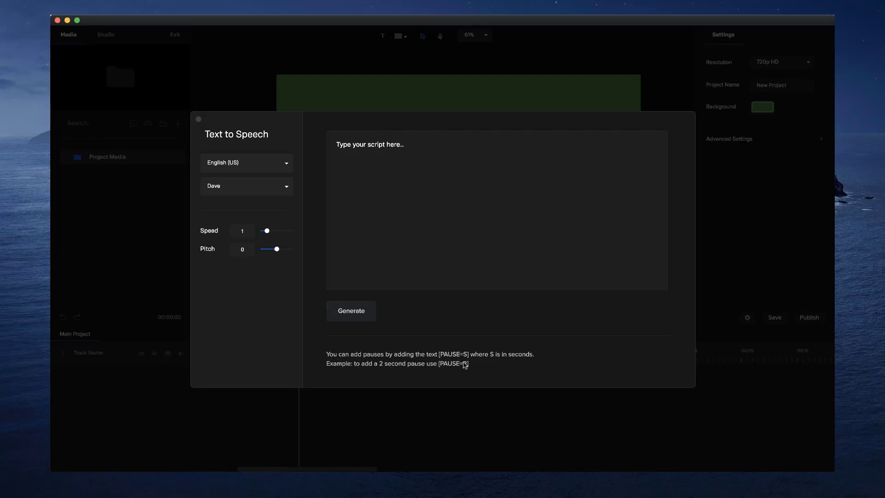
left_click(415, 145)
triple_click(362, 144)
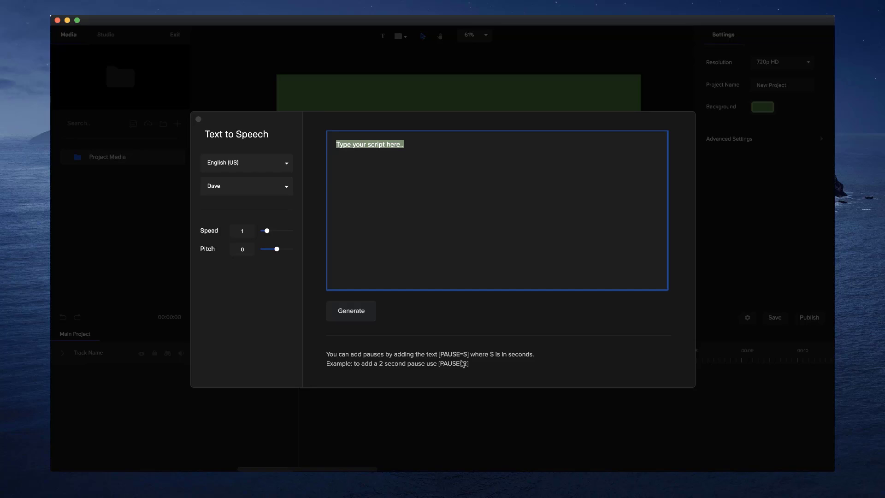
left_click(372, 185)
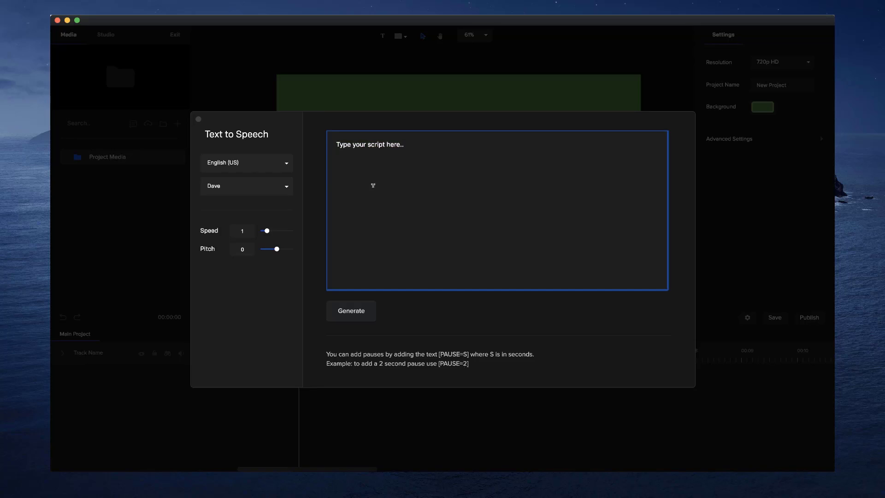
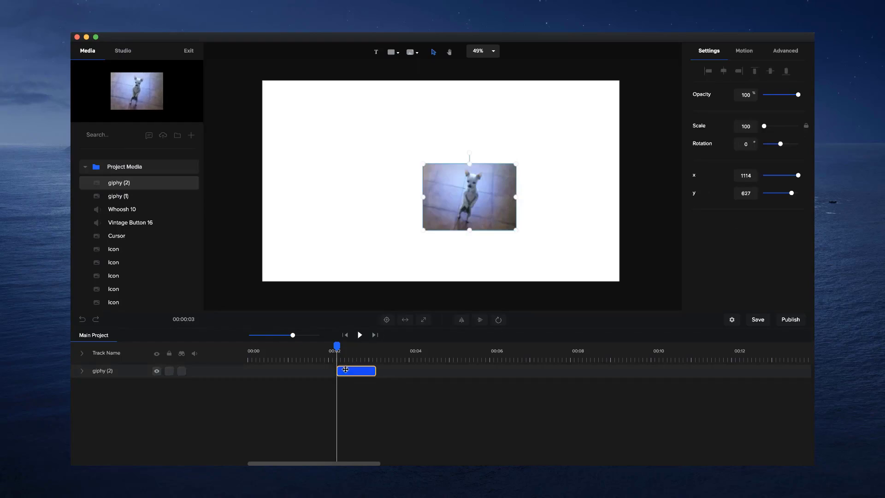
- Stretch the giphy (2) clip to run from 0 to about 5 seconds and enlarge the dog GIF to fill the canvas middle
left_click_drag(339, 369, 248, 370)
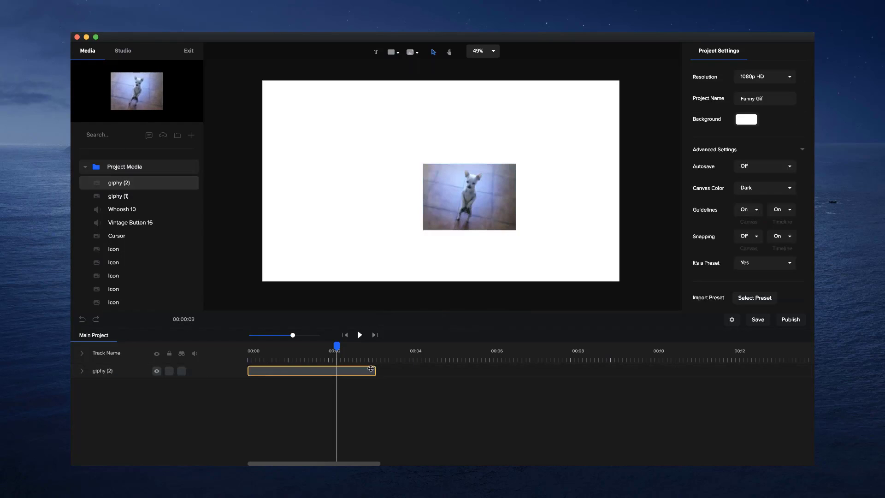
left_click_drag(371, 369, 451, 364)
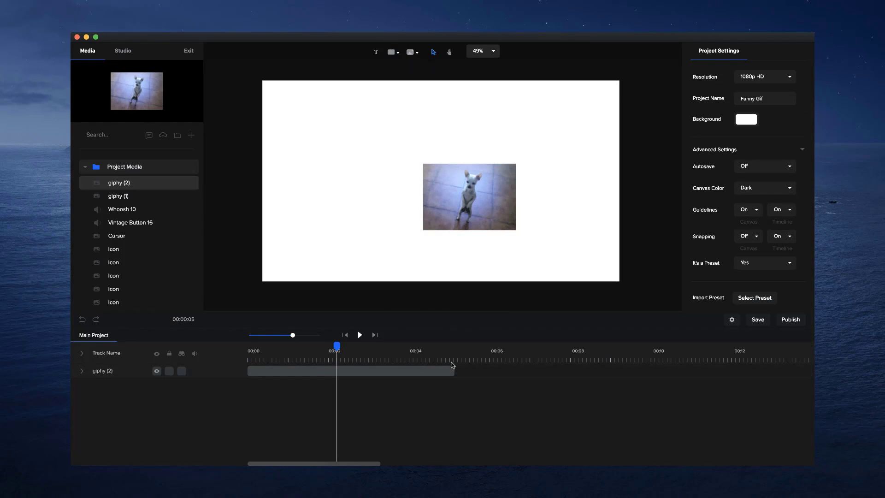
left_click(437, 208)
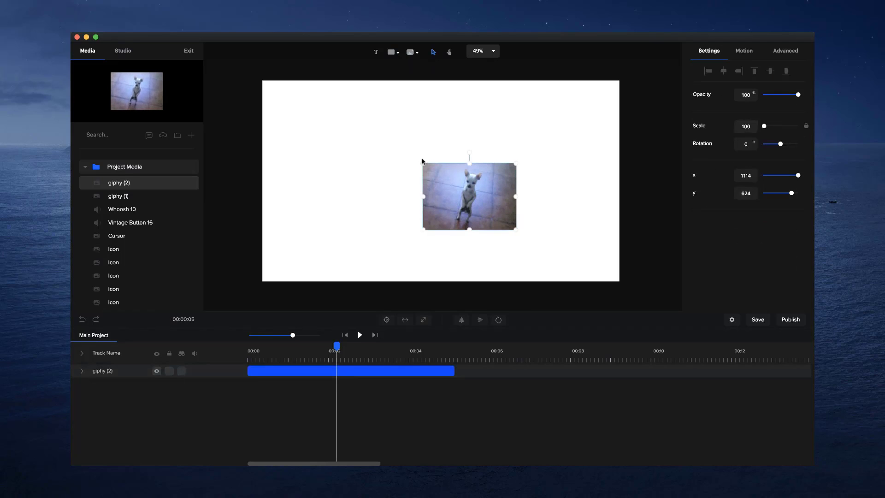
left_click_drag(423, 161, 361, 132)
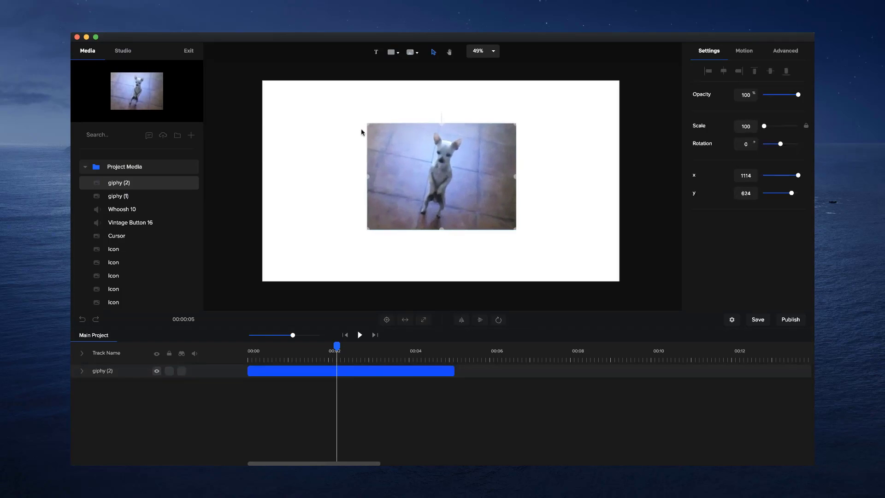
left_click(547, 201)
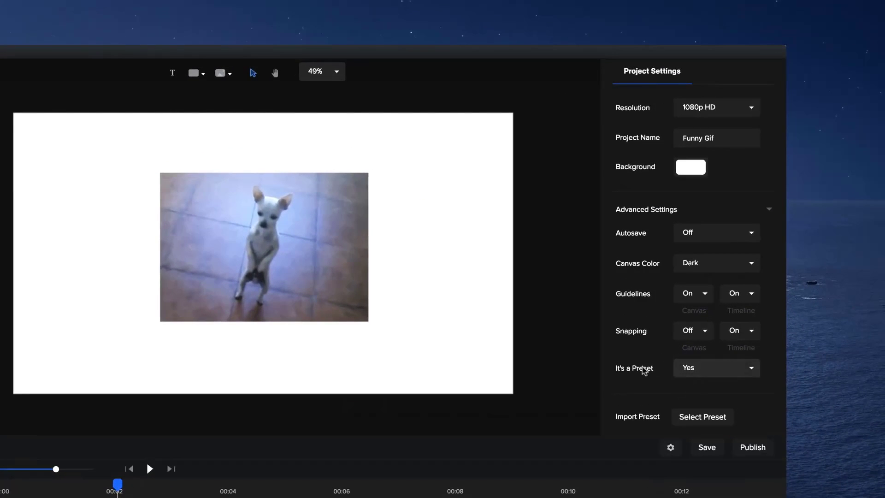
- Set the project's It's a Preset option to Yes and save the Funny Gif project
left_click(703, 367)
left_click(700, 390)
left_click(708, 454)
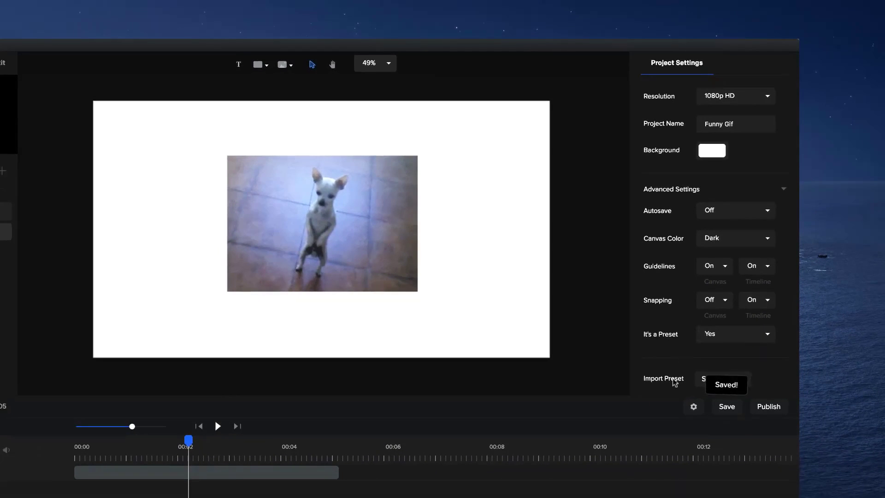
- Delete the dog GIF clip and bring it back at the start of the timeline by importing the Funny Gif preset
left_click(248, 472)
key("Delete")
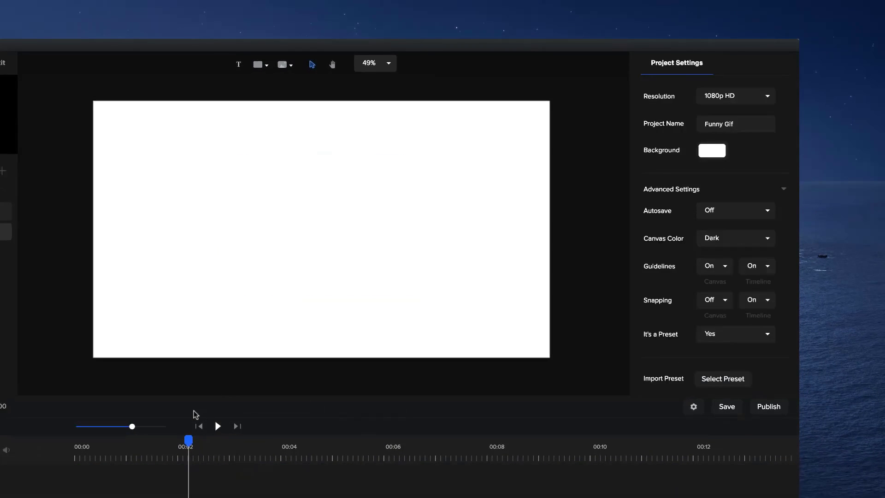
left_click(199, 426)
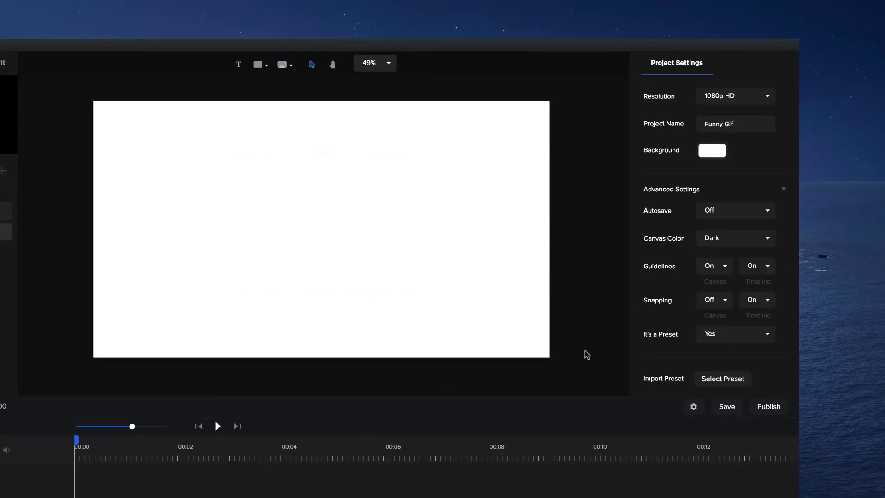
left_click(714, 384)
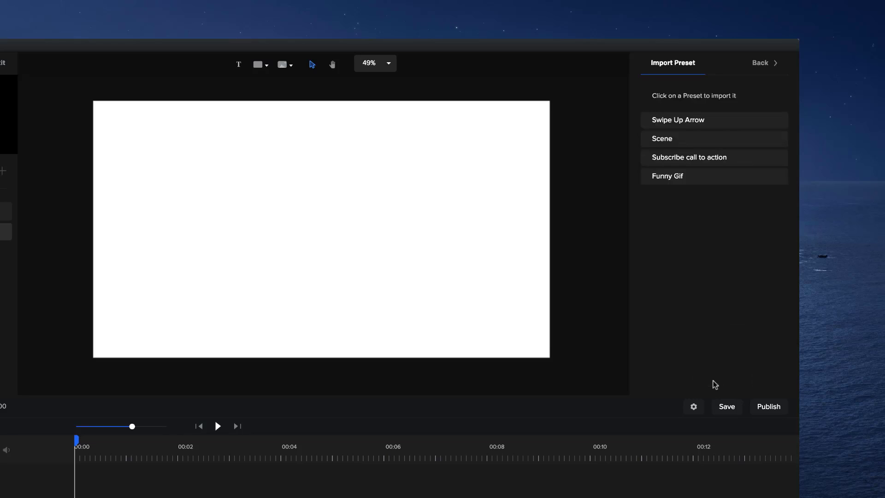
left_click(685, 177)
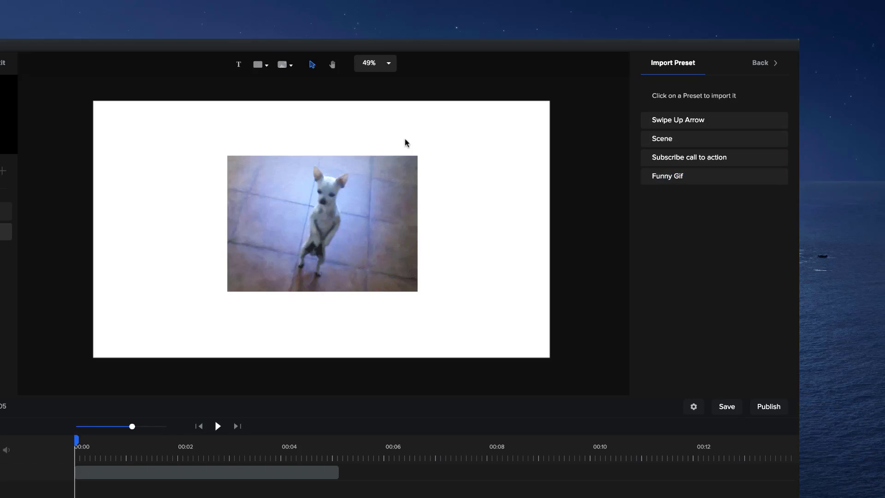
- Delete the imported dog GIF from the canvas
left_click(410, 278)
key("Delete")
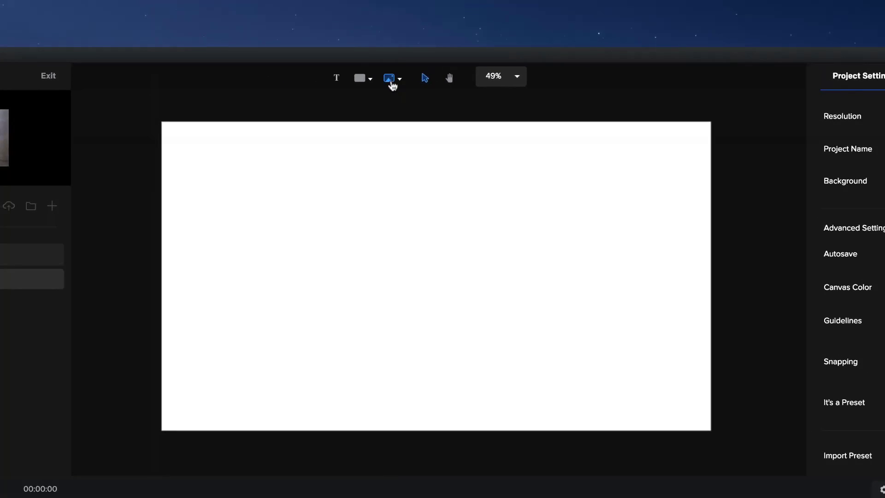
- Browse the image library's Devices, Flat Style icons and Bright Characters illustrations, and return to the category overview
left_click(392, 86)
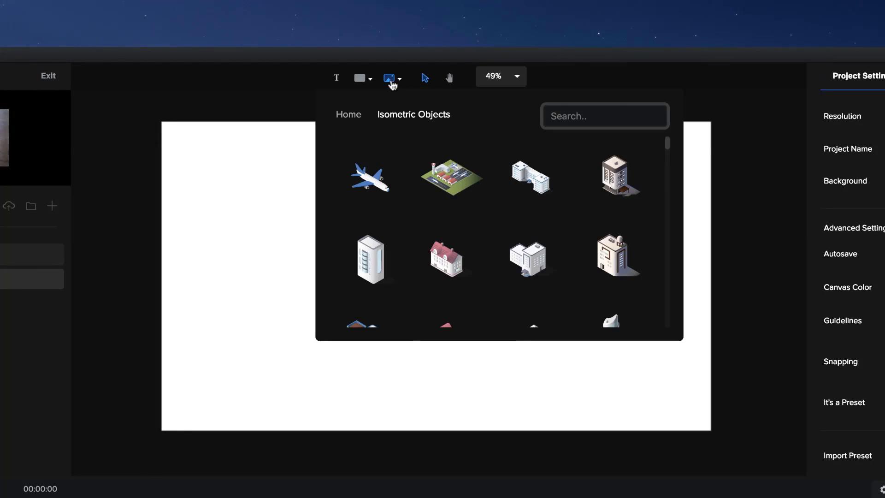
left_click(355, 113)
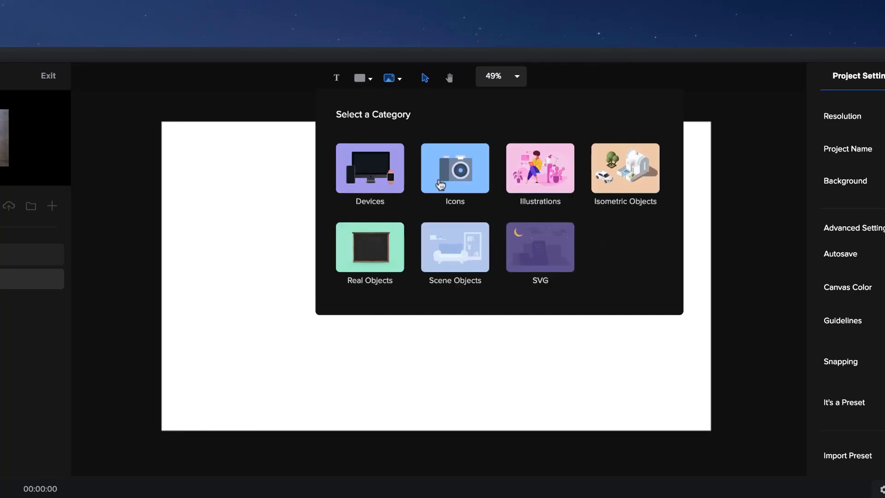
left_click(374, 186)
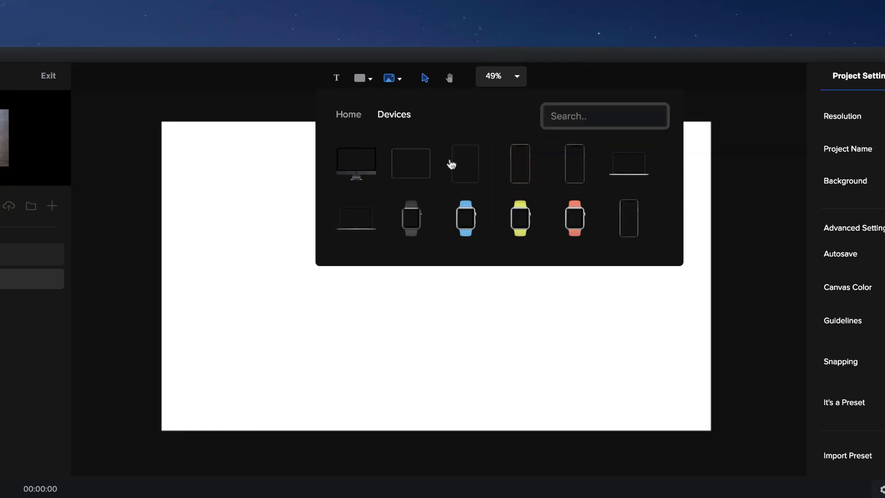
left_click(349, 115)
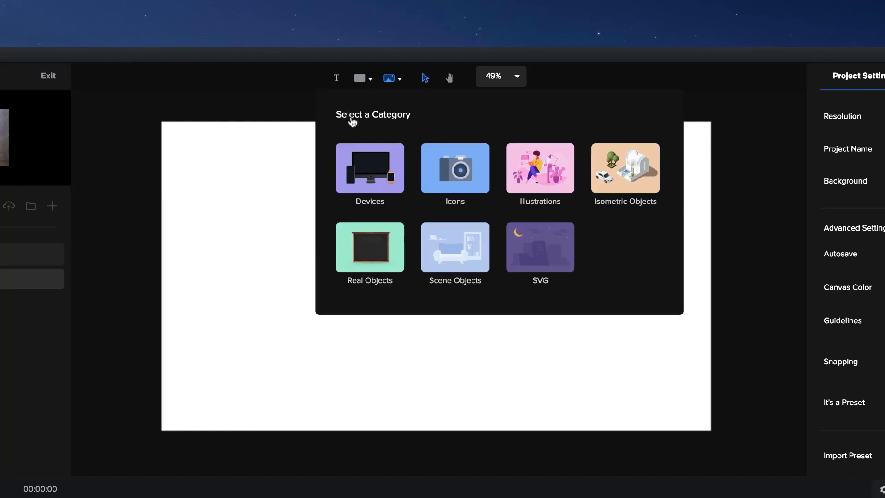
left_click(467, 195)
left_click(456, 188)
scroll(456, 188, "down", 10)
scroll(456, 188, "up", 10)
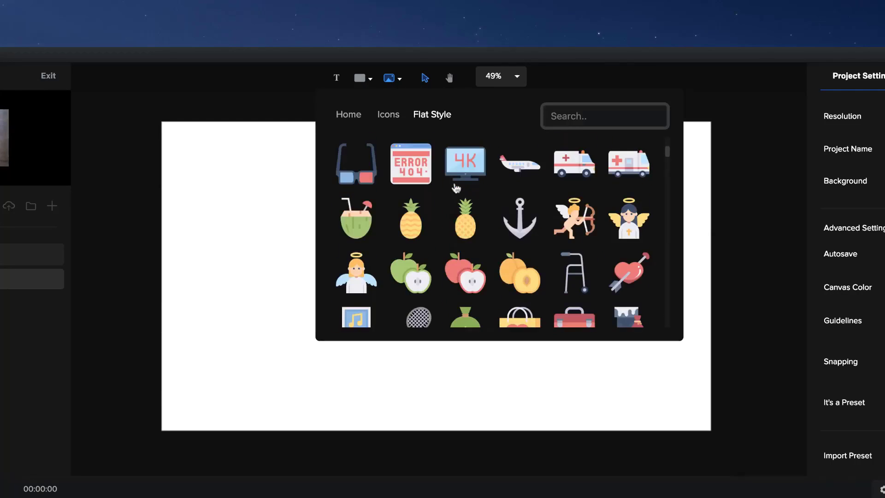
left_click(355, 117)
left_click(540, 171)
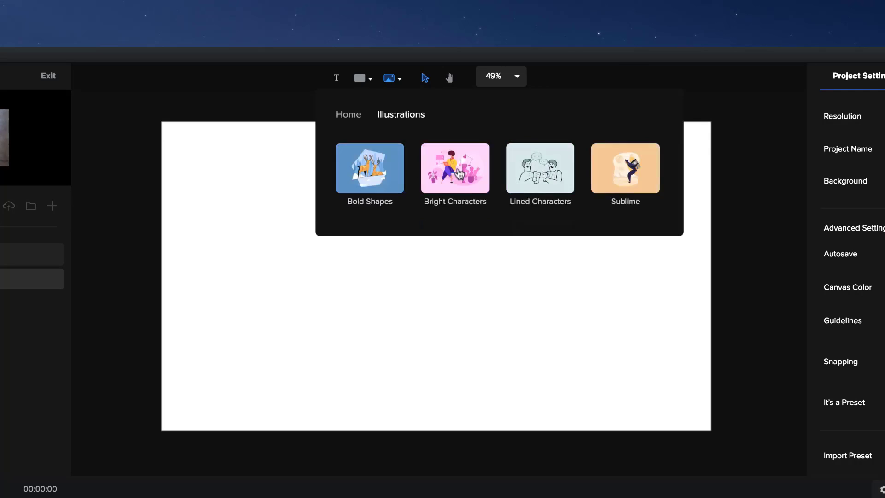
left_click(454, 168)
scroll(454, 238, "down", 3)
scroll(455, 238, "down", 10)
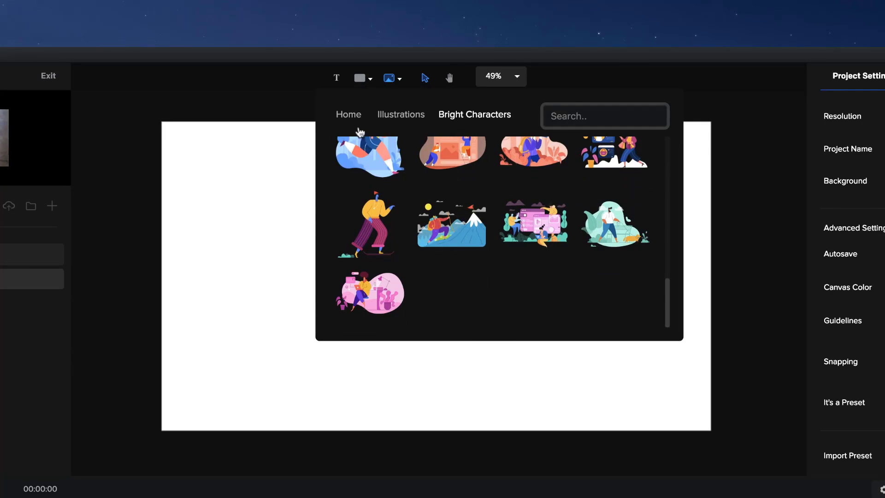
left_click(351, 116)
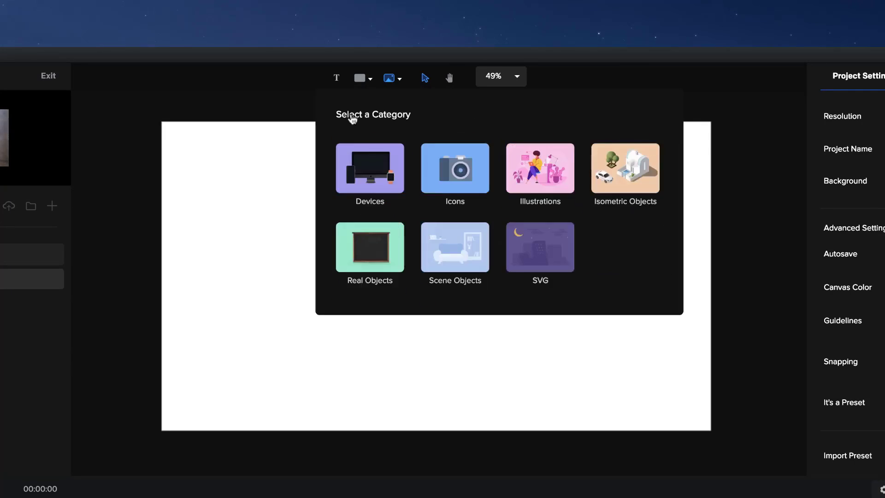
- Add the airplane, the flat-roofed white building and the tall skyscraper from the Isometric Objects category to the canvas
left_click(626, 184)
left_click(375, 188)
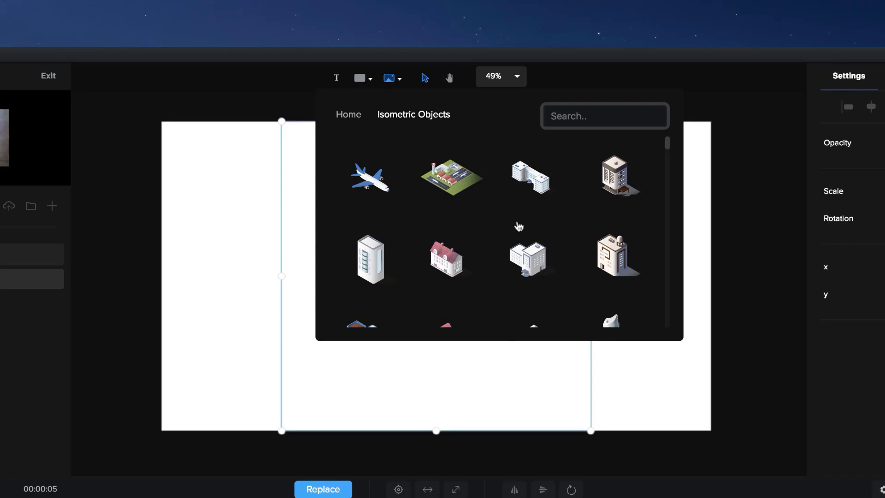
scroll(530, 244, "down", 2)
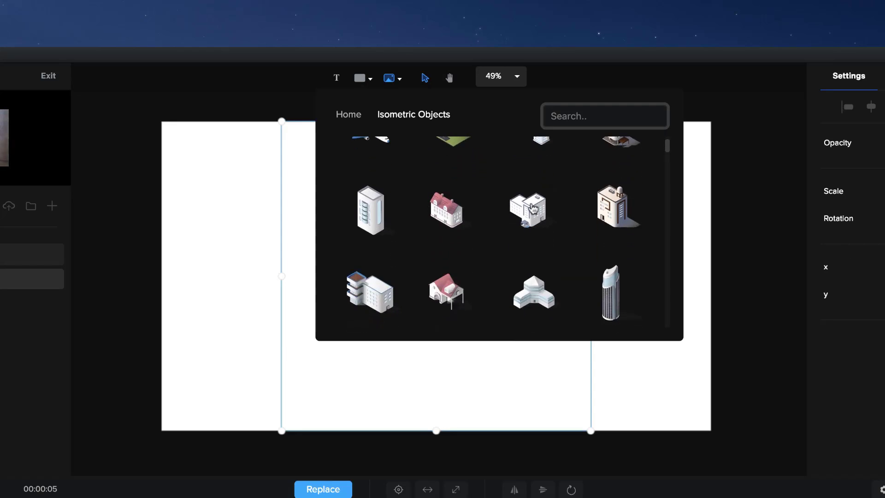
scroll(530, 207, "down", 3)
left_click(618, 183)
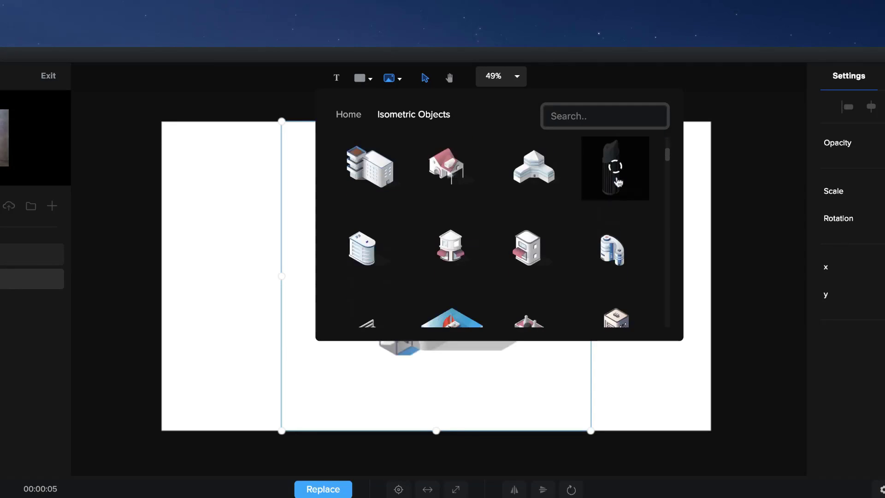
- Add the yellow box truck, the tree with three round crowns and the last white building from Isometric Objects, and close the library
scroll(617, 182, "down", 15)
scroll(617, 182, "down", 12)
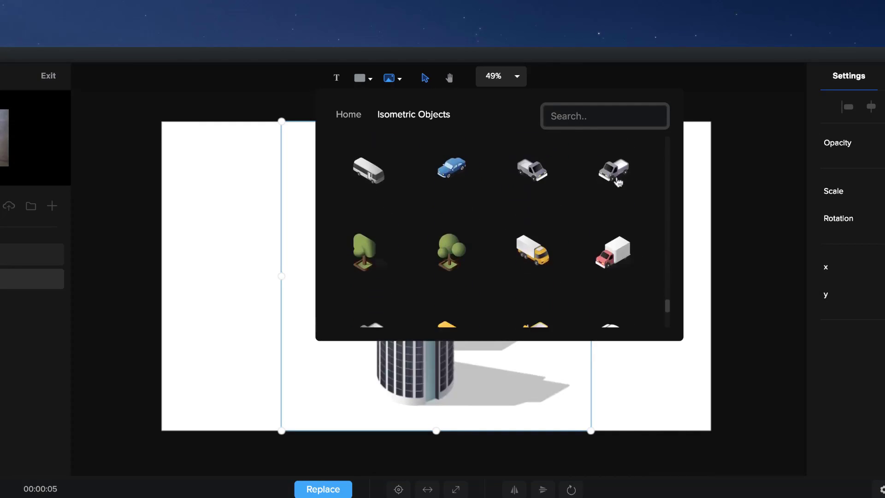
left_click(535, 258)
scroll(535, 254, "down", 2)
left_click(454, 182)
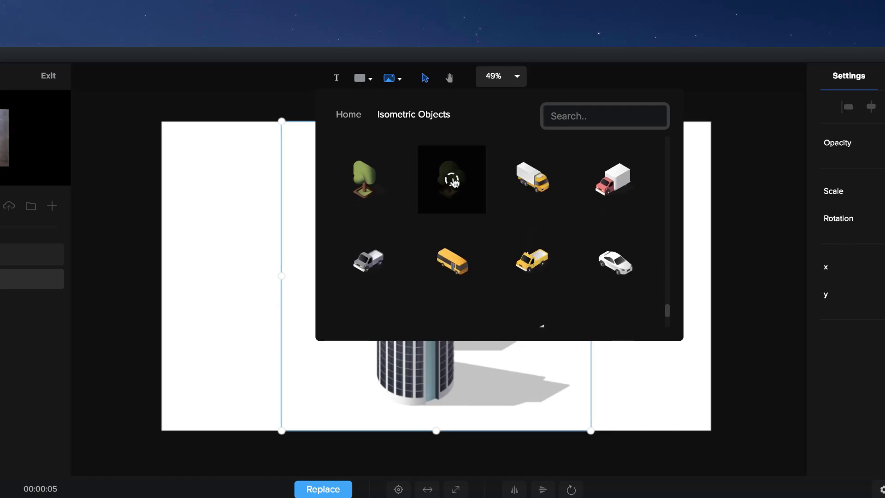
scroll(454, 185, "down", 3)
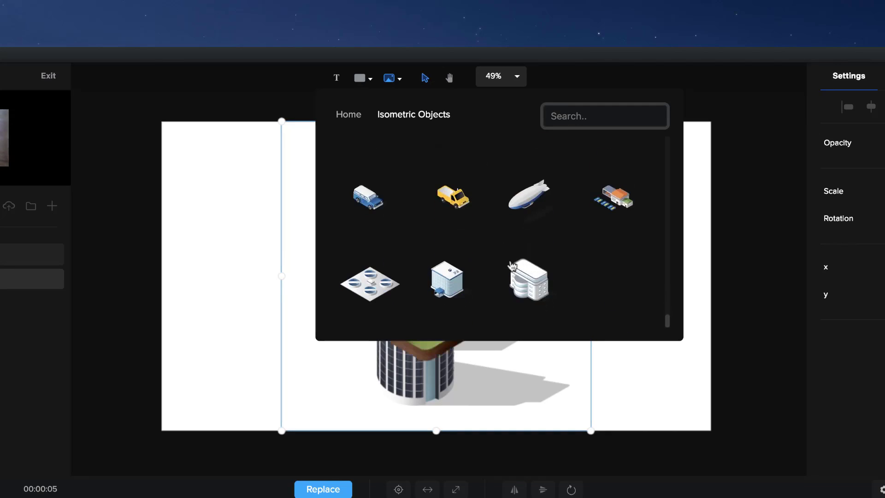
scroll(511, 266, "up", 2)
scroll(530, 290, "down", 2)
left_click(531, 293)
left_click(655, 390)
- Move the rounded white building to the canvas's upper-right corner, and shrink the tree and place it below that building
left_click(428, 259)
left_click_drag(428, 259, 657, 215)
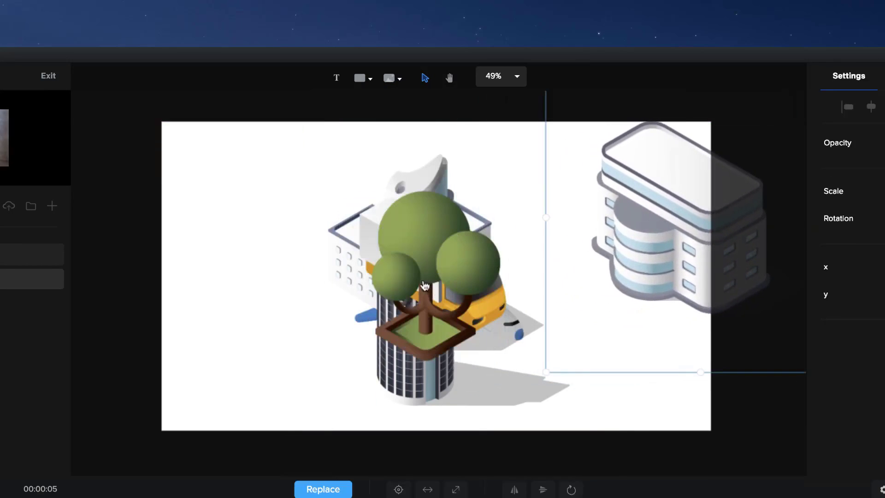
left_click(426, 287)
left_click_drag(281, 122, 469, 309)
left_click_drag(529, 368, 663, 352)
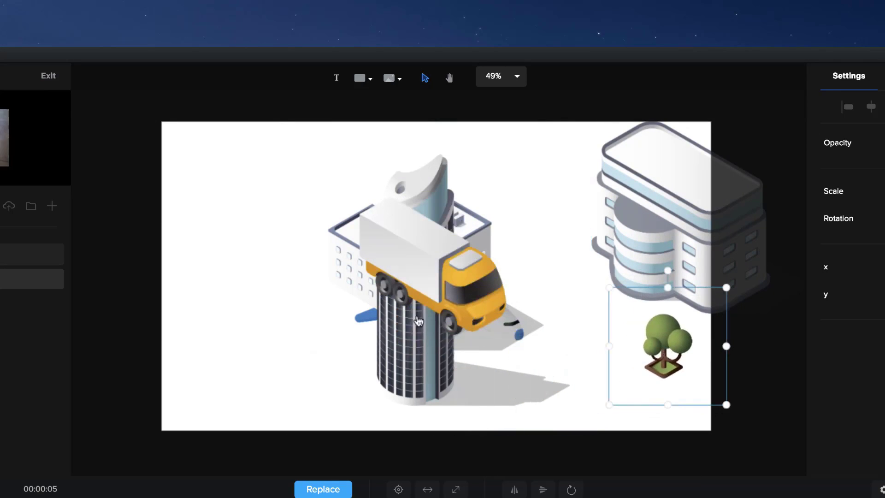
- Move the skyscraper to the canvas's lower-left edge and shrink the yellow truck
left_click_drag(348, 344, 183, 409)
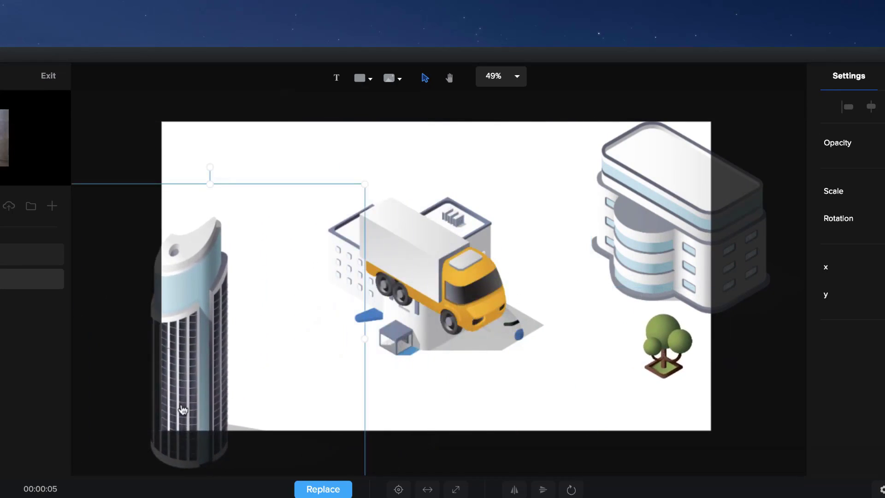
left_click(459, 282)
mouse_move(592, 120)
left_mouse_down()
mouse_move(447, 263)
mouse_move(344, 126)
mouse_move(537, 112)
mouse_move(576, 123)
left_mouse_up()
- Move the flat-roofed white building to the canvas's upper edge and the airplane beyond its upper-left corner
left_click(446, 251)
left_click(451, 295)
left_click_drag(498, 318, 172, 90)
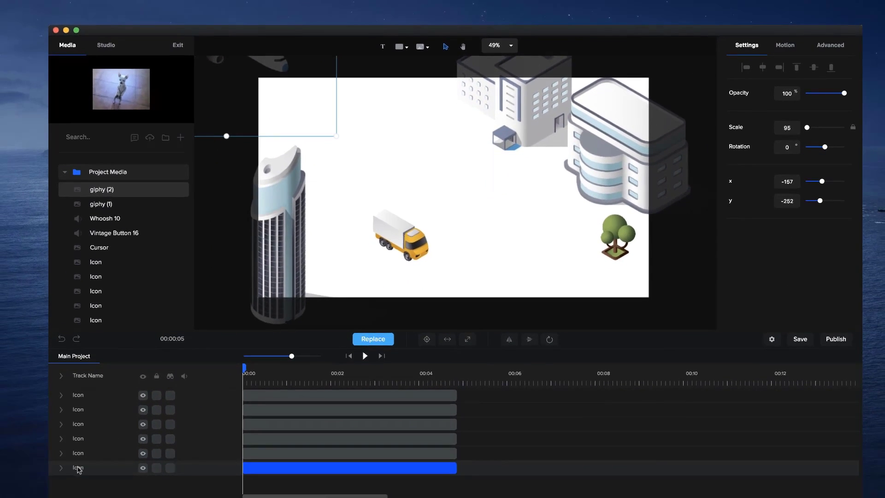
- Rename the airplane's timeline track from Icon to "Plane"
double_click(79, 468)
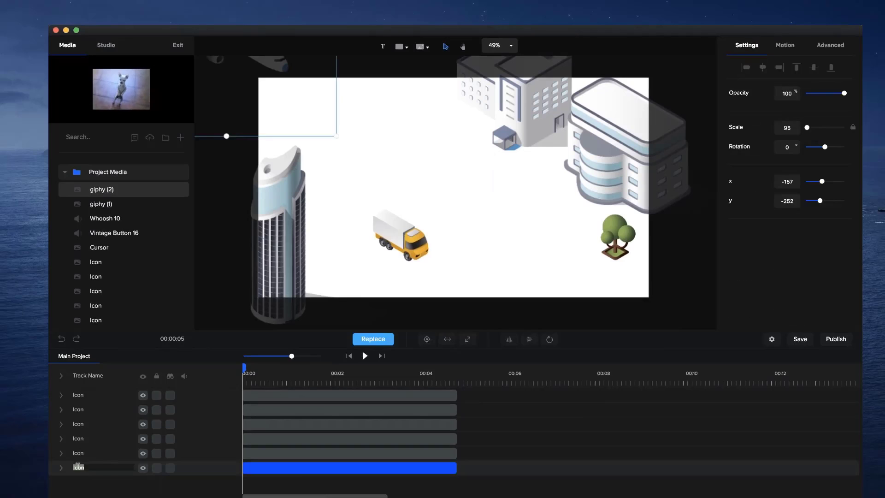
key("Return")
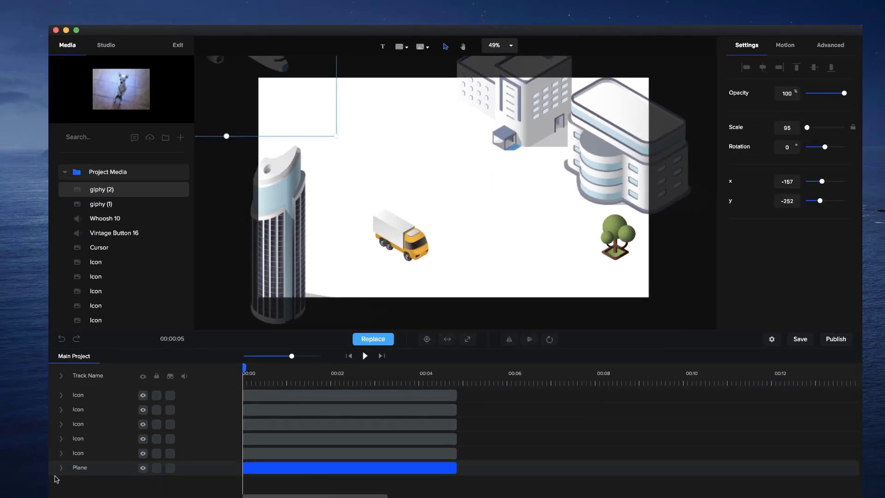
- Add a custom animation to the Plane track with its Position property enabled
left_click(62, 469)
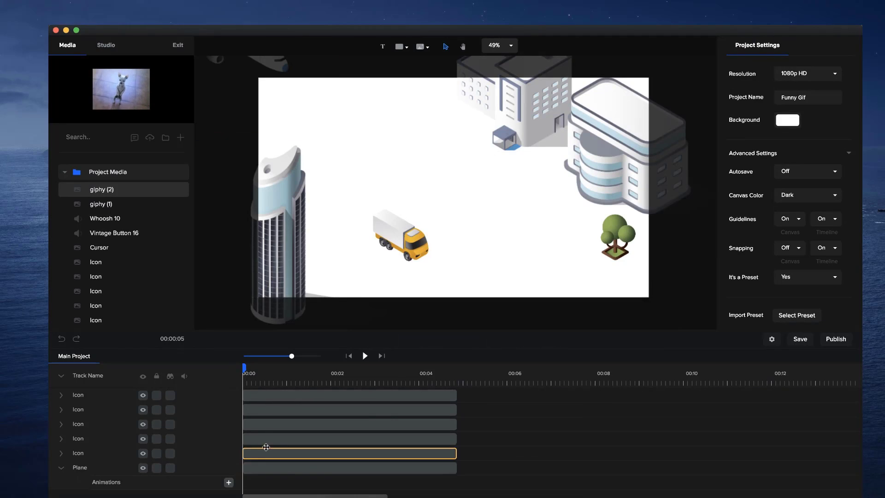
left_click(229, 482)
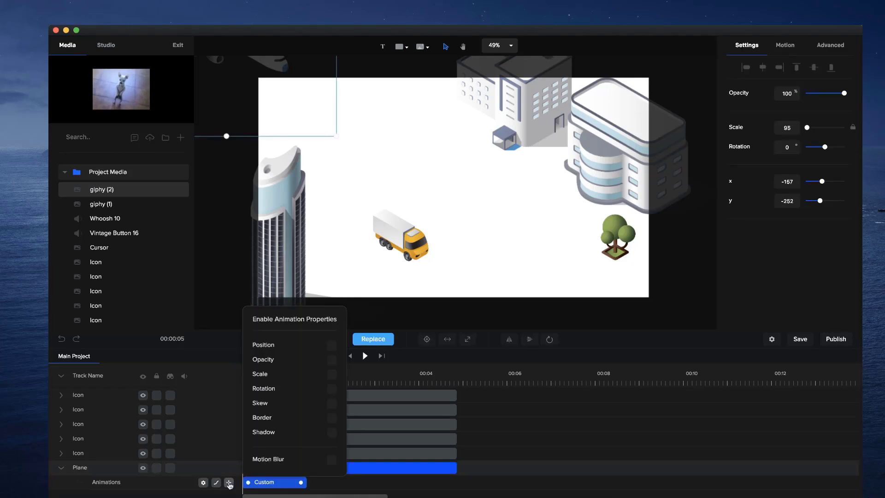
left_click(332, 346)
left_click(544, 406)
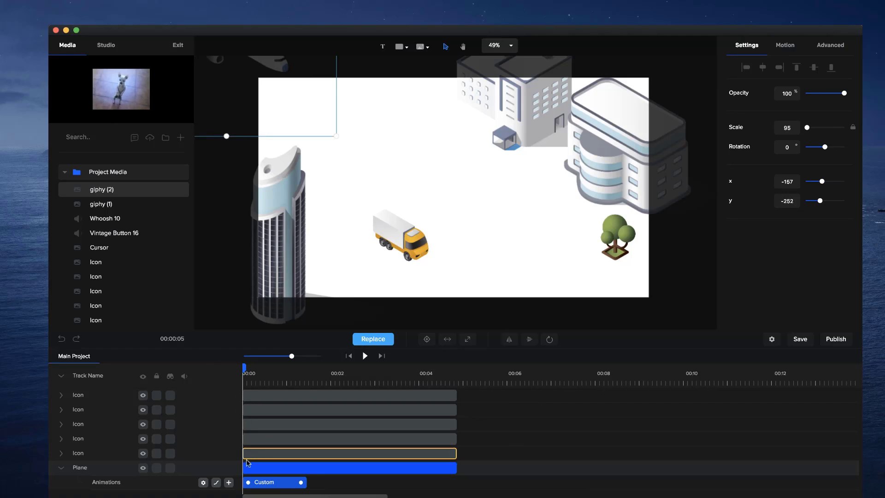
- Animate the plane to x 2200, y 1339 beyond the canvas's lower-right corner, and extend the animation to about two seconds
left_click(312, 376)
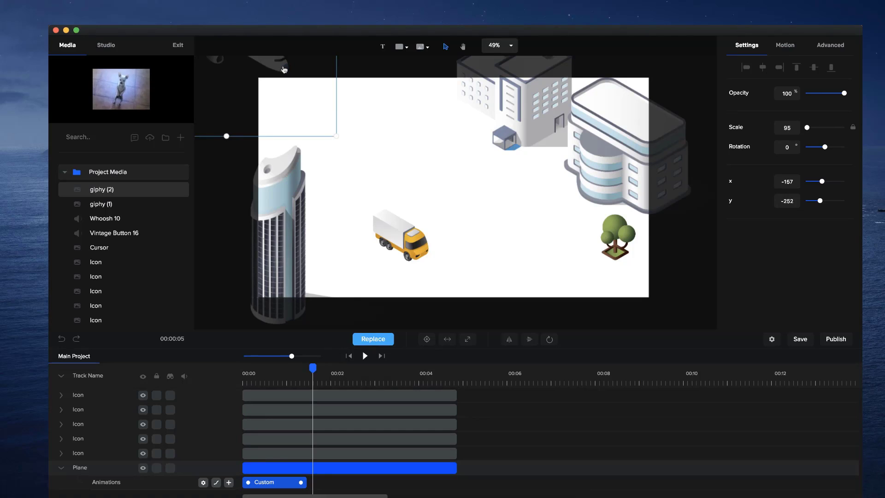
left_click_drag(284, 69, 715, 323)
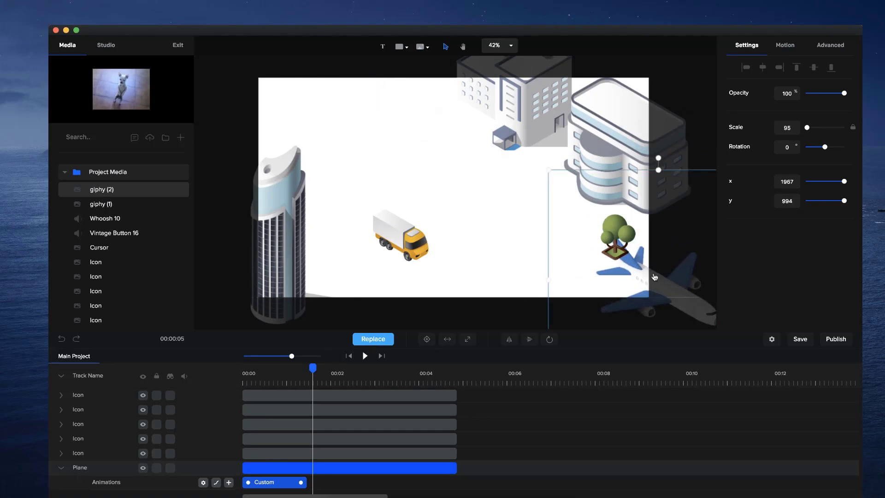
scroll(655, 277, "down", 3)
left_click_drag(655, 277, 689, 330)
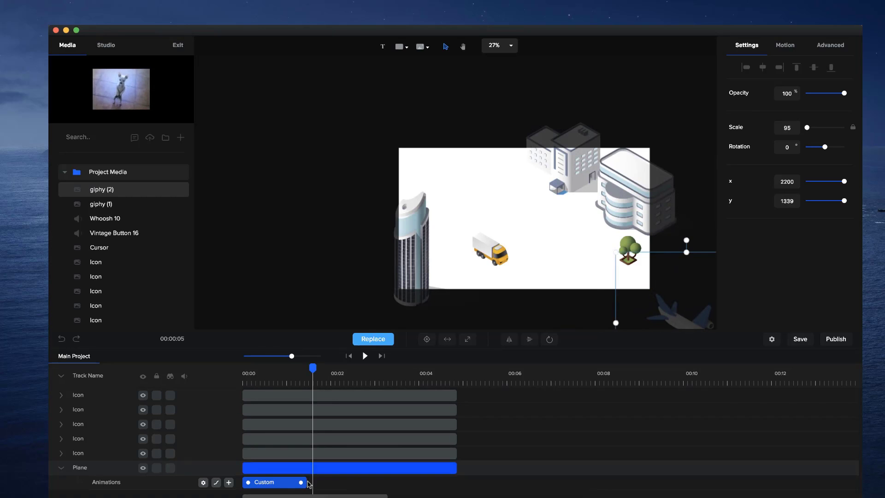
left_click_drag(302, 482, 333, 482)
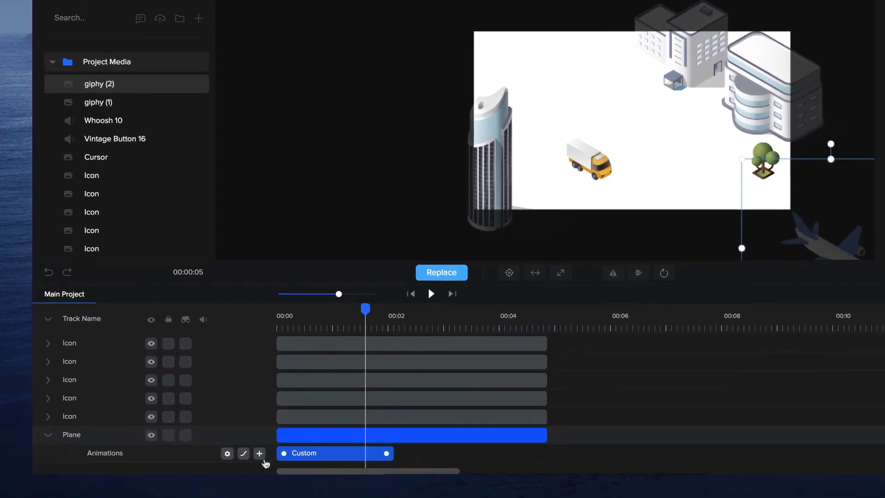
- Set the easing of the plane's custom animation to Linear with the Both option
left_click(243, 453)
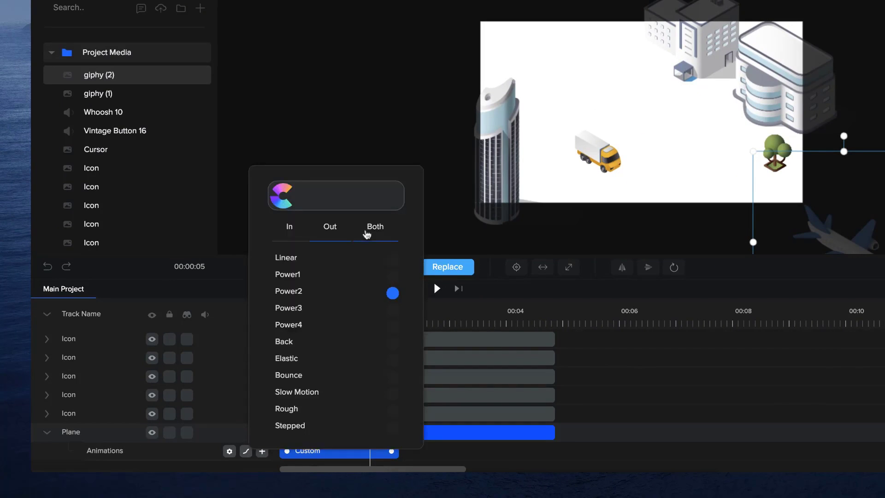
left_click(374, 233)
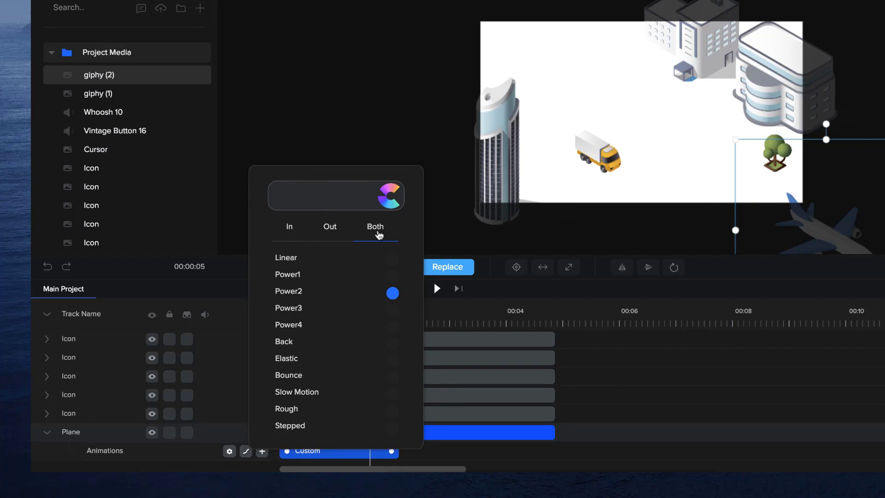
left_click(392, 260)
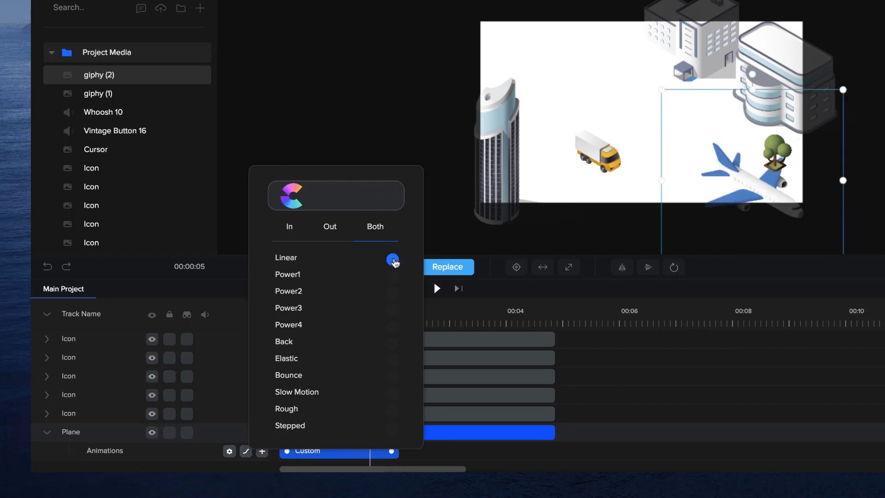
left_click(613, 352)
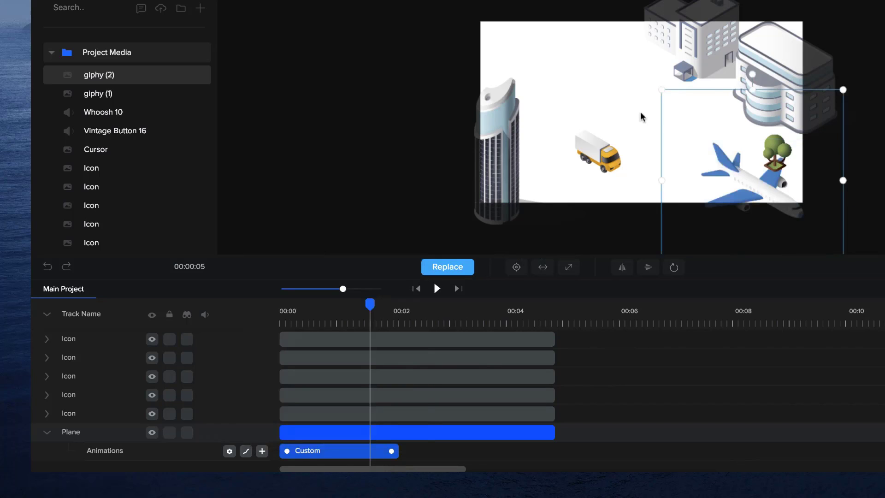
scroll(642, 117, "up", 3)
left_click_drag(648, 119, 519, 73)
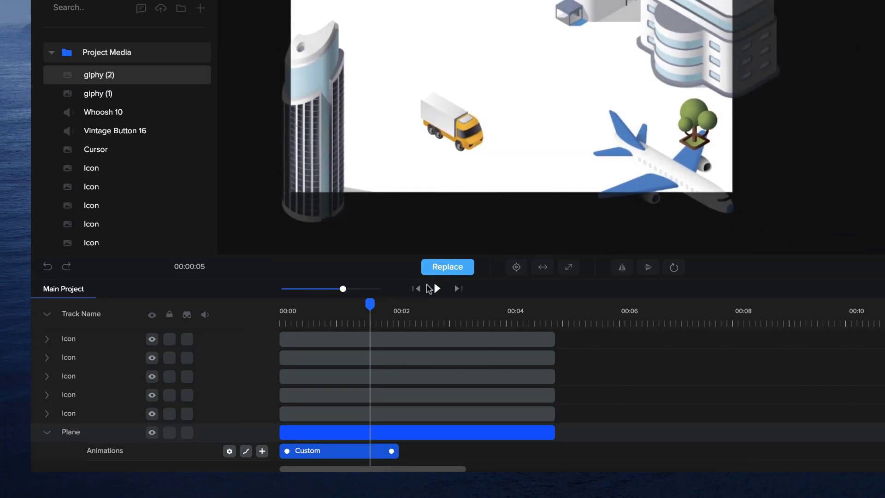
- Move the Plane track above all Icon tracks and play the plane's flight from the start
left_click(416, 288)
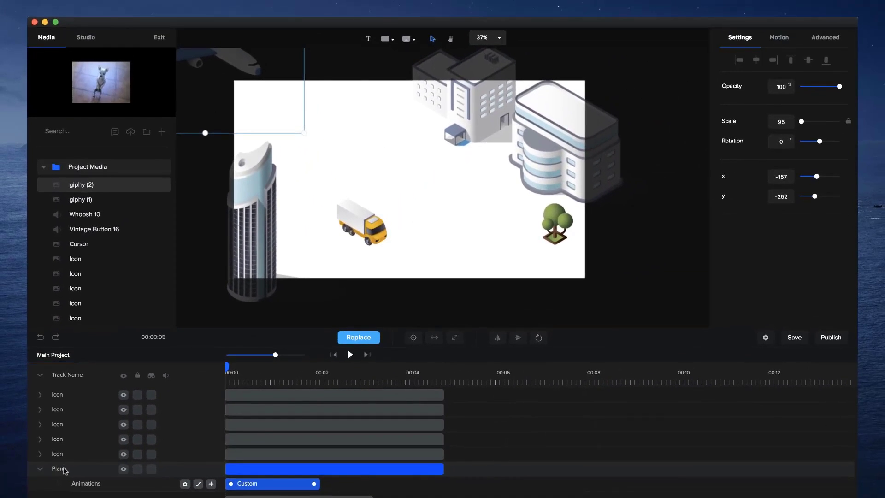
left_click_drag(79, 460, 64, 383)
left_click(60, 394)
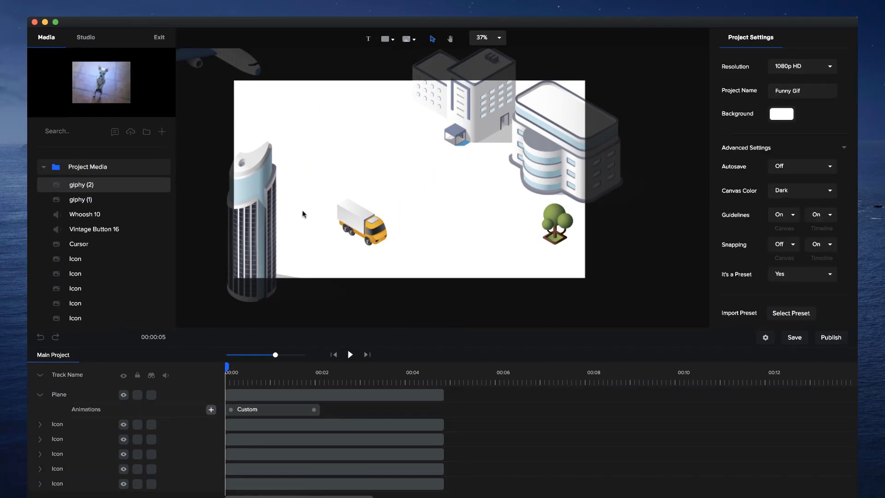
left_click(352, 355)
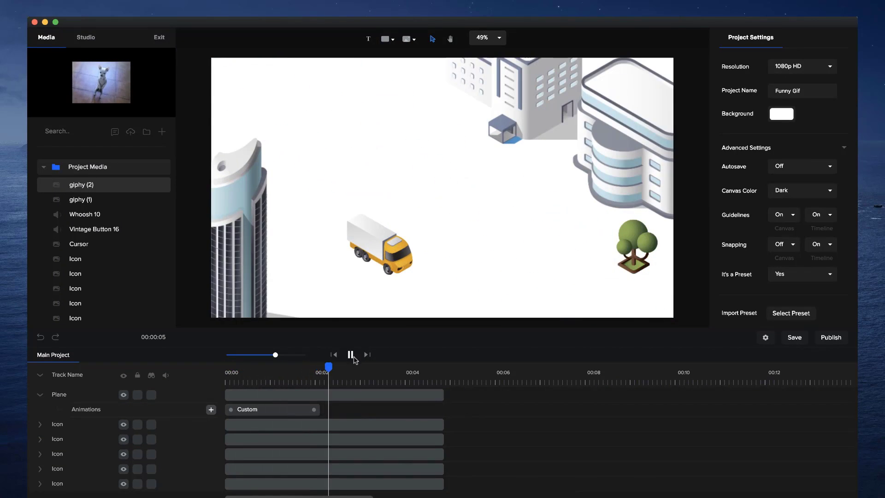
left_click(328, 381)
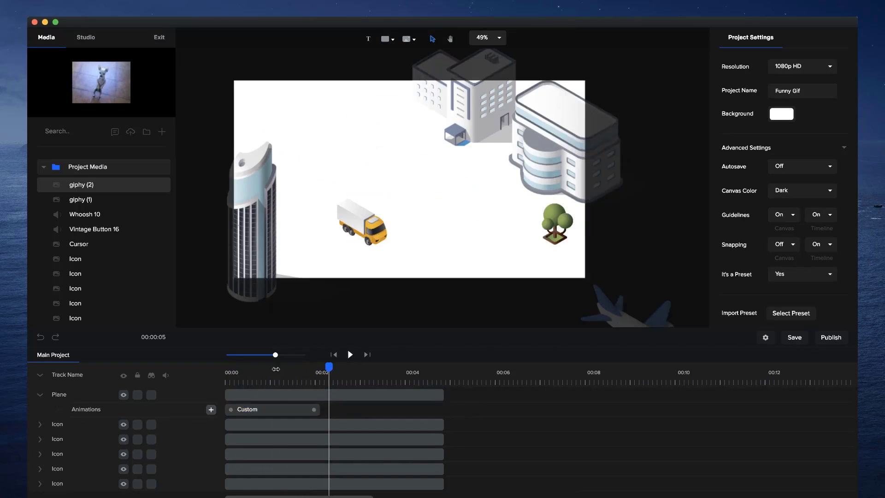
- Give the plane a shadow with color #0000000F, blur 21, X offset -82 and Y offset 500
left_click(276, 379)
left_click(447, 213)
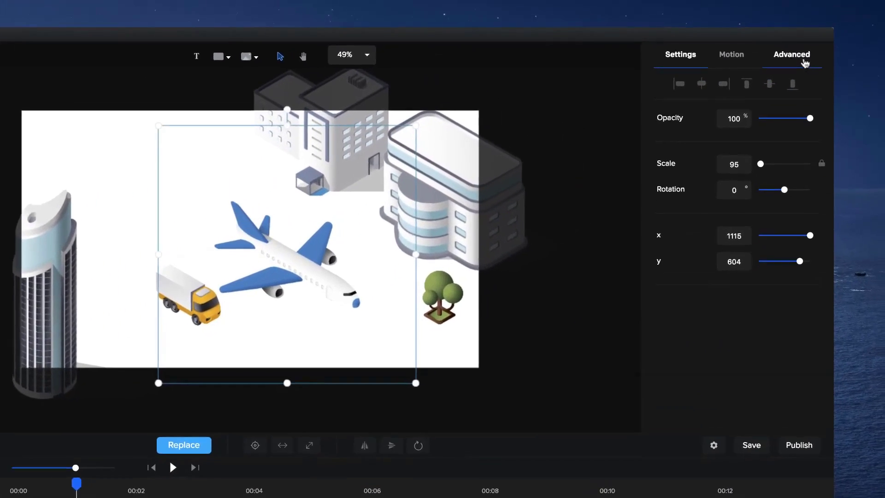
left_click(803, 60)
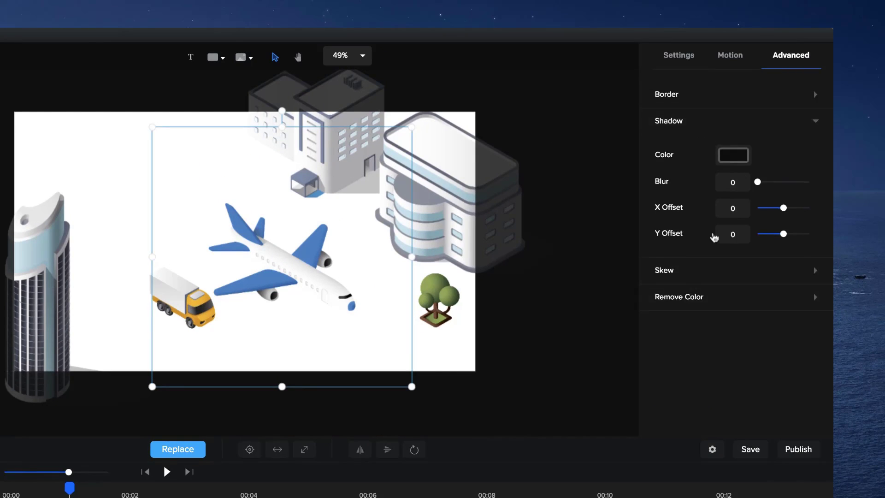
left_click(725, 232)
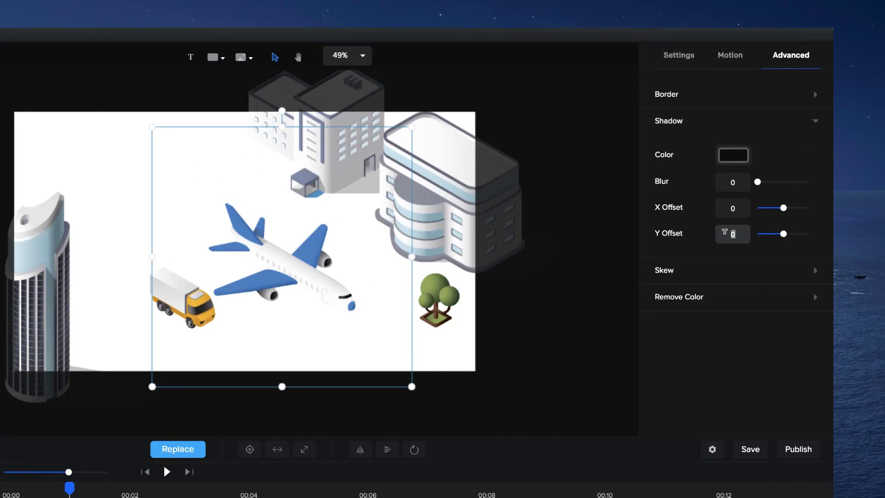
type("500")
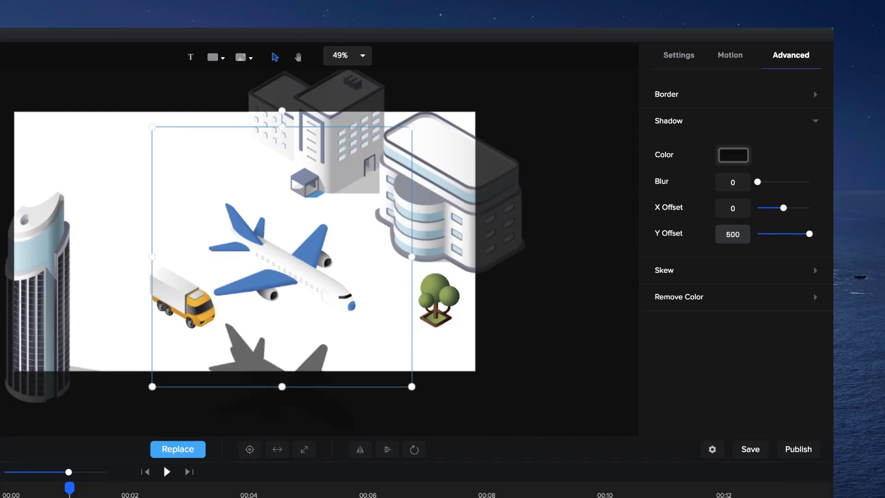
left_click_drag(783, 208, 666, 200)
left_click(743, 158)
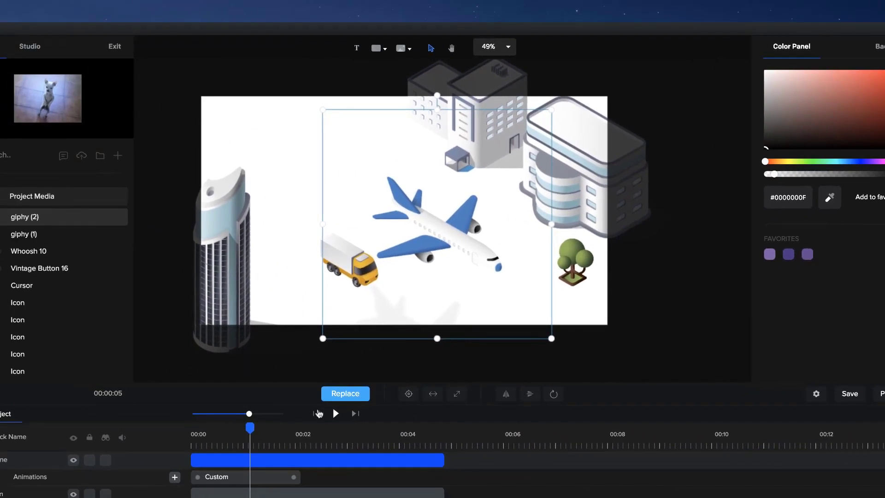
- Play the animation from the start to check the plane's moving shadow
left_click(145, 472)
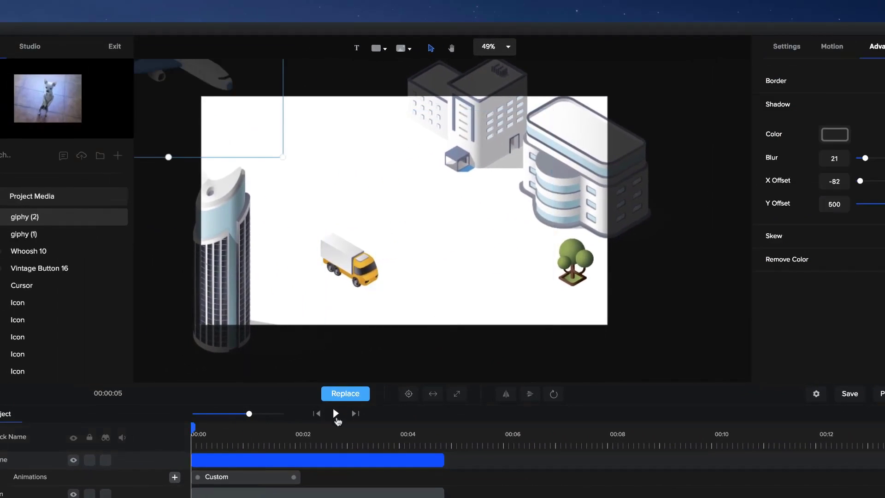
left_click(336, 413)
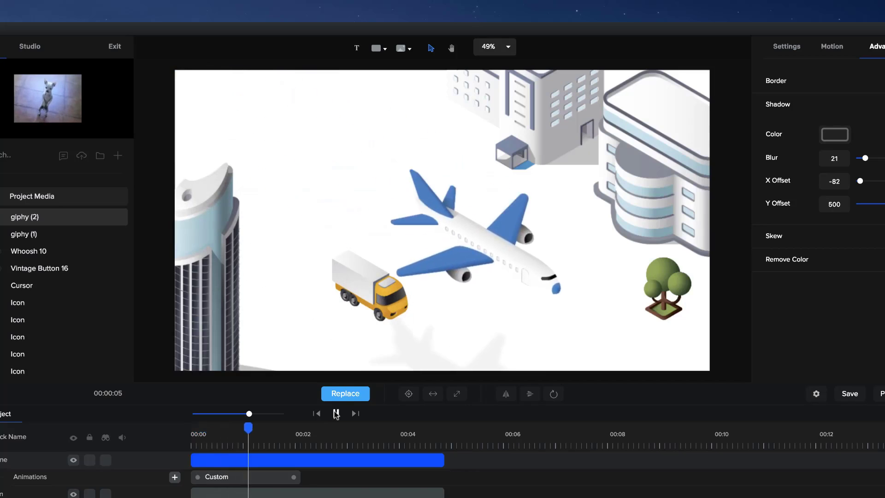
left_click(335, 413)
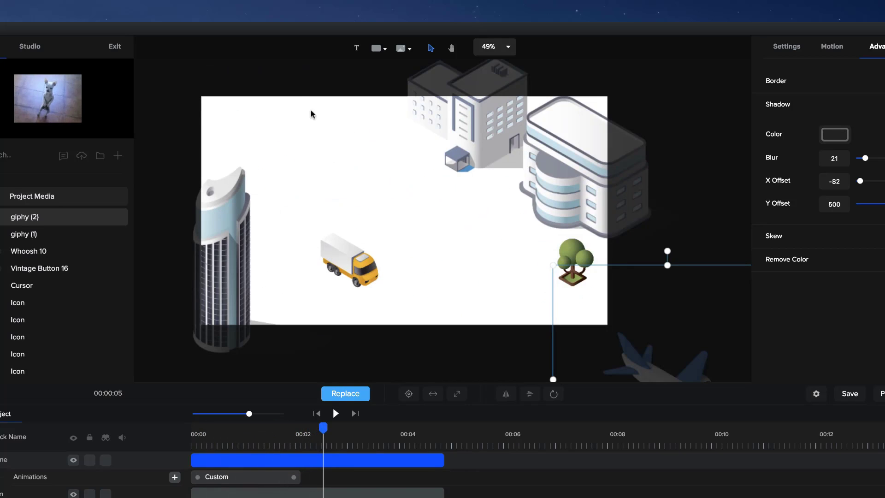
- Clear all objects from the canvas and insert the standing whiteboard from the Real Objects image category at the timeline's start
left_click(180, 82)
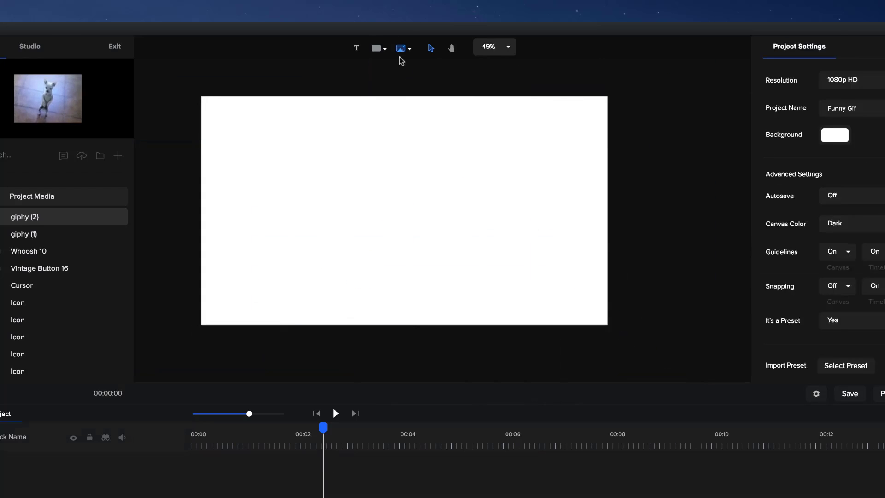
left_click(314, 414)
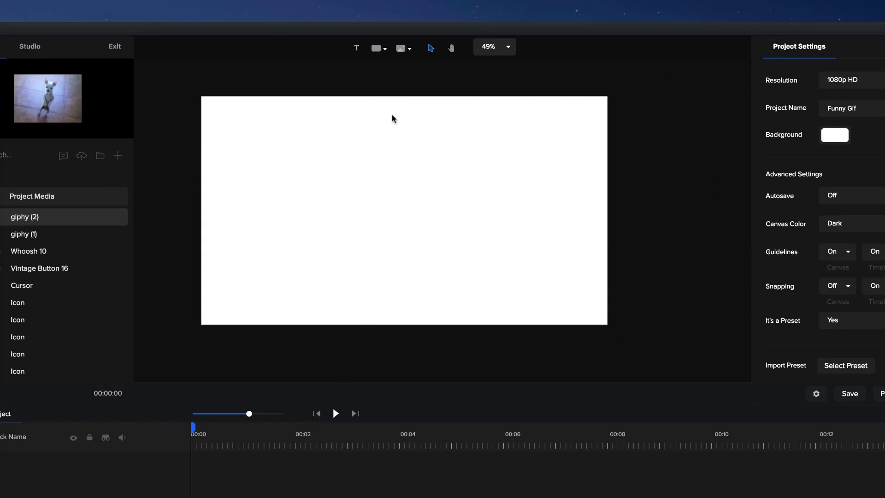
left_click(400, 48)
left_click(367, 80)
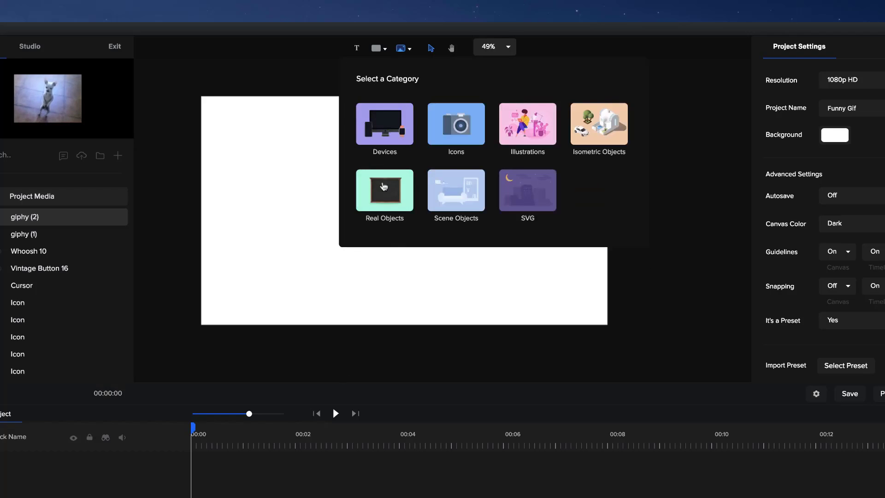
left_click(390, 205)
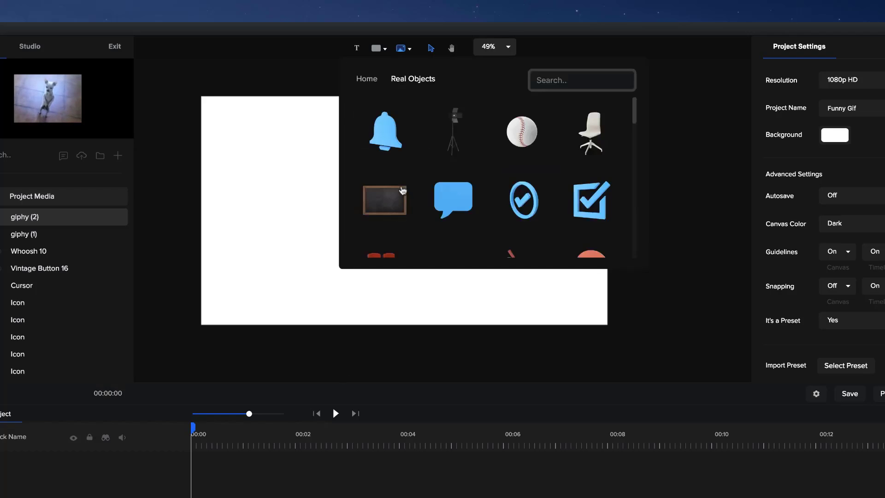
scroll(409, 178, "down", 1)
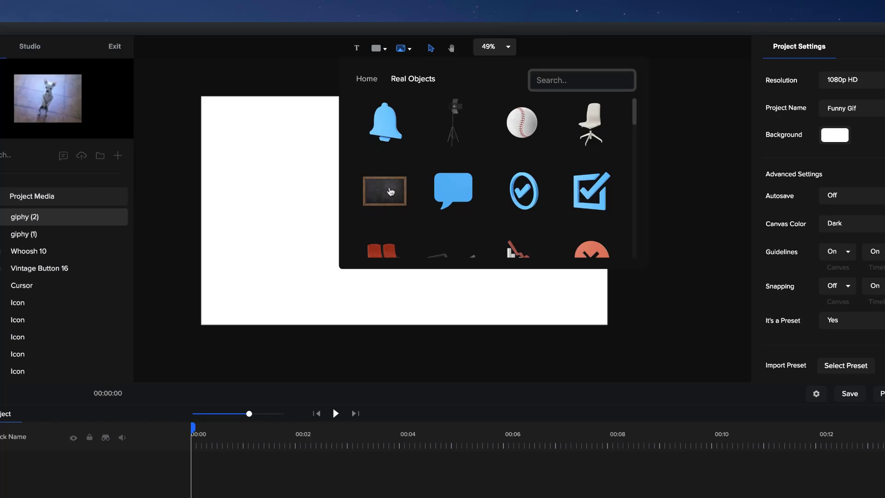
scroll(391, 191, "down", 6)
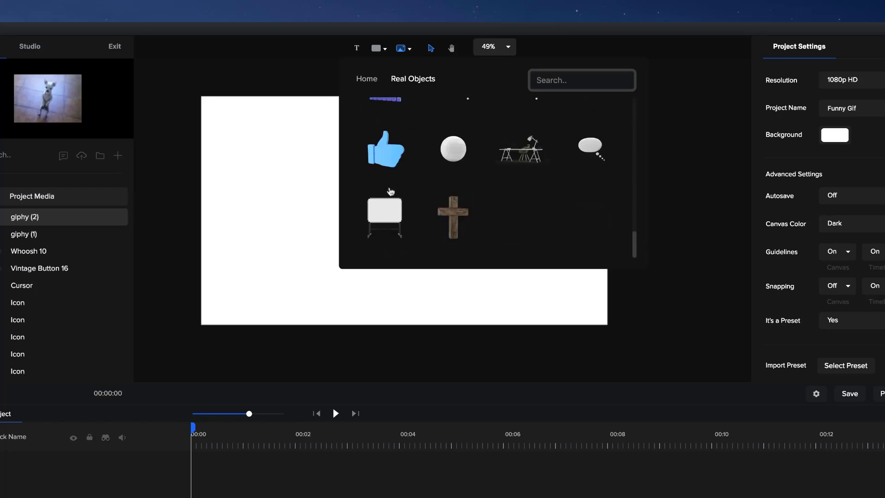
left_click(386, 216)
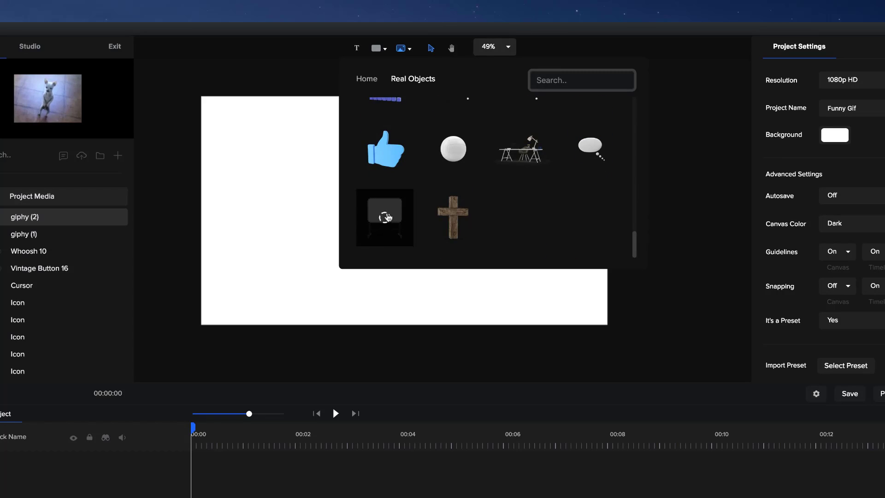
- Enlarge the whiteboard to scale 61 and move it left of the canvas's center, at x 743, y 466
left_click_drag(394, 234, 352, 225)
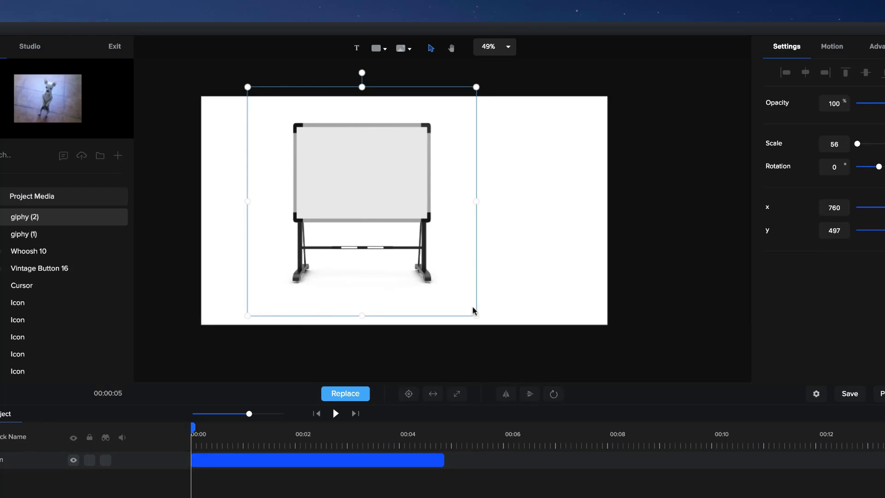
left_click_drag(477, 318, 493, 334)
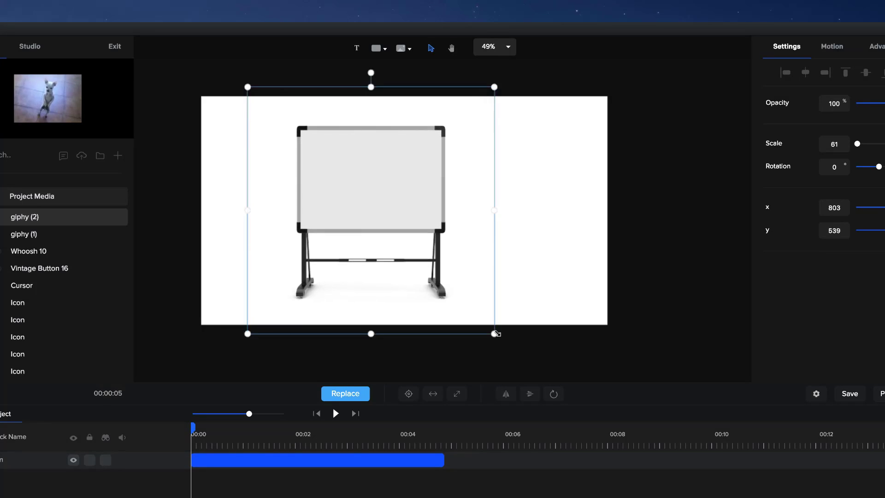
left_click_drag(415, 211, 405, 198)
left_click(547, 235)
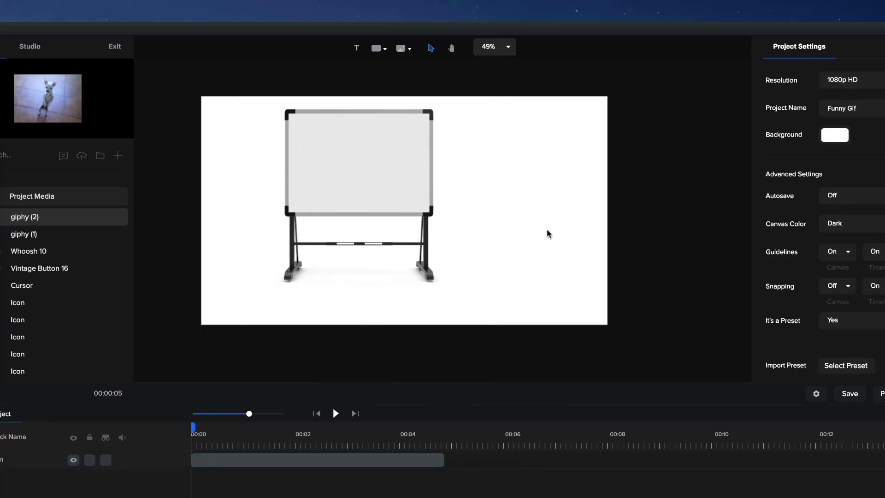
left_click(406, 184)
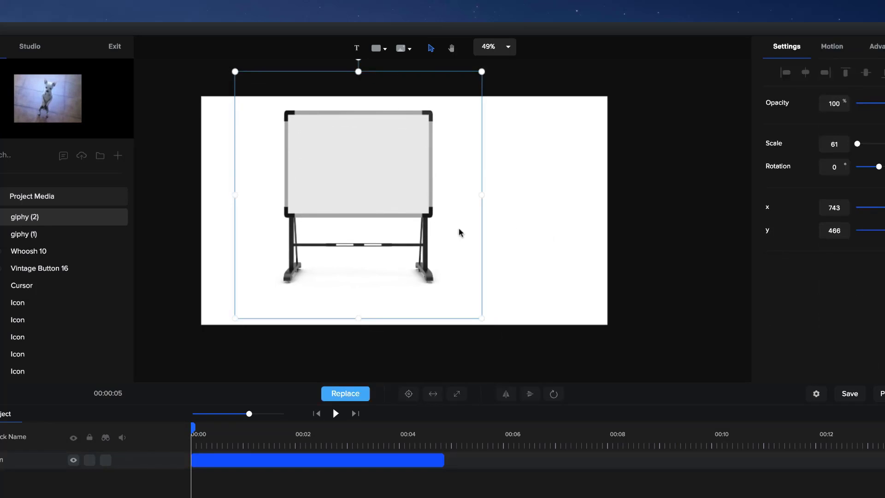
- Add the 3D character Sally from the Characters library to the canvas, standing beside the whiteboard
left_click(31, 48)
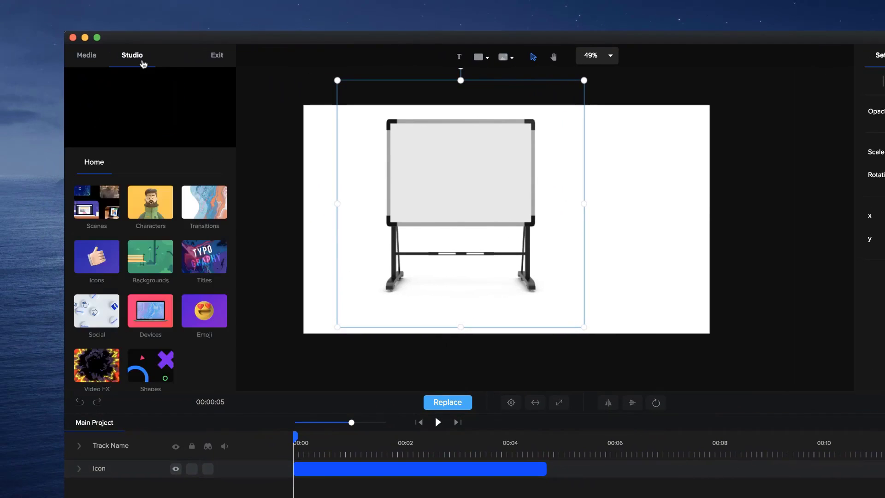
left_click(150, 203)
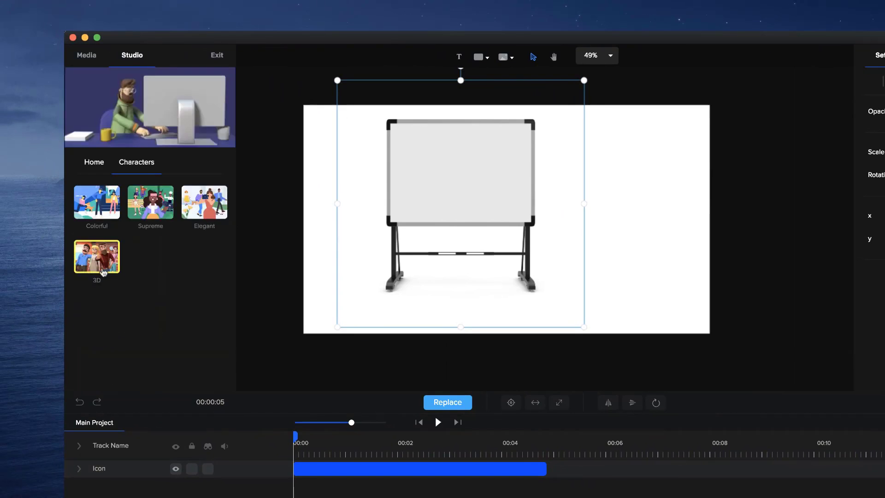
left_click(149, 215)
left_click_drag(148, 220, 420, 206)
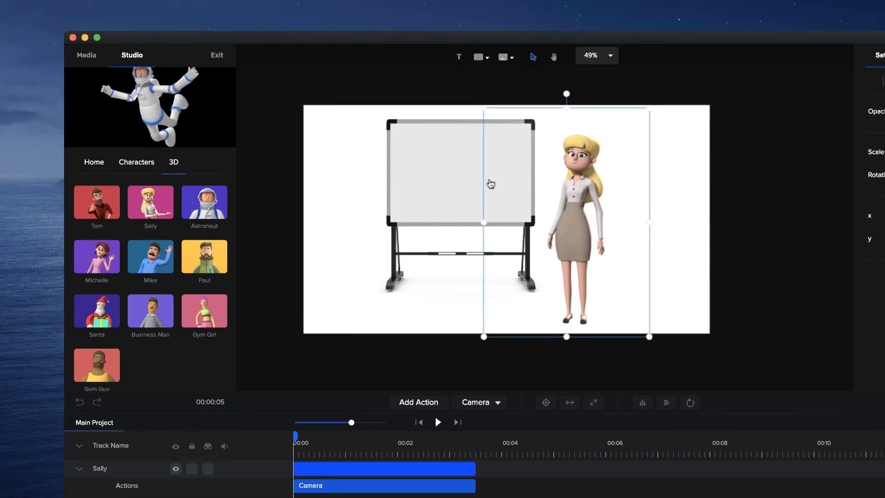
left_click_drag(489, 184, 495, 183)
scroll(549, 198, "up", 3)
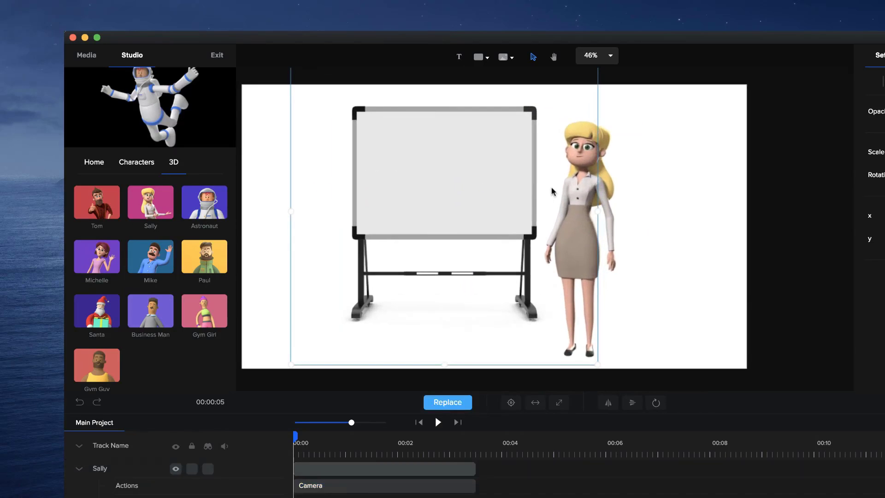
- Change Sally's first action to Point Left and append a Thumbs Up action after it
left_click(606, 177)
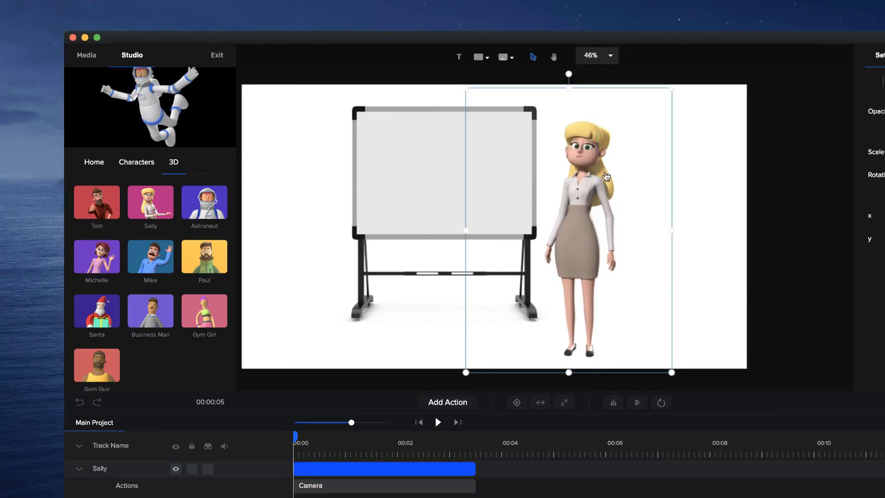
left_click(344, 485)
left_click(498, 402)
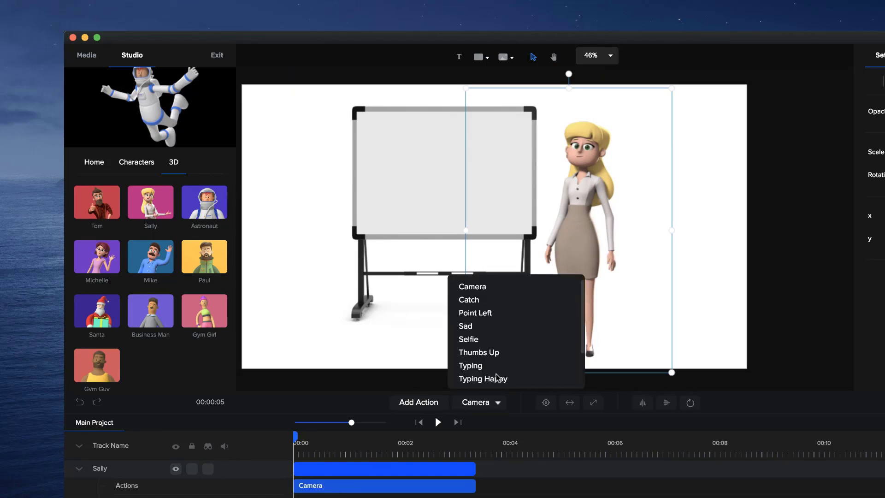
left_click(499, 314)
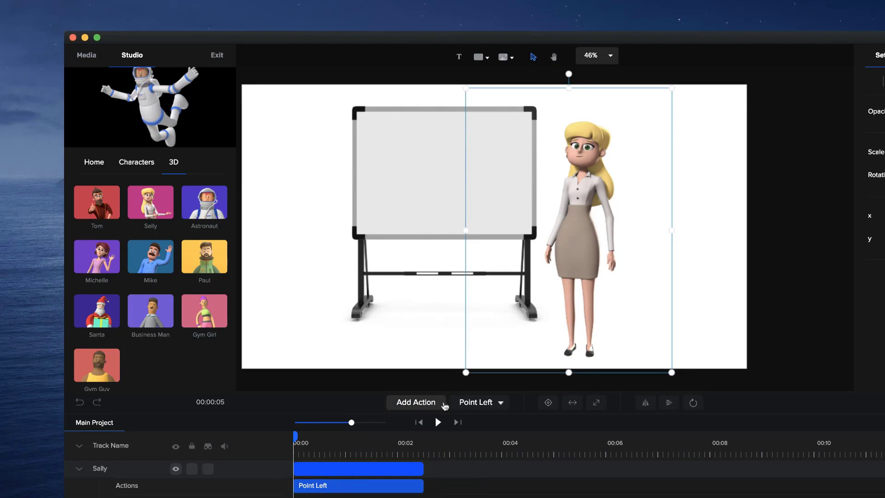
left_click(445, 405)
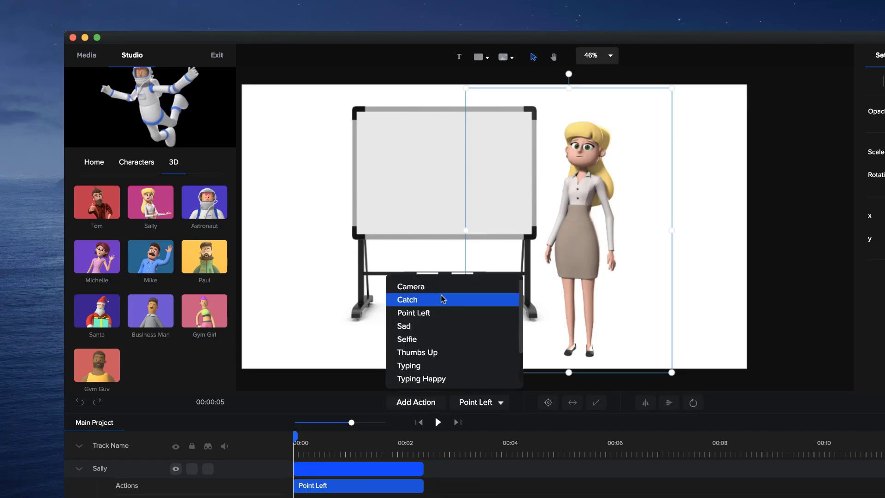
scroll(442, 299, "down", 2)
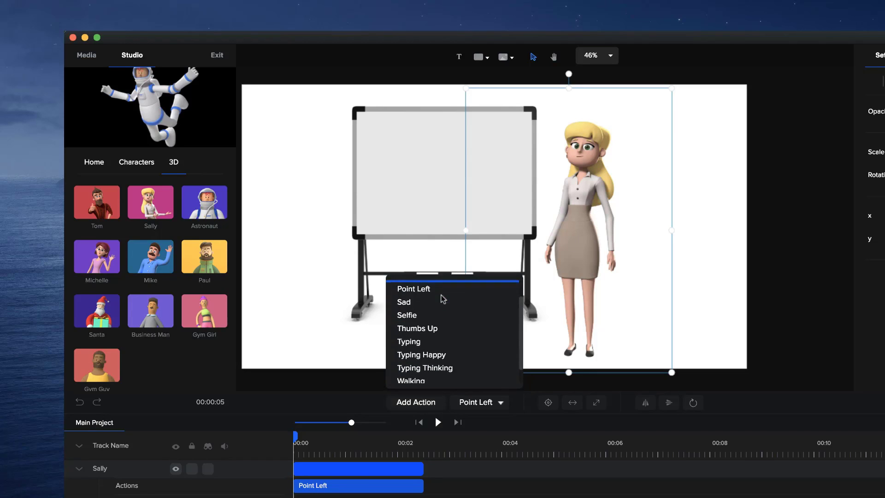
left_click(437, 330)
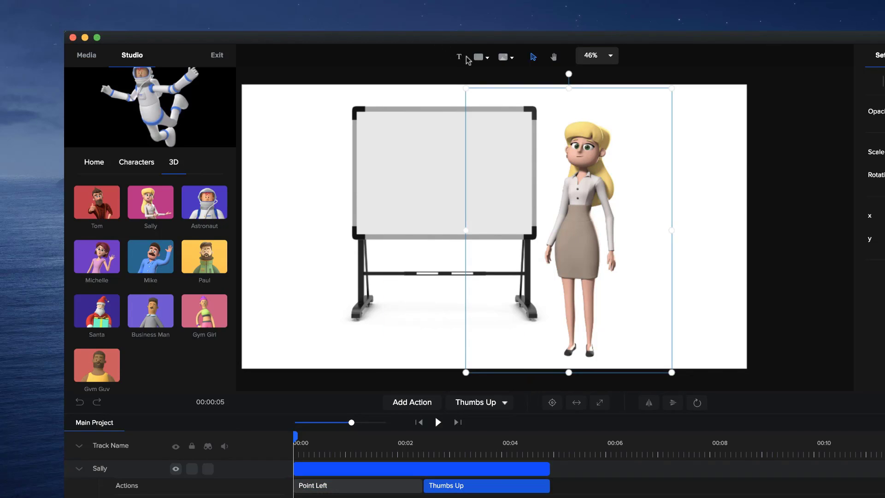
- Add a default text object on the whiteboard, color it black (#000000), and enlarge it to scale 135 at x 769, y 283
left_click(459, 57)
left_click_drag(517, 226, 475, 176)
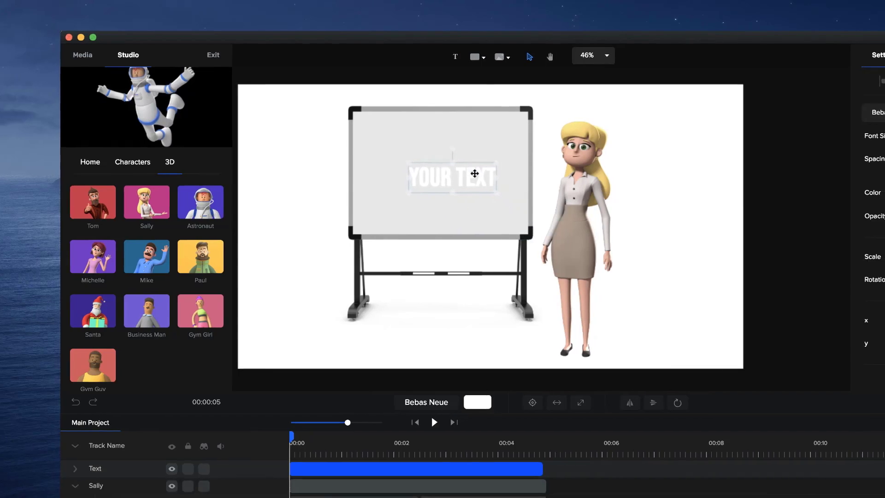
left_click(761, 200)
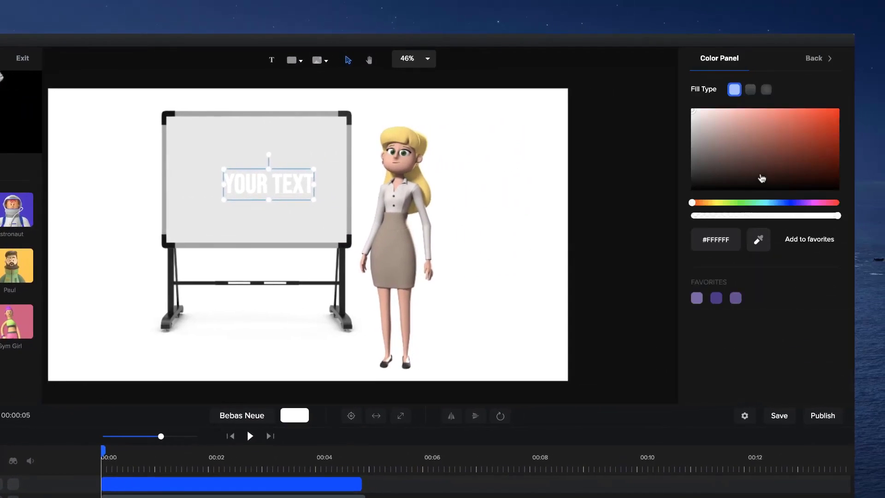
left_click_drag(762, 178, 692, 189)
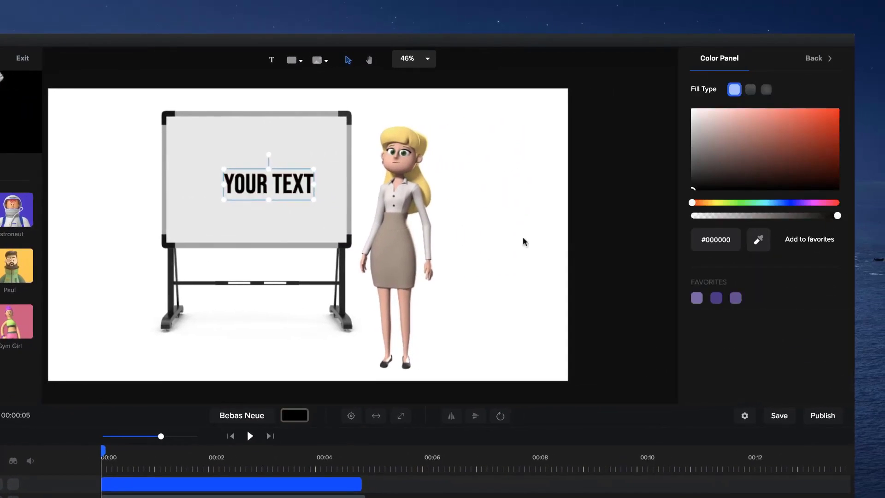
left_click_drag(223, 169, 193, 152)
left_click_drag(255, 190, 262, 175)
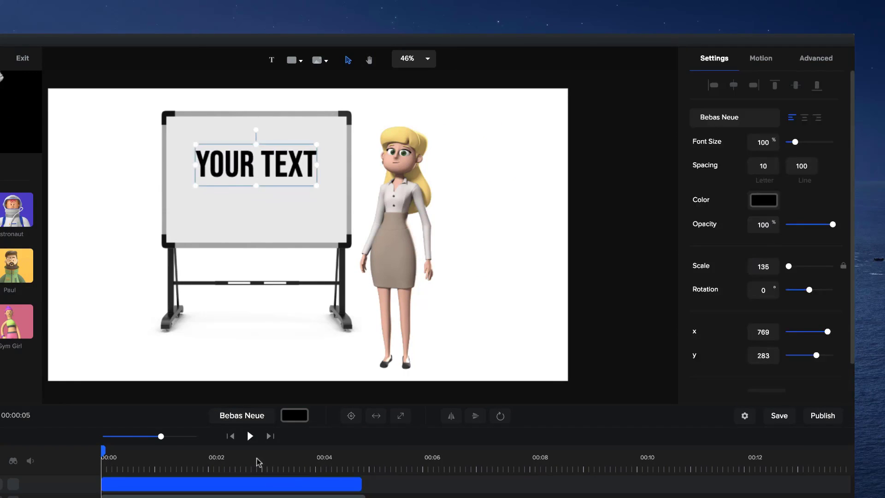
- Play the animation from the start to check Sally's actions beside the whiteboard, and pause it
left_click(251, 438)
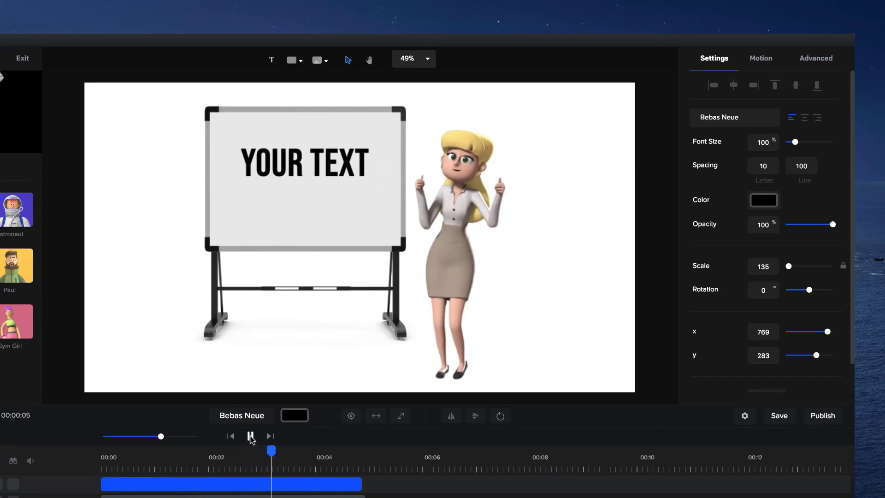
left_click(250, 436)
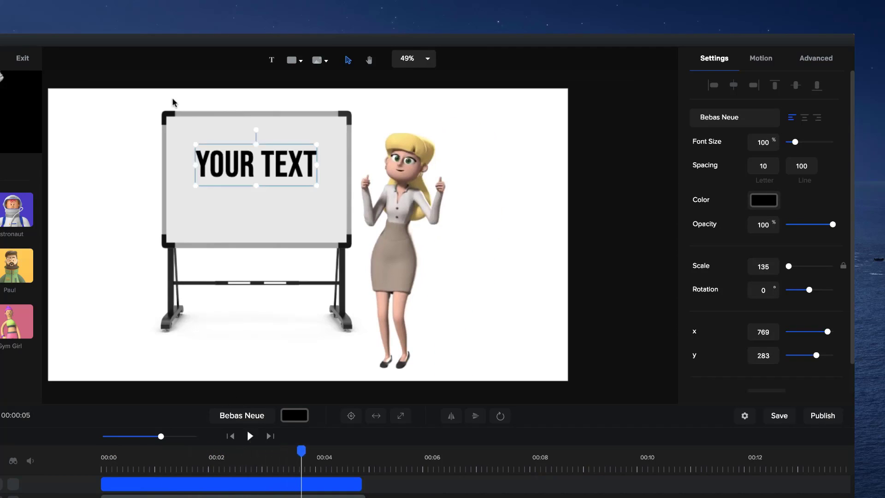
left_click(514, 252)
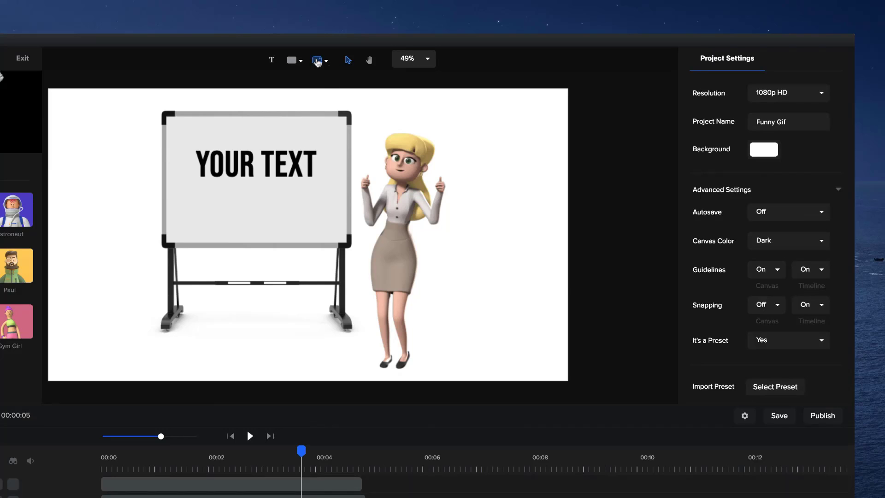
- Browse the image library's SVG category to examine the available shapes and illustrations, and close the library
left_click(317, 60)
left_click(288, 92)
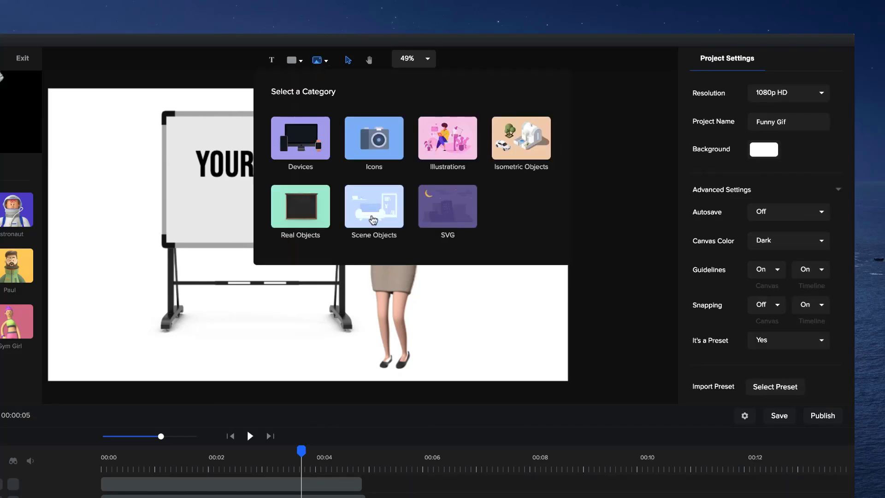
left_click(448, 221)
scroll(436, 187, "down", 1)
scroll(436, 186, "up", 1)
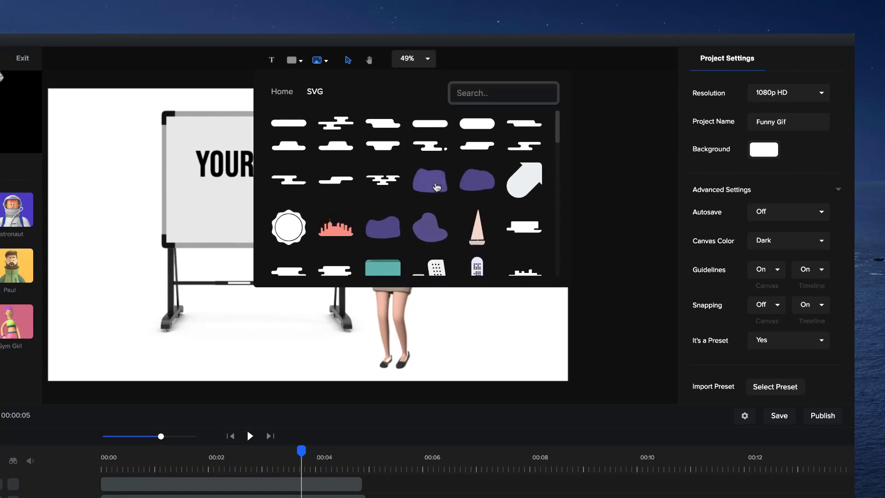
scroll(359, 177, "down", 2)
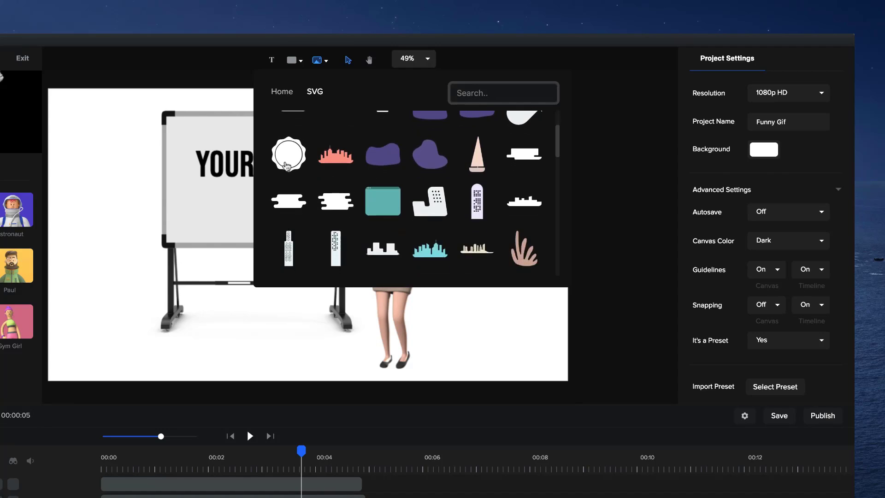
scroll(385, 207, "down", 3)
scroll(386, 211, "down", 1)
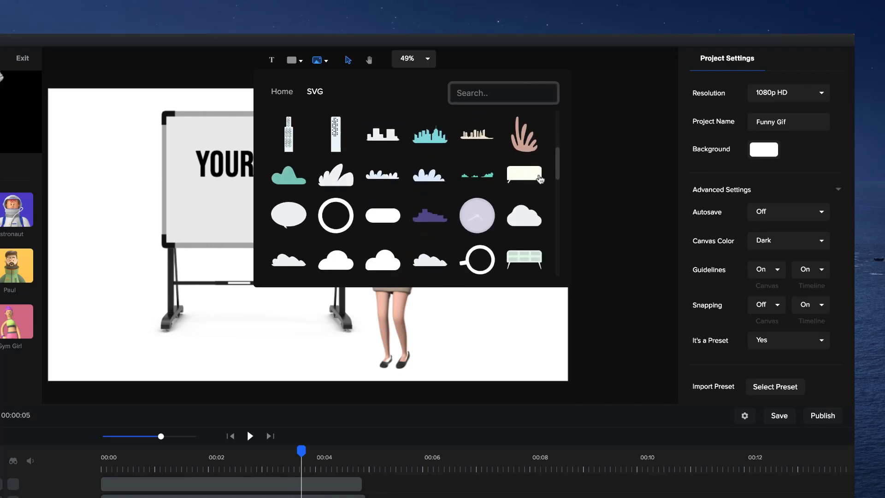
scroll(541, 183, "down", 5)
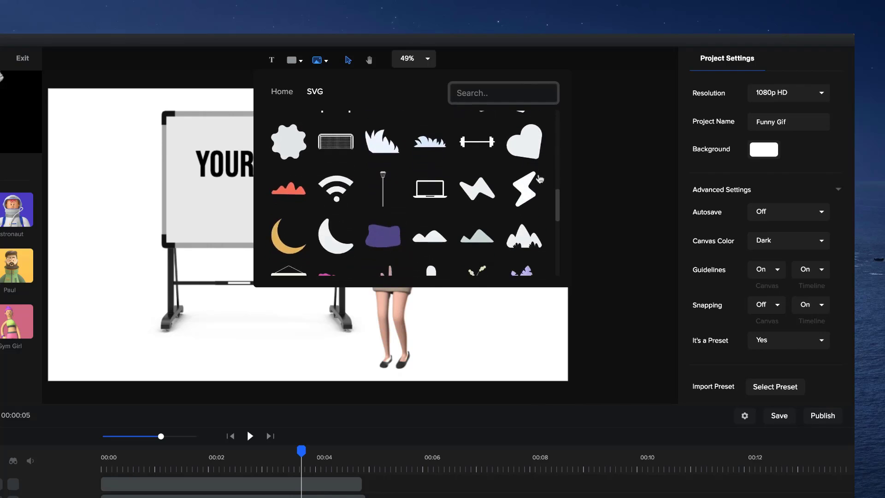
scroll(540, 178, "down", 5)
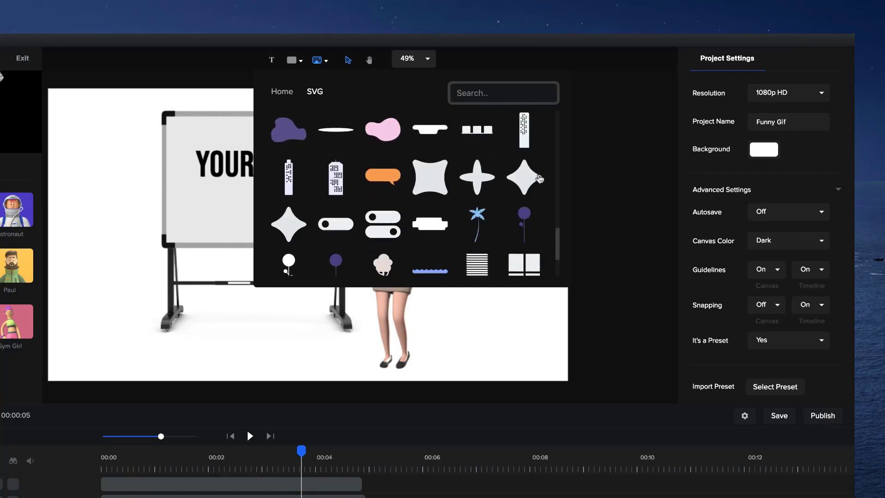
left_click(622, 202)
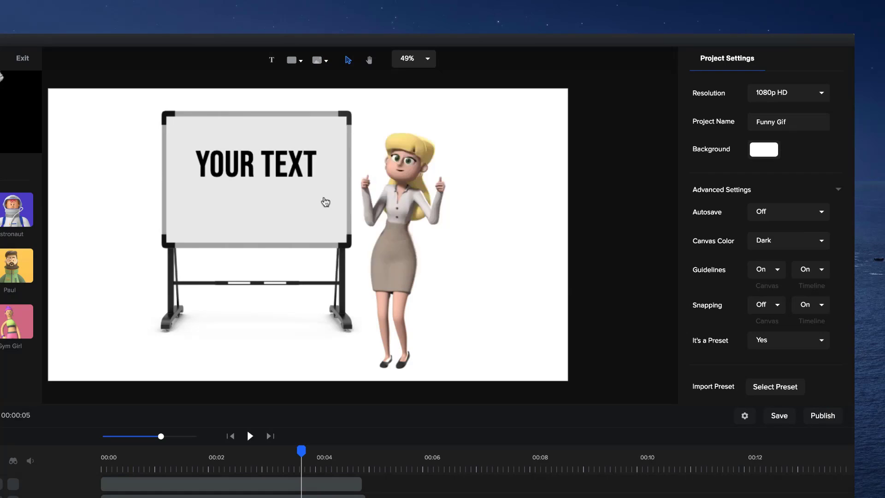
scroll(325, 202, "down", 1)
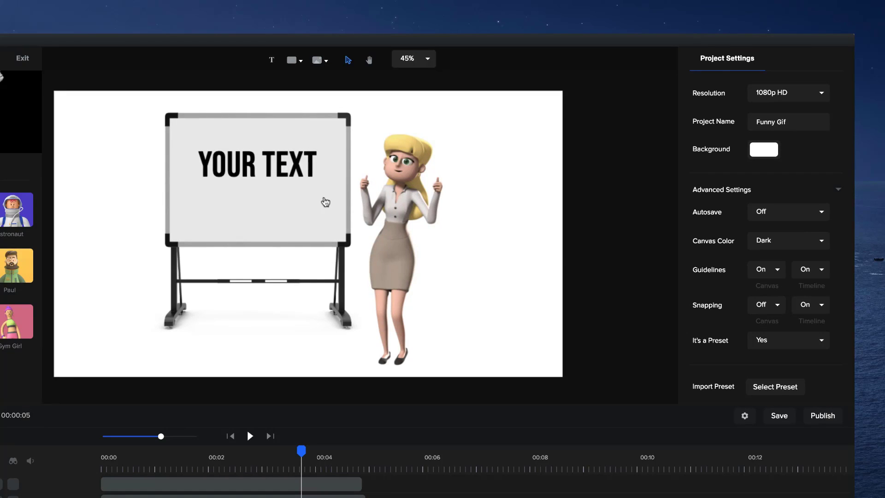
scroll(325, 201, "down", 5)
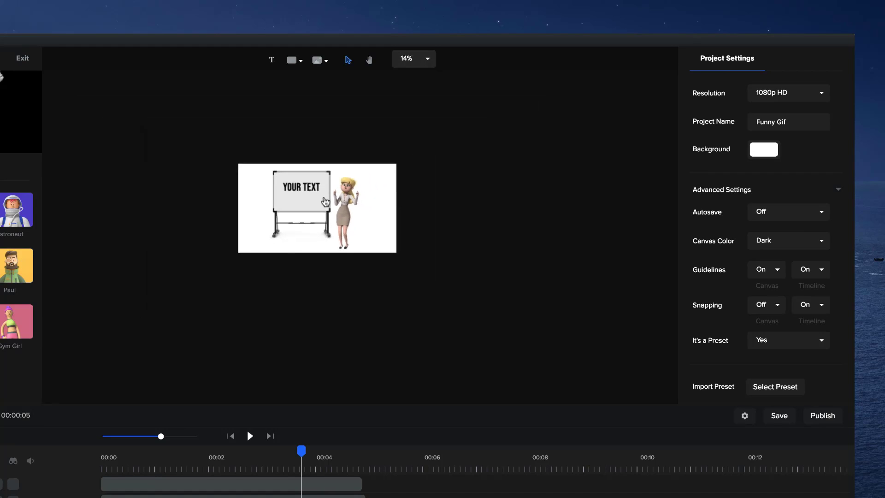
scroll(326, 201, "up", 4)
scroll(325, 201, "down", 4)
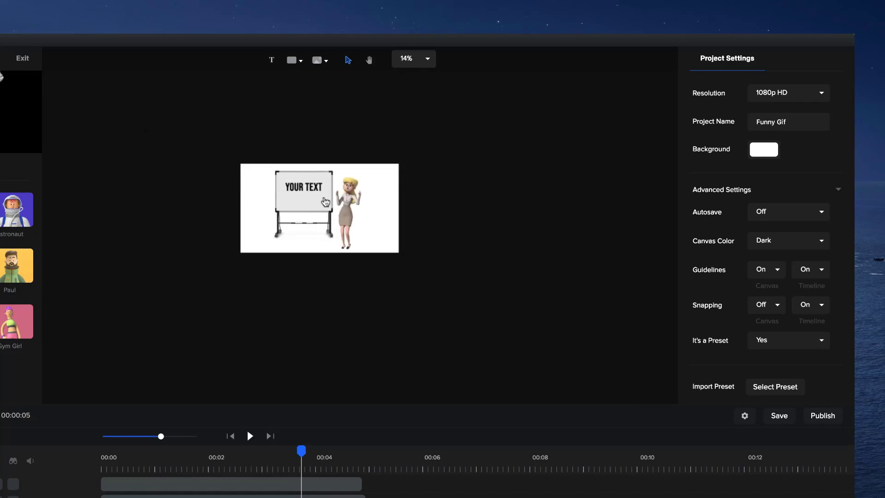
scroll(326, 202, "up", 5)
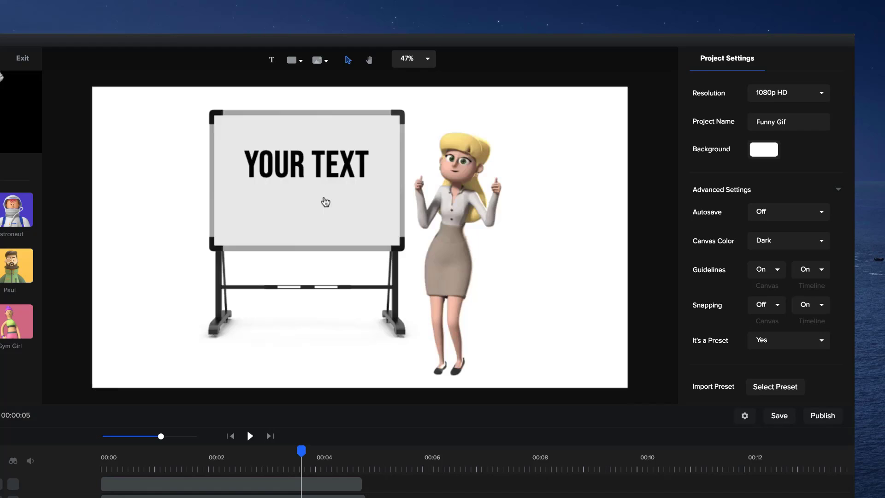
scroll(326, 201, "down", 5)
scroll(325, 202, "up", 5)
- Group the text, Sally and whiteboard tracks into one group on the timeline
left_click(235, 496)
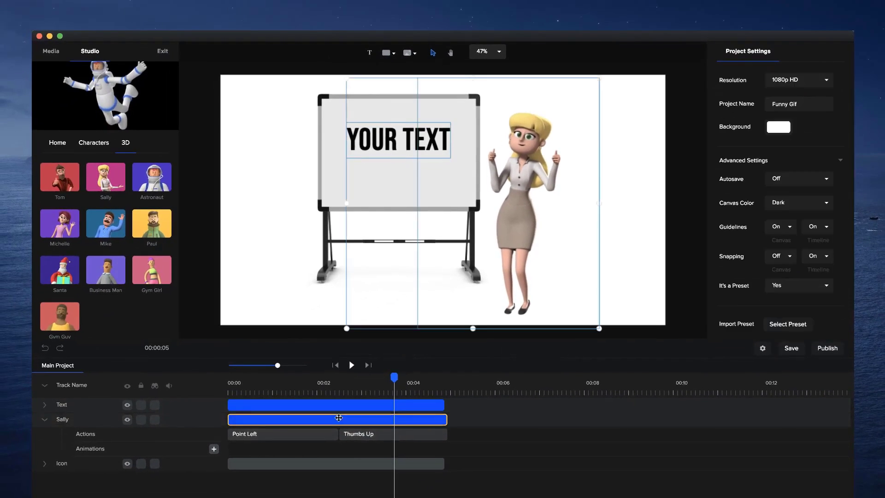
left_click(305, 458)
key("ctrl+g")
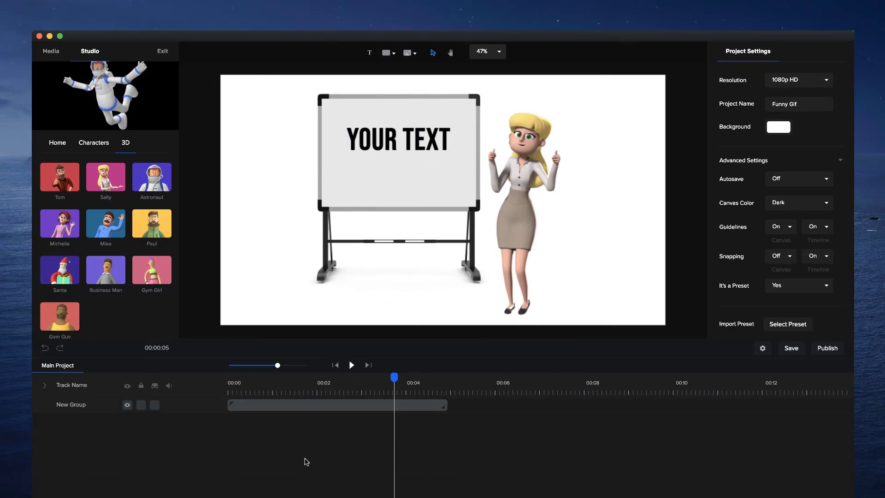
- Return the playhead to the timeline's start and open the new group
left_click(333, 365)
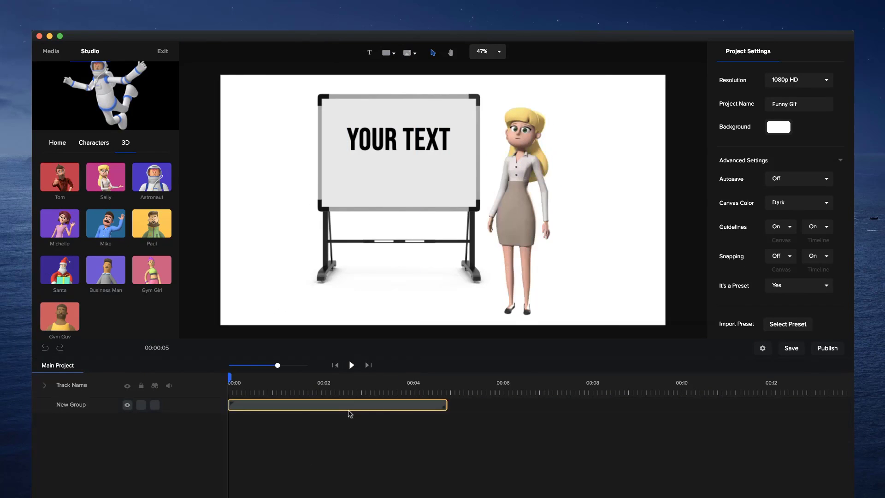
left_click(349, 406)
double_click(350, 408)
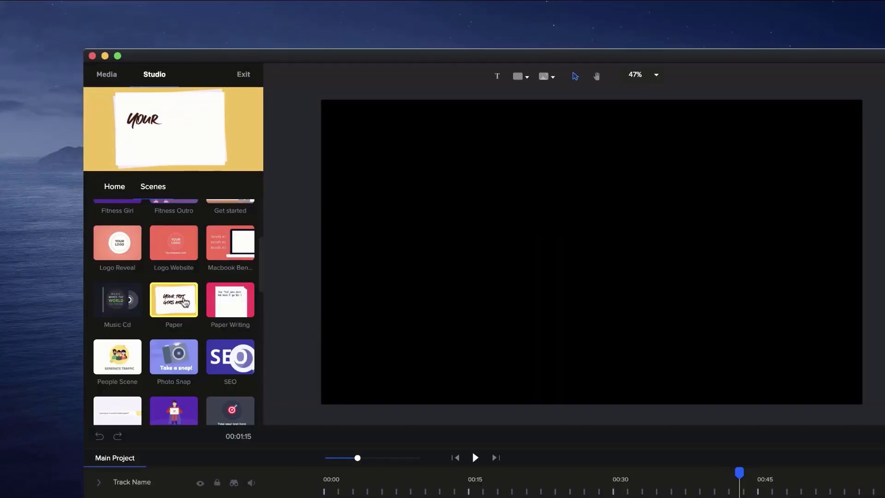
- Insert a ready-made scene from the Scenes library onto the canvas
scroll(185, 302, "down", 2)
left_click_drag(219, 305, 560, 304)
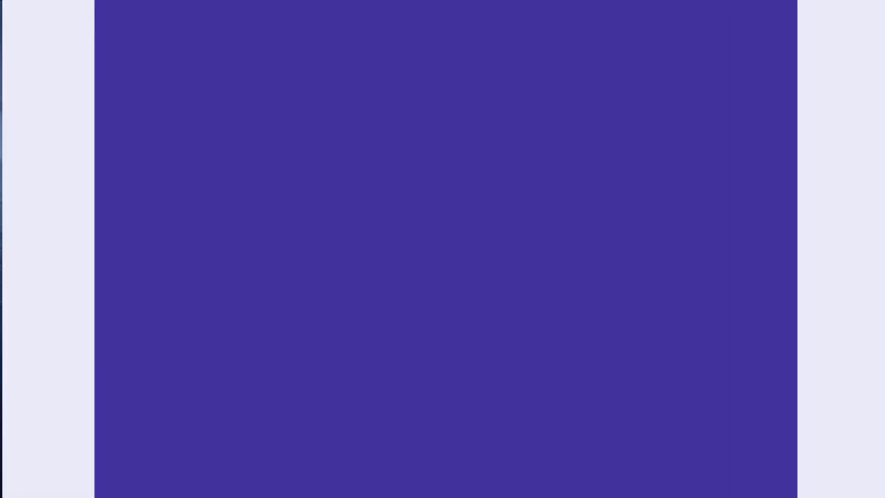
left_click(350, 386)
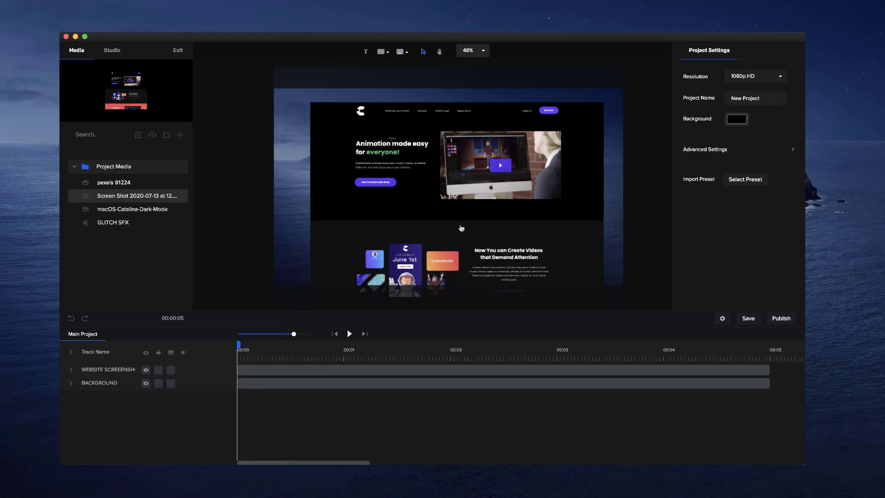
- Try out the website screenshot's X, Y and Z rotation and reset the values to 0 degrees
left_click(461, 228)
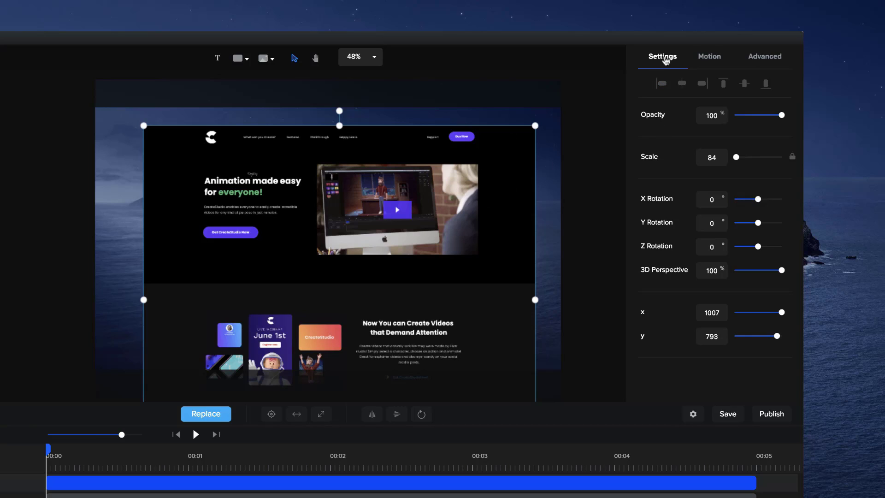
left_click_drag(758, 200, 702, 208)
double_click(709, 195)
type("0")
mouse_move(759, 223)
left_mouse_down()
mouse_move(768, 223)
mouse_move(744, 222)
left_mouse_up()
double_click(712, 223)
type("0")
left_click_drag(758, 246, 759, 247)
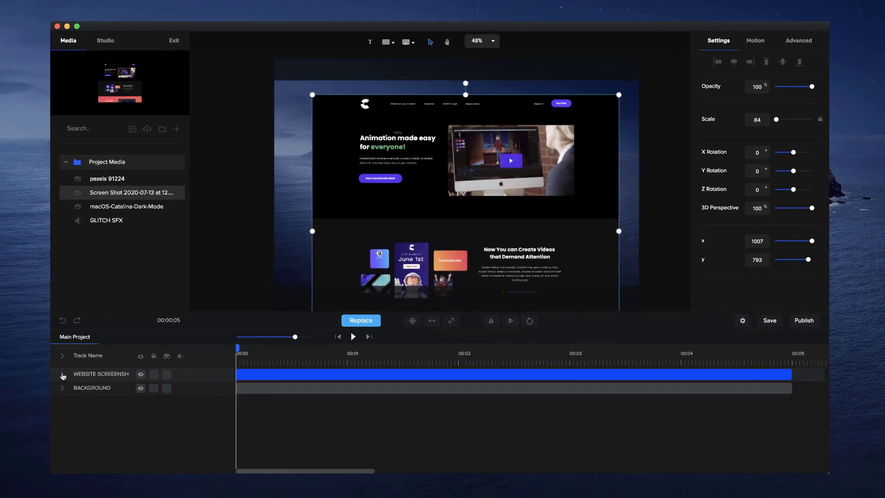
- Add a custom animation to the website screenshot track with Position and Rotation enabled
left_click(63, 375)
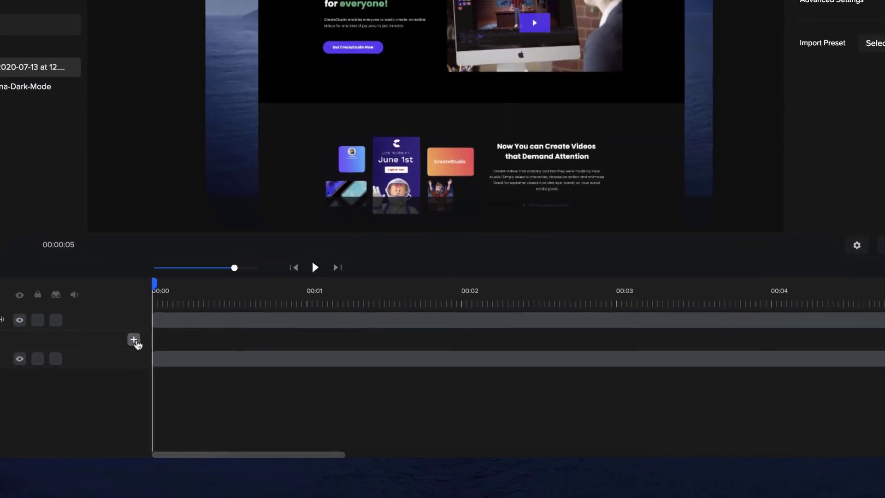
left_click(223, 388)
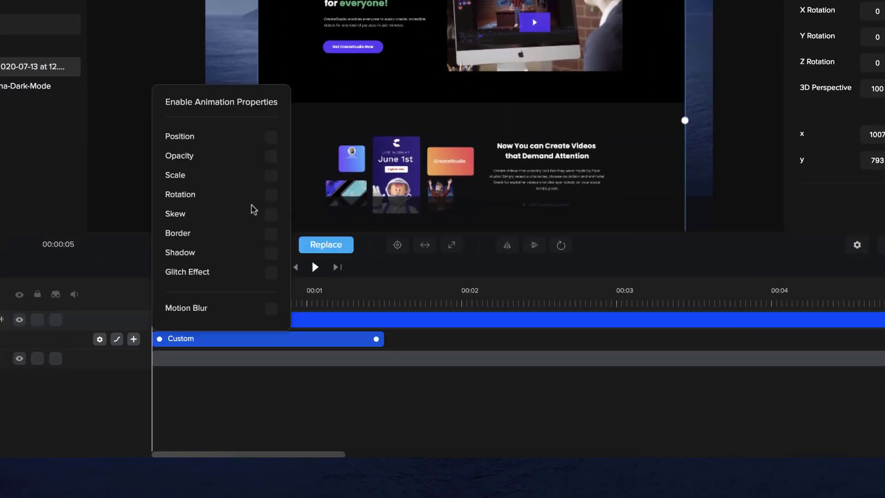
left_click(275, 140)
left_click(271, 195)
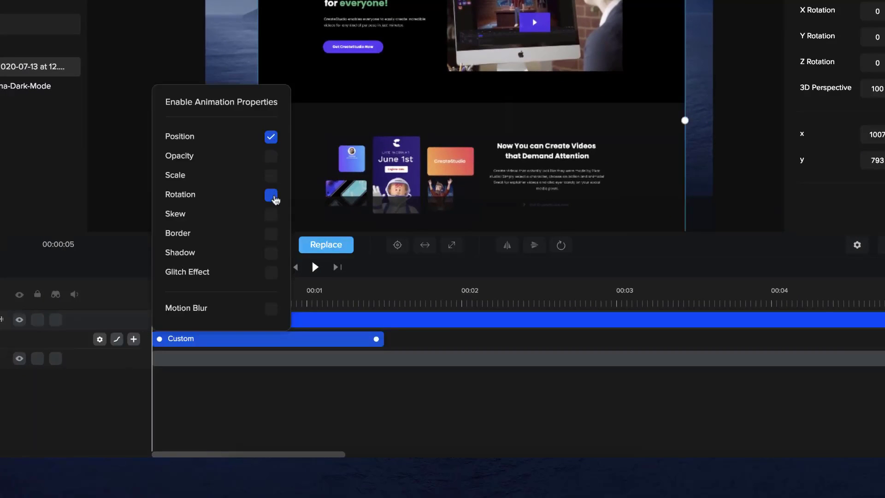
left_click(417, 378)
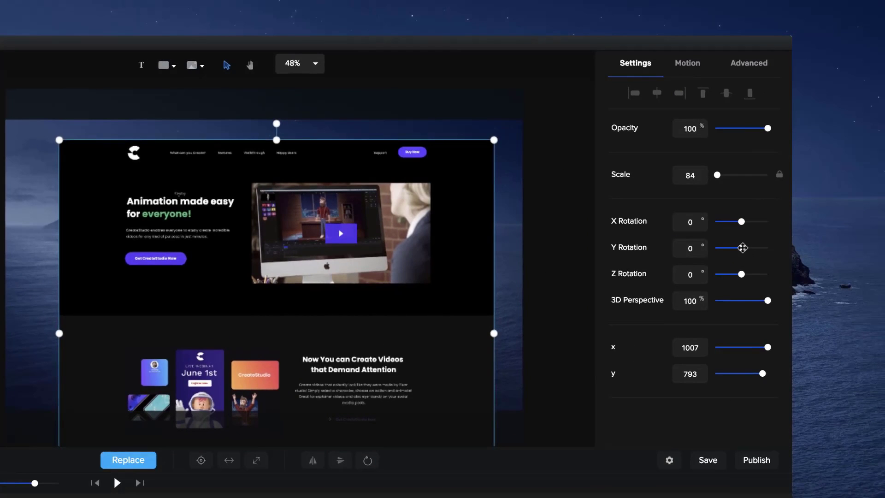
- Give the website screenshot's starting pose a Y rotation of -27°, scale 96 and position of about x 1019, y 929
left_click_drag(742, 247, 739, 247)
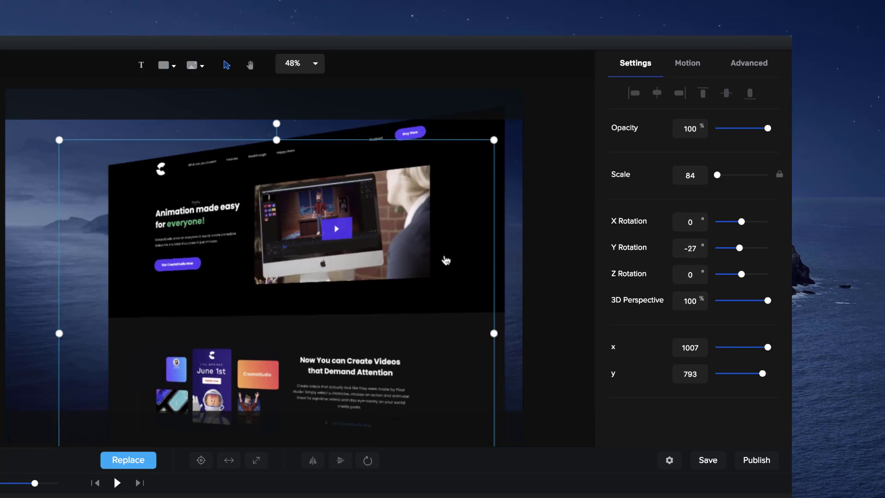
left_click_drag(420, 262, 450, 272)
scroll(278, 318, "down", 4)
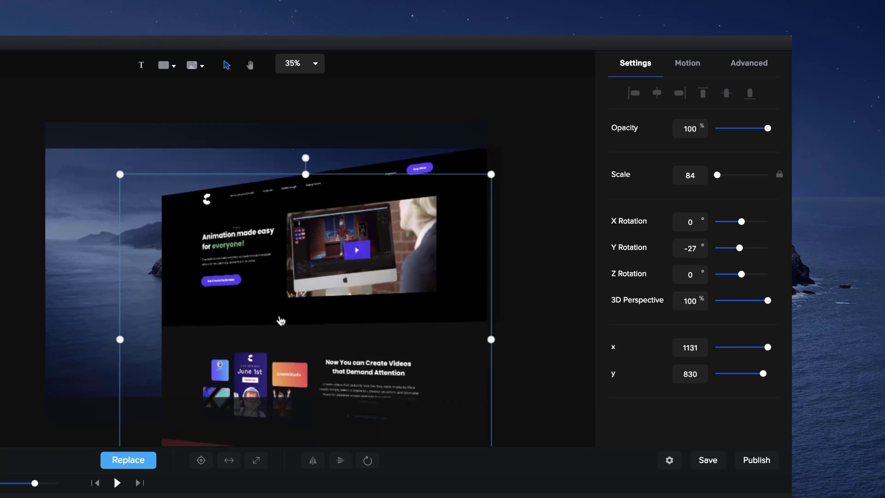
left_click_drag(203, 406, 182, 423)
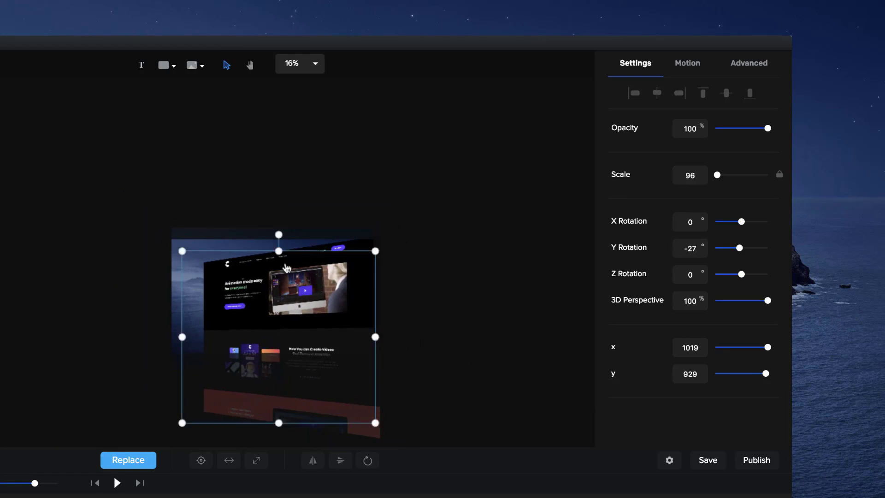
scroll(286, 265, "up", 3)
key("h")
left_click_drag(286, 249, 289, 195)
scroll(288, 196, "up", 1)
key("v")
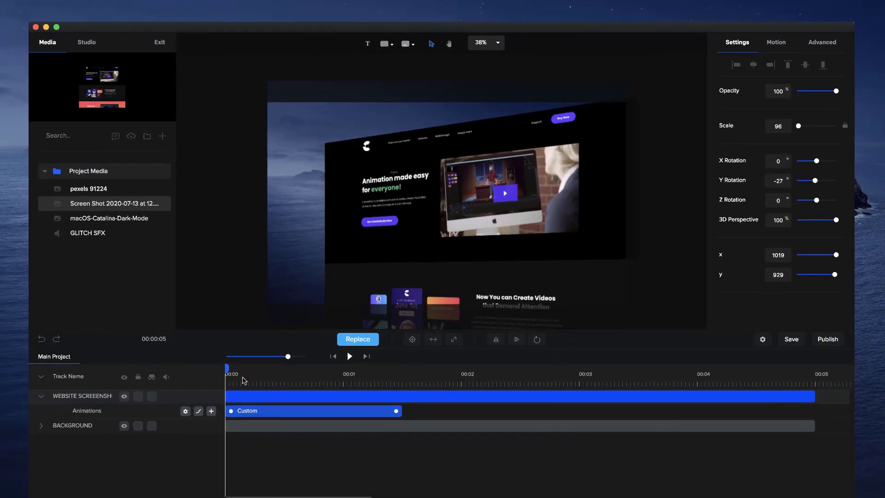
- Past the animation's end at about 1.5 seconds, set the website screenshot's Y rotation to 36° and move it to about x 894, y 417
left_click_drag(226, 367, 406, 377)
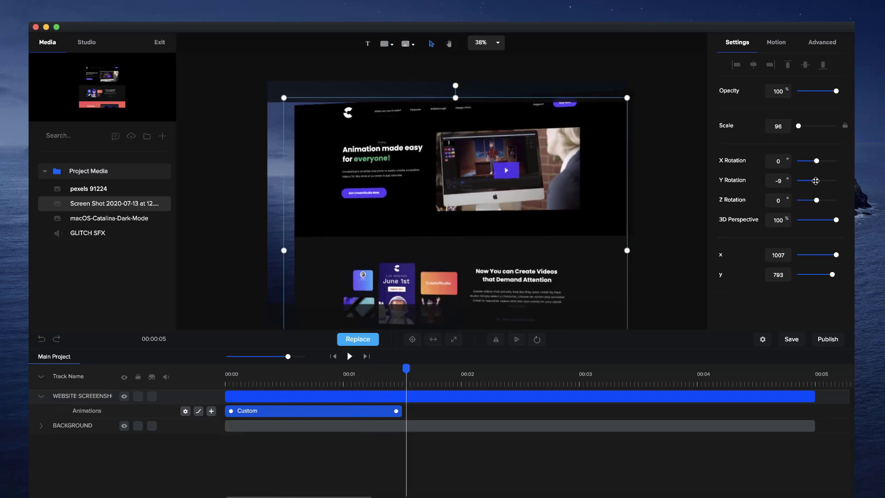
left_click_drag(814, 181, 818, 180)
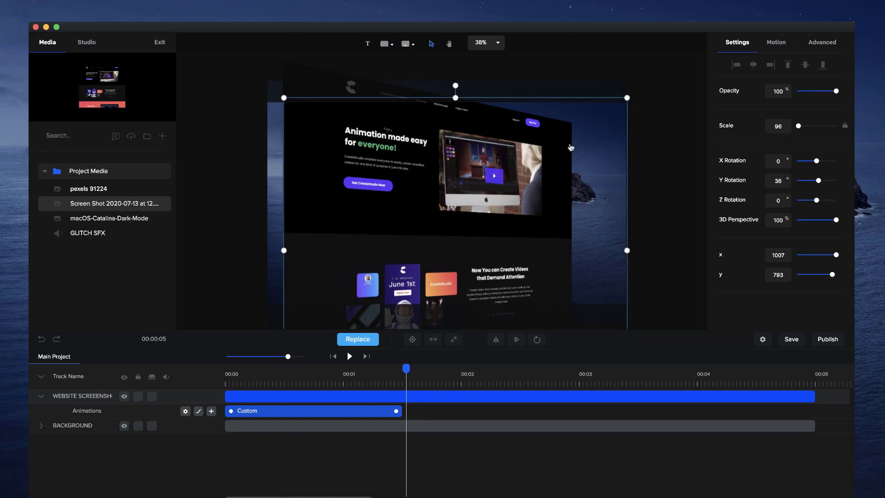
left_click_drag(488, 283, 468, 228)
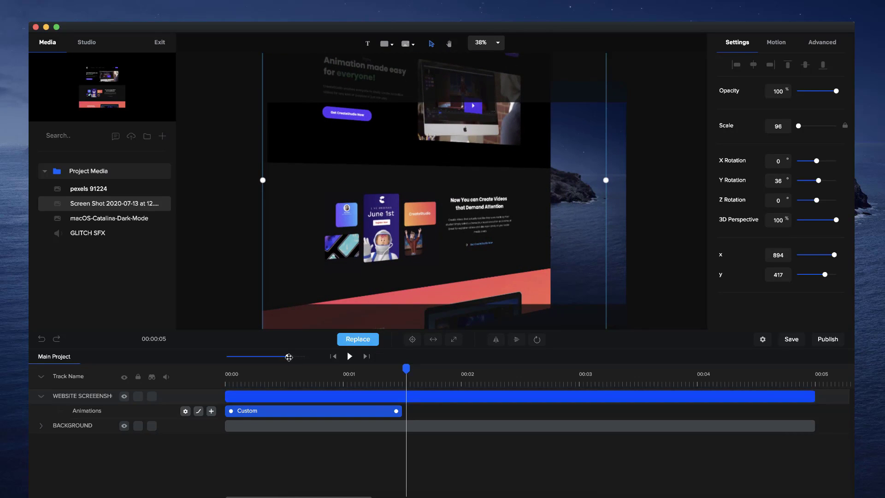
- Extend the website screenshot track, its custom animation and the background track to about 10 seconds
left_click_drag(287, 356, 277, 356)
left_click_drag(443, 396, 674, 382)
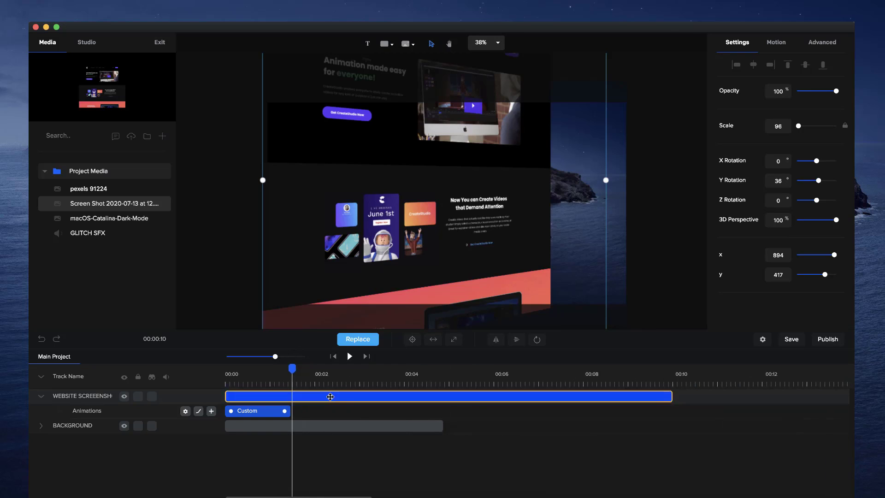
left_click_drag(285, 411, 668, 416)
left_click_drag(444, 423, 672, 425)
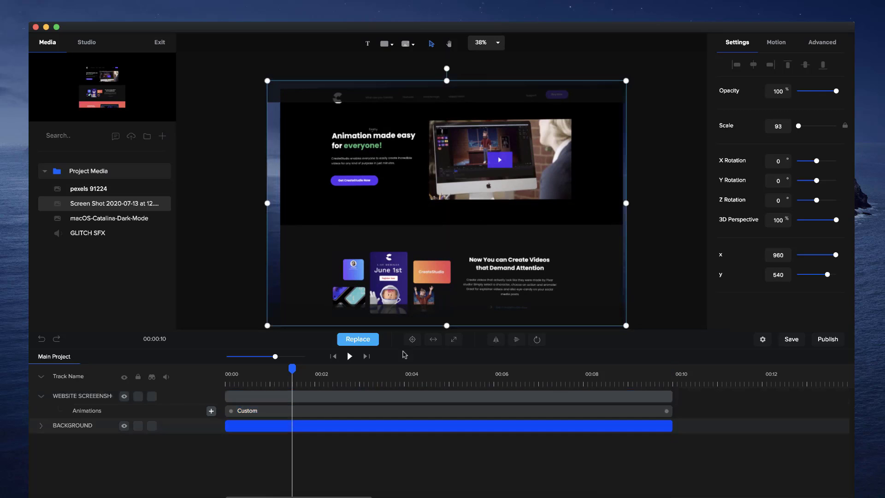
- Play the website screenshot's animation from the start and return the playhead to the beginning
left_click(333, 356)
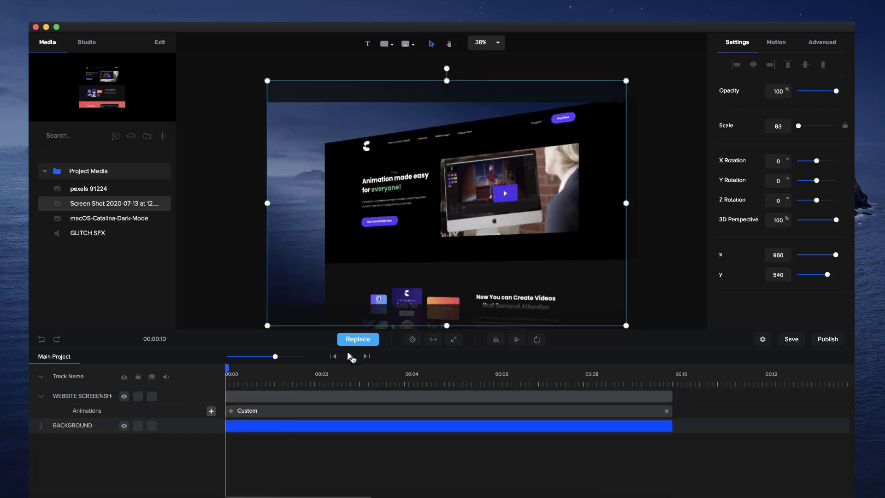
left_click(350, 358)
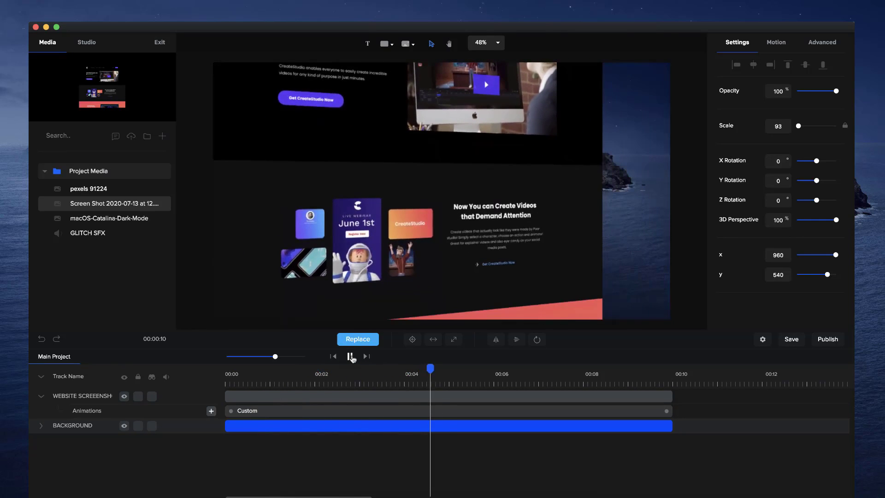
left_click(350, 356)
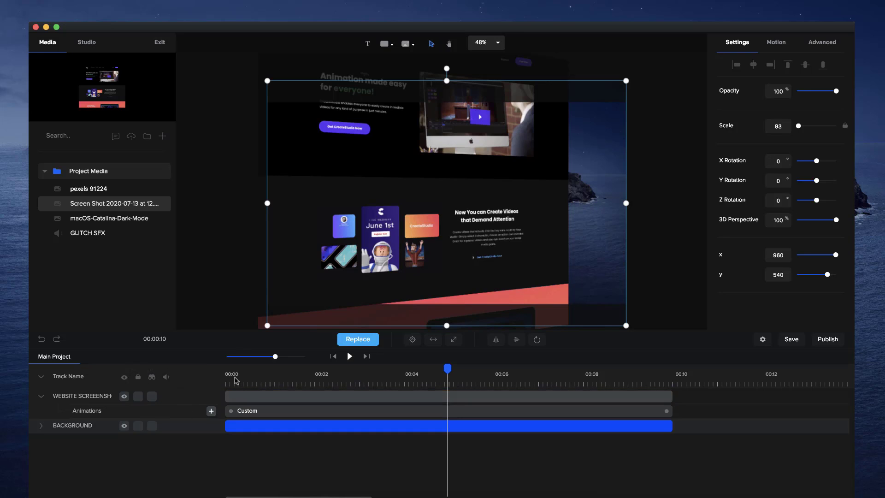
left_click(235, 372)
left_click(230, 372)
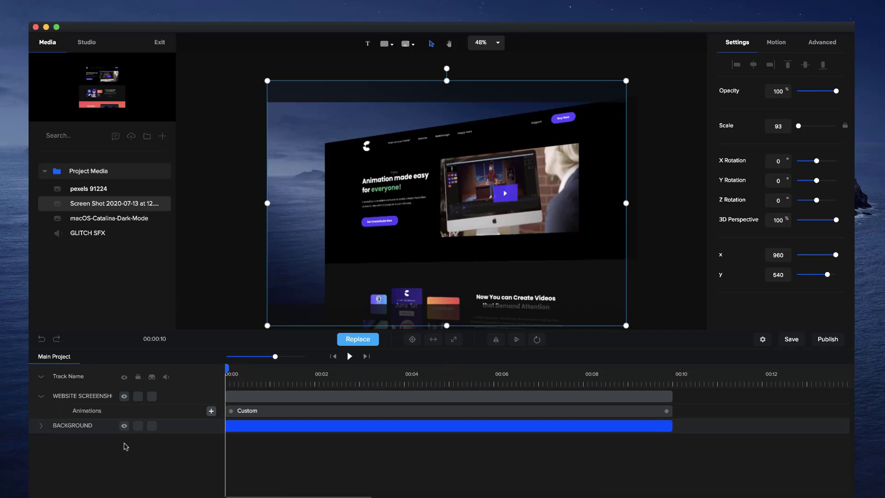
- Add a Scale animation to the background with a starting scale of 110 and stretch it to about 10 seconds
left_click(45, 426)
left_click(211, 440)
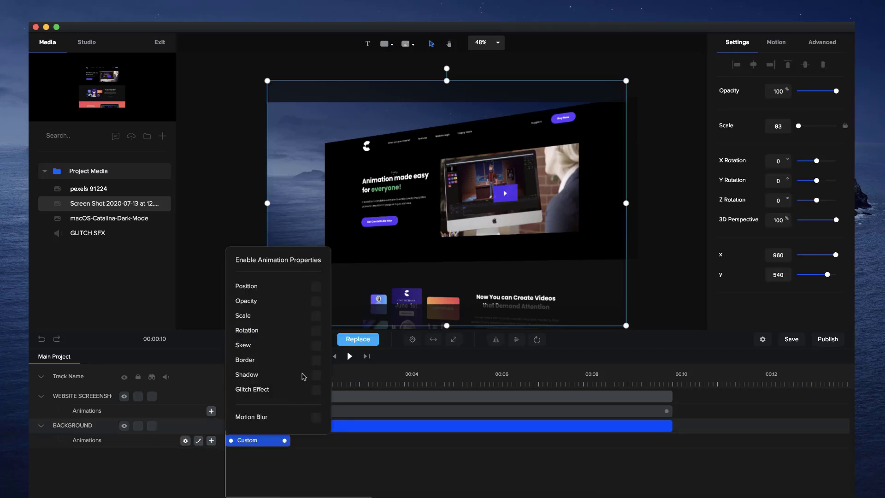
left_click(316, 316)
left_click(306, 451)
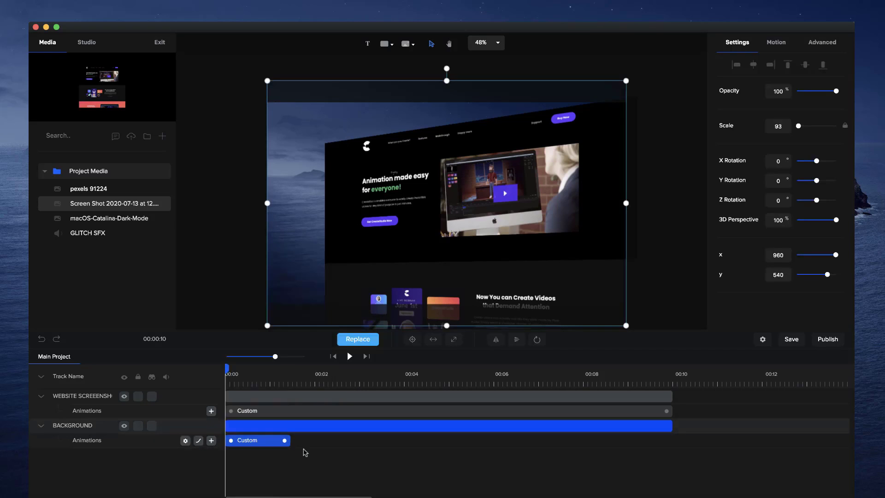
left_click(280, 439)
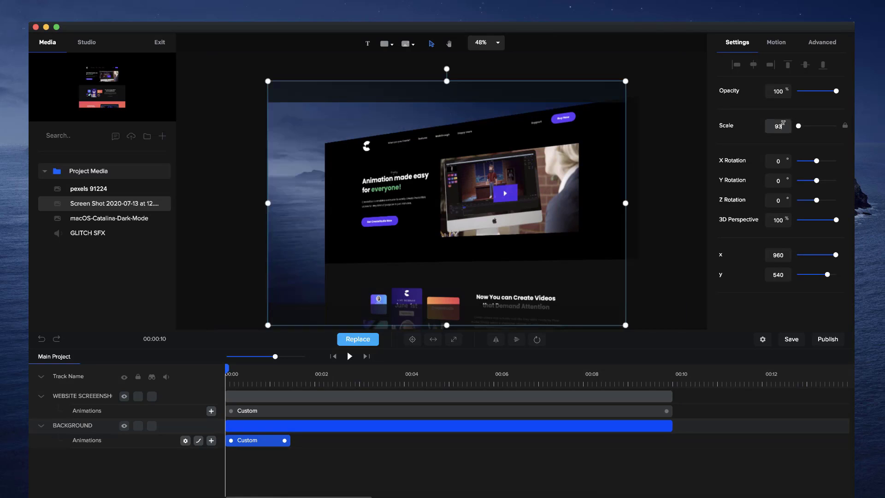
type("110")
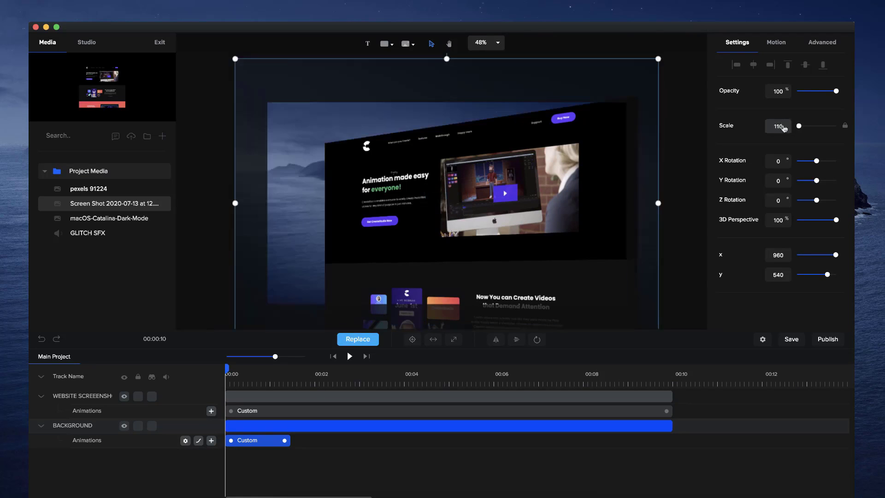
left_click_drag(352, 439, 664, 447)
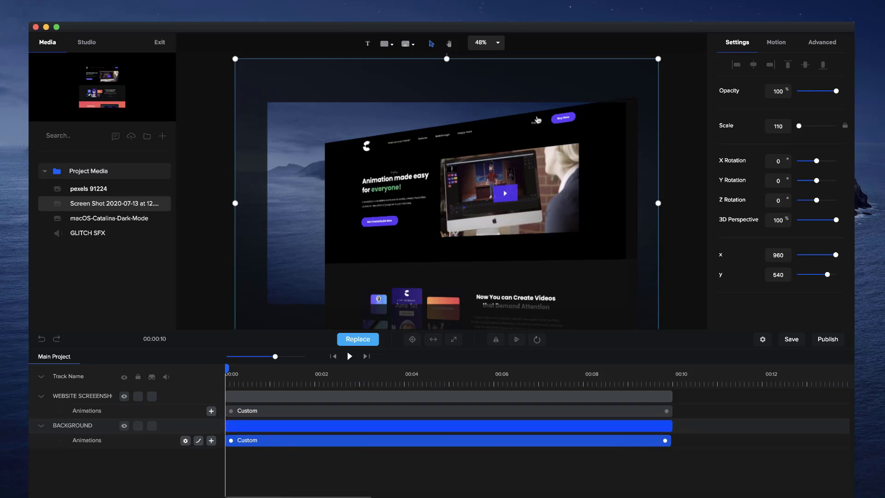
- Play back the combined screenshot and background animations, pause, and move the playhead back to about 2.7 seconds
left_click(349, 357)
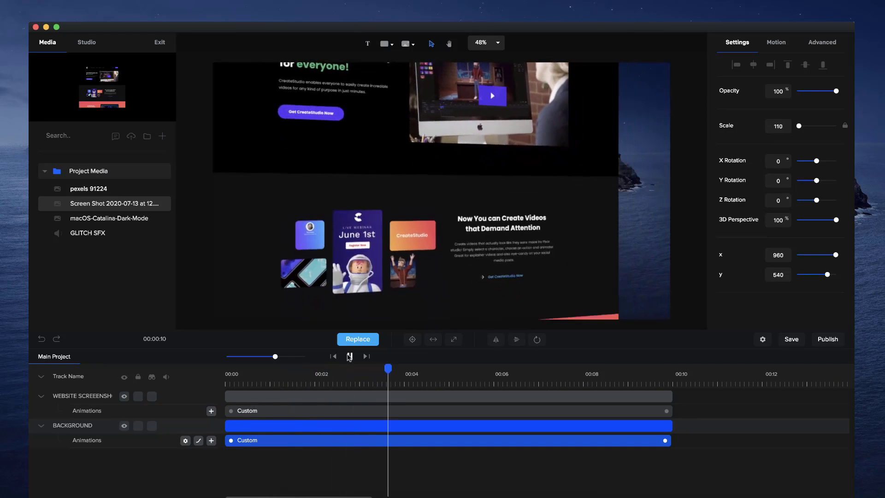
left_click(349, 356)
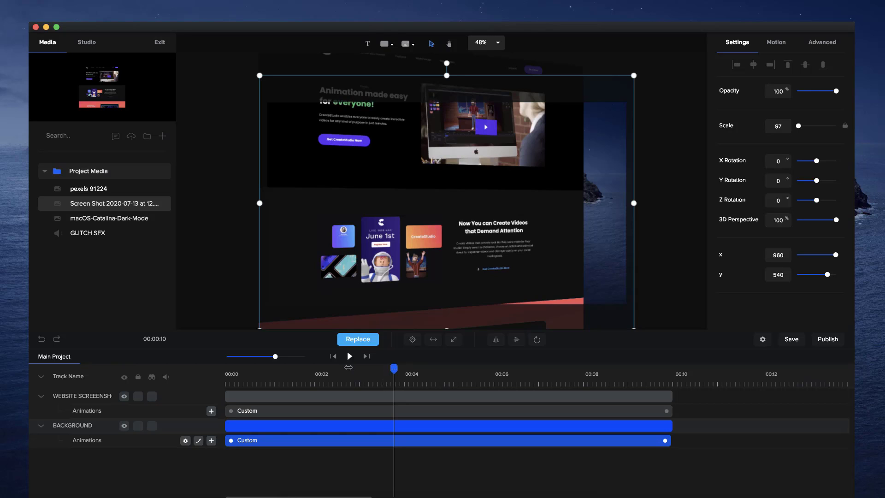
left_click(348, 368)
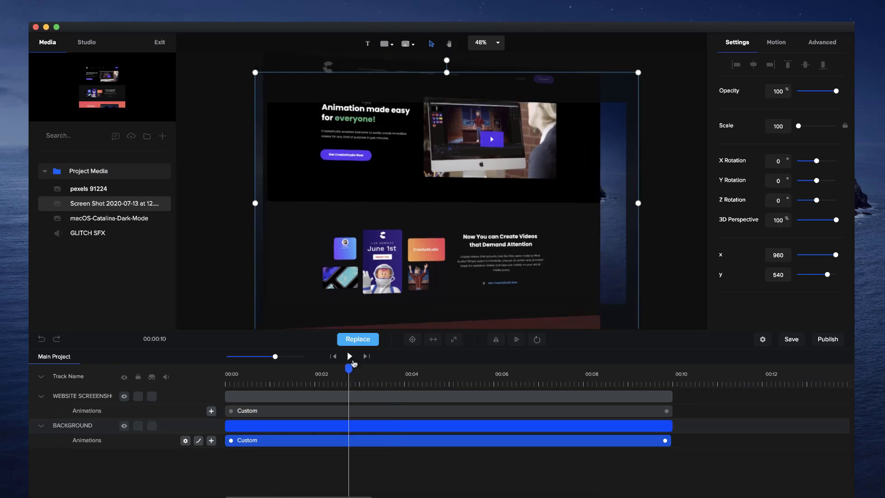
- Delete the website screenshot and the background from the canvas and return the playhead to the start
left_click(697, 184)
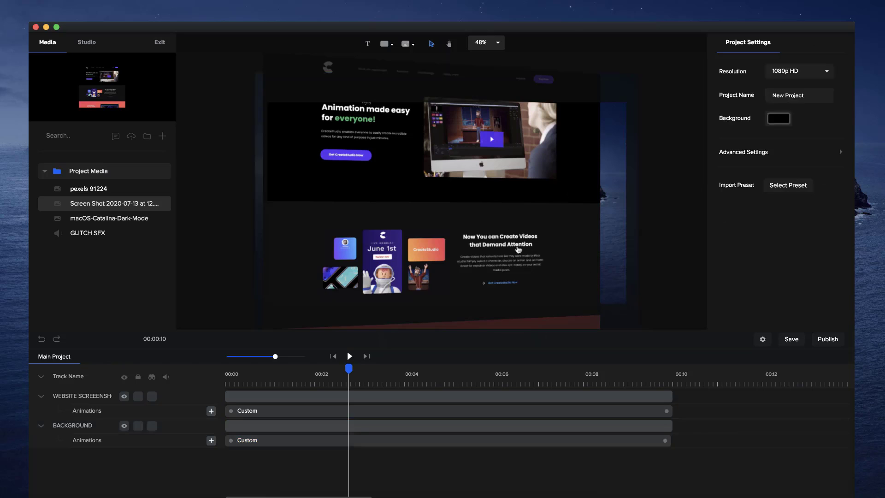
left_click(518, 250)
key("Delete")
left_click(518, 250)
key("Delete")
left_click(336, 358)
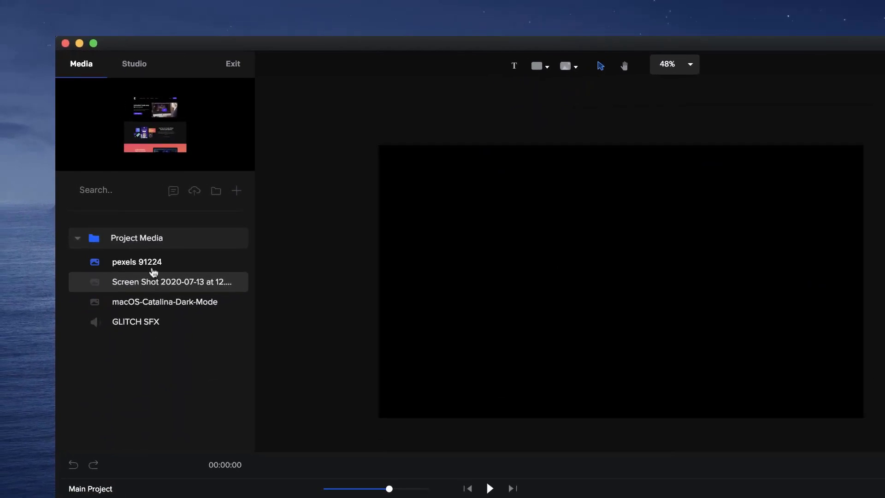
- Place the pexels 91224 photo on the canvas and scale it to fill the frame
left_click(150, 261)
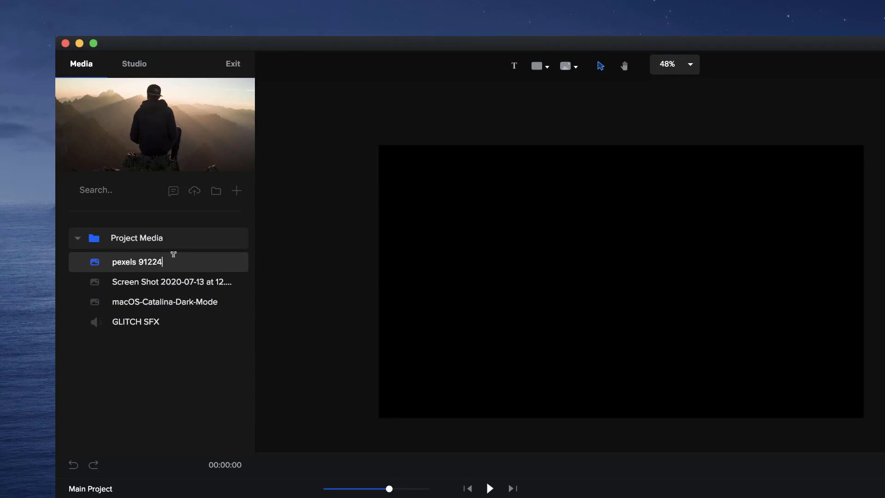
left_click(177, 287)
left_click(162, 270)
left_click_drag(77, 267, 598, 264)
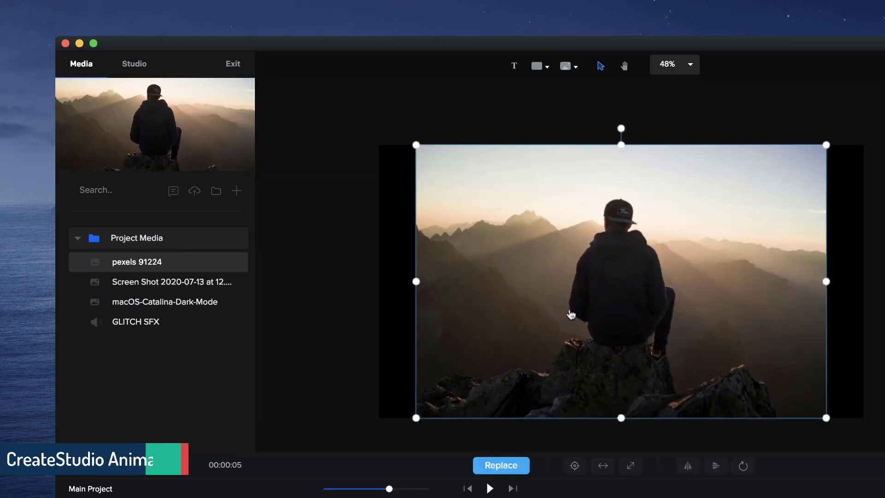
left_click(630, 465)
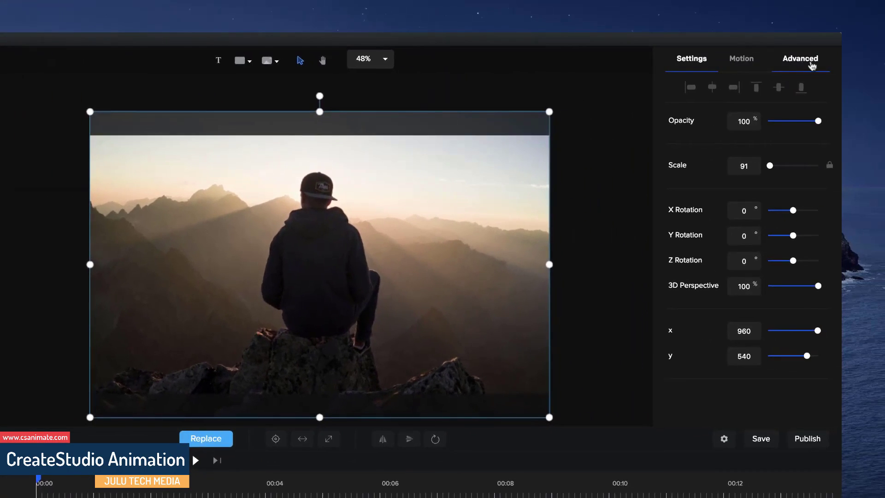
- Turn on the Glitch Effect for the photo
left_click(812, 67)
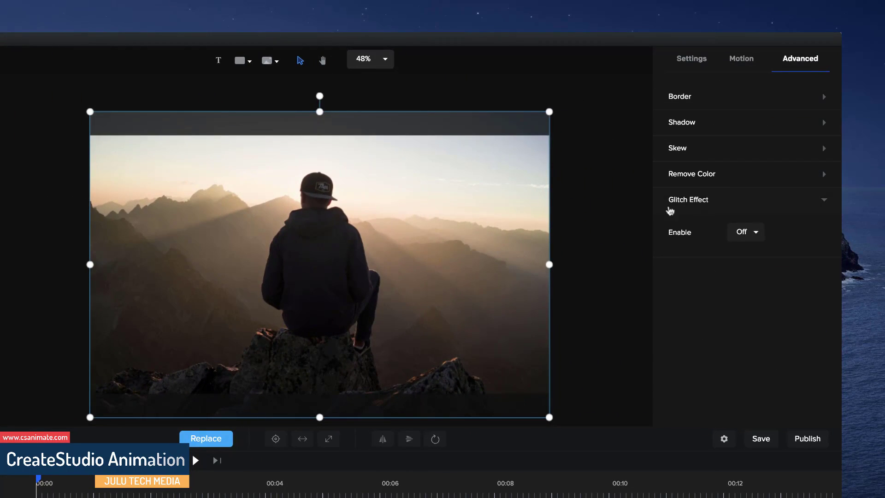
left_click(742, 234)
left_click(741, 254)
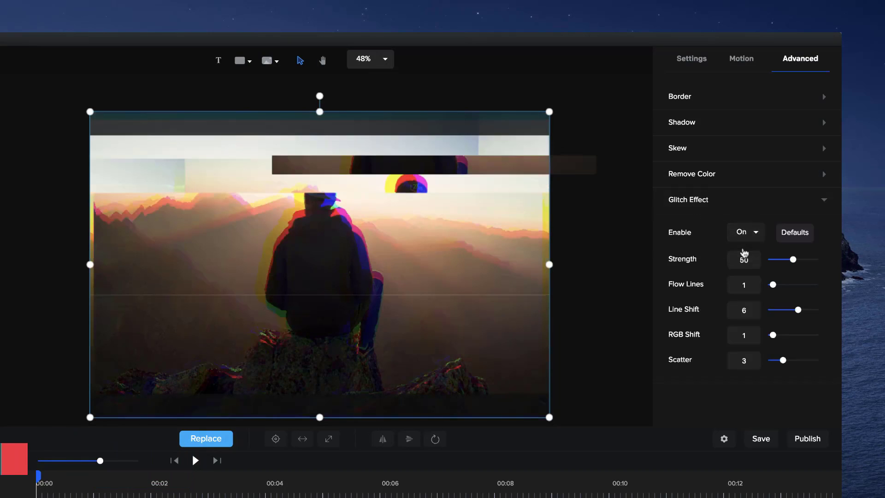
- Play back the glitching photo, pause it and return the playhead to the start
left_click(196, 461)
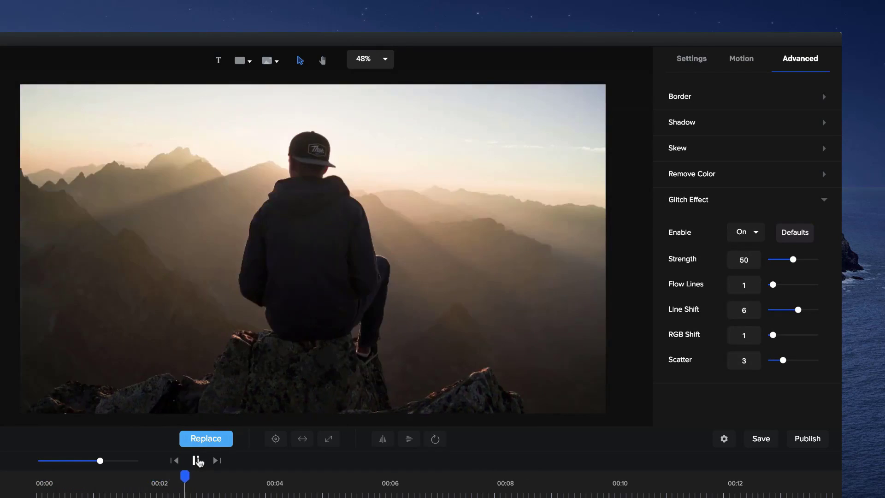
left_click(197, 461)
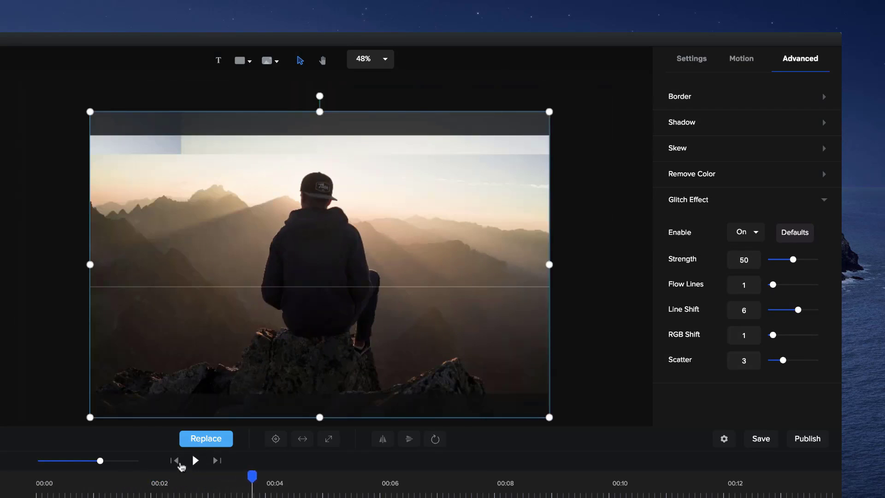
left_click(180, 463)
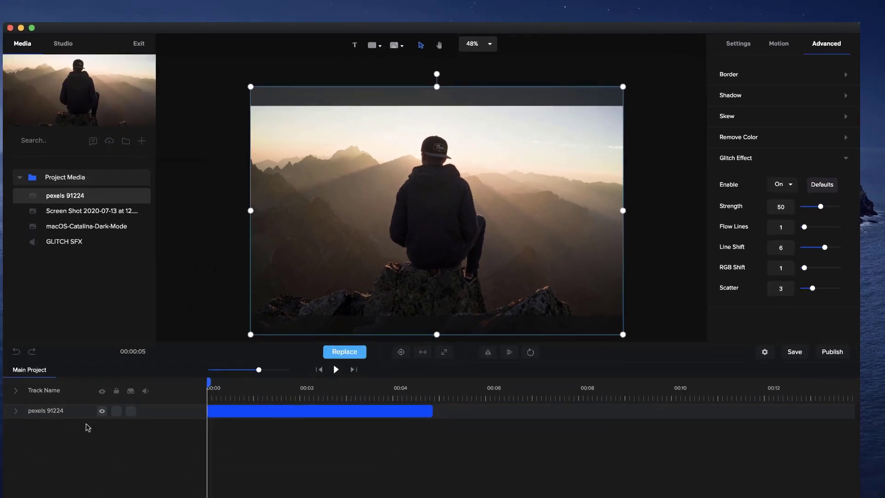
- Add a custom animation to the pexels 91224 track with the Glitch Effect property enabled
left_click(42, 400)
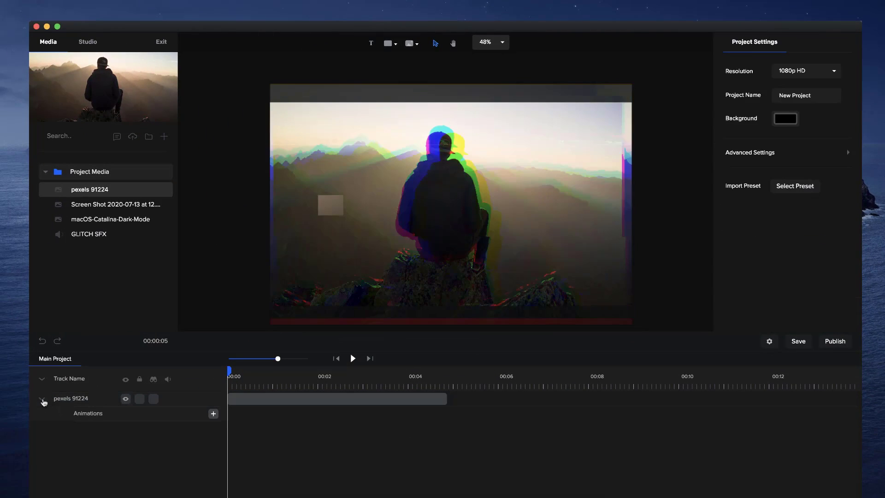
left_click(212, 415)
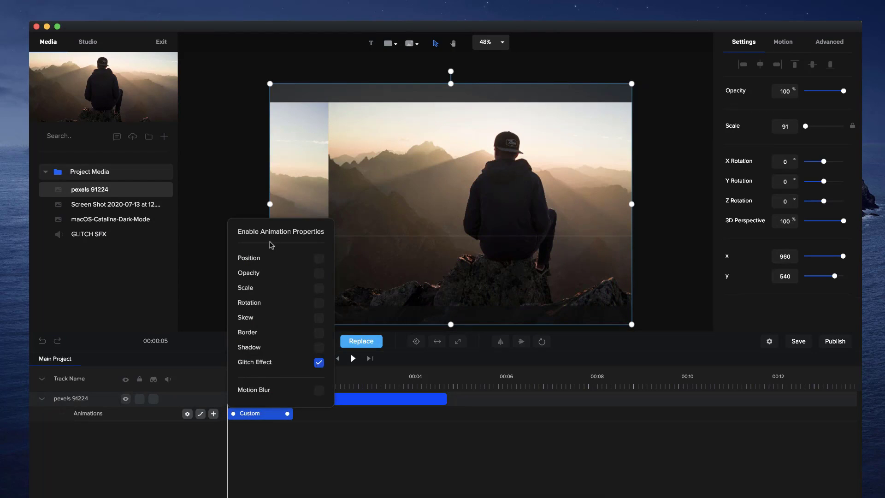
left_click(369, 460)
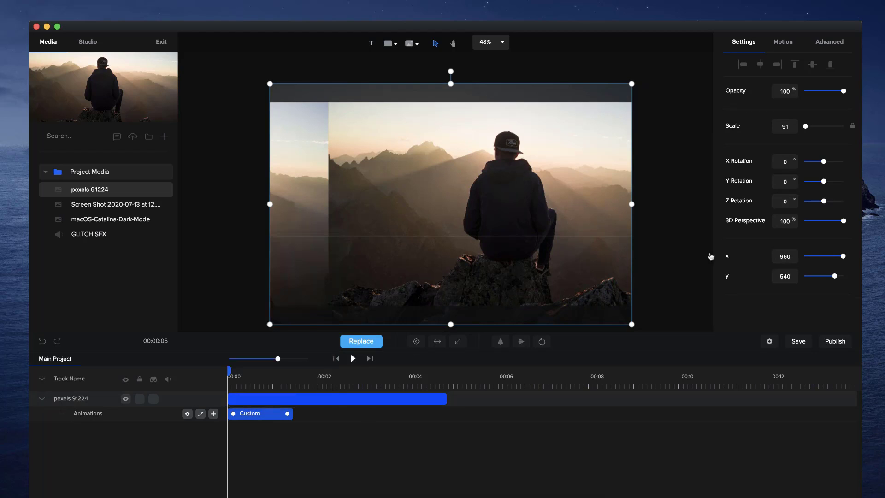
- Set the glitch Strength to 0 at about 1.6 seconds, just past the animation's end, and play it back from the start
left_click(829, 46)
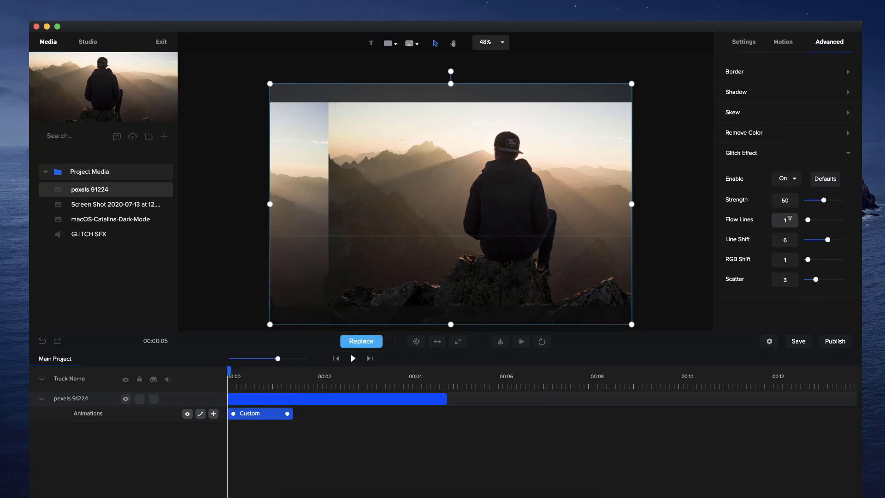
left_click_drag(227, 368, 301, 368)
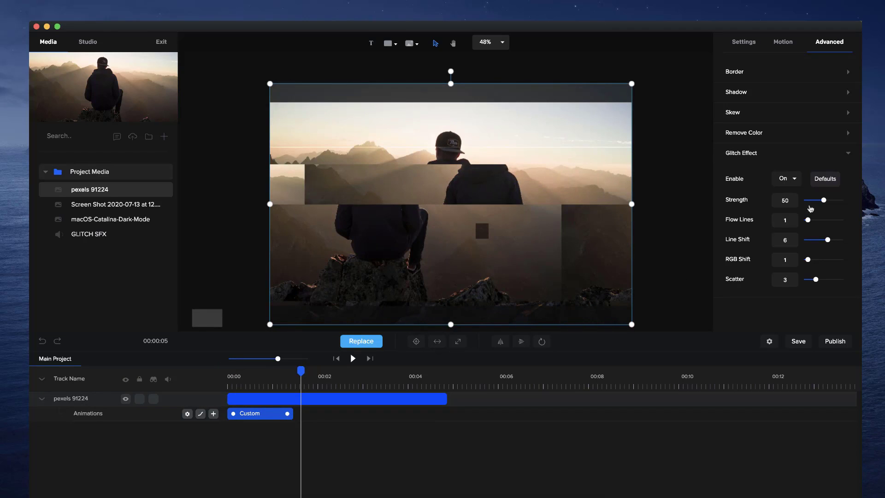
left_click_drag(823, 200, 786, 201)
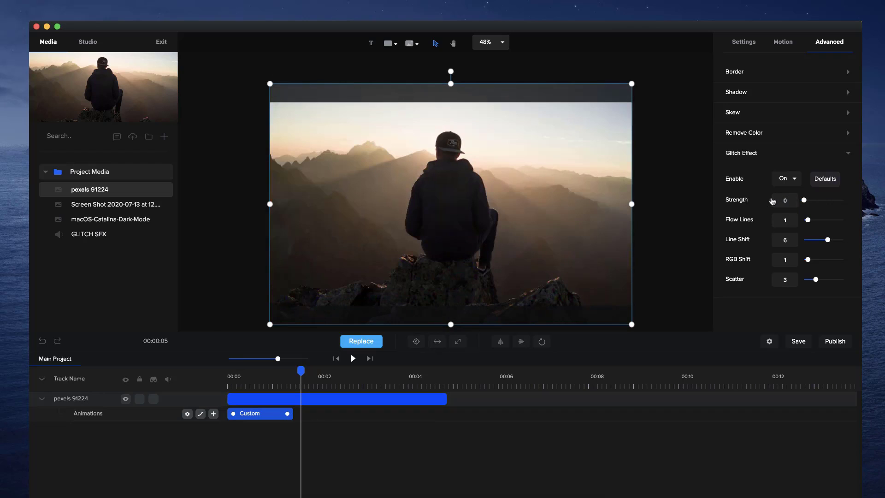
left_click(340, 358)
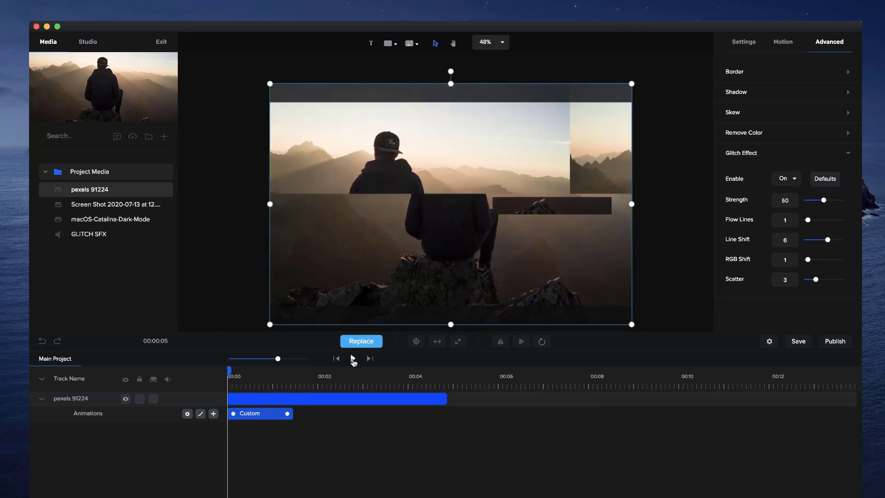
left_click(353, 359)
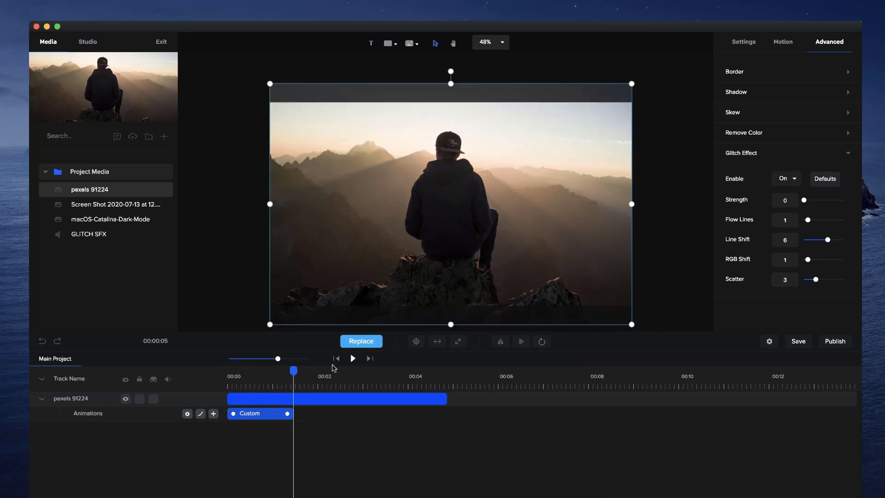
- Change the glitch animation's easing to Linear with the Both option
left_click(200, 413)
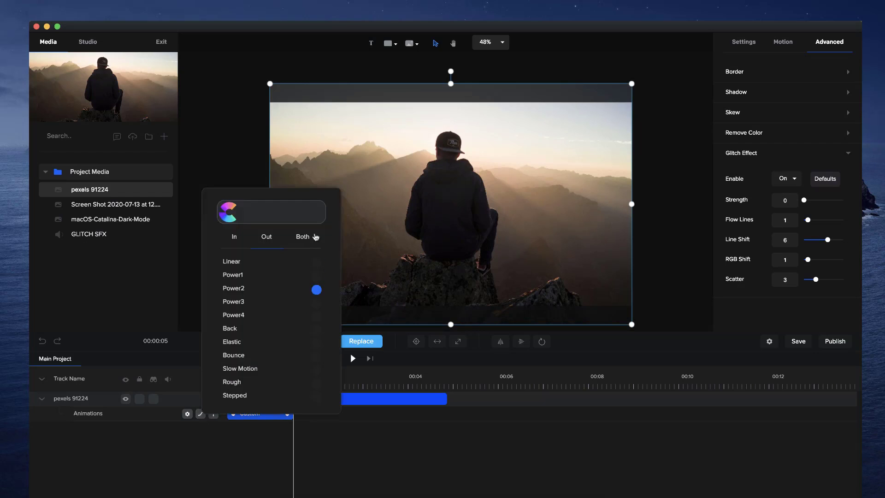
left_click(311, 242)
left_click(316, 263)
left_click(365, 458)
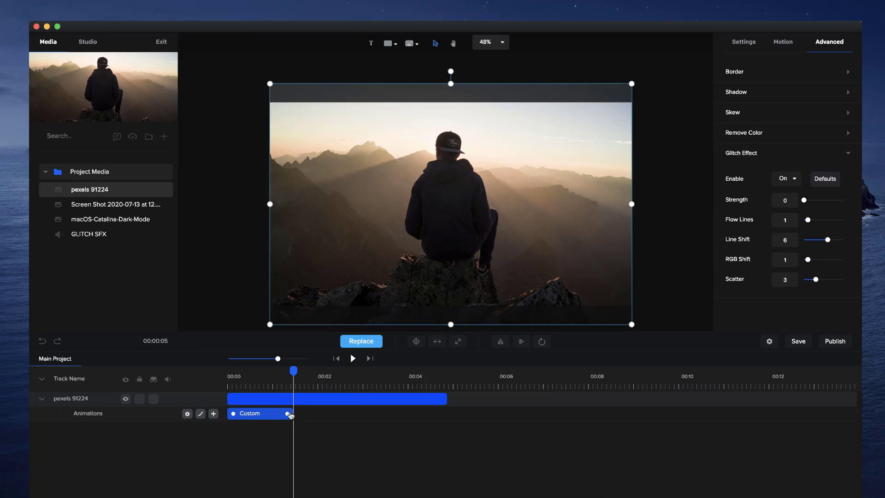
- At the animation's start, set Strength to 69, Flow Lines to 1.5, Line Shift to 5.6 and RGB Shift to 3, and play it back
left_click(337, 359)
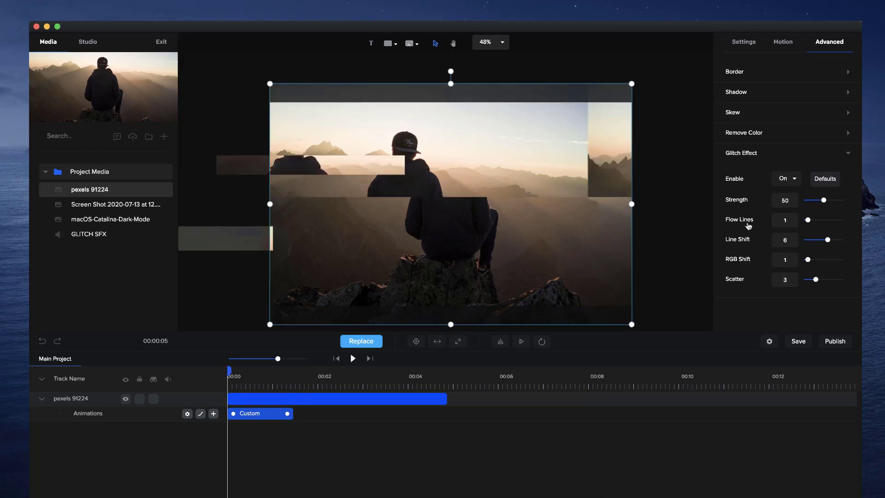
left_click_drag(824, 199, 832, 199)
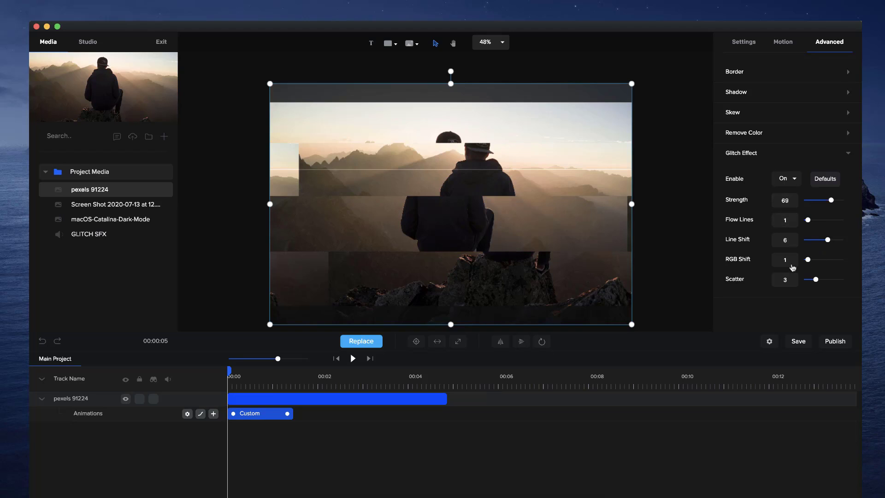
left_click_drag(807, 220, 810, 220)
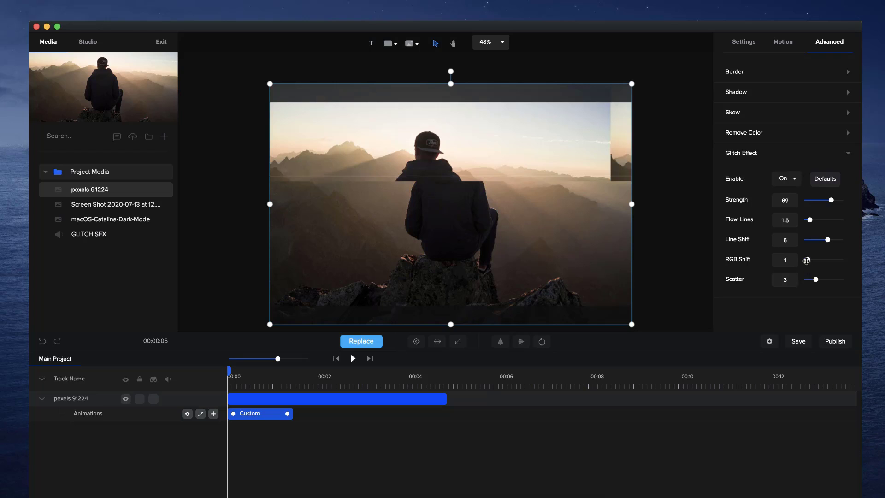
left_click_drag(809, 260, 826, 239)
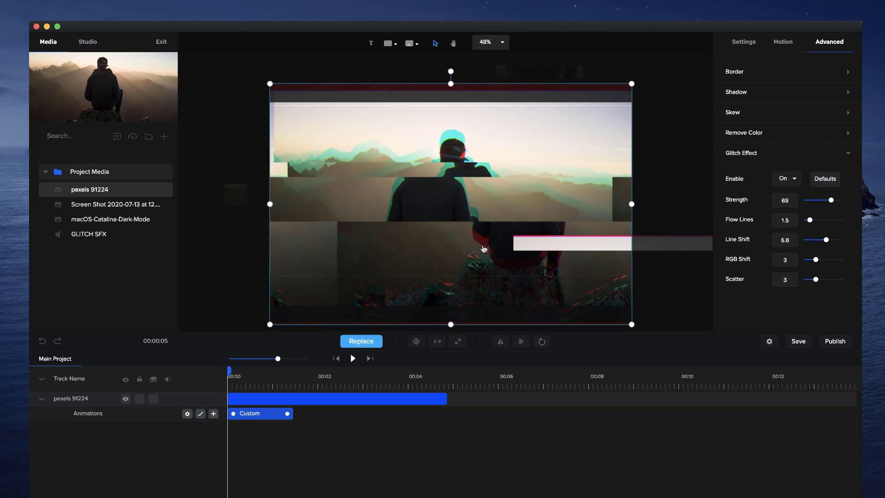
left_click(349, 358)
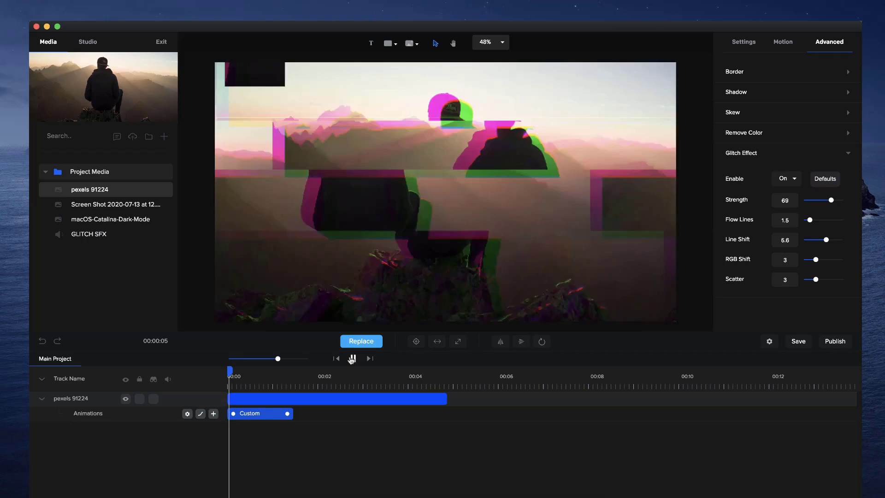
left_click(351, 358)
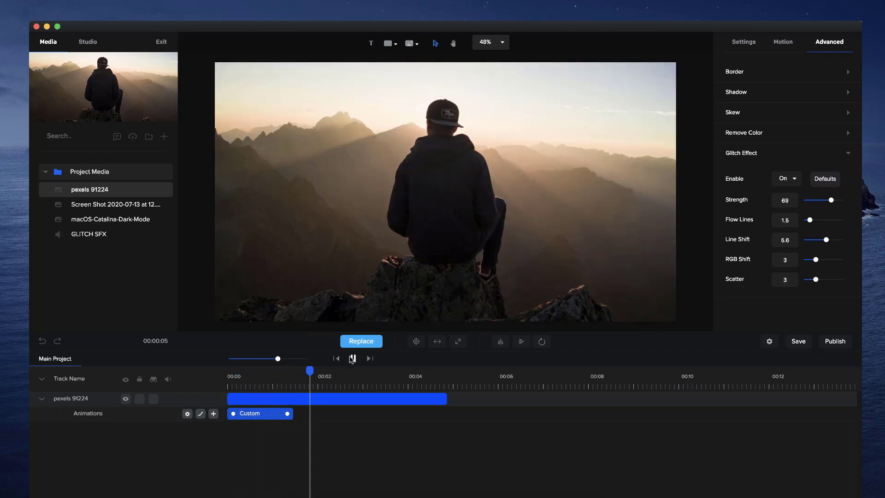
- Add the GLITCH SFX audio at the start of the timeline, trim it to about 1.5 seconds and play back the result
left_click(98, 235)
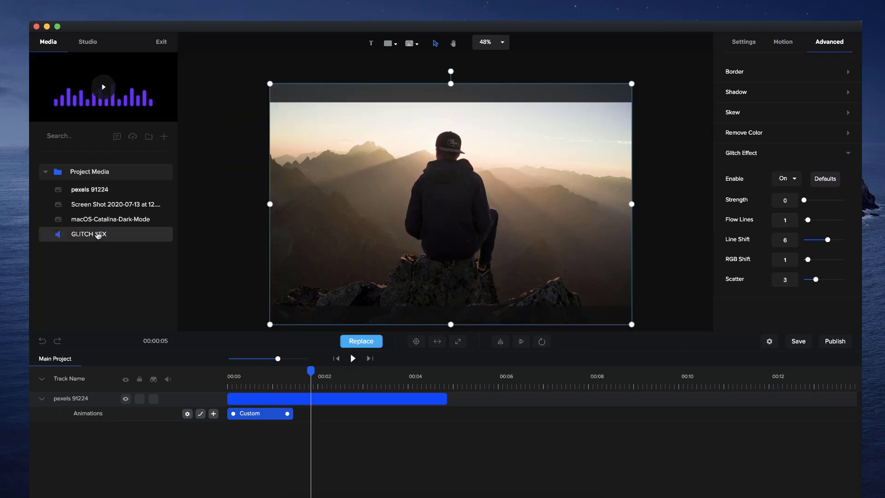
left_click(336, 358)
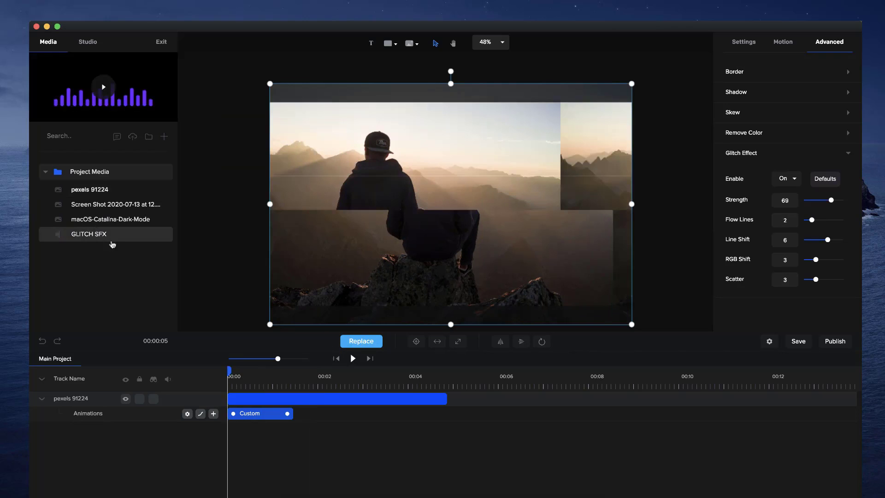
left_click_drag(128, 237, 317, 236)
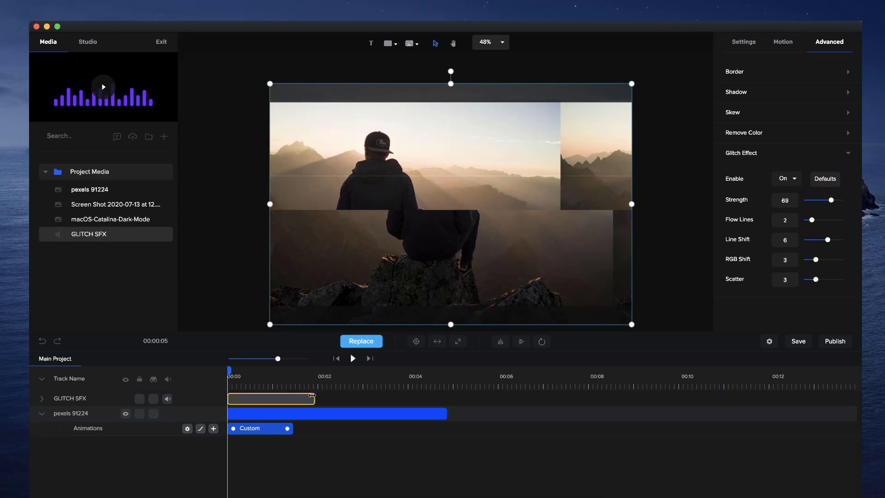
left_click_drag(313, 398, 302, 395)
left_click(302, 392)
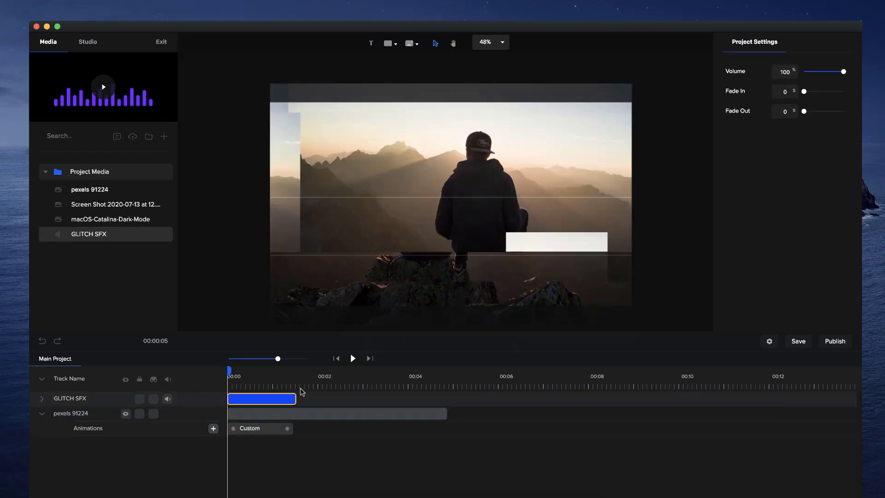
left_click(354, 359)
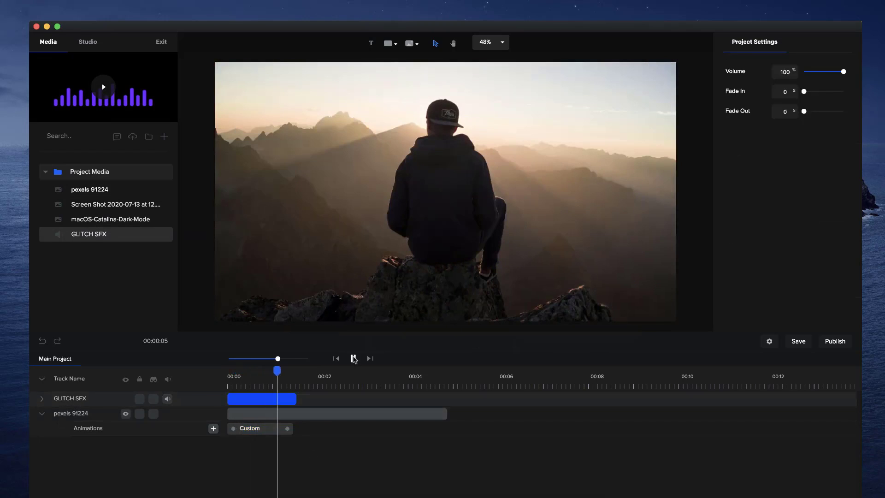
left_click(354, 359)
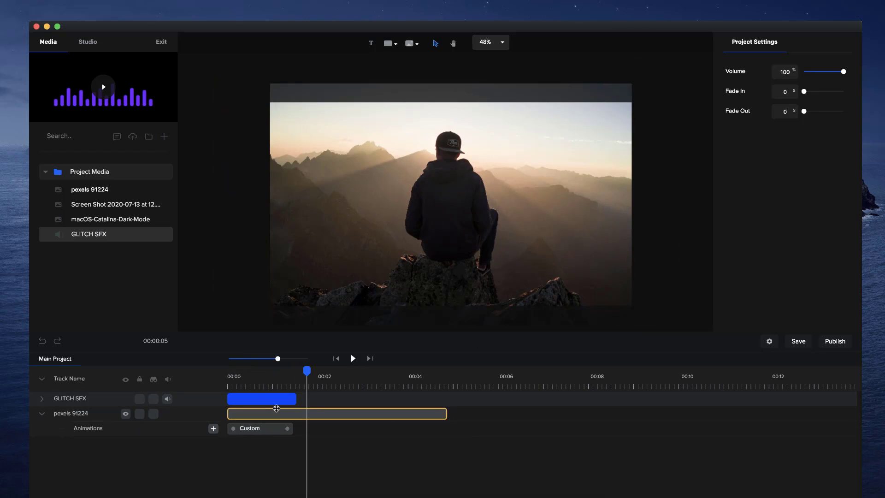
- Delete the GLITCH SFX audio and the pexels 91224 photo from the timeline
key("Delete")
left_click(290, 400)
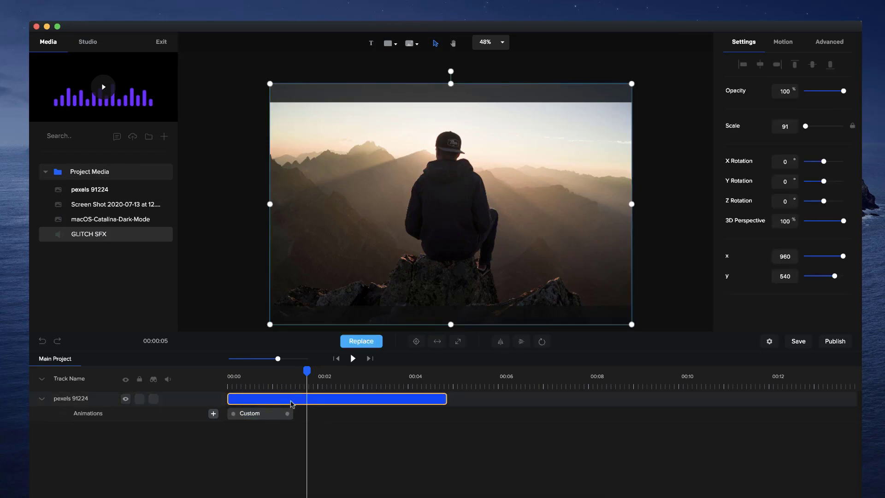
key("Delete")
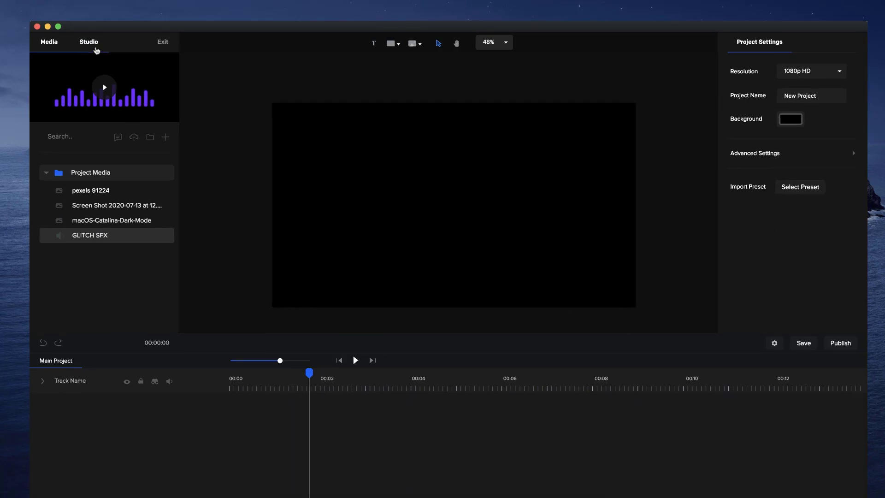
- Open the Scenes category of the Studio library
left_click(94, 50)
left_click(54, 138)
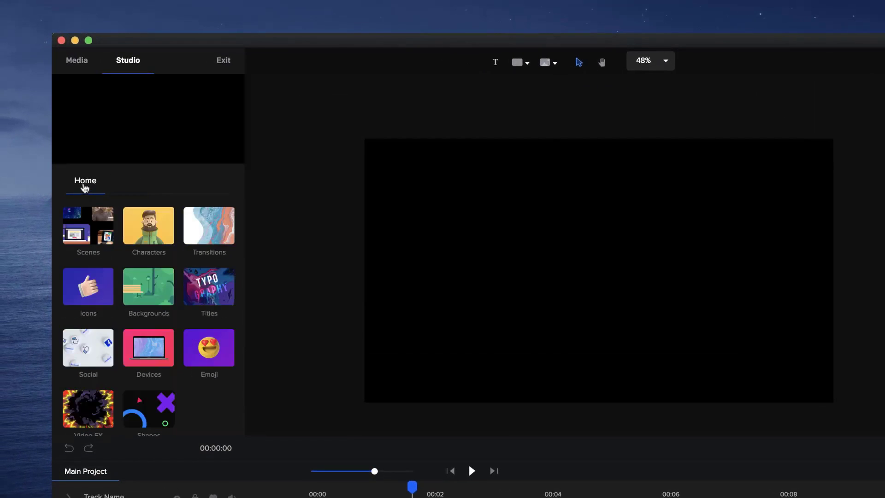
mouse_move(96, 236)
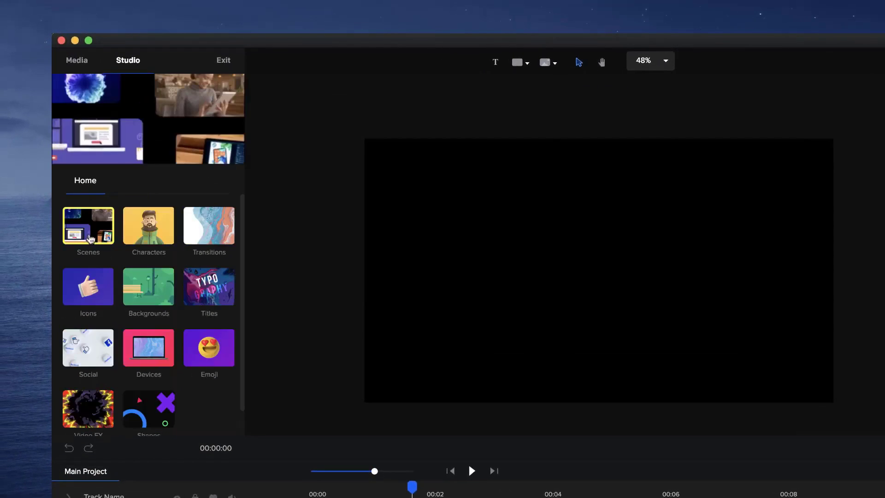
left_click(96, 236)
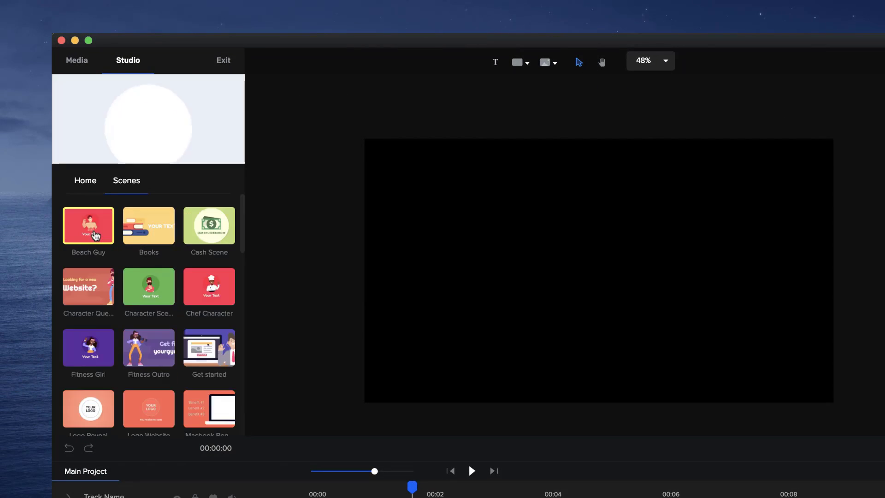
- Preview the Cash Scene and Chef Character scenes and place Chef Character on the canvas
mouse_move(202, 237)
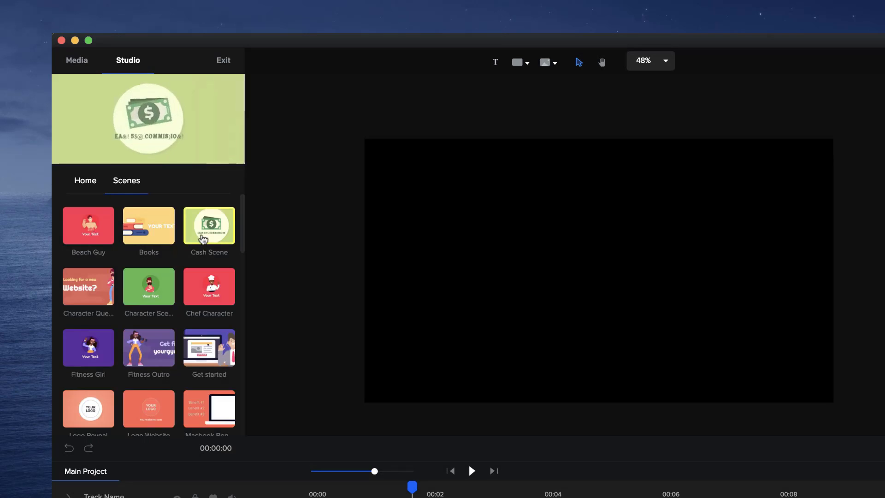
mouse_move(204, 306)
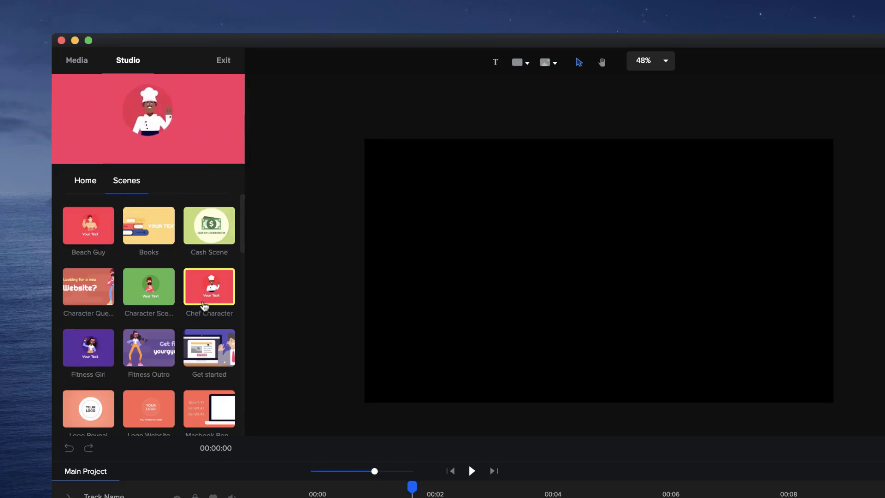
scroll(204, 306, "down", 1)
scroll(204, 306, "up", 1)
left_click_drag(204, 302, 446, 301)
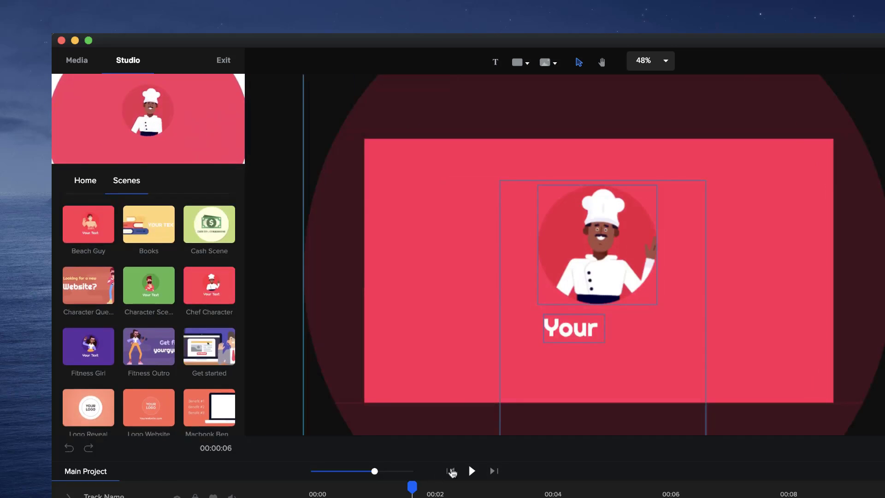
- Play back the Chef Character scene from the start and pause it
left_click(451, 470)
left_click(468, 471)
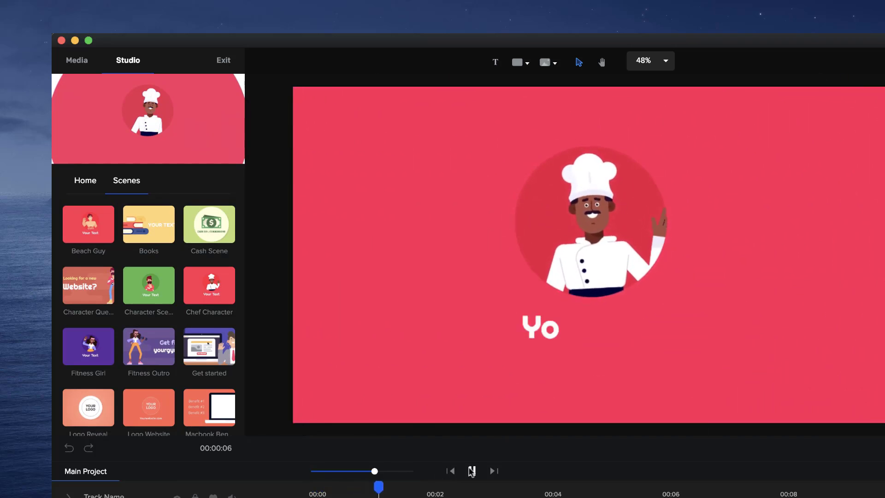
left_click(472, 471)
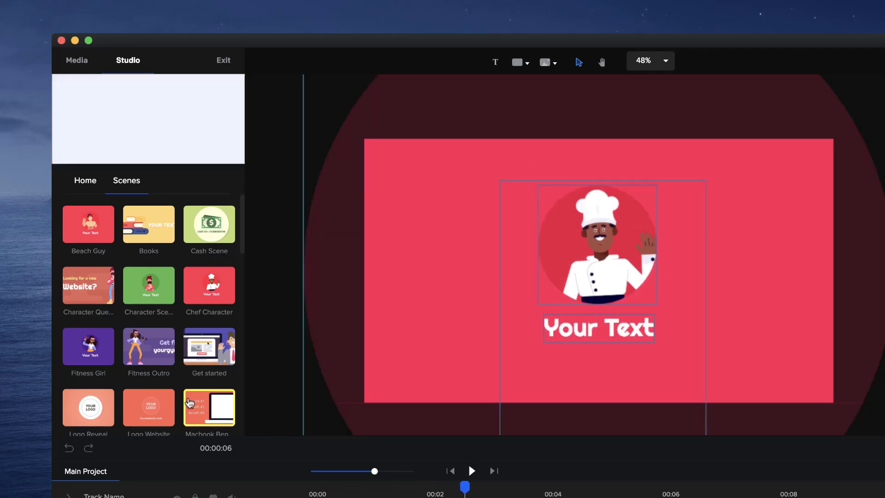
- Place the Paper scene from the Studio library on the canvas, play it back and pause it
scroll(239, 369, "down", 5)
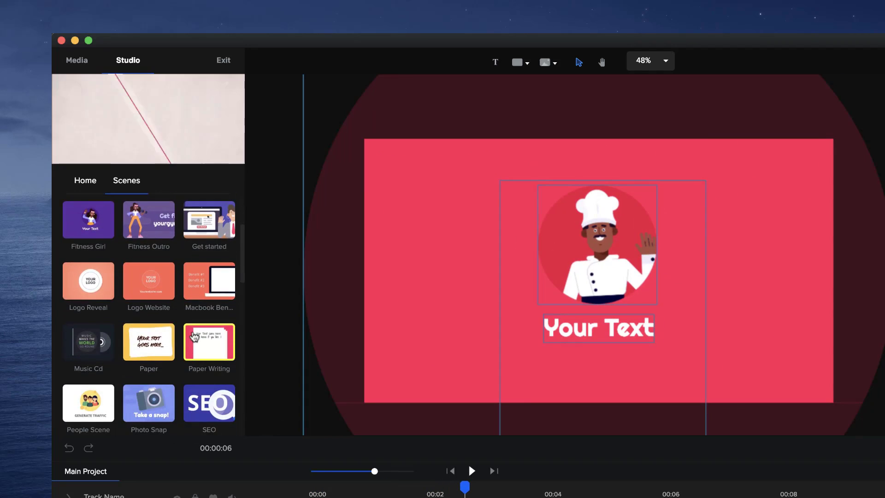
left_click_drag(148, 238, 606, 321)
left_click(471, 471)
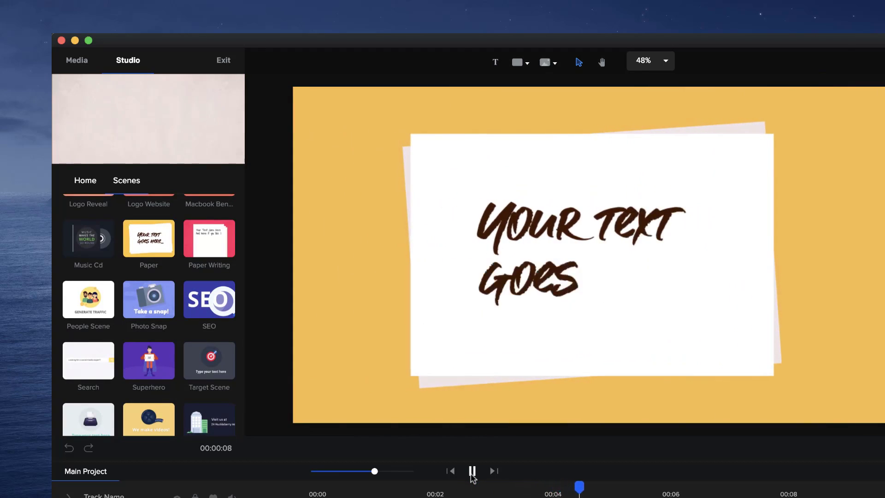
left_click(471, 473)
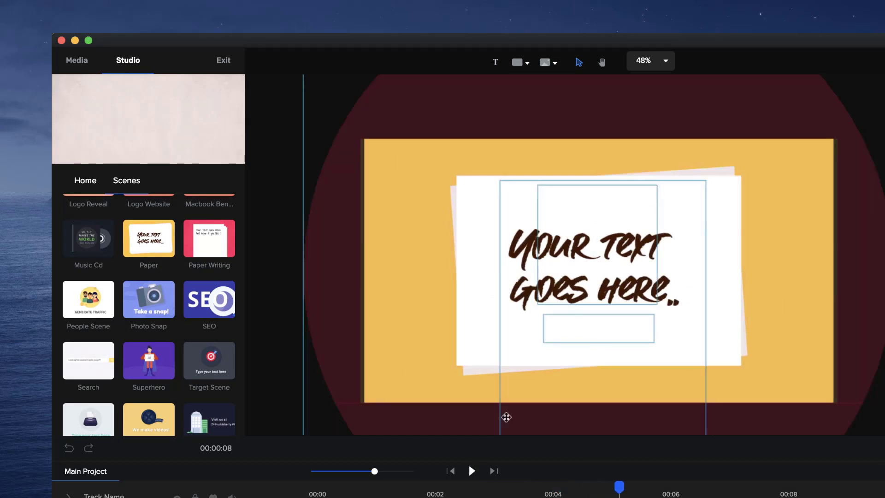
- Open the Character Scene and Paper Scene groups, select the Paper scene's text and yellow background, and return to the main project
double_click(604, 272)
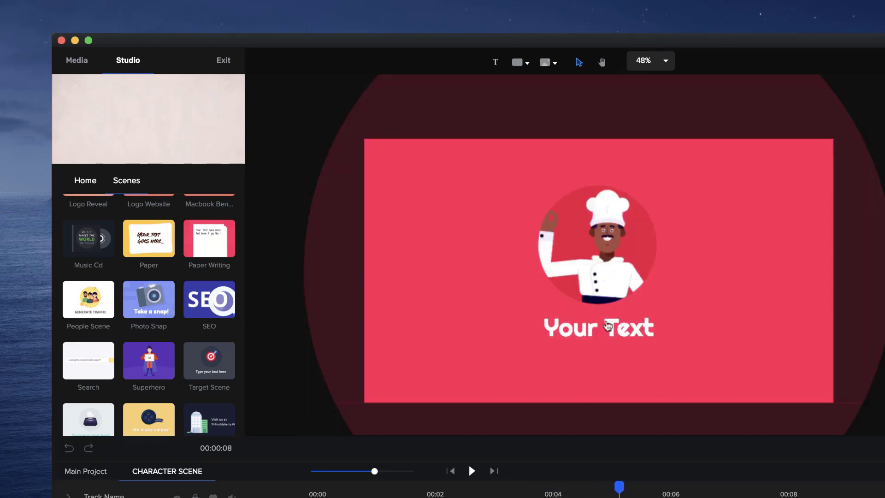
left_click(109, 470)
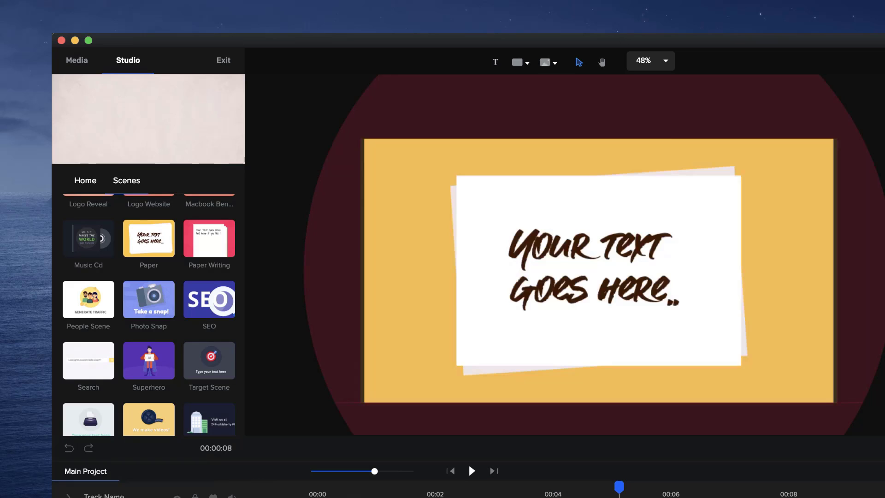
double_click(610, 316)
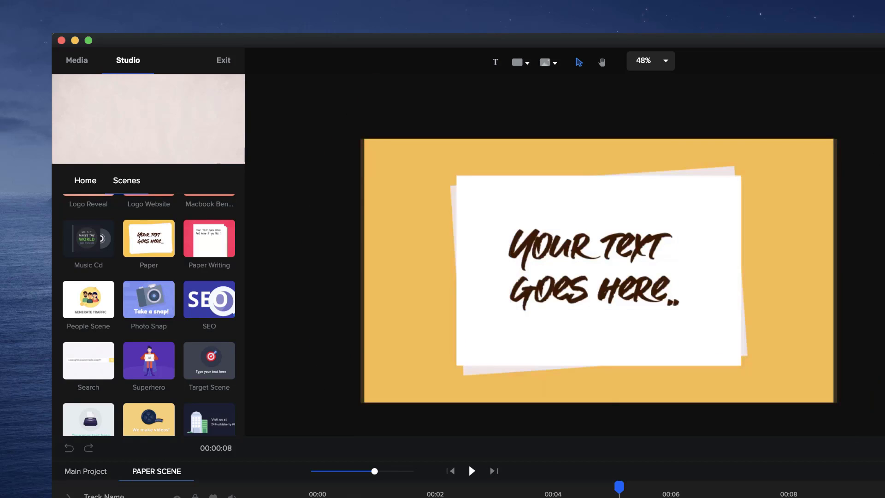
left_click(616, 278)
double_click(620, 254)
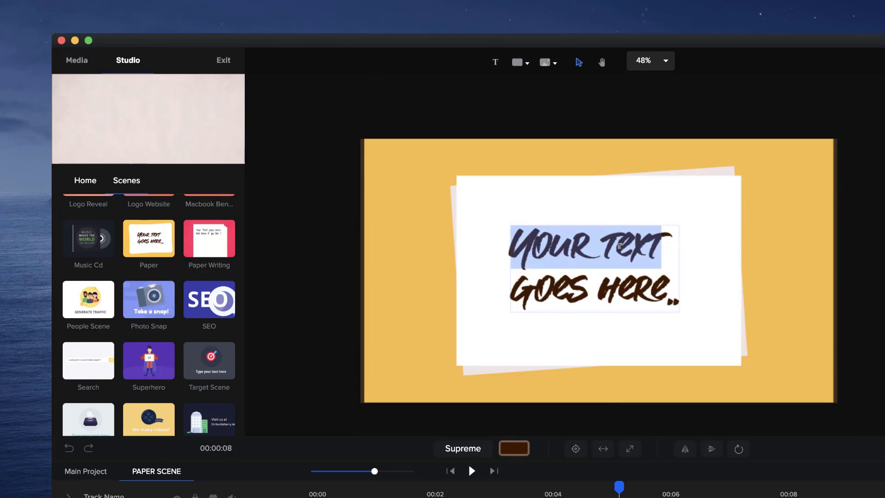
left_click(859, 189)
left_click(792, 186)
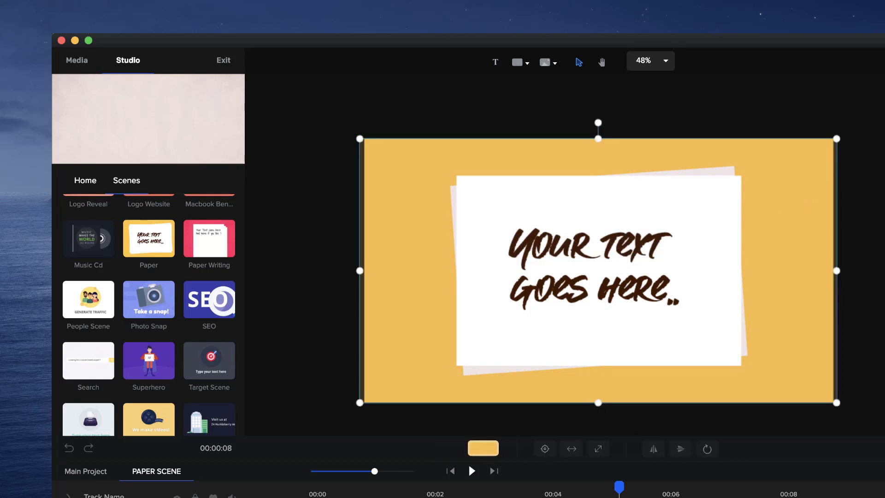
left_click(85, 471)
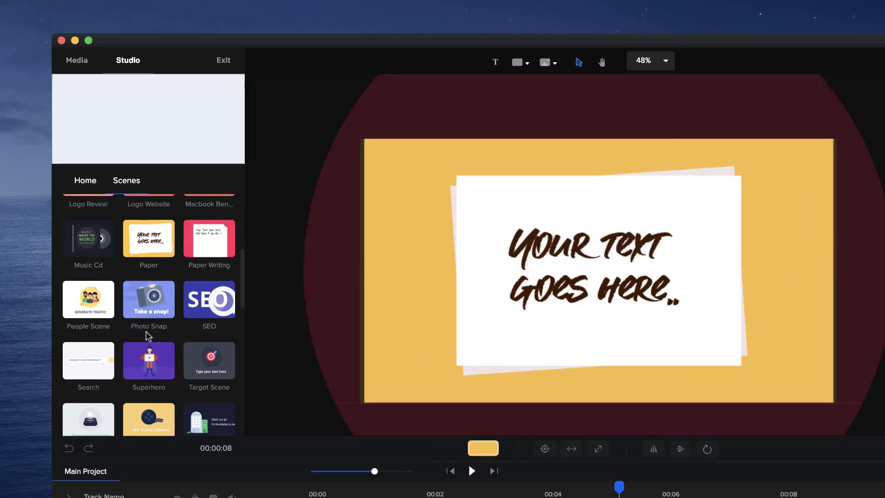
- Browse the remaining ready-made scenes in the Studio library
scroll(148, 336, "down", 5)
scroll(148, 335, "down", 10)
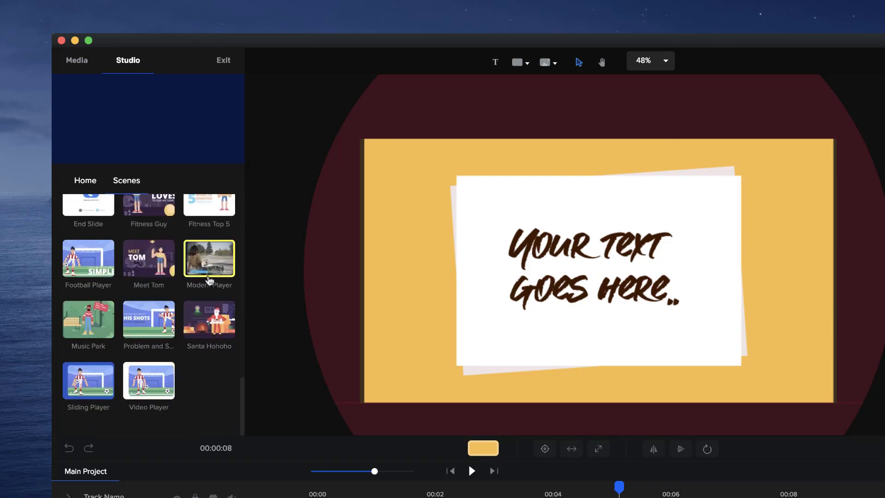
scroll(209, 279, "up", 15)
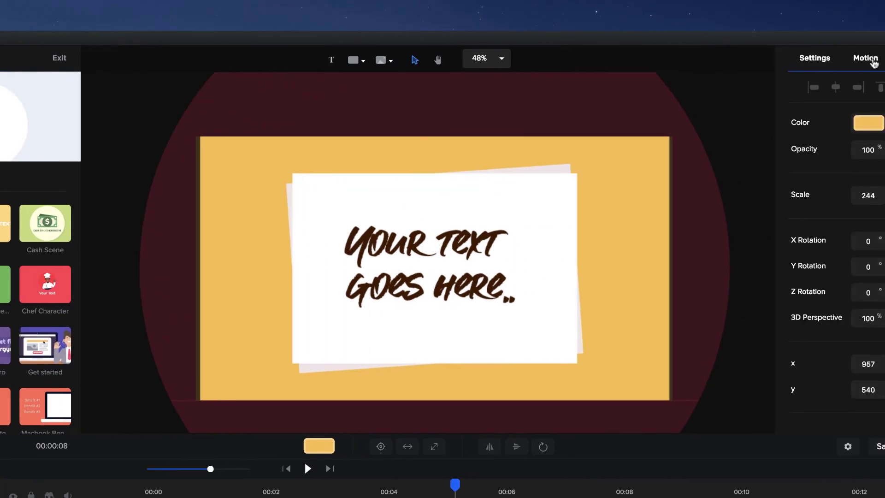
- Preview the 3D entrance motion presets, including Rotate X Bounce and Scale & Rotate XY
left_click(866, 57)
left_click(666, 253)
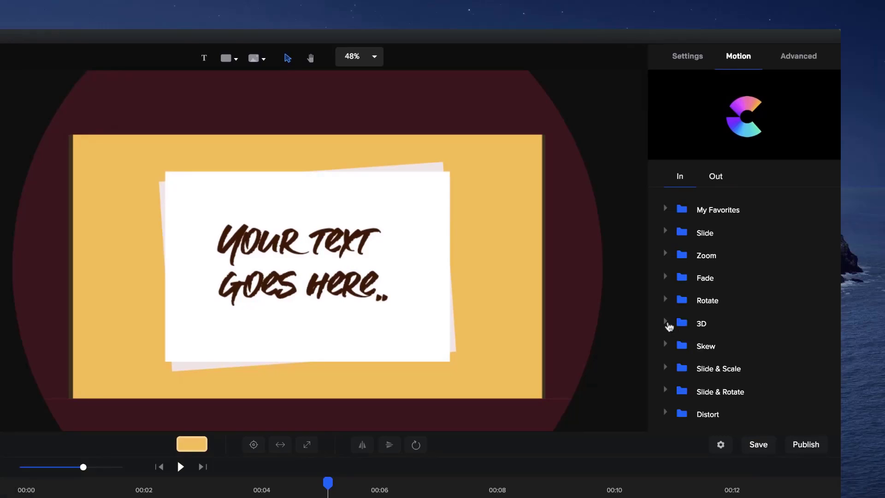
left_click(668, 325)
scroll(716, 336, "down", 3)
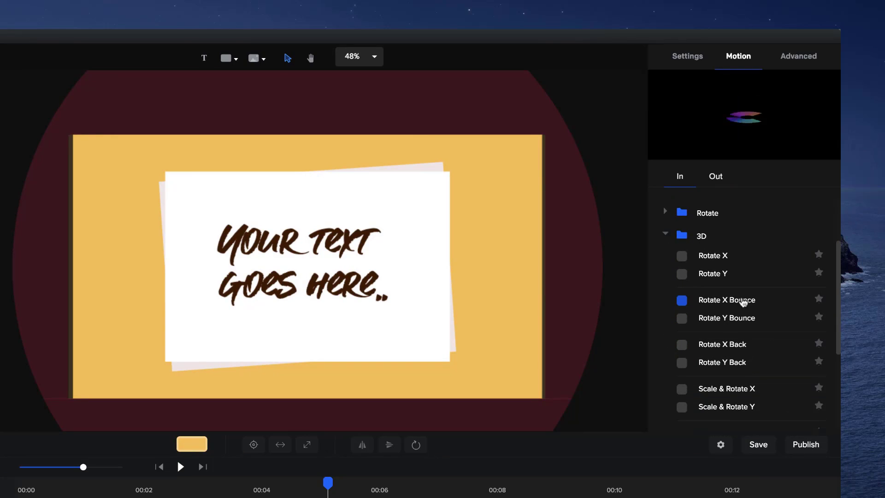
scroll(729, 273, "down", 3)
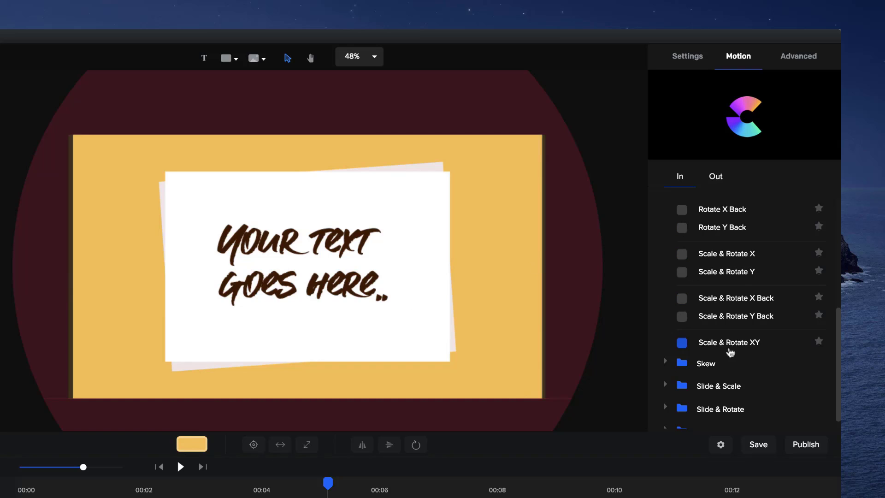
scroll(737, 326, "up", 3)
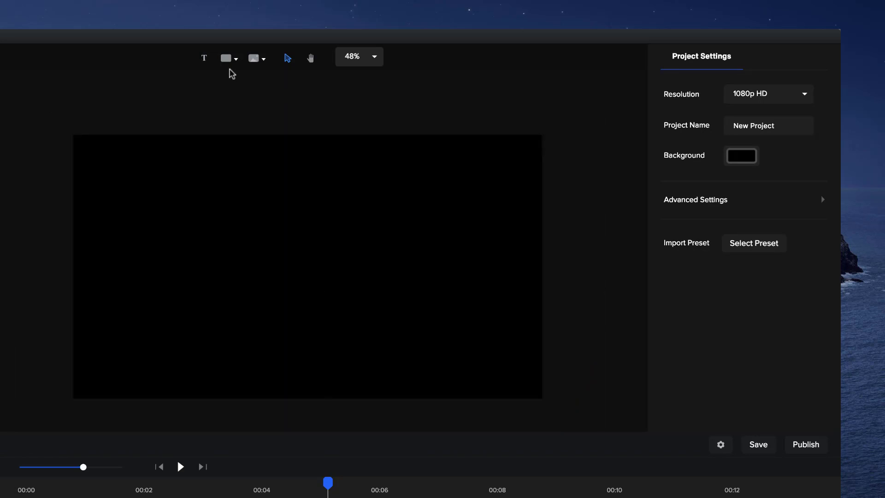
- Place the macOS-Catalina-Dark-Mode image from the project media on the empty canvas
left_click(227, 58)
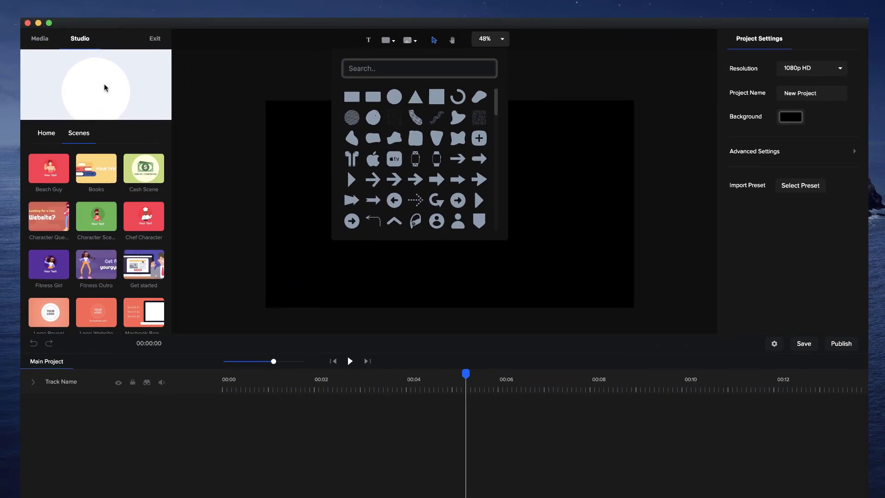
left_click(40, 39)
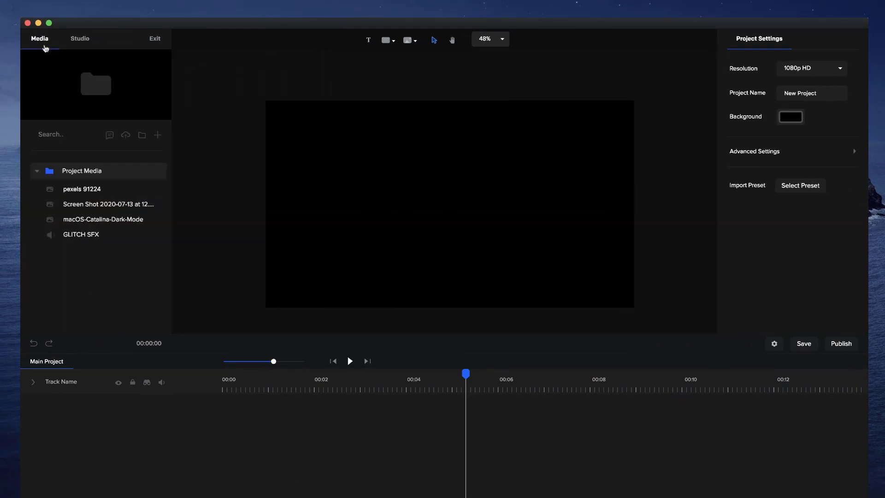
left_click(119, 223)
left_click(87, 194)
left_click(87, 219)
left_click_drag(87, 219, 389, 217)
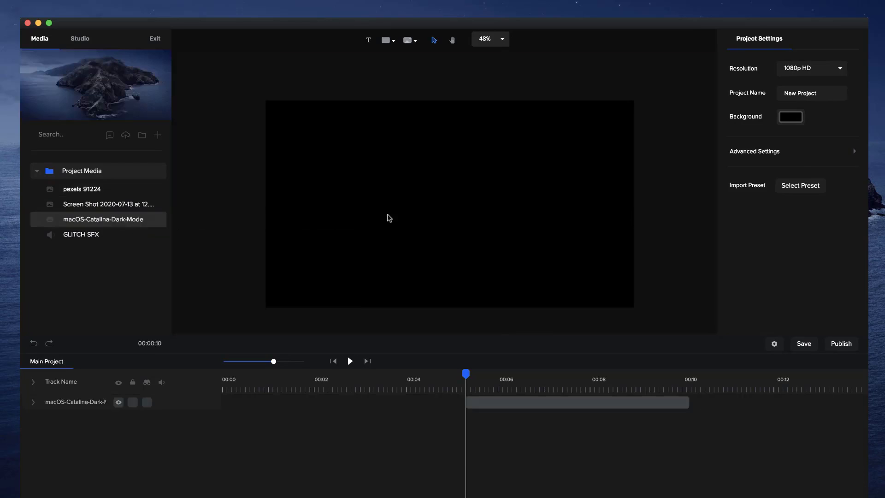
- Expand the macOS-Catalina image to fill the frame and move its clip and the playhead to the timeline start
left_click(457, 344)
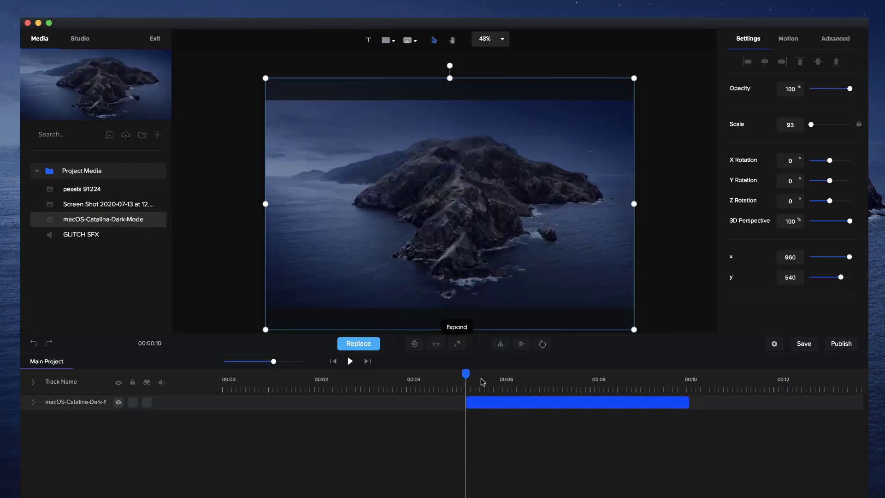
left_click_drag(506, 404, 202, 408)
left_click(335, 361)
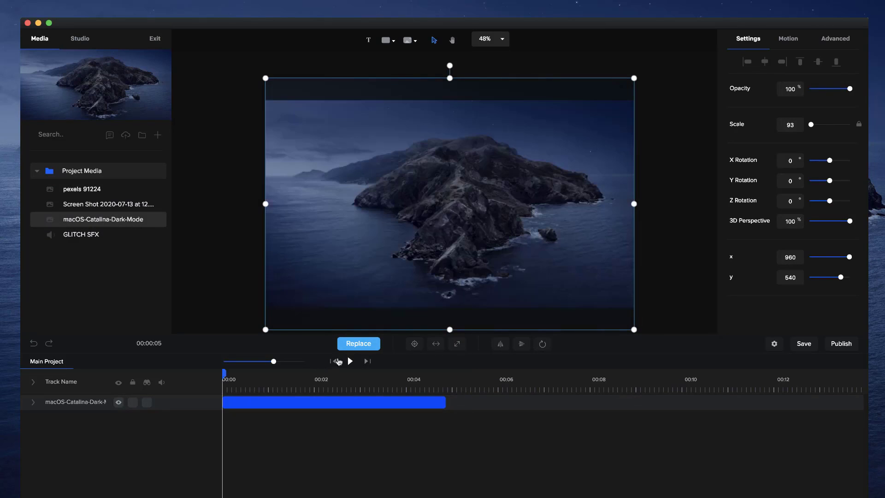
- Place the pexels 91224 photo above the island image and expand it to fill the frame
left_click_drag(83, 189, 374, 207)
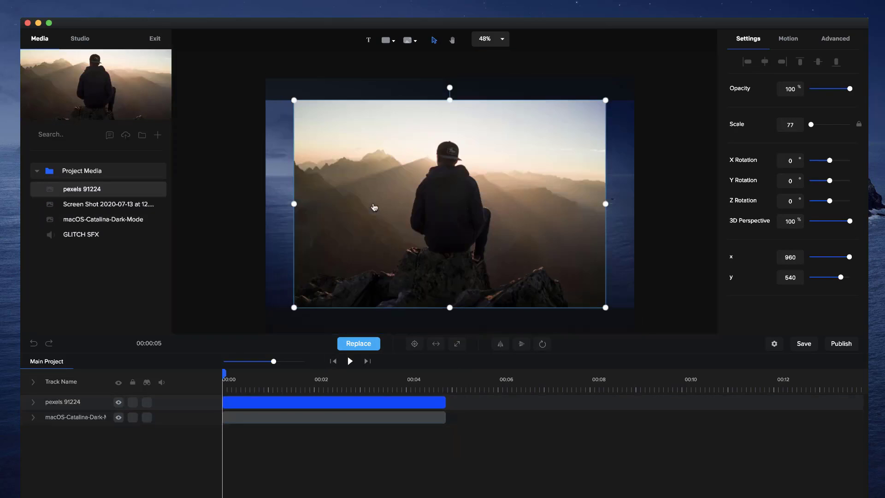
left_click(456, 344)
- Add a circle shape over the seated man at about x 934, y 582
left_click(389, 45)
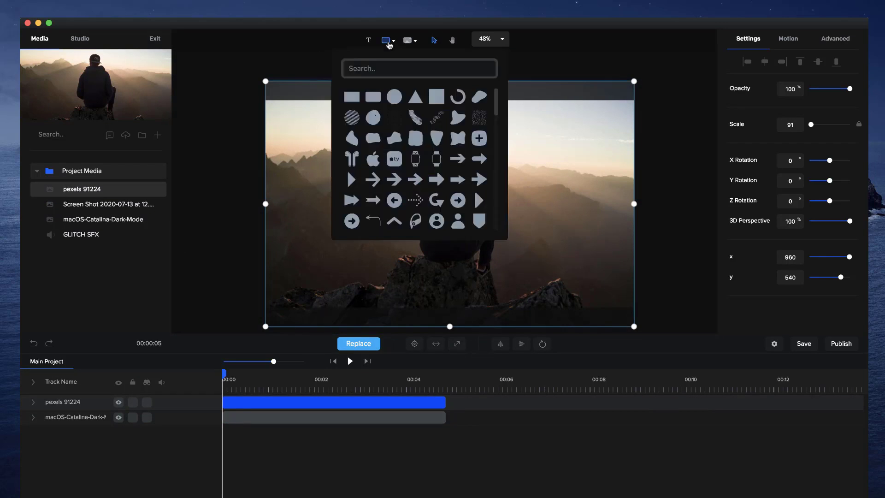
left_click(394, 96)
left_click_drag(548, 249, 462, 229)
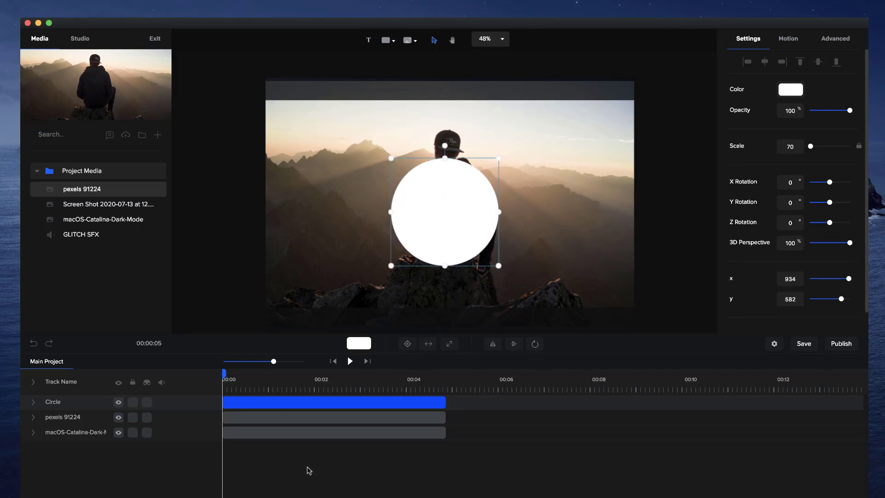
- Mask the pexels 91224 photo with the Circle shape
right_click(304, 399)
key("Escape")
left_click(264, 420)
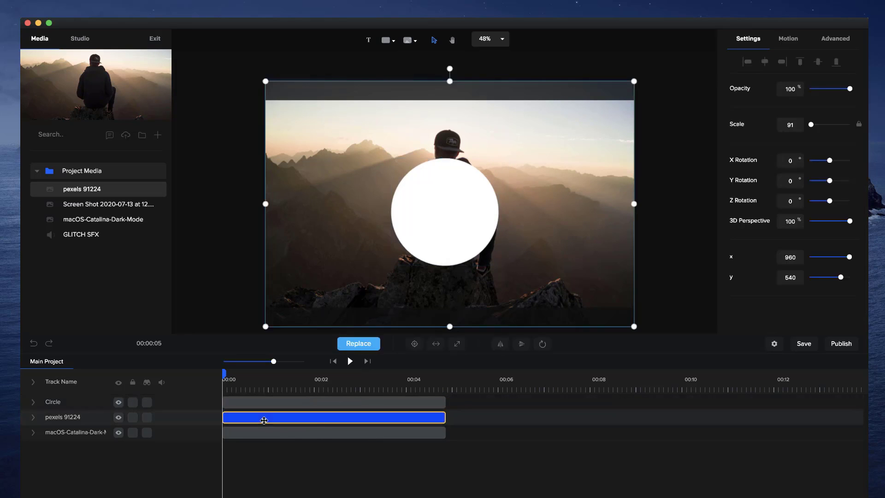
right_click(264, 420)
mouse_move(295, 477)
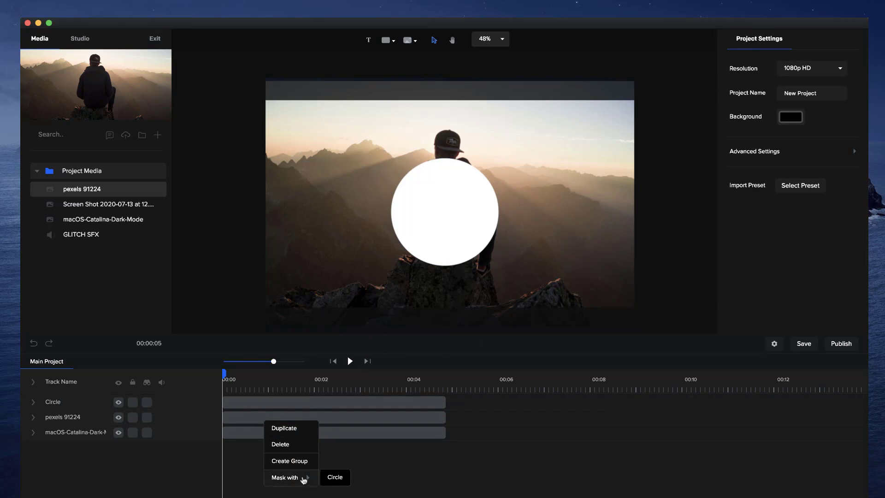
left_click(336, 477)
- Scale the masked photo down to about 76 and reposition it at about x 945, y 593 inside the circle
left_click(479, 186)
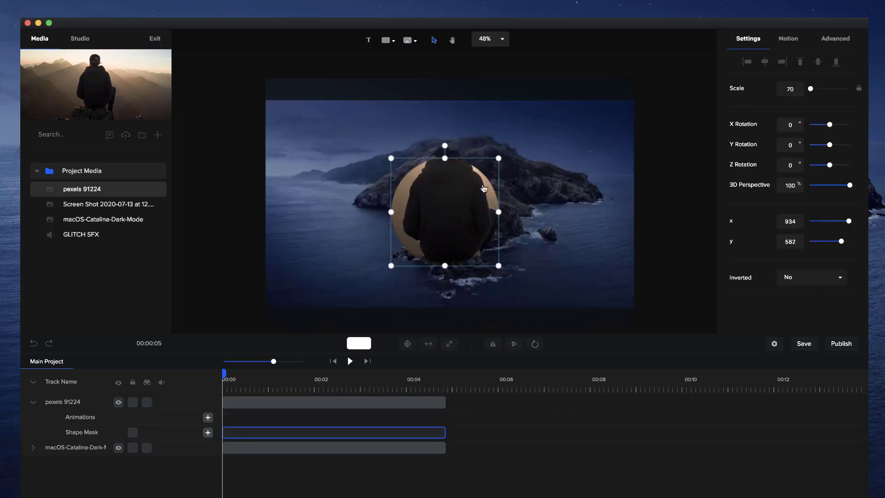
left_click(507, 199)
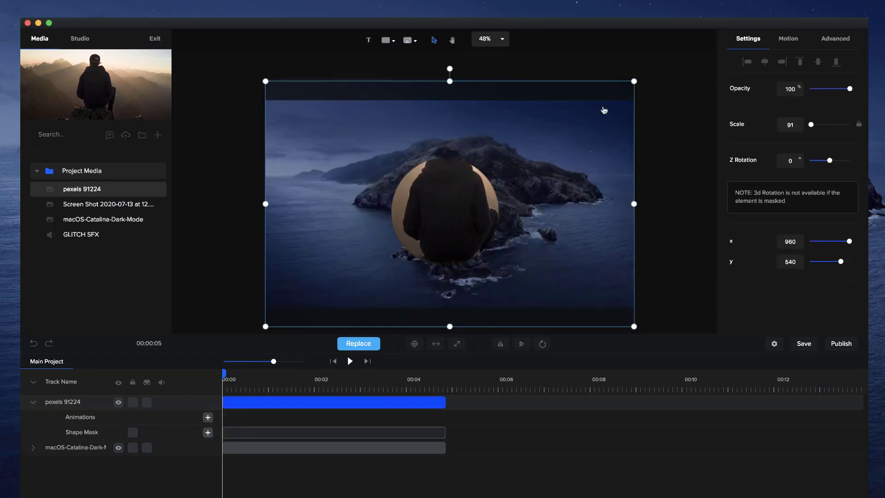
left_click_drag(634, 81, 581, 117)
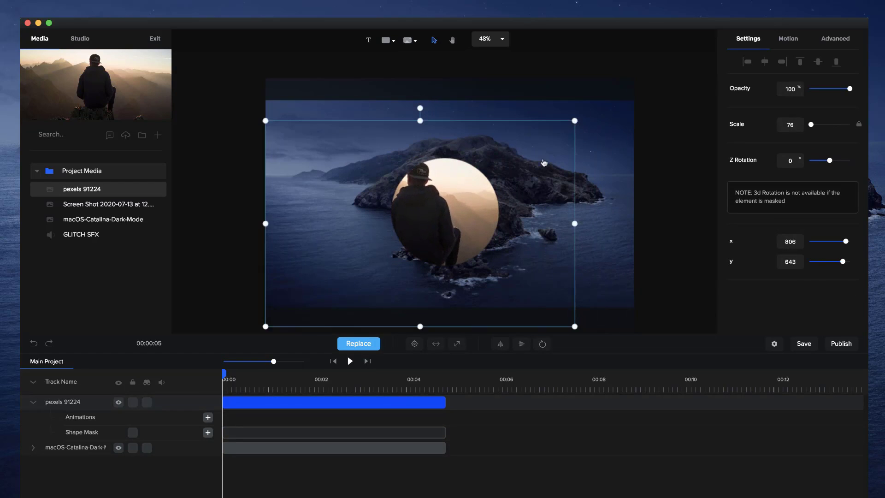
left_click_drag(551, 155, 570, 149)
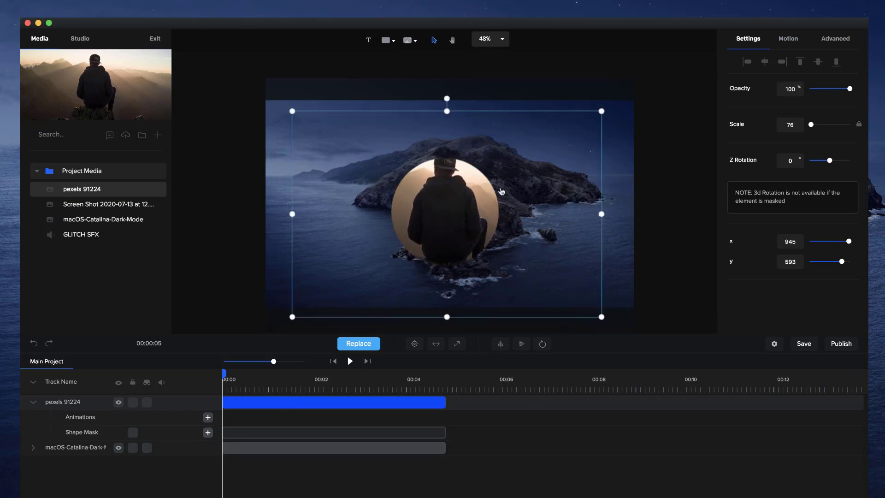
- Invert the circle mask, enlarge it to a scale of about 93 at about x 935, y 549, and set Inverted back to No
left_click(467, 232)
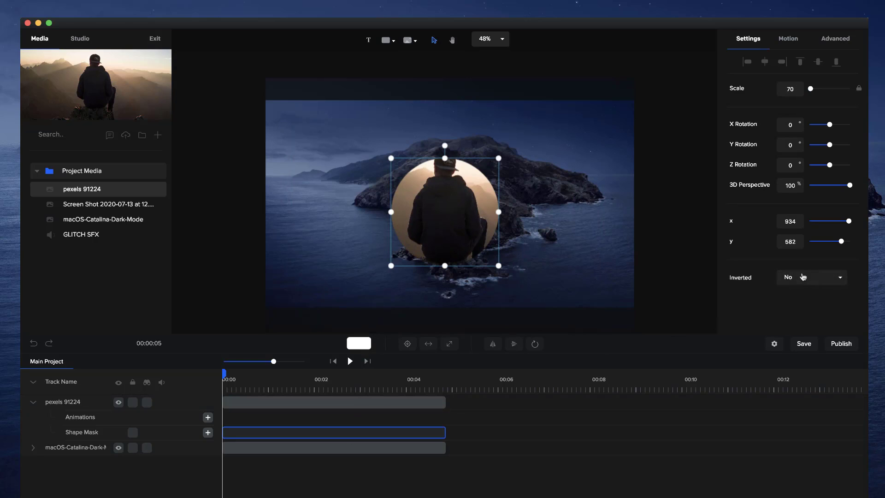
left_click(798, 300)
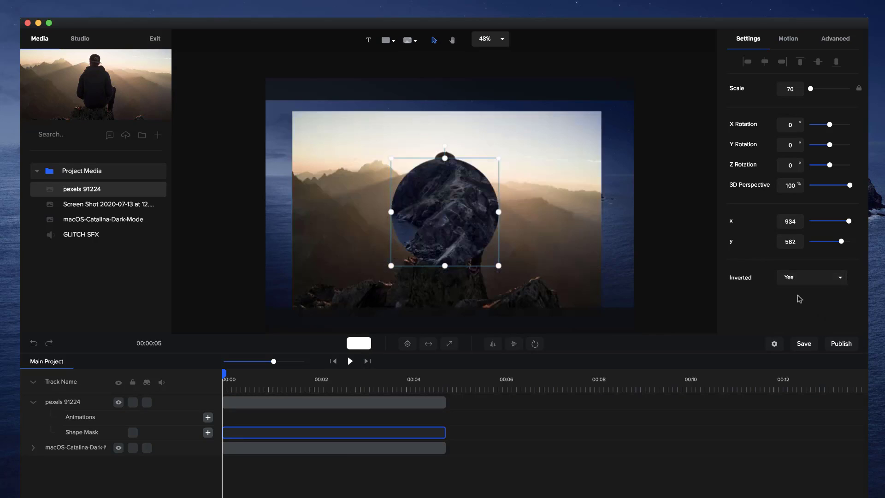
mouse_move(477, 219)
left_mouse_down()
mouse_move(480, 198)
mouse_move(465, 258)
mouse_move(452, 248)
mouse_move(489, 184)
mouse_move(502, 209)
mouse_move(481, 217)
left_mouse_up()
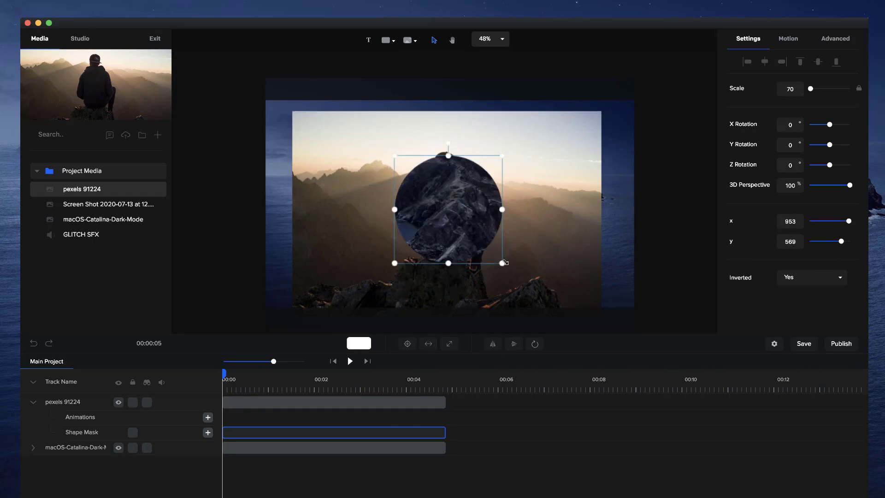
left_click_drag(505, 264, 520, 281)
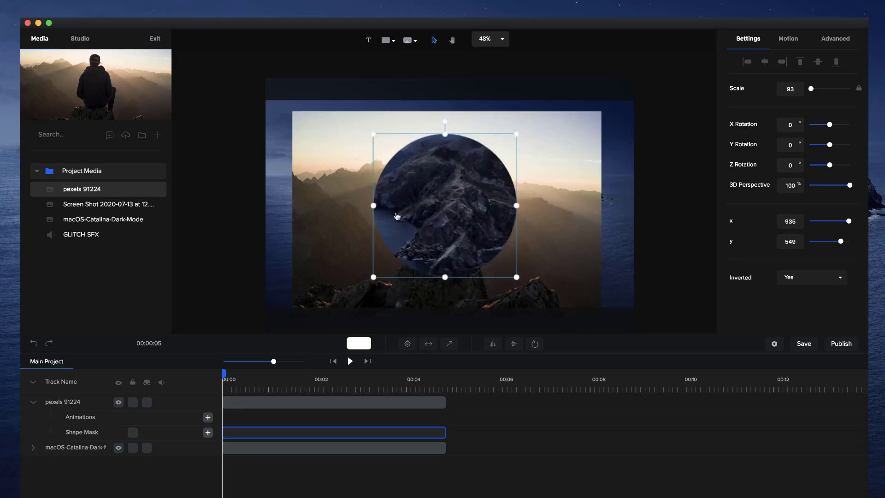
left_click(823, 278)
left_click(809, 306)
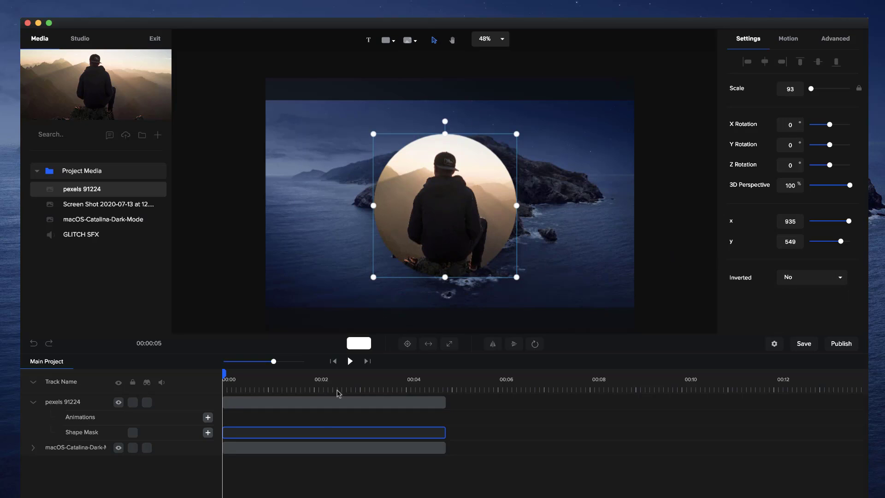
- Delete the masked pexels 91224 photo from the timeline
left_click(329, 403)
key("Delete")
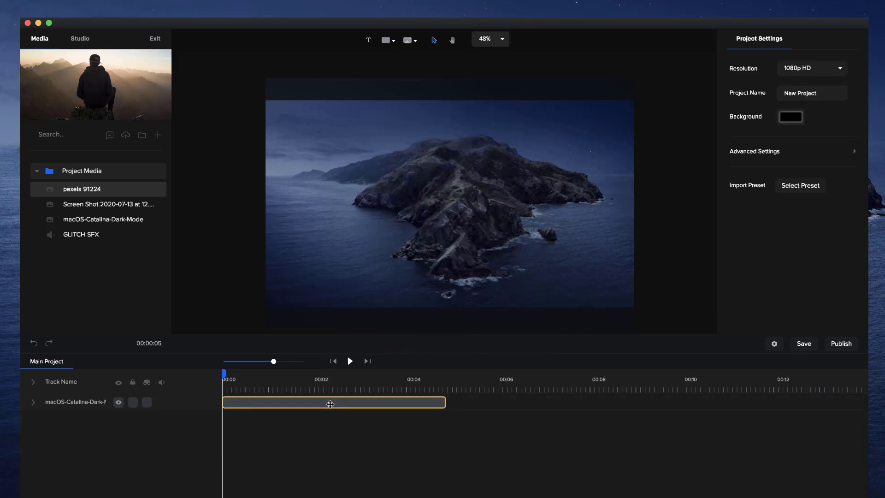
- Lock the macOS-Catalina-Dark-Mode background track, then add a white Circle shape and centre it on the canvas
left_click(330, 403)
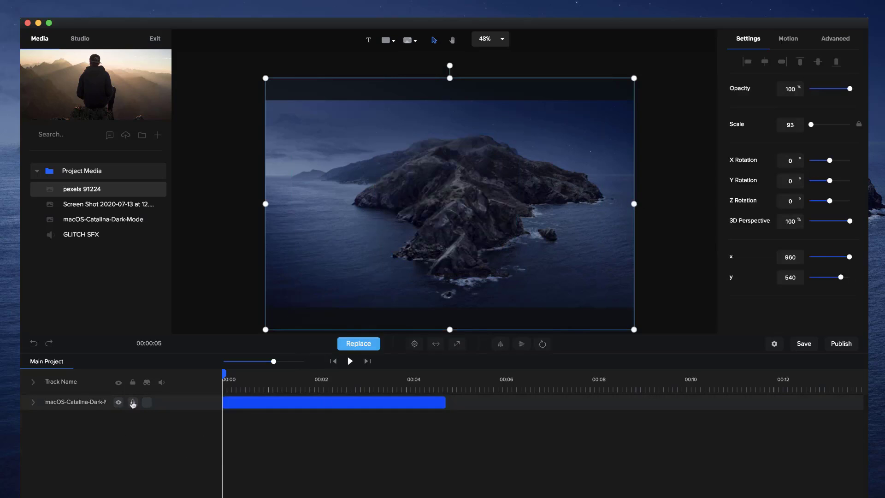
left_click(133, 402)
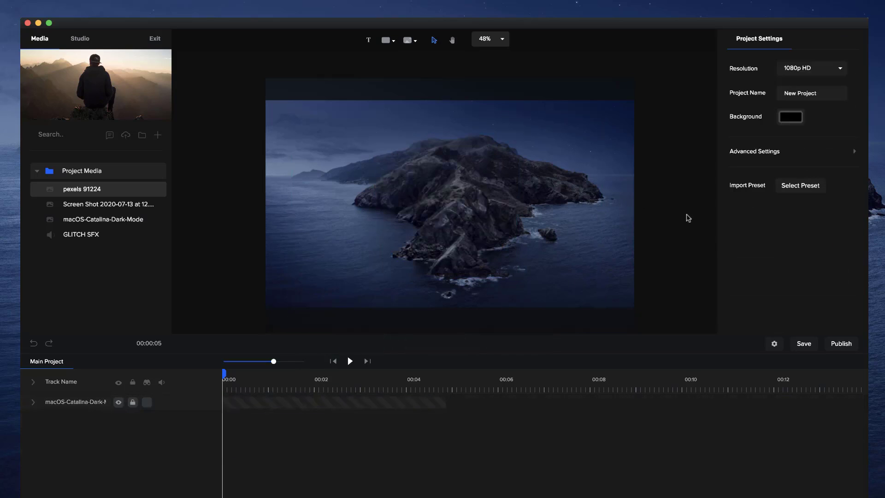
left_click(386, 40)
left_click(394, 97)
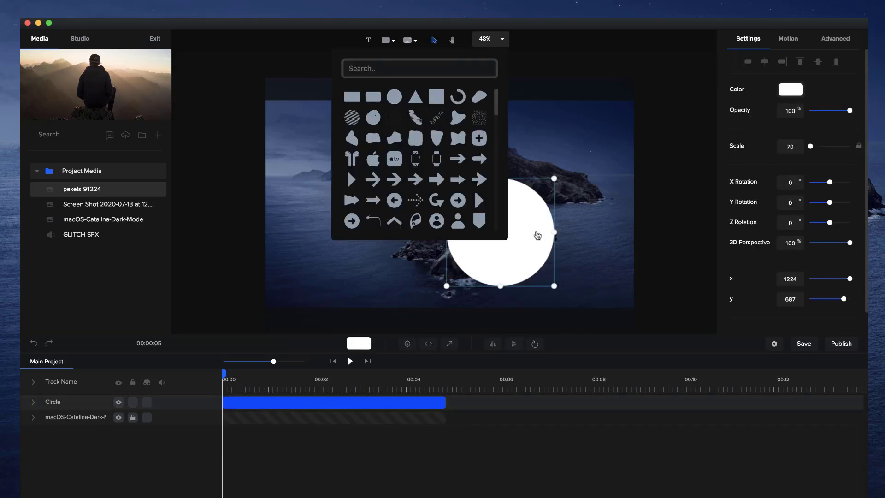
left_click(408, 344)
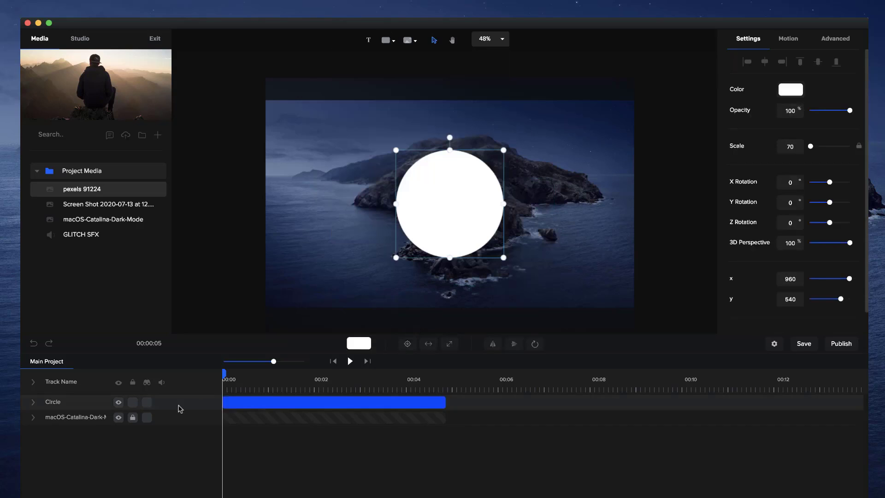
- Add a custom animation to the Circle with only Scale enabled, starting at a scale of 0, and preview it
left_click(32, 402)
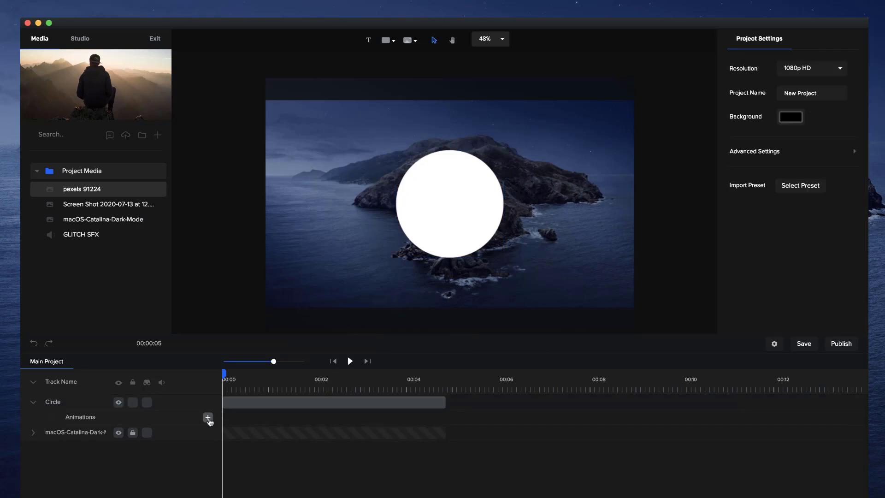
left_click(208, 417)
left_click(315, 317)
left_click(315, 363)
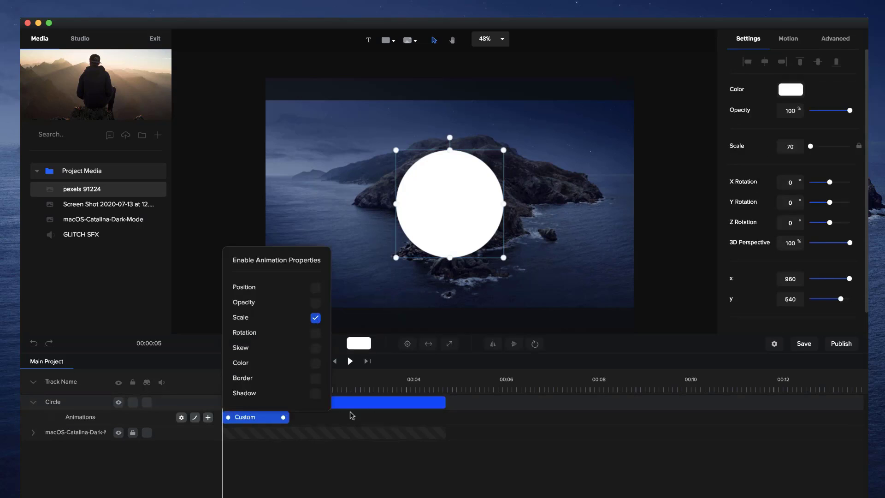
left_click(371, 471)
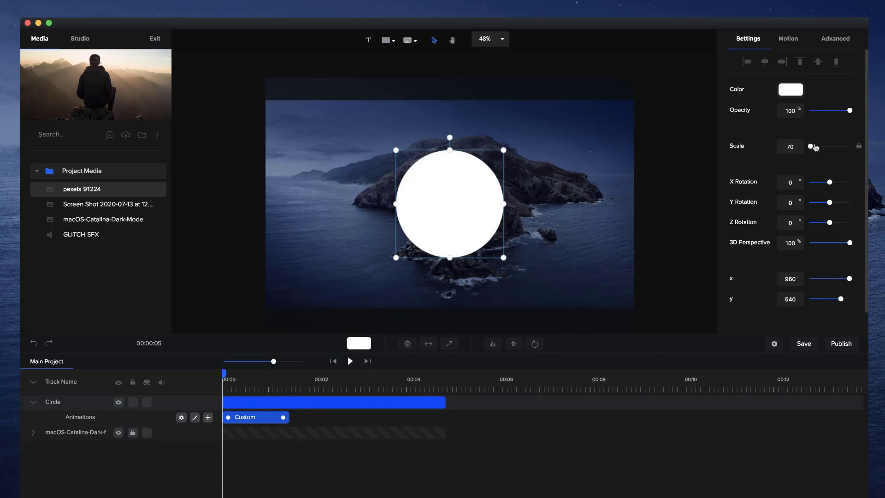
left_click_drag(811, 146, 804, 146)
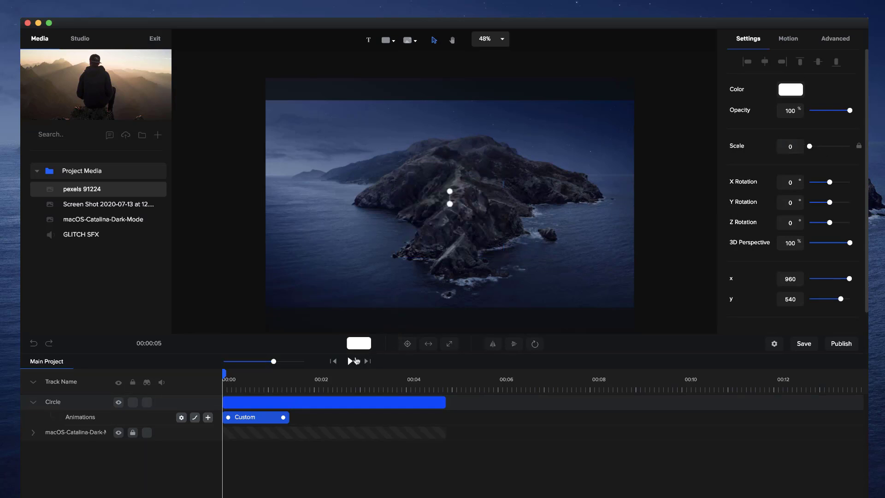
left_click(350, 361)
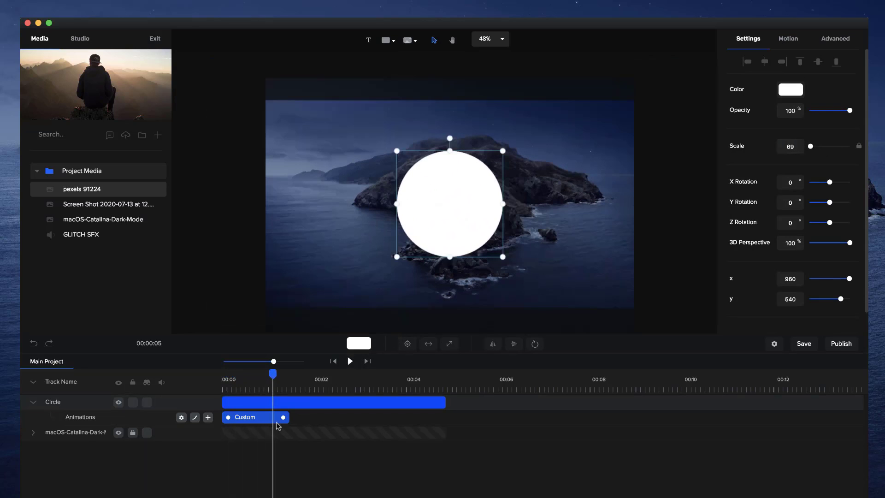
- Shorten the Circle's scale animation to about 0.8 seconds and play it from the start
left_click_drag(282, 416, 251, 417)
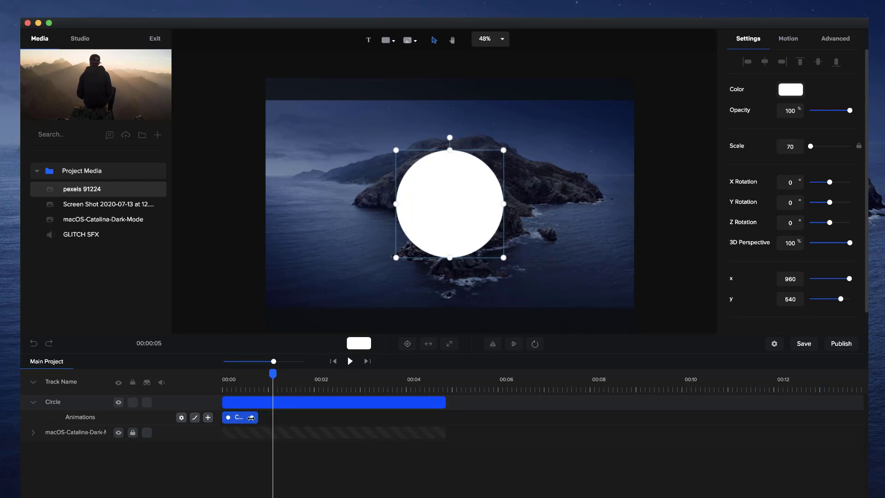
left_click(334, 362)
left_click(350, 361)
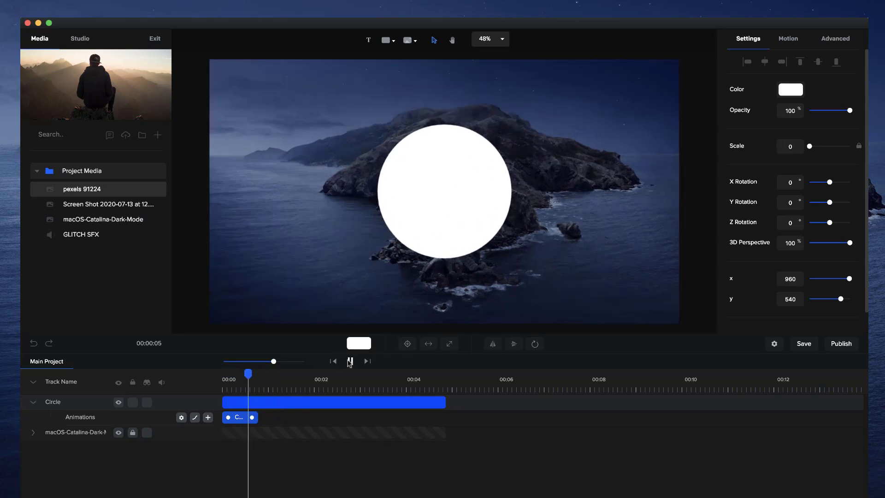
- Duplicate the animated Circle and mask the upper copy with the other Circle
key("super+d")
left_click(291, 401)
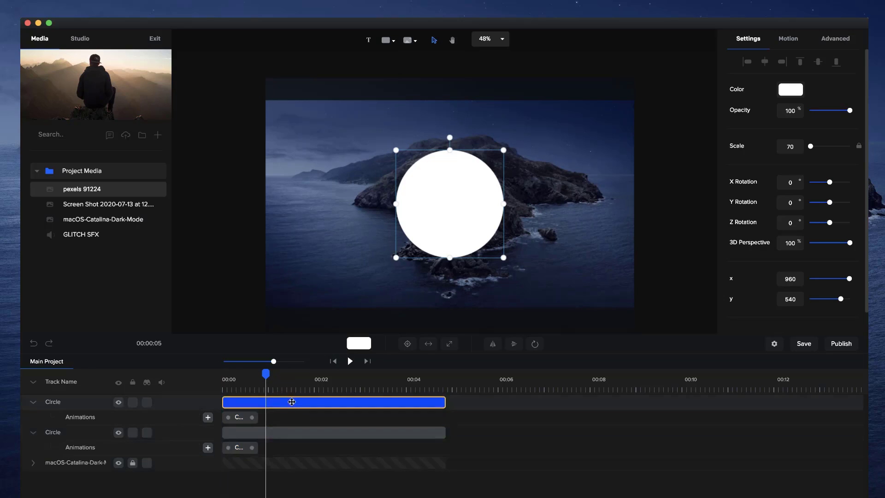
right_click(292, 402)
mouse_move(318, 475)
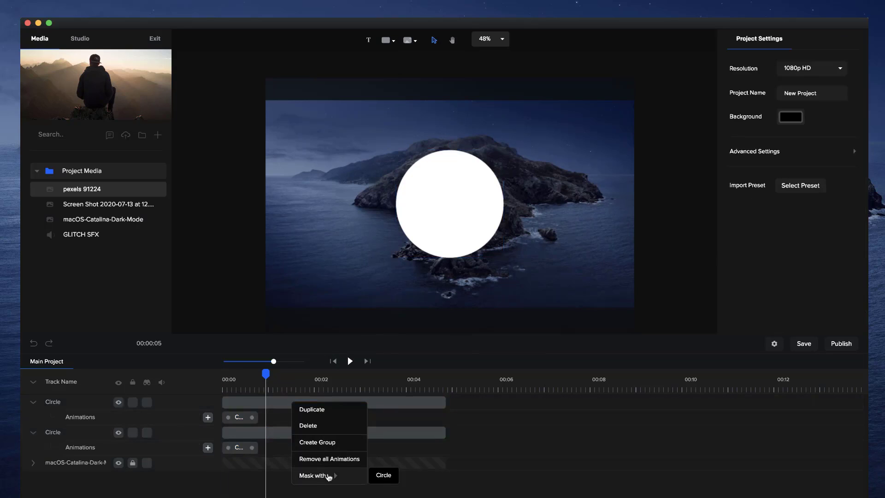
left_click(381, 475)
- Set Inverted to Yes for the Circle's shape mask
left_click(285, 400)
left_click(243, 432)
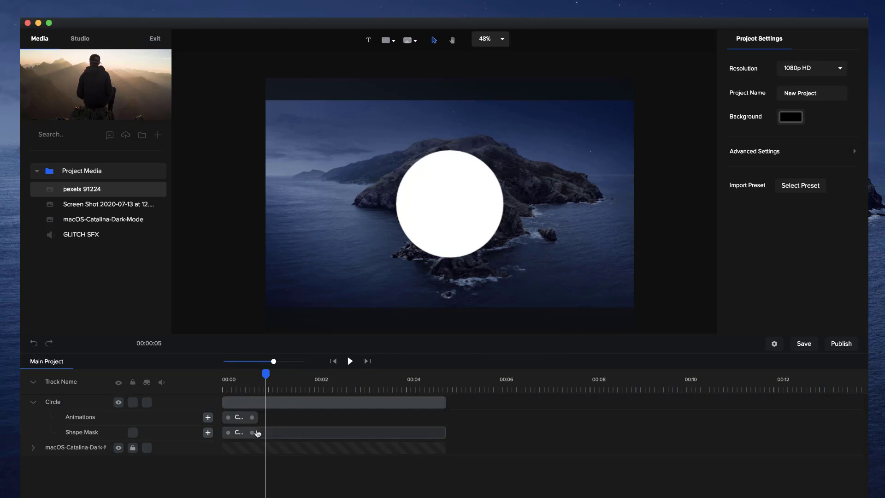
left_click(300, 437)
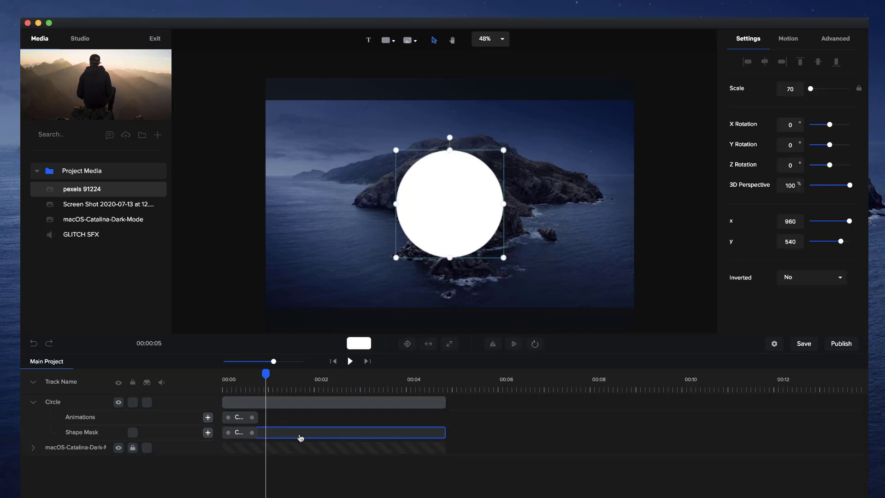
left_click(823, 284)
left_click(814, 293)
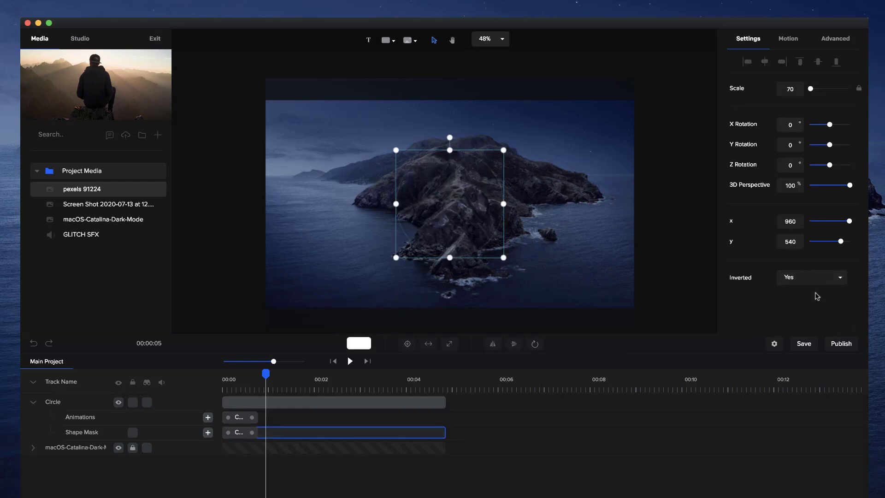
- Delay the shape mask's animation to start at about 0.5 seconds and preview the ring effect
left_click(240, 433)
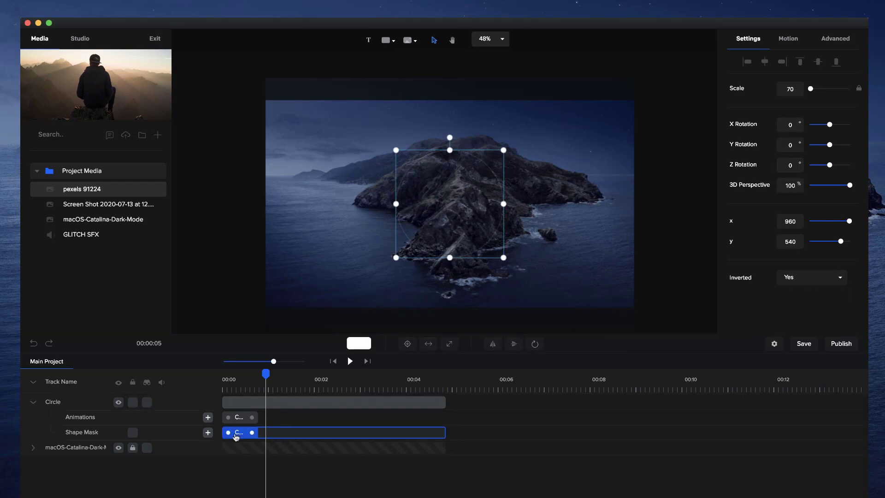
left_click_drag(236, 437, 256, 435)
left_click(223, 379)
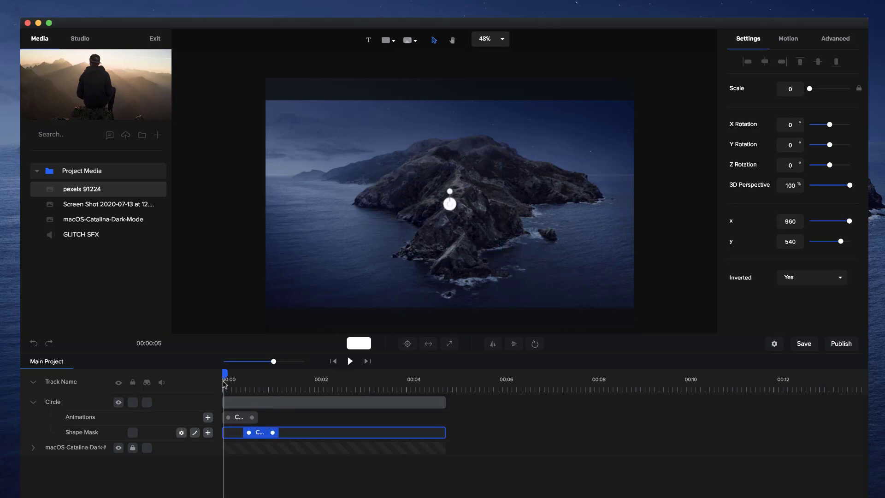
left_click_drag(225, 374, 296, 374)
left_click(223, 374)
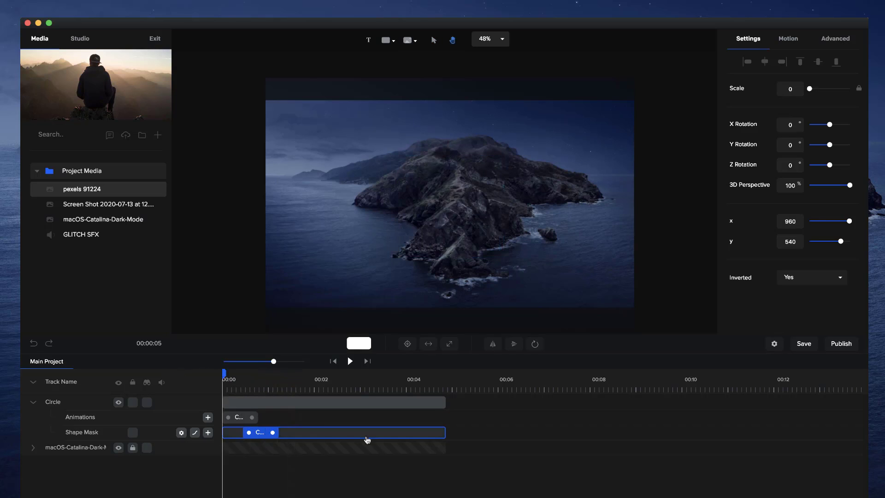
key("space")
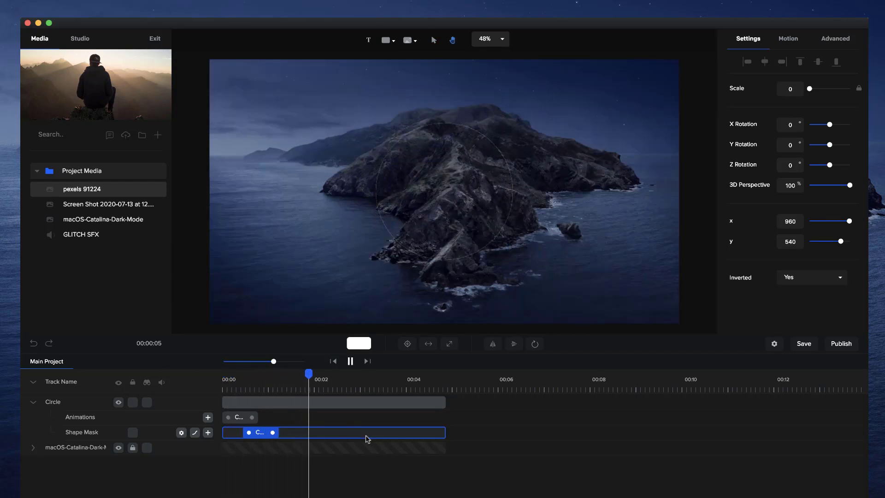
key("space")
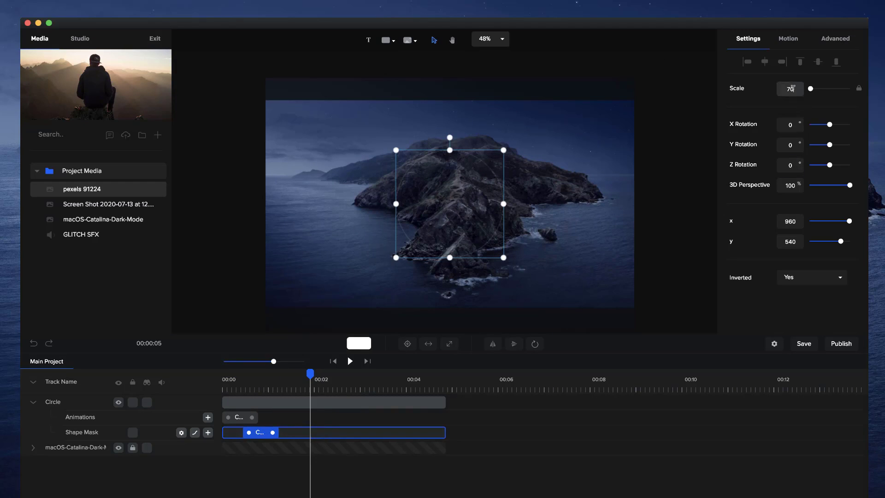
- Set the shape mask's scale to 71 to cover the circle's remaining outline, and play the animation from the start
left_click(791, 89)
key("BackSpace")
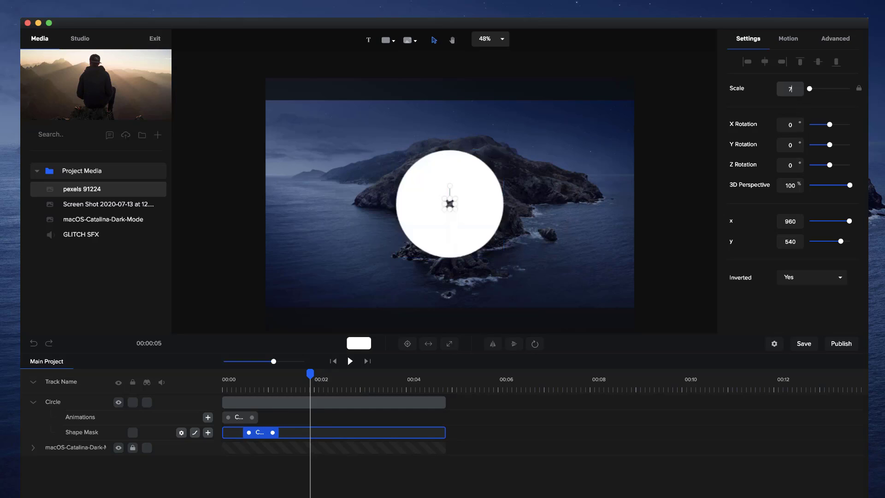
type("1")
key("Return")
left_click(687, 129)
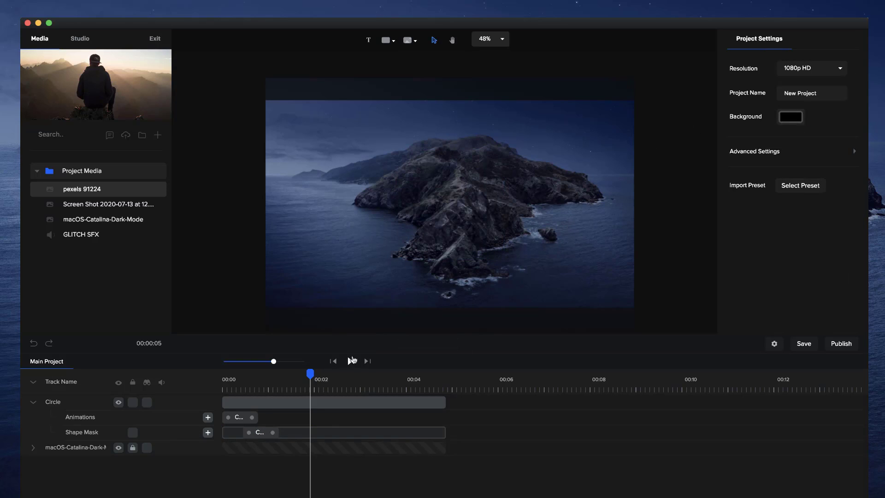
left_click(336, 362)
left_click(350, 362)
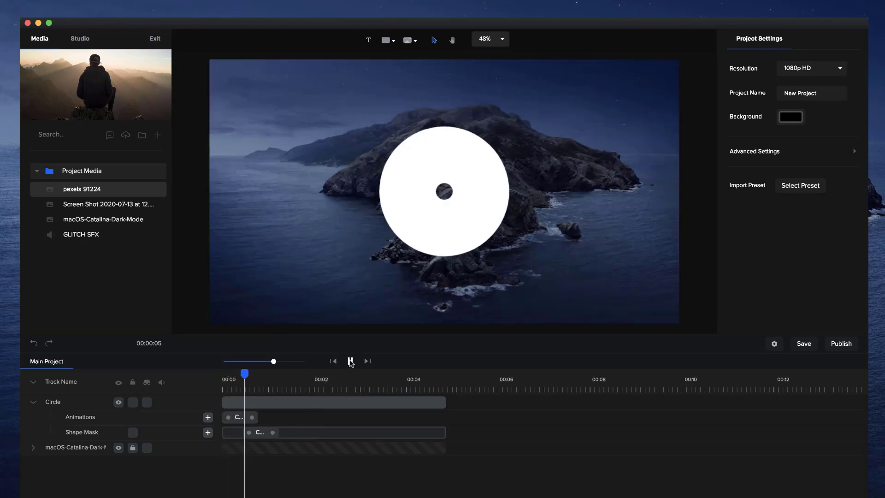
left_click(351, 361)
- Shorten the Circle's scale animation to about 0.6 seconds, and shorten the shape mask's animation, moving its start to about 0.3 seconds
left_click(253, 420)
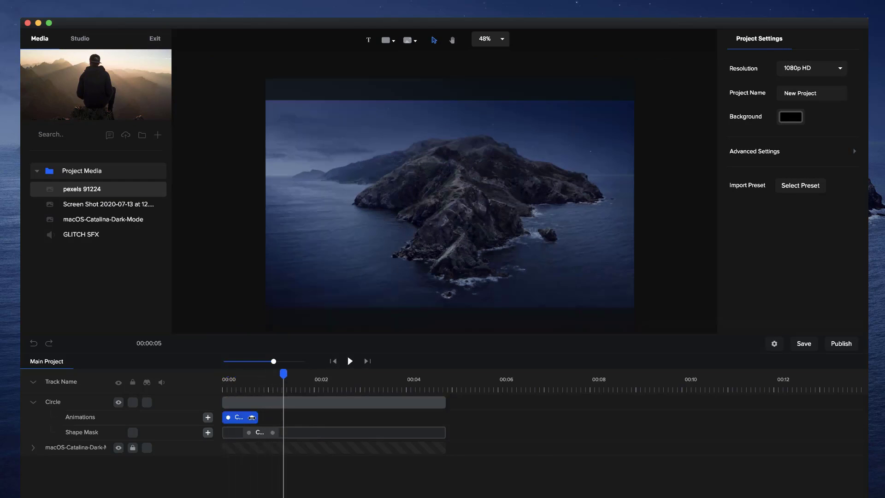
left_click(254, 433)
left_click_drag(259, 432, 250, 432)
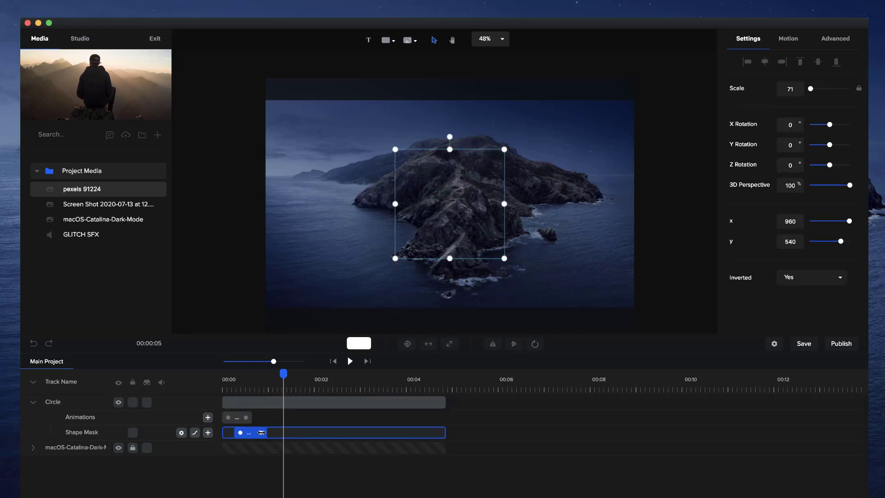
- Play the circle's shape mask animation from the start of the timeline
left_click(333, 361)
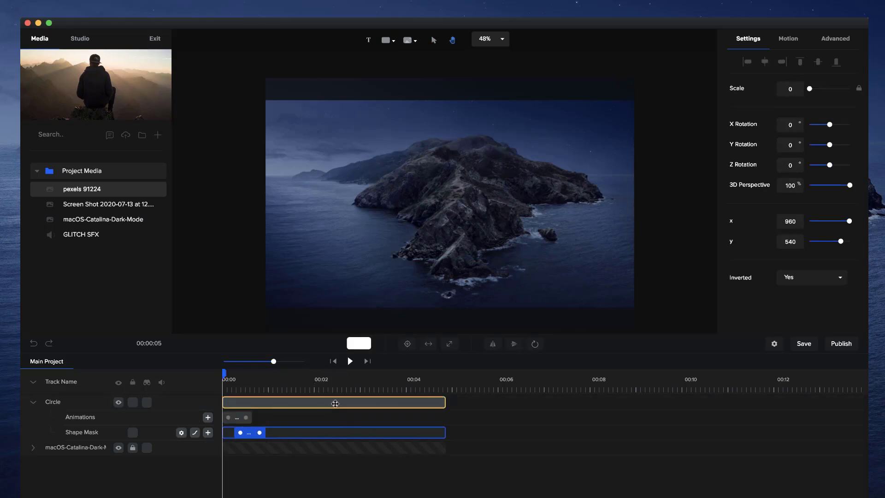
key("space")
key("space")
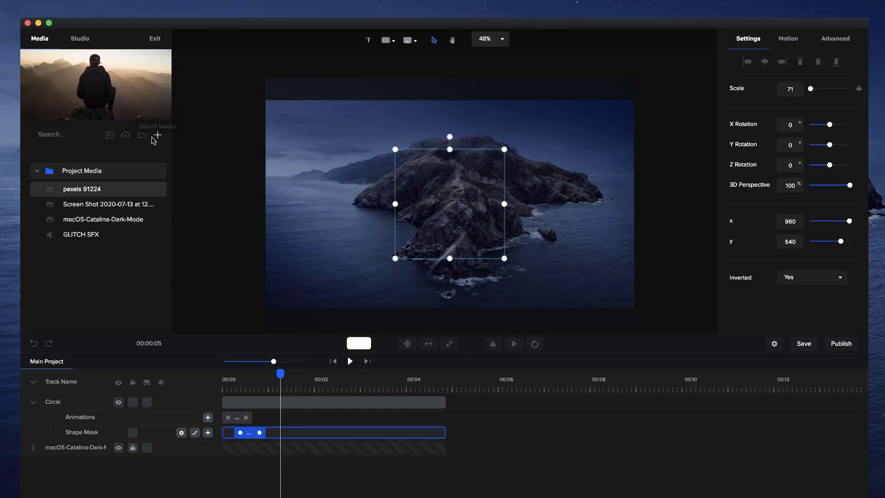
- Look over the stock media library and browse the languages offered for Text to Speech
left_click(125, 134)
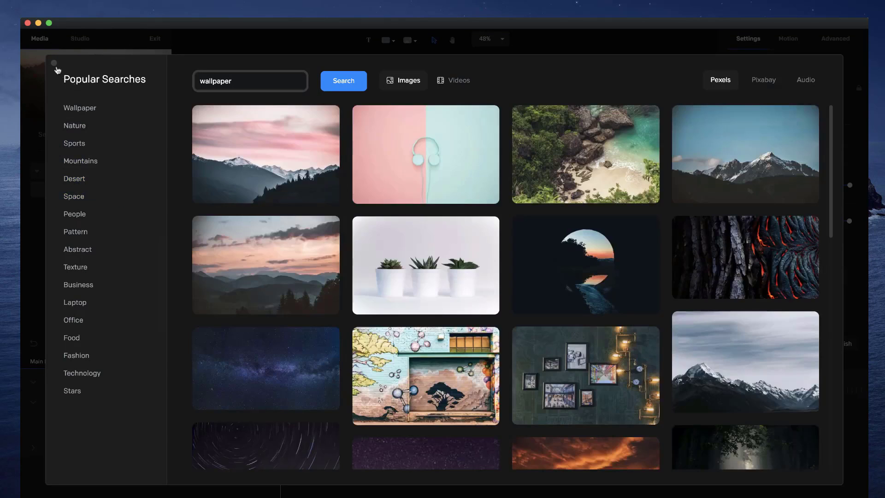
left_click(54, 63)
left_click(110, 135)
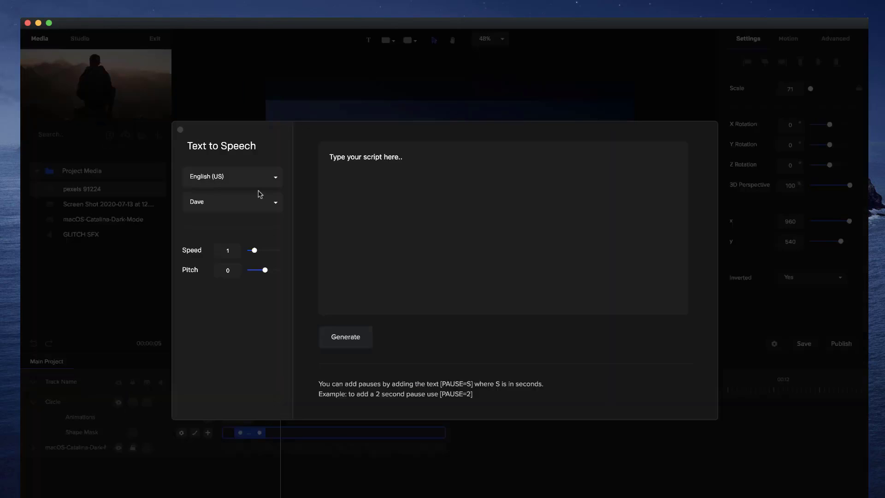
left_click(260, 177)
scroll(243, 235, "down", 5)
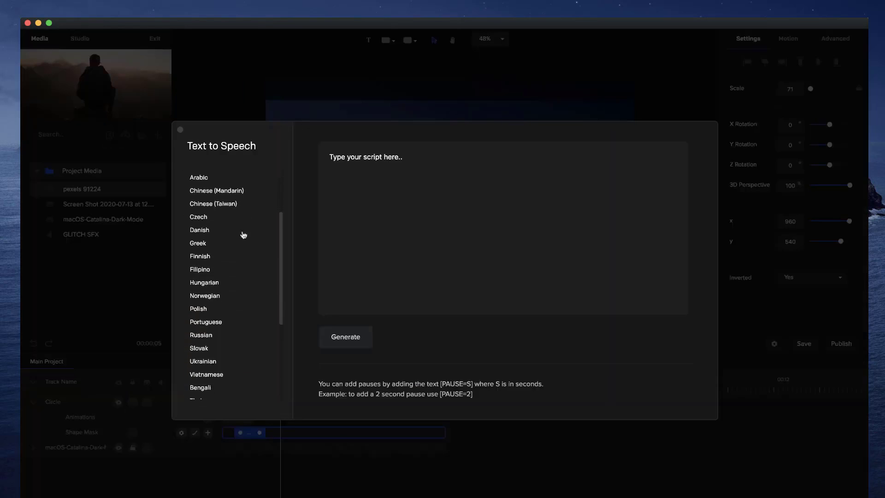
scroll(236, 249, "down", 3)
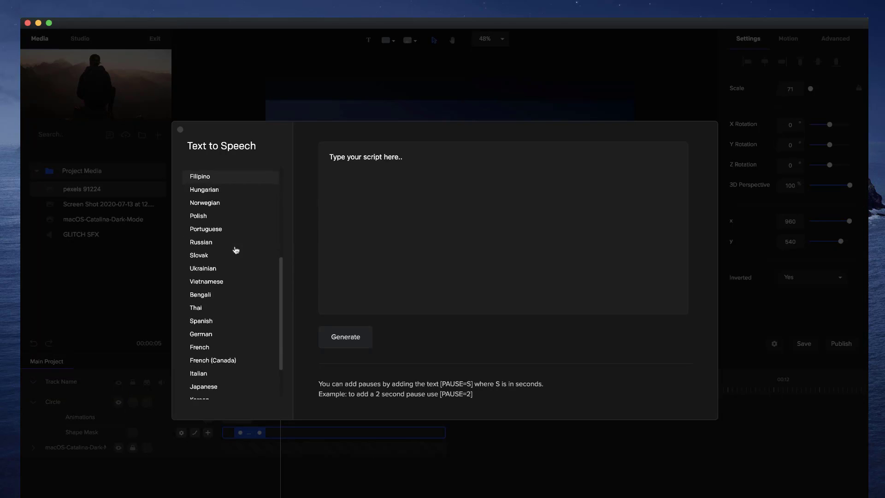
scroll(227, 331, "down", 2)
scroll(227, 332, "up", 10)
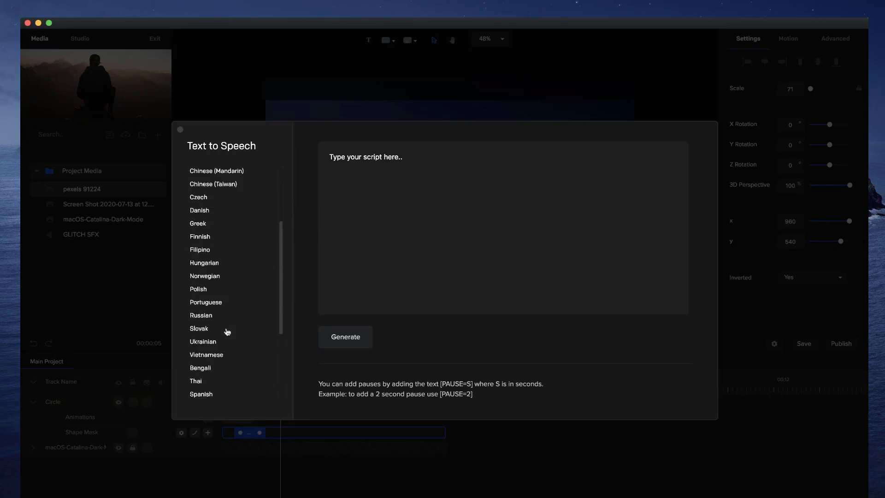
left_click(181, 133)
left_click(180, 129)
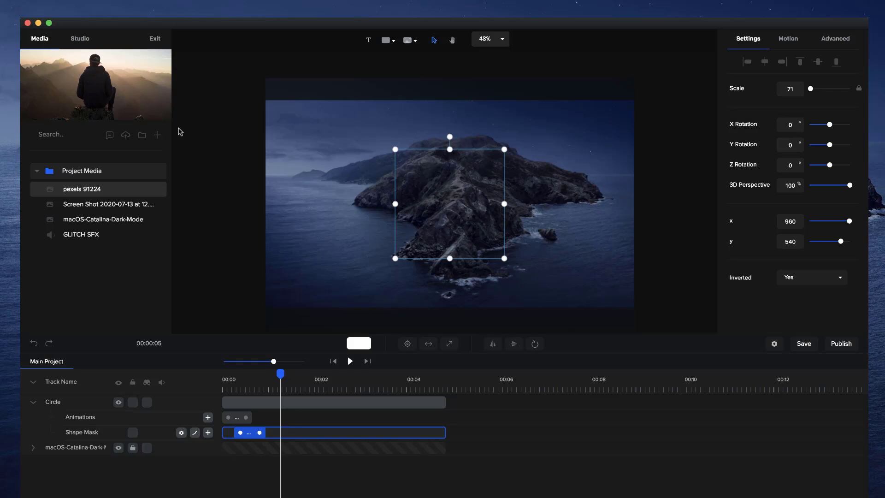
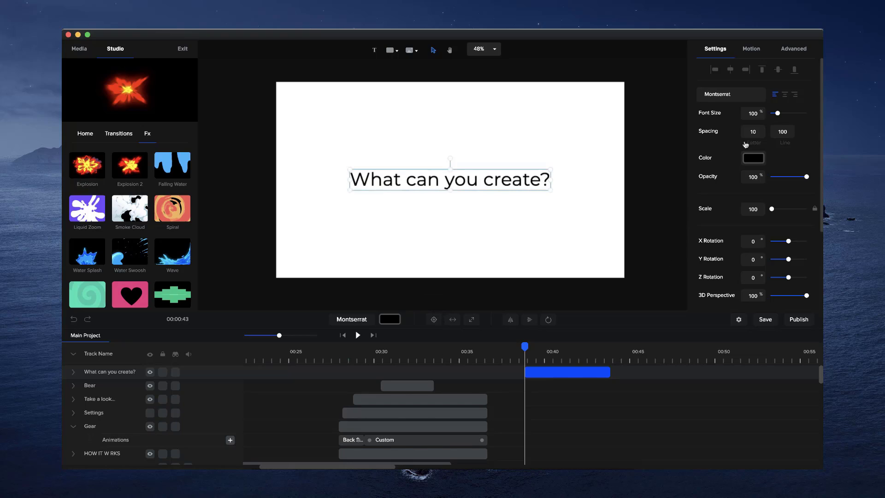
- Apply the Back Slide Top entrance motion to the "What can you create?" text and preview it
left_click(758, 52)
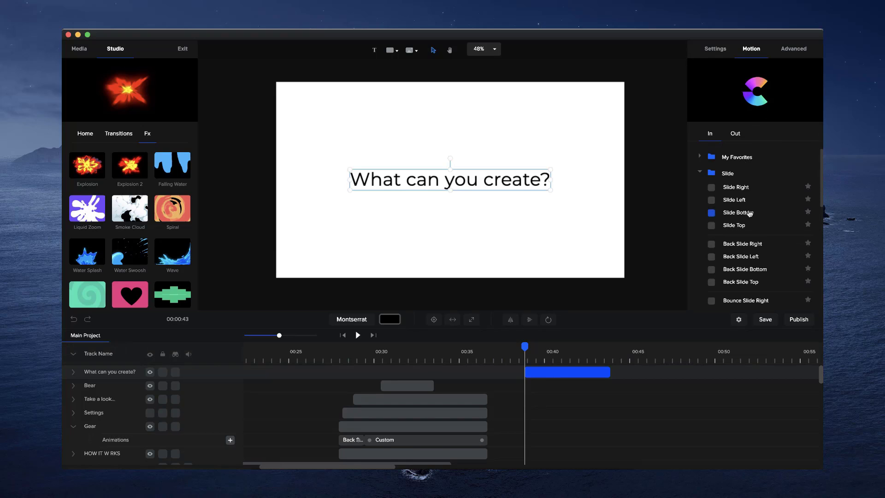
scroll(750, 217, "down", 2)
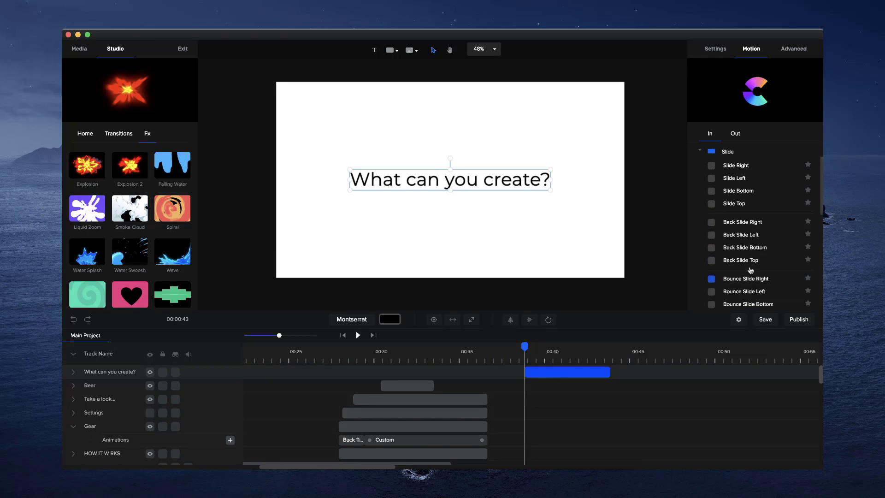
left_click(712, 261)
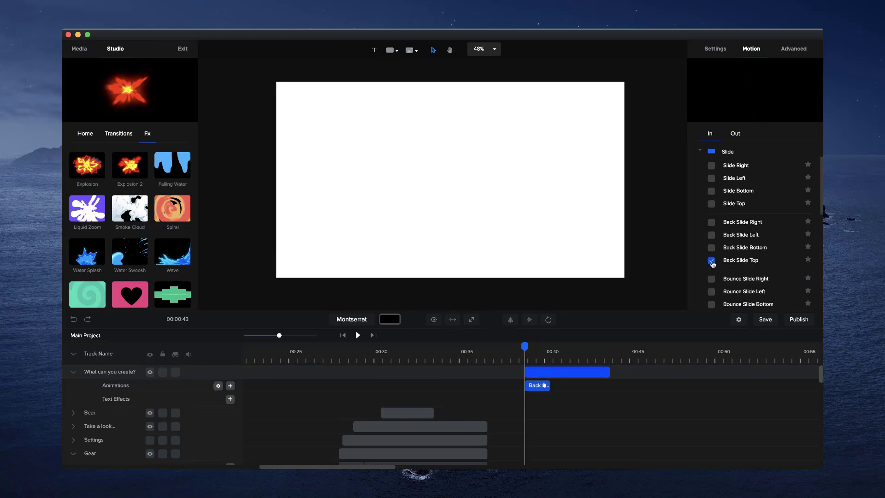
left_click(358, 335)
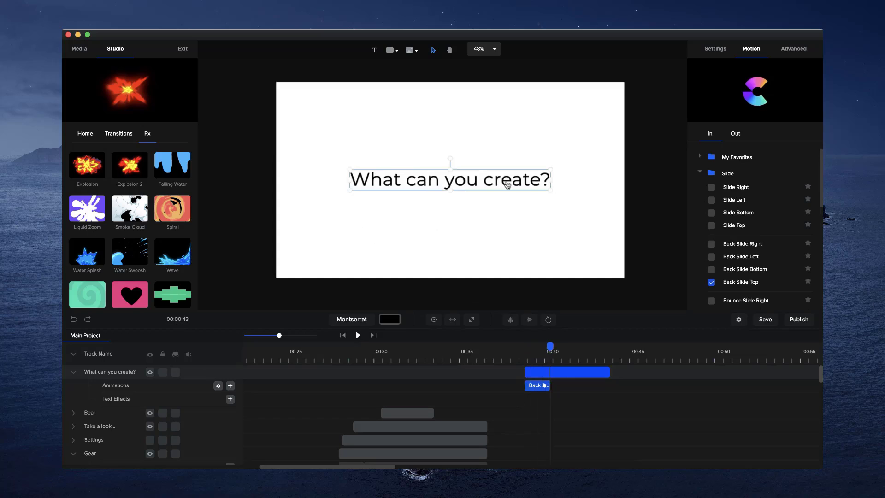
- Set the entrance motion's text animation to Words and preview it from the start of the text clip
left_click(218, 387)
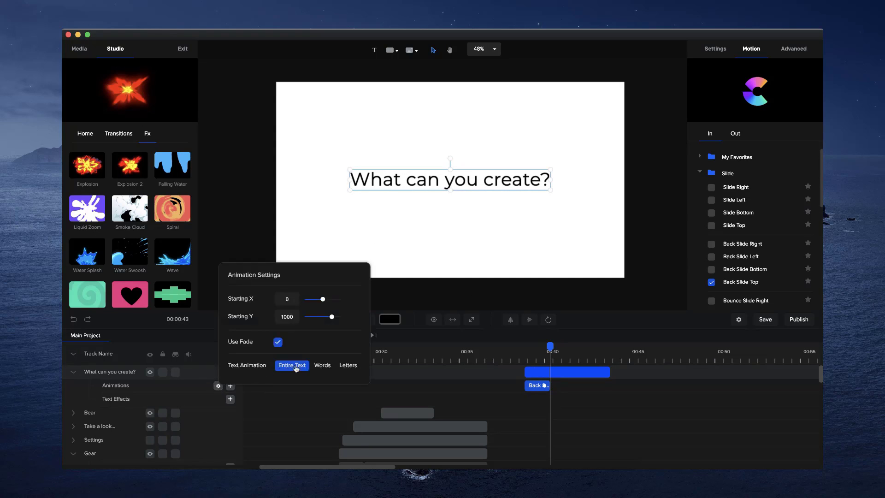
left_click(327, 372)
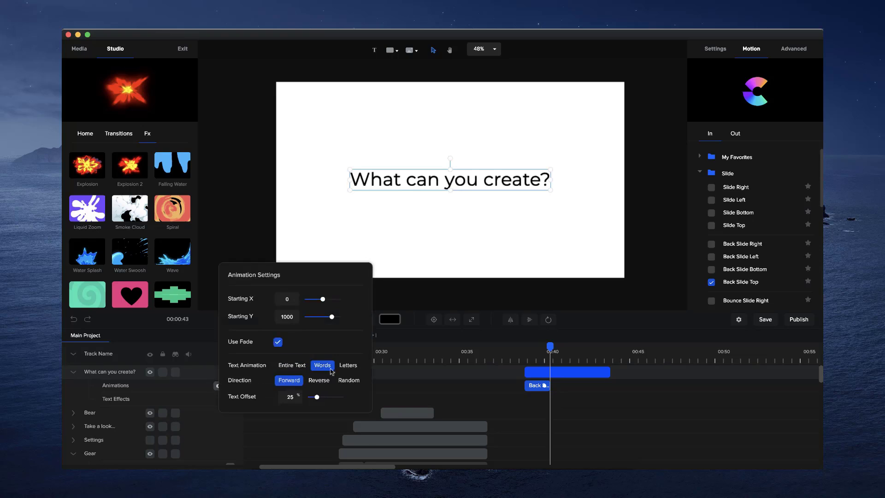
left_click(522, 359)
key("space")
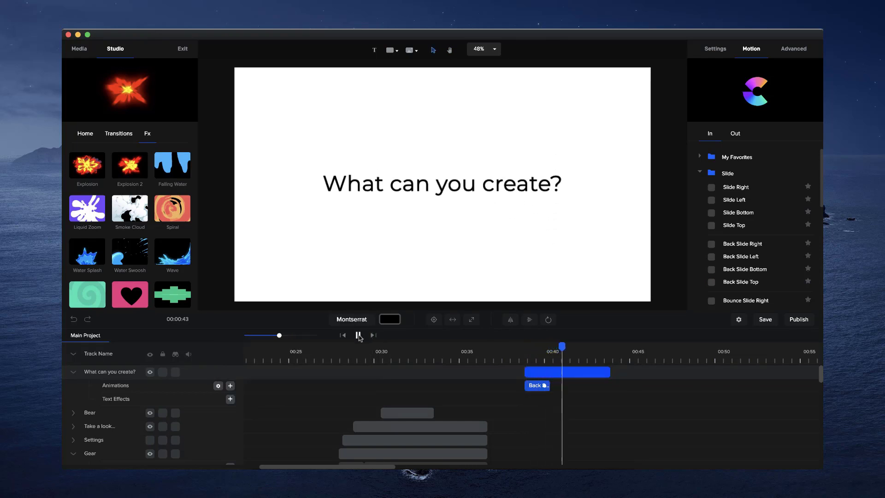
key("space")
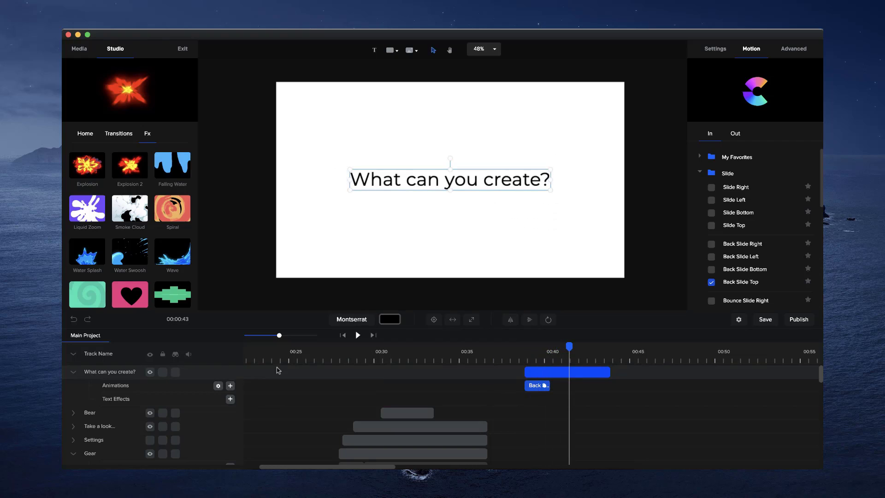
- Switch the entrance motion's text animation to Letters and preview it from the start of the text clip
left_click(218, 387)
left_click(351, 340)
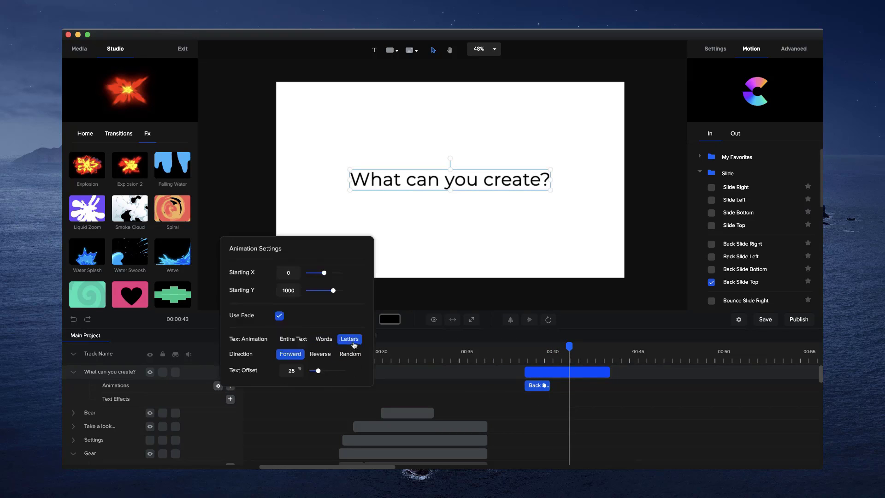
left_click(525, 356)
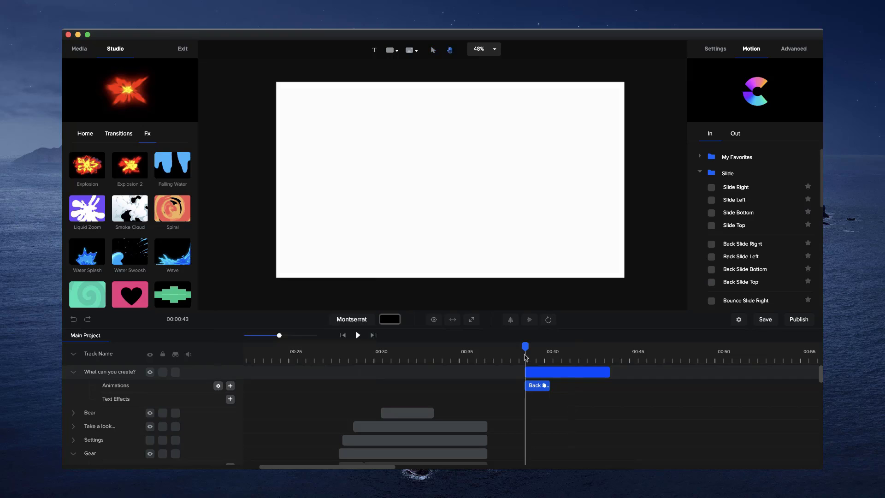
key("space")
key("space")
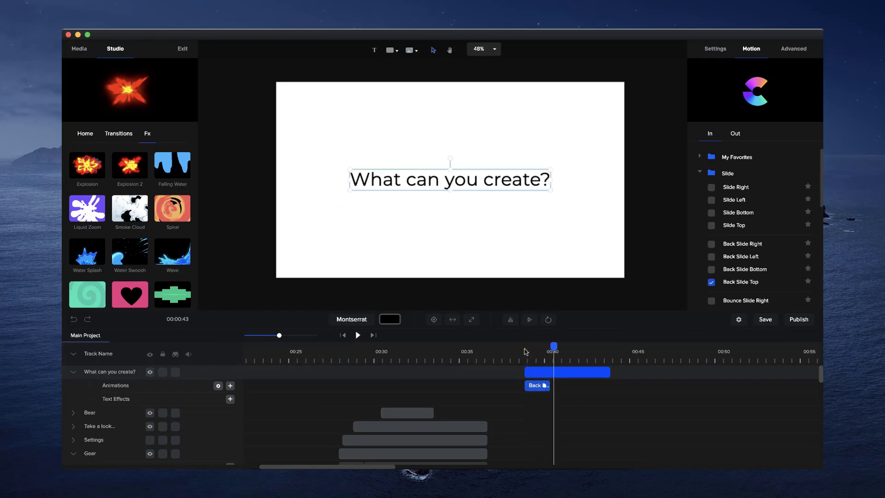
- Set the letter animation's text offset to 40% and its direction to Reverse, and preview the entrance
left_click(218, 386)
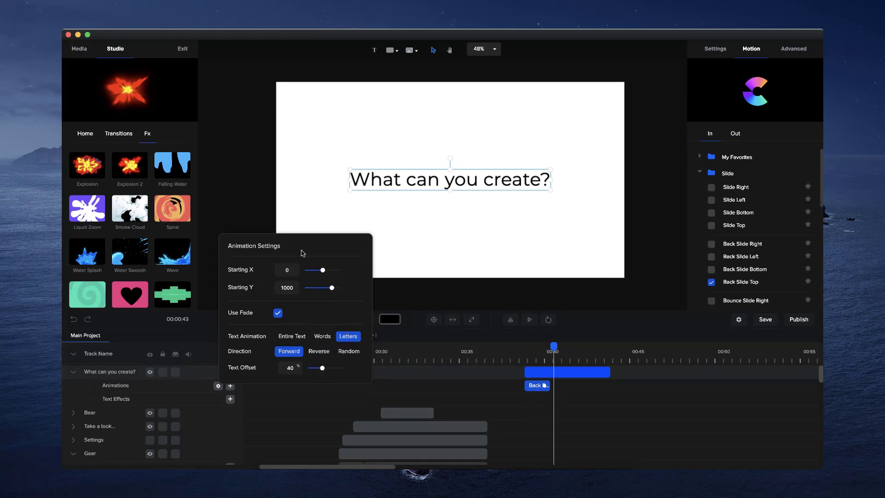
left_click(323, 354)
left_click(527, 356)
key("space")
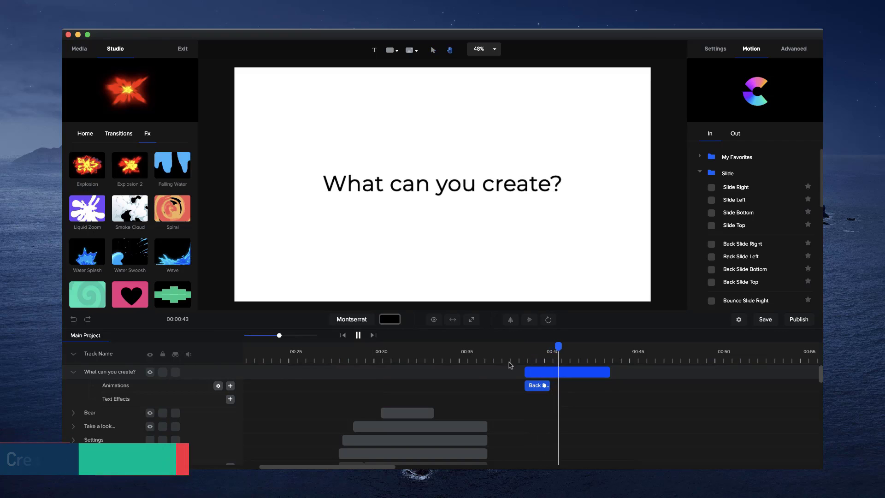
key("space")
- Change the letter animation's direction to Random and preview the entrance
left_click(218, 386)
left_click(349, 352)
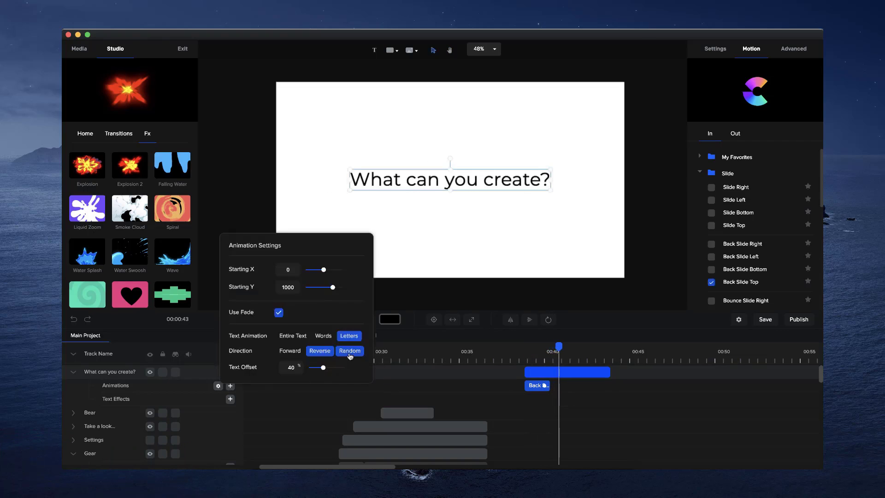
left_click(519, 354)
key("space")
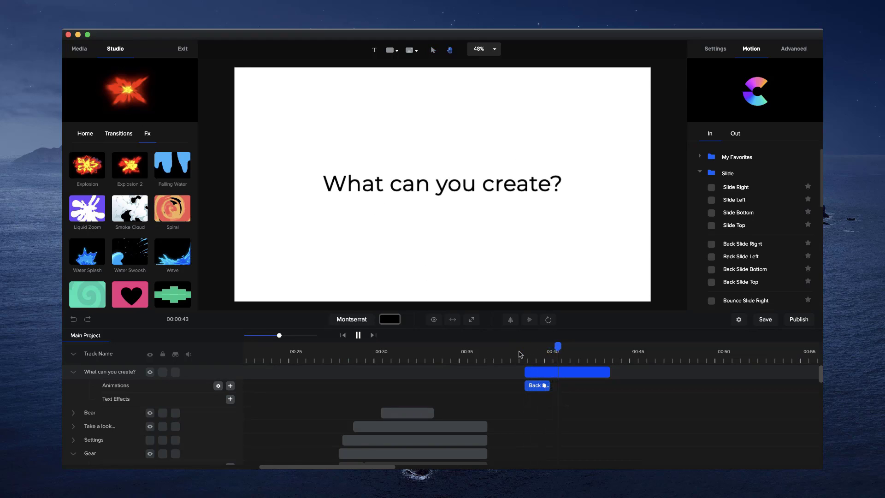
key("space")
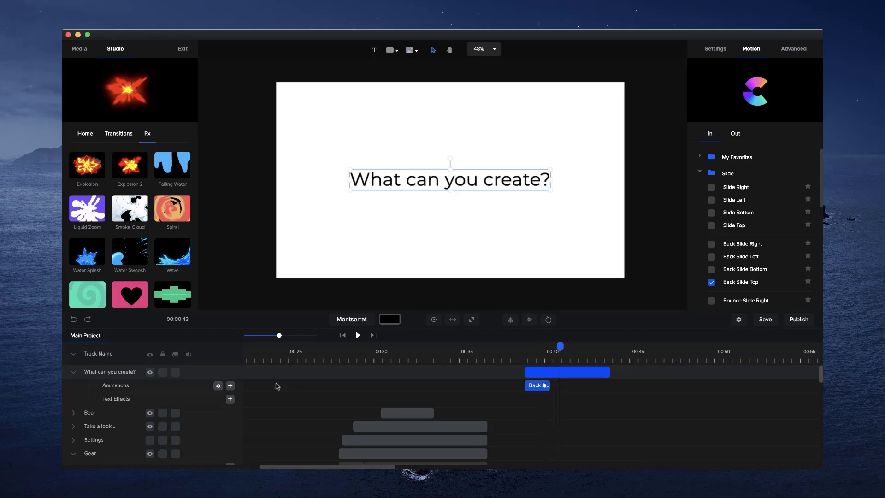
- Set the entrance direction to Reverse and apply the favourite exit motion Back Rotate & Slide Bottom to the text
left_click(218, 385)
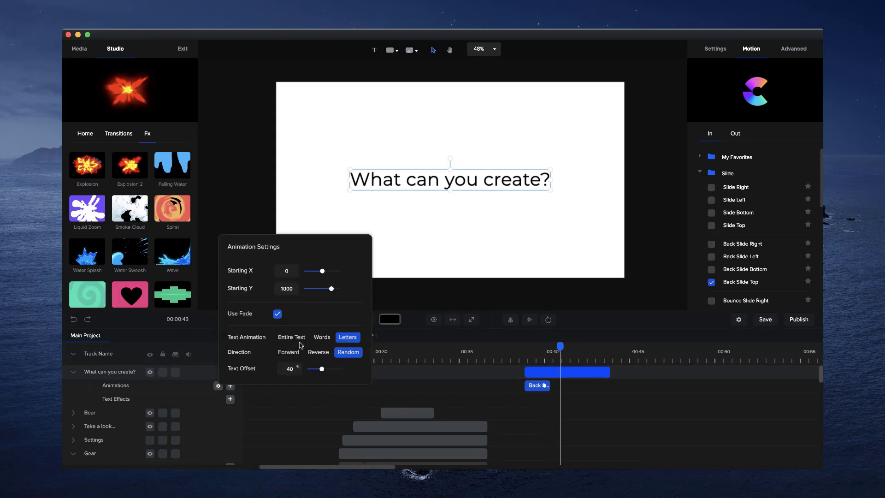
left_click(318, 352)
left_click(737, 135)
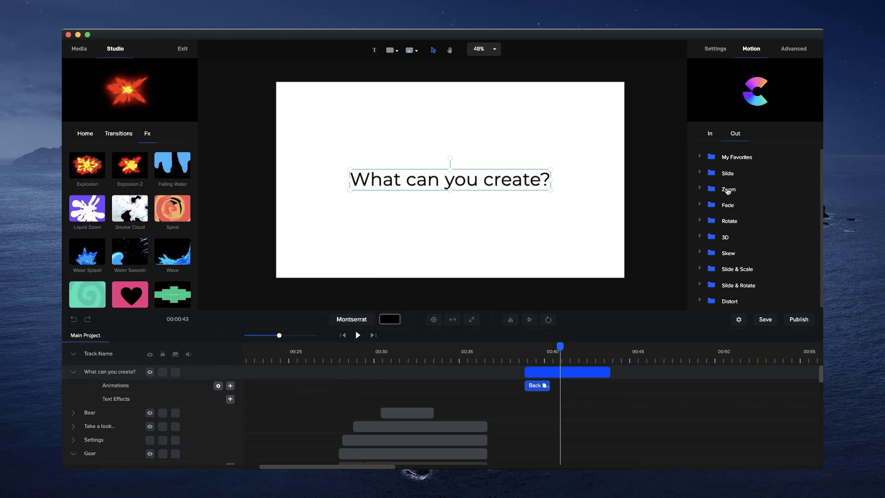
left_click(701, 158)
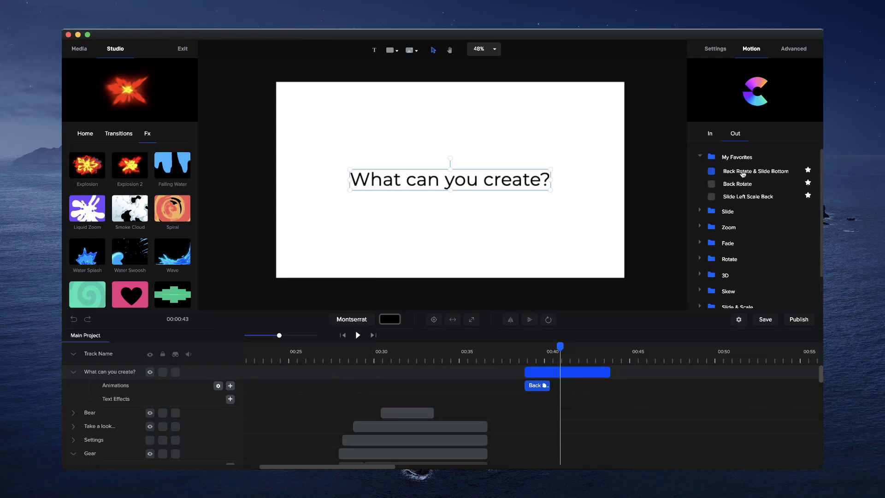
left_click(712, 173)
- Set the exit motion to animate by Letters in Random direction with a 51% text offset
left_click(591, 350)
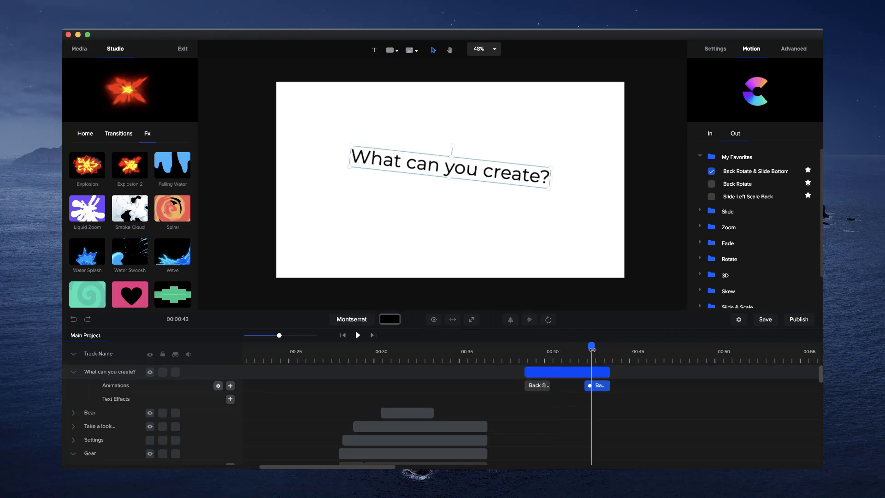
left_click(218, 386)
left_click(347, 366)
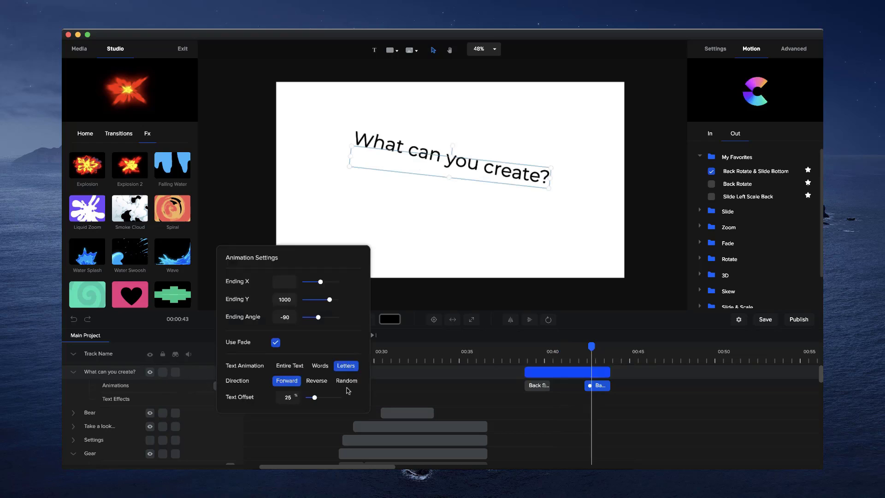
left_click(347, 382)
left_click_drag(314, 397, 323, 397)
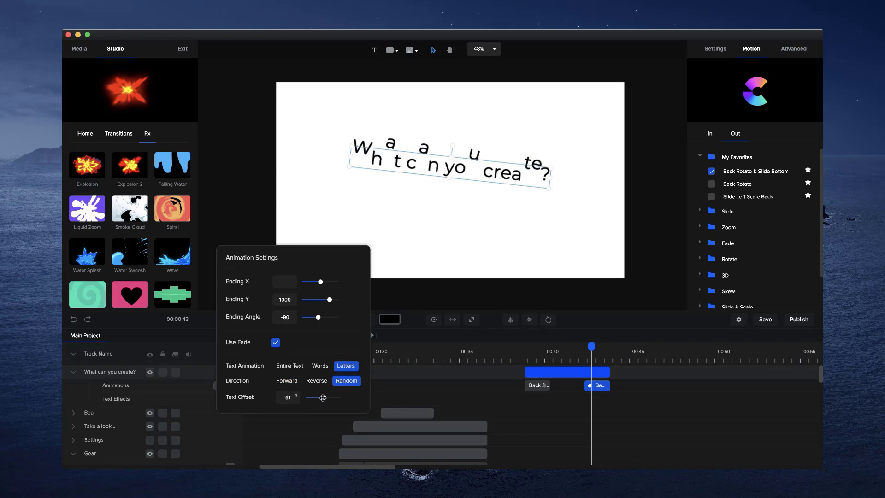
- Play and scrub through the exit animation at the end of the text clip
left_click(583, 357)
left_click(358, 335)
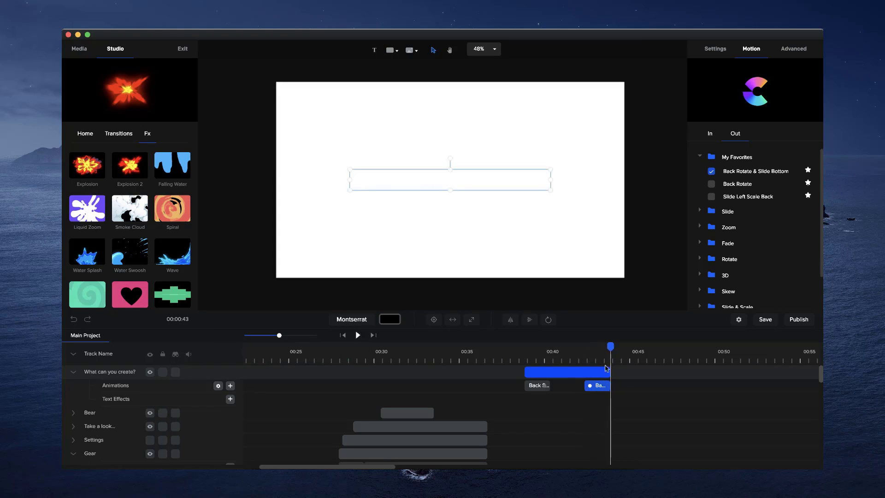
left_click(584, 349)
left_click_drag(585, 348, 607, 348)
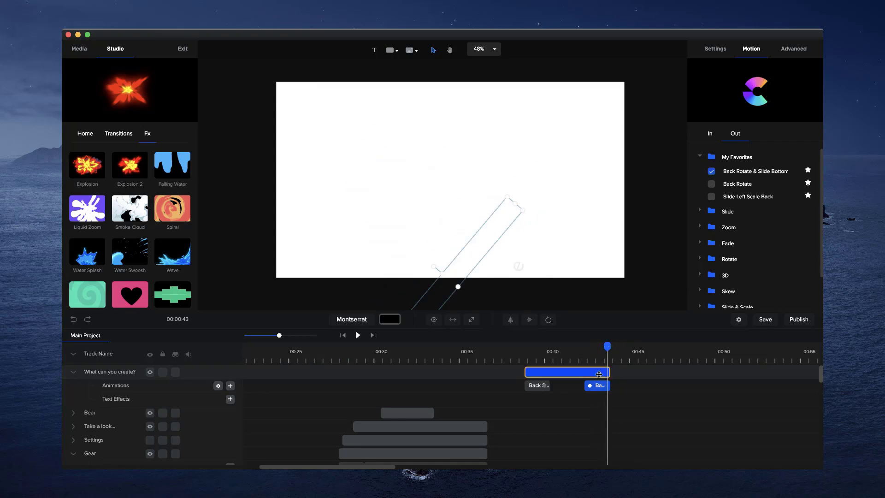
- Delete both the exit and the entrance animation from the "What can you create?" text
right_click(596, 385)
left_click(614, 423)
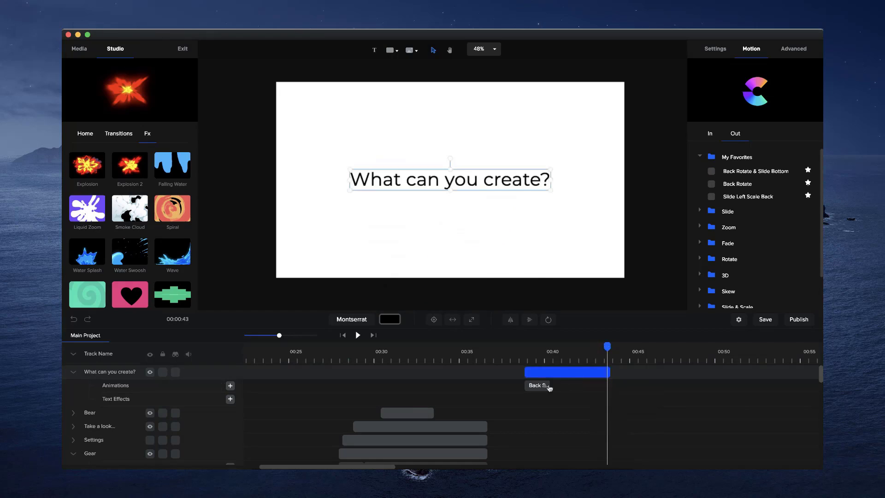
right_click(544, 387)
left_click(560, 422)
- Add a custom animation with Position, Scale, Rotation and Text Spacing enabled and align it with the start of the "What can you create?" clip
left_click(527, 358)
left_click(230, 385)
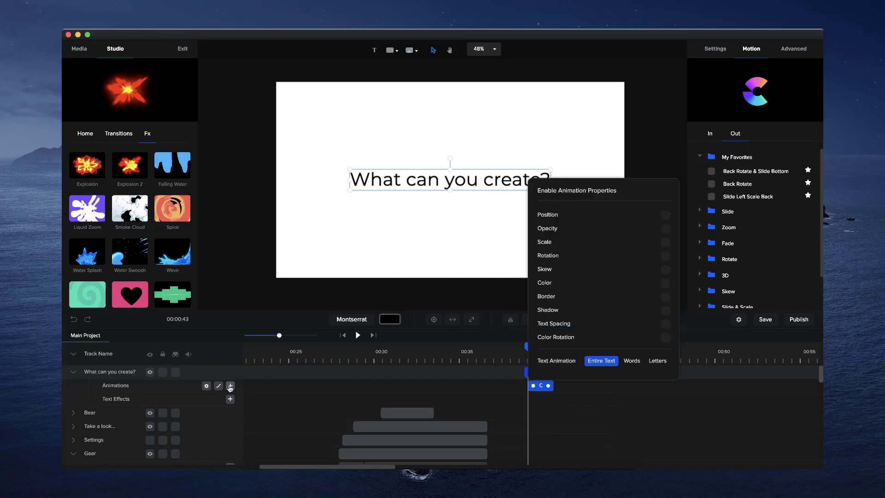
left_click(665, 216)
left_click(666, 242)
left_click(666, 256)
left_click(665, 297)
left_click(665, 296)
left_click(665, 324)
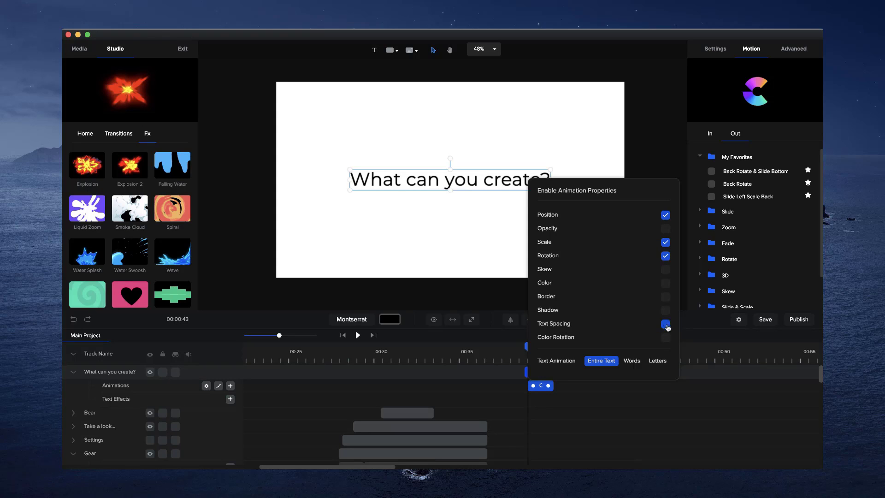
left_click(598, 411)
left_click_drag(539, 387, 534, 390)
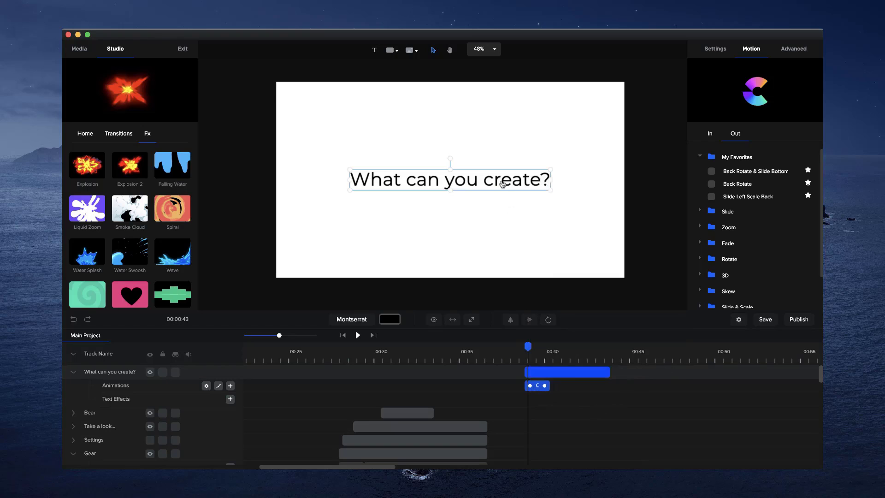
- Place the text below the canvas at the animation's start and center it on the canvas at the animation's end
left_click_drag(502, 184, 509, 298)
left_click(554, 355)
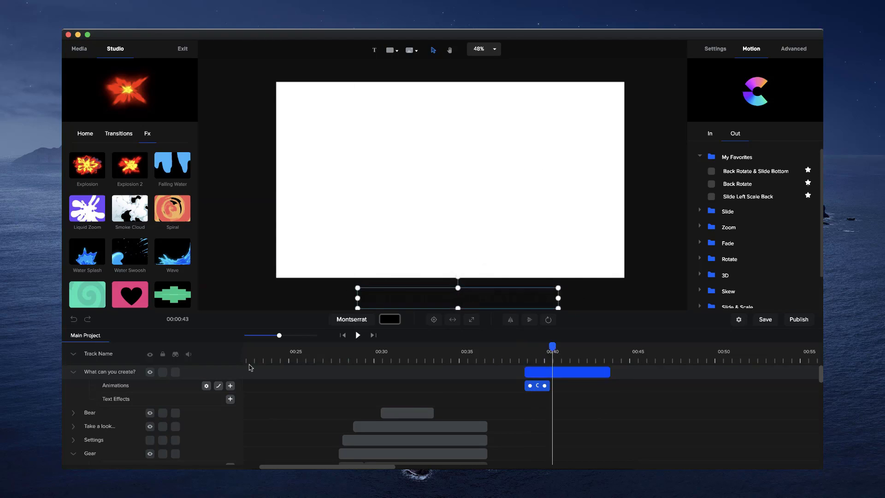
left_click(434, 319)
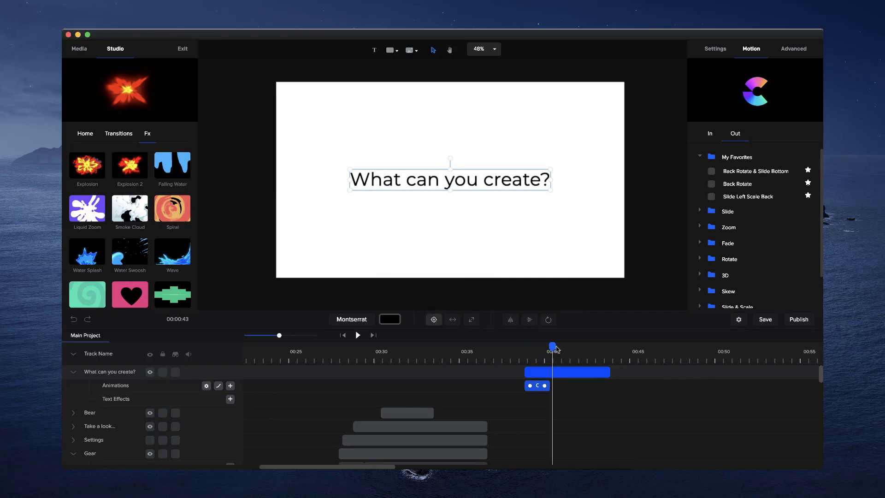
- Tilt the off-canvas text counterclockwise at the animation's start, keep the animation at the clip's start, and scrub through it
left_click_drag(553, 347, 527, 349)
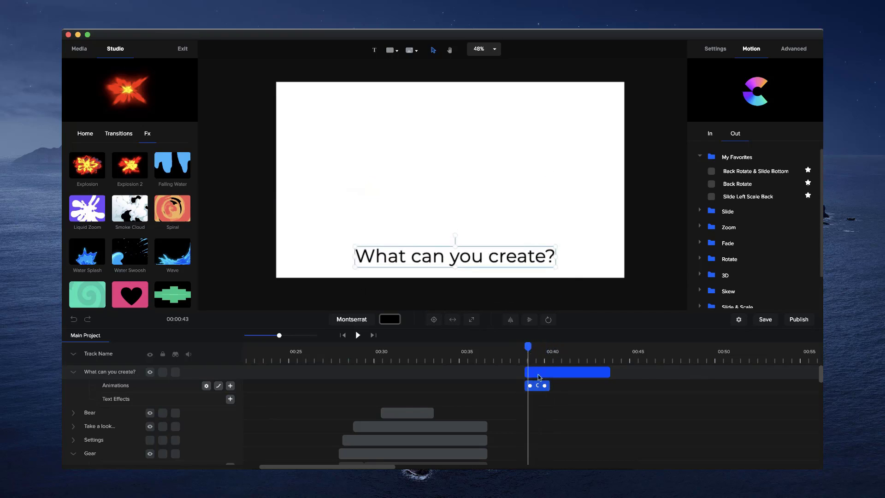
left_click_drag(542, 387, 548, 388)
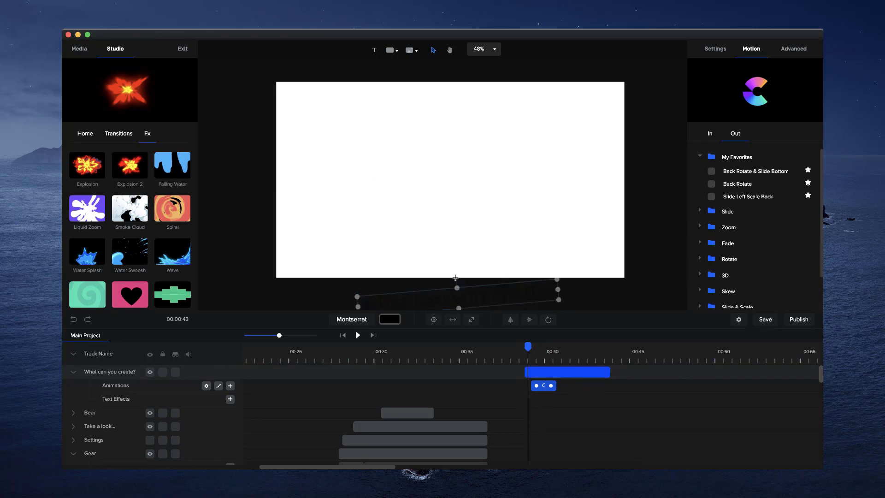
left_click_drag(450, 278, 535, 305)
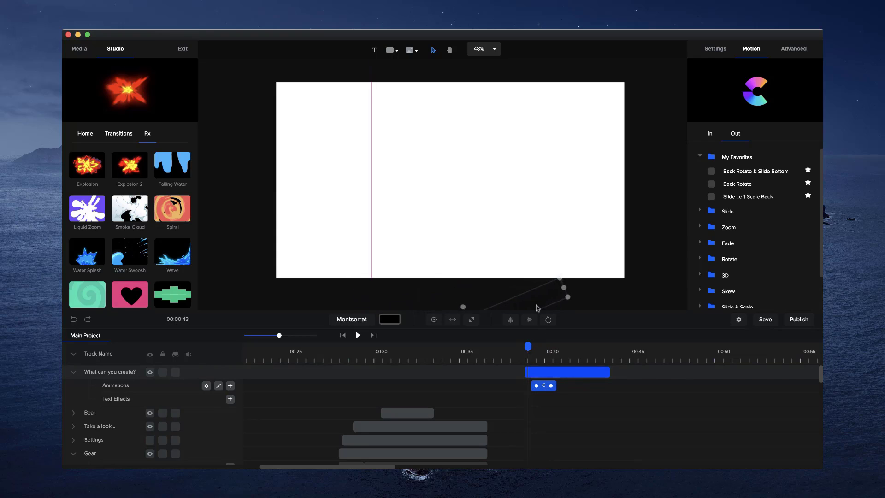
left_click_drag(548, 379, 541, 379)
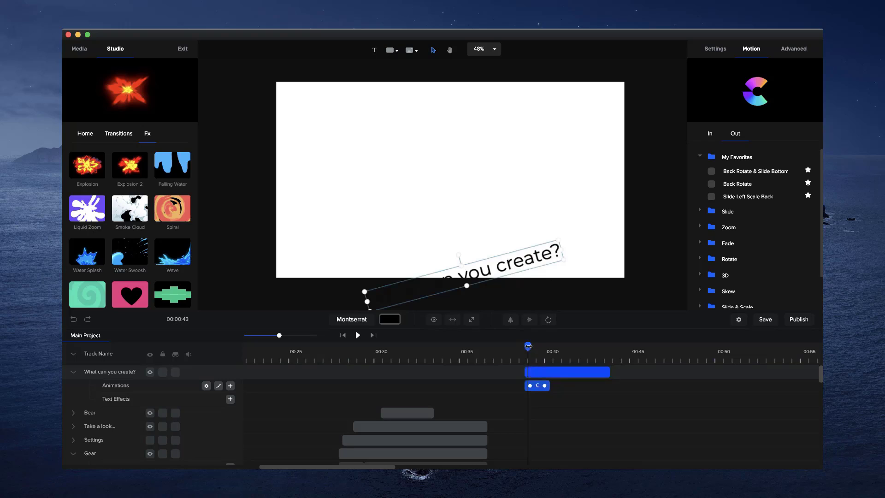
left_click_drag(528, 345, 558, 346)
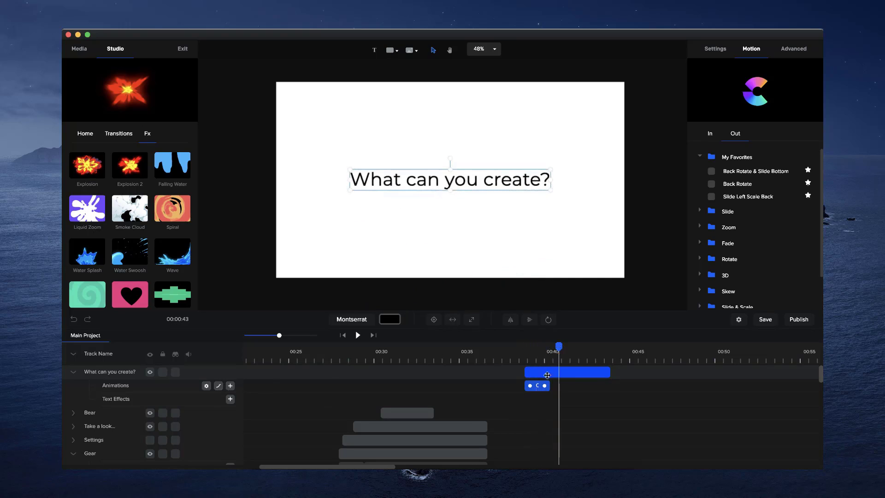
- Browse the Out easing options available for the custom animation
left_click(219, 386)
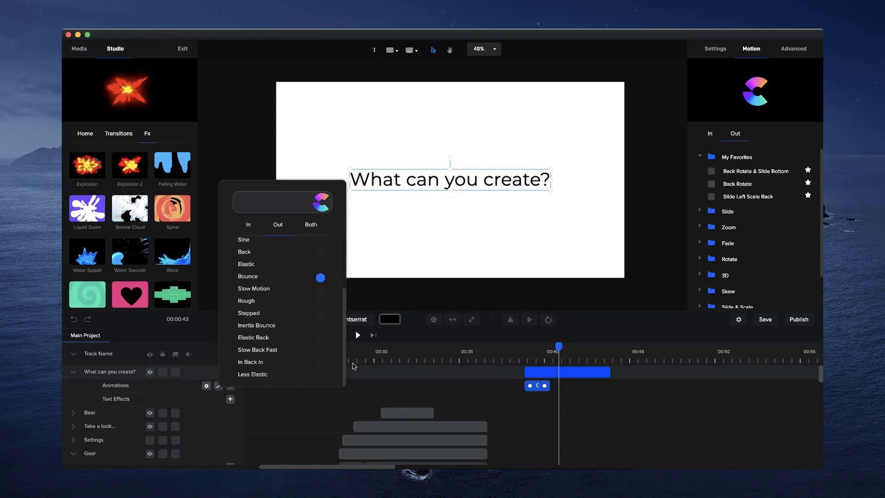
scroll(295, 293, "up", 3)
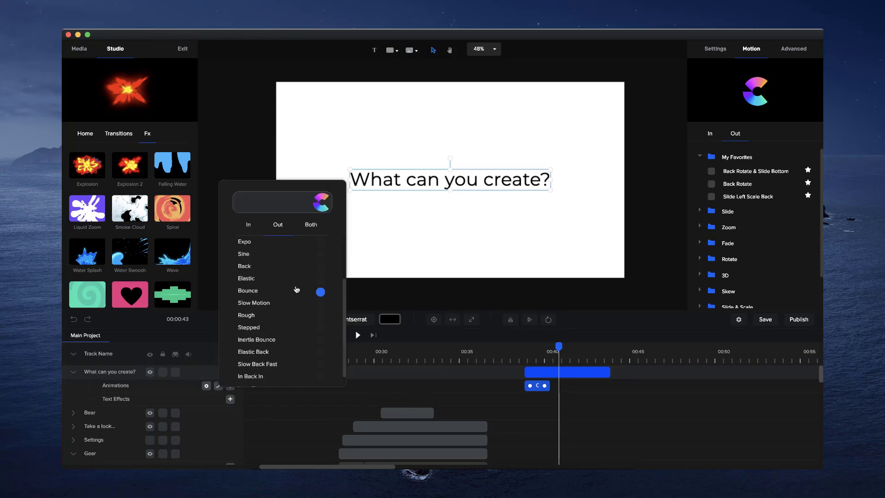
scroll(295, 293, "up", 1)
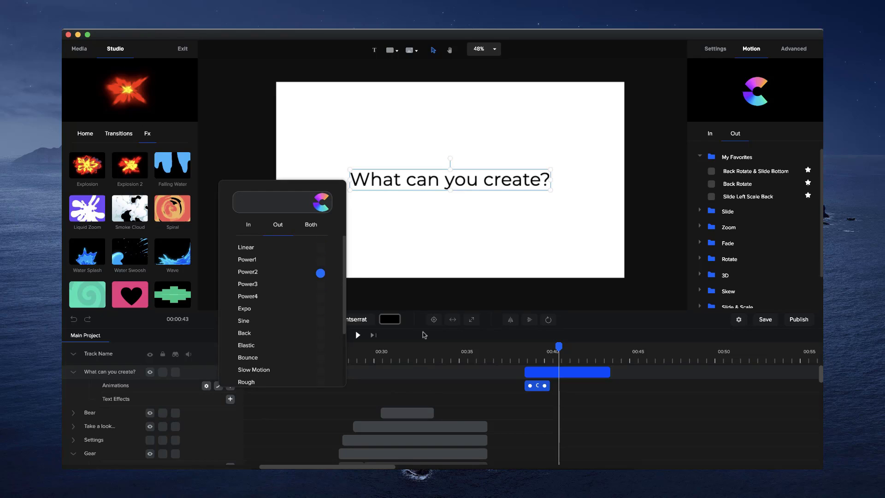
left_click(453, 388)
- Set the custom animation to animate by Words and play it from the start of the text clip
left_click(206, 386)
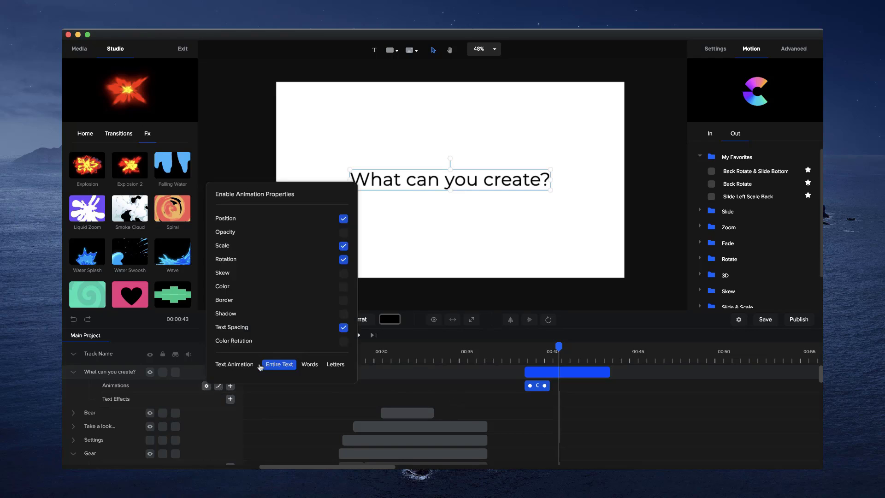
left_click(310, 365)
left_click(302, 417)
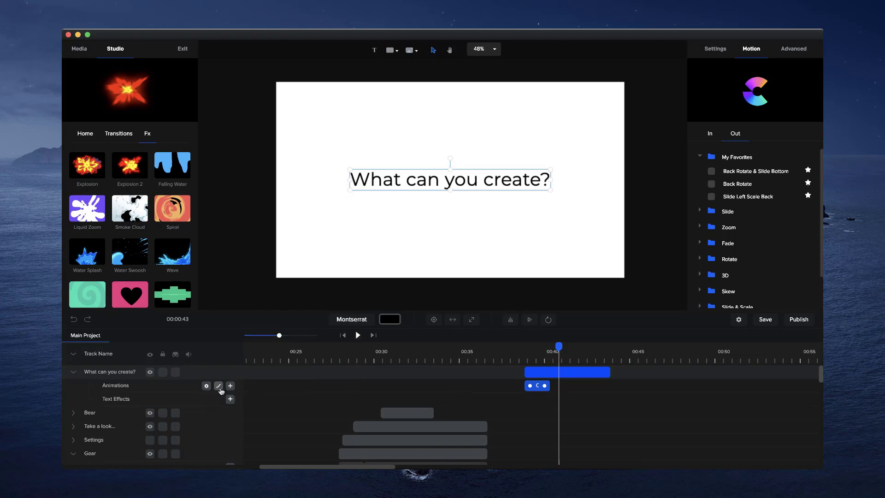
left_click(526, 360)
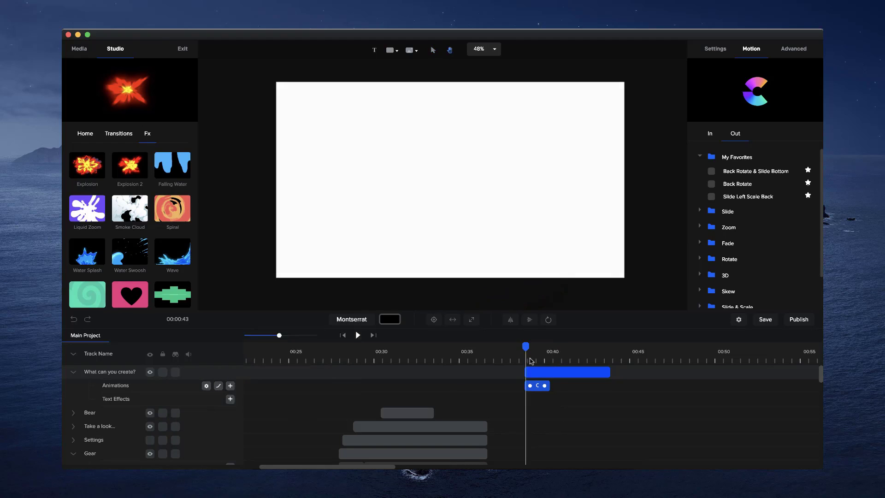
key("space")
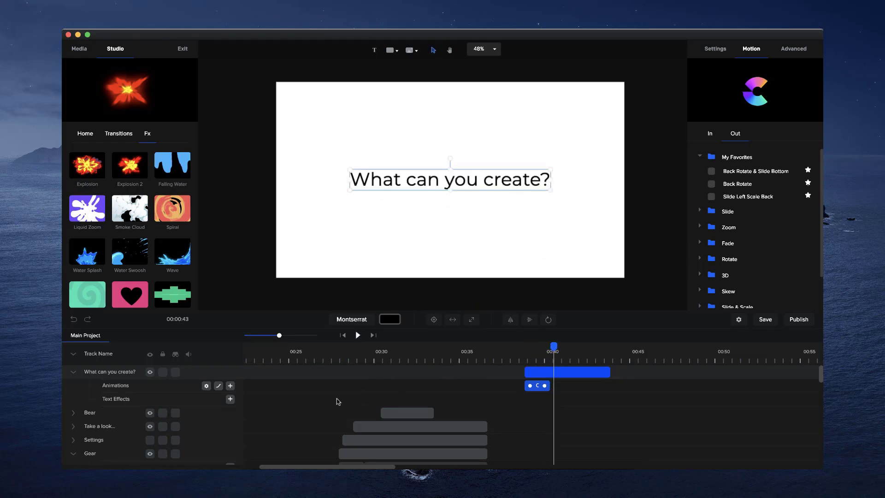
- Try the Back and Elastic easings on the word-by-word animation, previewing the motion
left_click(215, 389)
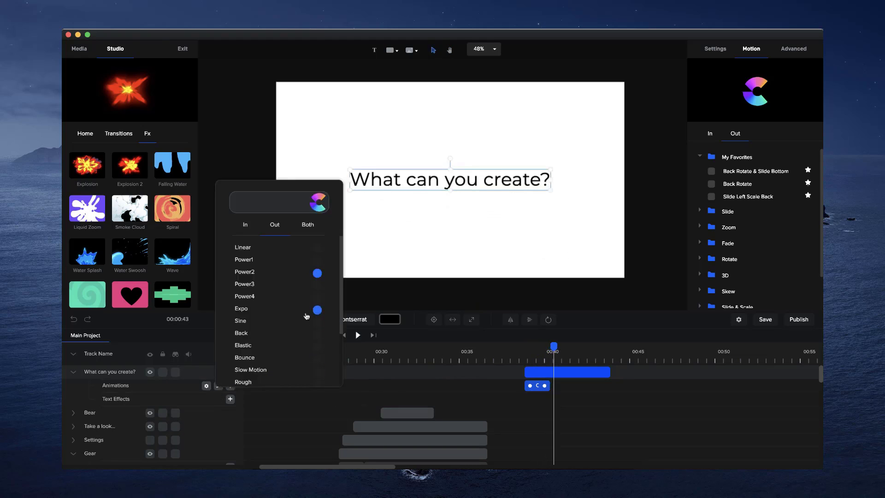
left_click(317, 332)
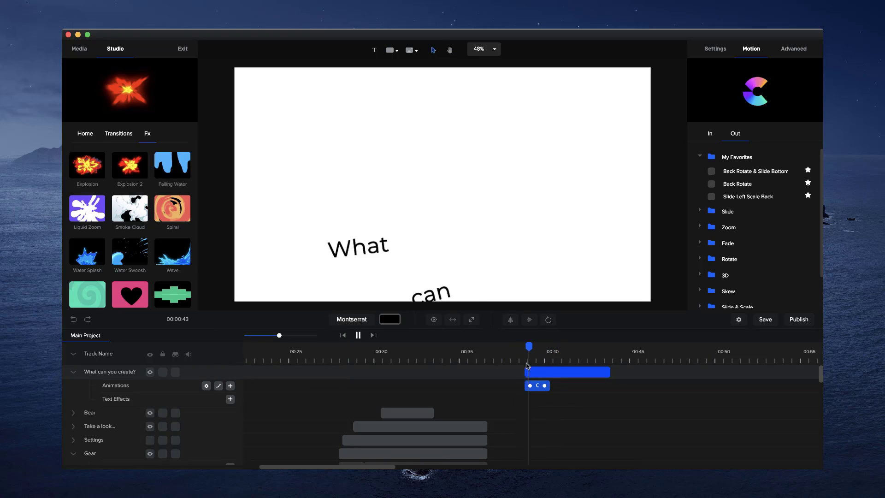
left_click(218, 385)
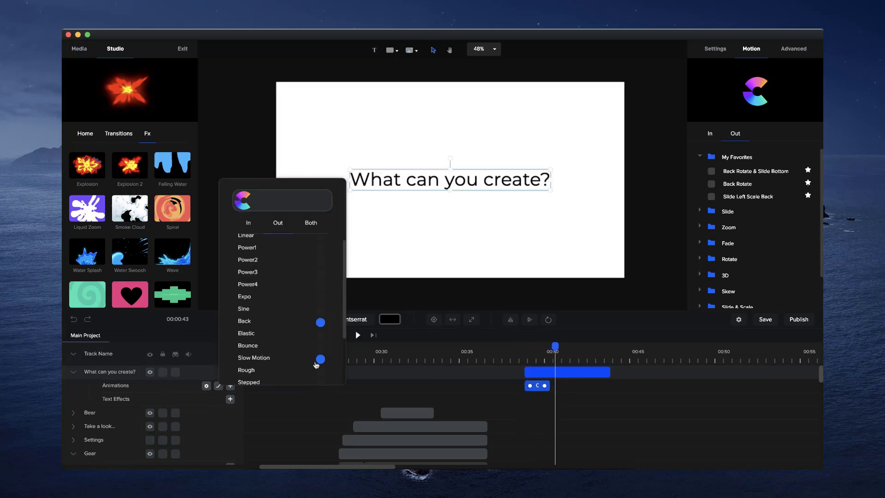
left_click(315, 334)
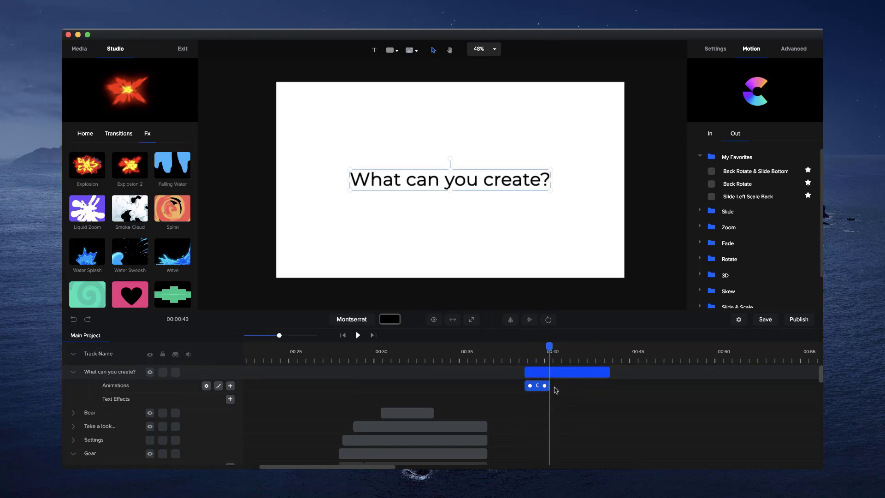
left_click(218, 387)
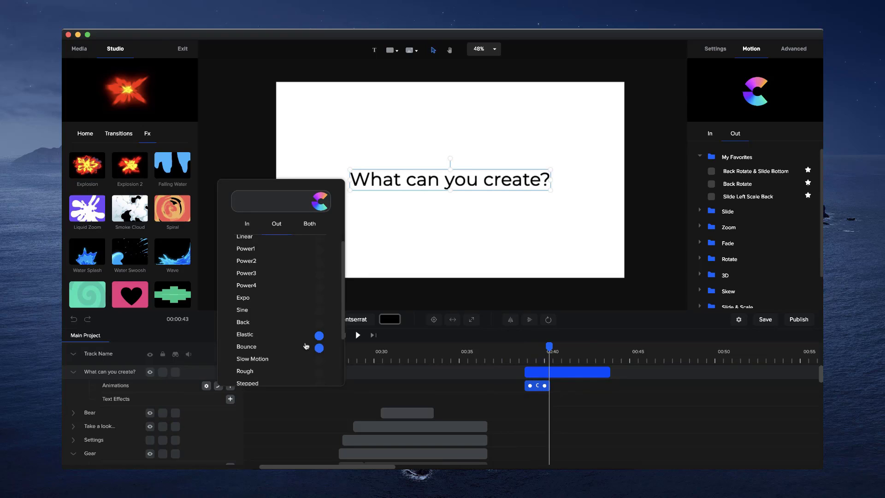
- Set the custom animation to animate by Letters and play it from the start of the text clip
left_click(206, 385)
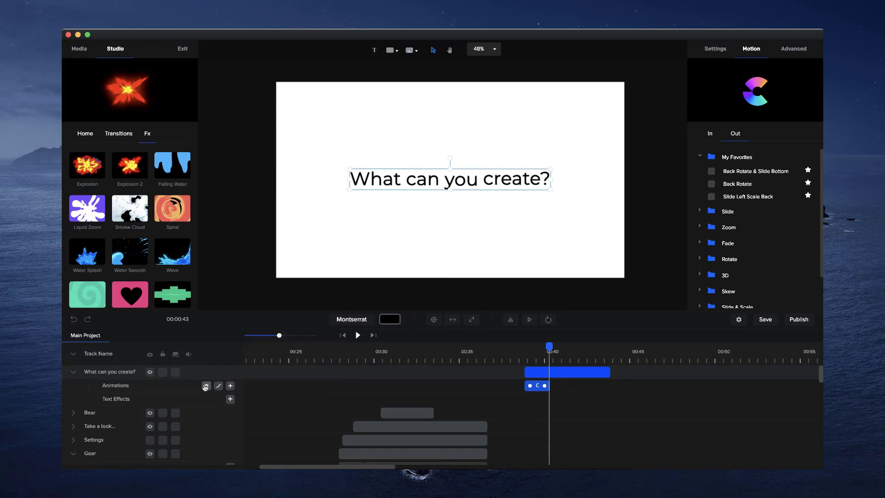
left_click(328, 339)
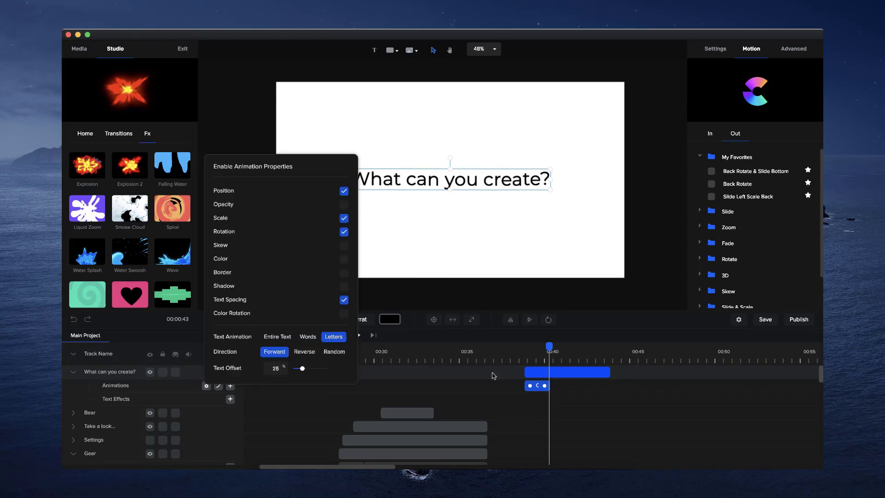
left_click(528, 358)
key("space")
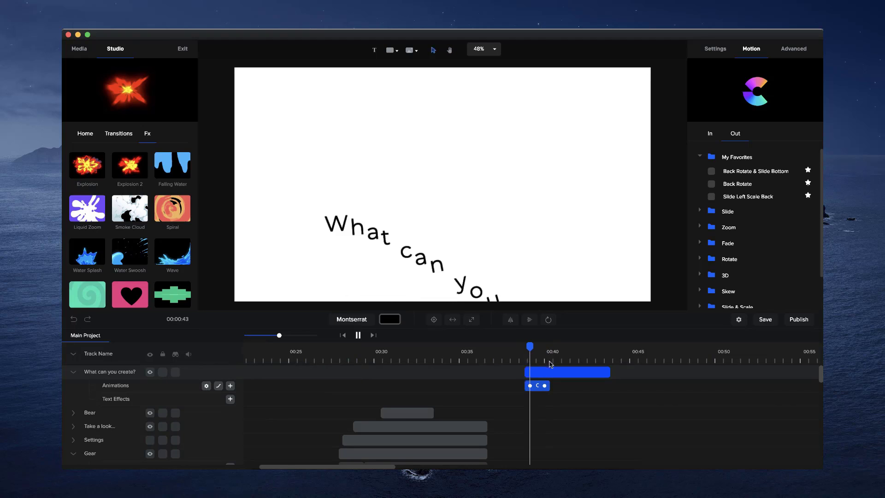
key("space")
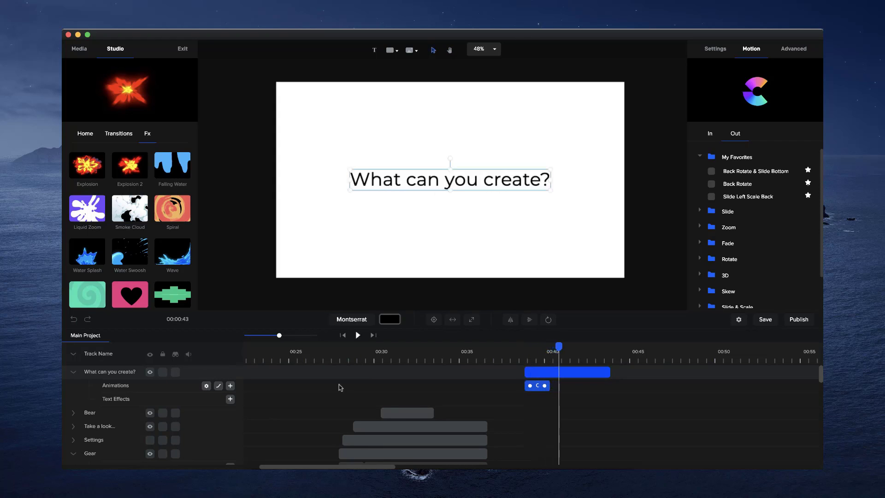
- Set the custom animation's easing to Elastic and lengthen the animation by extending its end on the timeline
left_click(219, 386)
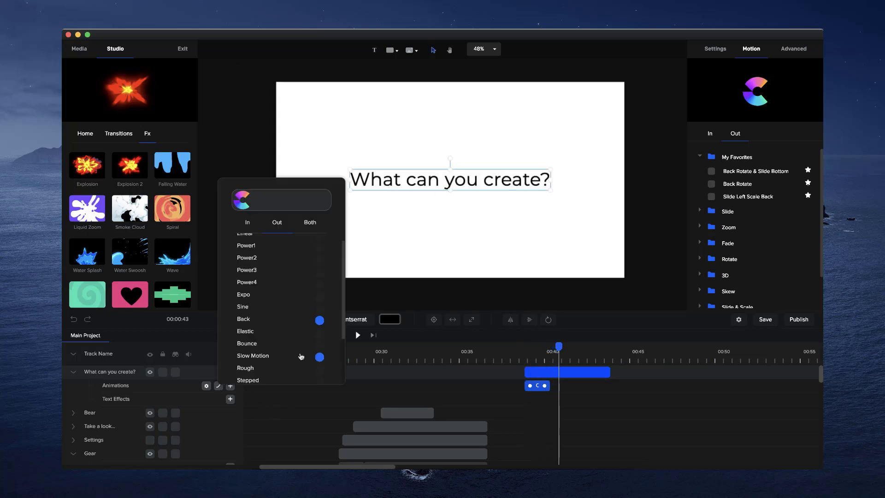
left_click(302, 330)
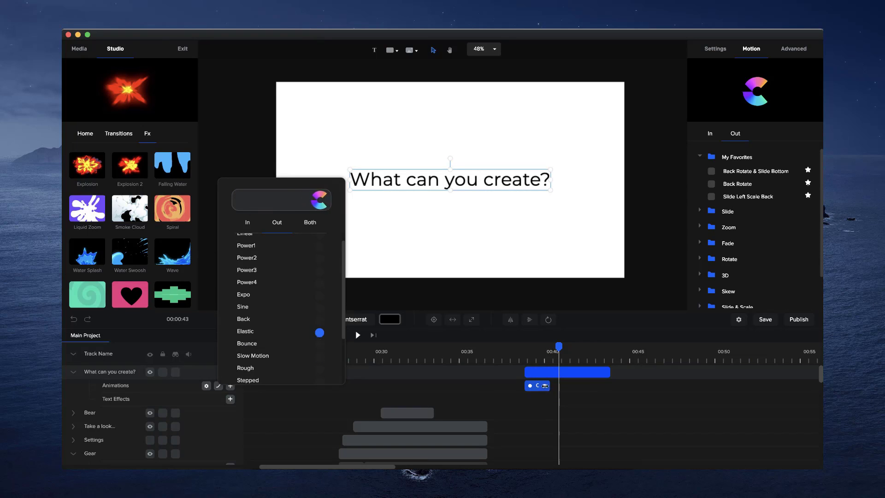
left_click(545, 385)
left_click_drag(550, 385, 558, 385)
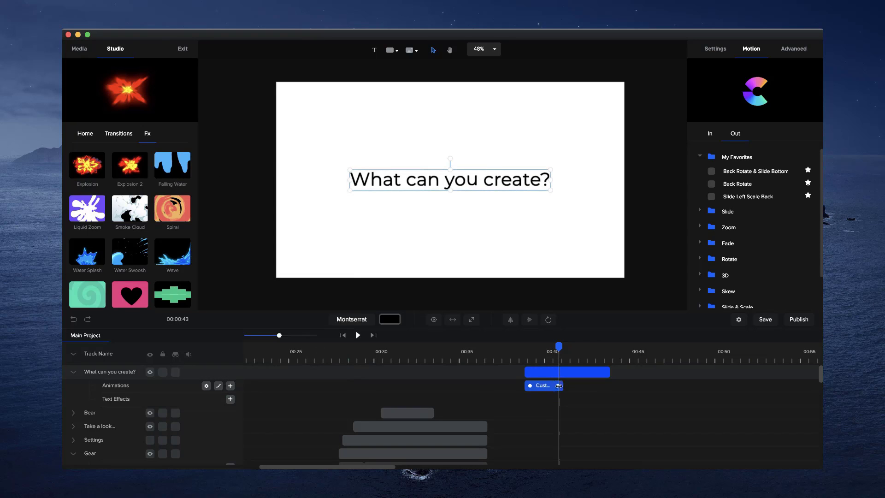
- Play the lengthened letter animation from the beginning of the text clip
left_click(524, 354)
key("space")
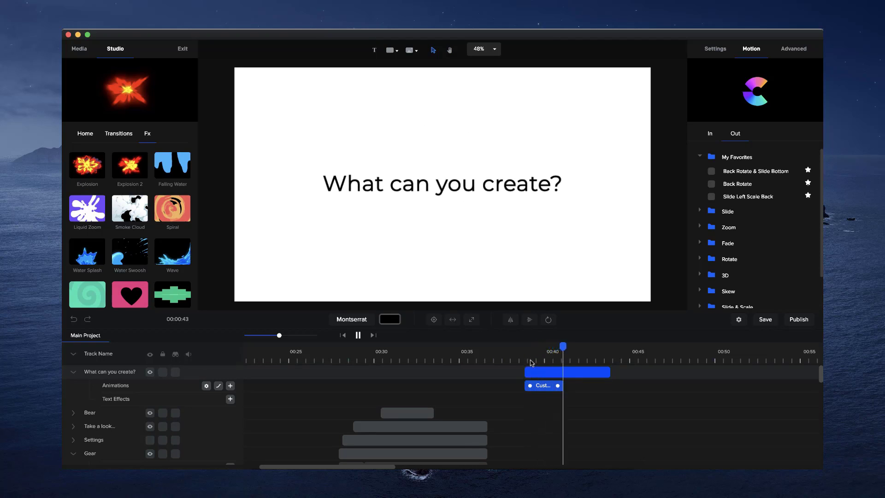
key("space")
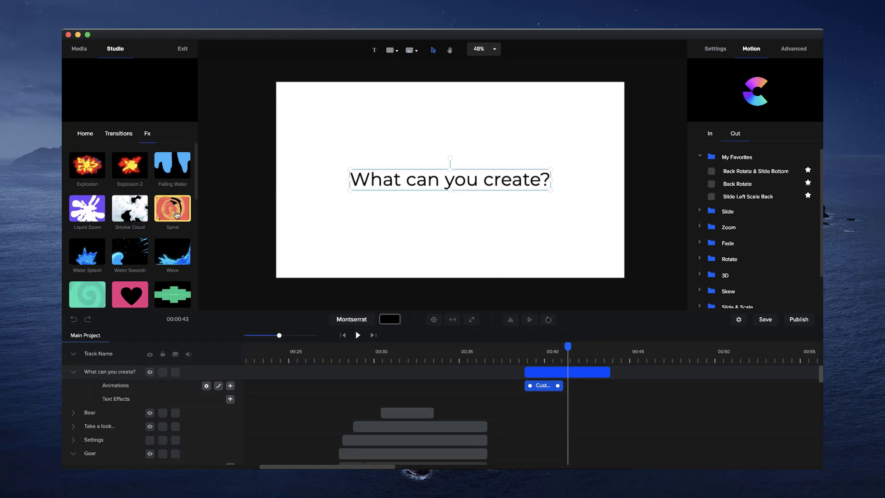
- Add the Spiral effect over the end of the text clip, center it on the canvas, and scrub to where it fills the frame
left_click_drag(177, 215, 446, 212)
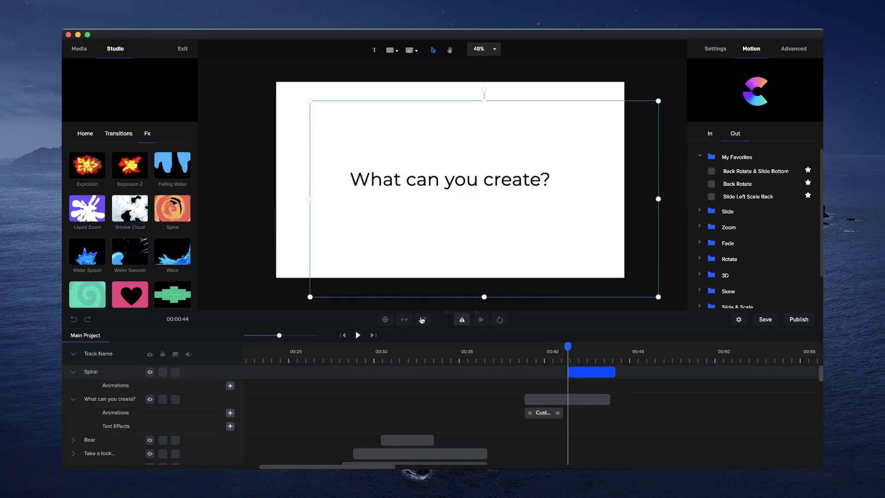
left_click(387, 319)
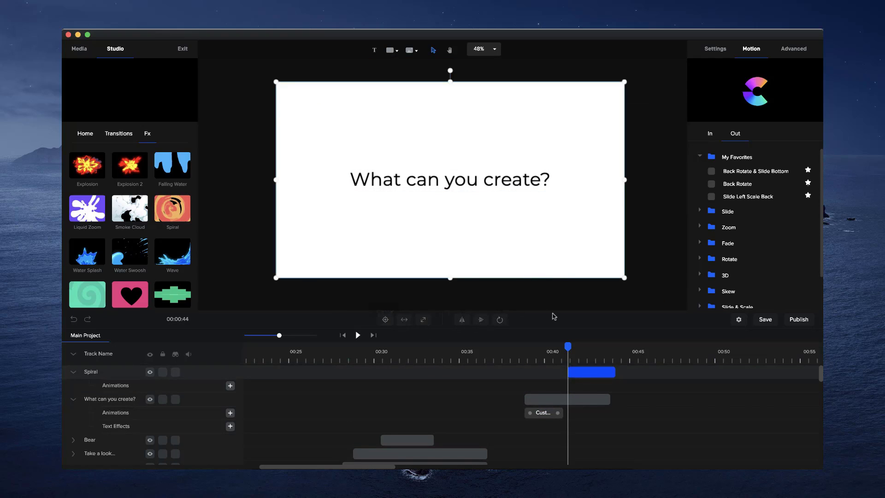
left_click(580, 357)
left_click(592, 355)
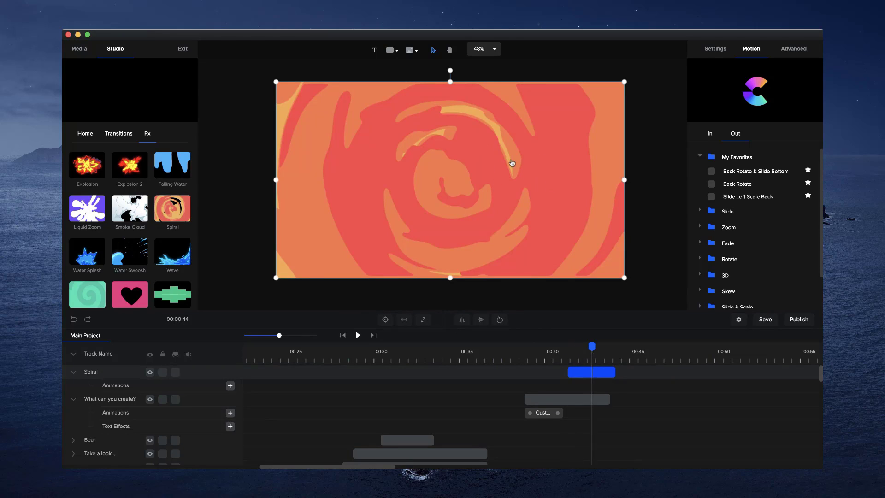
- Set the Spiral effect's color rotation to 266 degrees to turn it purple
left_click(794, 50)
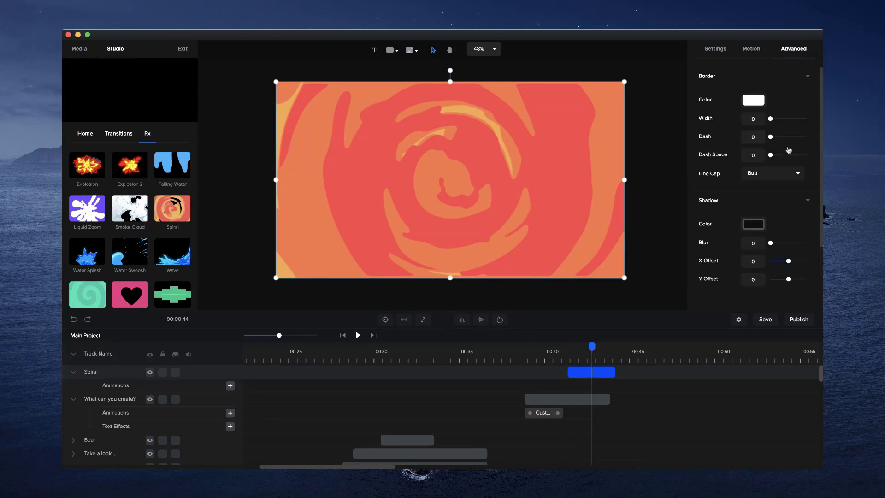
scroll(783, 199, "down", 3)
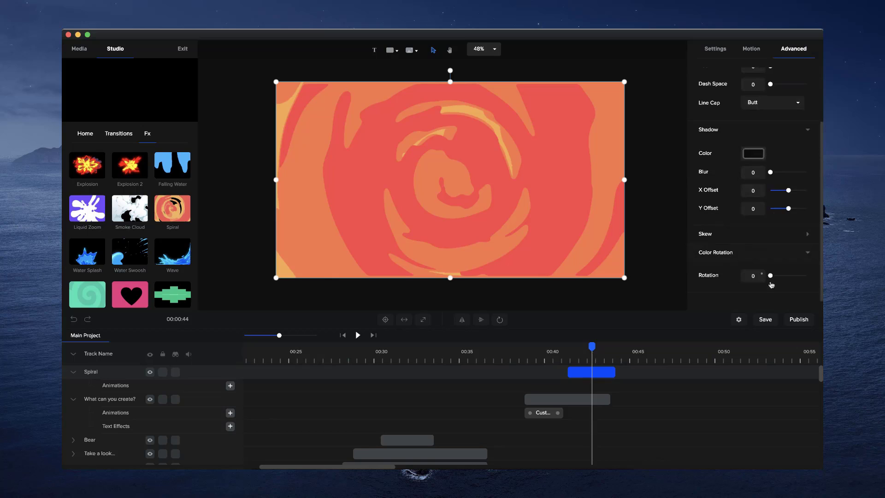
left_click_drag(771, 276, 798, 275)
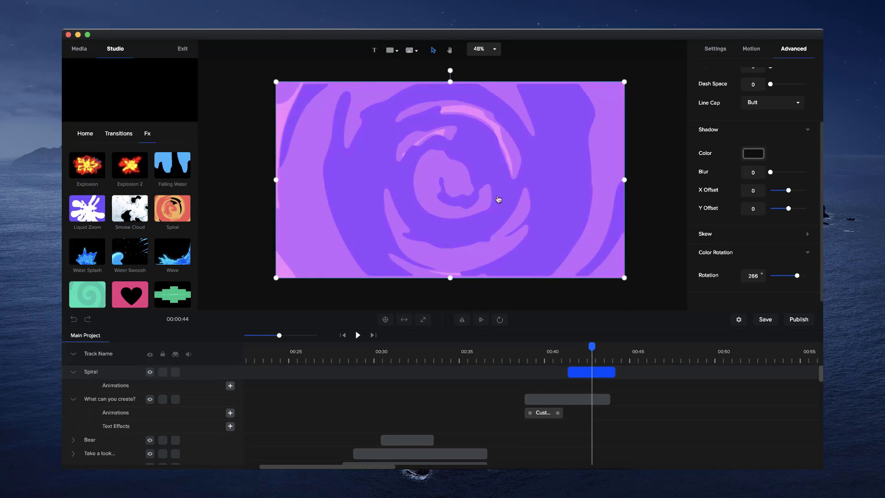
- Move the playhead back to the start of the Spiral effect and delete the effect
left_click_drag(576, 359, 567, 359)
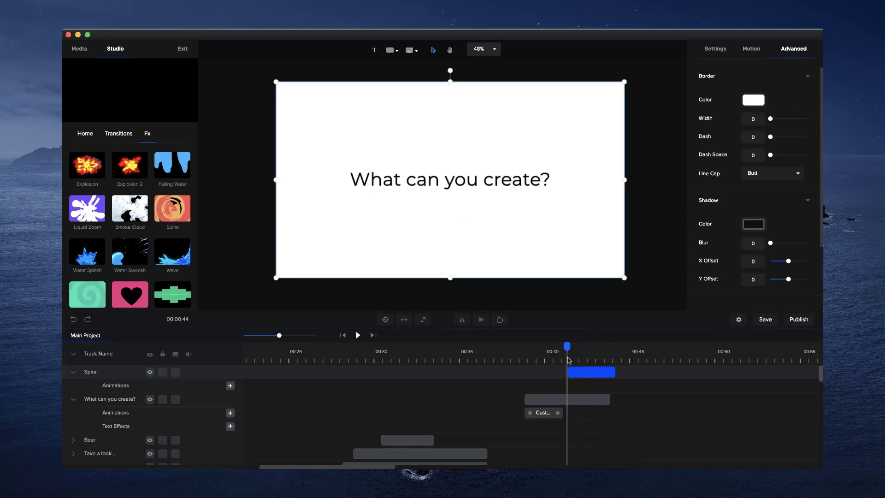
key("Delete")
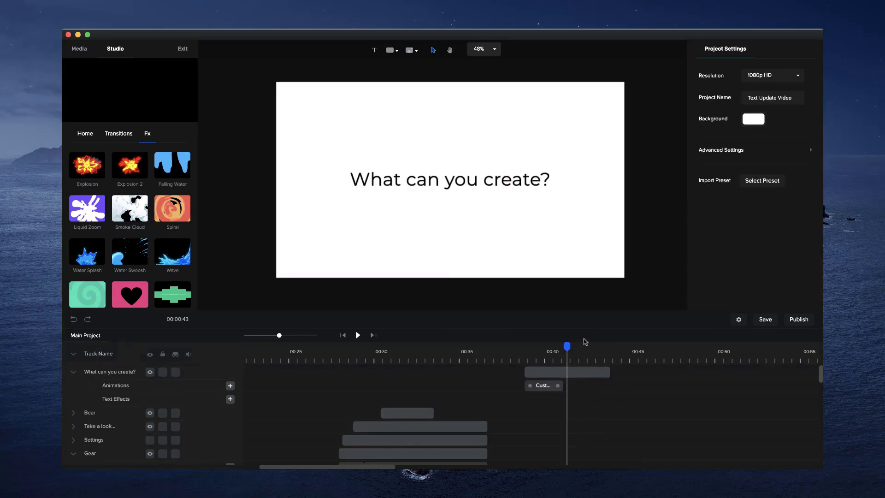
- Review the easing options of the title's custom animation and scrub through the animated letters
left_click(544, 386)
left_click(437, 380)
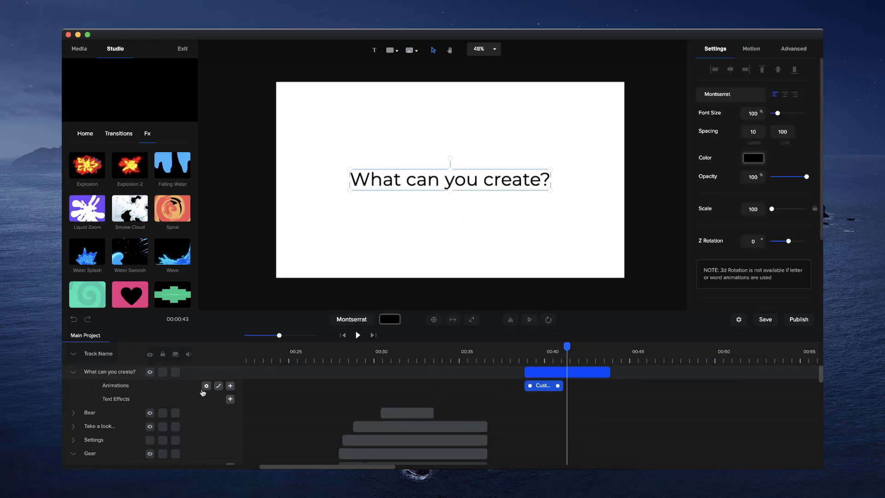
left_click(217, 386)
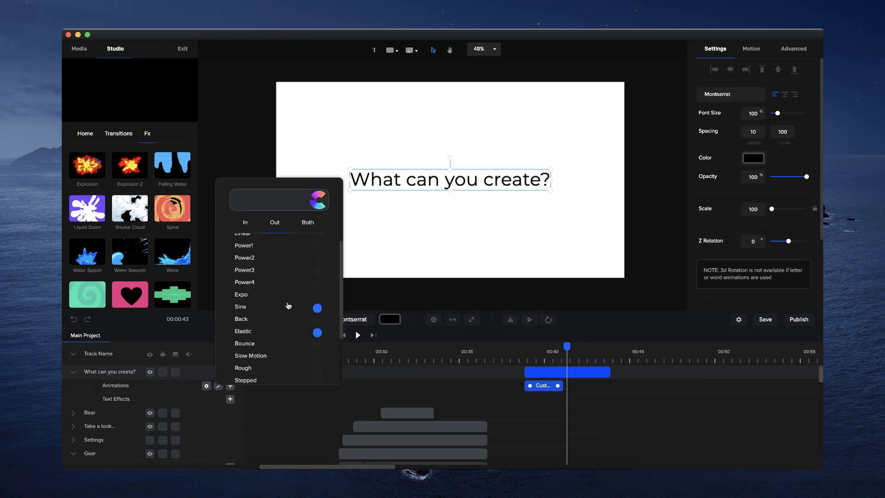
scroll(260, 310, "down", 2)
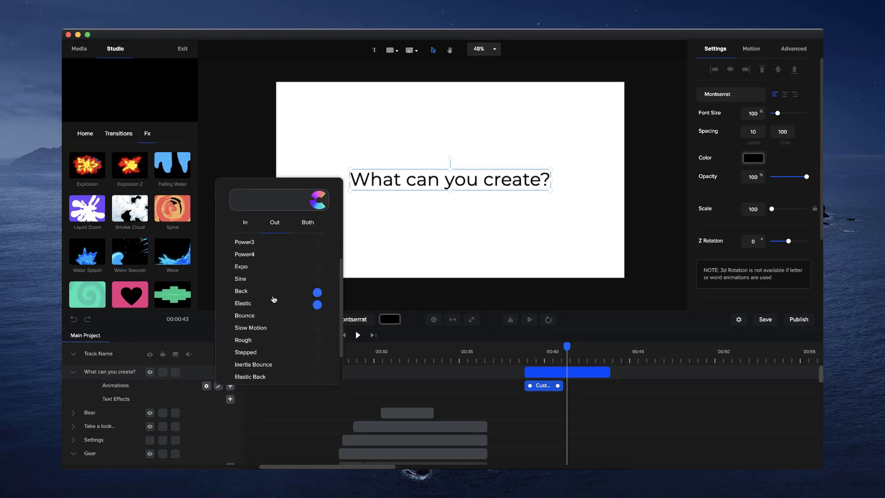
scroll(277, 349, "down", 3)
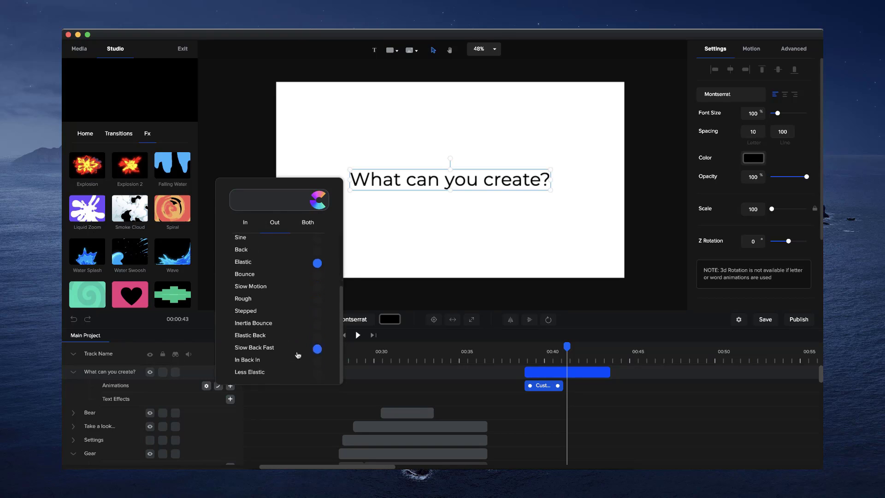
scroll(309, 330, "up", 5)
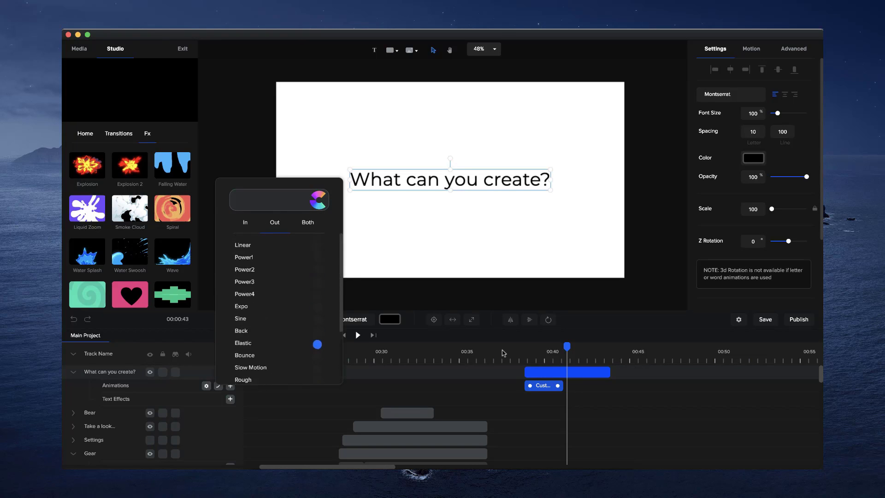
left_click(529, 351)
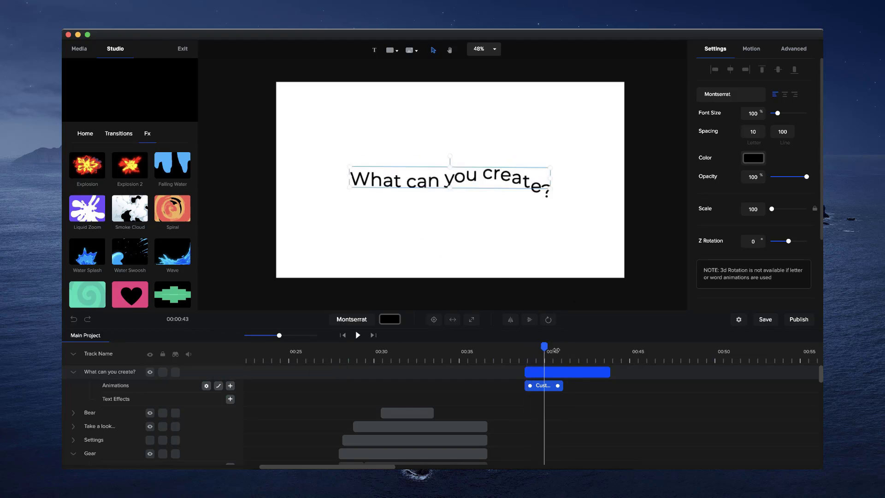
left_click(571, 354)
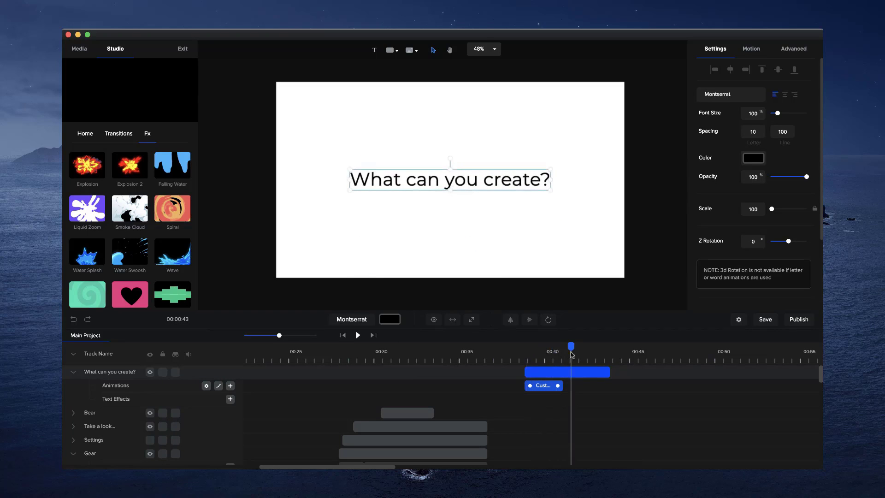
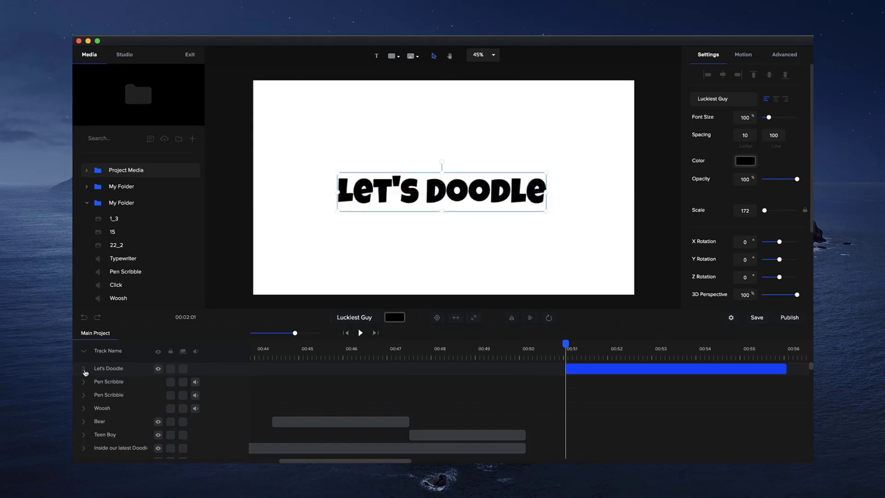
- Add the Doodle text effect to the Let's Doodle title and scrub through it
left_click(84, 369)
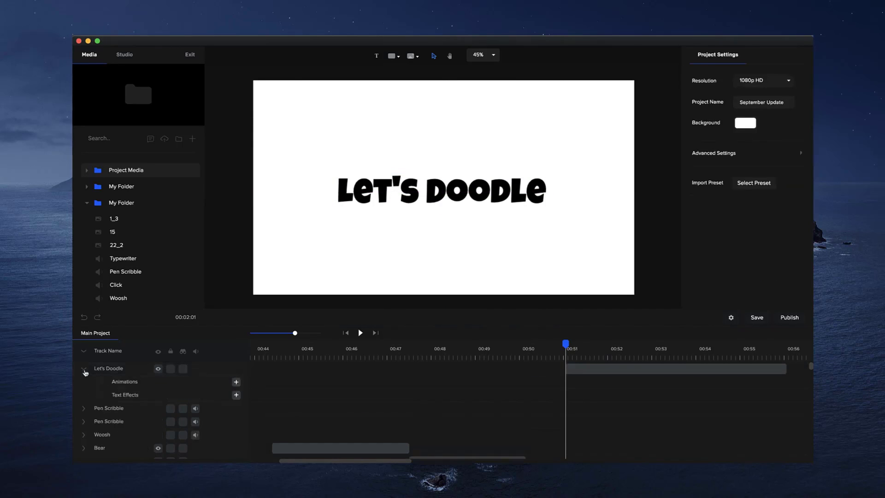
left_click(236, 395)
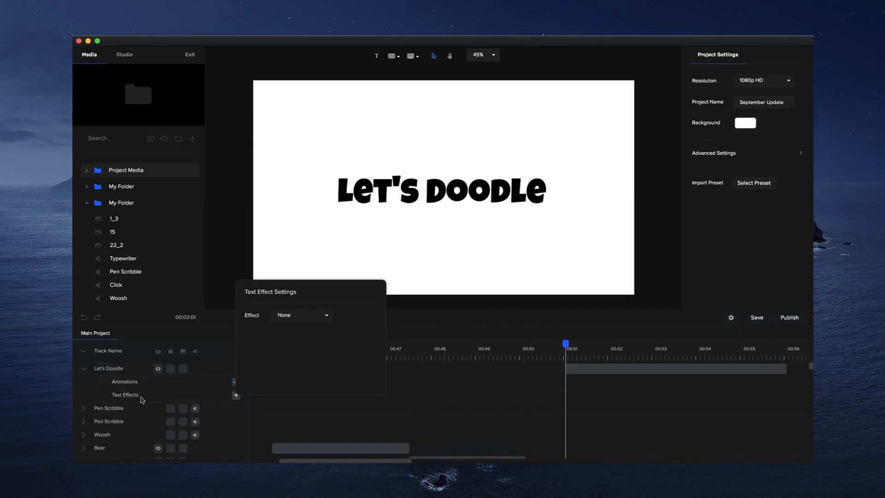
left_click(306, 318)
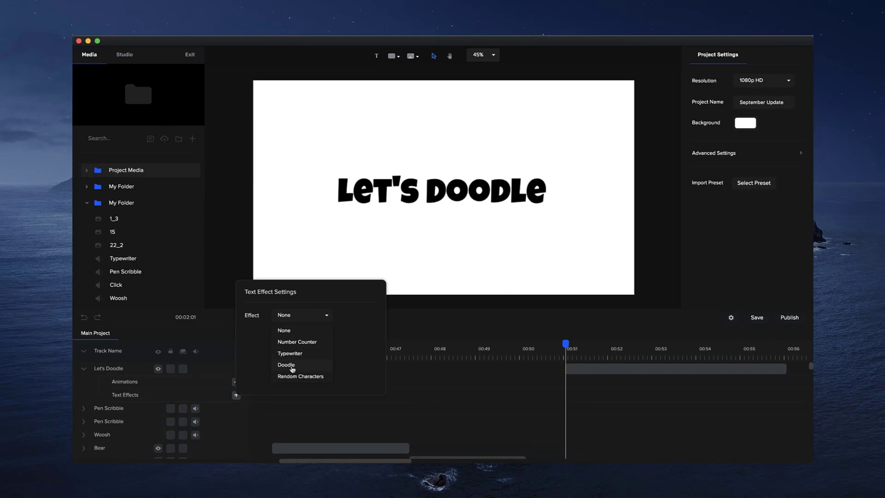
left_click(290, 365)
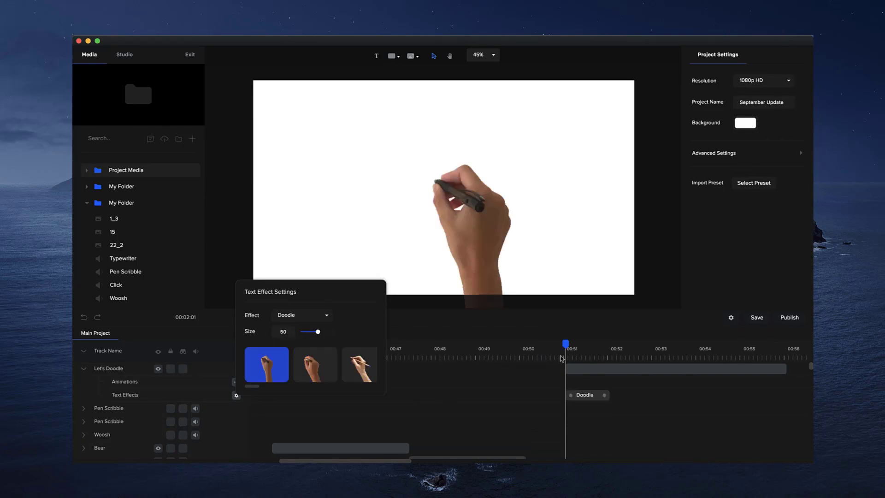
left_click_drag(565, 346, 618, 343)
- Set the Let's Doodle title's rotation point to its top-left corner and scrub through the writing
left_click(628, 367)
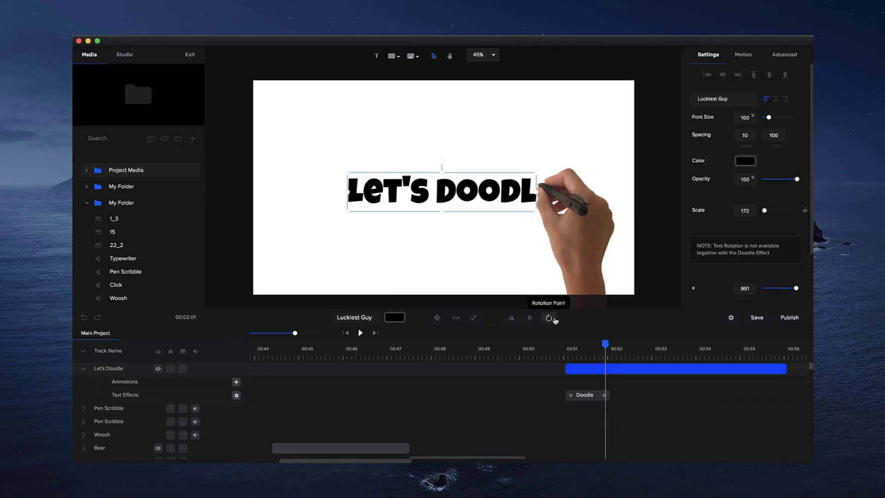
left_click(549, 317)
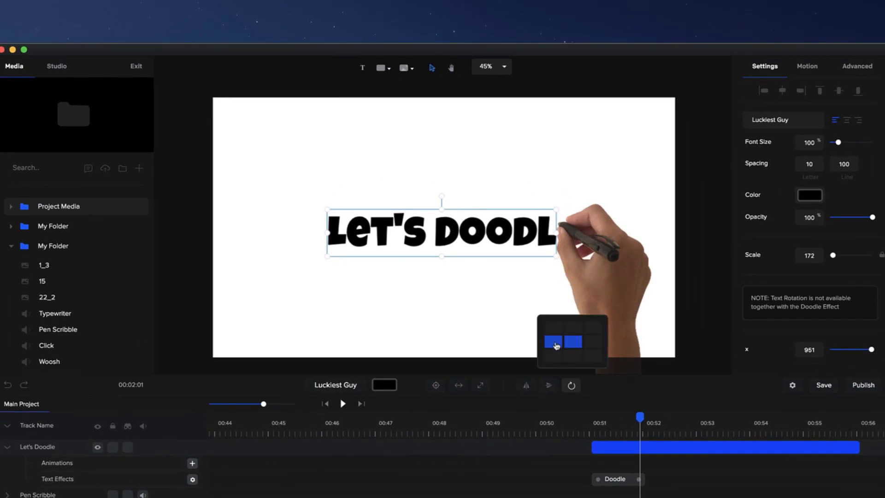
left_click(554, 329)
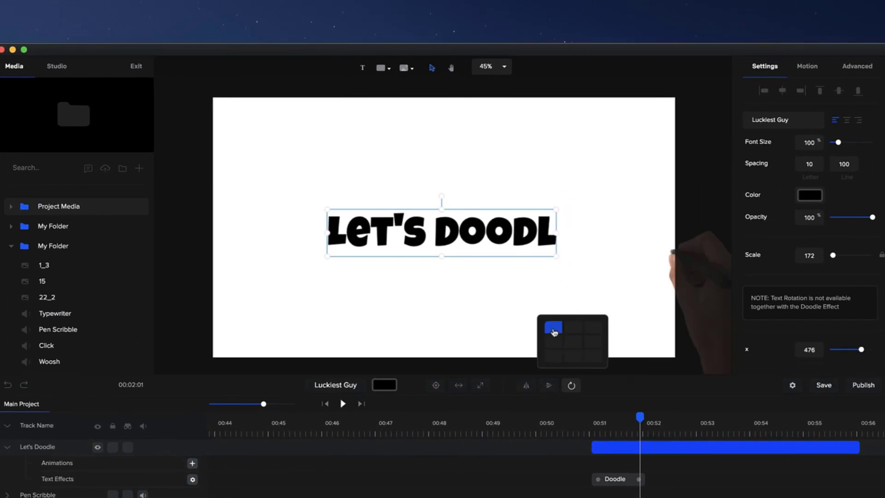
left_click(584, 423)
left_click_drag(584, 417, 646, 415)
- Lengthen the Doodle effect by extending its end on the timeline, and play it from just before the clip
left_click(638, 478)
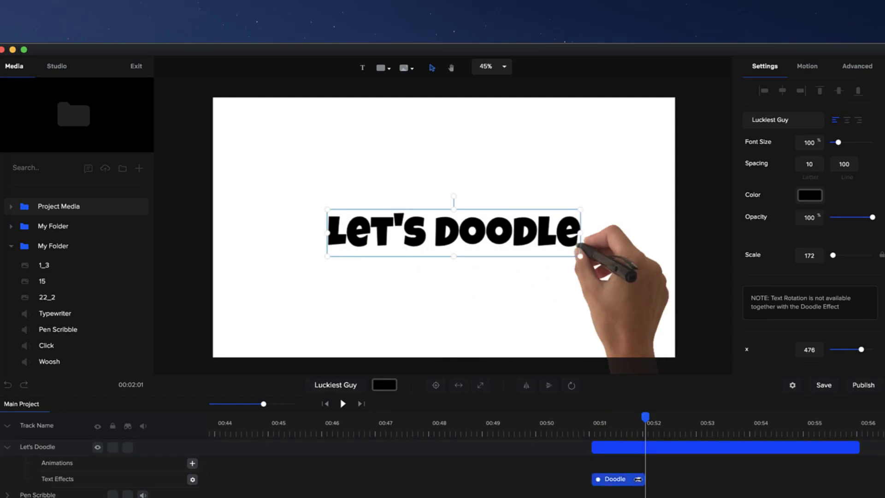
left_click_drag(649, 476, 659, 478)
left_click(584, 428)
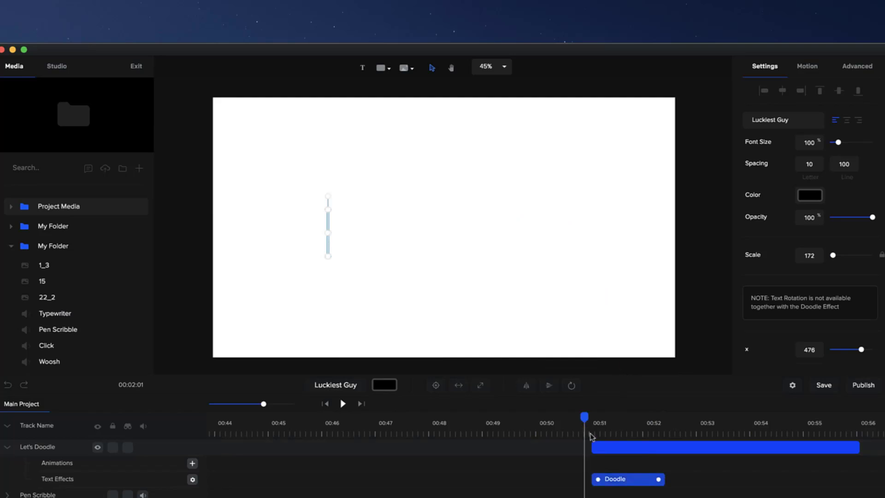
key("space")
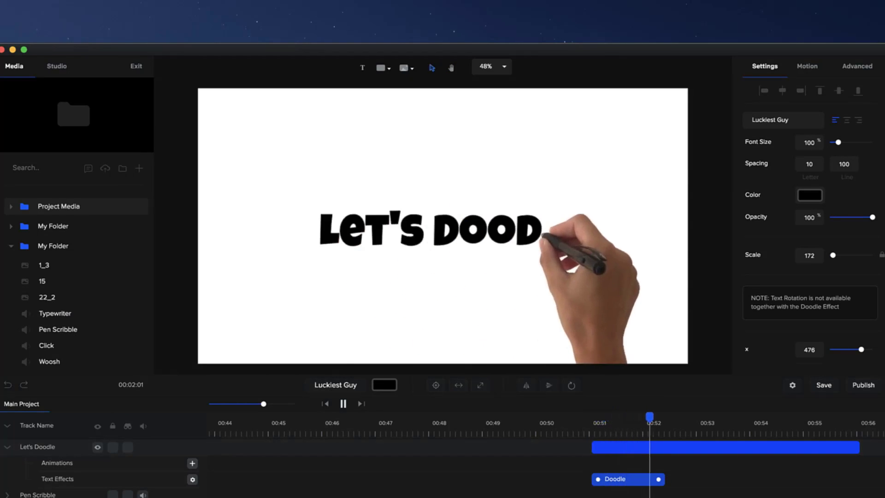
key("space")
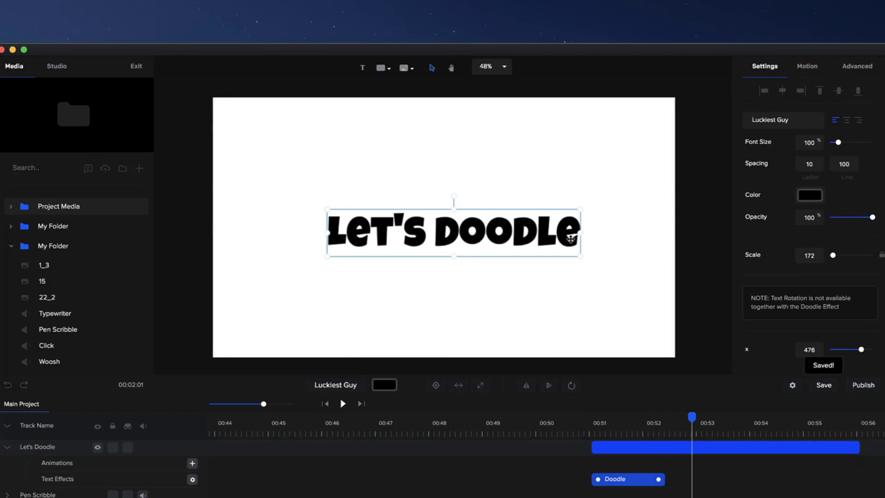
- Reposition the Let's Doodle title on the canvas, ending near the center, and scrub through the doodle between moves
left_click_drag(569, 243, 551, 197)
left_click(642, 421)
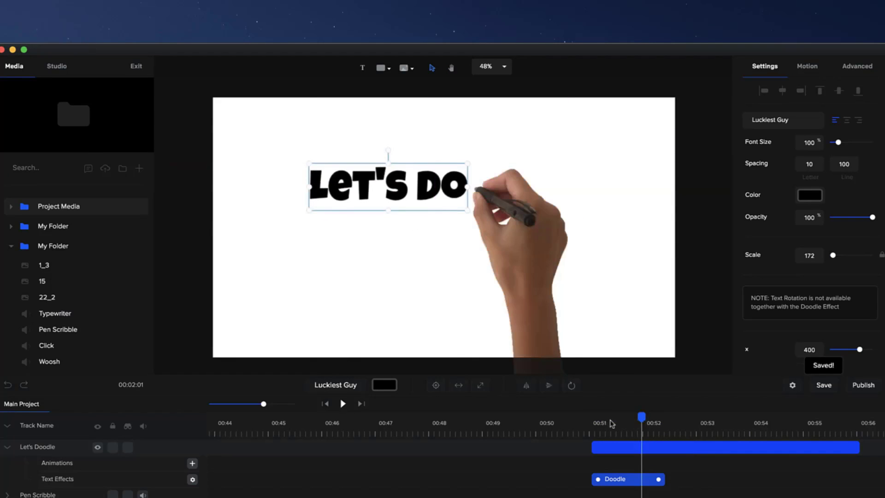
left_click(608, 420)
left_click_drag(369, 206, 399, 199)
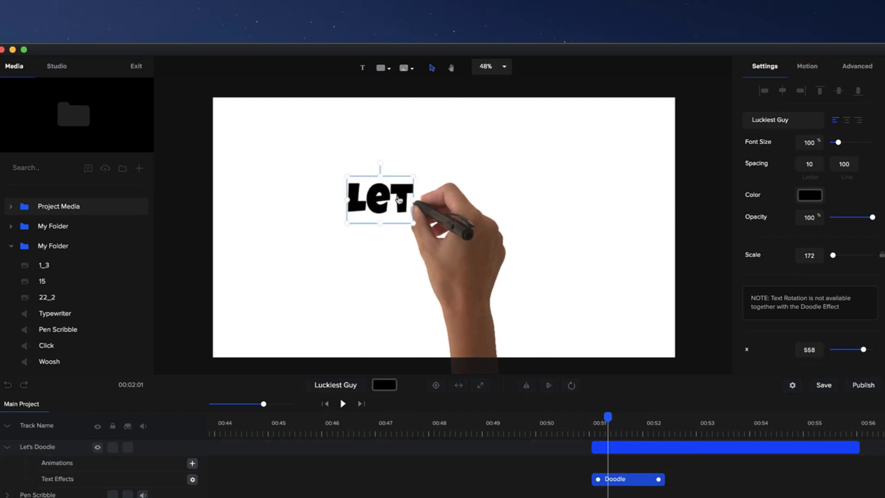
left_click(664, 433)
left_click(690, 428)
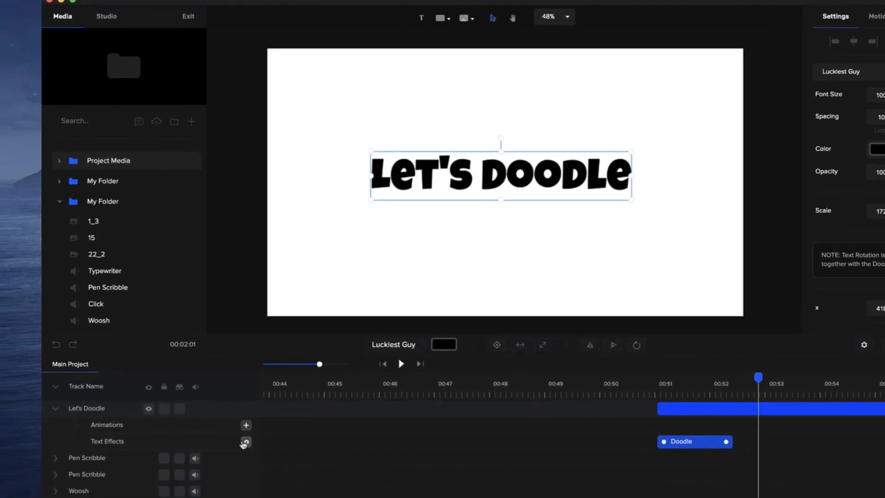
- Change the Doodle effect's hand to the dark-skinned one holding chalk and scrub through the writing
left_click(245, 442)
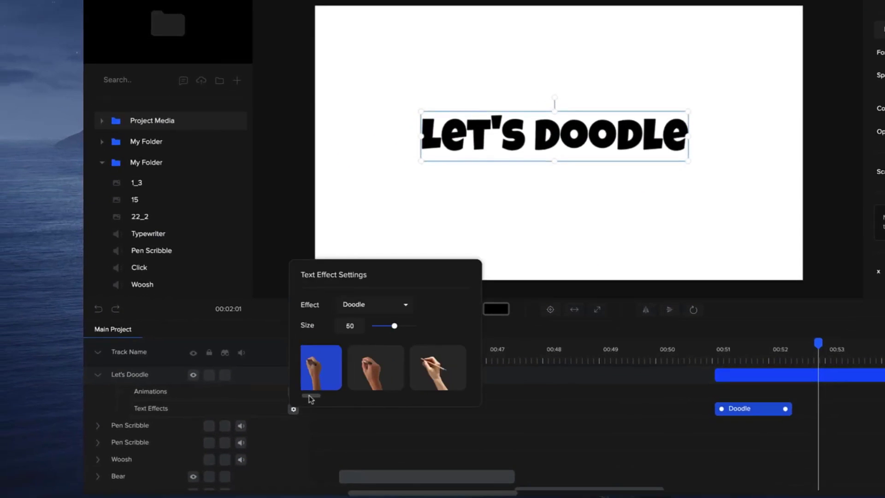
left_click_drag(310, 397, 323, 395)
left_click(330, 379)
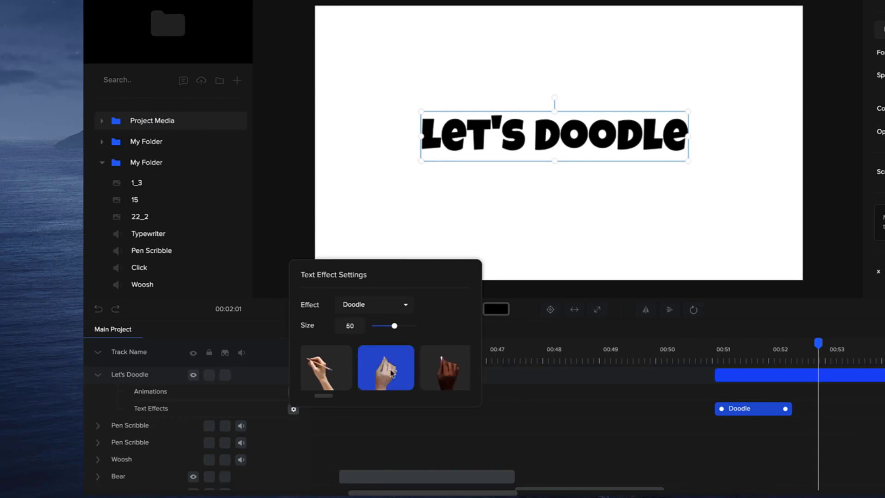
left_click(437, 373)
left_click(744, 352)
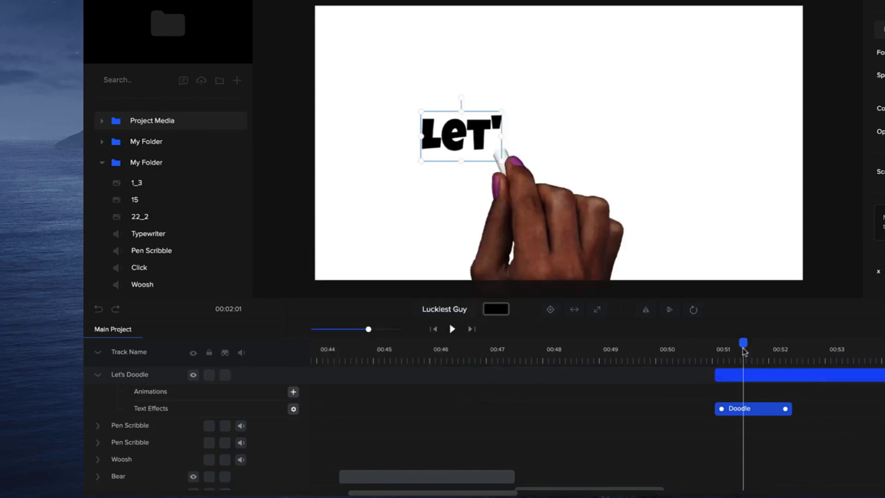
left_click(786, 353)
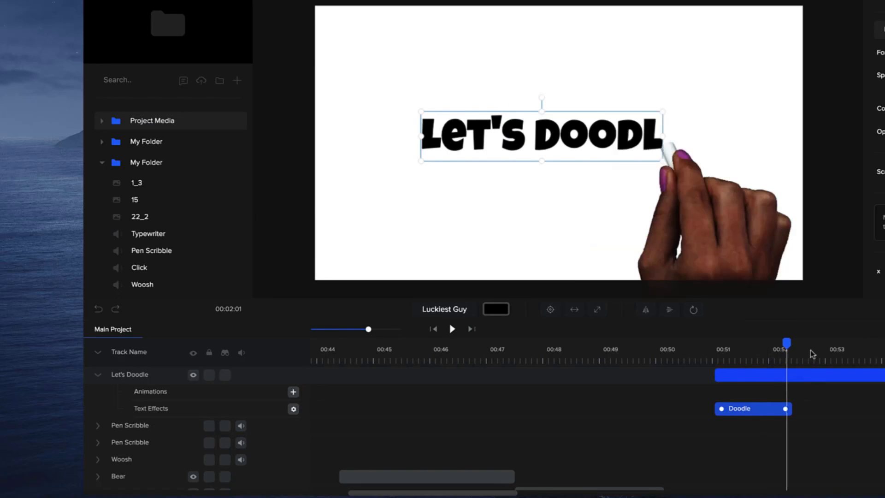
left_click(811, 353)
- Change the Doodle effect's hand to the light-skinned cartoon hand holding a thick blue marker and preview it mid-writing
left_click(294, 409)
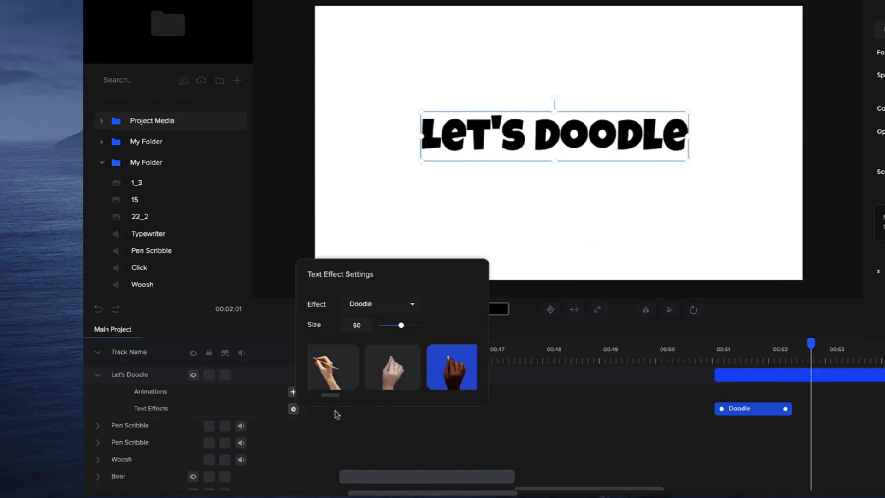
scroll(334, 398, "right", 1)
scroll(334, 398, "right", 2)
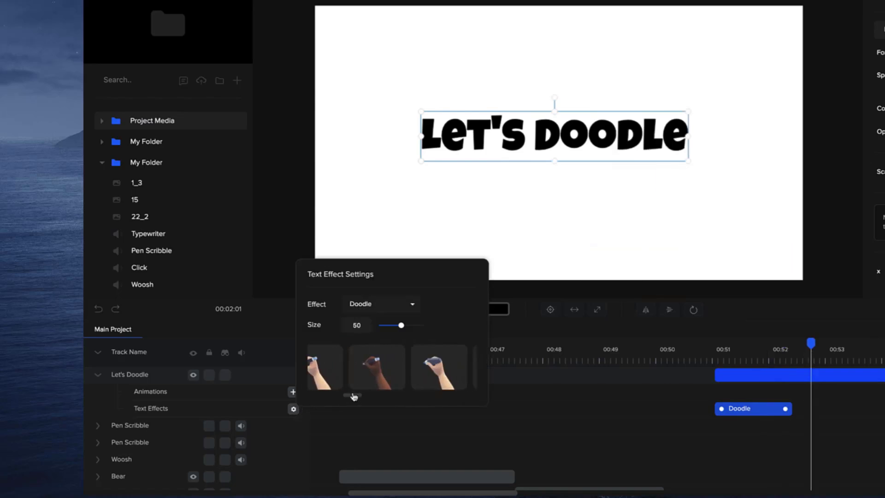
left_click(435, 379)
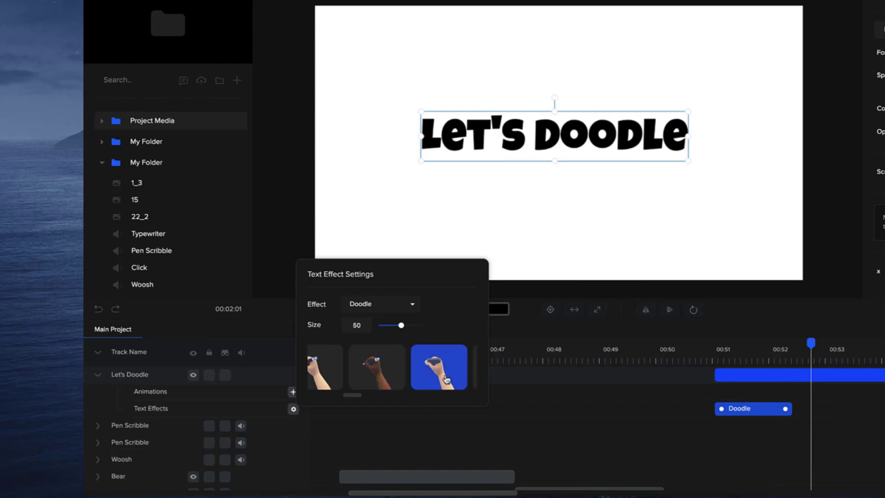
left_click(756, 355)
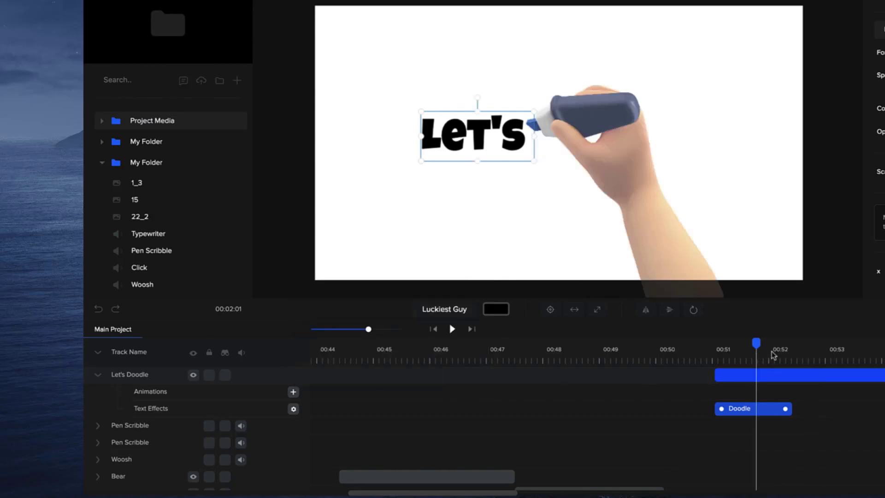
- Try the hands in the light blue, navy and purple sleeves on the Doodle effect at the end of the writing
left_click(775, 355)
left_click(792, 354)
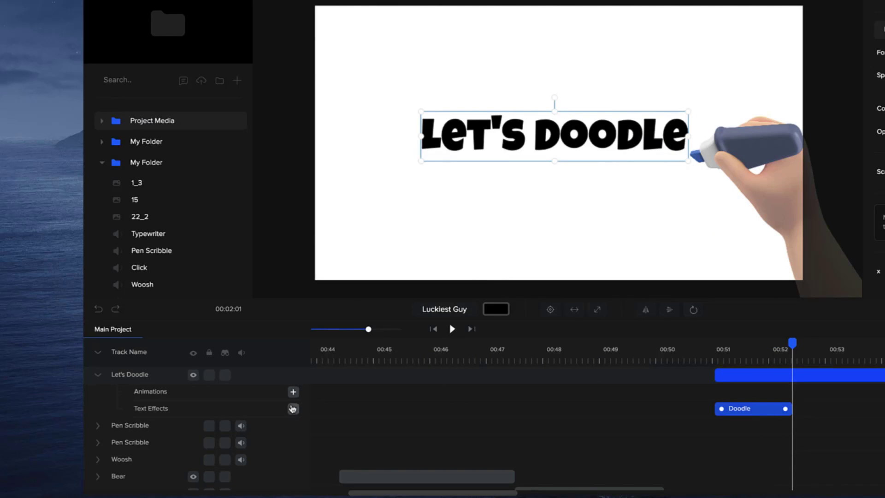
left_click(293, 409)
left_click_drag(342, 393, 386, 392)
left_click(328, 364)
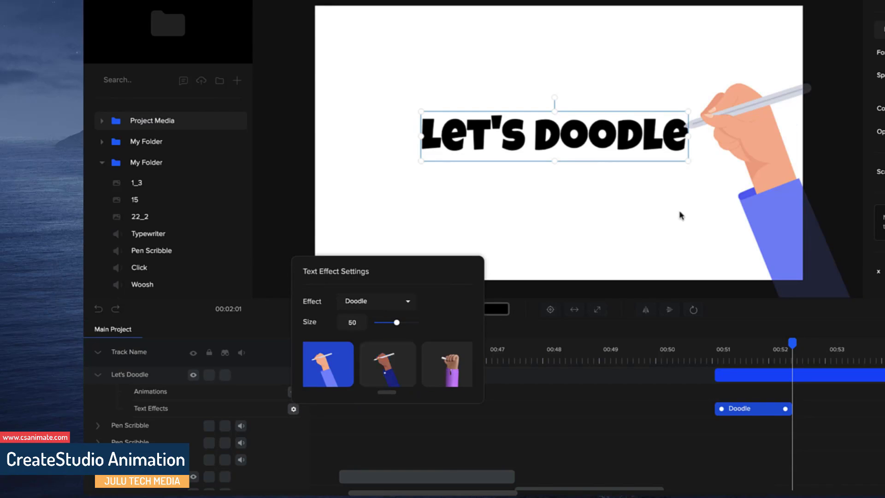
left_click(387, 364)
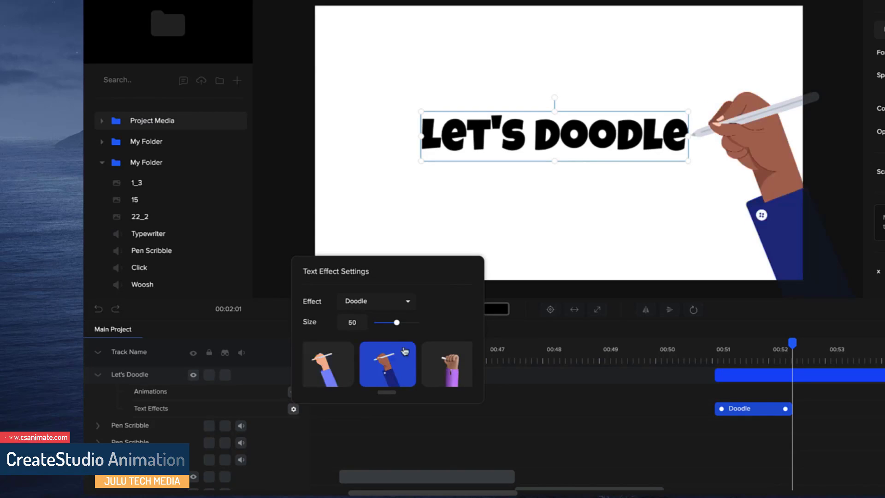
left_click(462, 373)
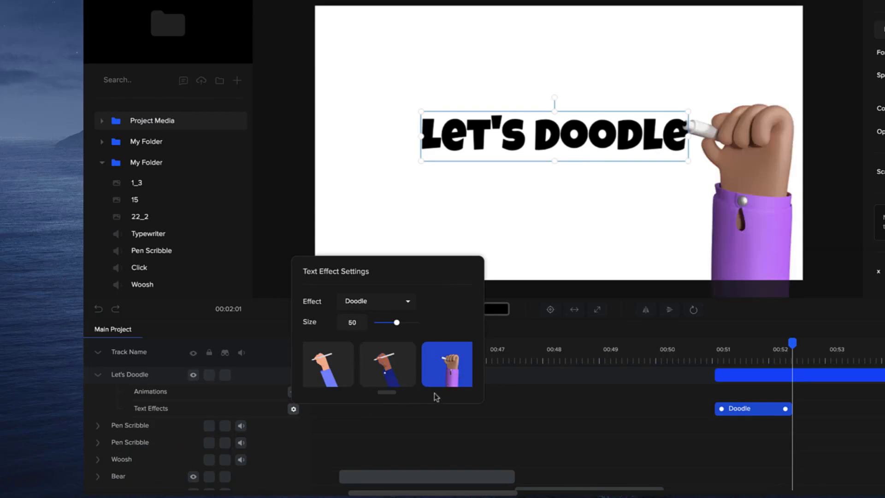
- Try further Doodle hands from the list and settle on the light-skinned one in a black suit sleeve holding a yellow pencil
mouse_move(393, 396)
left_mouse_down()
mouse_move(472, 396)
mouse_move(430, 395)
left_mouse_up()
left_click(407, 380)
left_click(433, 378)
left_click(417, 372)
left_click(378, 369)
left_click(392, 369)
left_click(446, 378)
left_click(377, 362)
left_click(436, 371)
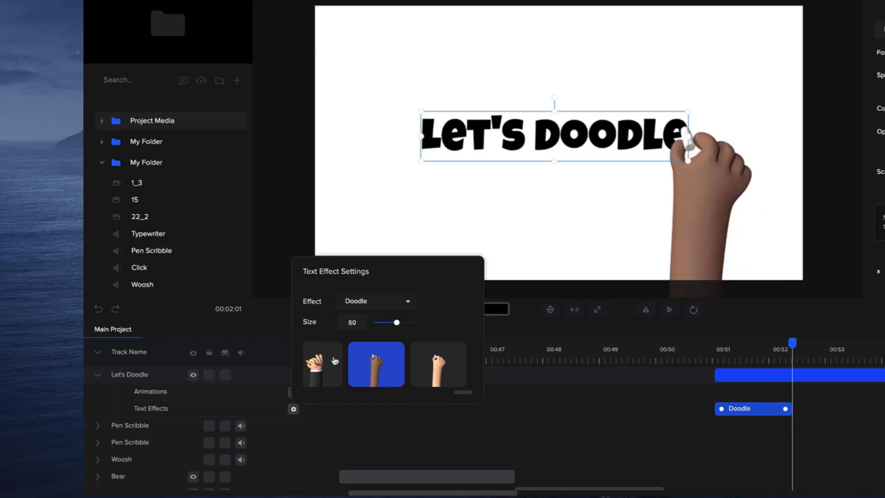
left_click(331, 361)
- Play the doodle from just before the Let's Doodle clip and stop once the title is fully written
left_click(687, 362)
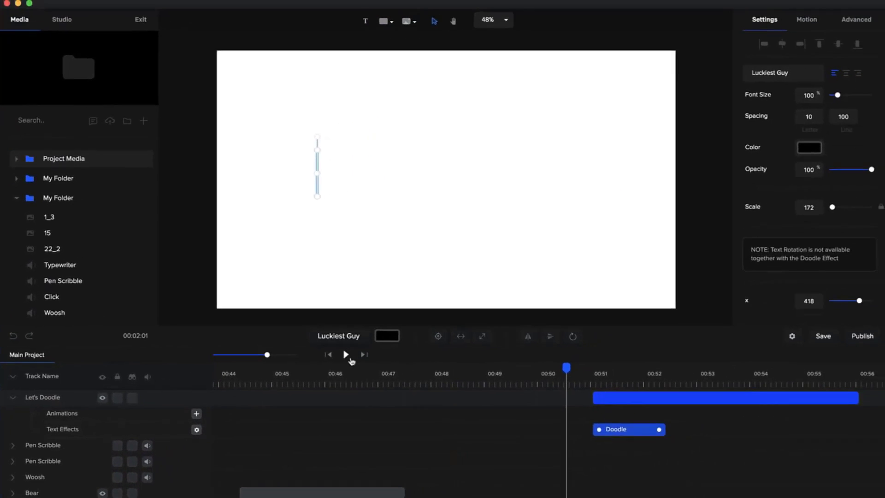
left_click(401, 341)
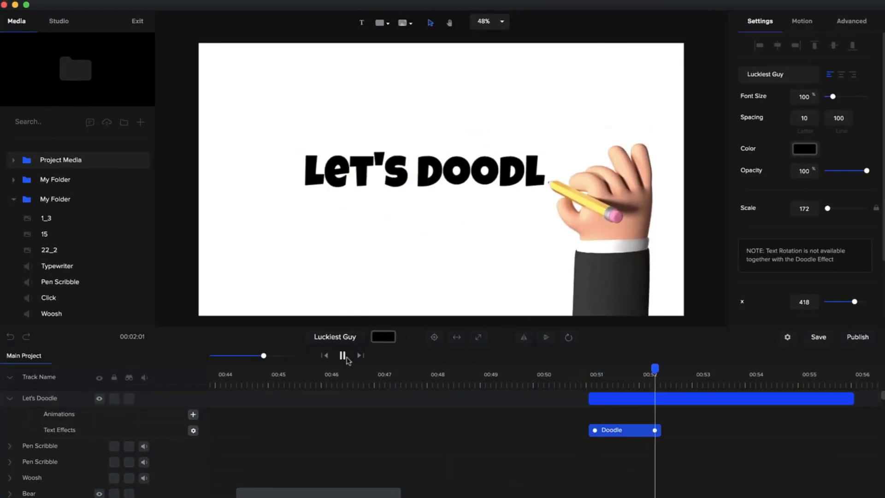
left_click(622, 429)
left_click(674, 405)
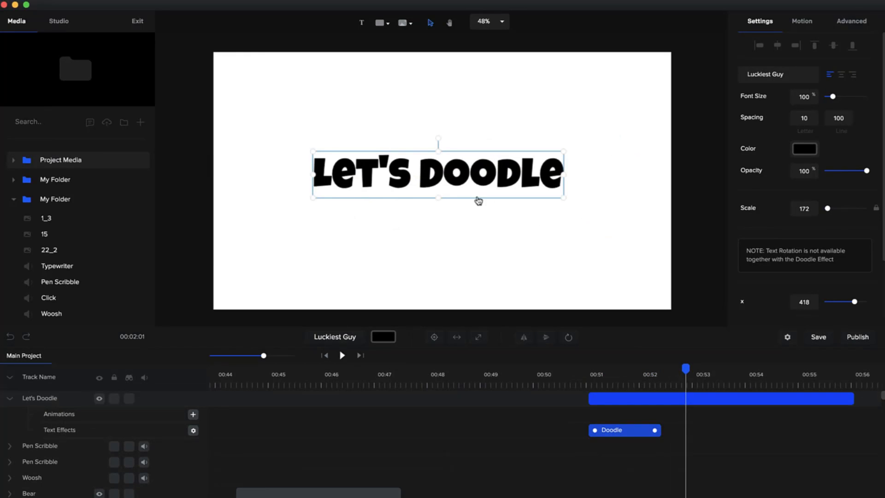
- Move the Let's Doodle title slightly up on the canvas and duplicate it
left_click_drag(478, 184, 476, 170)
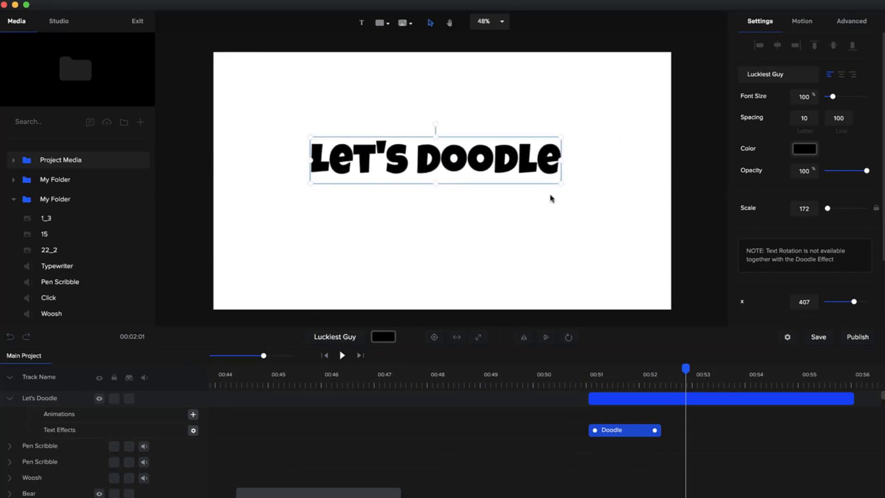
key("super+space")
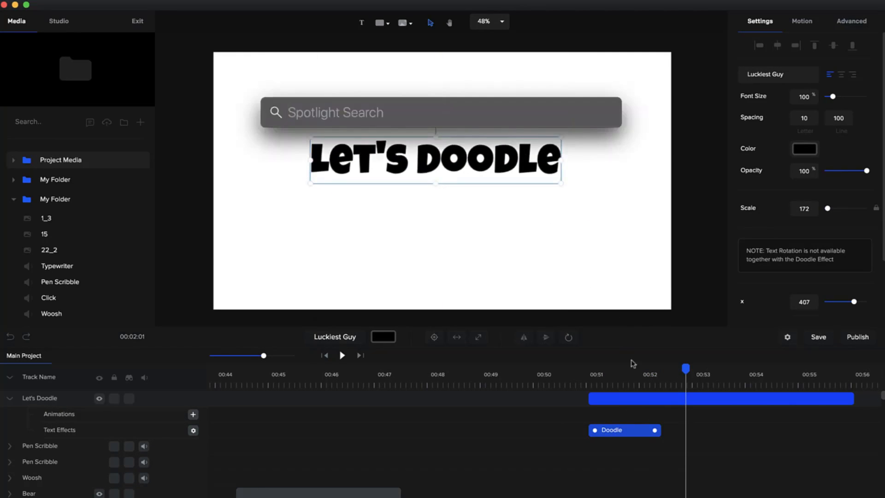
left_click(567, 243)
left_click(526, 163)
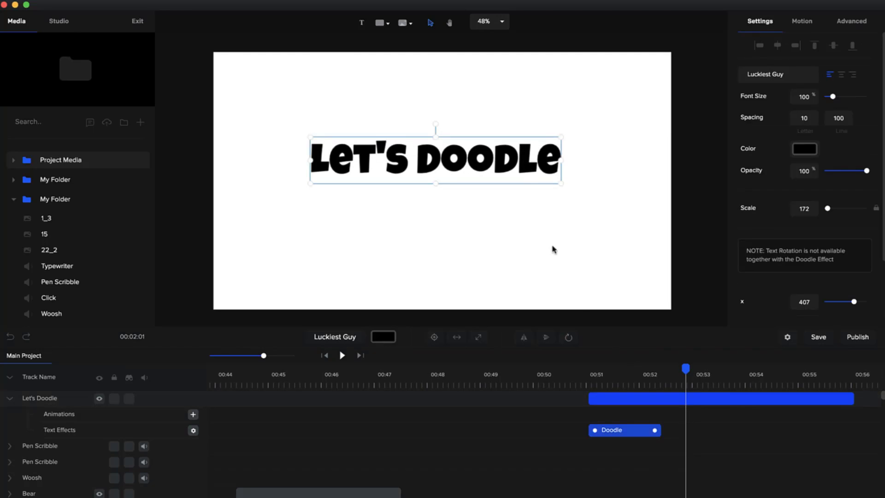
key("super+d")
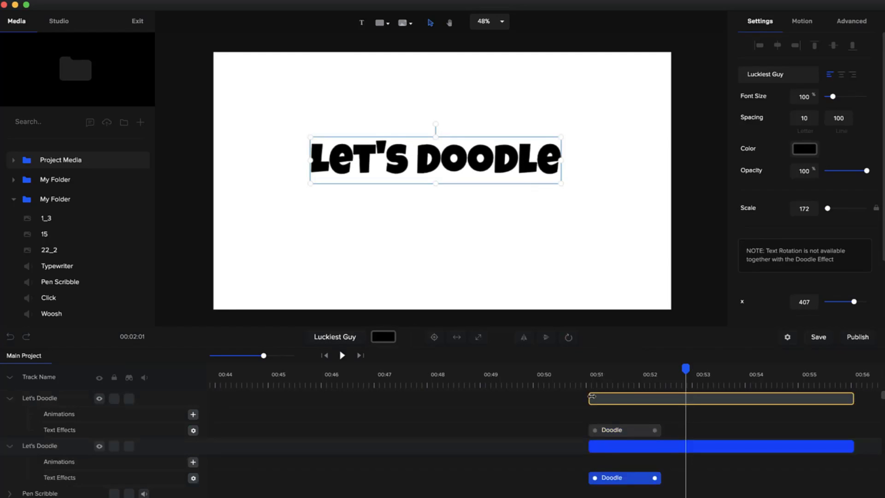
- Trim the duplicate clip's start to where the first Doodle effect ends, and check the handover on the timeline
left_click_drag(630, 397, 667, 401)
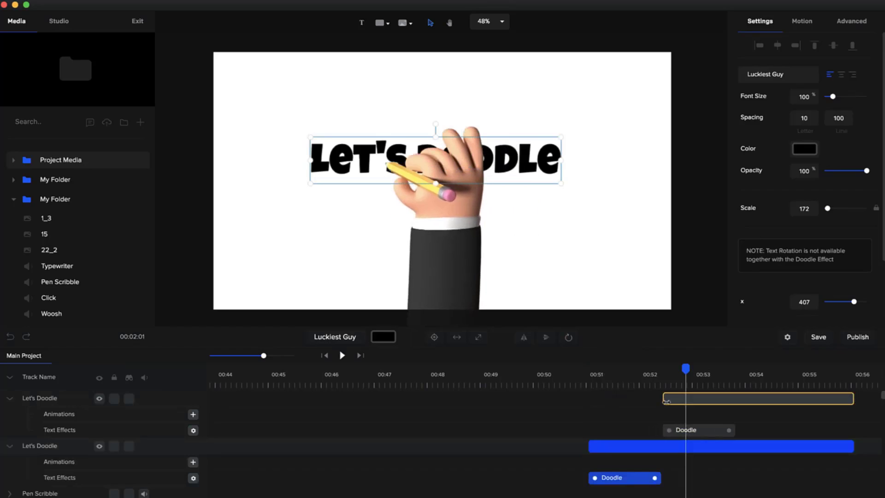
left_click(657, 375)
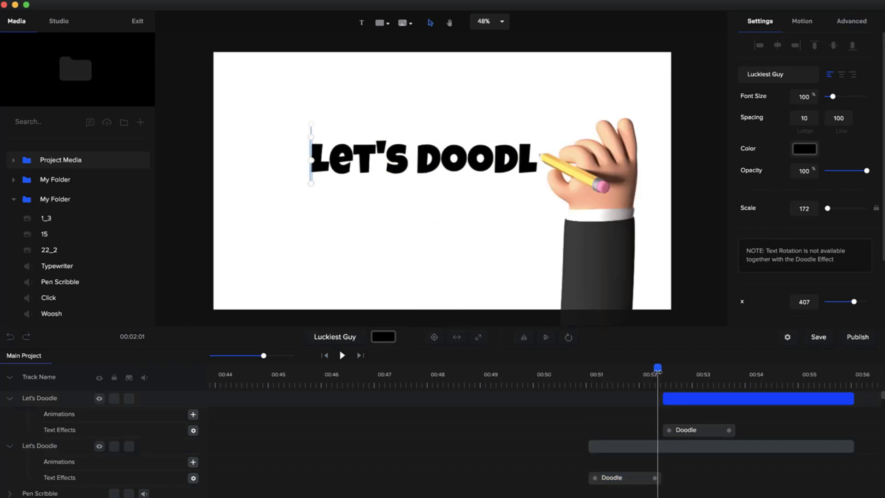
left_click_drag(657, 369, 664, 368)
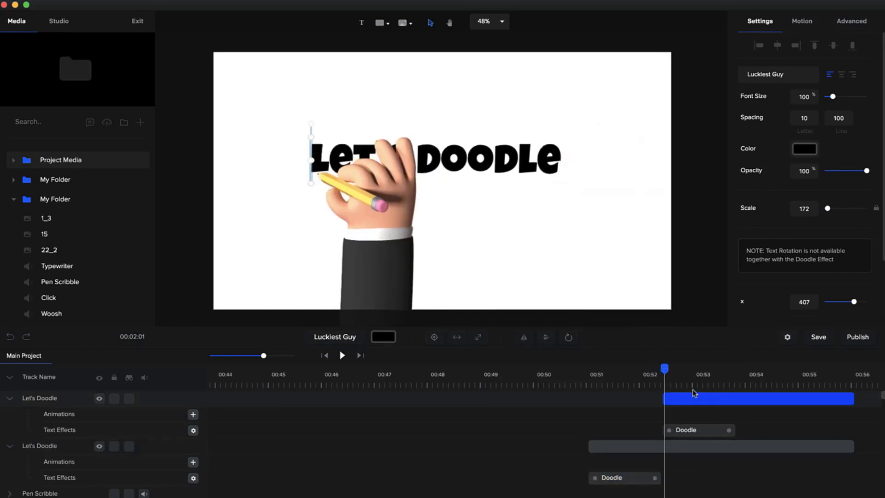
- Place the duplicate title directly below the original and change its text to IN CREATESTUDIO
left_click(721, 397)
left_click(766, 382)
left_click(758, 398)
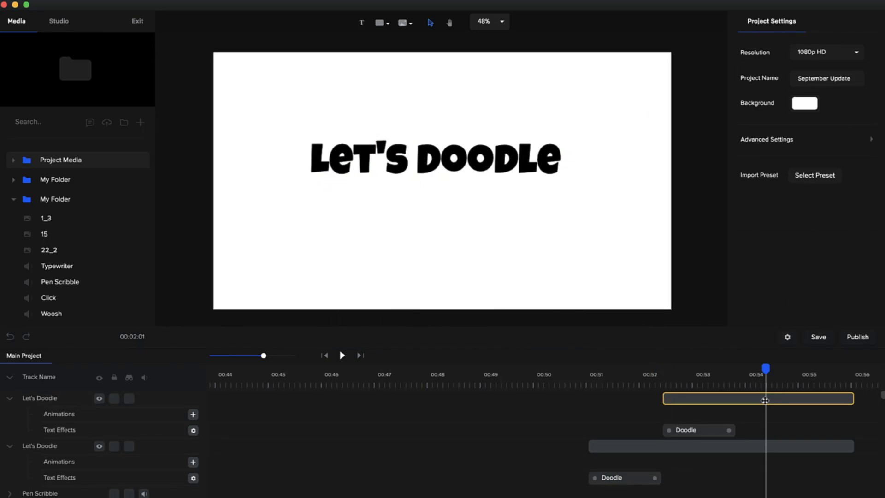
left_click_drag(428, 162, 427, 209)
type("IN C")
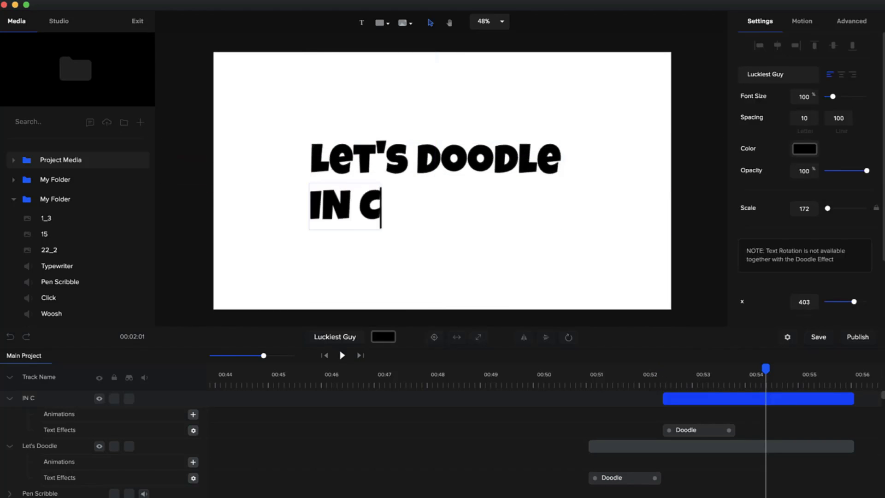
type("REATESTUDIO")
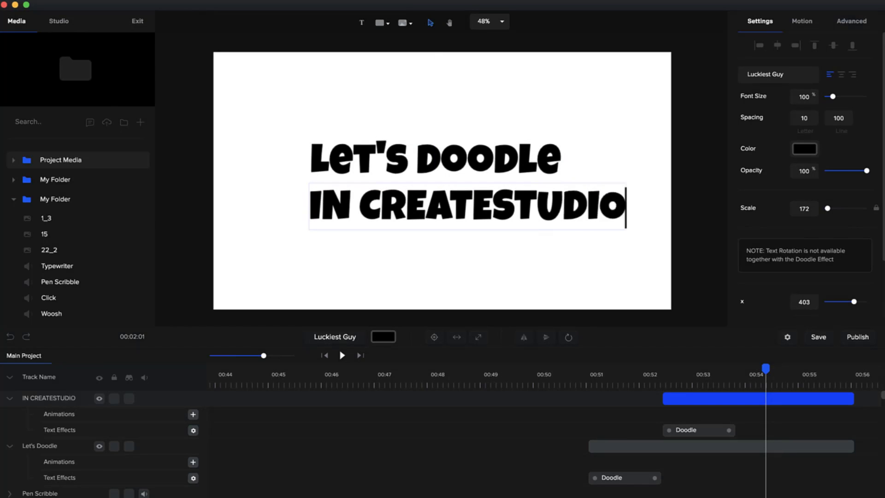
- Shift the IN CREATESTUDIO line left to center it, and enlarge the Let's Doodle title to a scale of 222
left_click(463, 245)
left_click_drag(487, 217, 465, 217)
left_click(553, 149)
mouse_move(562, 138)
left_mouse_down()
mouse_move(649, 123)
mouse_move(630, 146)
mouse_move(618, 138)
mouse_move(614, 150)
mouse_move(662, 122)
mouse_move(606, 125)
left_mouse_up()
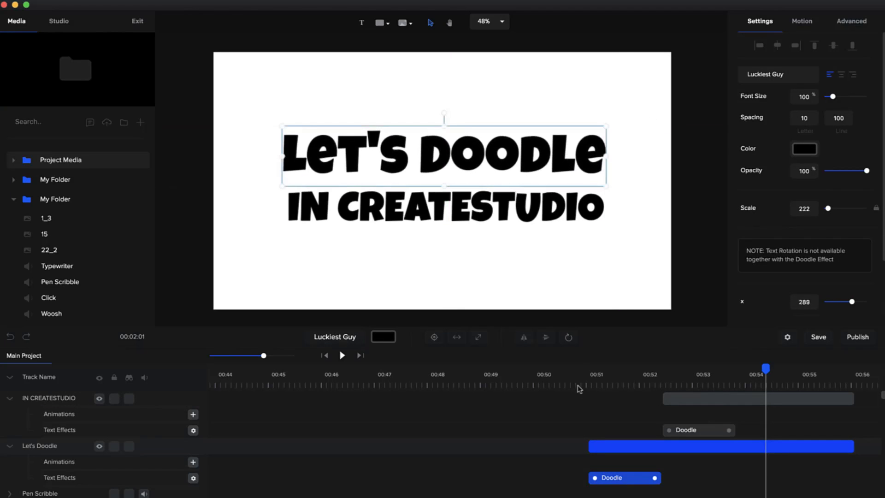
- Change the Let's Doodle title's Doodle hand to the tattooed one holding a blue pen, with the writing paused partway through
left_click_drag(580, 388, 648, 378)
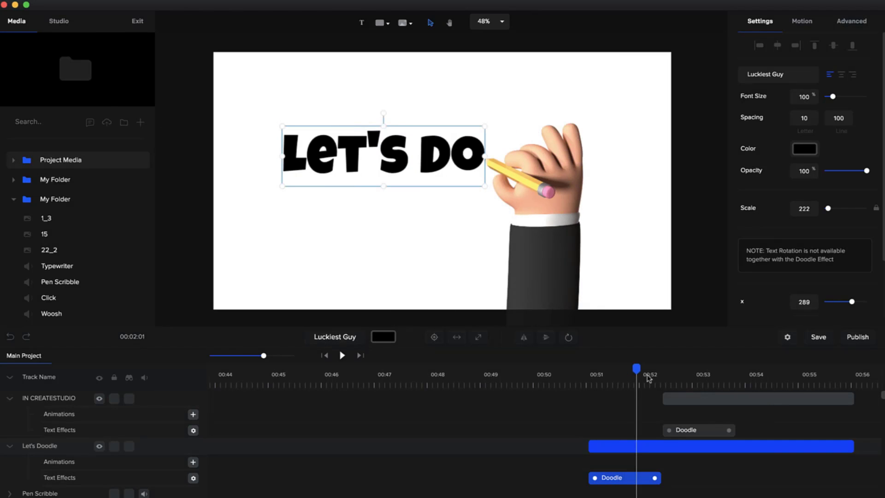
left_click(193, 478)
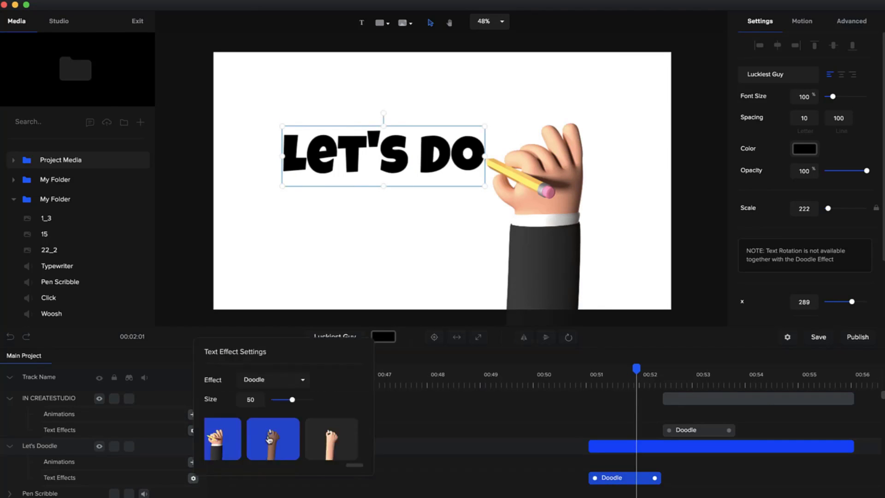
left_click_drag(355, 465, 300, 475)
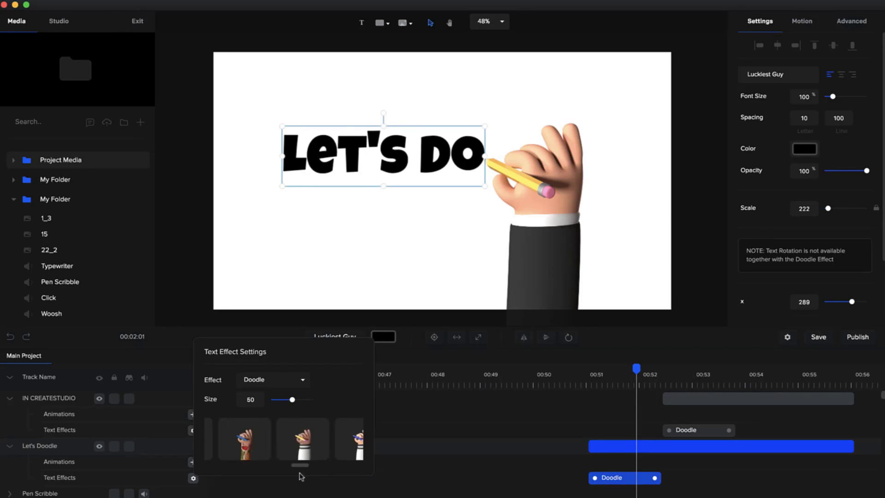
left_click(240, 449)
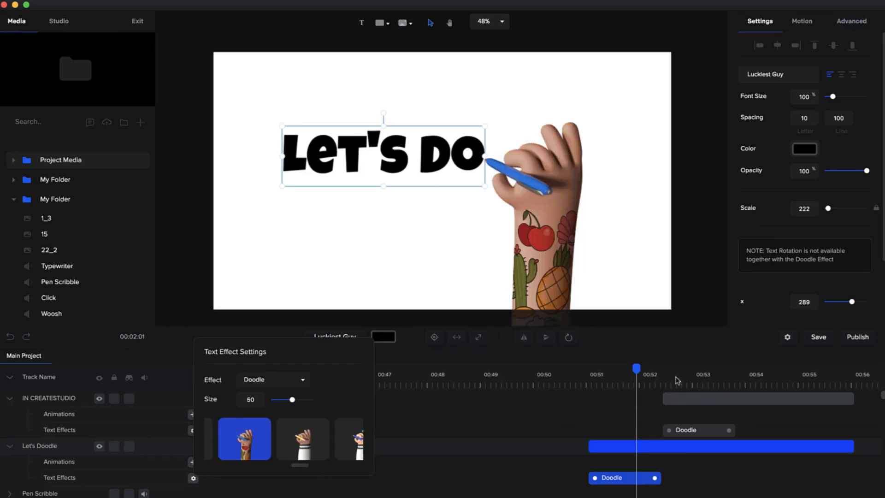
- Try other hand sizes for the IN CREATESTUDIO line's Doodle effect near the end of its writing, and return to 50
left_click(676, 380)
left_click(727, 382)
left_click(721, 431)
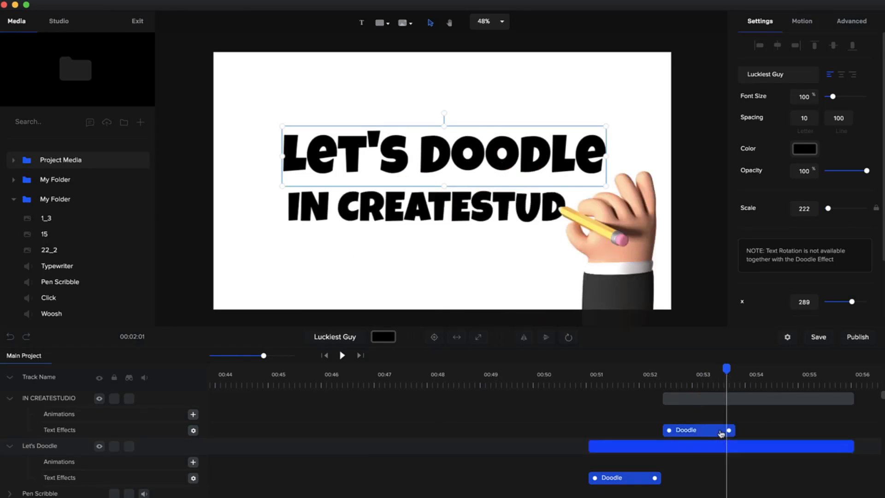
left_click(720, 431)
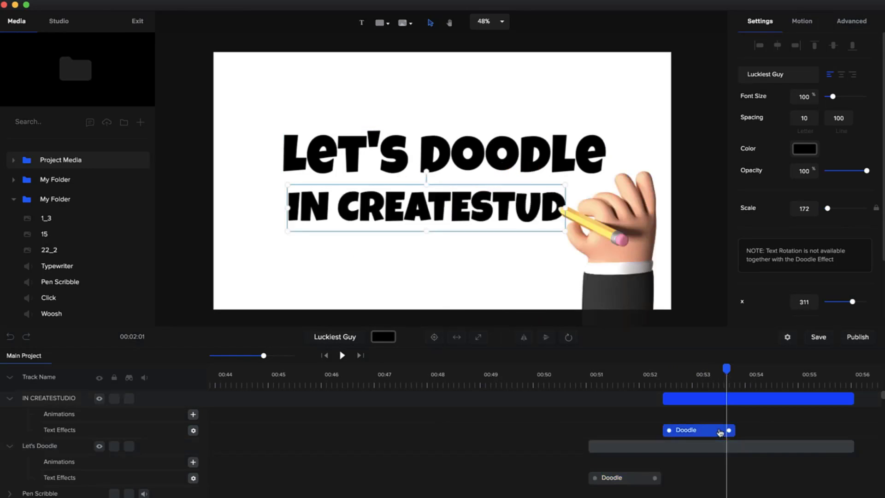
left_click(193, 430)
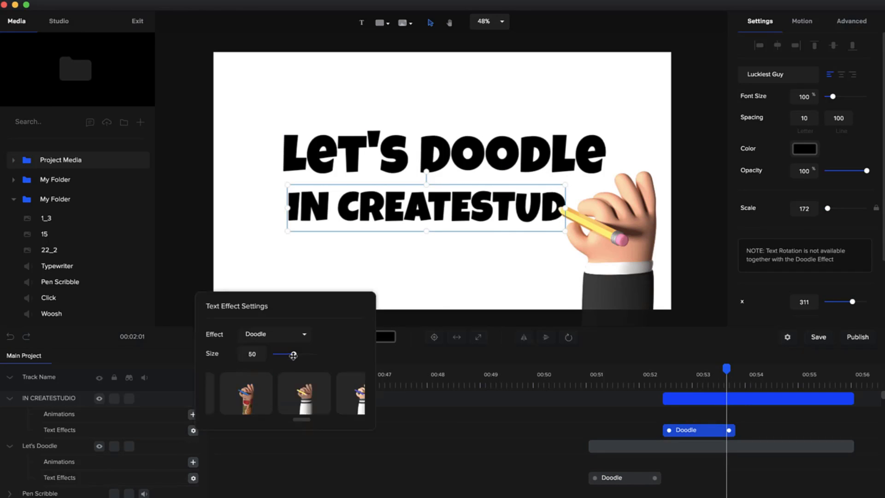
mouse_move(294, 355)
left_mouse_down()
mouse_move(284, 353)
mouse_move(294, 353)
left_mouse_up()
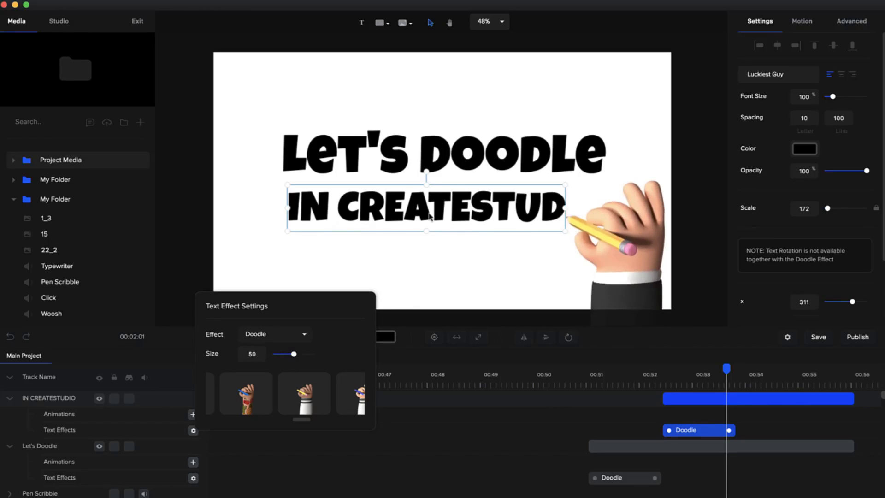
- Play both doodled lines from the start of the Let's Doodle clip, stop once both are written, and deselect the text
left_click(589, 380)
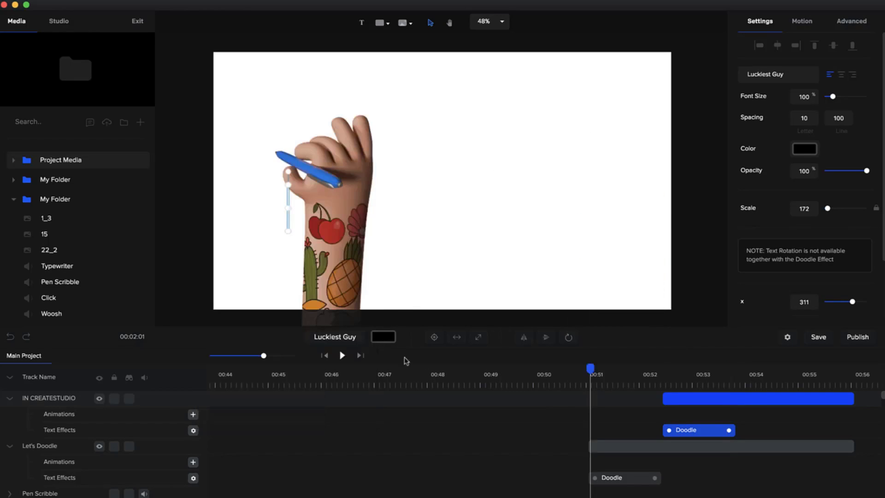
left_click(343, 356)
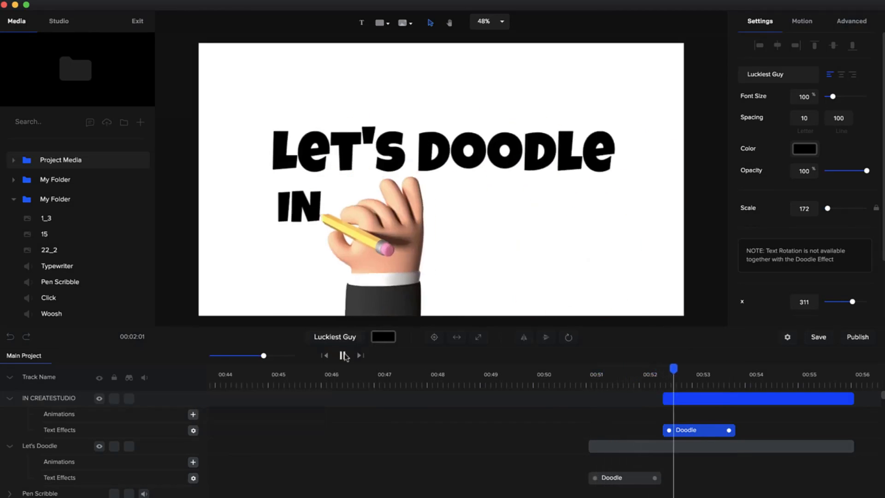
left_click(343, 355)
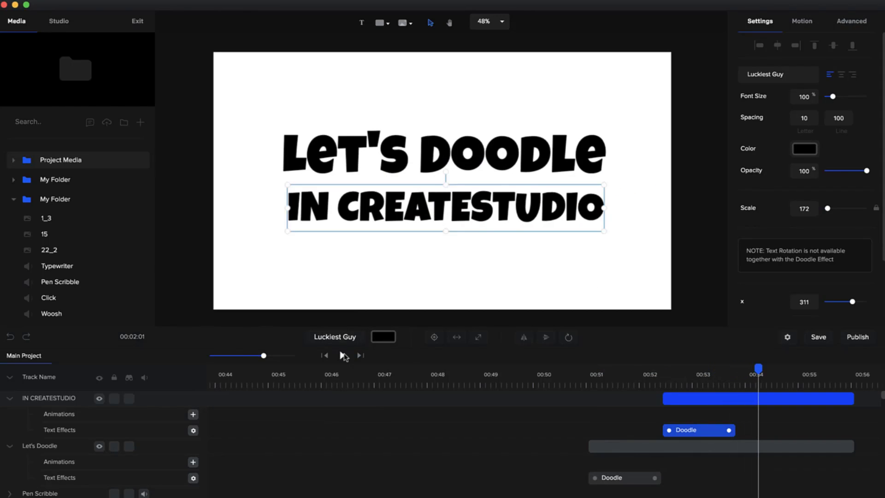
left_click(548, 288)
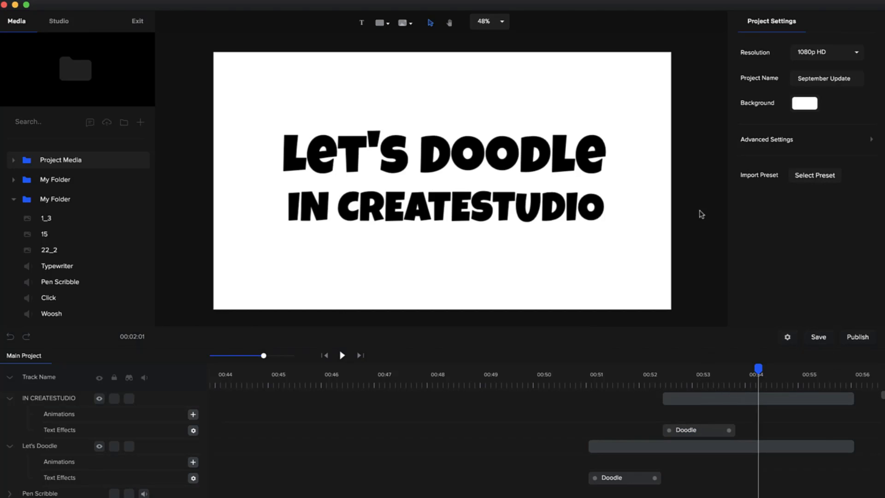
- Collapse the second My Folder and the SoundFX folder, and look through the images in the last My Folder
left_click(14, 199)
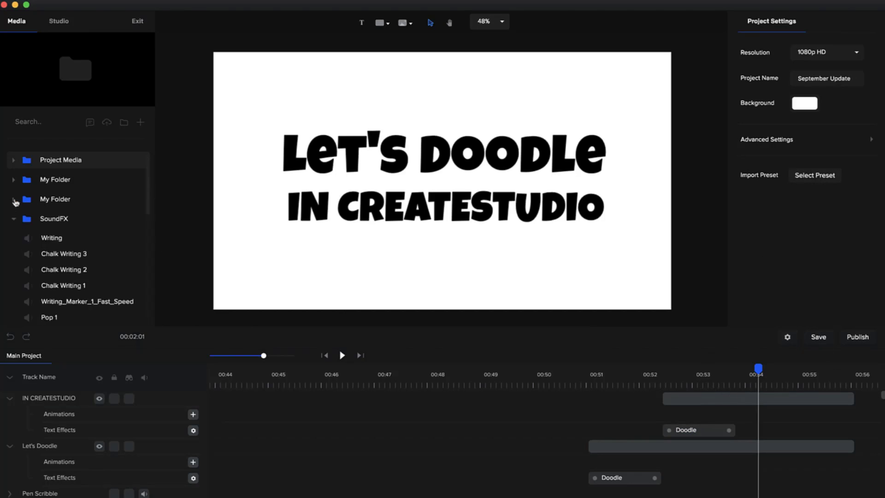
left_click(14, 219)
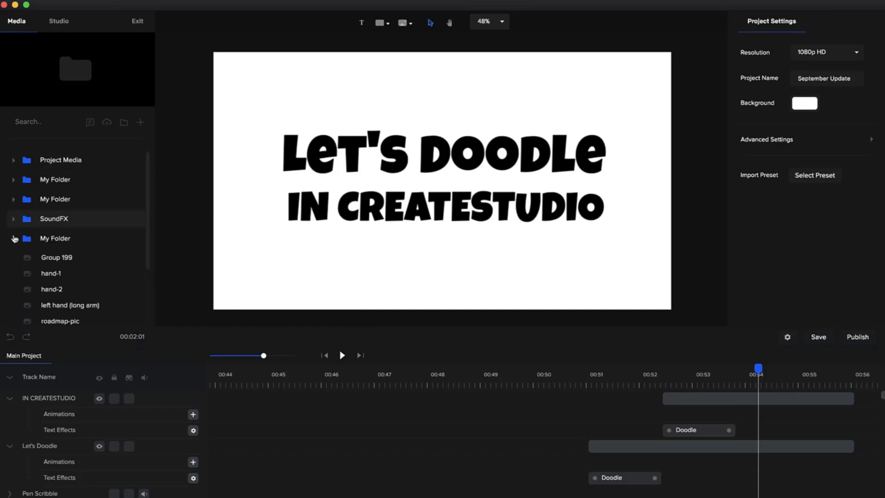
scroll(42, 286, "down", 3)
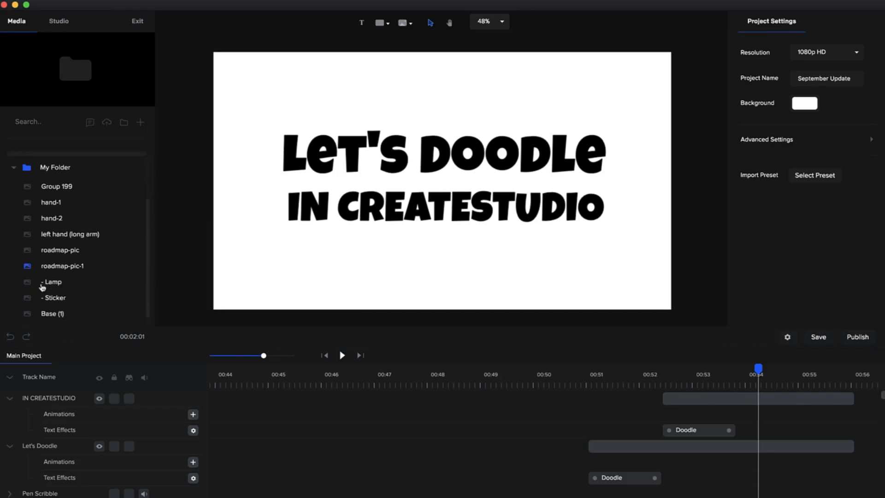
scroll(43, 286, "down", 1)
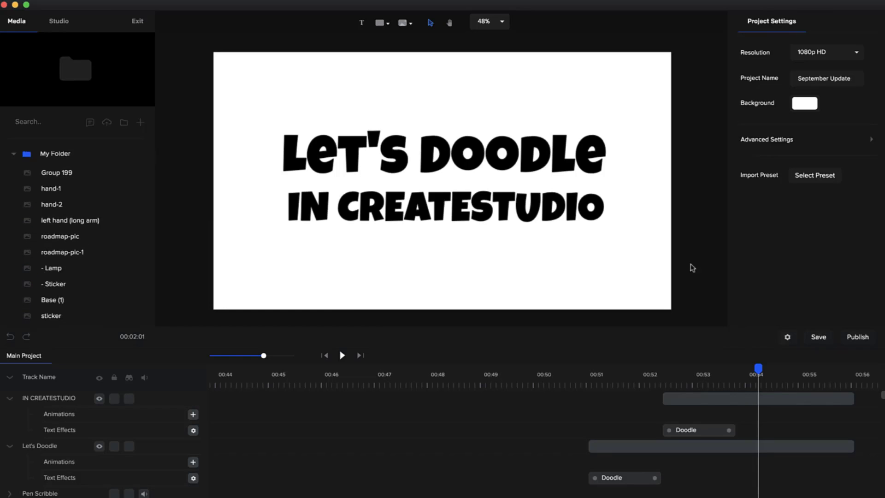
- Search the Pexels stock images for mountains, and import the landscape photo of snowy peaks under a starry sky
left_click(107, 125)
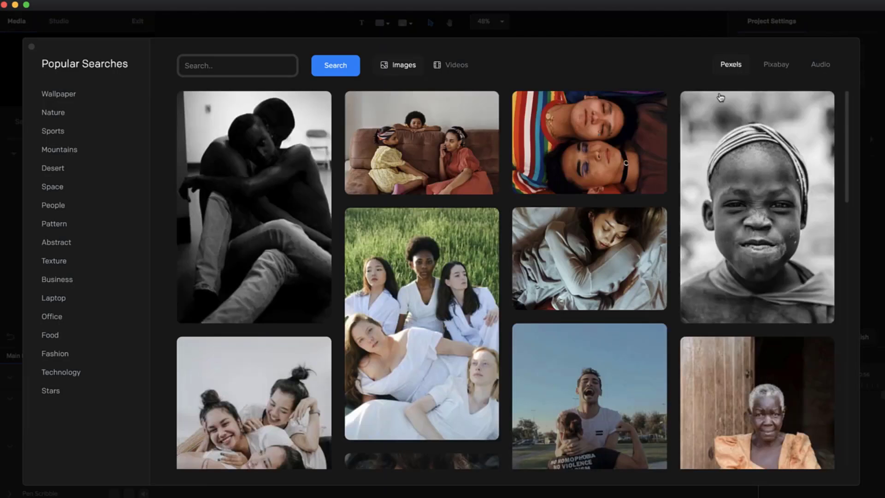
left_click(260, 65)
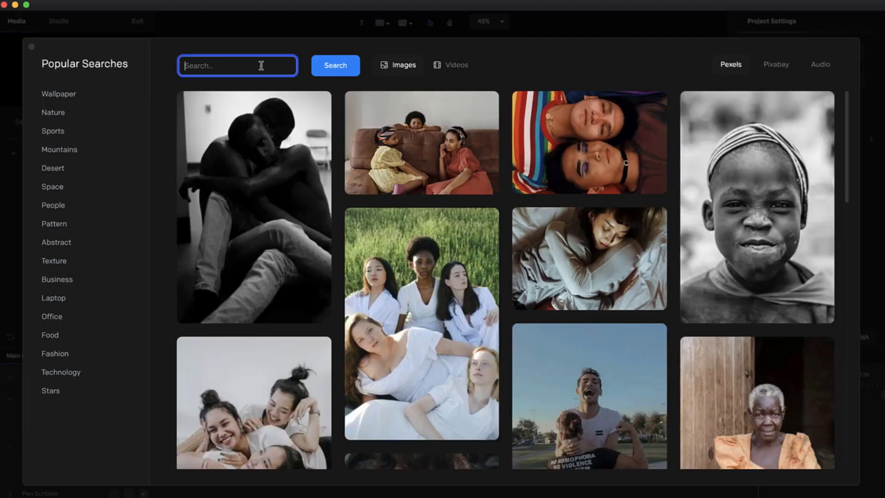
type("mountains")
key("Return")
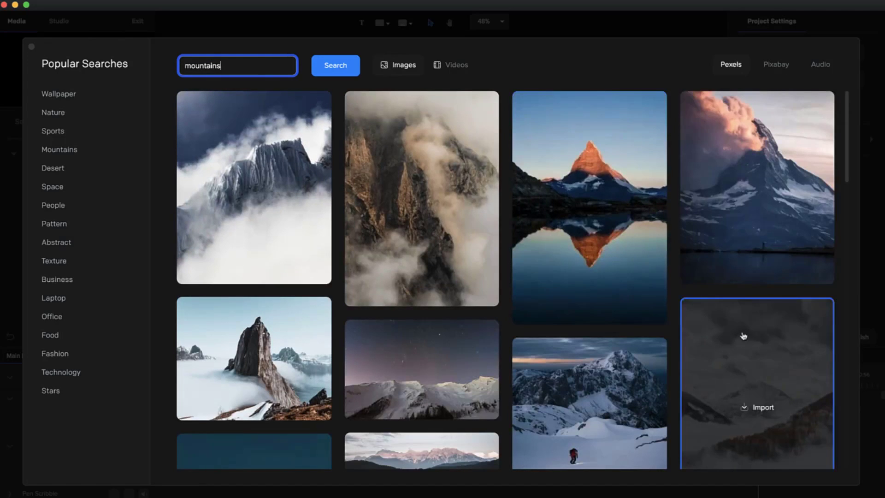
scroll(719, 314, "down", 3)
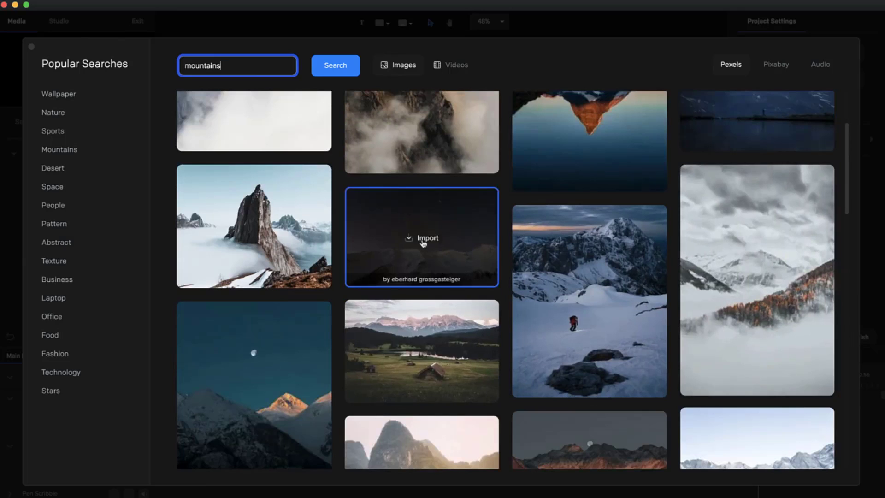
left_click(423, 241)
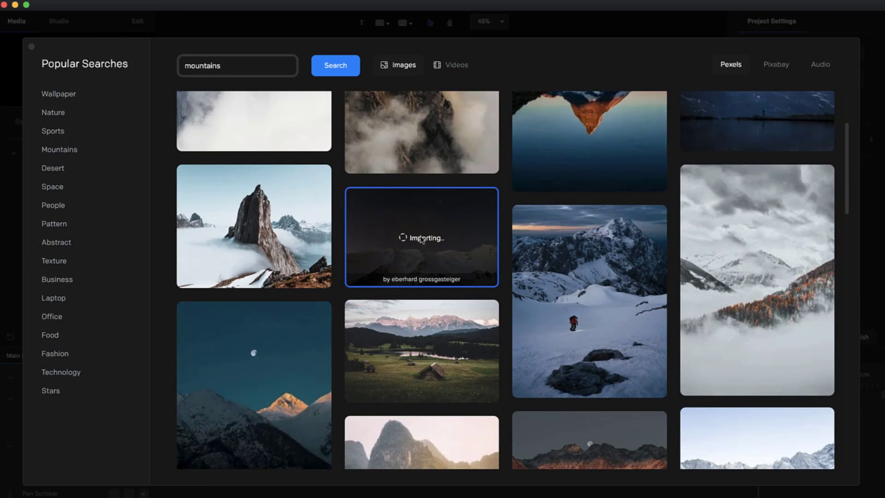
left_click(32, 48)
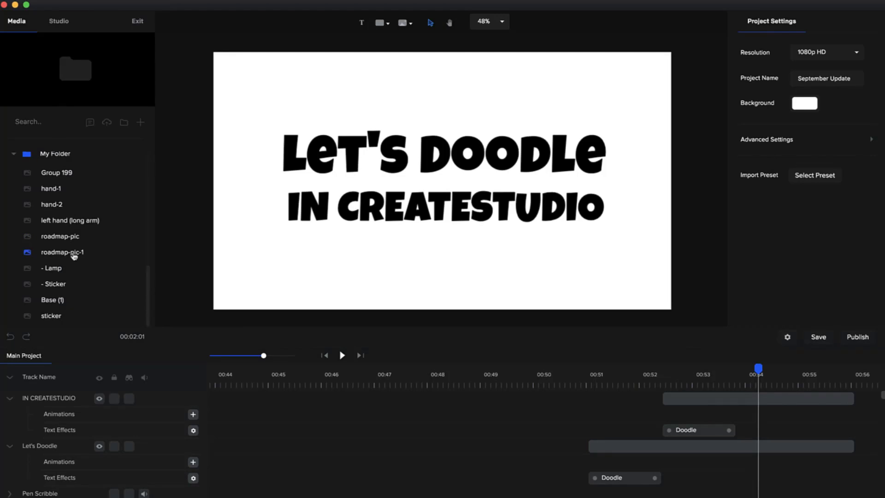
- Place the imported pexels 572897 photo on the canvas after the doodled lines, and scale it to fill the frame
scroll(75, 248, "up", 3)
left_click(69, 276)
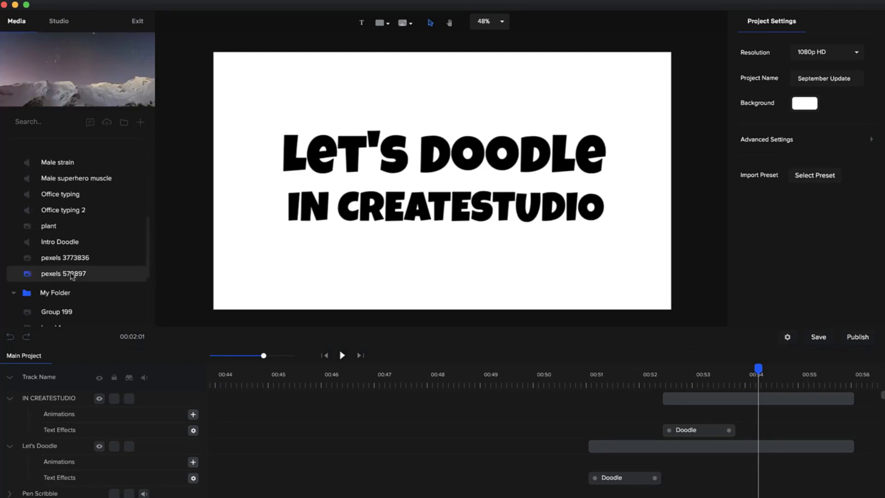
left_click_drag(70, 273, 538, 283)
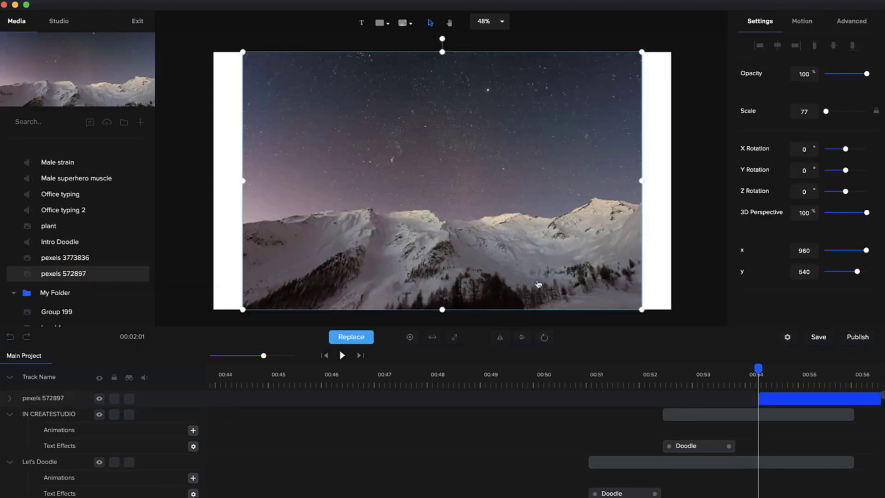
left_click(454, 337)
left_click(801, 382)
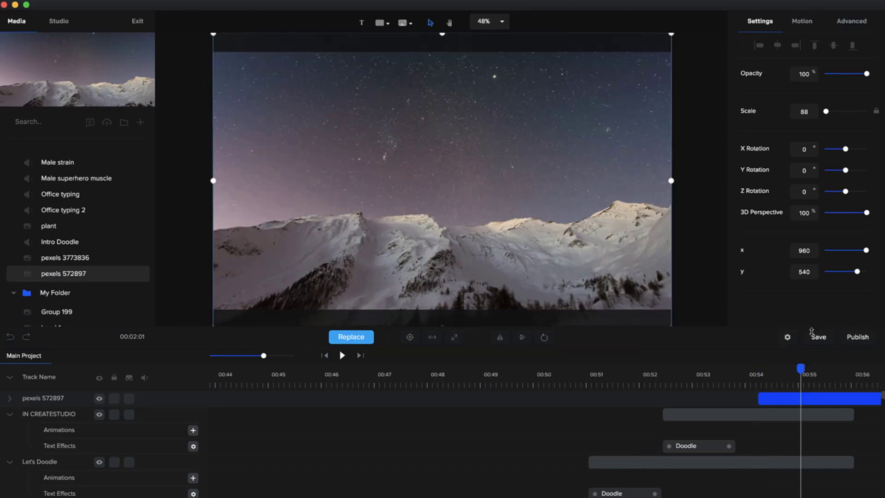
- Set the mountain photo's brightness to -10 and its contrast to 20
left_click(853, 27)
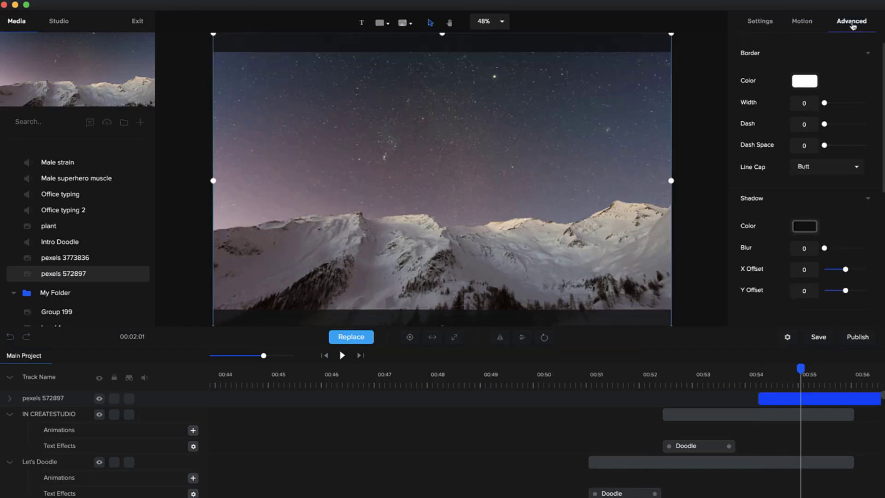
scroll(806, 217, "down", 5)
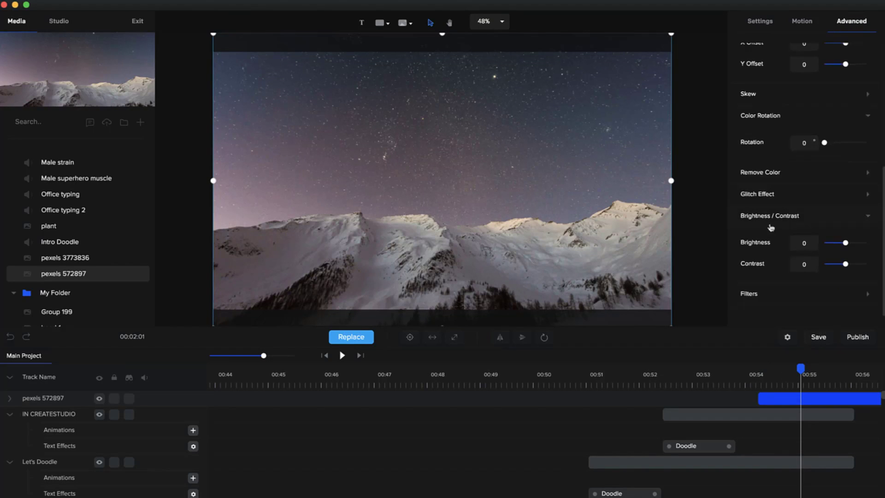
mouse_move(846, 242)
left_mouse_down()
mouse_move(862, 243)
mouse_move(844, 244)
left_mouse_up()
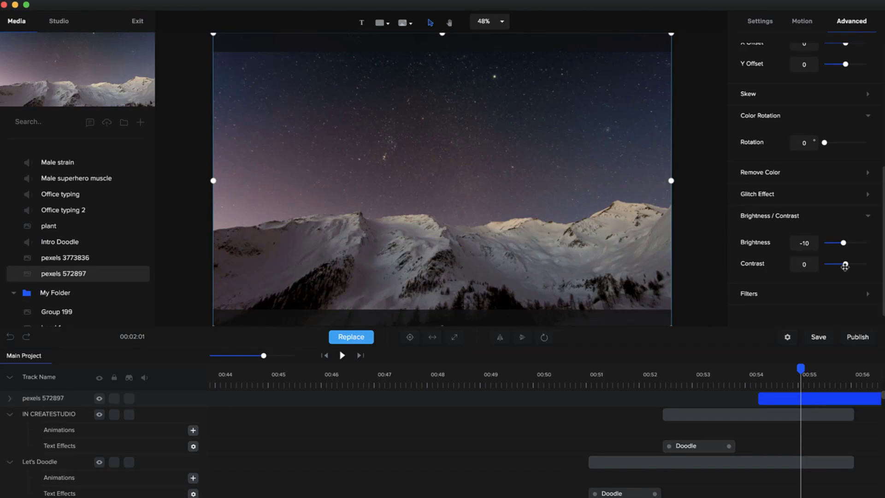
left_click_drag(846, 265, 851, 265)
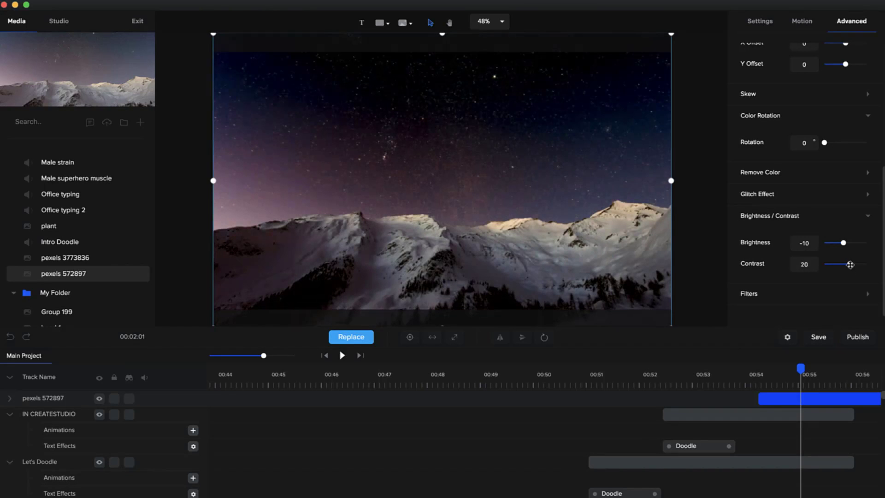
- Try the Grayscale, Sepia, Brownie and Vintage filters on the mountain photo, and settle on Polaroid
left_click(767, 296)
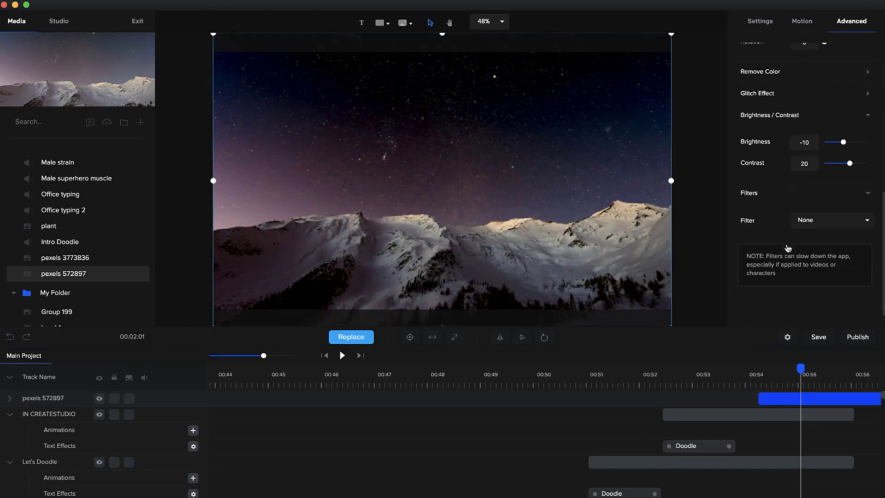
left_click(804, 223)
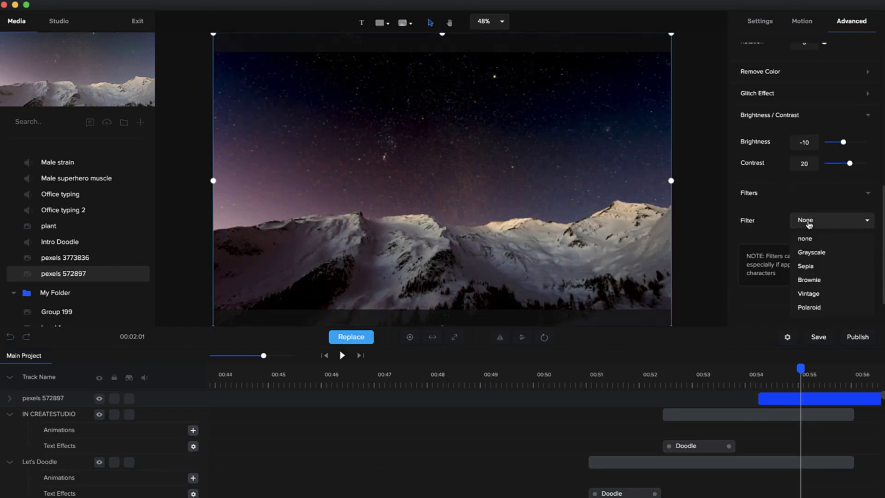
left_click(824, 256)
left_click(823, 224)
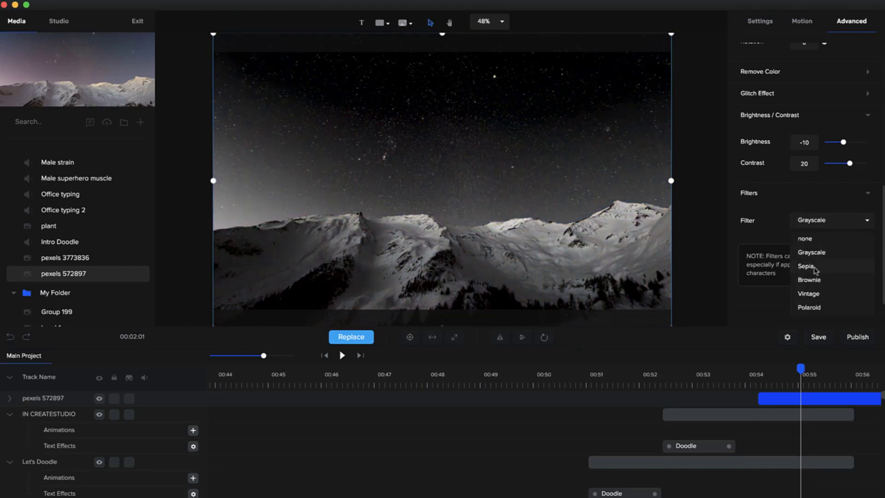
left_click(818, 269)
left_click(831, 225)
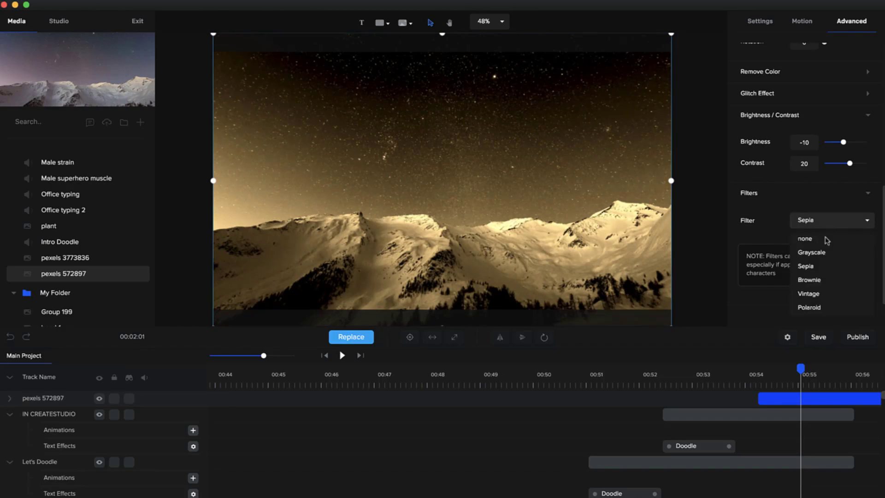
left_click(819, 281)
left_click(823, 229)
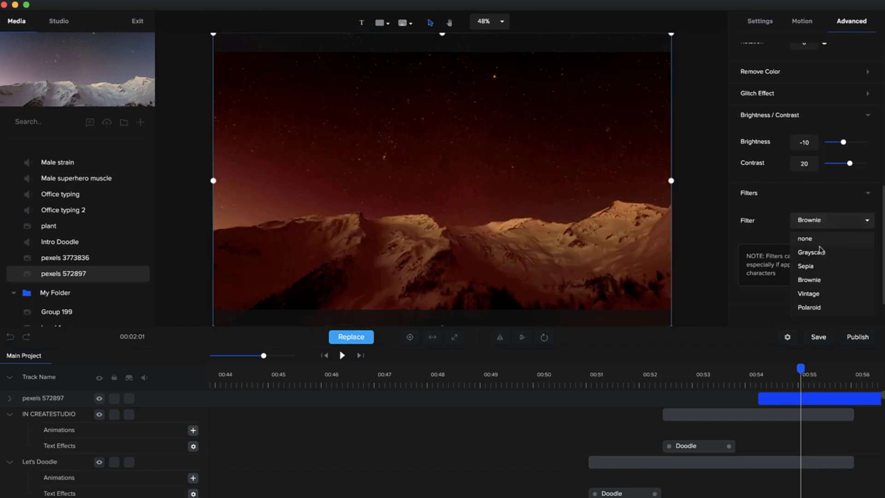
left_click(819, 294)
left_click(830, 229)
left_click(819, 305)
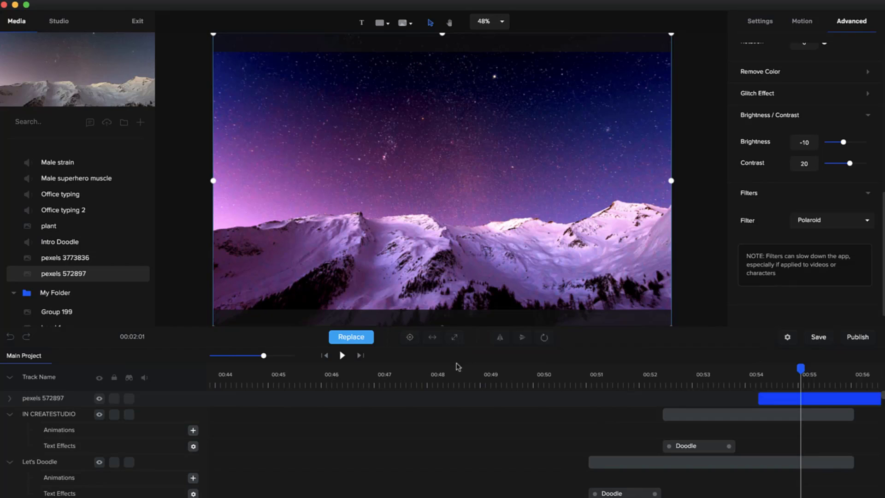
- Scrub the timeline back to just before the Let's Doodle clip and forward through the Doodle effects
scroll(786, 295, "down", 5)
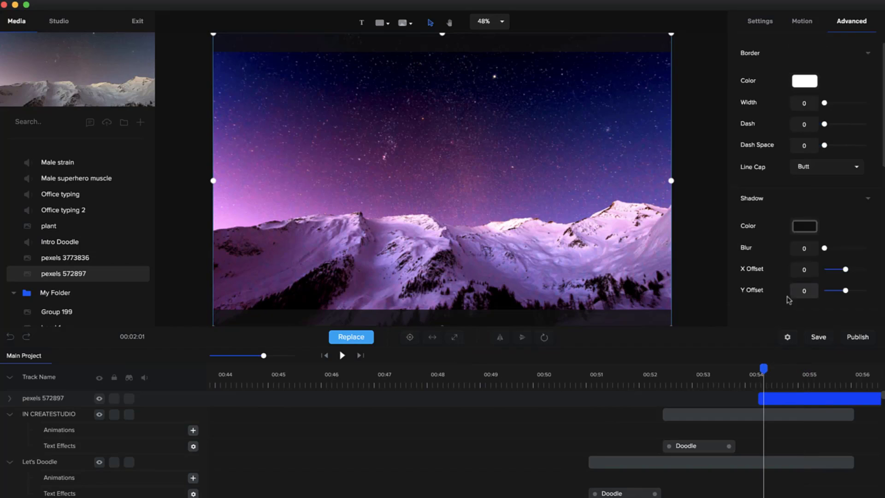
left_click(681, 377)
left_click(633, 375)
left_click(578, 376)
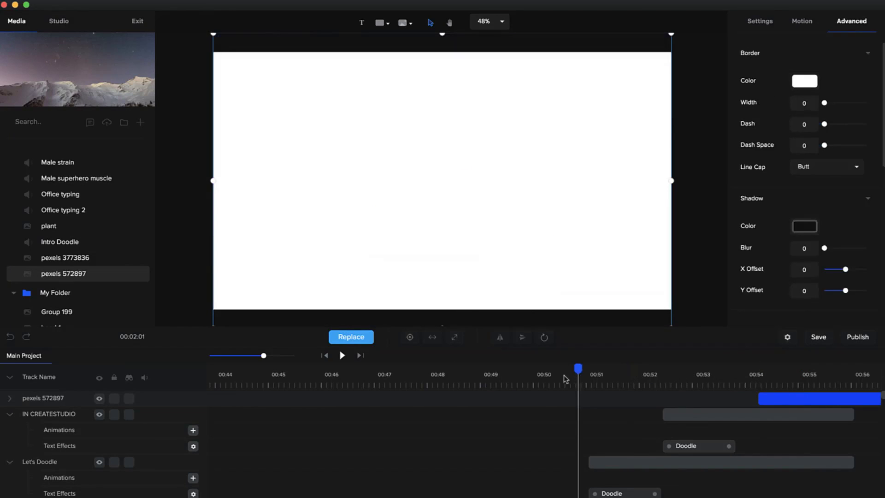
left_click_drag(590, 377, 728, 377)
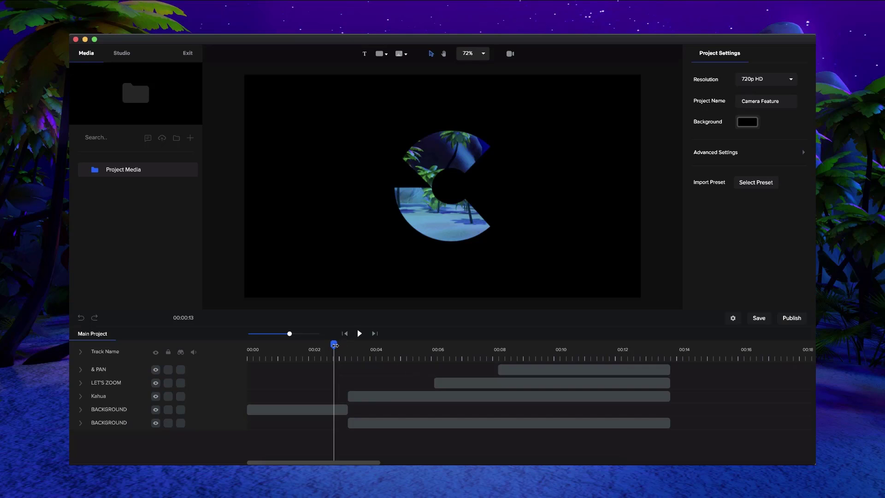
- In the Camera Feature project, turn on the camera at 00:04, try shrinking its frame, and return it to full canvas size
left_click_drag(334, 345, 371, 354)
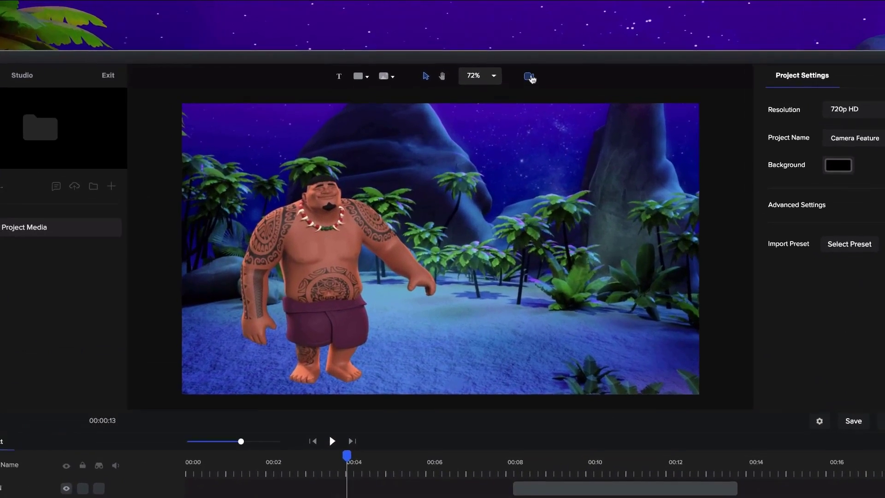
left_click(510, 54)
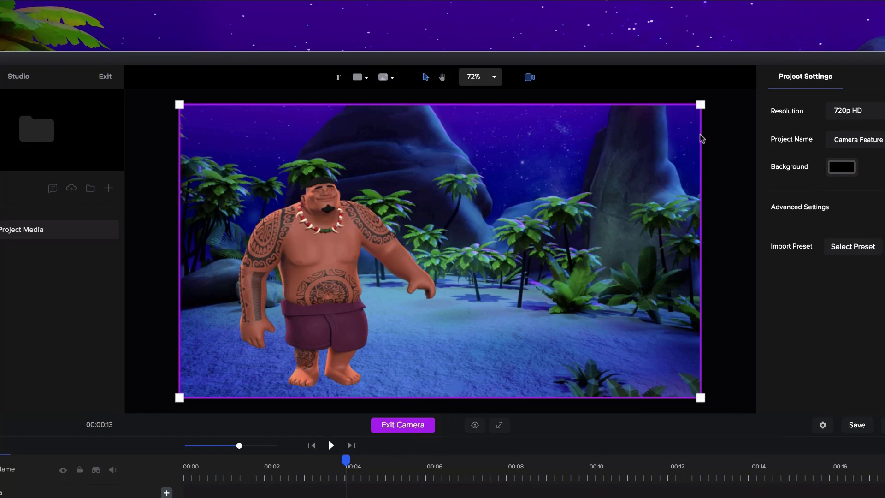
left_click_drag(701, 397, 682, 387)
left_click_drag(650, 351, 697, 395)
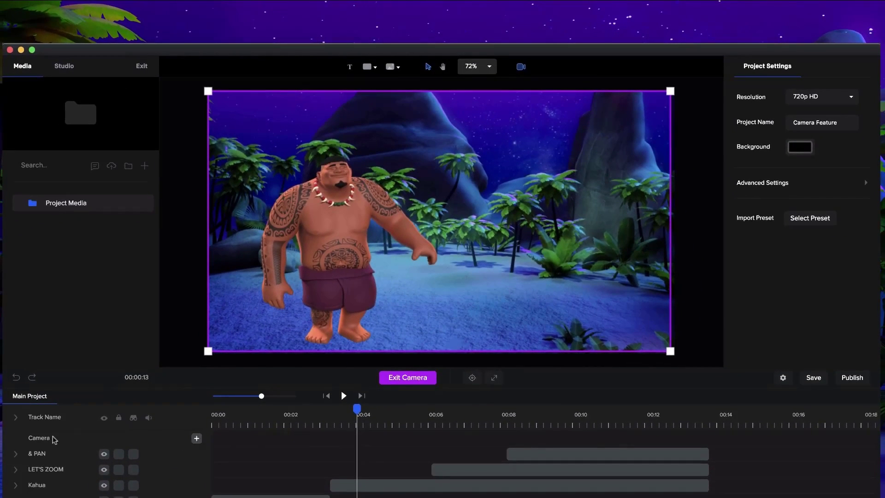
- Add a camera animation starting at 00:04, and move the playhead just past its end
left_click(197, 438)
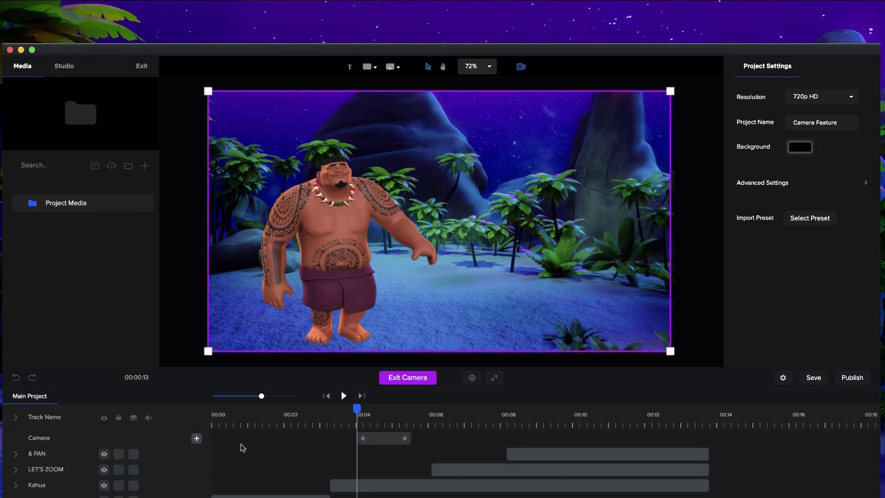
left_click(379, 441)
left_click(359, 406)
left_click_drag(357, 408, 427, 419)
left_click(400, 440)
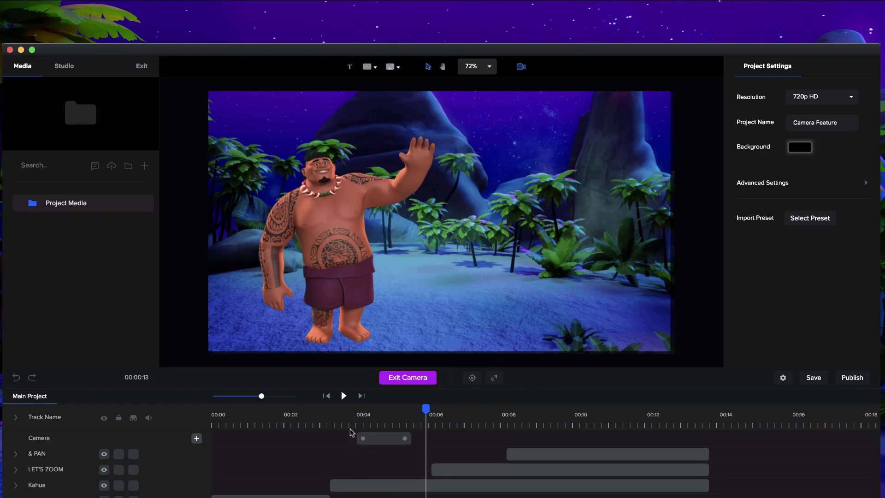
left_click_drag(423, 409, 418, 409)
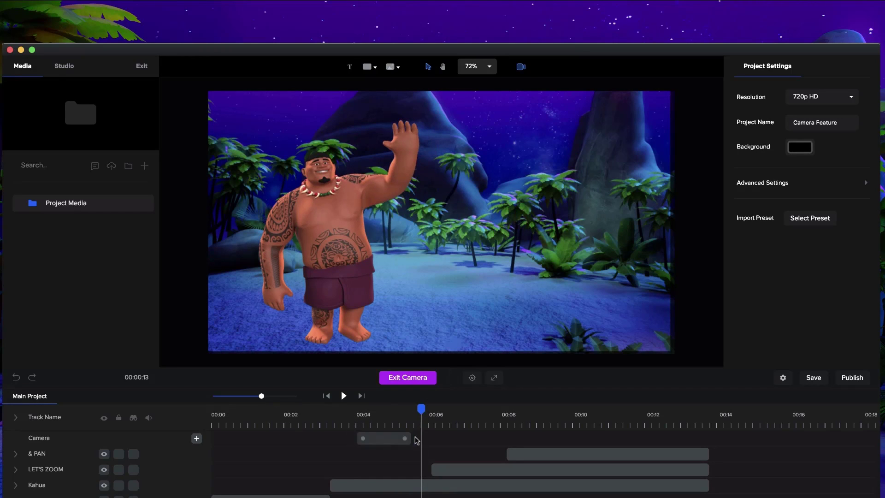
- Shrink the camera animation's end frame to about 62% around the waving character's upper body, and return to the animation's start
left_click(400, 443)
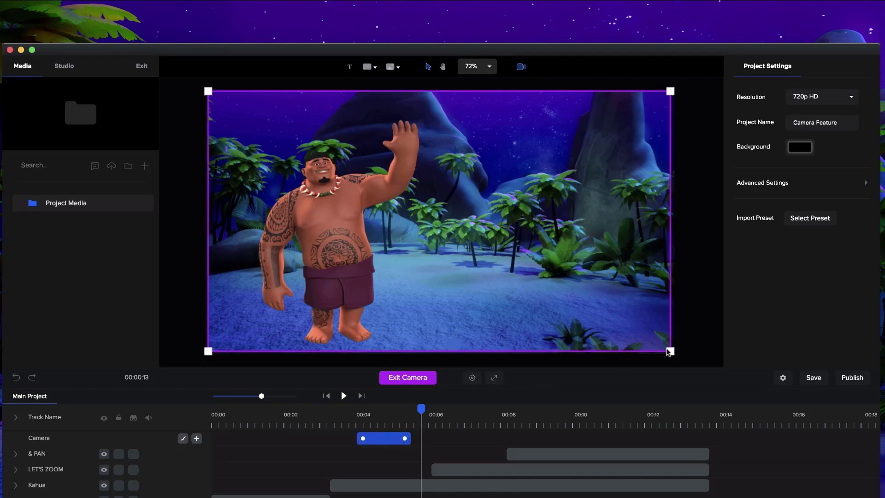
left_click_drag(670, 351, 487, 266)
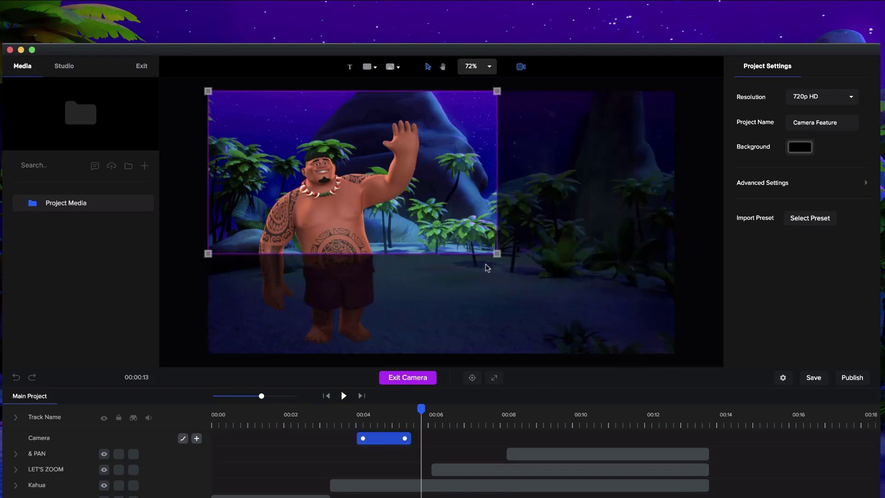
left_click(358, 421)
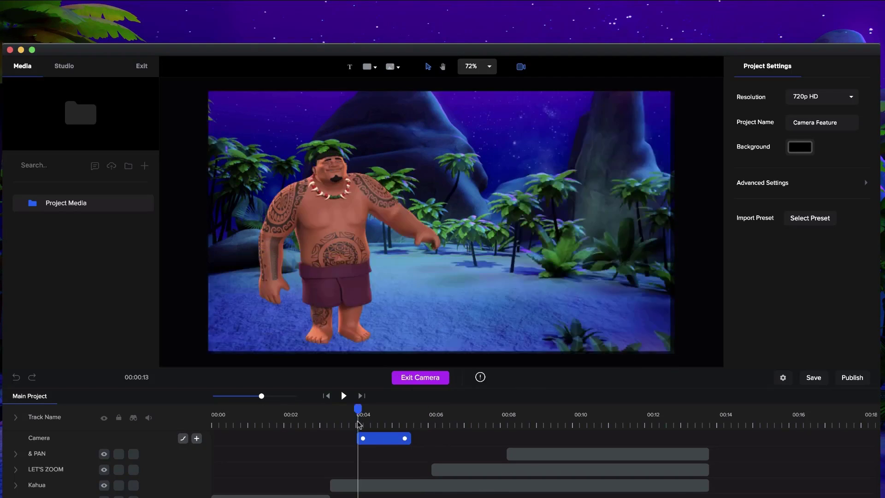
- Scrub back and forth across the first camera animation and play it to preview the zoom
left_click_drag(355, 413, 429, 421)
left_click_drag(382, 414, 346, 408)
left_click(343, 396)
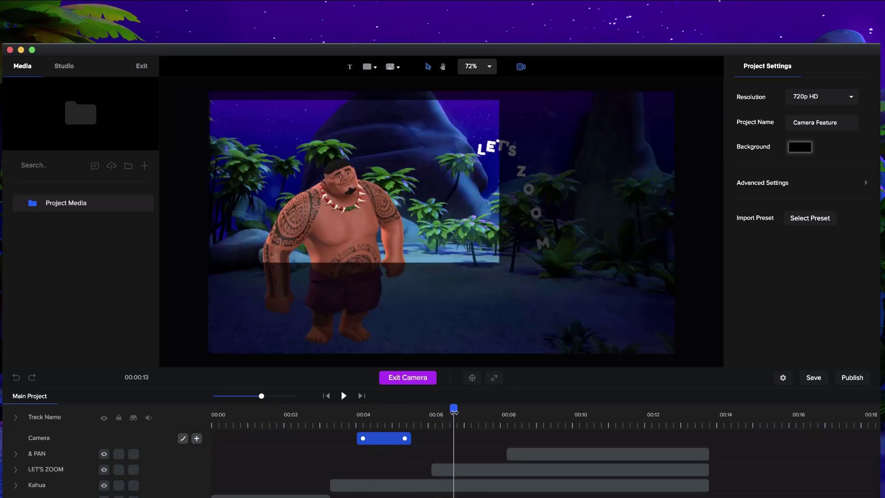
- Add a second camera animation starting just past 00:06, move the playhead to about 00:08, and select that animation
left_click_drag(454, 410, 441, 413)
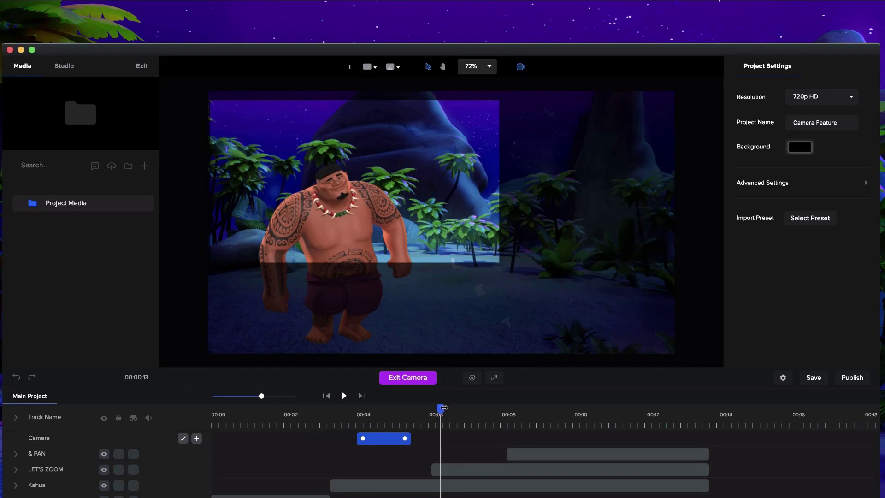
left_click(197, 438)
left_click(496, 417)
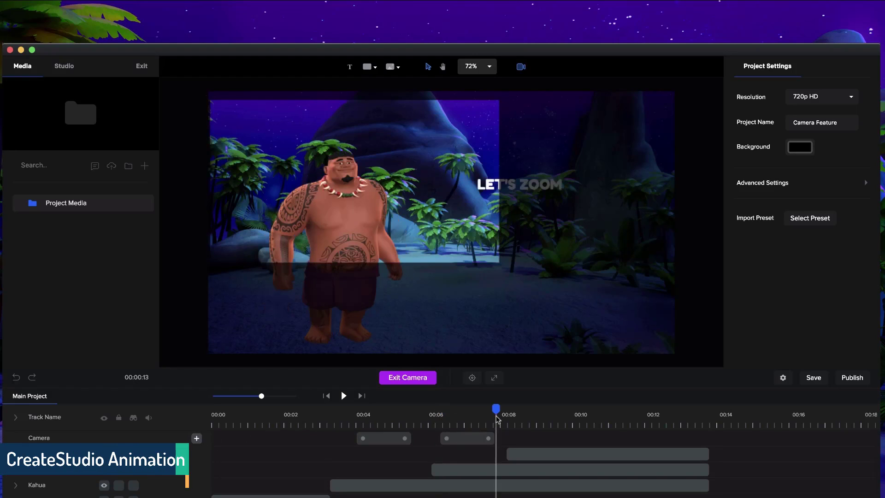
left_click(502, 418)
left_click(490, 440)
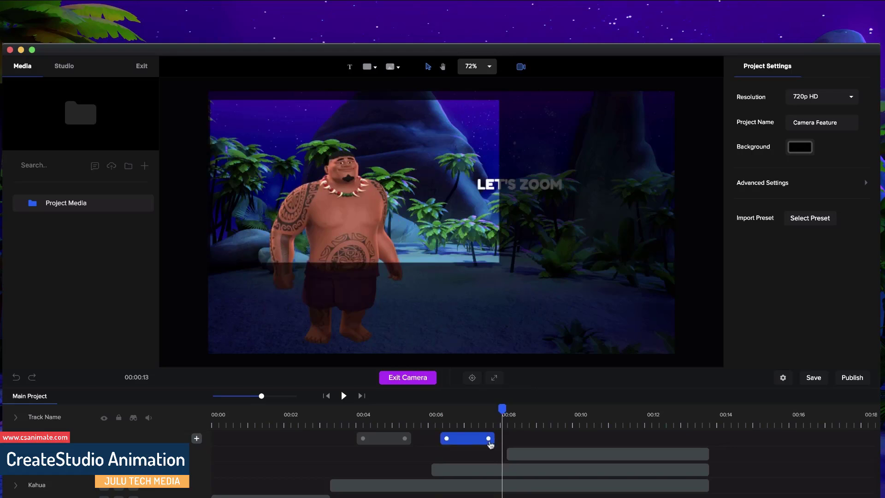
- Shrink the second camera animation's end frame to about 31% and place it around the LET'S ZOOM text
left_click(425, 247)
left_click_drag(365, 225, 515, 232)
left_click_drag(363, 104, 510, 187)
left_click_drag(643, 224, 589, 183)
left_click_drag(593, 222, 597, 224)
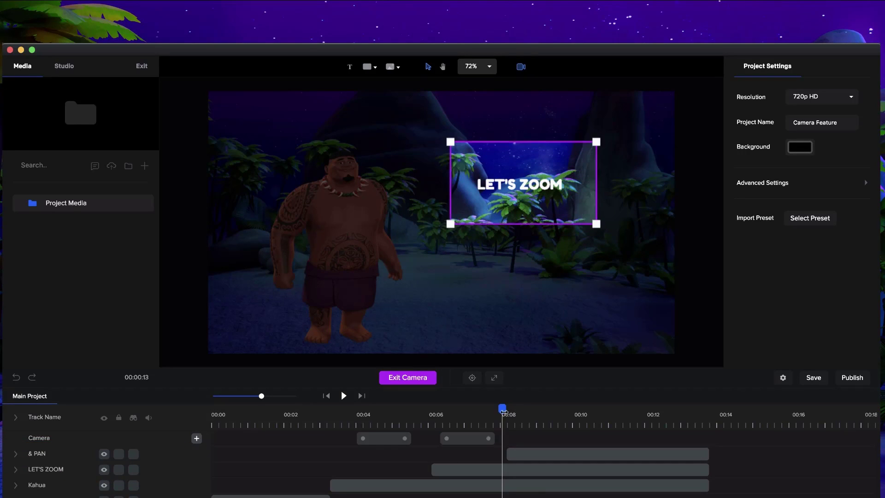
- Add a third camera animation starting just past 00:08, and move the playhead to about 00:10
left_click_drag(504, 411, 519, 409)
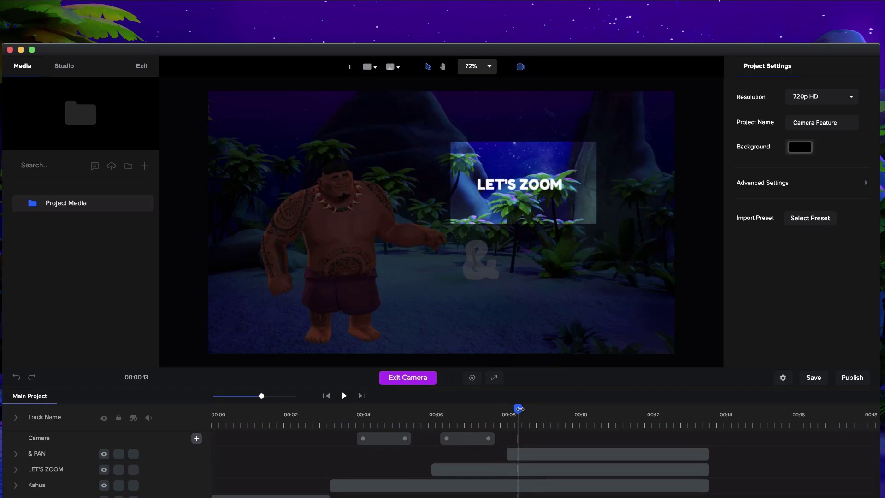
left_click(197, 438)
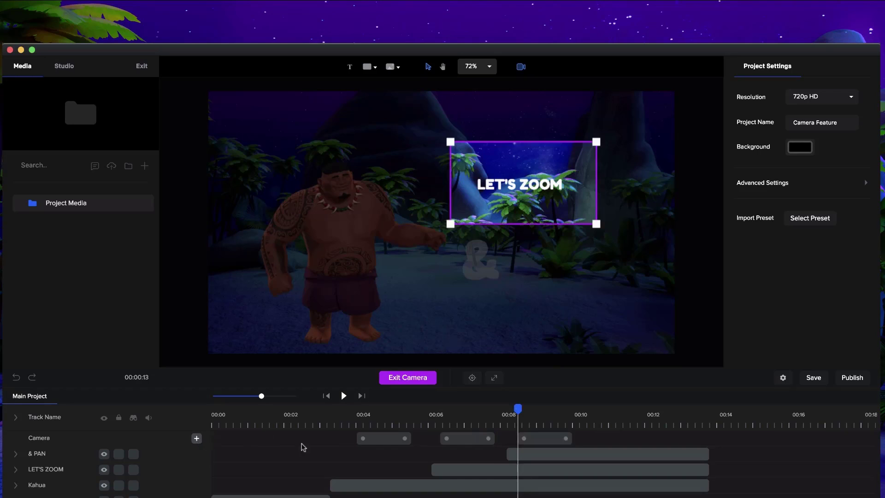
left_click(579, 410)
- Enlarge the third camera animation's end frame to about 49% so it surrounds both the LET'S ZOOM and & PAN text
left_click(589, 190)
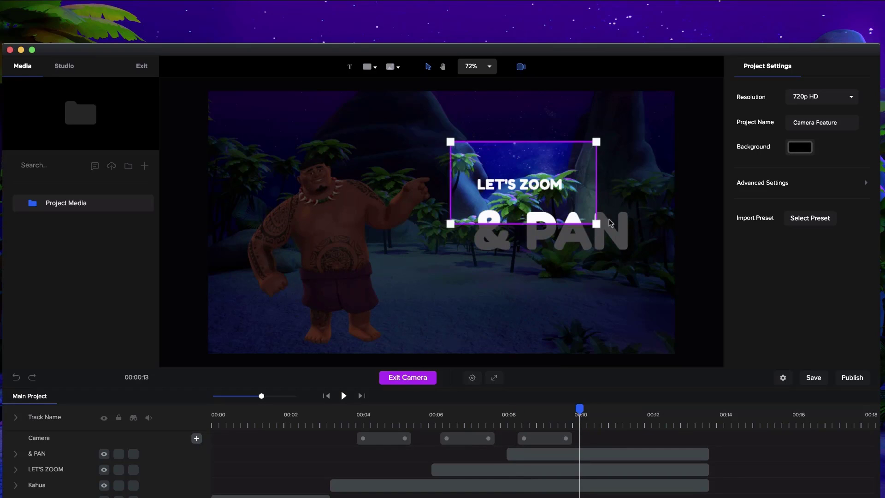
left_click_drag(596, 224, 659, 261)
left_click_drag(642, 199, 639, 210)
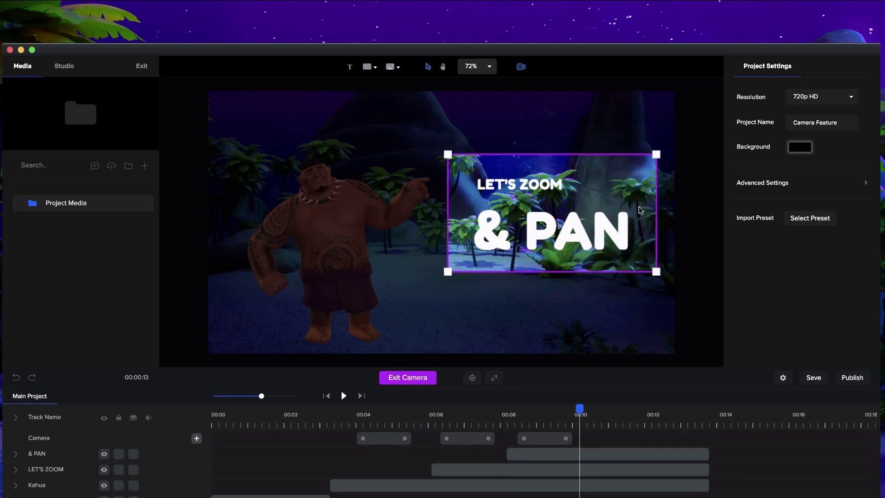
mouse_move(656, 272)
left_mouse_down()
mouse_move(675, 282)
mouse_move(644, 264)
left_mouse_up()
- Add a fourth camera animation starting between 00:10 and 00:11, and move the playhead just past its end
left_click_drag(580, 408, 600, 409)
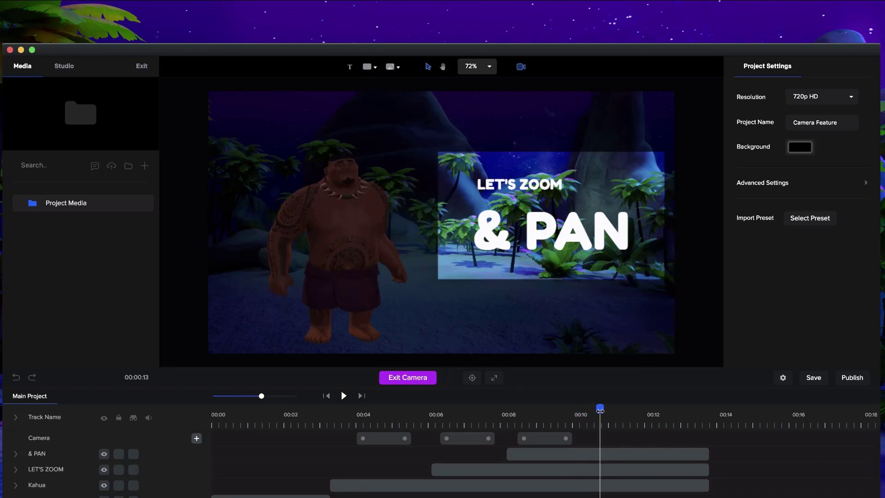
left_click(196, 438)
left_click_drag(668, 418, 644, 408)
left_click(651, 452)
left_click(648, 438)
left_click(663, 408)
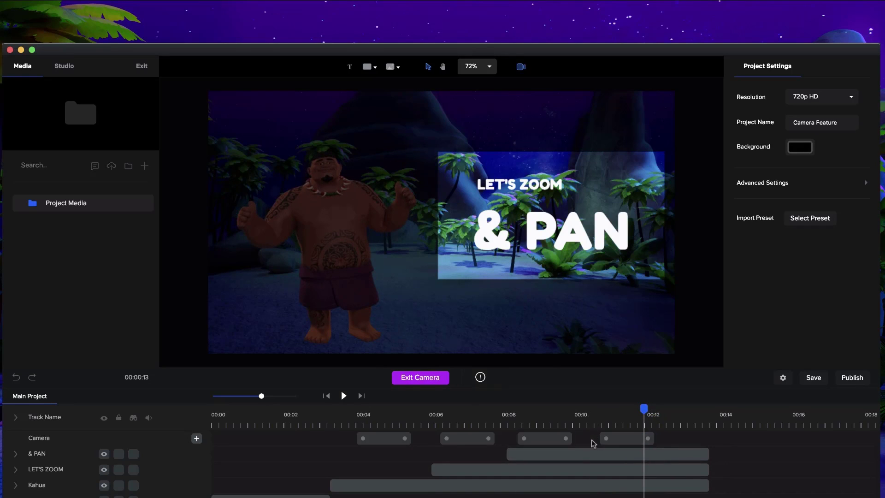
mouse_move(481, 376)
left_click(661, 416)
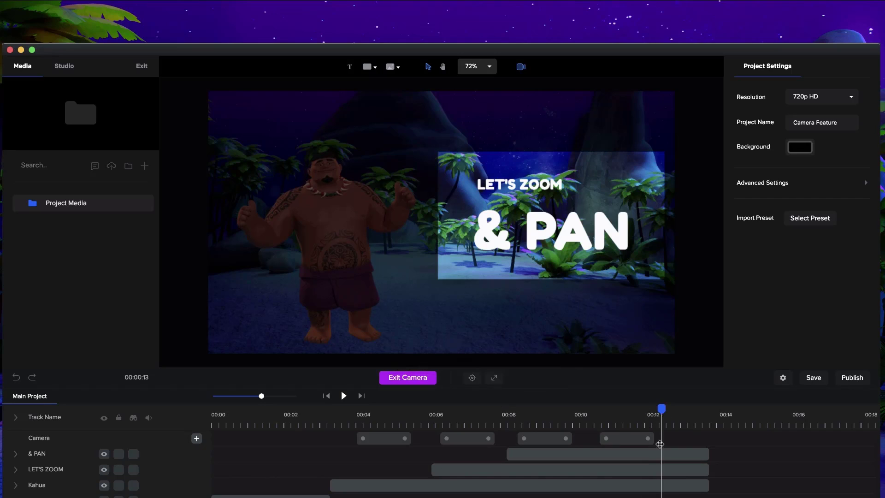
- Expand the fourth camera animation's end frame to the full canvas, then try shrinking it and undo that change
left_click(619, 438)
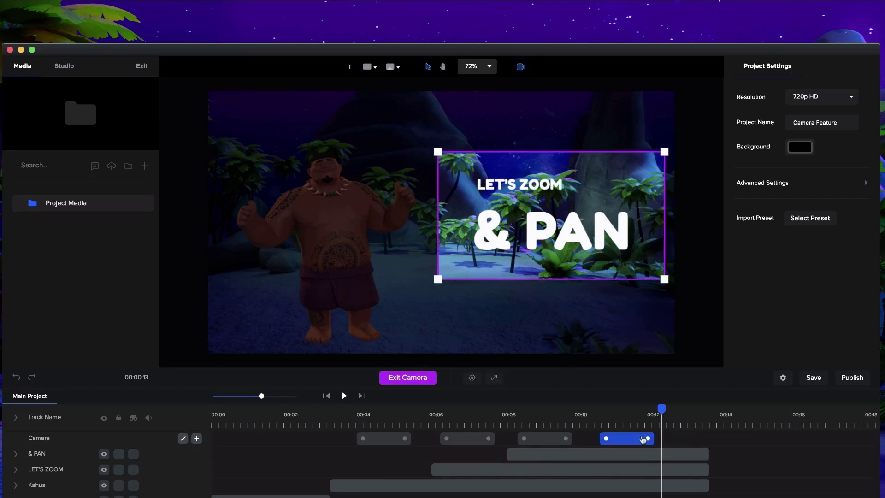
left_click(494, 378)
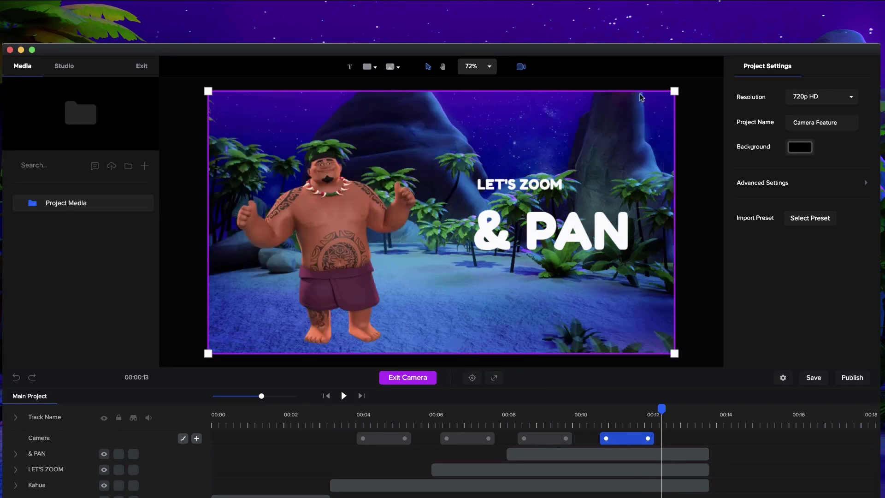
left_click_drag(207, 91, 420, 210)
key("super+z")
- Play the project from the start to preview all four camera animations
left_click_drag(638, 416, 213, 408)
left_click(350, 396)
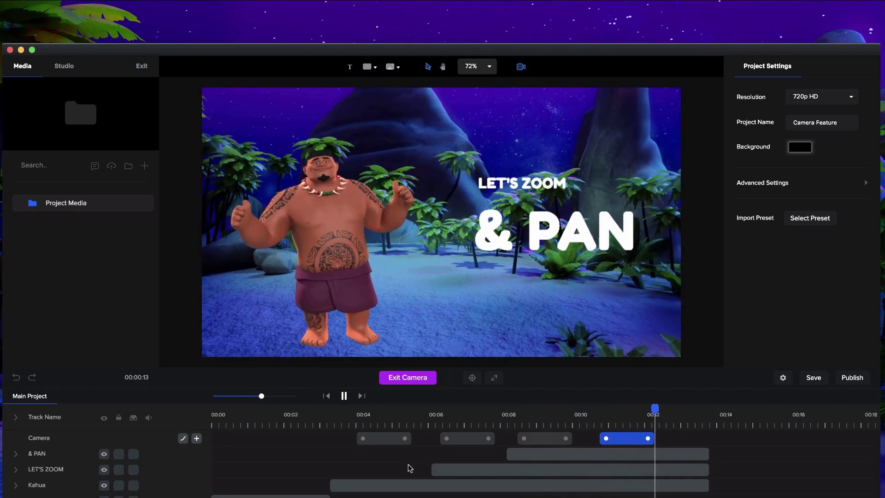
left_click(344, 395)
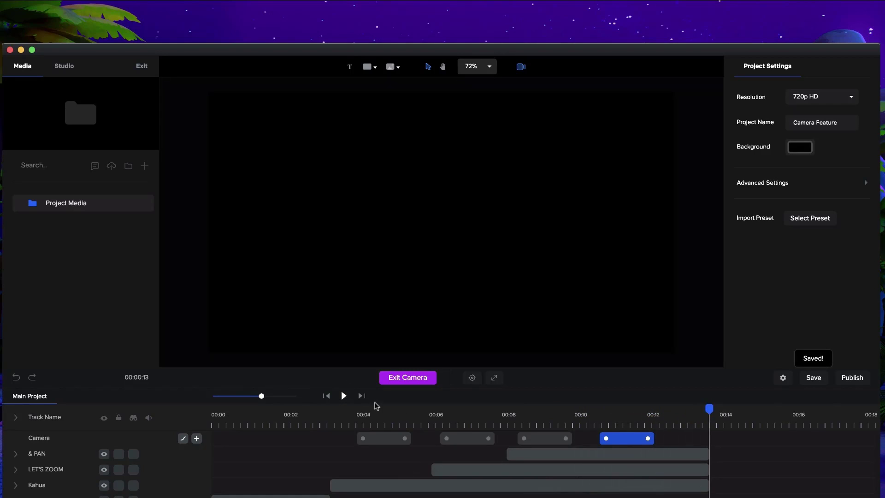
- Set the easing of the last camera animation to Back, using its In version
left_click_drag(687, 417, 676, 411)
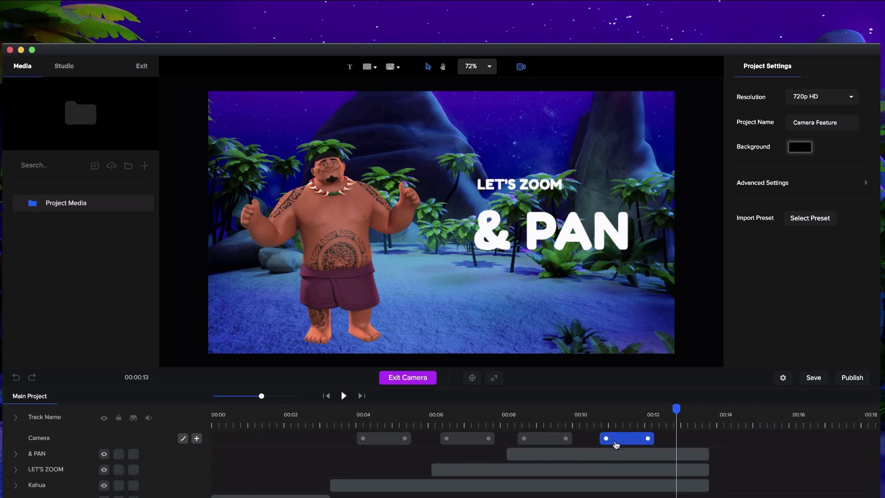
left_click(183, 438)
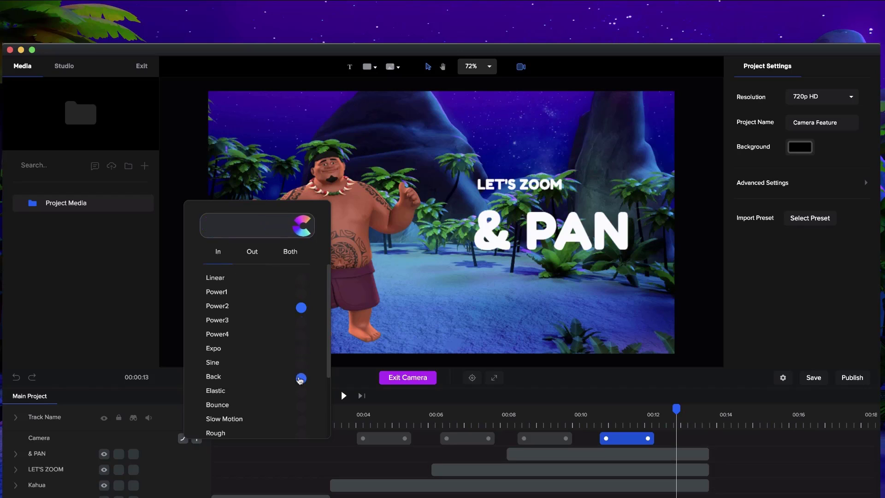
left_click(301, 378)
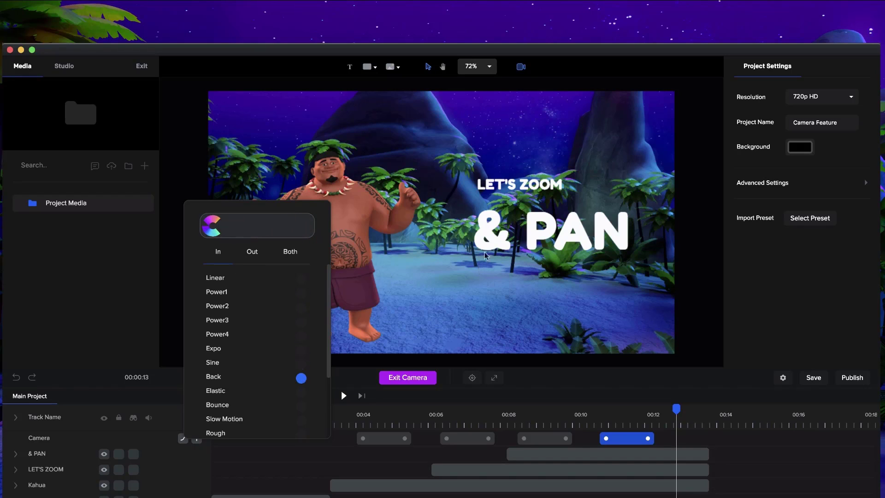
- Play the last camera animation from about 00:10 to preview its Back easing
left_click(601, 417)
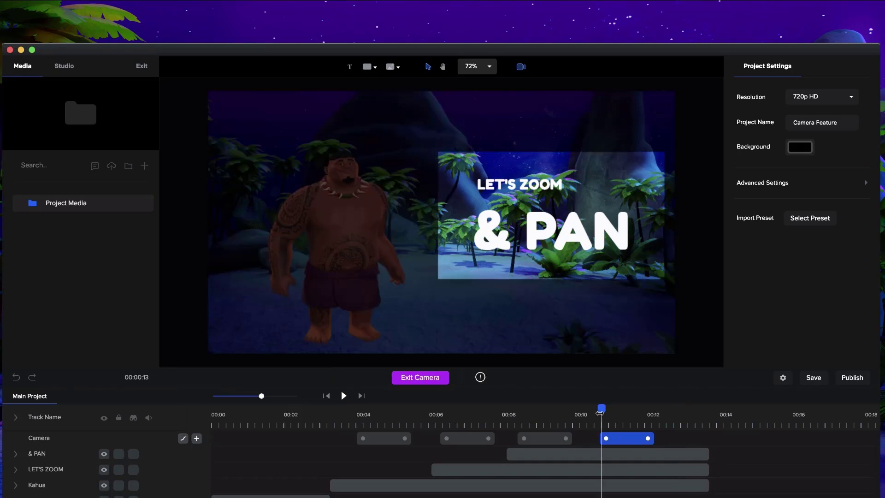
left_click(576, 415)
left_click(344, 396)
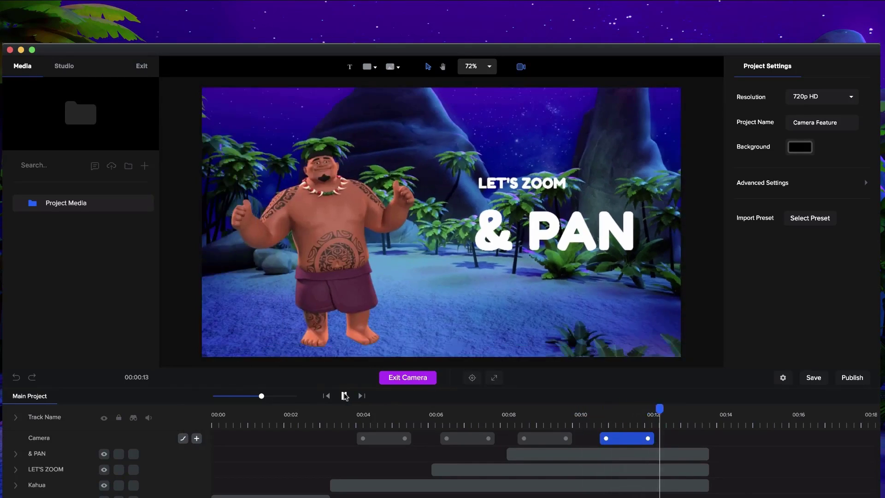
left_click(343, 395)
- Review the easing options, lengthen the last camera animation slightly past 00:12, and replay the camera moves from an earlier point
left_click(182, 437)
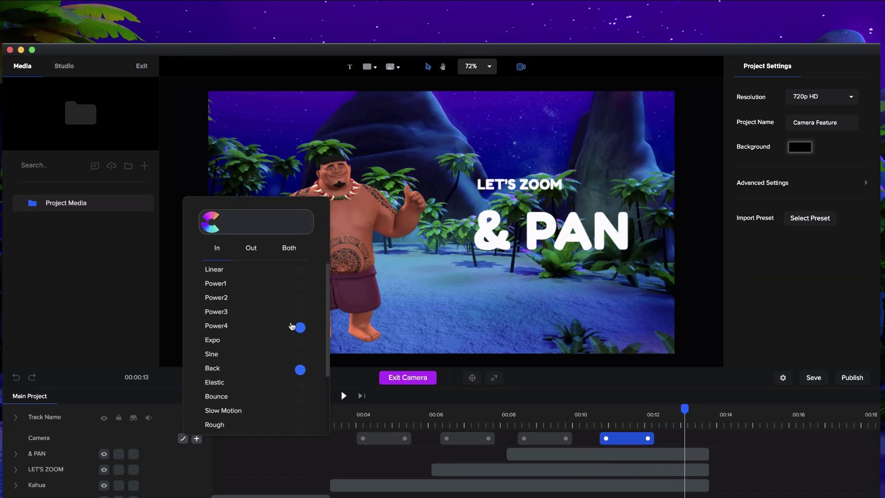
scroll(291, 322, "down", 2)
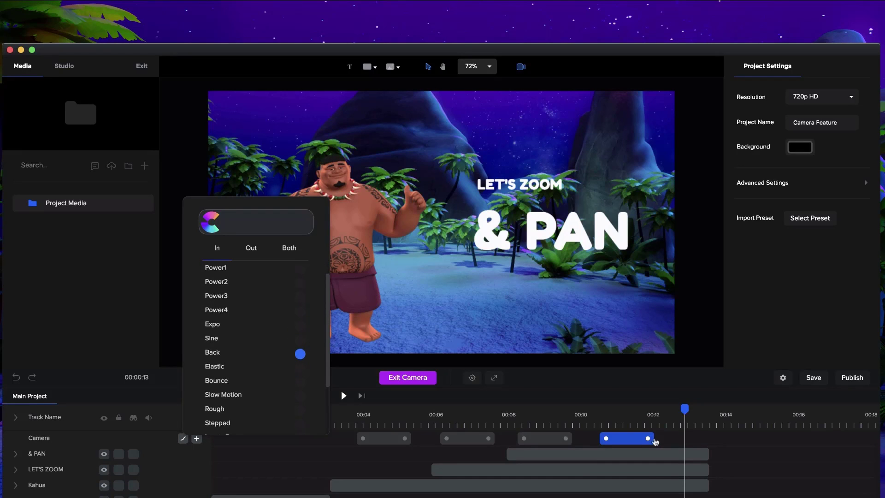
left_click(649, 438)
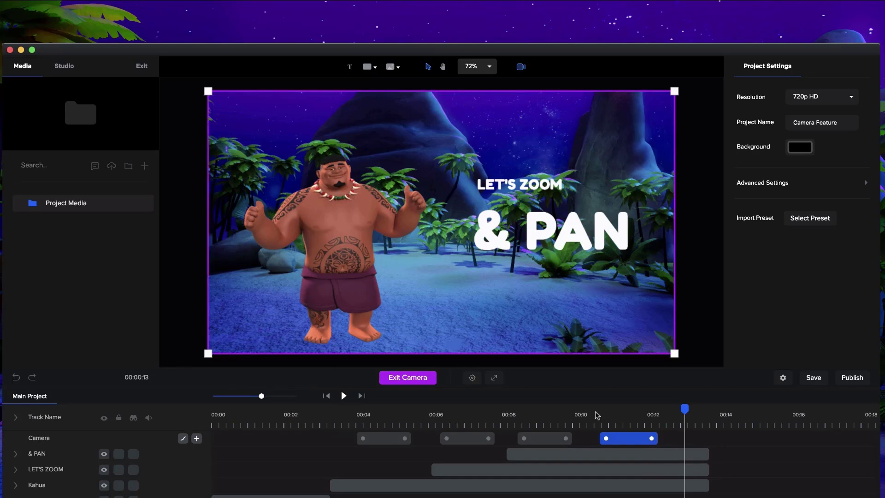
left_click_drag(596, 411, 334, 393)
left_click(345, 395)
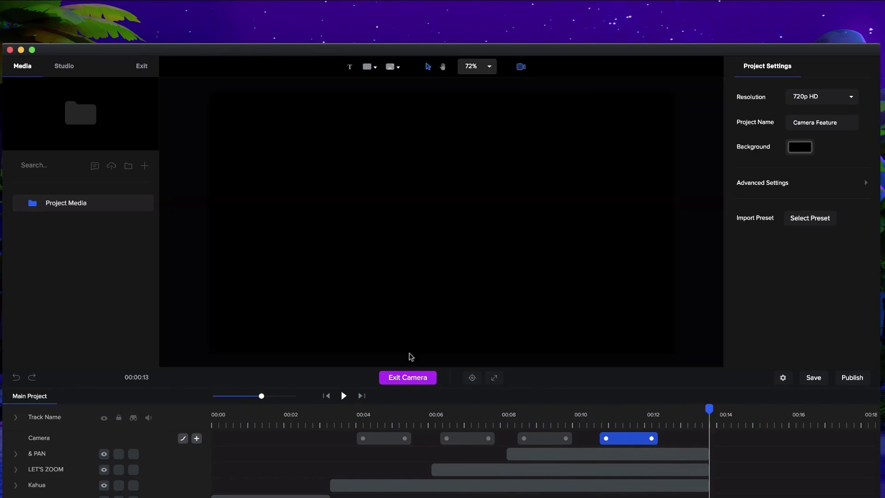
- Exit camera mode, scrub past 00:11, and select the & PAN text clip
left_click(417, 377)
left_click(600, 417)
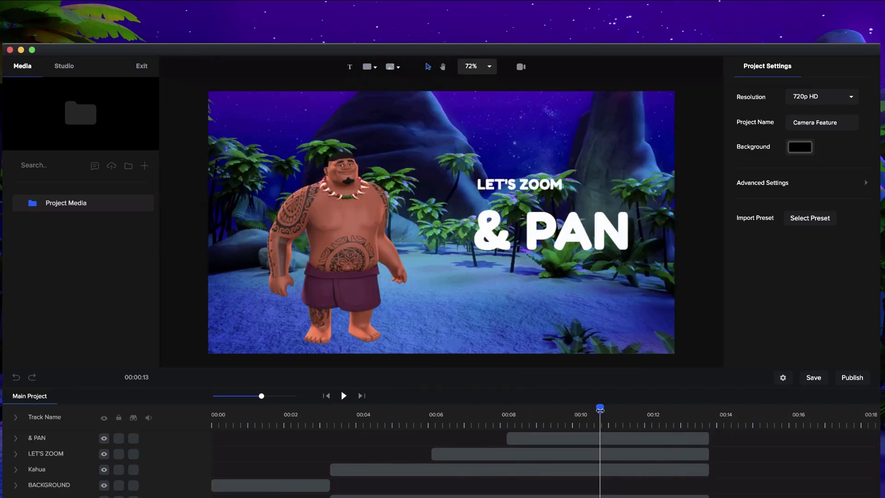
left_click_drag(600, 409, 632, 415)
left_click(530, 438)
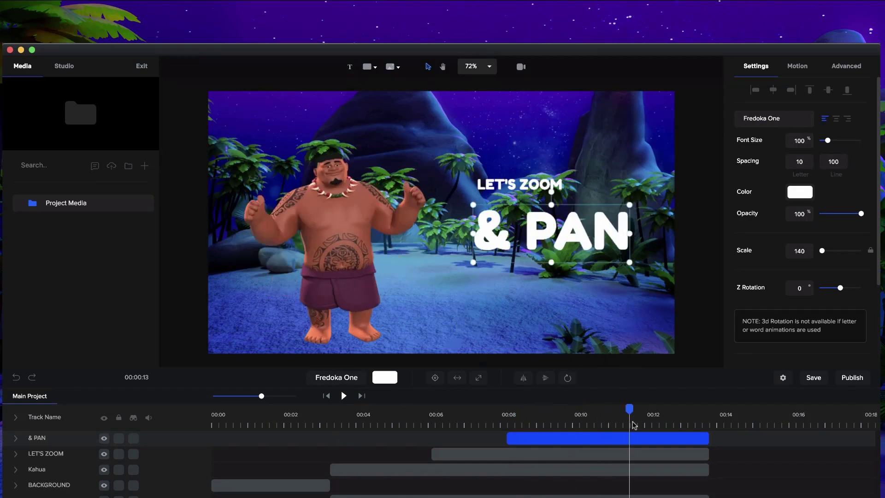
- Turn camera mode back on and check the camera frame before, during and after the last camera animation
left_click(521, 67)
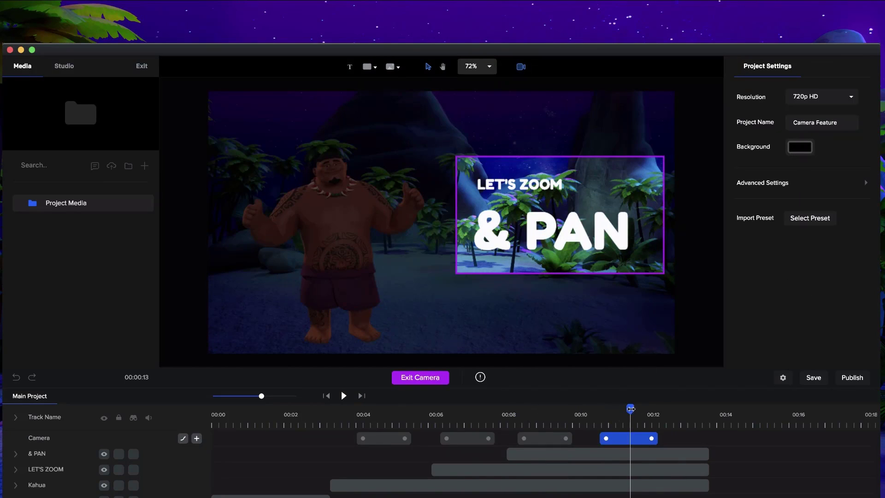
left_click_drag(631, 408, 589, 420)
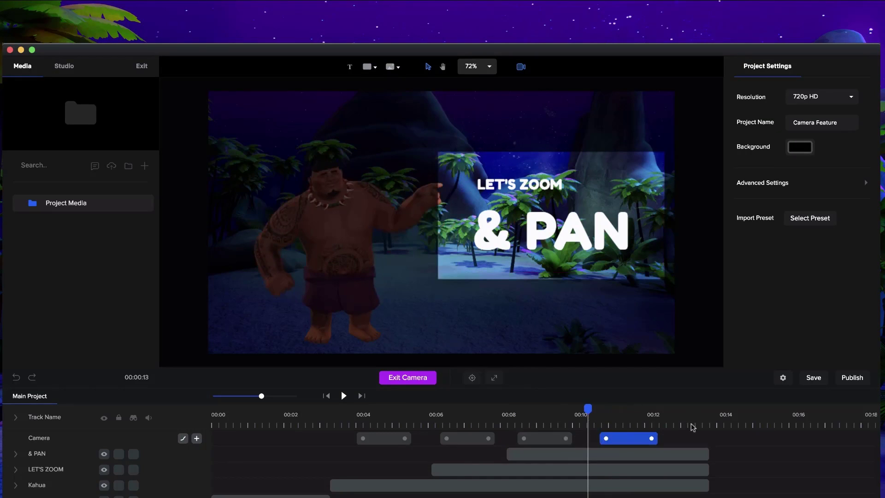
left_click(674, 420)
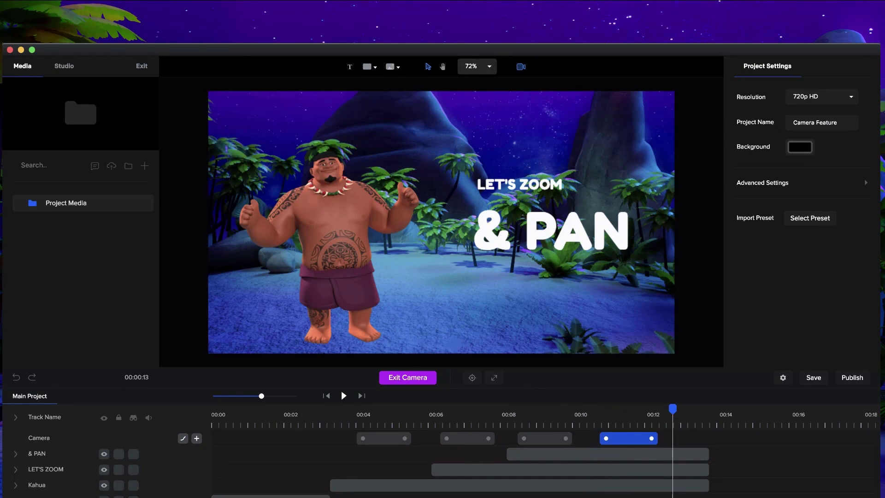
left_click(766, 413)
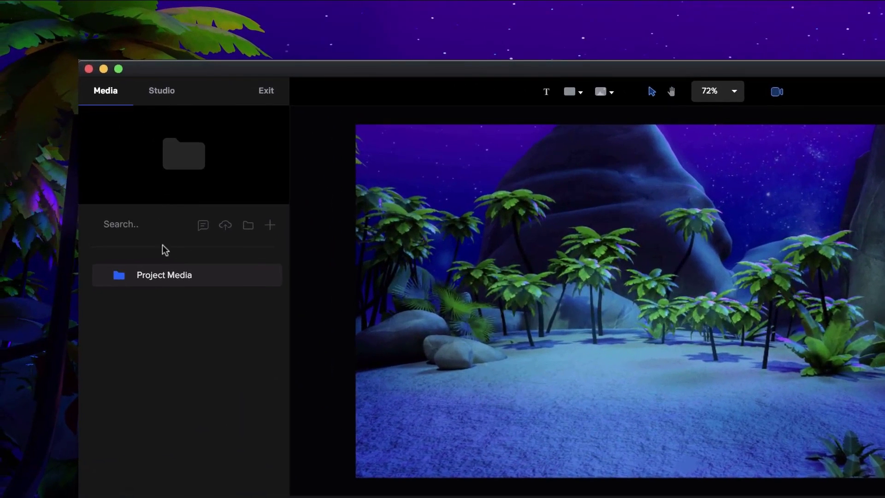
- Open the Supreme character collection in the Studio library and browse its characters
left_click(172, 95)
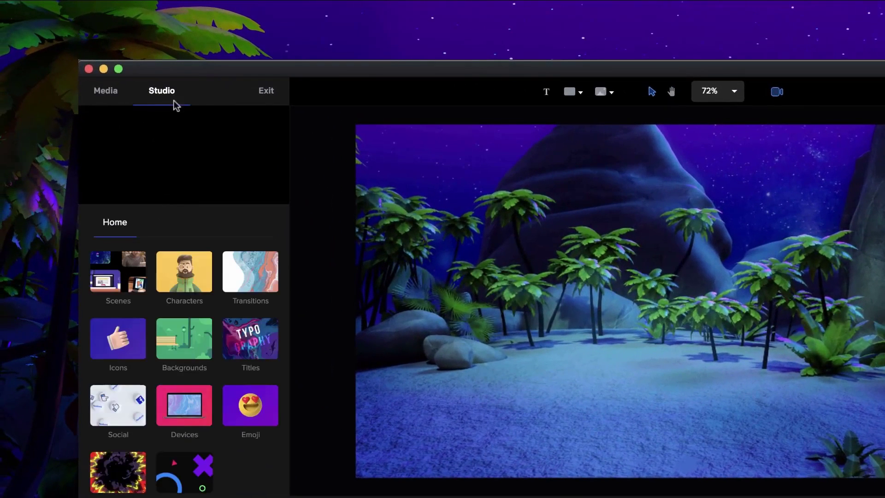
left_click(176, 286)
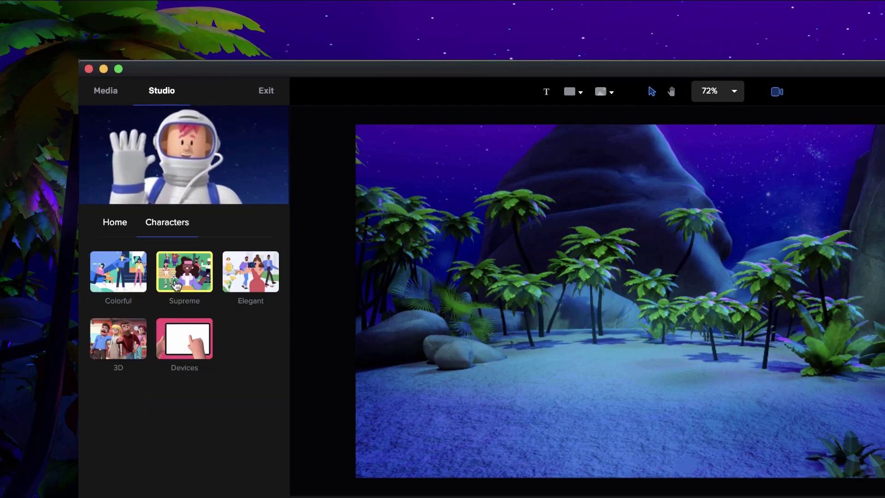
left_click(177, 286)
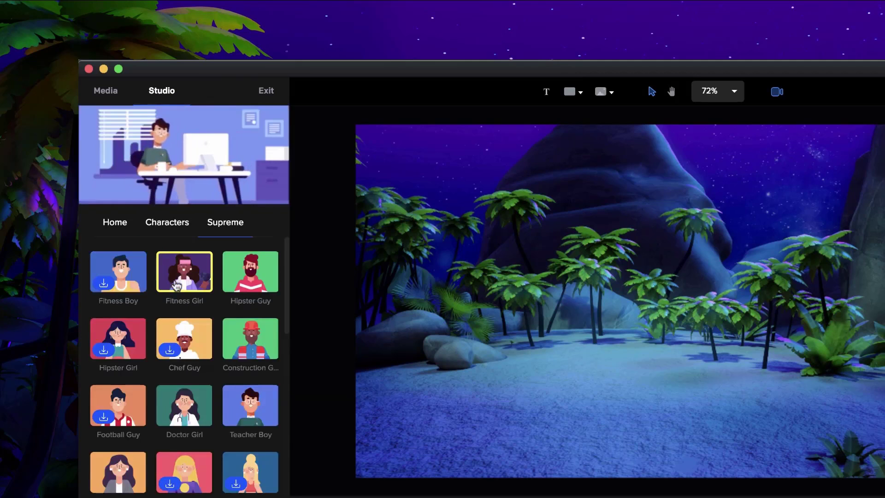
scroll(176, 285, "down", 2)
scroll(176, 285, "down", 2)
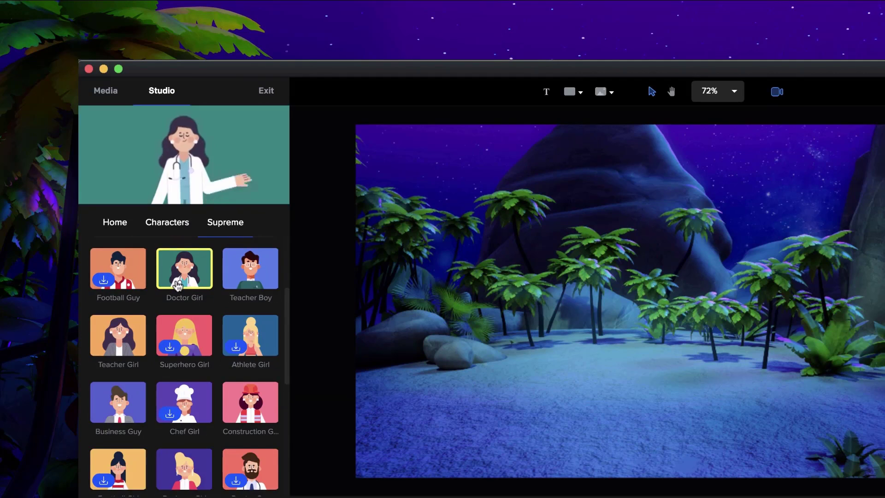
- Find the Superhero Guy in the Supreme character collection and place him in the middle of the scene
scroll(177, 286, "down", 2)
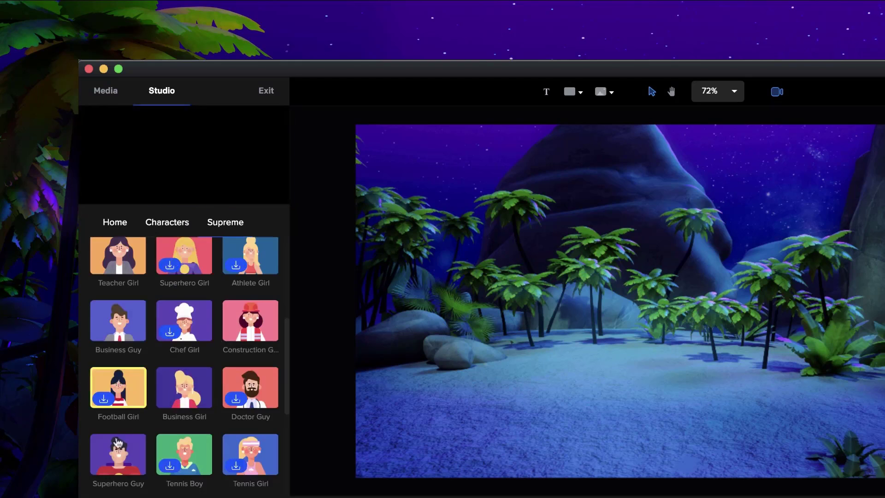
left_click_drag(118, 454, 639, 313)
left_click_drag(519, 255, 518, 253)
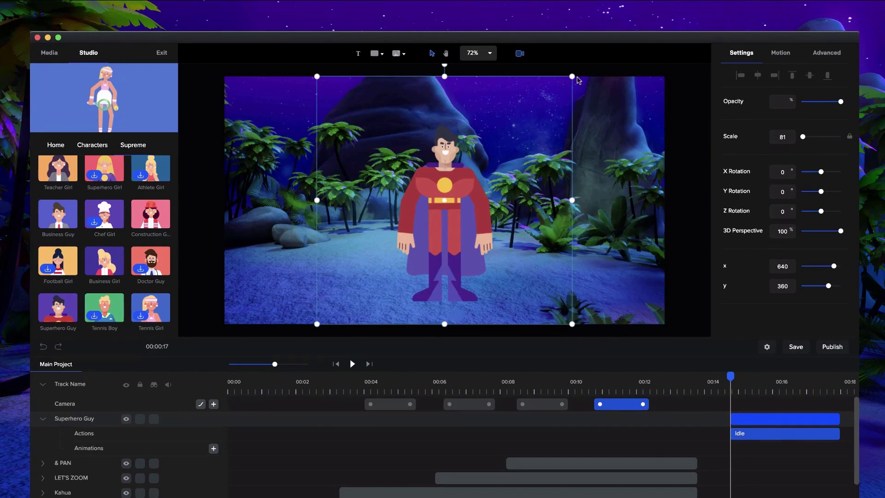
- Exit camera mode and reposition the Superhero Guy on the canvas
left_click(477, 156)
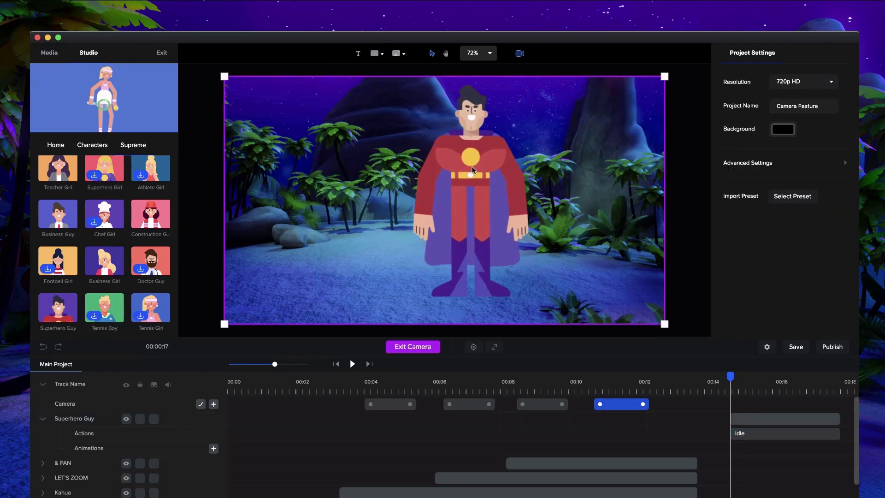
left_click(417, 346)
left_click_drag(485, 150, 471, 163)
- Add a color replacement to the Superhero Guy and sample the dark red of his suit as the old color
left_click(826, 53)
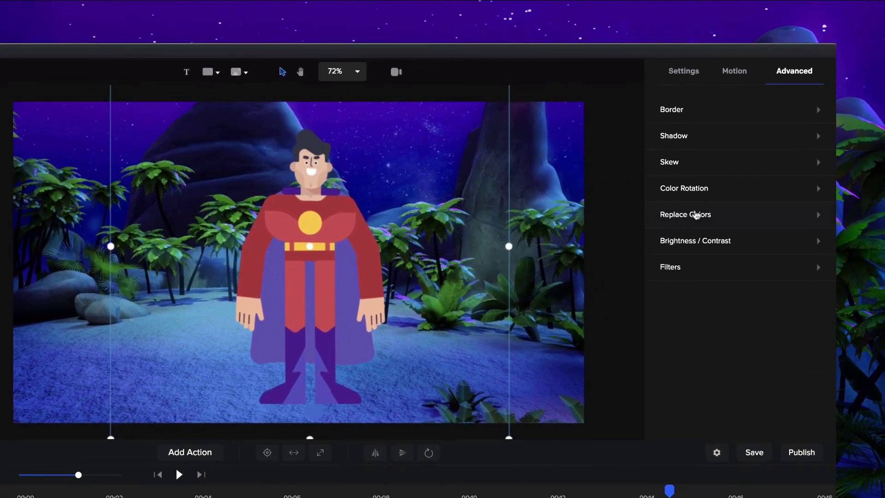
left_click(696, 215)
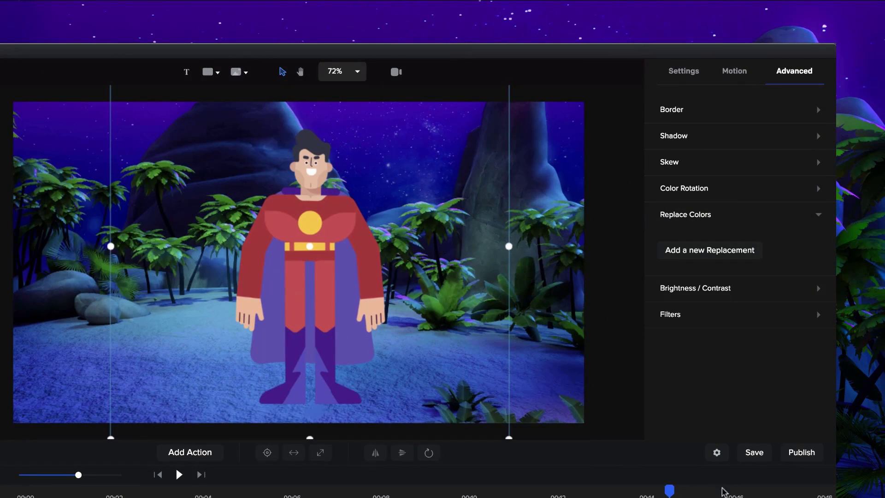
left_click(725, 491)
scroll(301, 226, "up", 5)
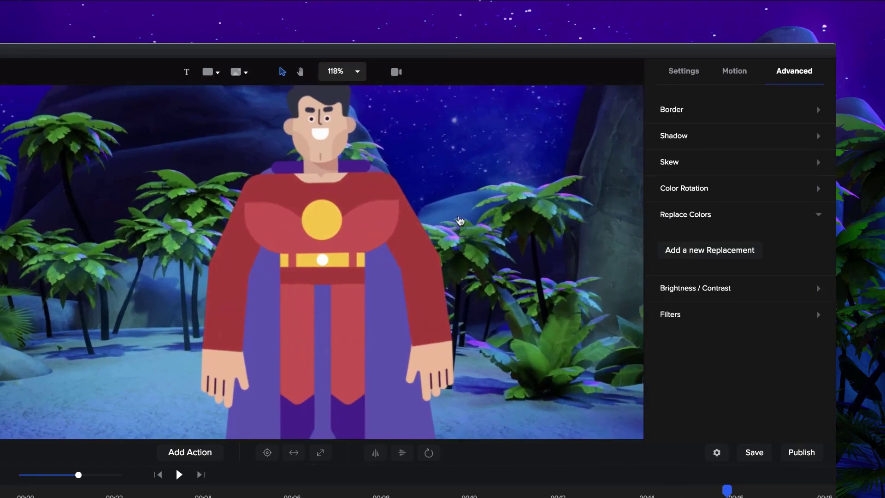
left_click(714, 258)
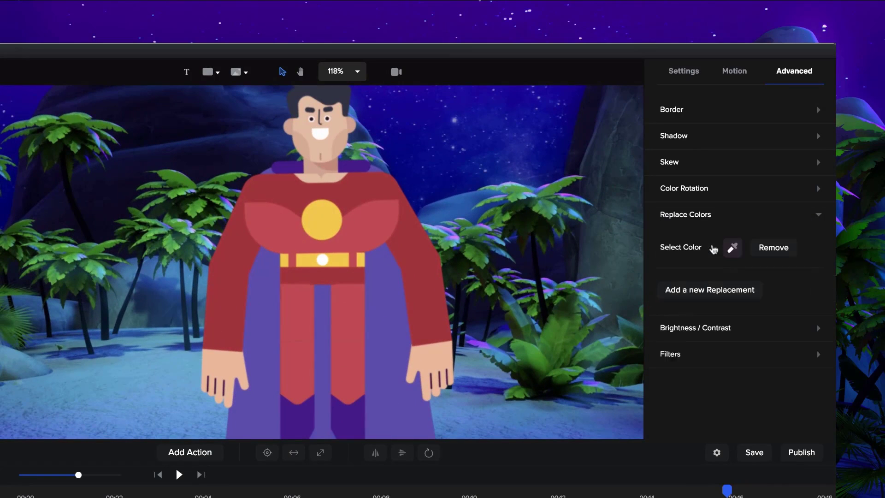
left_click(733, 252)
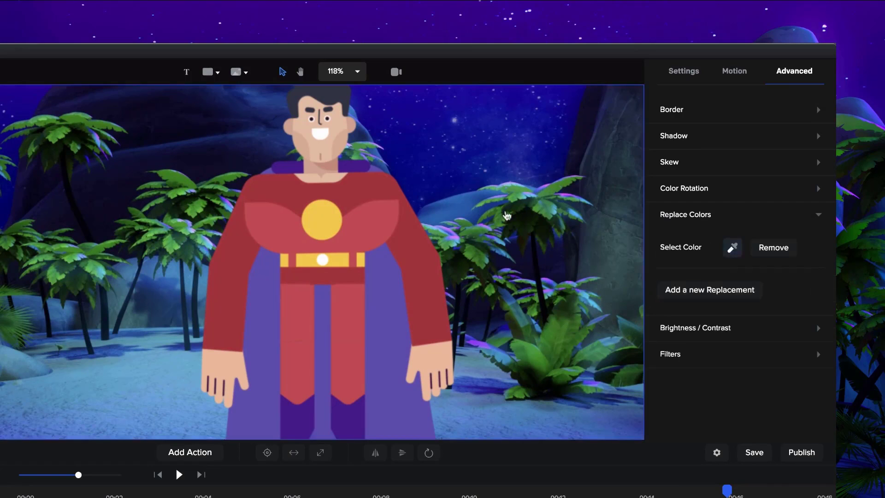
scroll(359, 195, "up", 2)
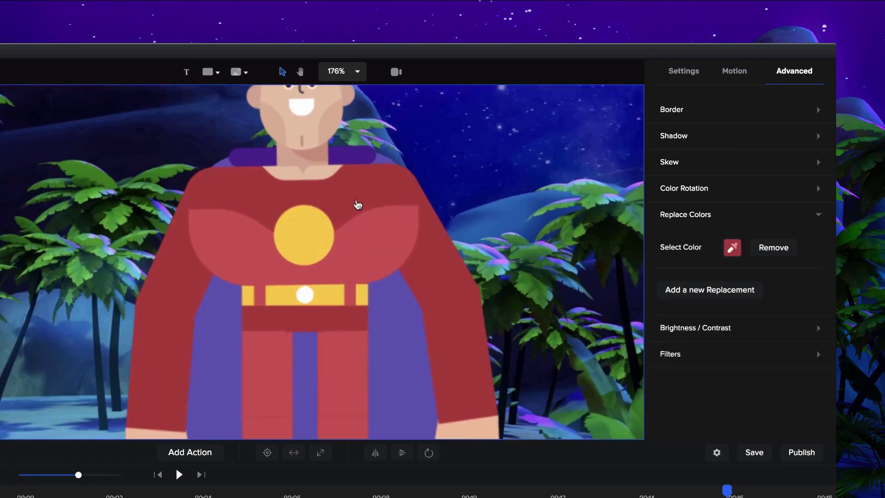
left_click(358, 204)
scroll(357, 204, "down", 3)
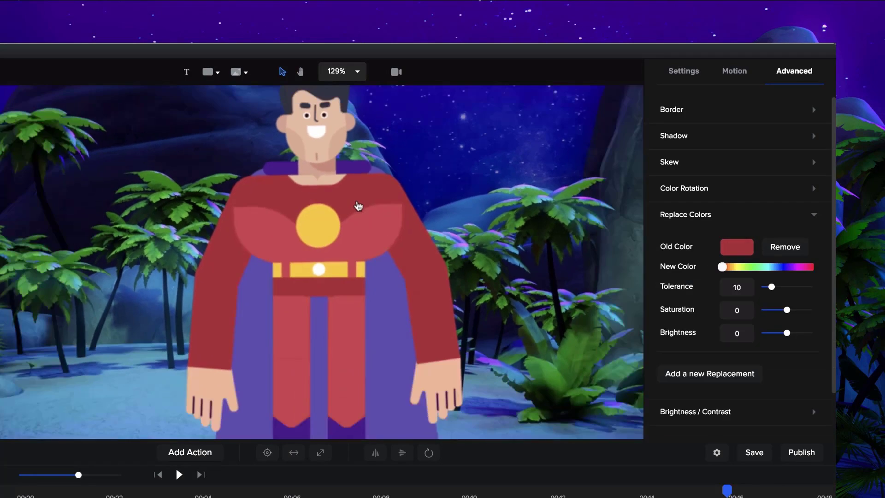
- Replace the suit's red with purple at a tolerance of 14 and check the edges up close
left_click_drag(727, 271, 776, 287)
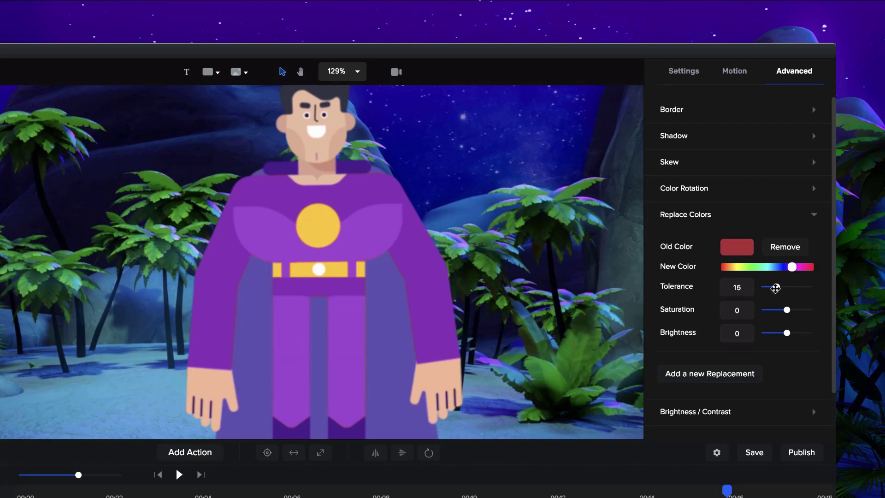
scroll(340, 174, "up", 3)
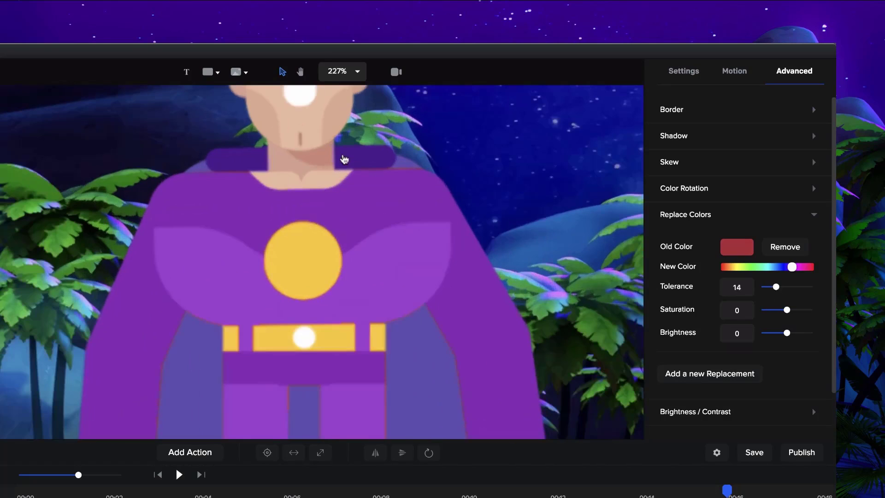
scroll(343, 184, "down", 4)
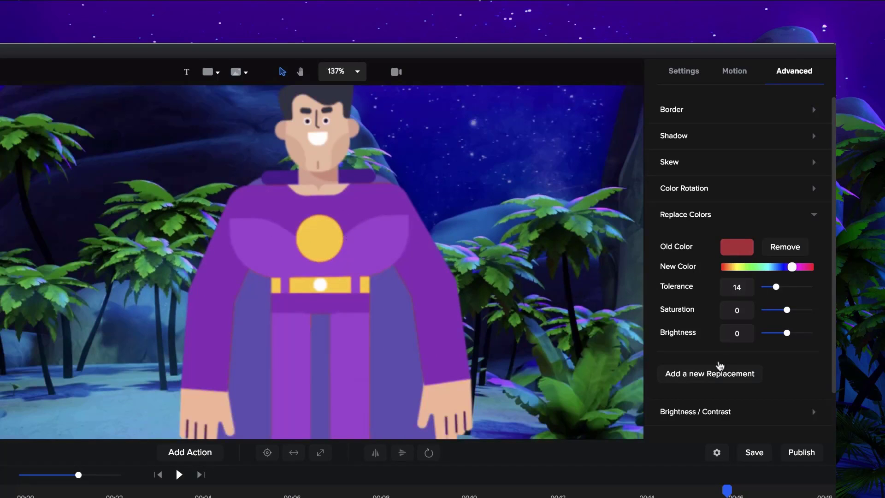
- Replace the yellow of the chest emblem and belt with orange, using tolerance 8 and brightness 20
left_click(717, 374)
left_click(729, 374)
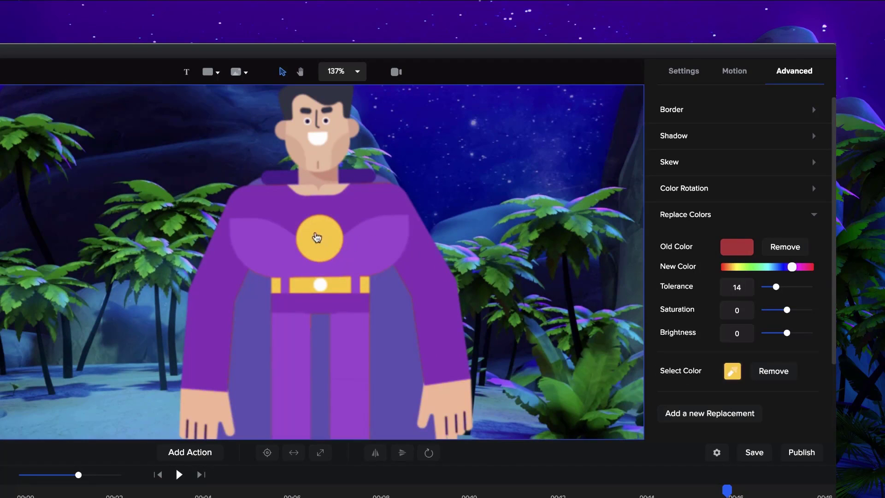
scroll(316, 239, "up", 1)
left_click(317, 237)
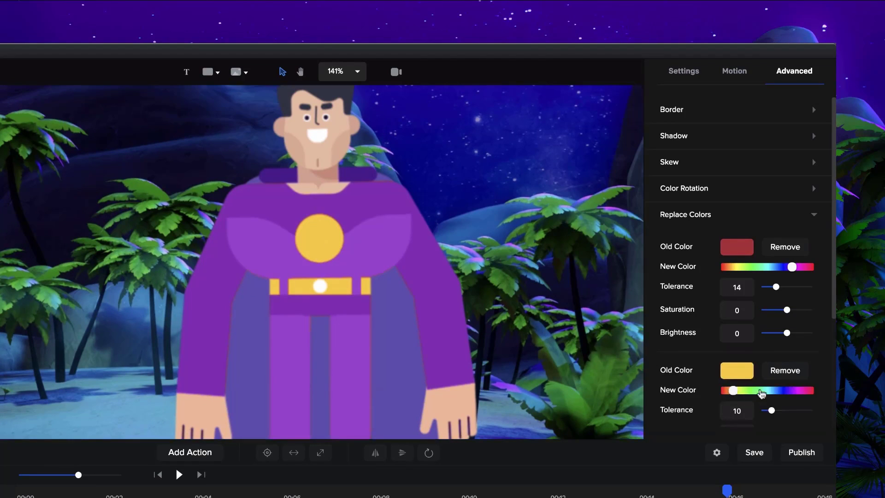
left_click_drag(767, 392, 730, 392)
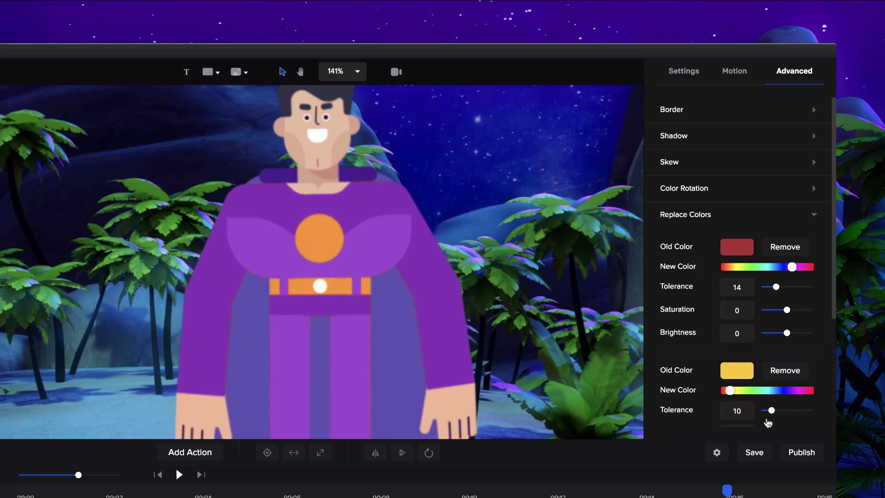
scroll(779, 403, "down", 3)
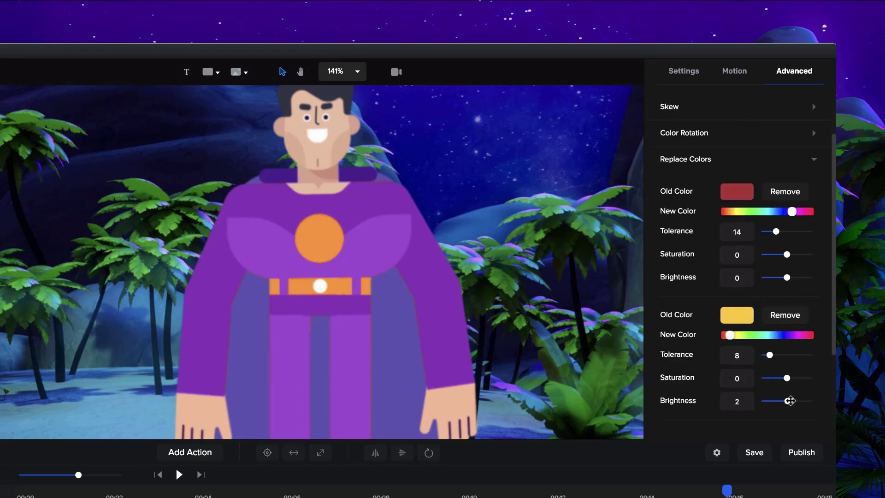
left_click_drag(790, 400, 792, 400)
scroll(432, 270, "down", 5)
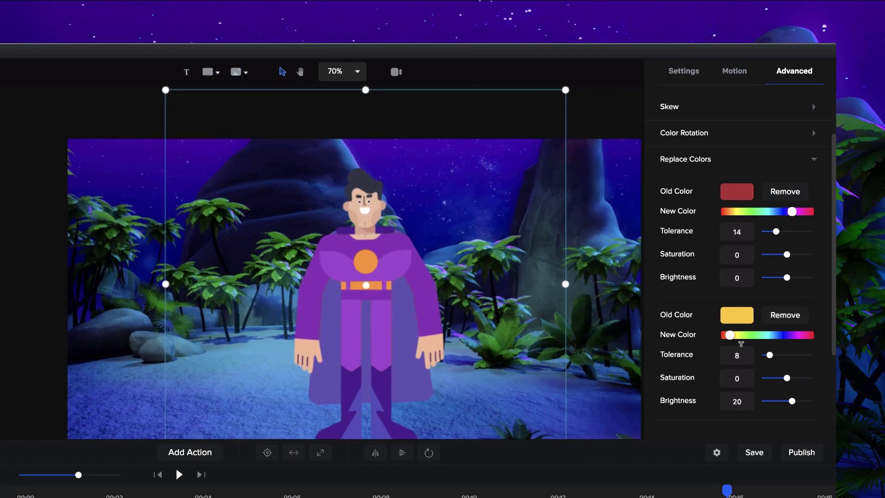
- Add a third color replacement that turns the violet cape light green, with tolerance 7 and brightness 5
scroll(738, 351, "down", 5)
left_click(709, 335)
scroll(397, 385, "up", 4)
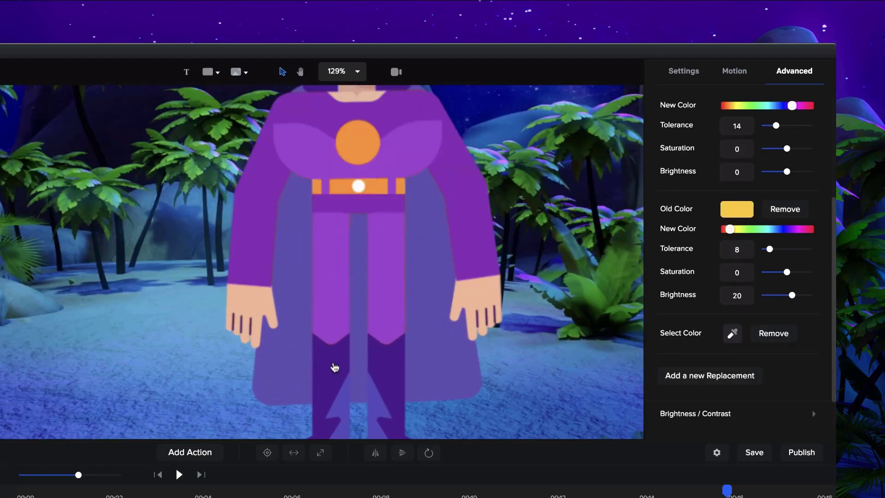
left_click(733, 332)
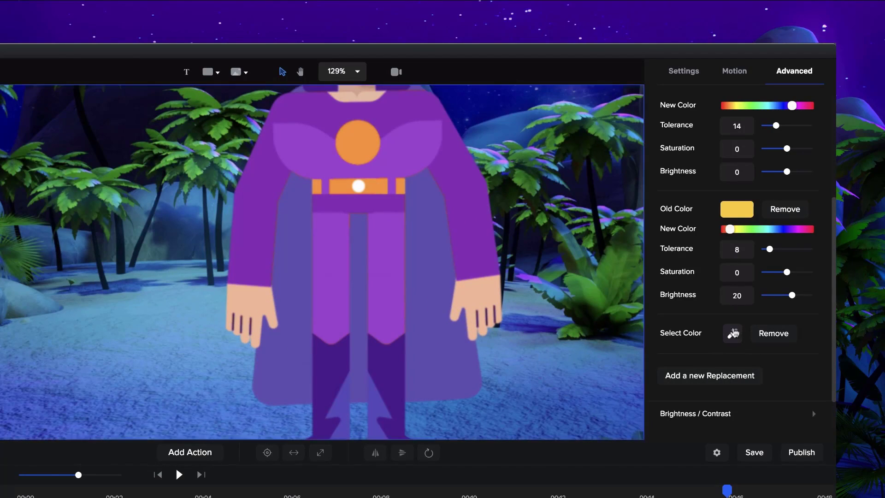
left_click(296, 341)
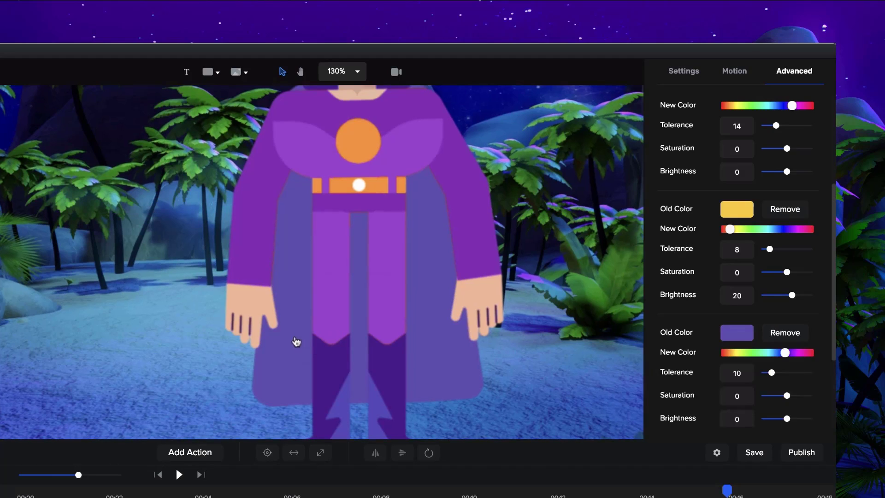
left_click_drag(785, 352, 751, 356)
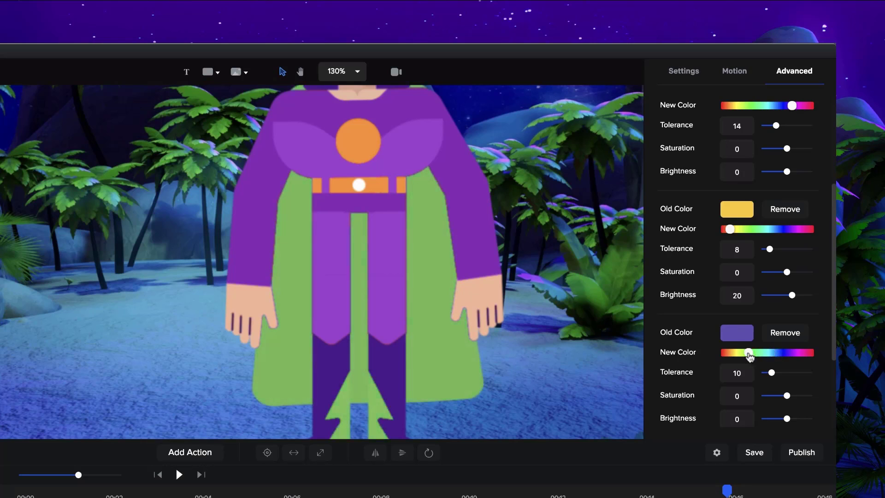
scroll(517, 239, "down", 5)
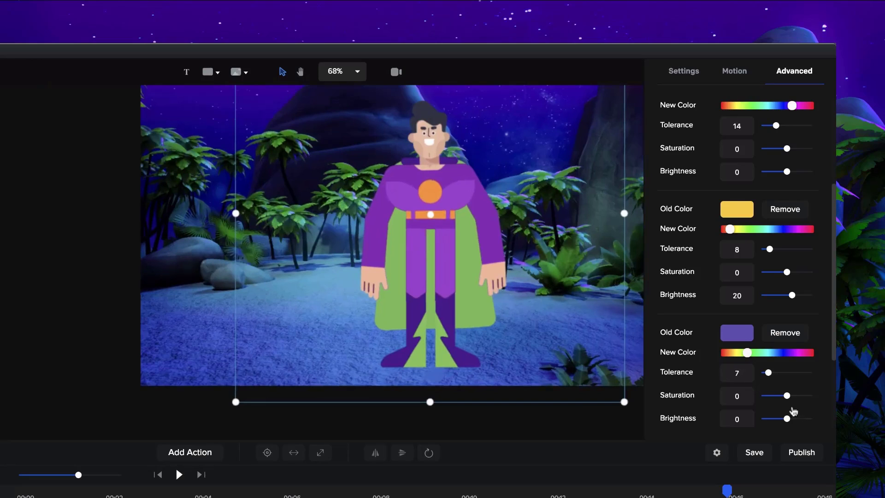
left_click_drag(788, 418, 789, 418)
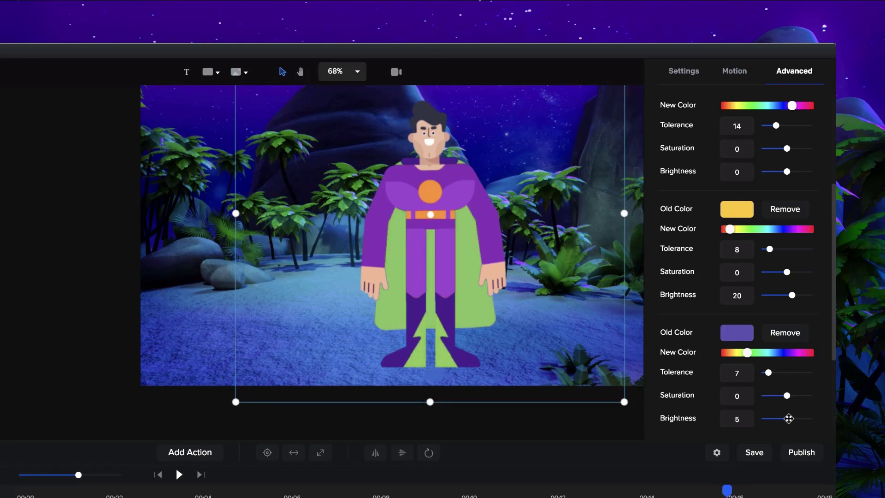
- Examine the recolored Superhero Guy against the island background, up close and with the whole scene centered
scroll(521, 192, "up", 2)
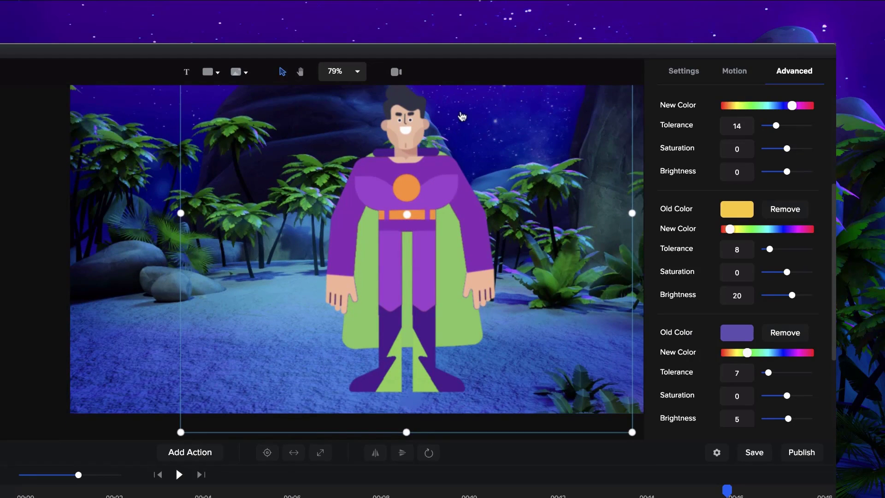
scroll(462, 114, "down", 1)
scroll(461, 115, "down", 2)
scroll(314, 132, "up", 1)
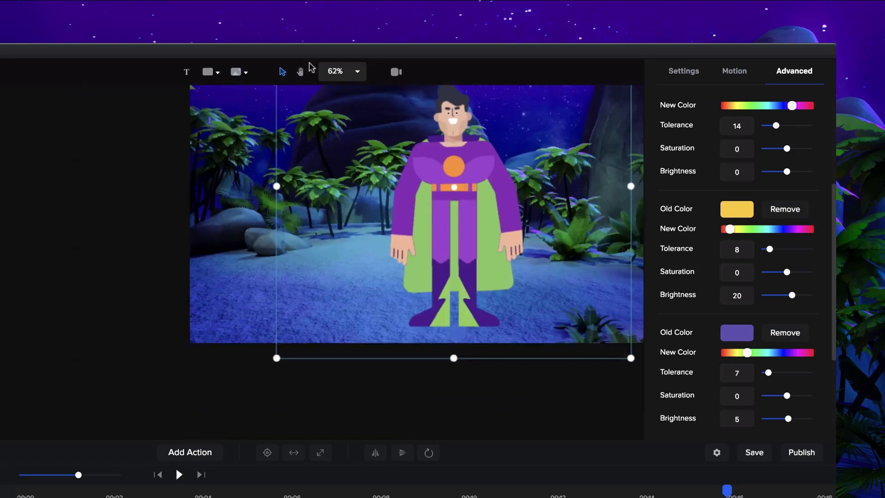
left_click(300, 71)
left_click_drag(494, 149, 304, 225)
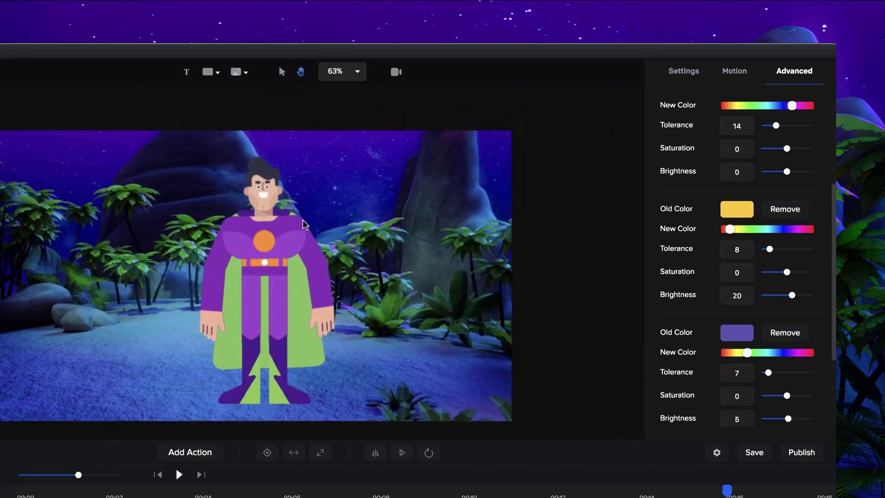
scroll(304, 225, "up", 3)
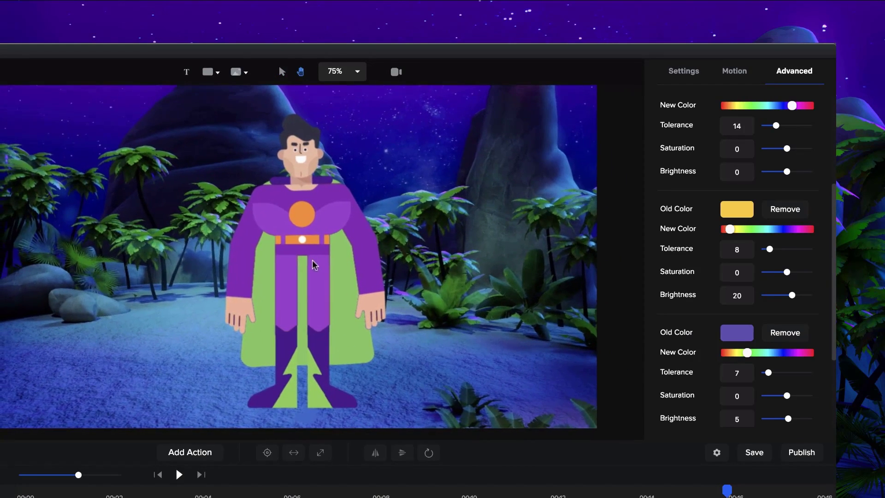
scroll(313, 263, "down", 2)
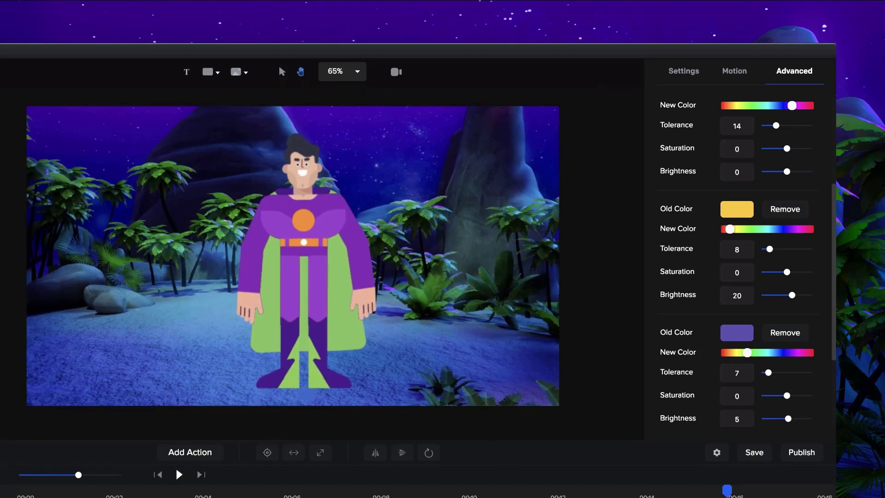
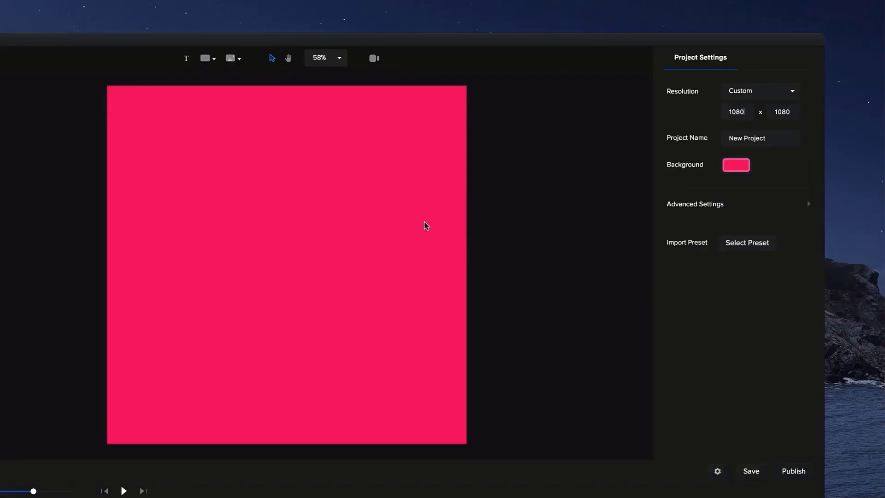
- Look over the tracks of the Blend Modes project and select the OVERLAY text clip above the winter footage
scroll(425, 226, "down", 3)
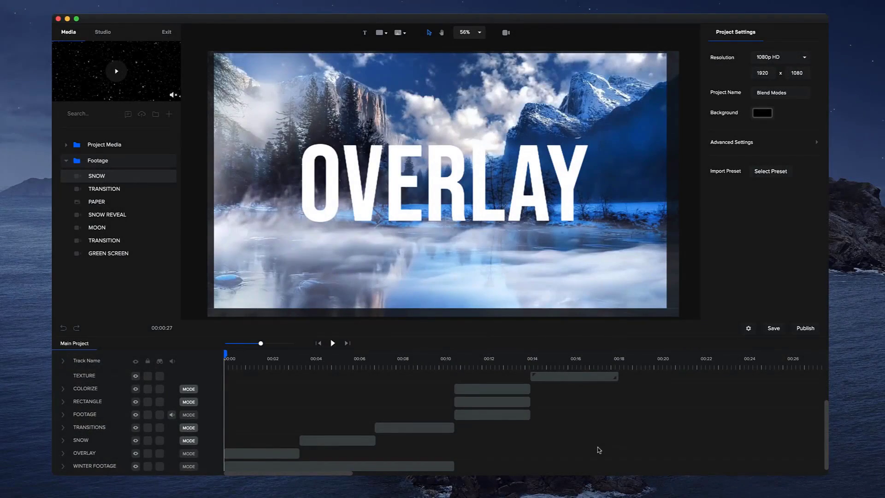
scroll(599, 450, "up", 3)
scroll(601, 451, "down", 3)
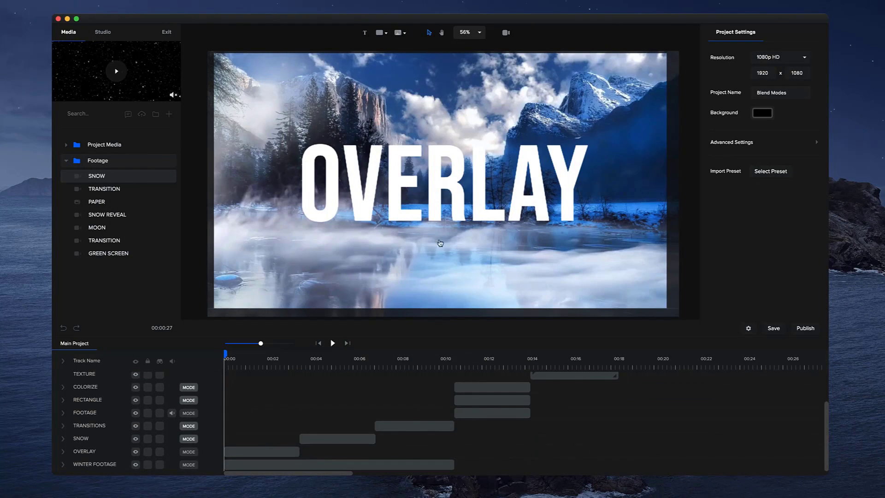
left_click(430, 220)
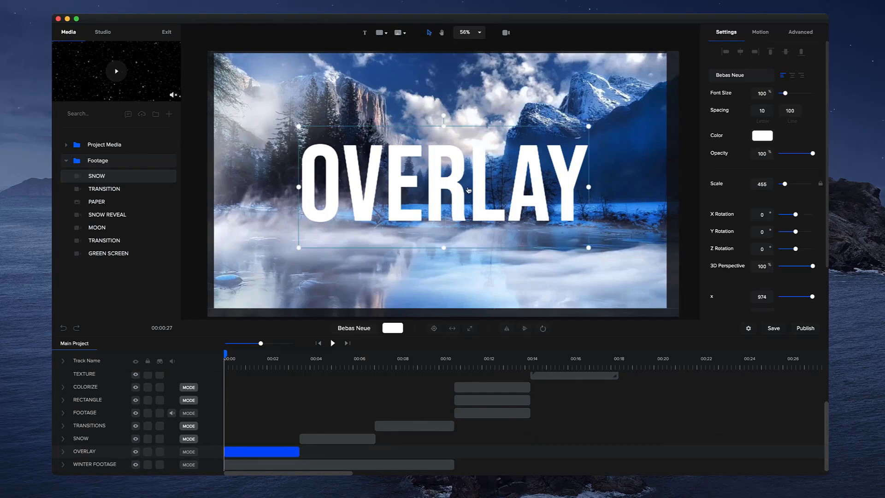
left_click(621, 195)
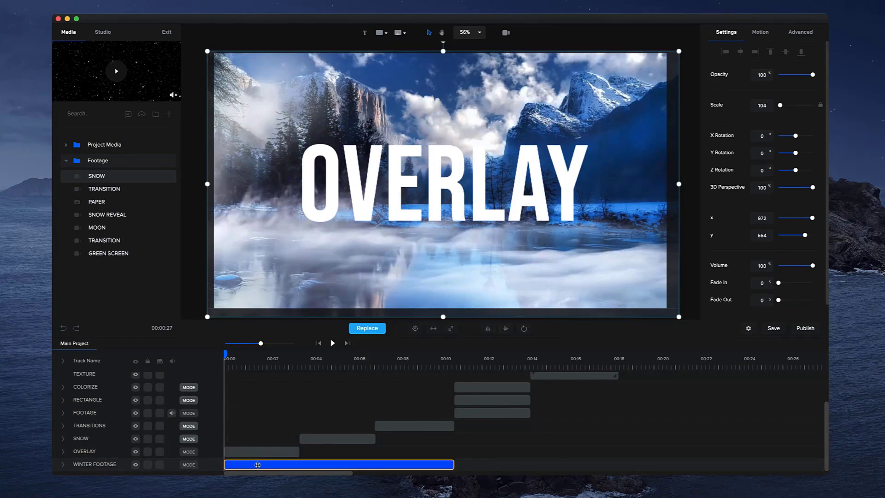
left_click(266, 451)
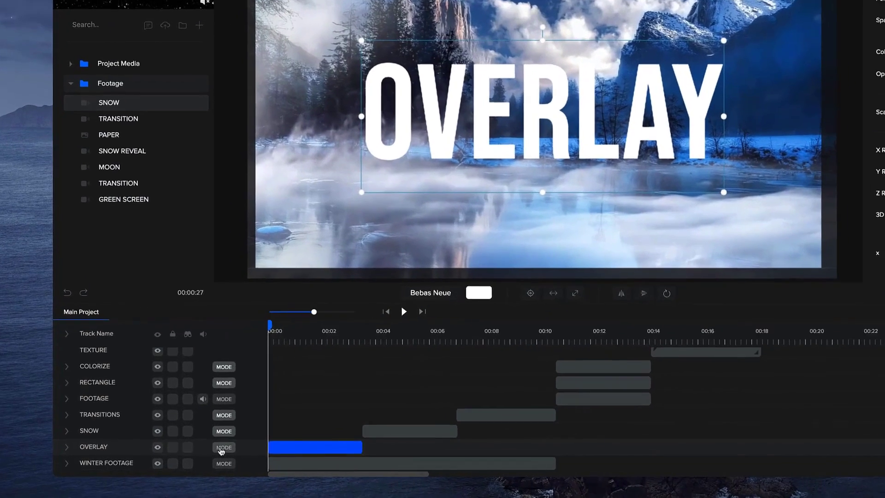
- Set the blend mode of the OVERLAY text clip to Overlay
left_click(189, 452)
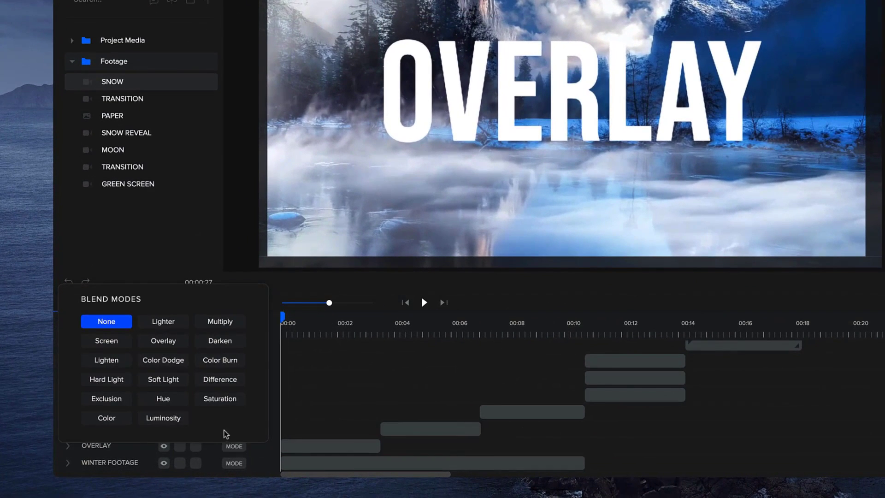
left_click(171, 341)
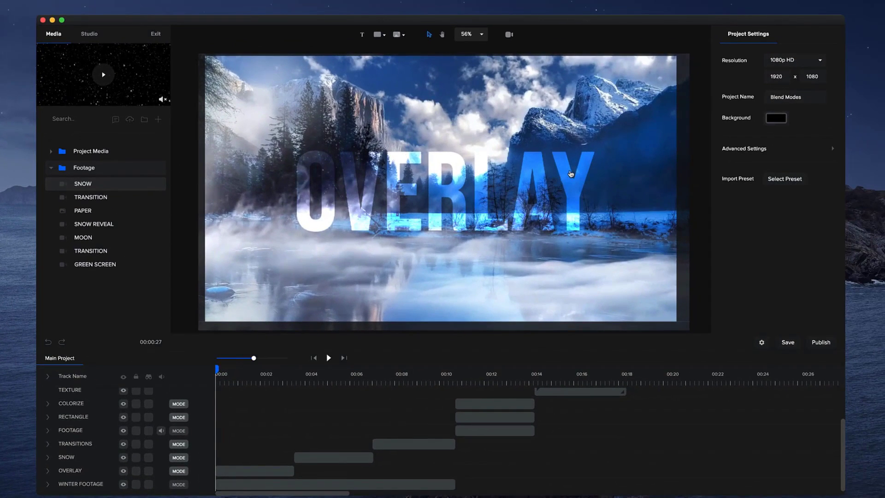
- Duplicate the blended OVERLAY text clip and delete the copy
left_click(570, 174)
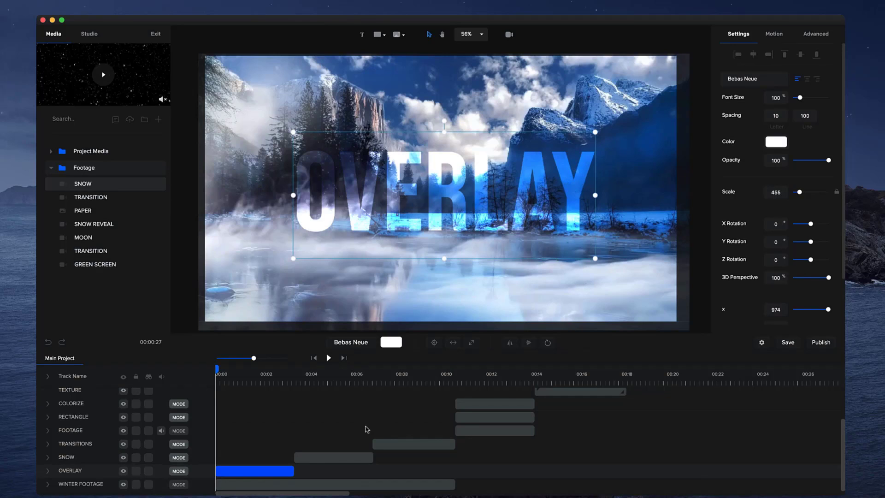
key("super+d")
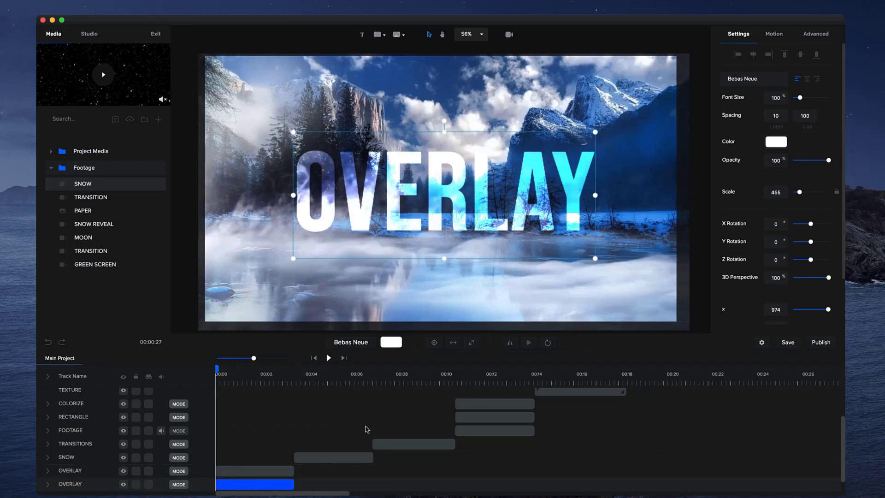
key("Delete")
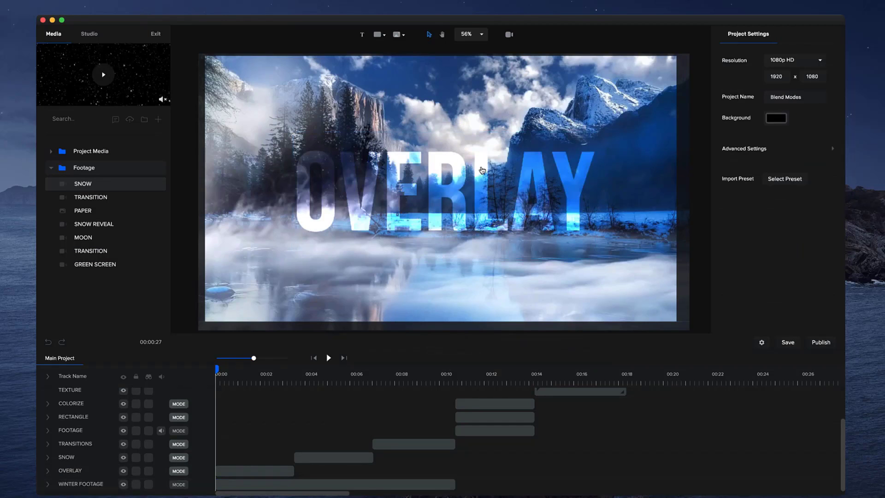
- Give the OVERLAY text a white shadow with a blur of 100, keeping the shadow color at full opacity
left_click(482, 170)
left_click(816, 34)
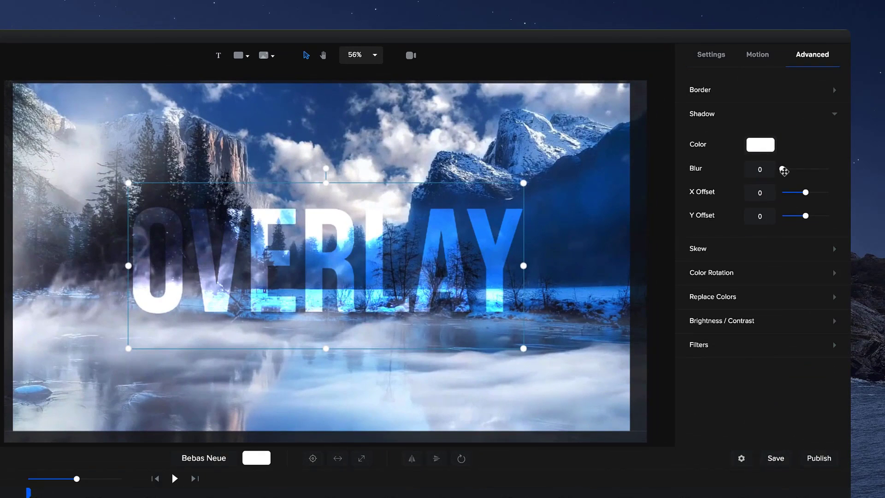
left_click_drag(783, 171, 835, 174)
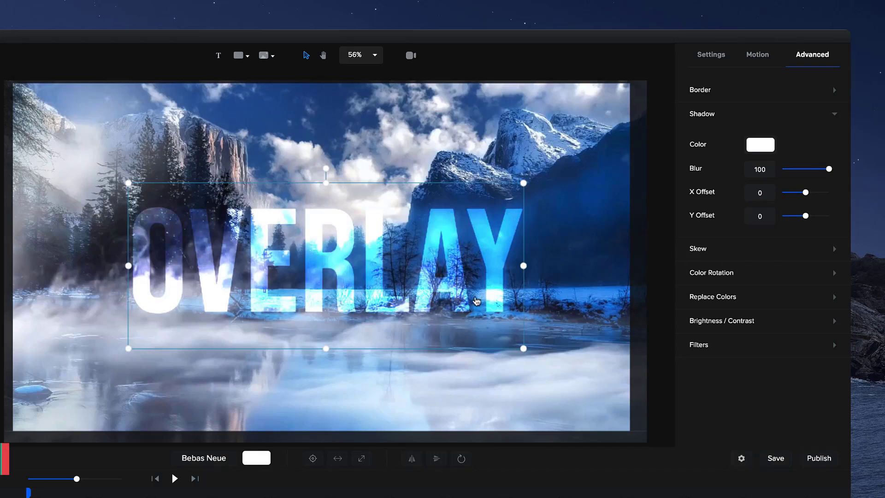
left_click(760, 145)
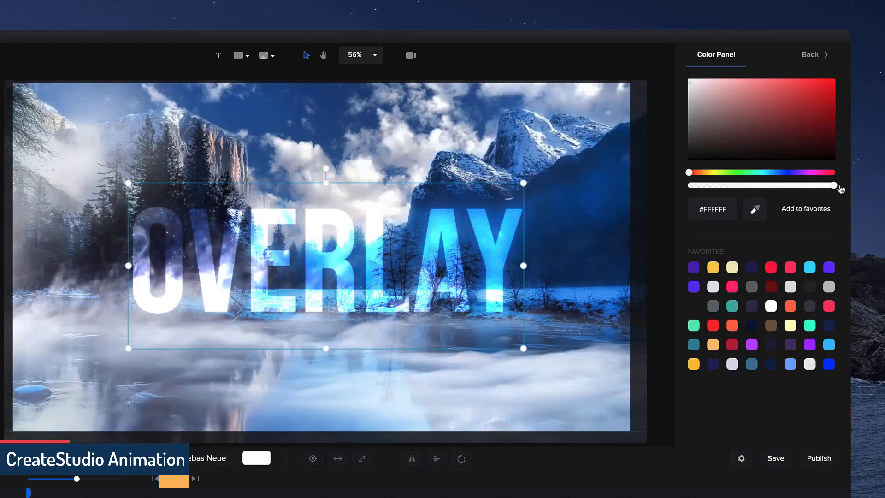
left_click_drag(836, 188, 852, 174)
left_click(813, 54)
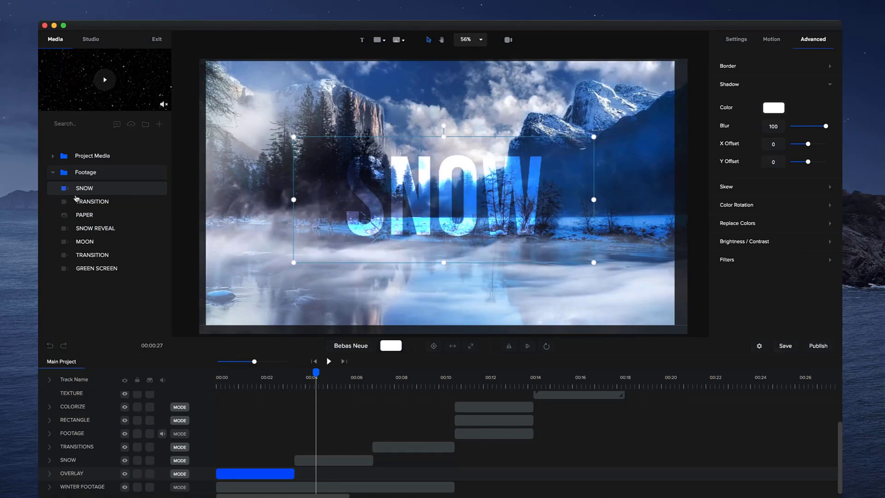
- Add the SNOW footage directly above the SNOW text track, align it with the text's start and trim it to the text's end
left_click_drag(100, 188, 279, 189)
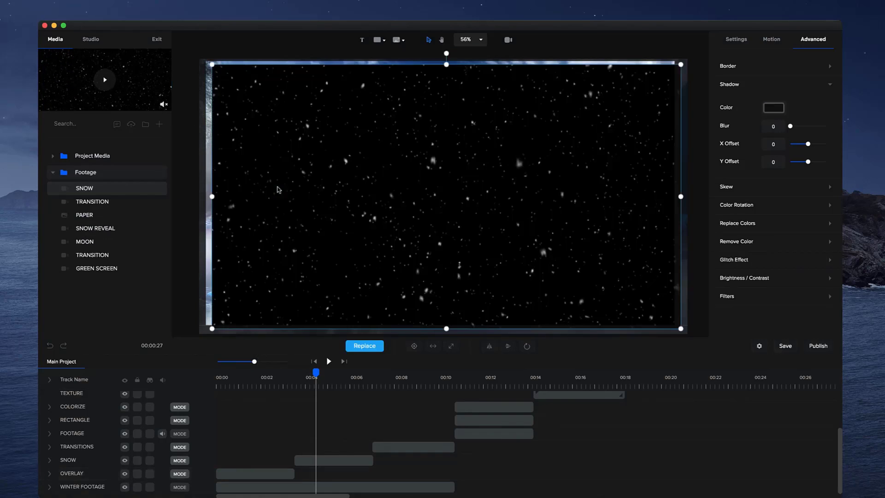
scroll(336, 428, "up", 3)
left_click(327, 400)
left_click_drag(327, 400, 311, 400)
left_click_drag(82, 397, 90, 450)
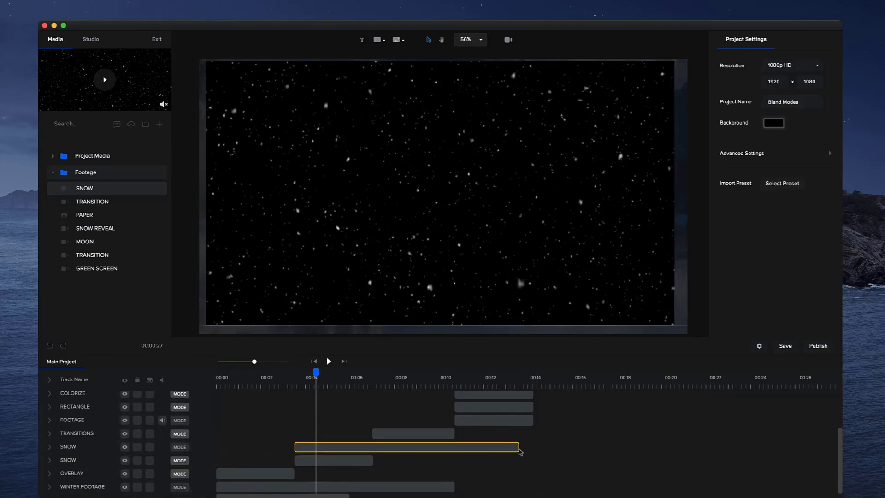
left_click_drag(517, 448, 372, 447)
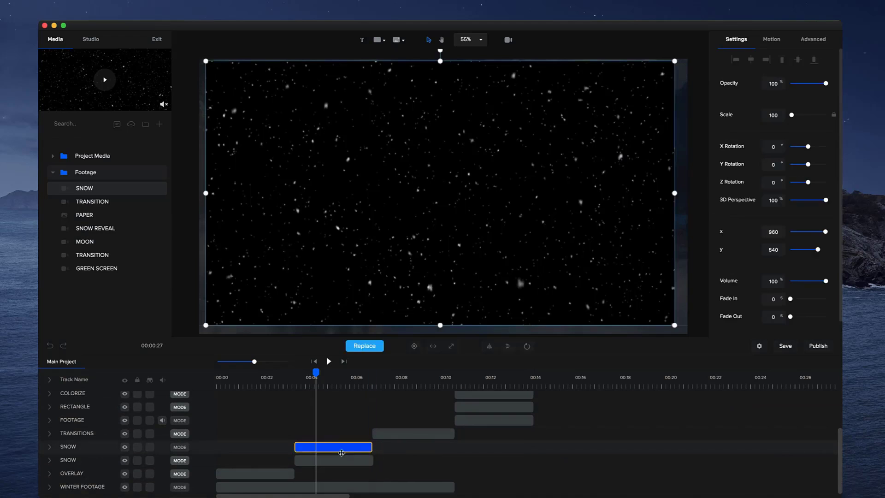
- Set the snow footage's blend mode to Screen and play the section back from just before it begins
left_click(180, 448)
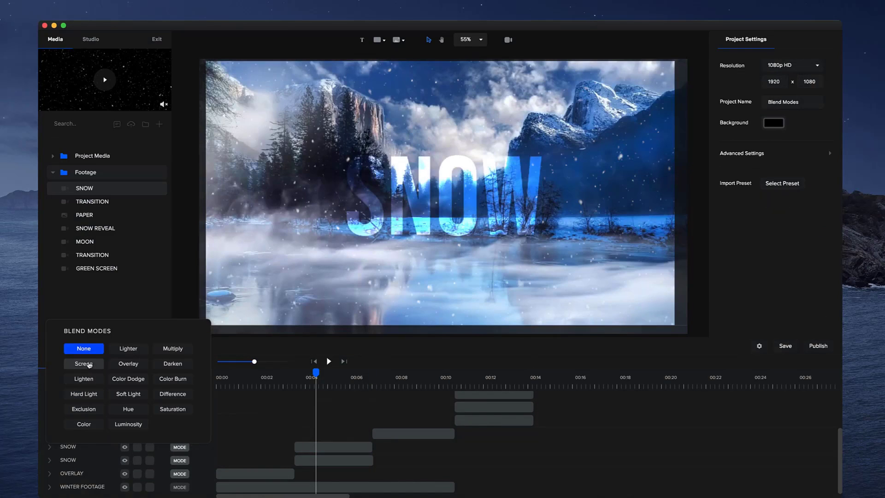
left_click(85, 363)
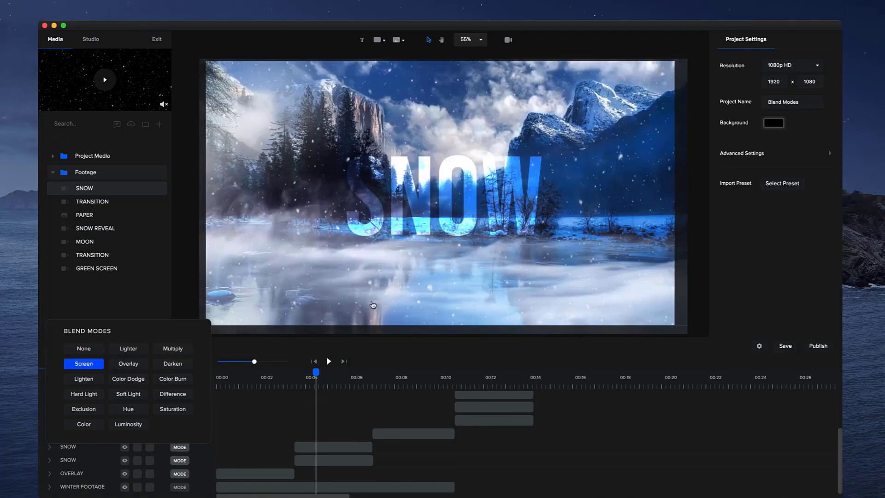
left_click(291, 376)
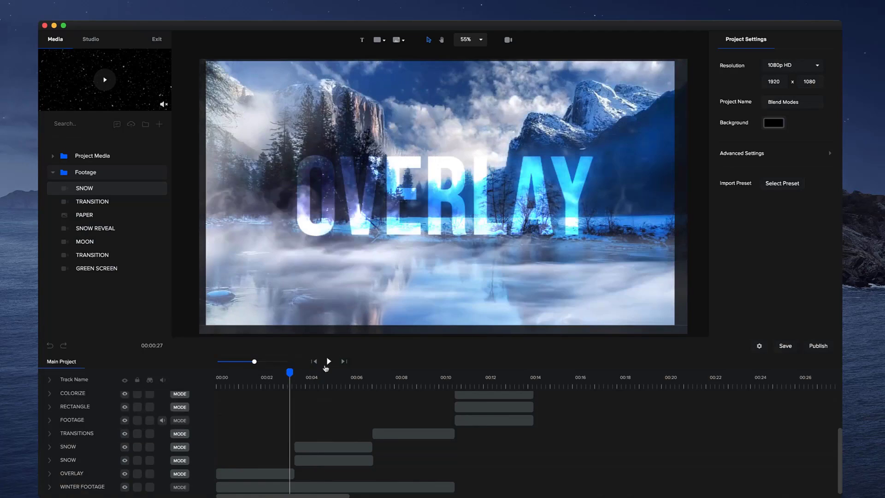
left_click(329, 361)
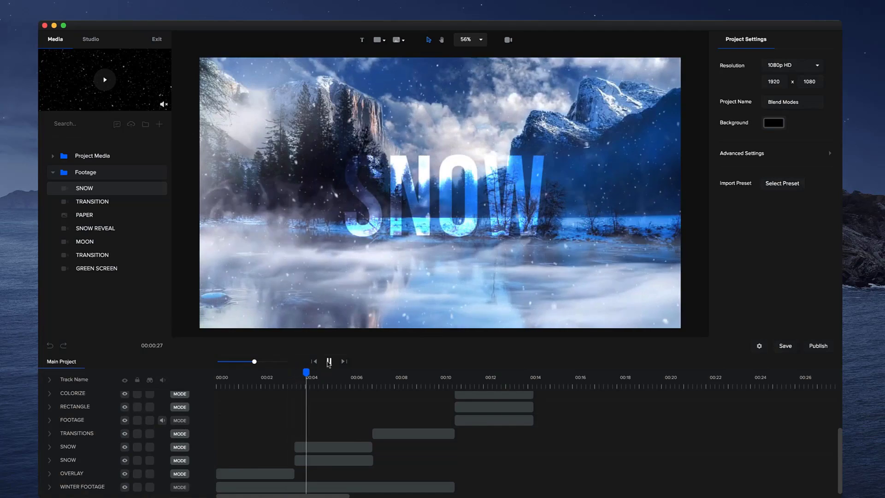
left_click(328, 361)
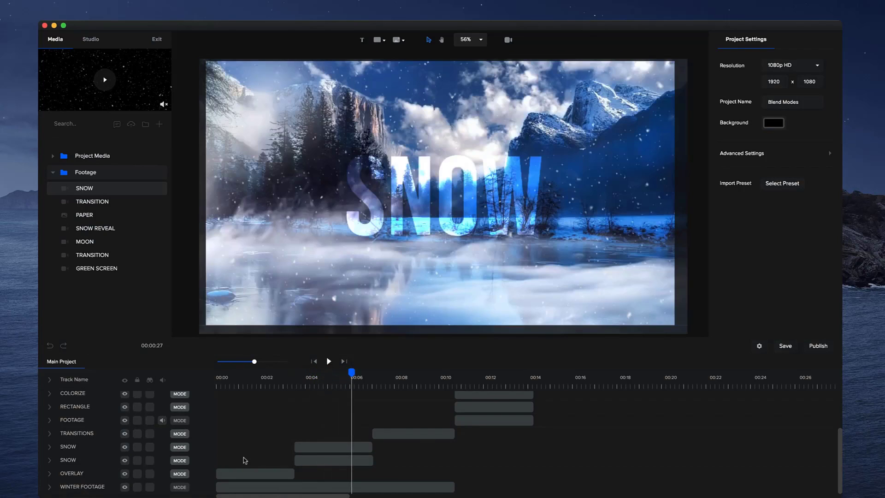
left_click(321, 447)
left_click(185, 448)
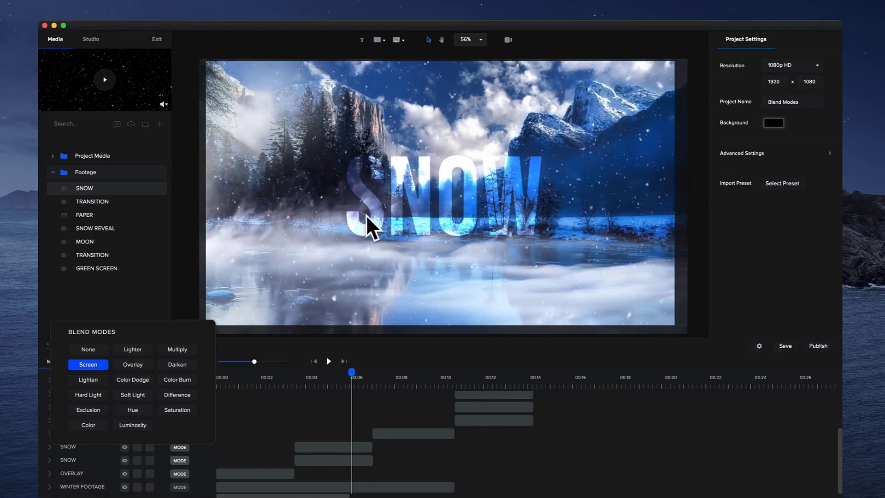
- Add the first TRANSITION video from the Footage folder to the canvas at the start of the TRANSITIONS text section
left_click(378, 381)
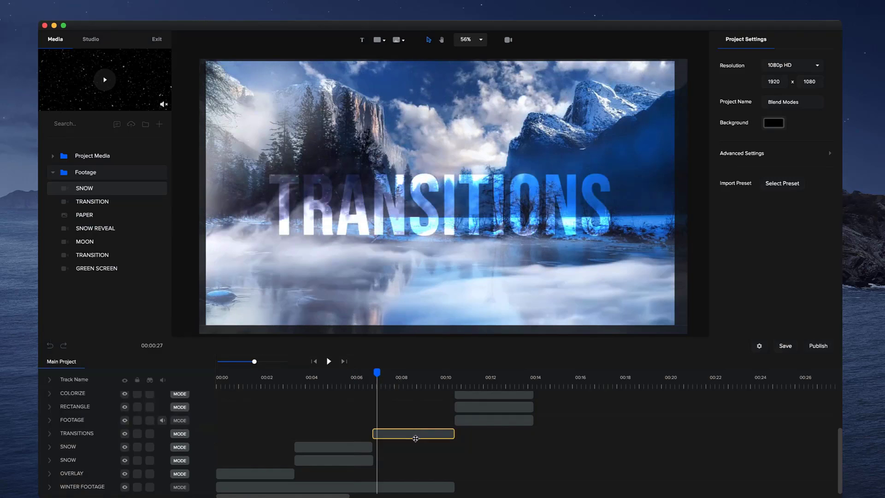
left_click(413, 434)
left_click(116, 202)
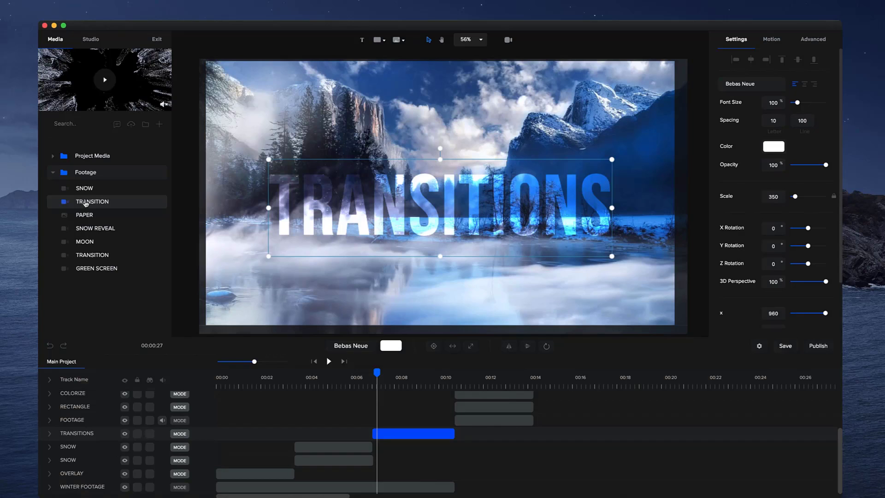
left_click_drag(86, 203, 436, 296)
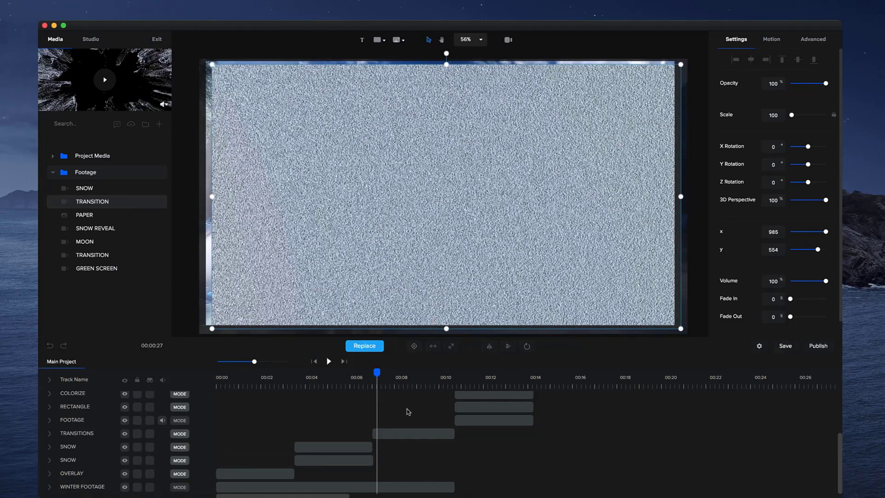
- Place the transition clip directly above the TRANSITIONS text, align its start with the text's and expand it to fill the frame
left_click_drag(411, 397, 399, 399)
left_click_drag(98, 399, 97, 420)
left_click(372, 436)
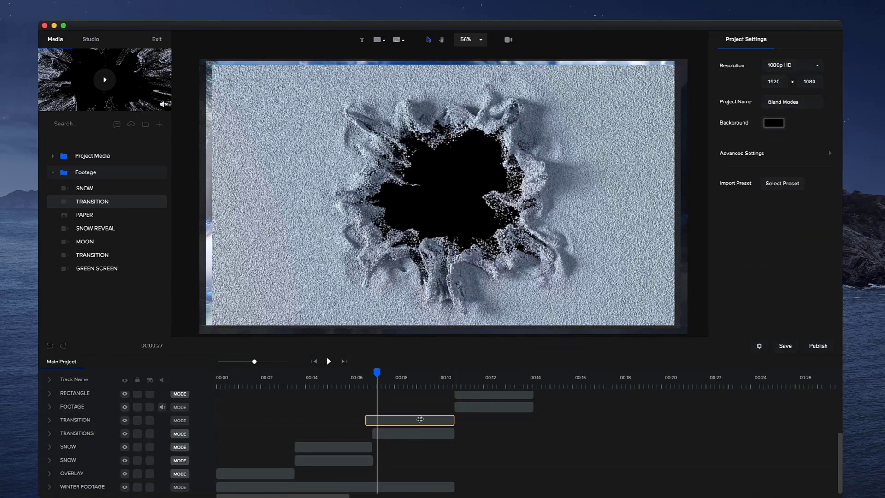
left_click_drag(410, 423, 419, 424)
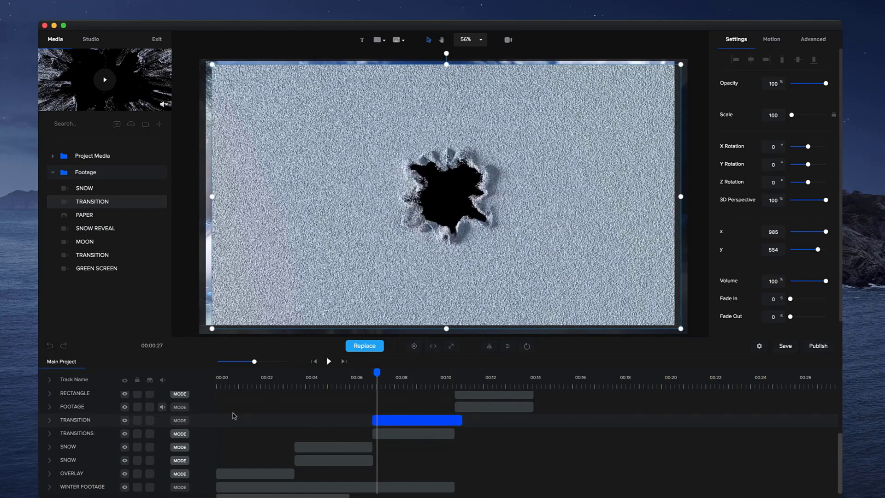
left_click(451, 346)
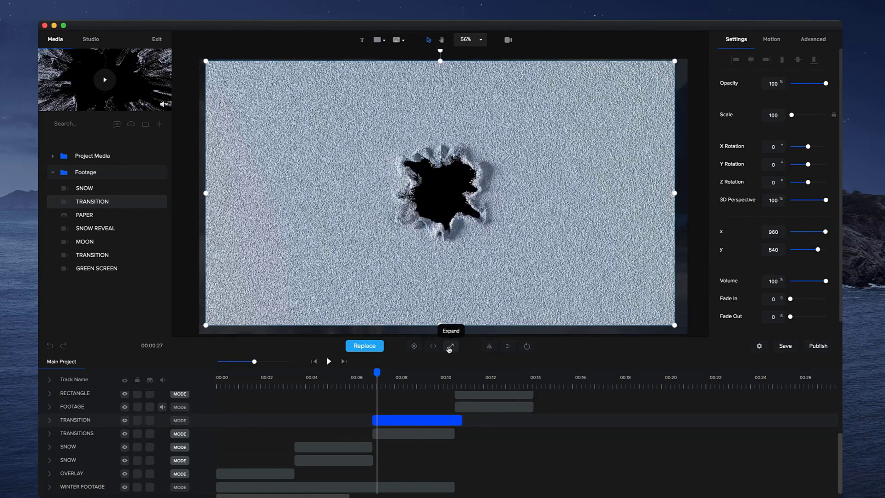
- Set the transition footage's blend mode to Screen and play back the transition from the end of the snow section
left_click(181, 421)
left_click(104, 340)
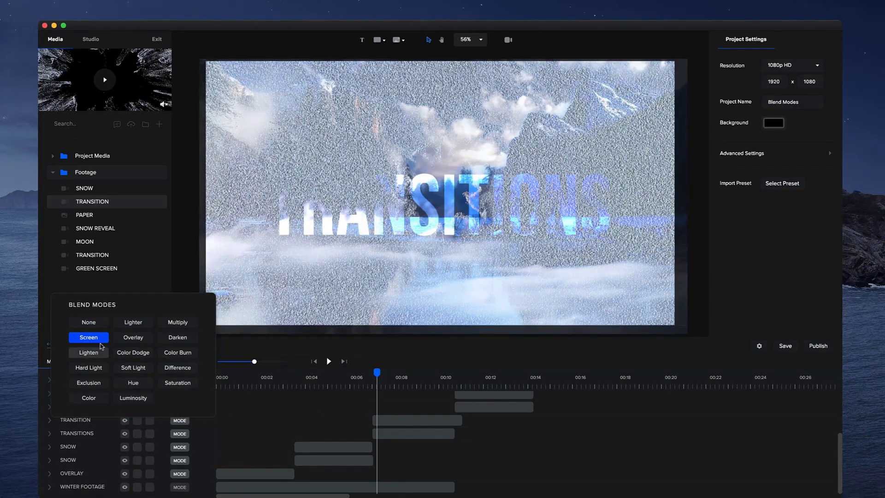
left_click(364, 374)
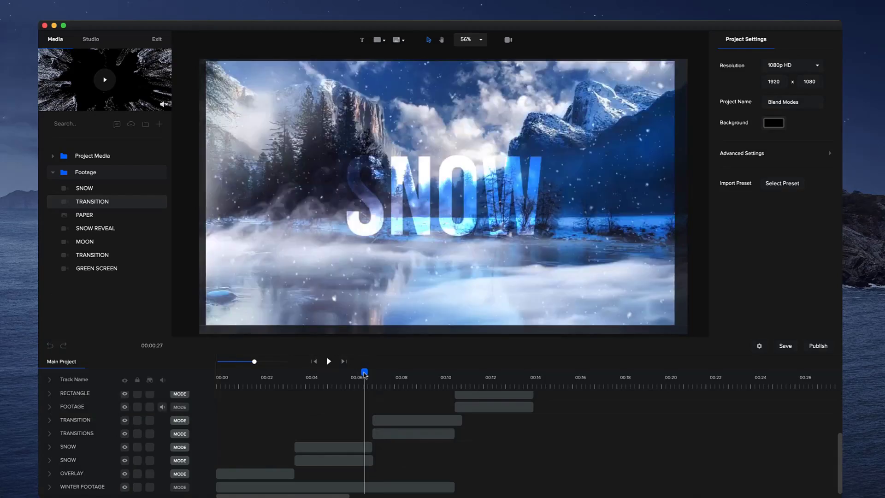
left_click(330, 362)
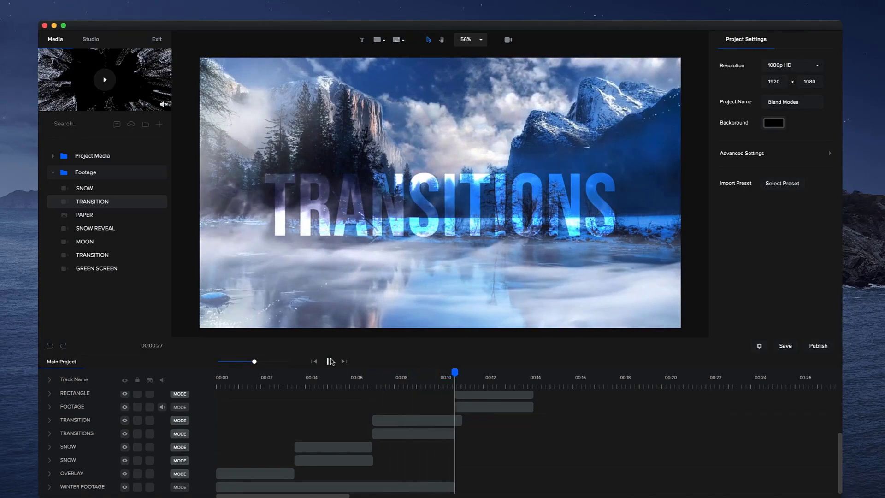
left_click(329, 361)
- Inspect the text, rectangle and footage clips of the COLORIZE section and hide the existing RECTANGLE track
scroll(512, 409, "up", 3)
left_click(494, 424)
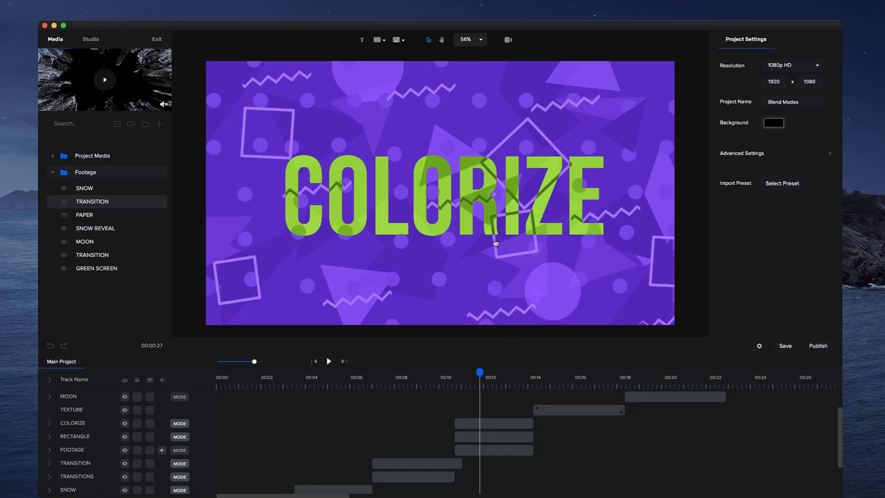
left_click(471, 423)
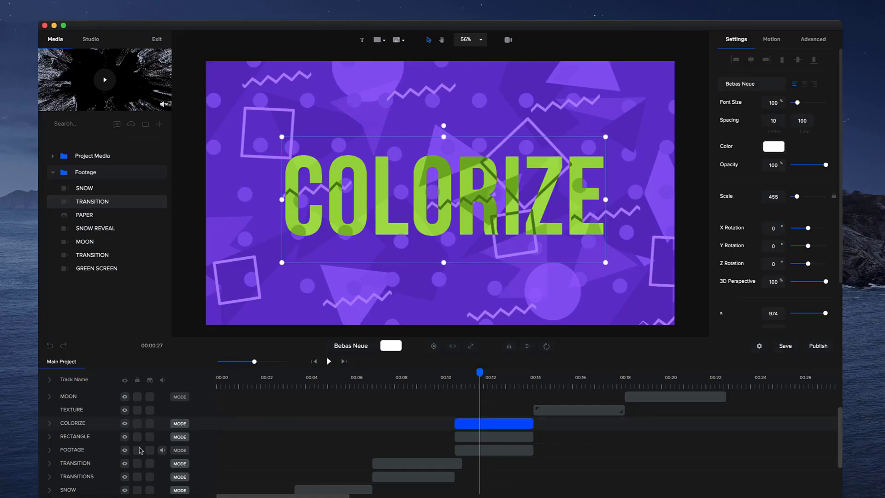
left_click(69, 436)
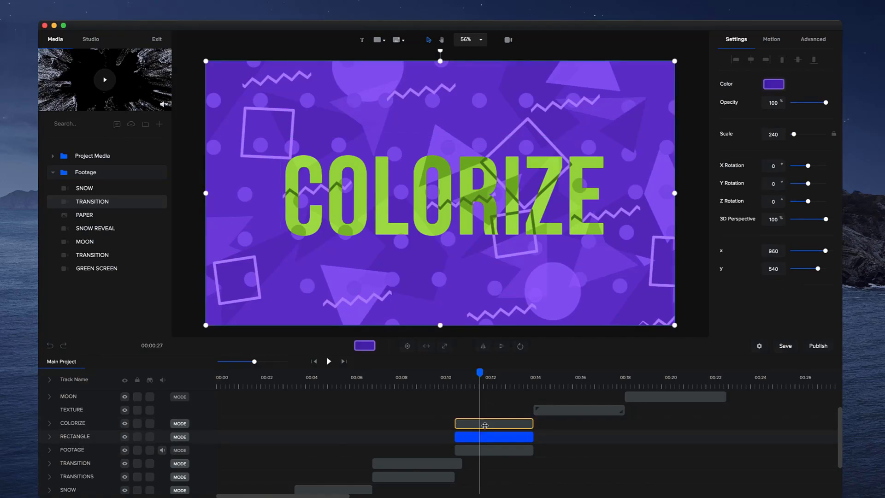
left_click(125, 436)
left_click(502, 449)
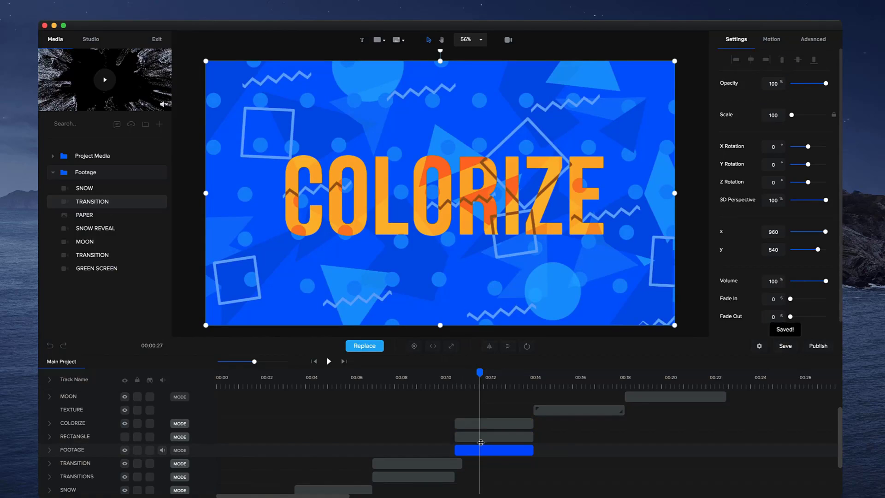
left_click(484, 438)
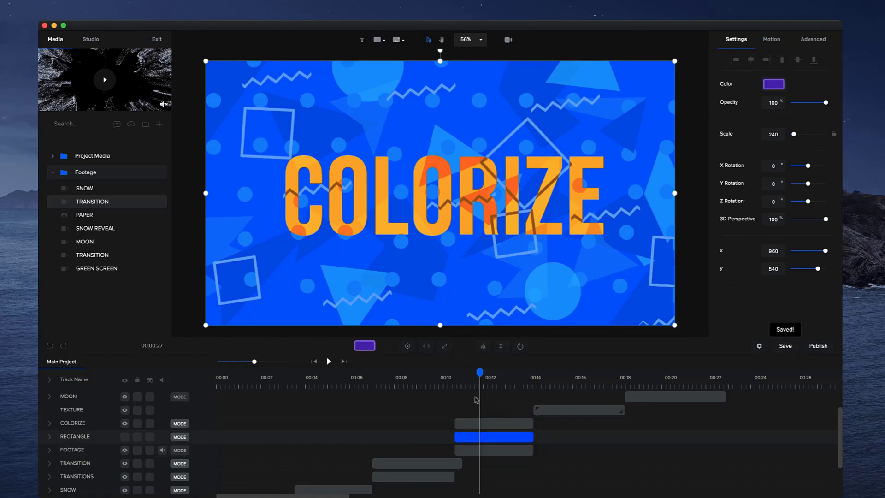
- Add a white rectangle shape at the playhead and expand it to fill the whole frame
left_click(377, 40)
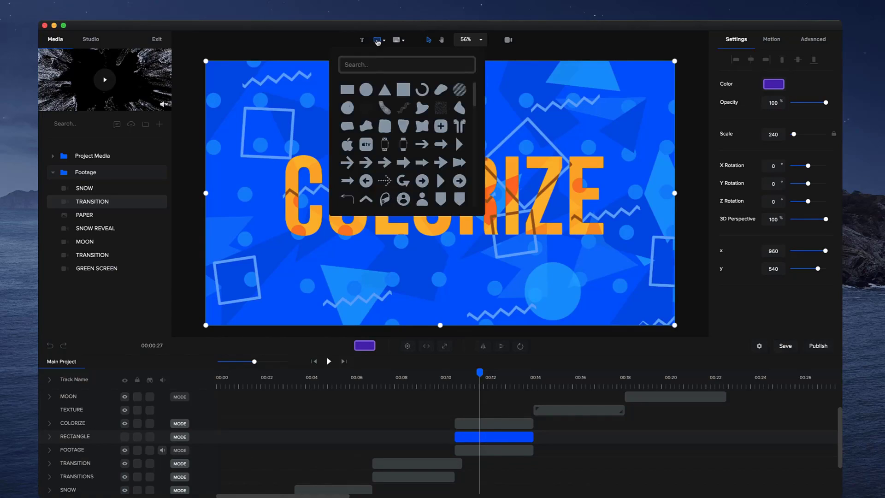
left_click(347, 89)
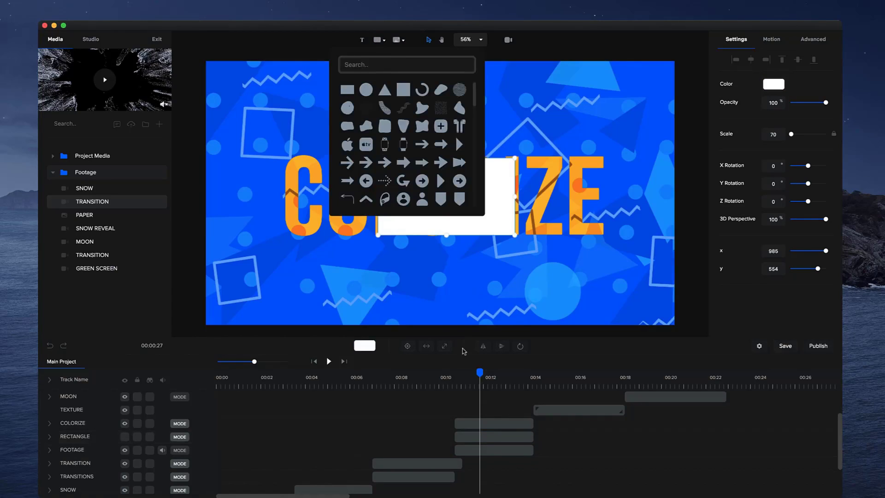
left_click(436, 346)
- Align the new rectangle clip with the start of the COLORIZE text and move its track directly below the text
scroll(489, 415, "up", 3)
left_click_drag(501, 398, 475, 398)
left_click_drag(81, 398, 81, 464)
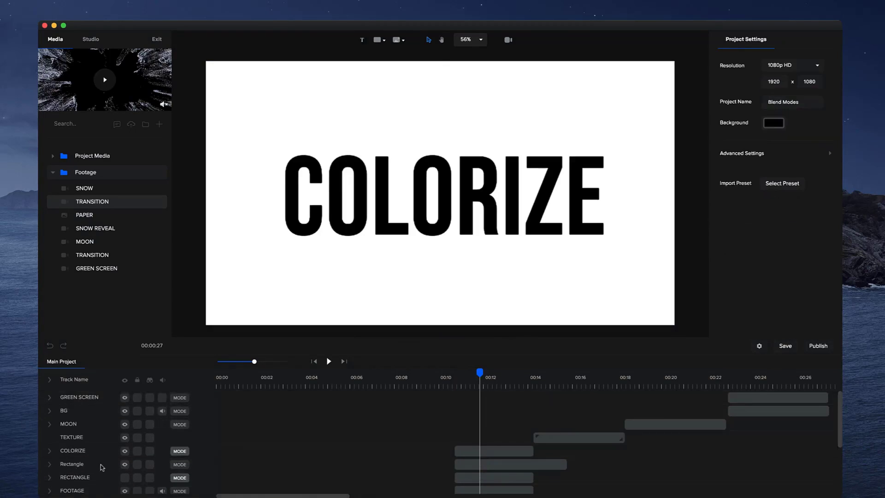
- Delete the old hidden RECTANGLE track and rename the new rectangle's track to COLOR
left_click(80, 478)
key("Delete")
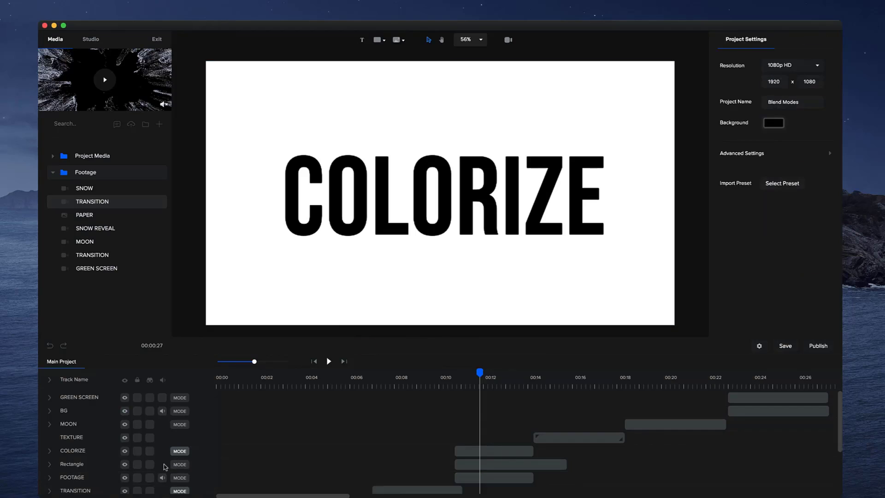
left_click(81, 467)
double_click(87, 464)
type("COLOR")
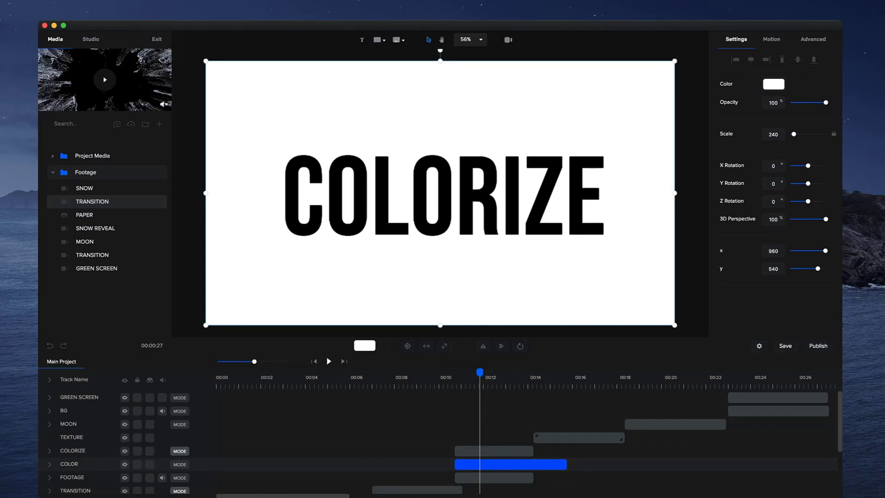
- Fill the COLOR rectangle with the purple #4F0BB4 favorite and set its blend mode to Color
left_click(774, 86)
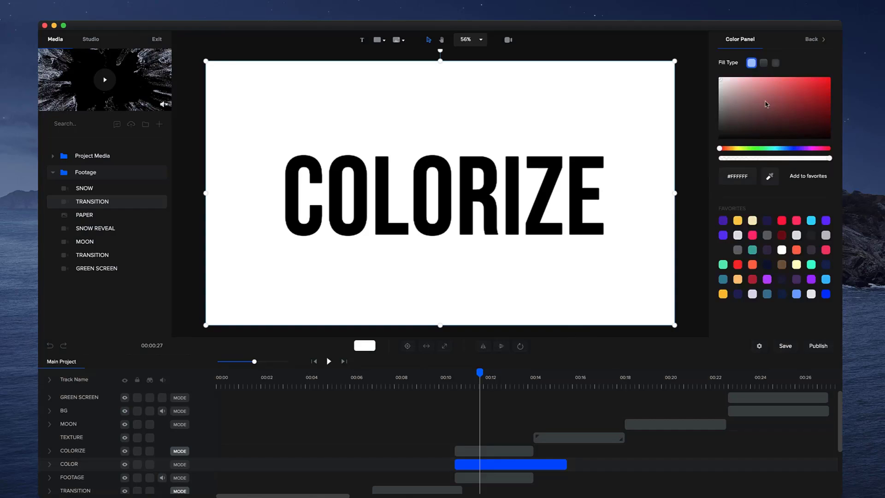
left_click(723, 221)
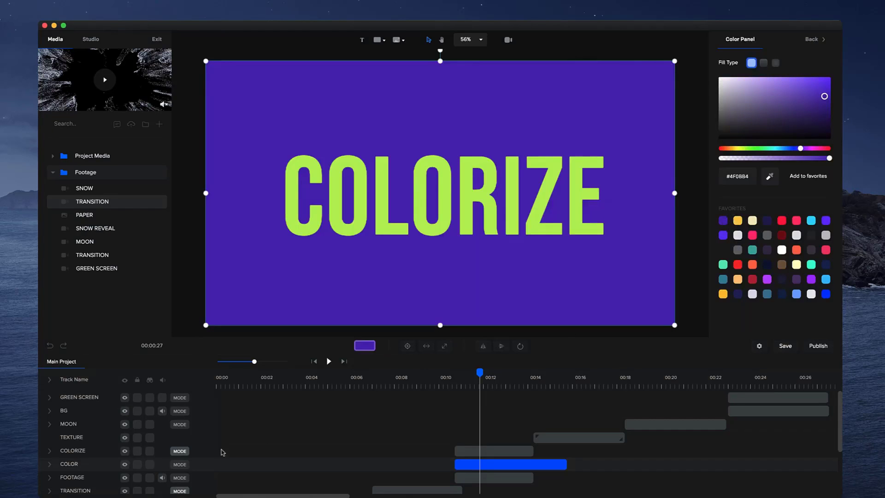
left_click(178, 469)
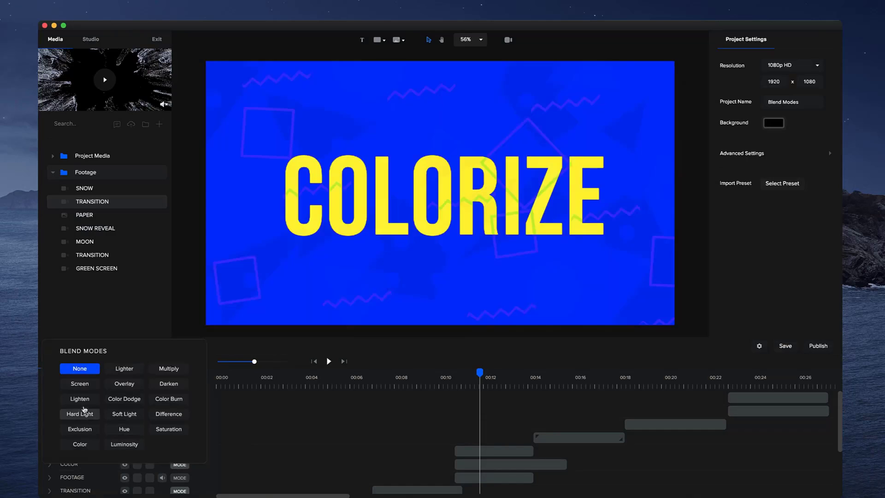
left_click(74, 444)
- Compare the scene with the COLOR layer hidden and shown, and shift the rectangle's hue to red #B40B2C
left_click(492, 464)
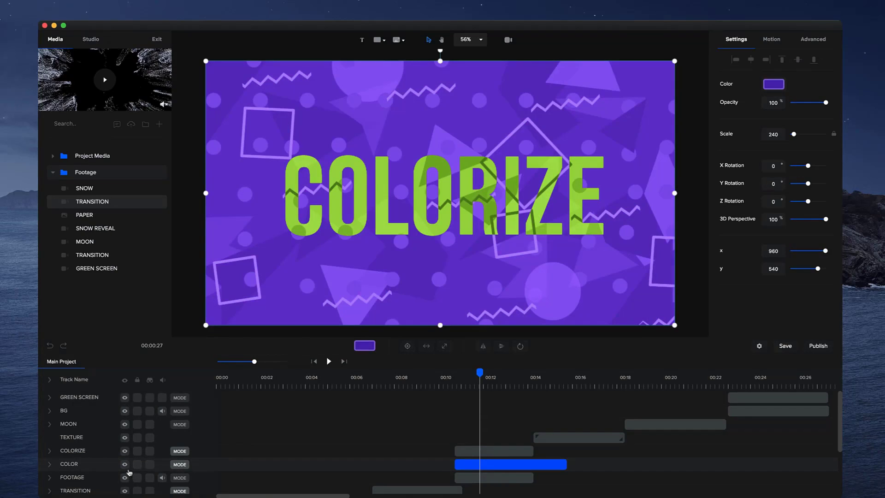
left_click(125, 465)
left_click(125, 465)
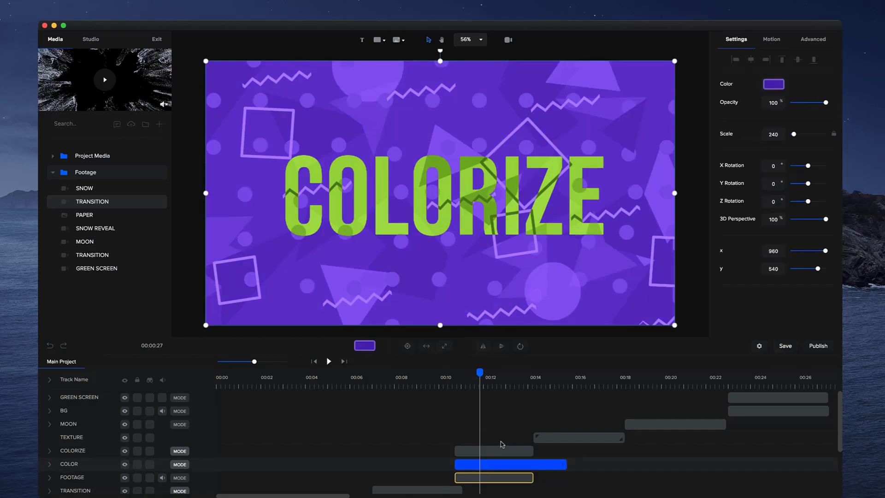
left_click(776, 89)
left_click_drag(822, 148, 826, 154)
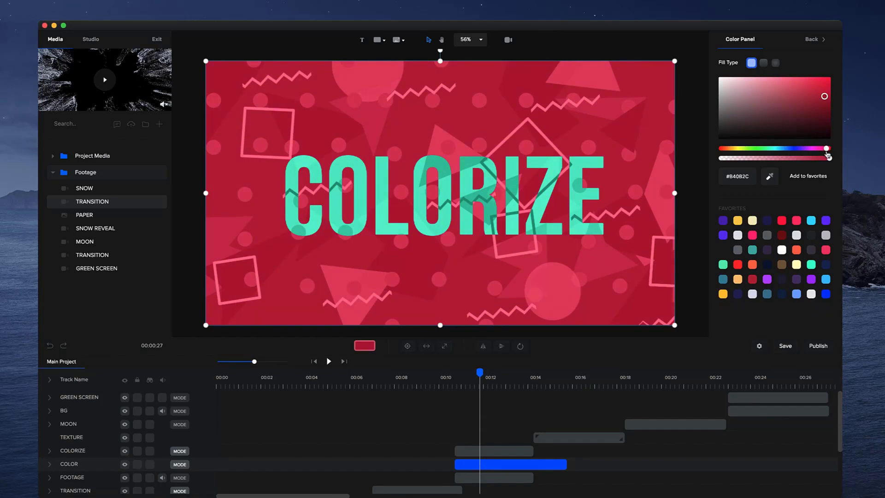
- Play back the COLORIZE section from its start to preview the recolored footage
left_click(446, 384)
key("space")
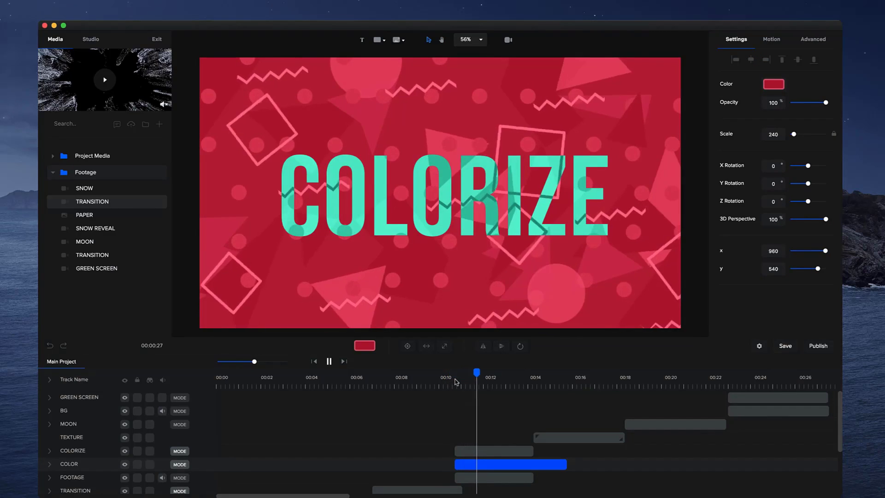
left_click(530, 257)
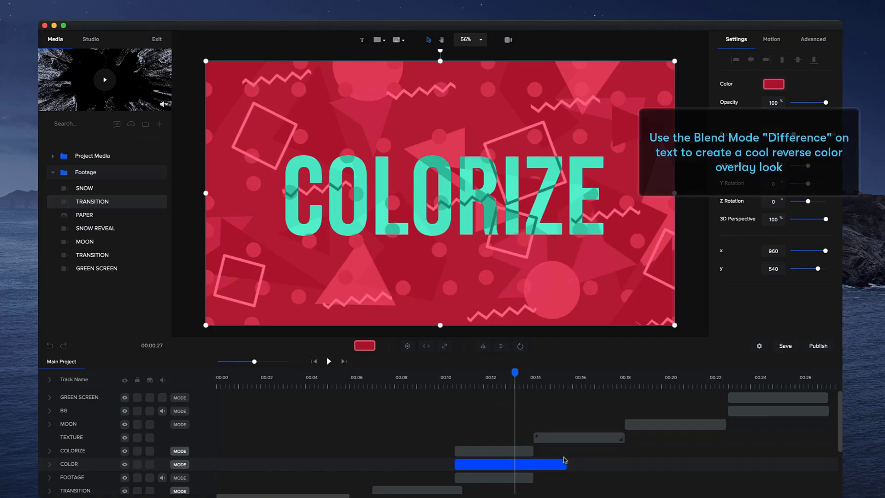
- Trim the COLOR clip to end together with the COLORIZE text and check its blend mode
left_click_drag(566, 464, 533, 464)
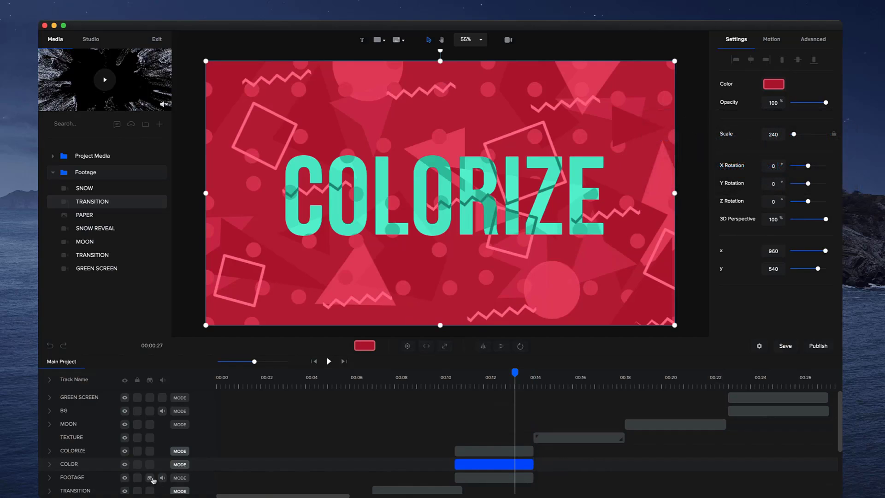
left_click(179, 464)
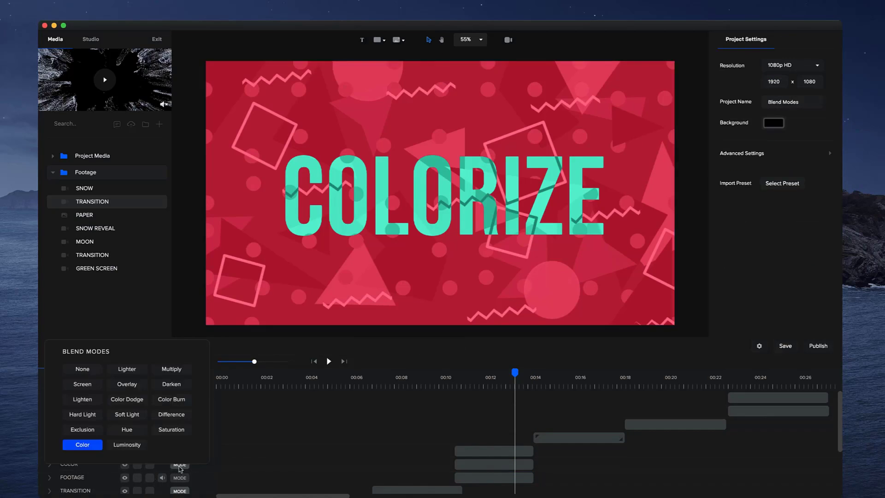
left_click(472, 464)
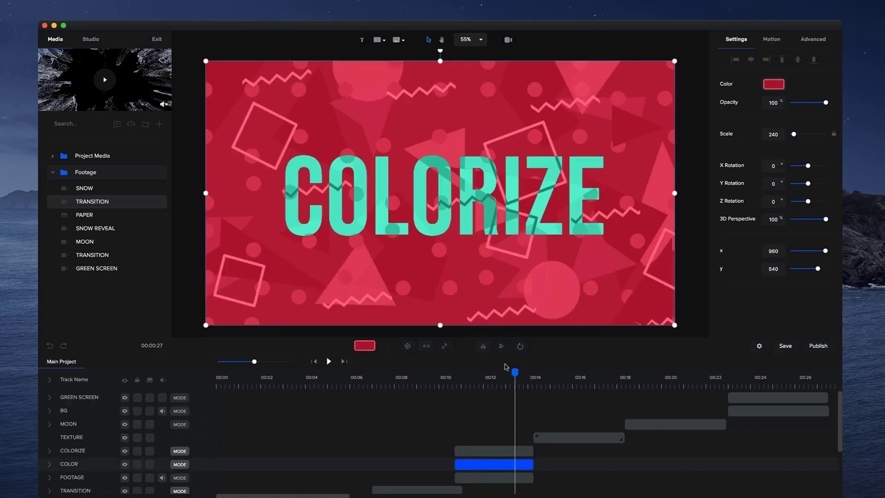
- Add the PAPER image at 14 seconds over the TEXTURE clip's full duration and move its track directly above TEXTURE
left_click(543, 384)
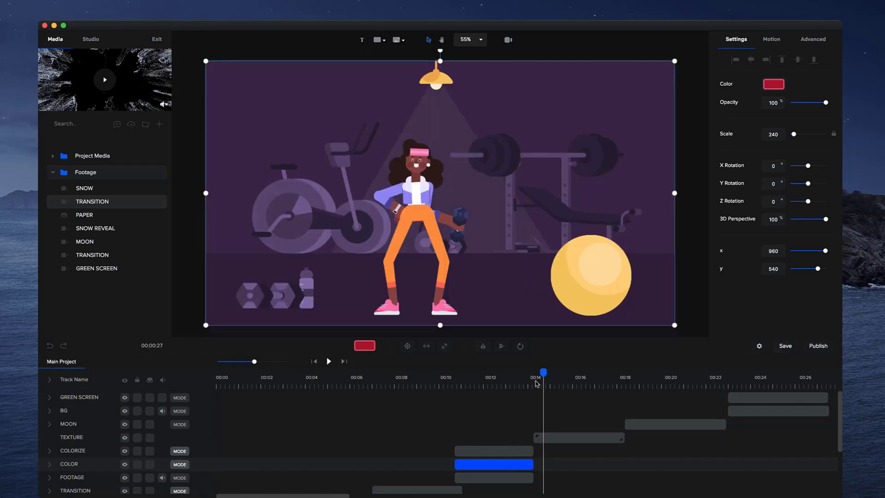
left_click(533, 377)
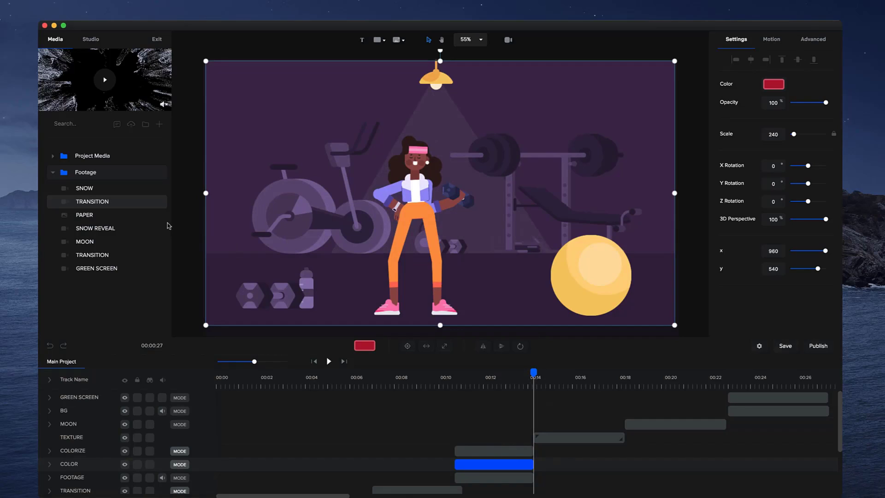
left_click(85, 214)
left_click_drag(109, 215, 520, 403)
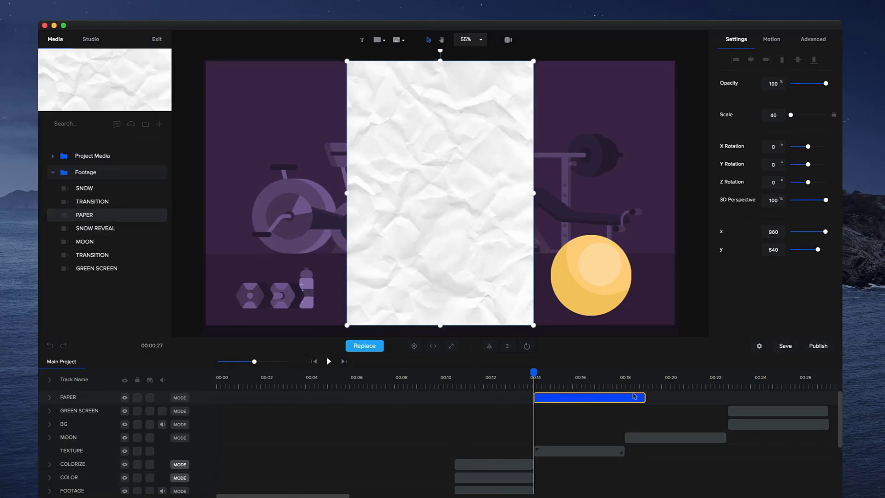
left_click_drag(645, 397, 628, 398)
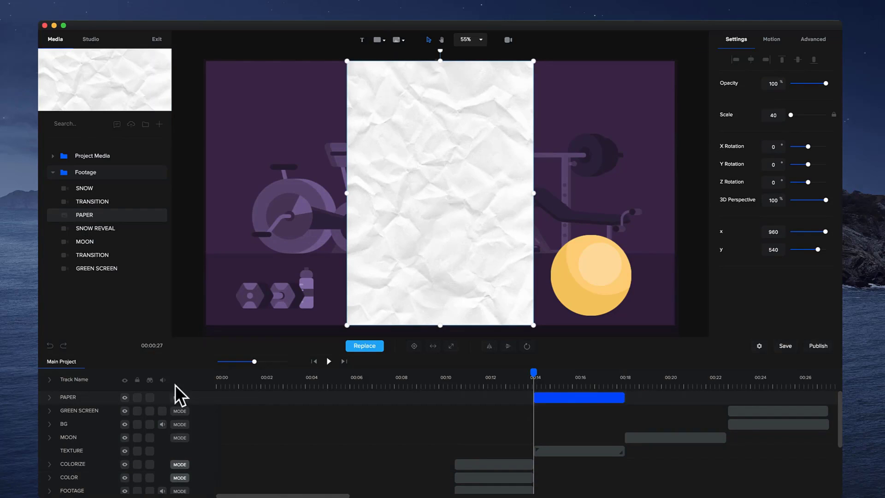
left_click_drag(89, 396, 119, 446)
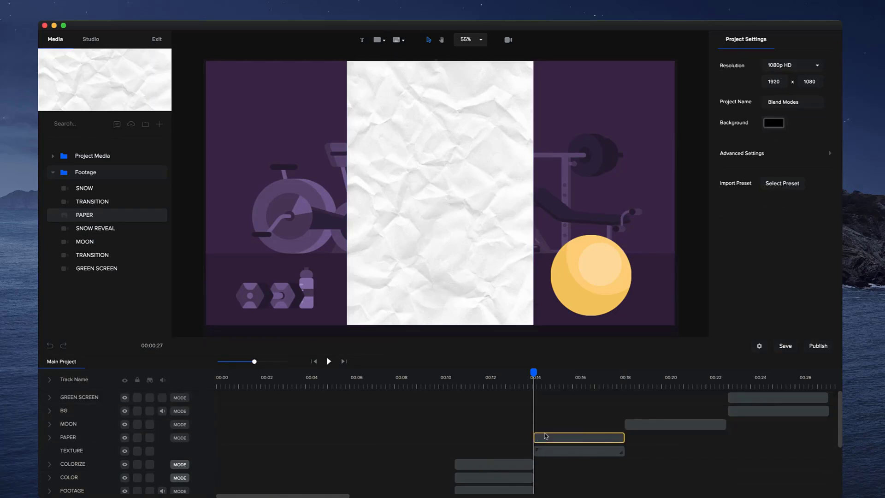
- Rotate the paper image to -90° and scale it to cover the whole canvas
left_click(528, 273)
left_click_drag(440, 51, 297, 193)
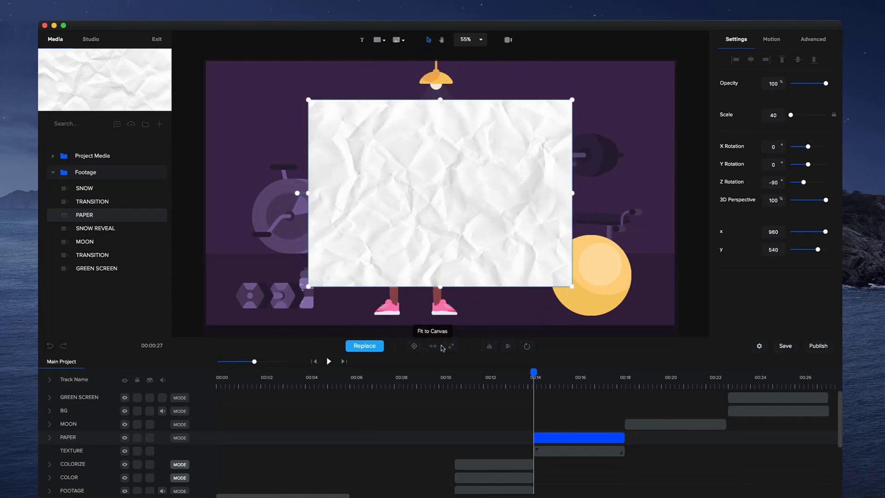
left_click(441, 346)
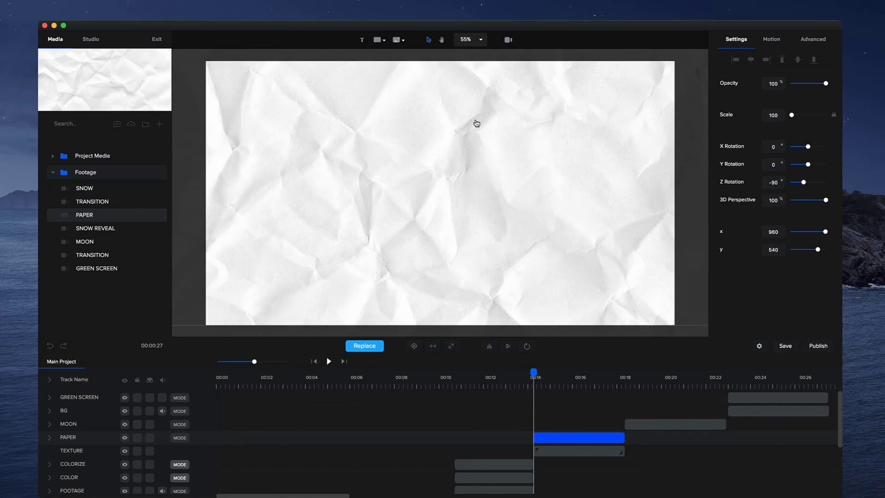
- Try the paper overlay at 18% opacity and restore it to 100%
left_click(574, 452)
left_click_drag(826, 84, 797, 83)
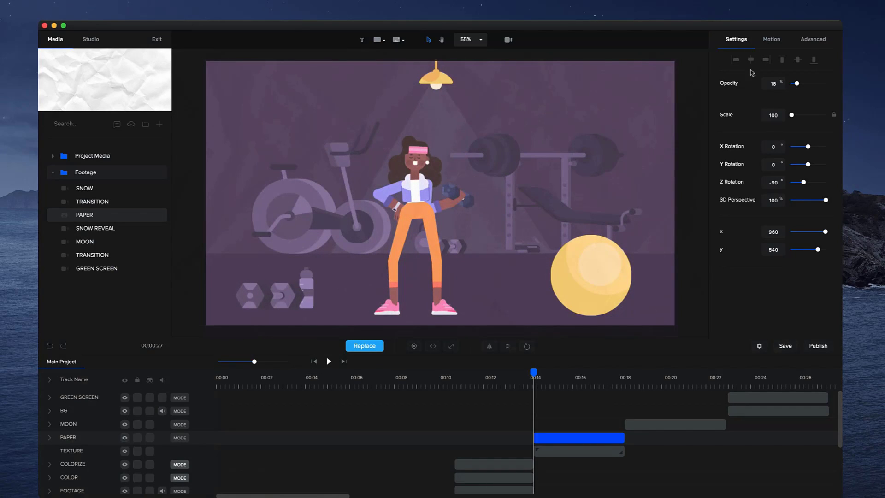
left_click_drag(797, 83, 842, 86)
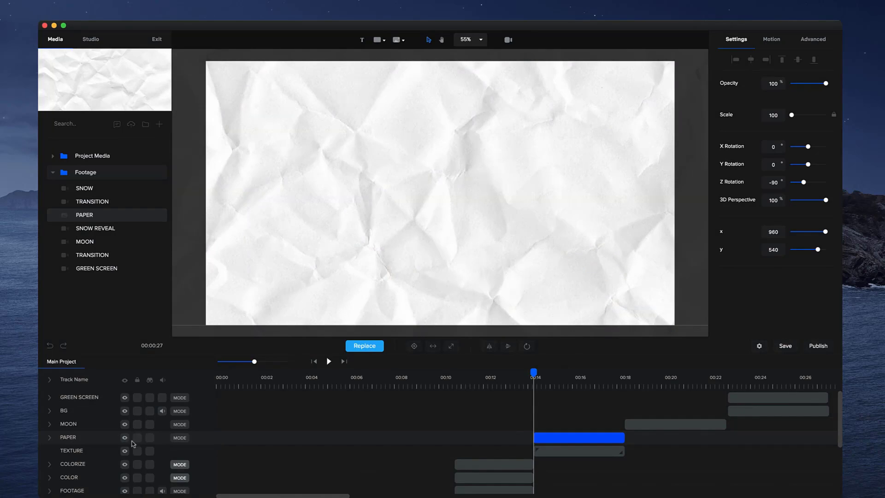
- Set the PAPER layer's blend mode to Multiply and move the playhead to the middle of its clip
left_click(180, 438)
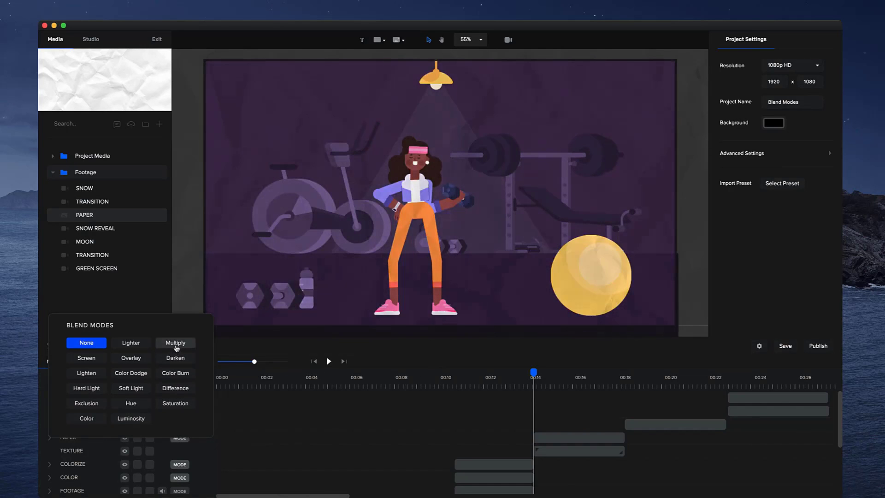
left_click(176, 346)
left_click(587, 437)
- Examine the multiplied paper texture on the gym scene's character, background and yellow ball up close and from afar
scroll(428, 203, "up", 5)
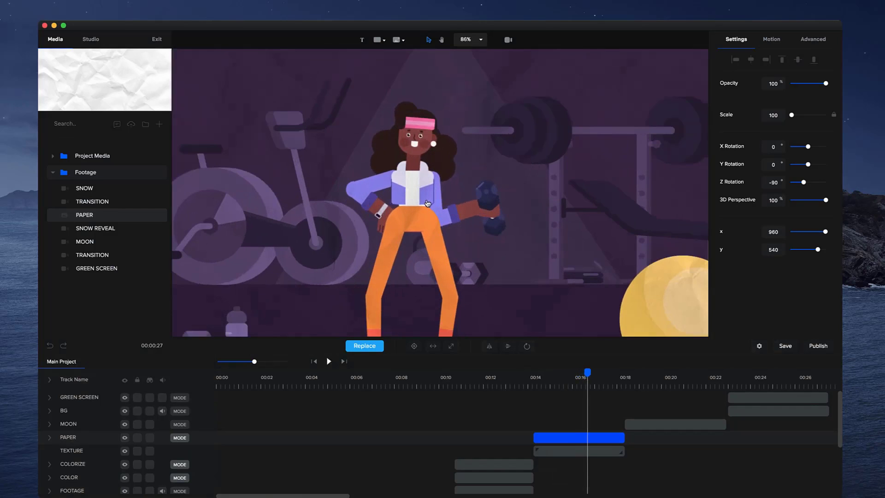
scroll(427, 204, "down", 5)
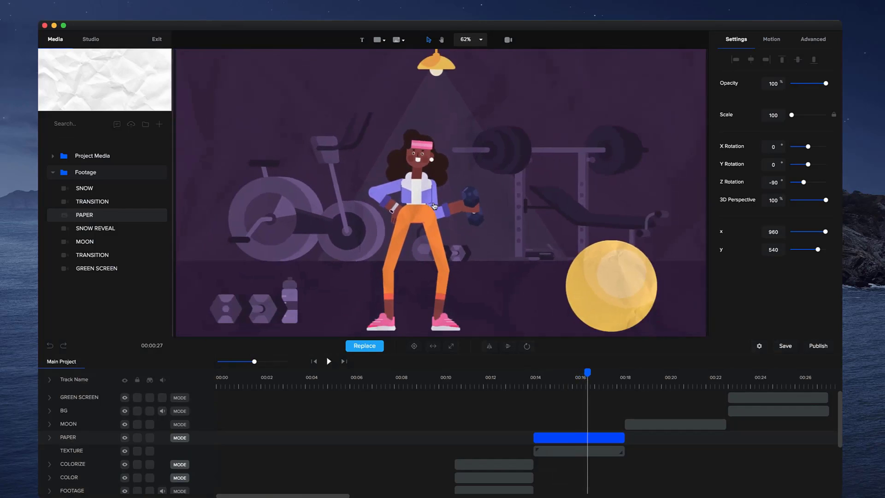
left_click_drag(820, 83, 882, 93)
scroll(498, 212, "up", 3)
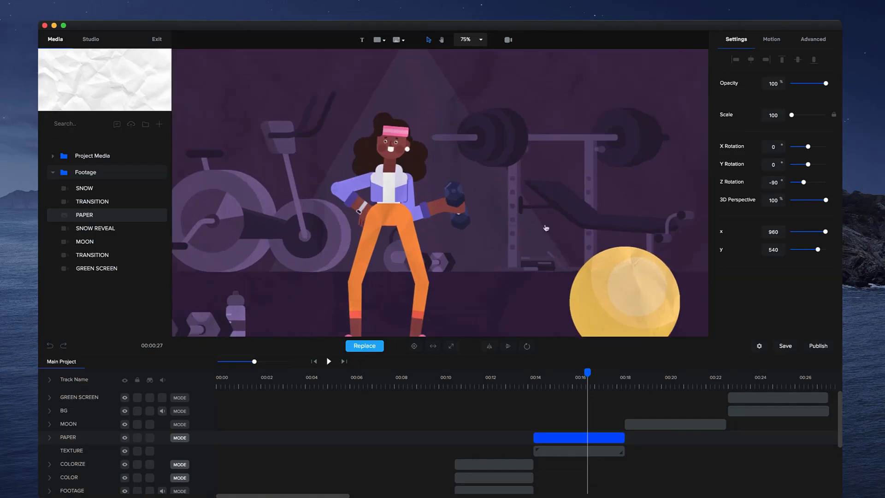
scroll(658, 300, "up", 3)
scroll(512, 177, "down", 6)
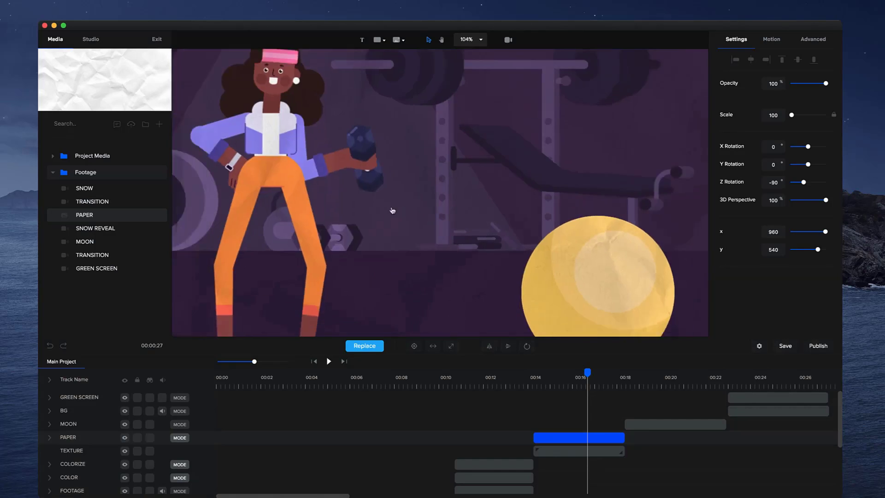
scroll(503, 199, "up", 3)
scroll(639, 217, "up", 1)
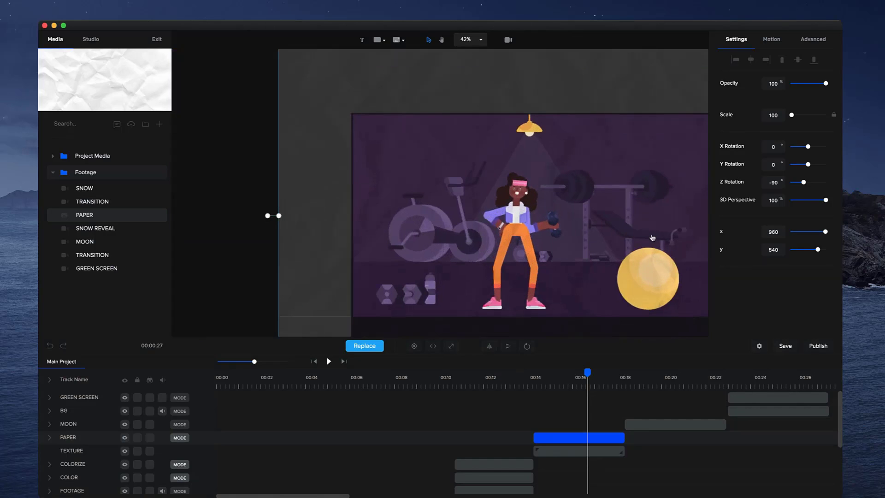
- Show the start of the MOON section with the whole frame centered in the preview
left_click(635, 380)
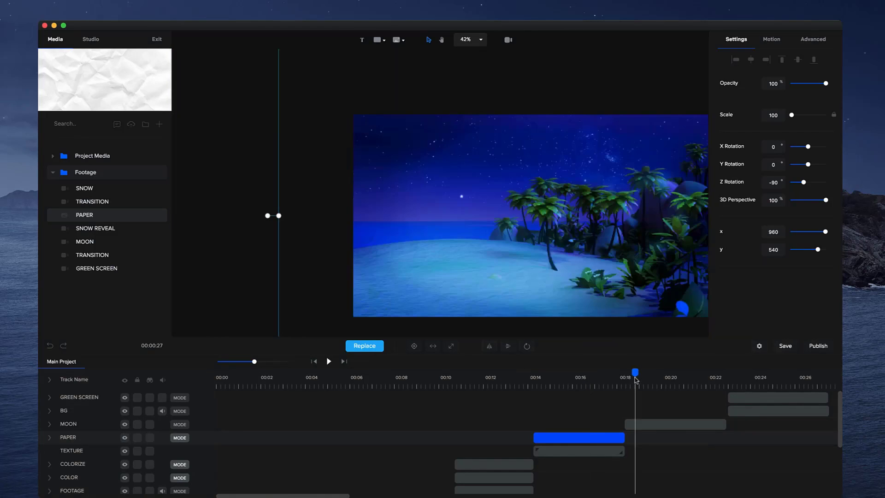
key("h")
left_click_drag(580, 259, 523, 240)
scroll(416, 173, "up", 1)
left_click_drag(460, 206, 435, 200)
key("v")
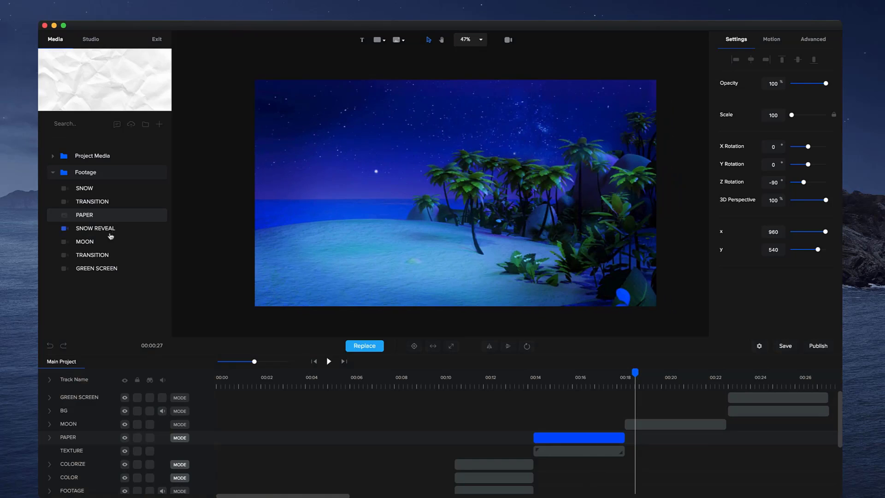
- Add the MOON clip from the Footage folder and align its start with the existing MOON clip at about 18 seconds
left_click(100, 243)
left_click_drag(81, 244, 405, 215)
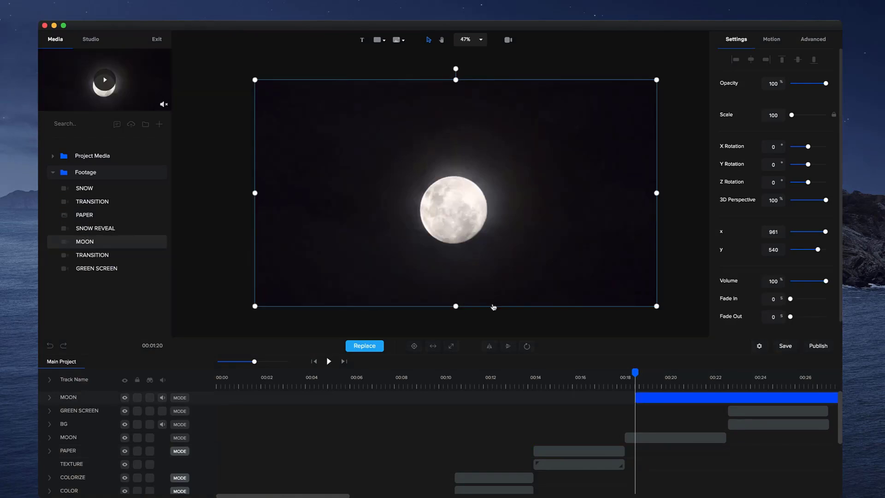
mouse_move(634, 398)
left_mouse_down()
mouse_move(761, 399)
mouse_move(634, 398)
left_mouse_up()
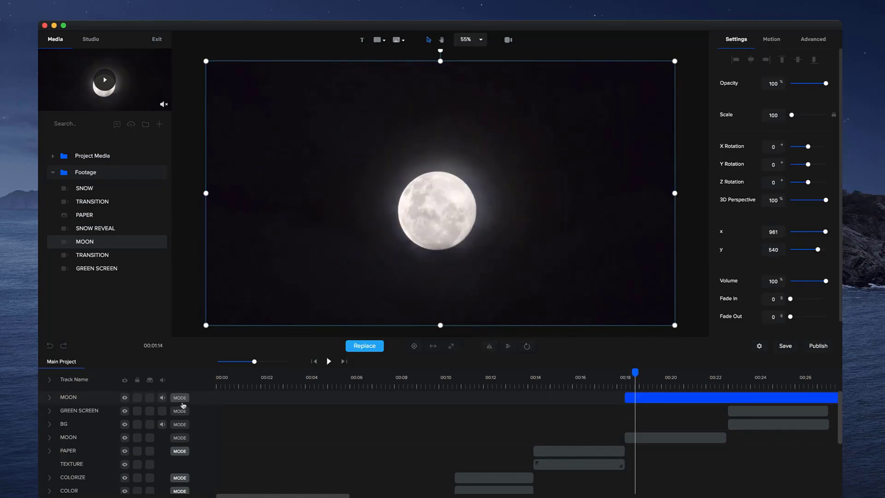
- Set the added MOON track's blend mode to Screen and move the moon into the upper-left sky
left_click(180, 399)
left_click(92, 319)
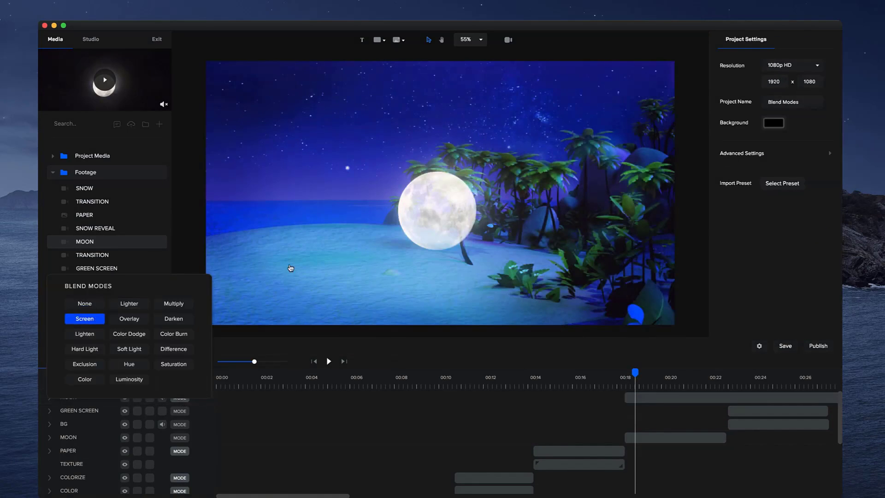
left_click_drag(423, 213, 273, 121)
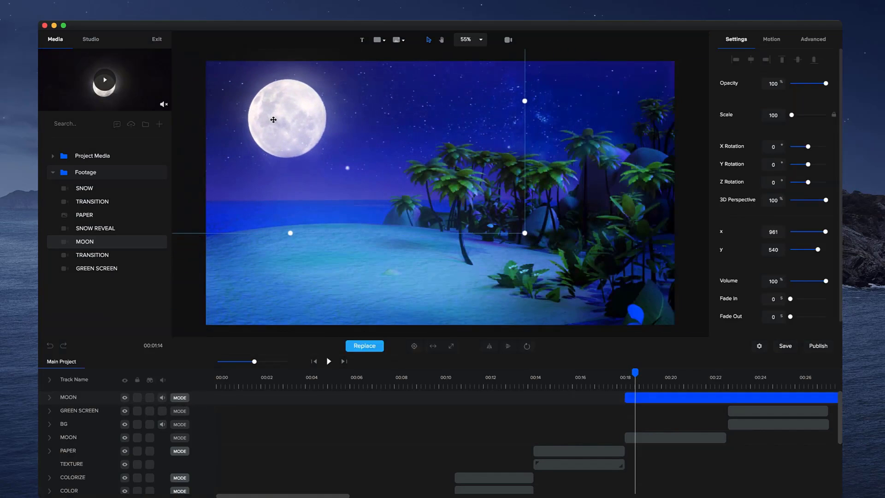
- Change the added MOON track's blend mode to Lighten and play the beach scene from the clip's start
left_click(181, 397)
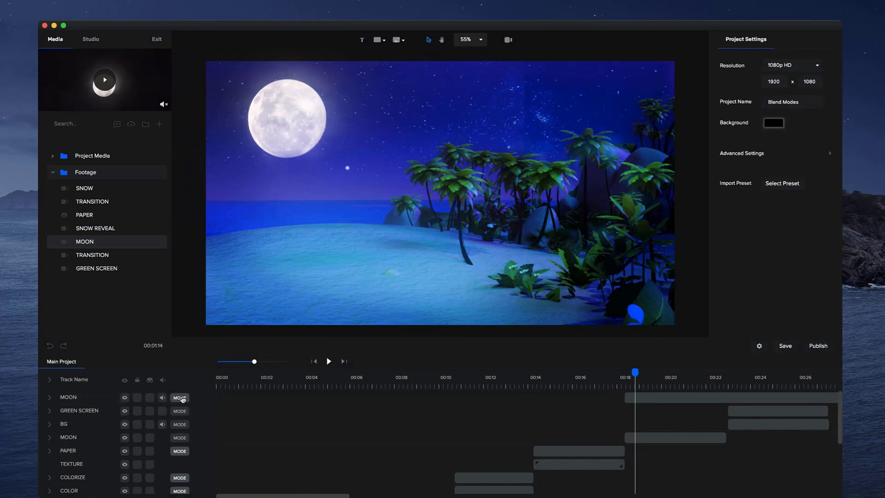
left_click(92, 330)
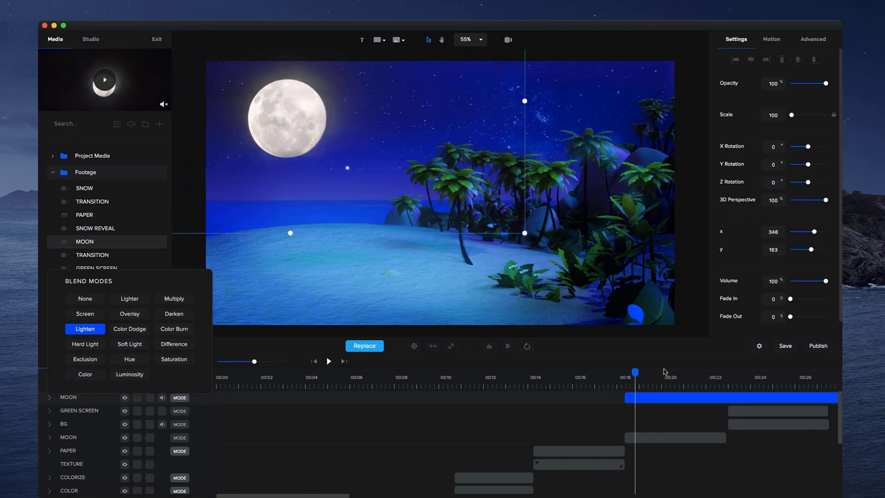
left_click(623, 382)
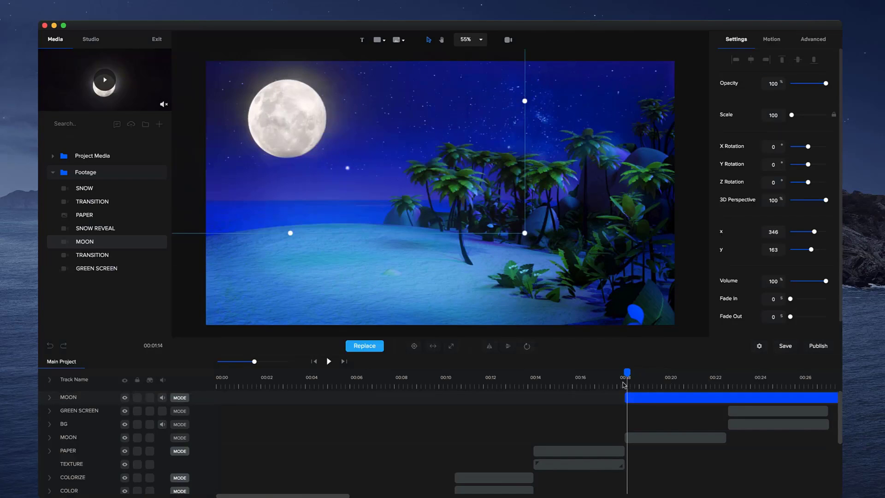
key("space")
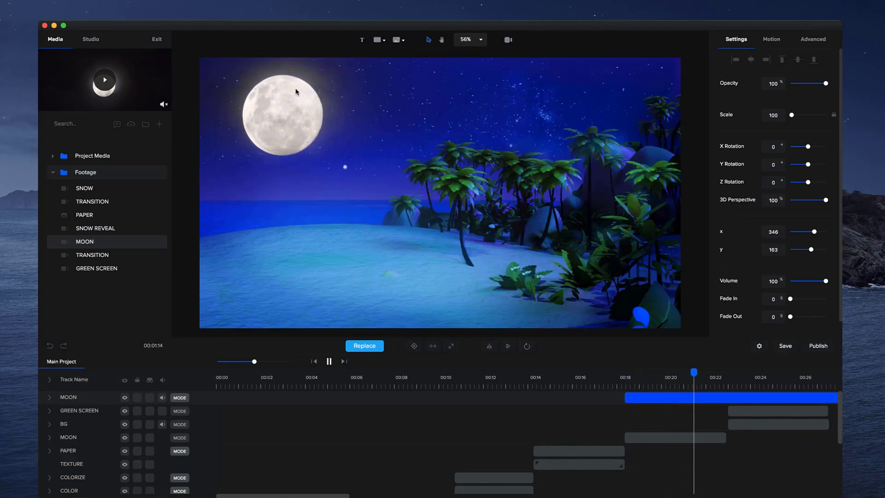
left_click(323, 140)
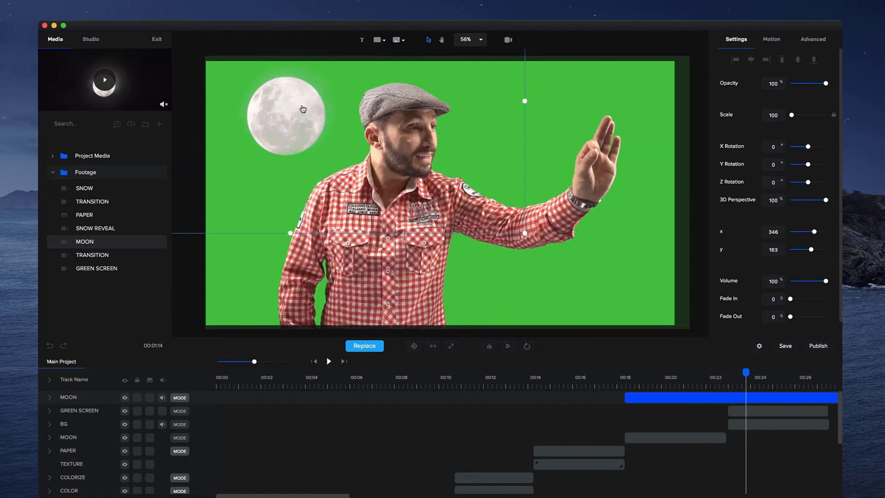
- Delete the added MOON clip from the uppermost track, leaving the original beach clip in place
left_click(646, 381)
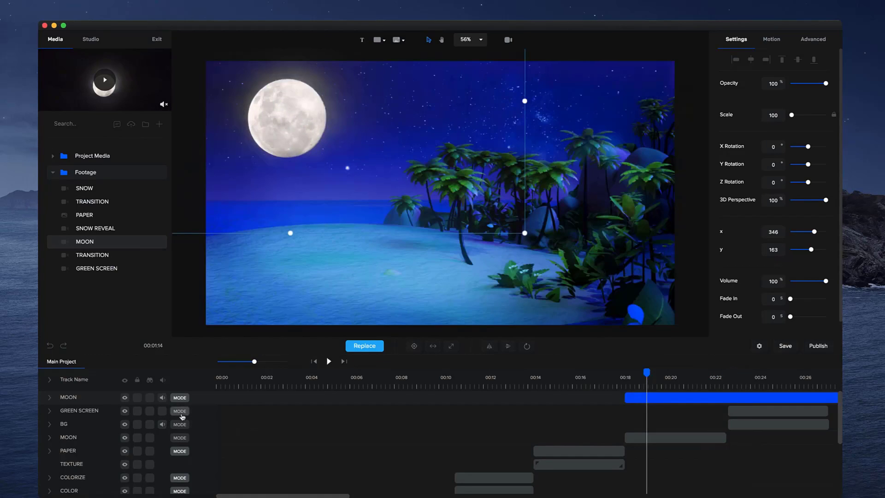
key("Delete")
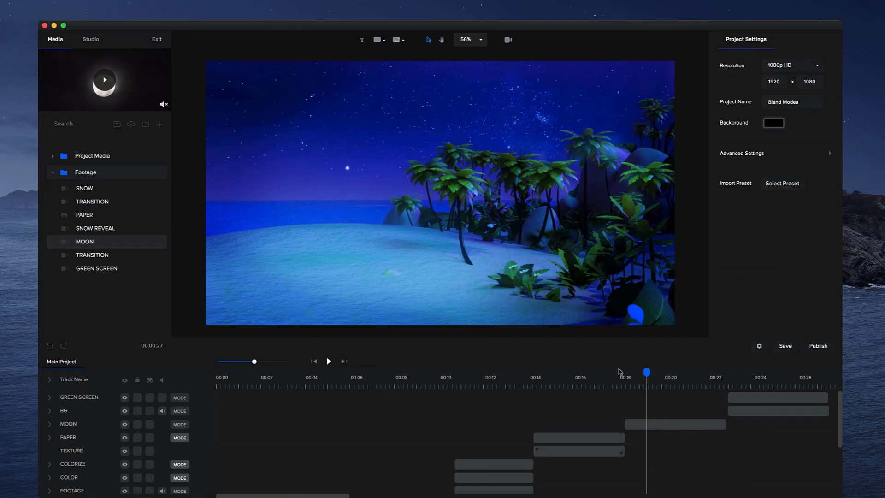
- Enable Remove Color on the green-screen clip of the man and sample the green background #3bc93a as the color
left_click(733, 380)
left_click(755, 382)
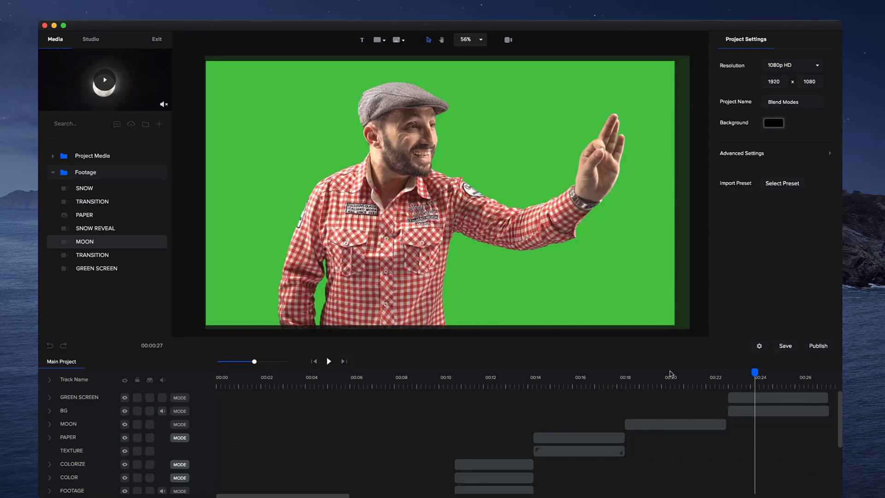
left_click(737, 378)
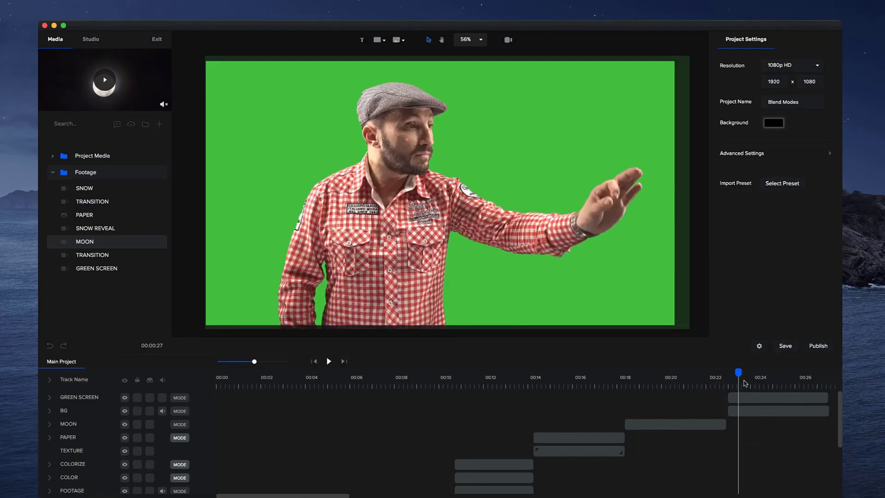
left_click(573, 258)
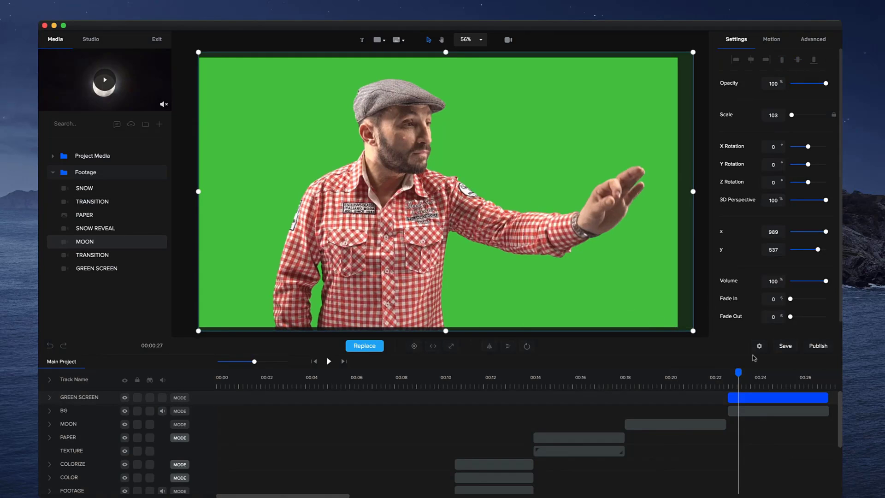
left_click(820, 48)
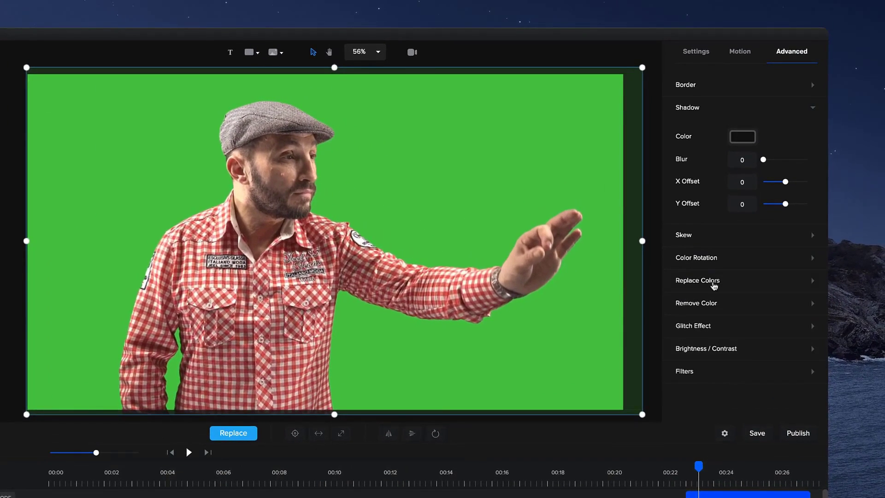
left_click(705, 308)
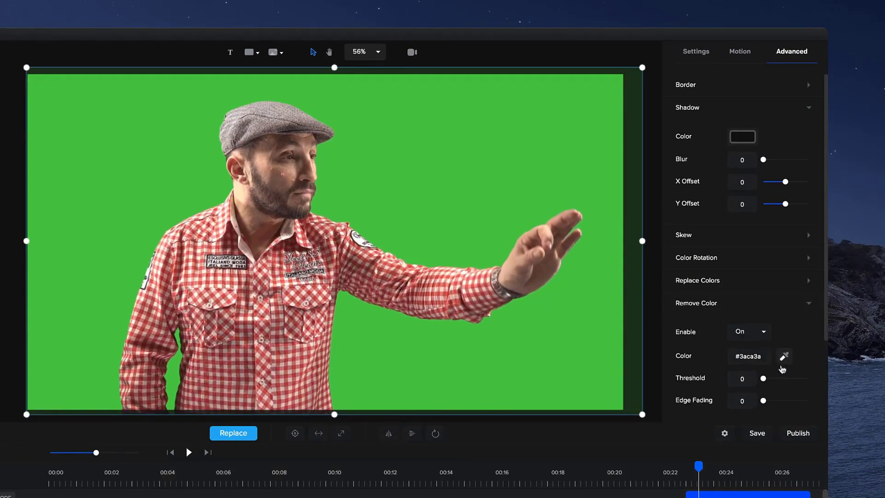
left_click(783, 356)
left_click(480, 354)
left_click(783, 356)
left_click(458, 355)
- Set the Remove Color threshold to 5, checking the green fringe around the man up close
left_click_drag(764, 378, 768, 379)
scroll(191, 251, "up", 3)
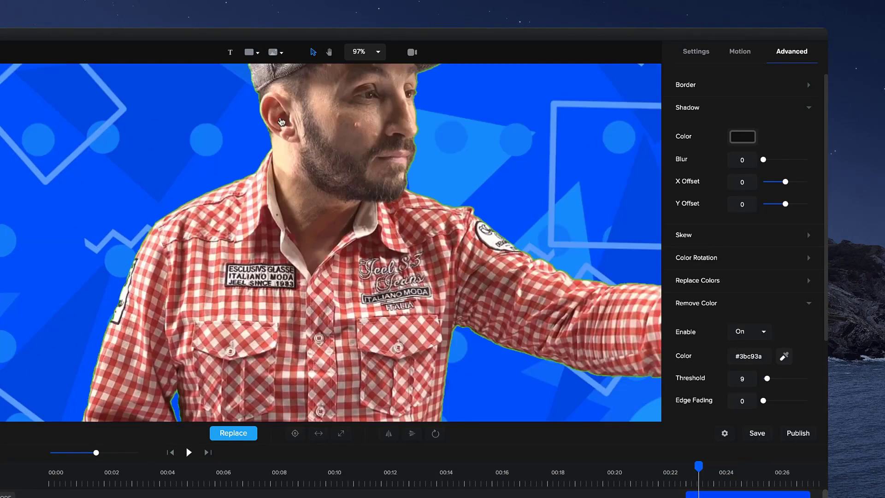
scroll(280, 129, "up", 2)
scroll(475, 115, "up", 1)
scroll(507, 159, "up", 1)
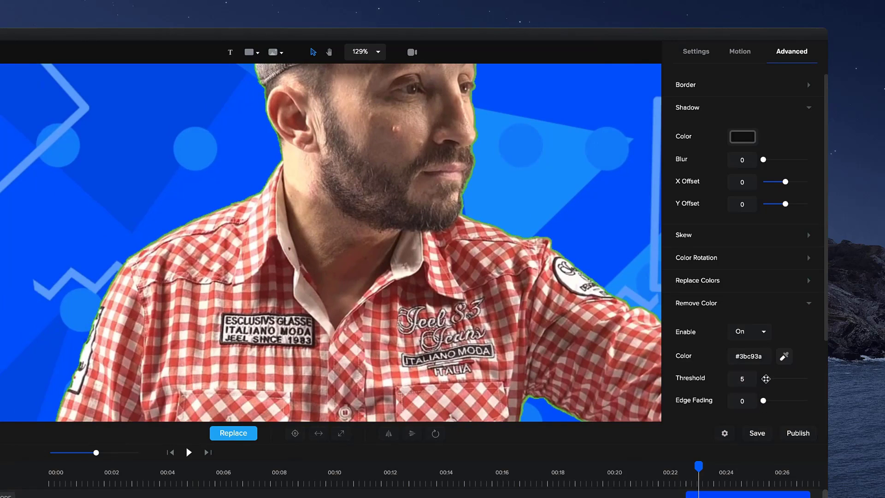
scroll(521, 166, "up", 3)
scroll(471, 157, "up", 2)
scroll(471, 158, "down", 5)
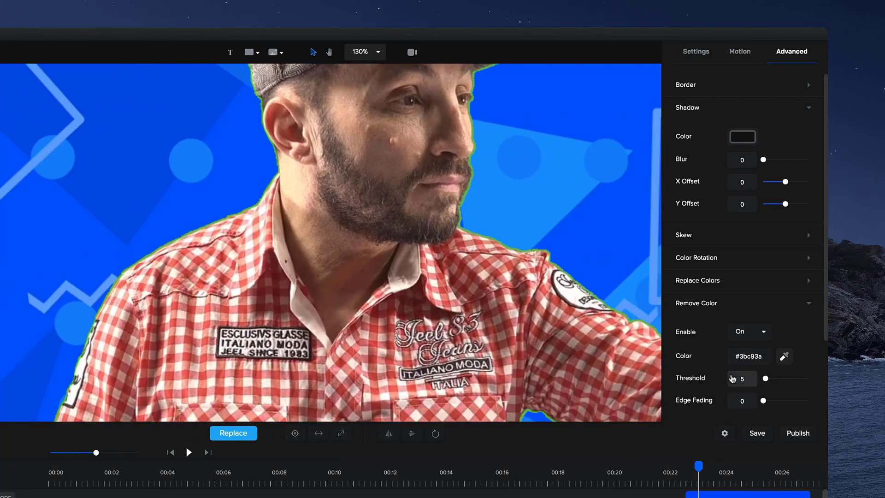
- Refine the man's cutout by setting the Remove Color threshold to 7 and the edge fading to 4
left_click_drag(764, 401, 768, 402)
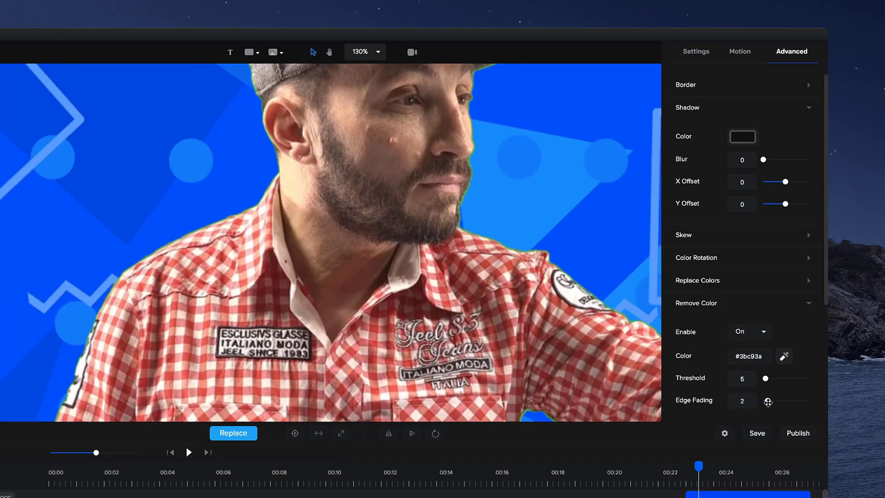
scroll(515, 226, "down", 8)
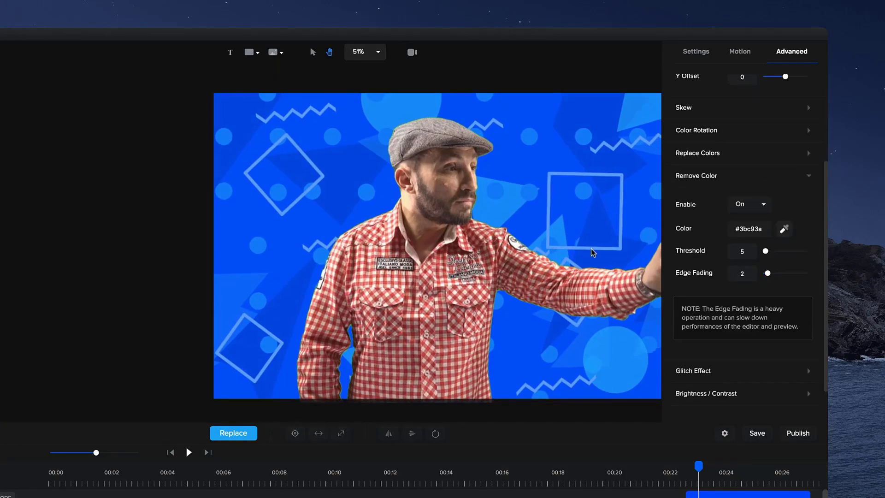
scroll(474, 233, "up", 2)
scroll(378, 227, "up", 1)
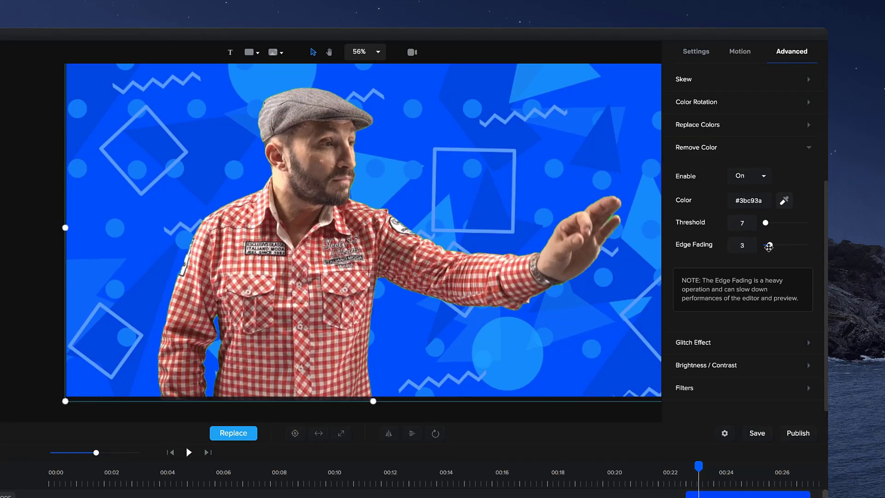
scroll(433, 230, "up", 3)
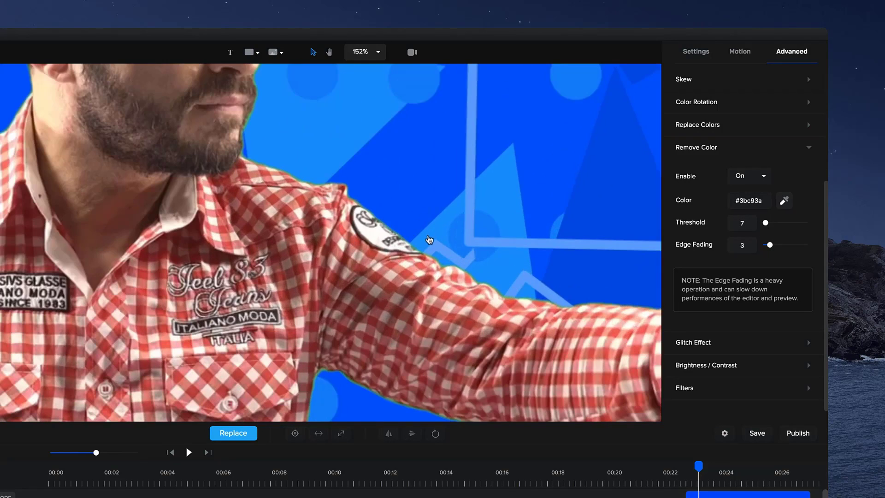
scroll(424, 239, "down", 5)
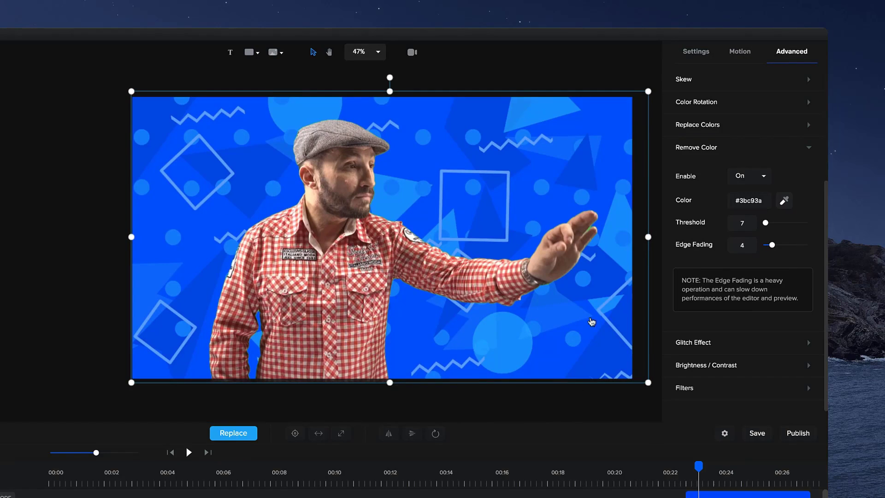
- Set the project width to 1080 to make a square 1080 x 1080 canvas
left_click(725, 434)
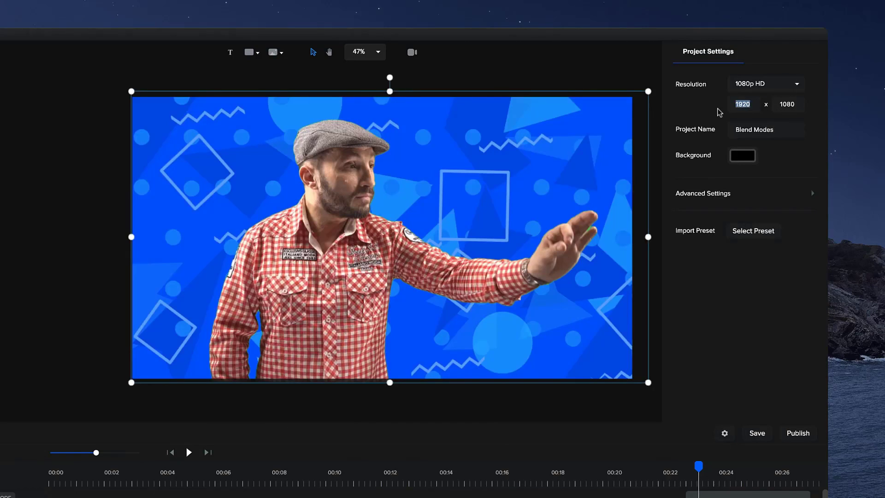
type("1")
key("Return")
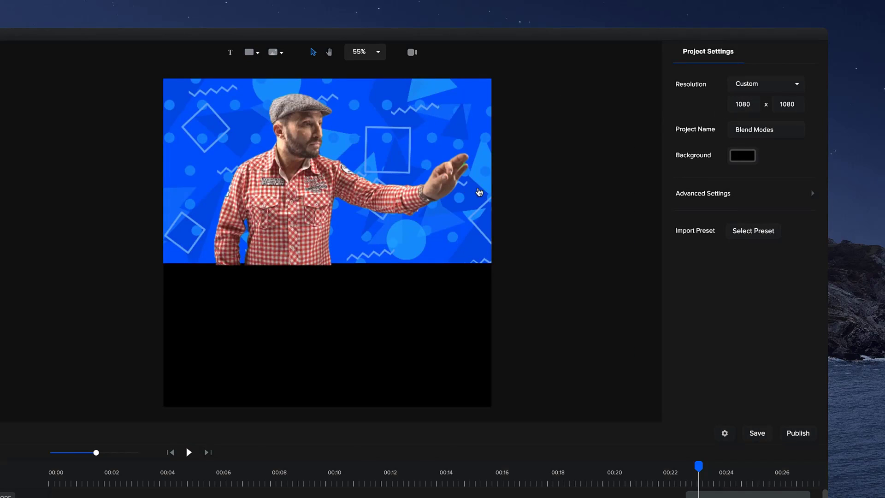
- Enlarge and reposition the green-screen scene so that it fills the square canvas
left_click(475, 193)
mouse_move(492, 263)
left_mouse_down()
mouse_move(513, 272)
mouse_move(502, 265)
left_mouse_up()
left_click_drag(161, 265, 1, 404)
left_click_drag(176, 307, 347, 311)
- Select the COLORIZE, COLOR, FOOTAGE, TRANSITION and TRANSITIONS clips together in the timeline
left_click(399, 467)
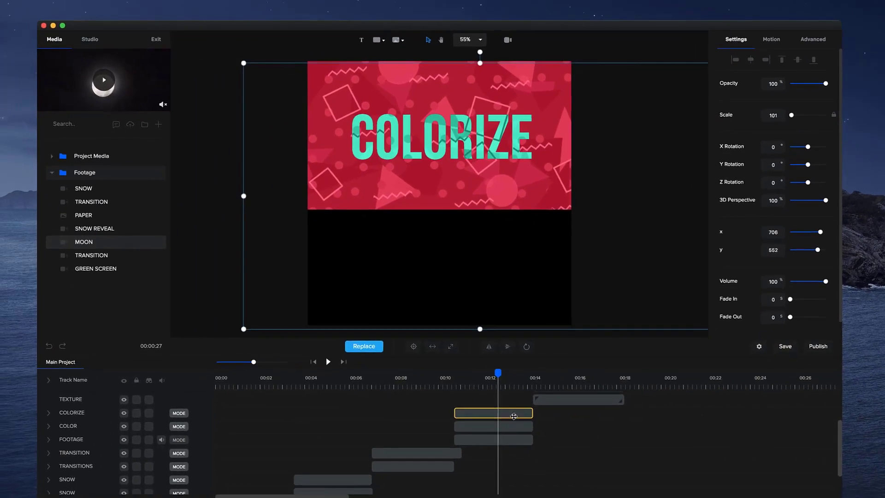
left_click(514, 417)
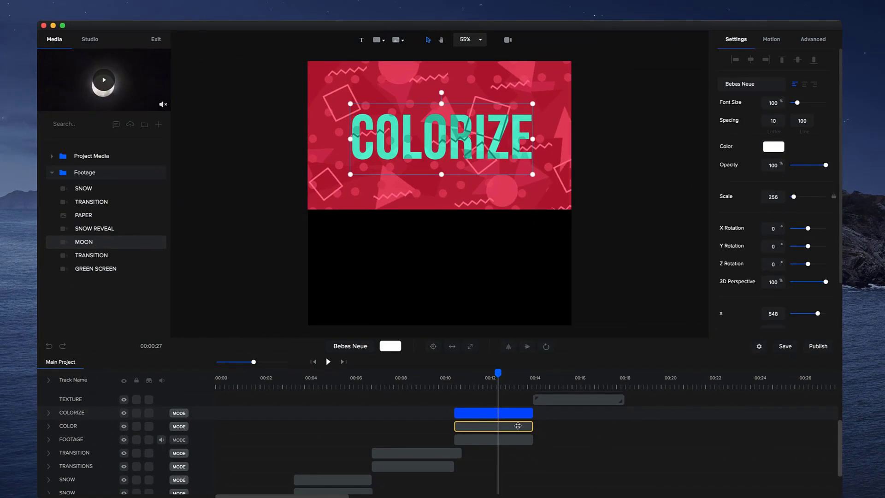
left_click(515, 426, "shift")
left_click(517, 439, "shift")
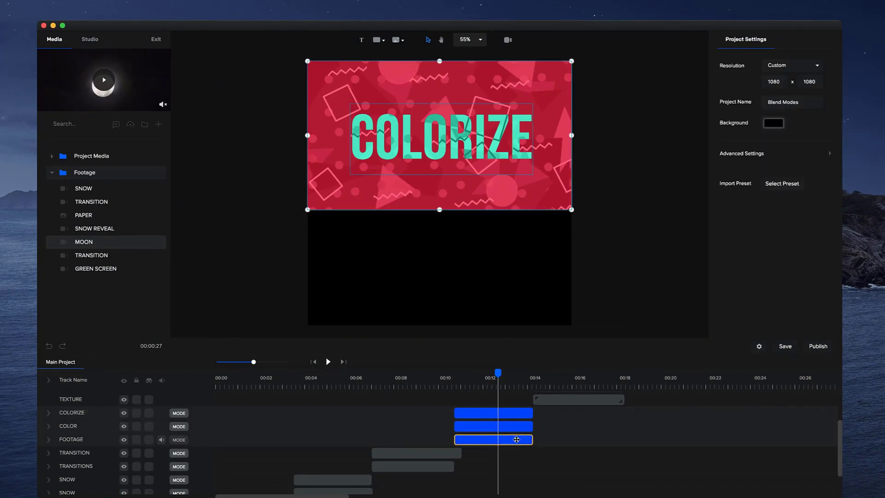
left_click(451, 452, "shift")
left_click(443, 466, "shift")
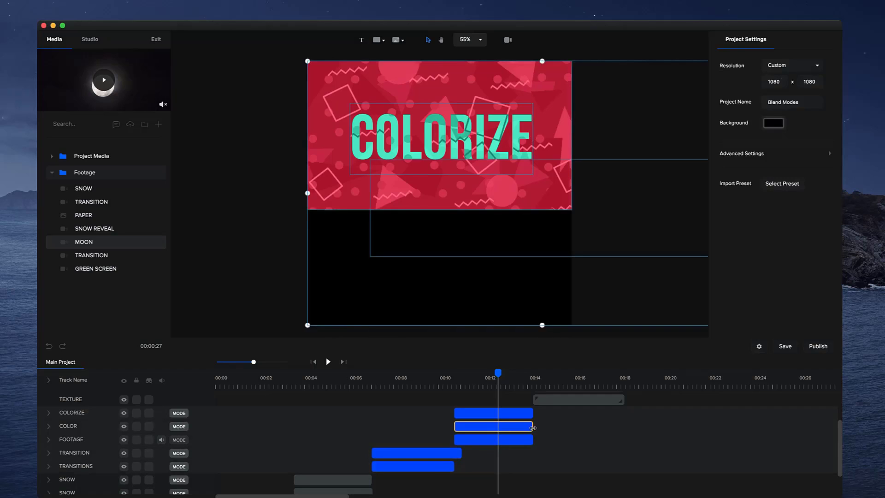
left_click_drag(516, 429, 533, 413)
left_click(537, 429)
left_click(537, 412, "shift")
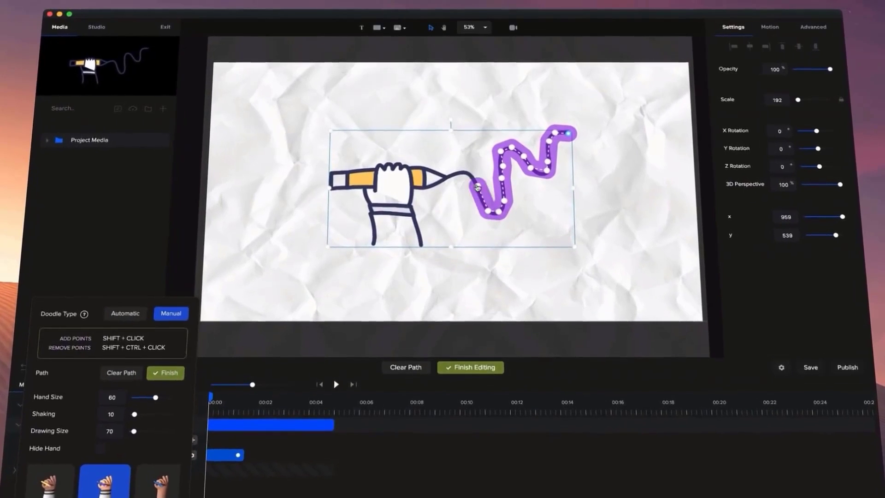
- Extend the manual doodle path from the squiggle's lower end back along the line to the pencil tip
left_click_drag(478, 188, 425, 188)
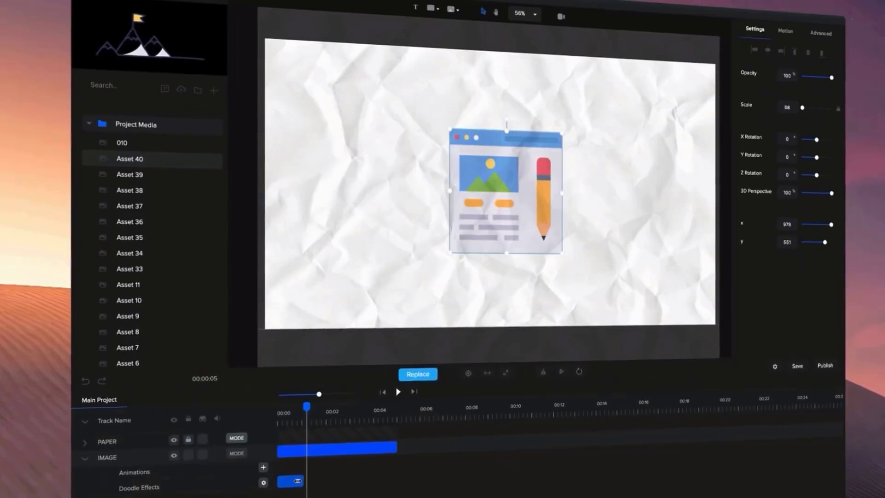
- Play the doodle effect that hand-draws the webpage-and-pencil image on the paper background
left_click(398, 392)
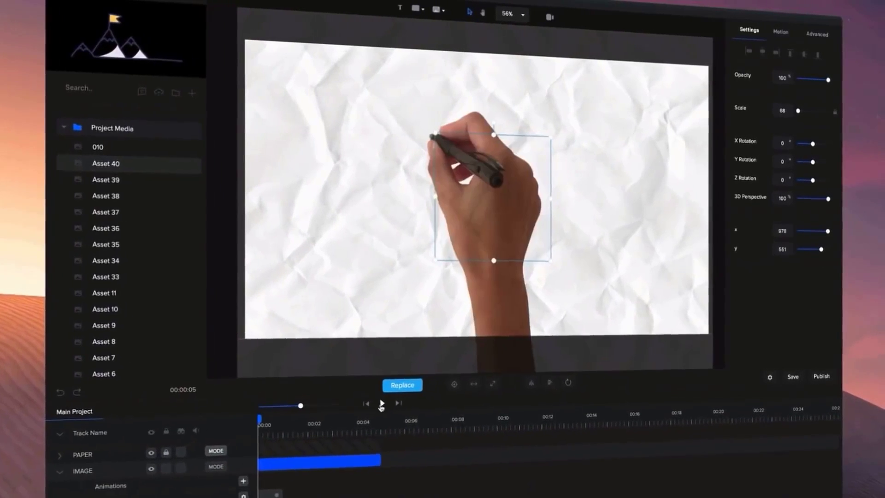
left_click(382, 404)
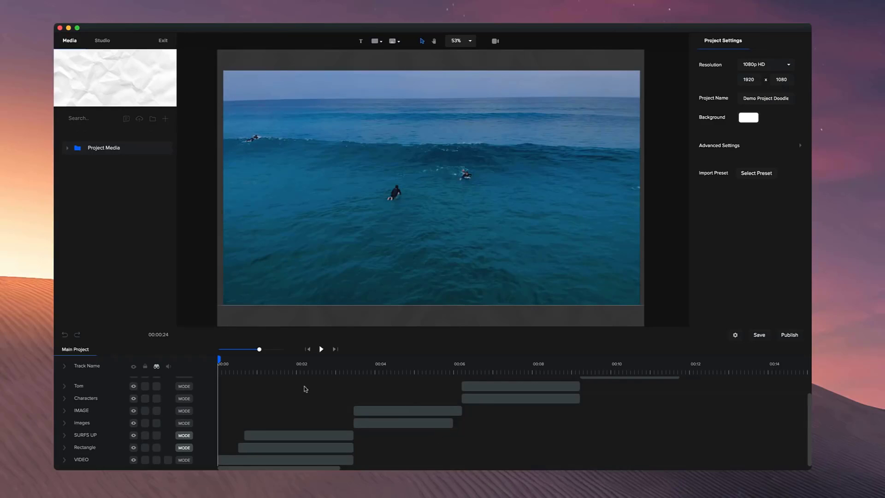
- Add an automatic doodle effect with the hand hidden to the VIDEO clip and preview the reveal
left_click(65, 461)
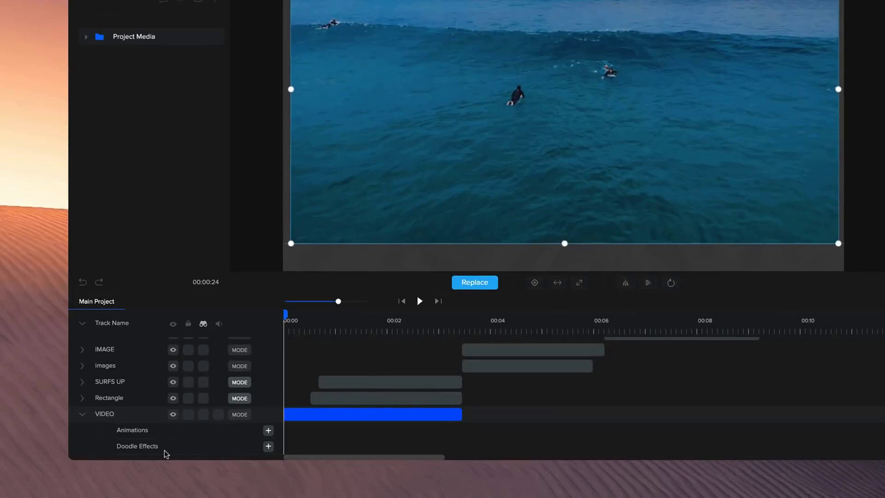
left_click(268, 446)
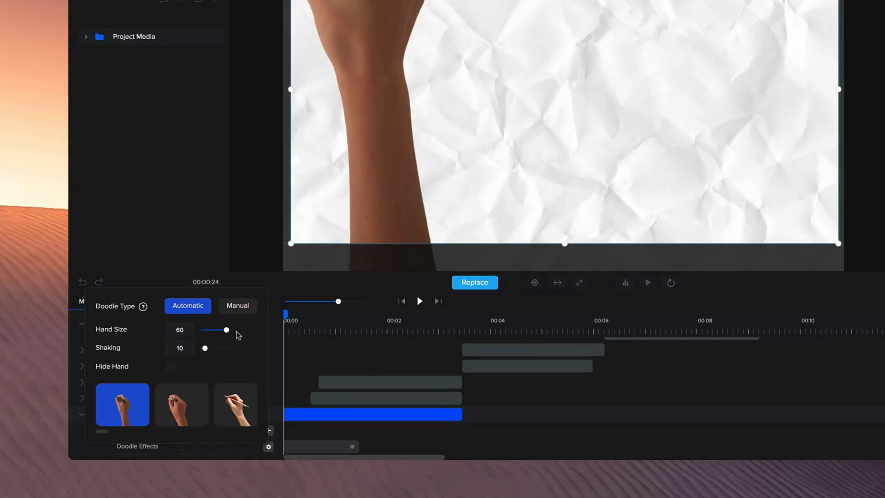
left_click(169, 368)
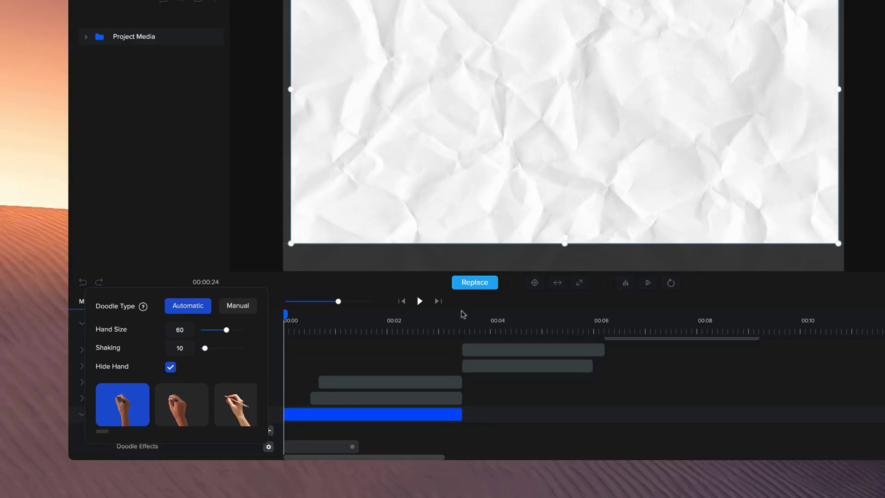
left_click(419, 301)
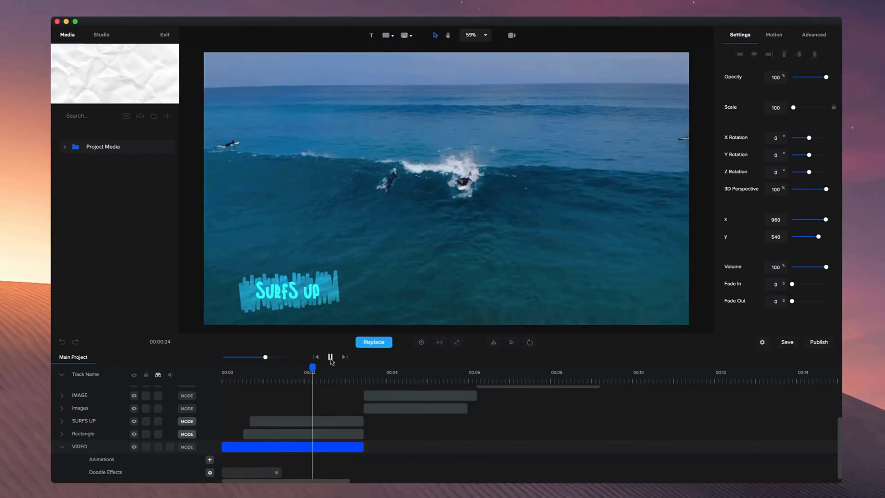
left_click(330, 357)
- Shorten the VIDEO clip's doodle effect to about one second and replay the project from the start
left_click(257, 374)
left_click(276, 472)
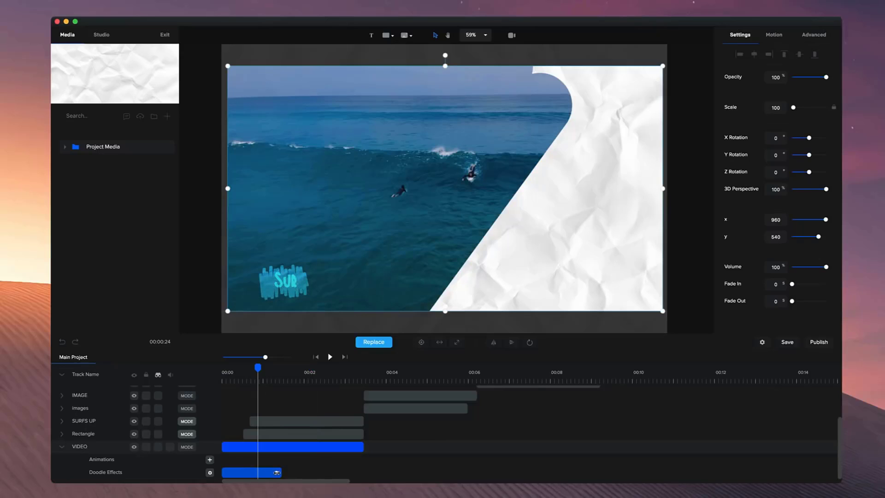
mouse_move(277, 472)
left_mouse_down()
mouse_move(361, 473)
mouse_move(259, 475)
left_mouse_up()
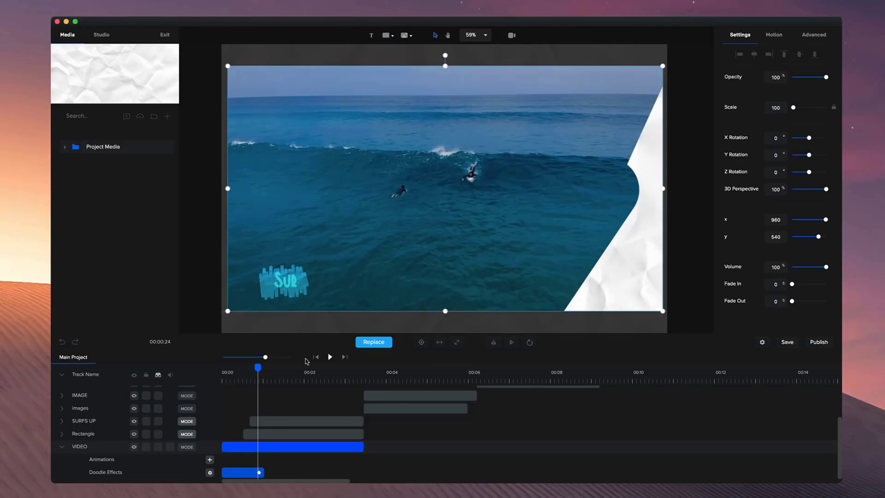
left_click(316, 357)
left_click(330, 357)
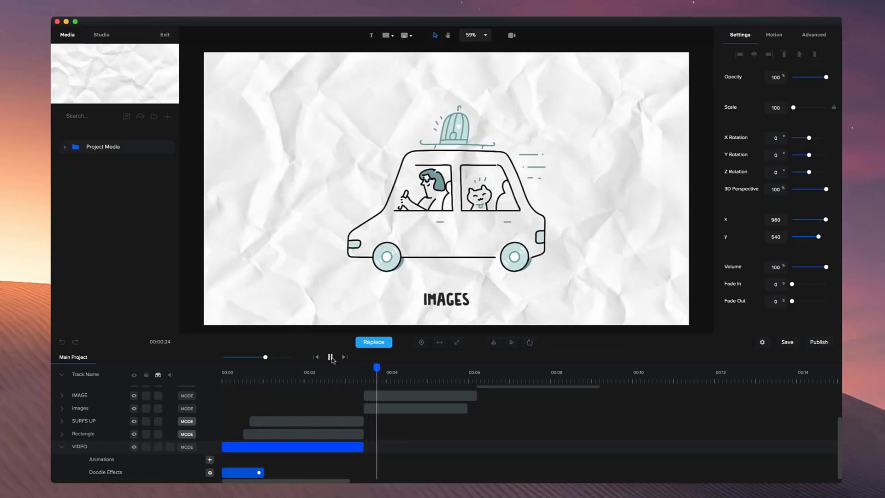
left_click(330, 357)
- Add a doodle effect to the IMAGE clip of the car and view the available Illustrations categories
scroll(521, 186, "up", 3)
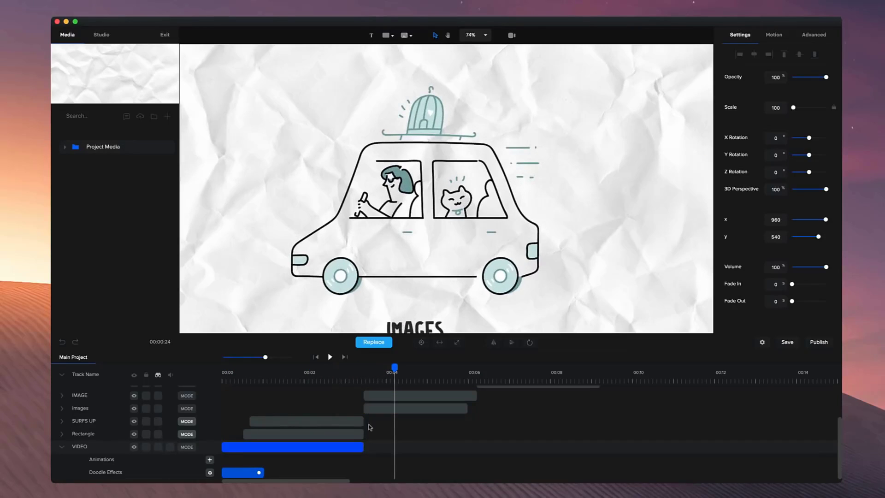
scroll(371, 425, "up", 1)
left_click(62, 451)
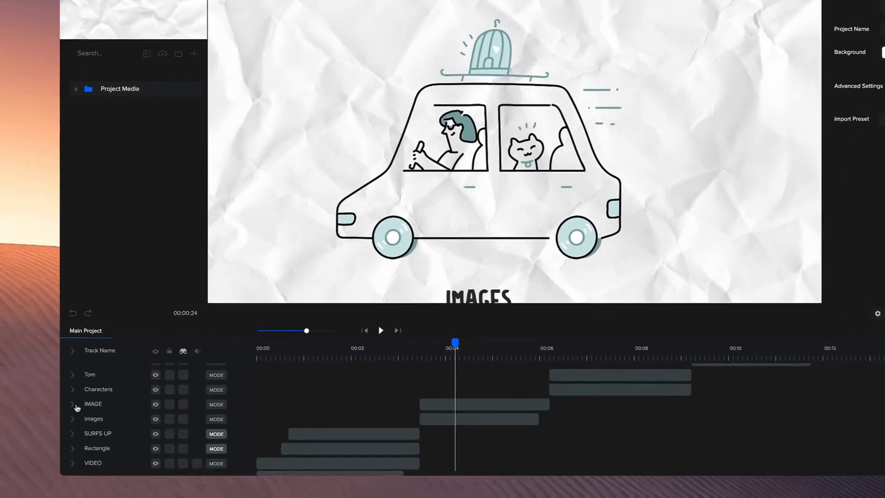
left_click(63, 421)
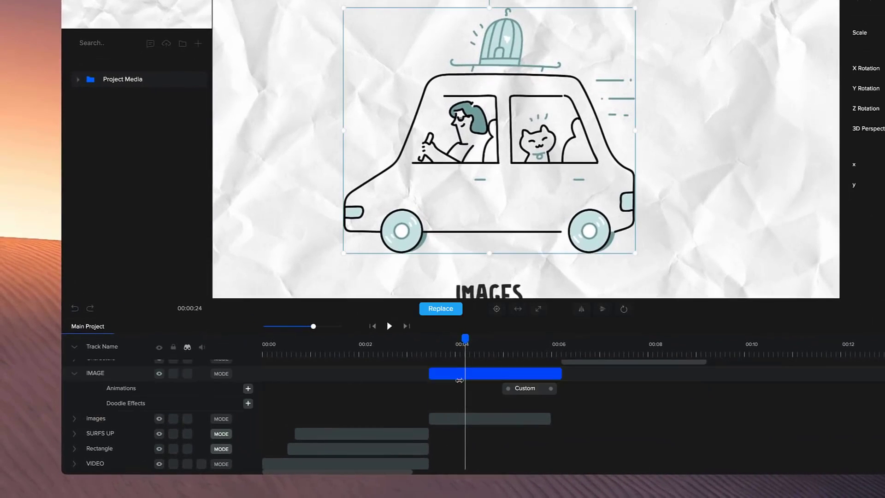
left_click(248, 404)
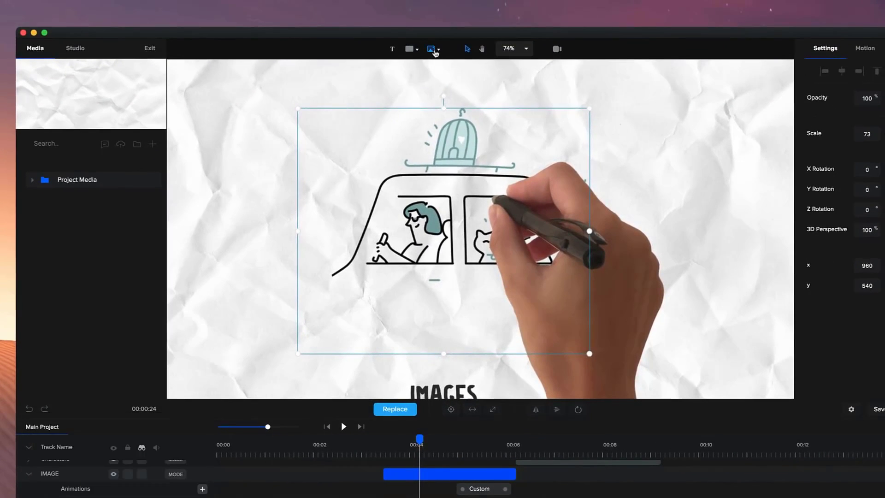
left_click(432, 50)
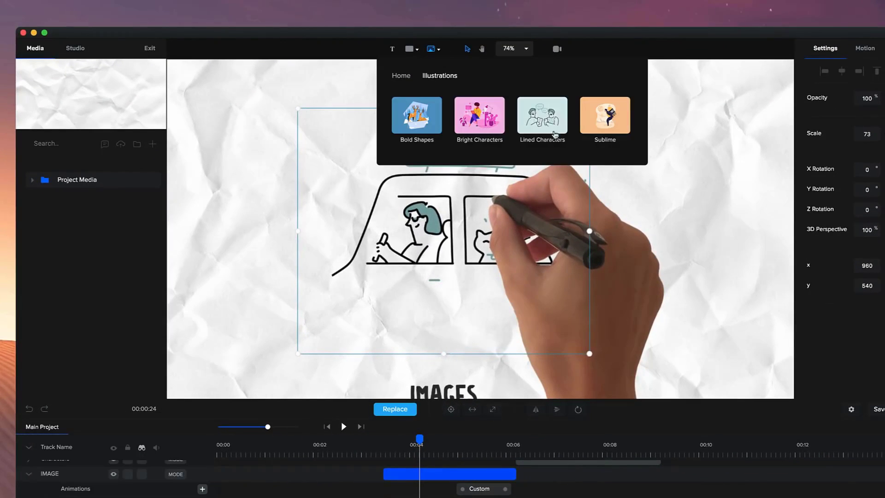
left_click(529, 233)
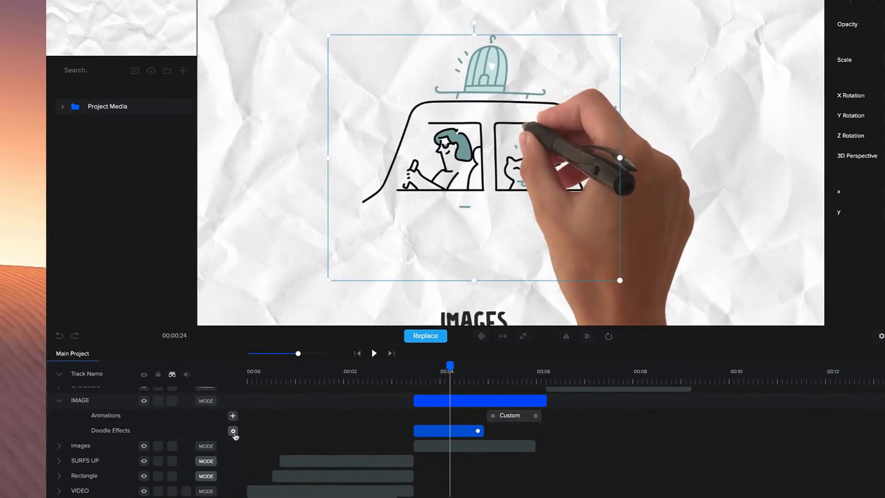
- Switch the car's doodle effect to Manual and trace its path along the underside and around the front wheel
left_click(233, 430)
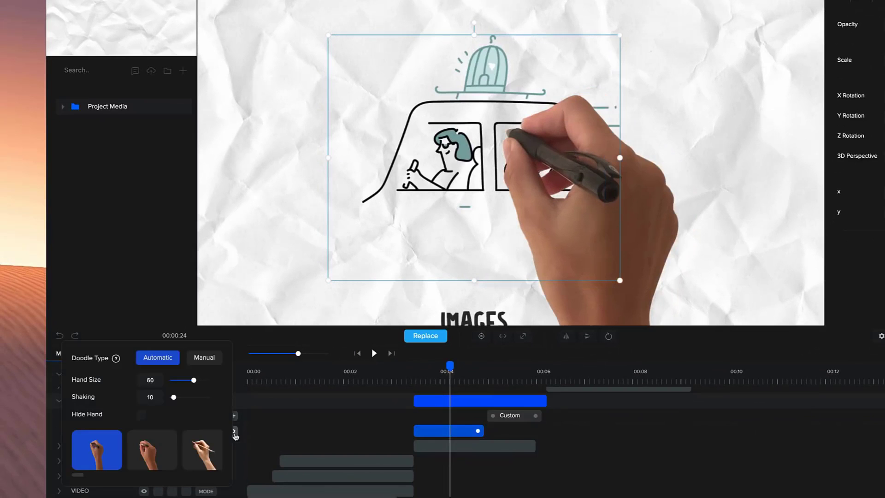
left_click(203, 358)
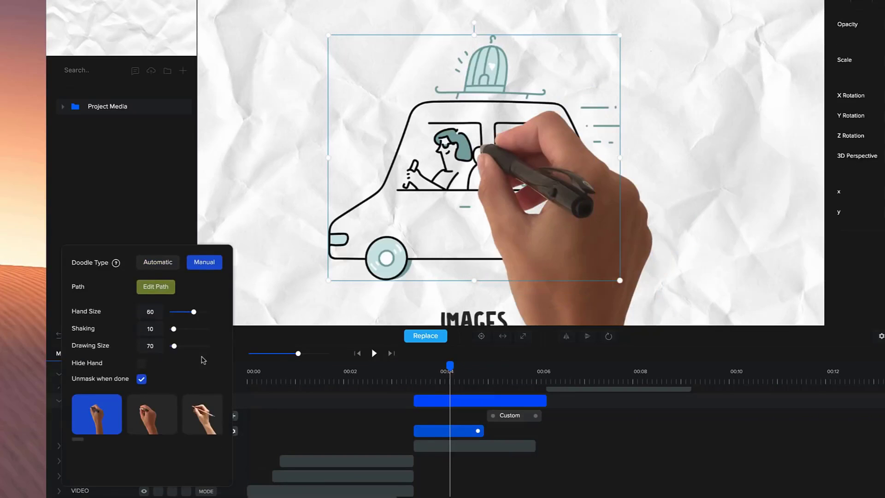
left_click(158, 288)
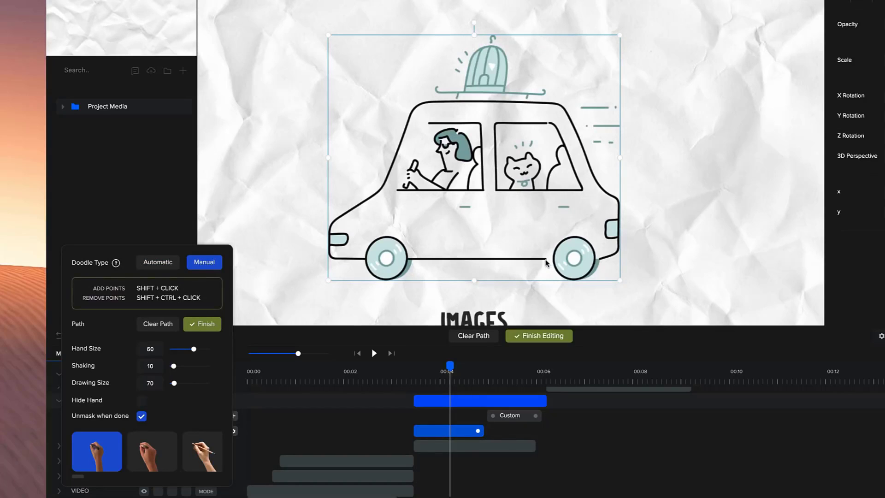
left_click(409, 259, "shift")
left_click(404, 271, "shift")
left_click(381, 278, "shift")
left_click(368, 268, "shift")
left_click(368, 247, "shift")
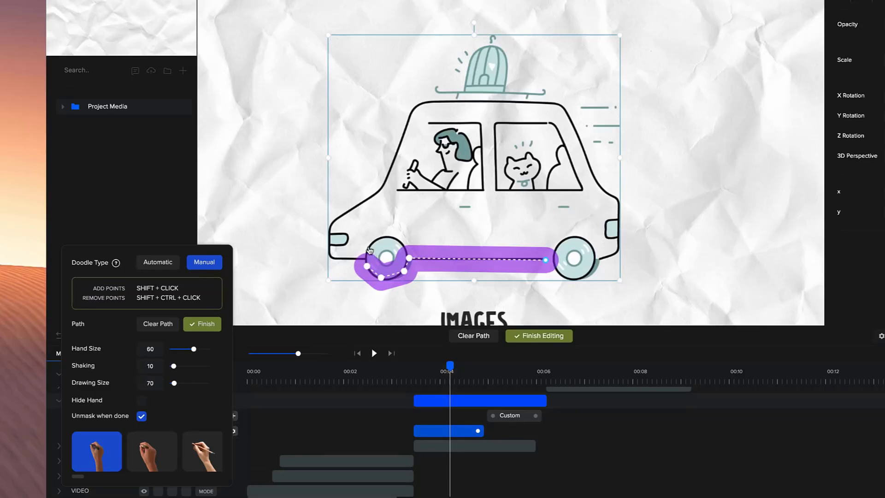
left_click(384, 240, "shift")
left_click(402, 245, "shift")
left_click(402, 257, "shift")
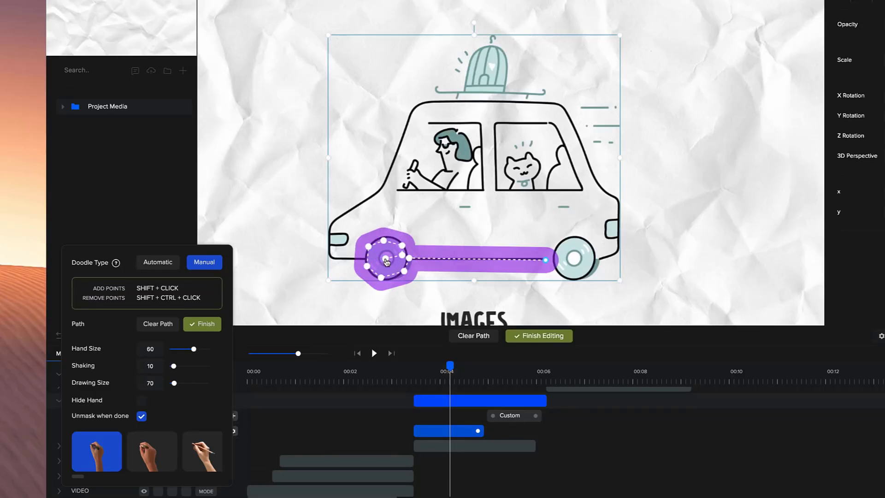
- Extend the manual doodle path past the front bumper and up to the top of the headlight
left_click(337, 259, "shift")
left_click(329, 244, "shift")
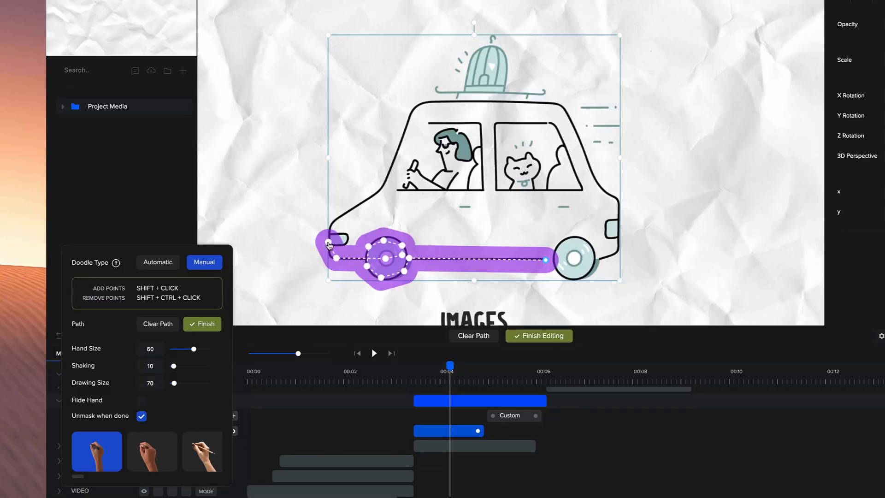
left_click(340, 230, "shift")
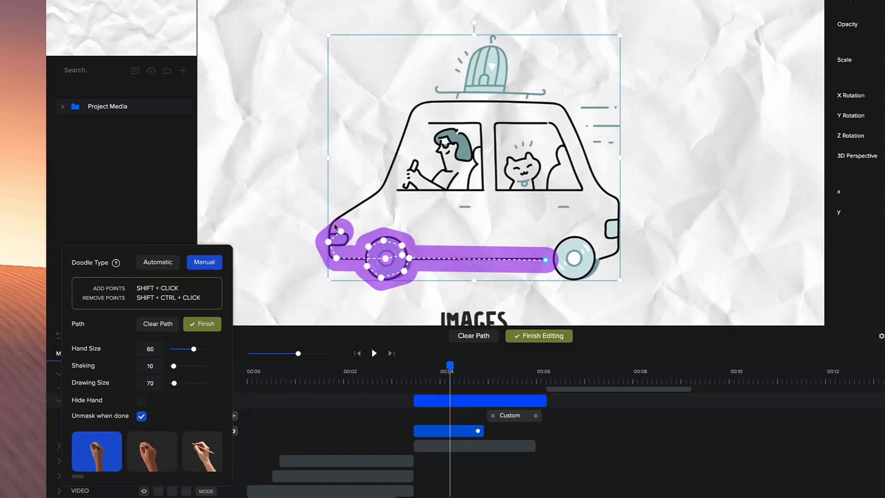
- Try Drawing Size values of 82 and 39 for the car's doodle path, and settle on 69
left_click_drag(174, 383, 175, 383)
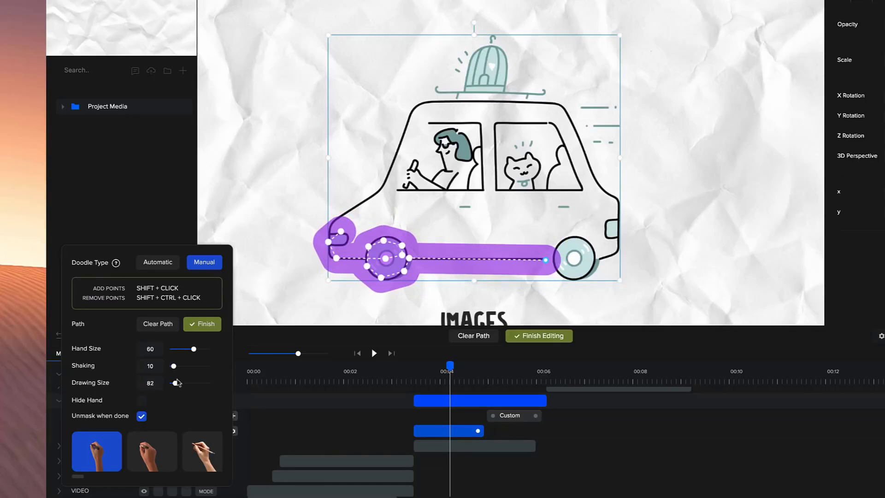
left_click_drag(175, 384, 172, 384)
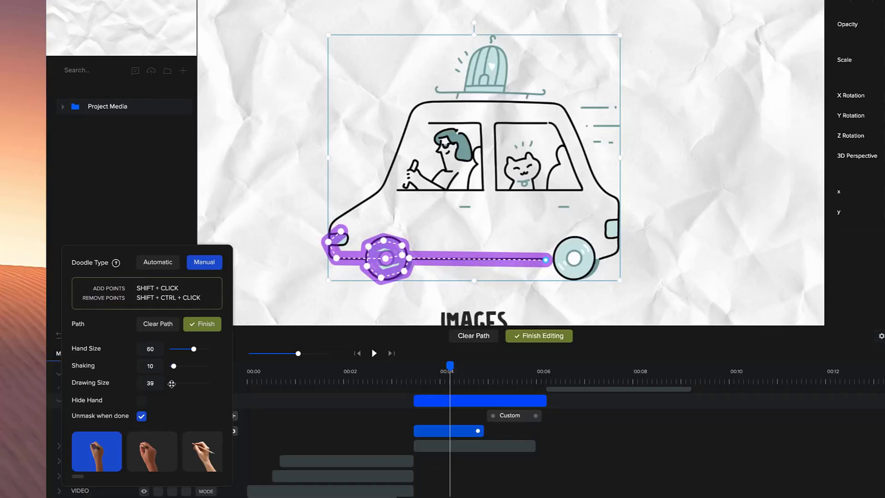
left_click_drag(171, 383, 175, 385)
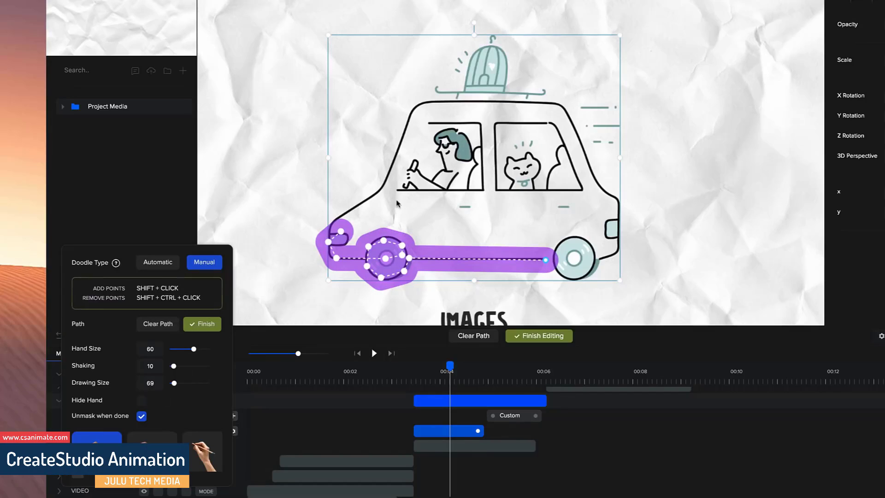
- Extend the doodle path up the car's hood and windshield and along the roof
left_click(350, 208, "shift")
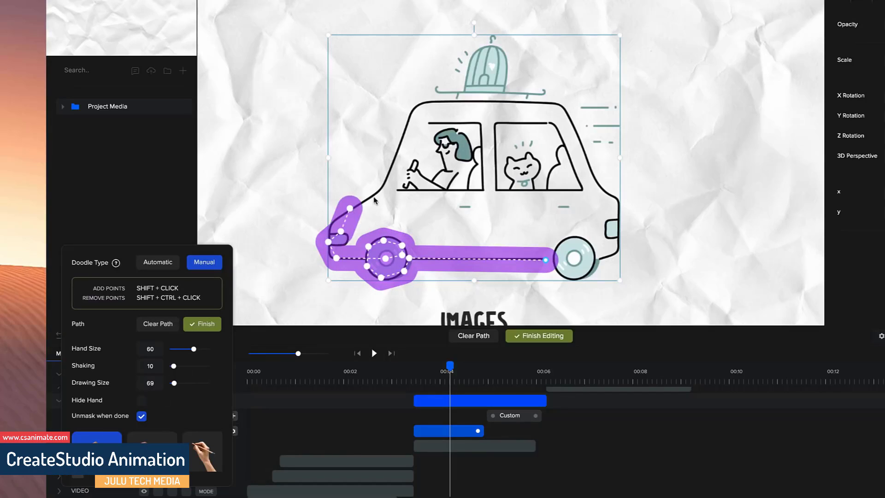
left_click(374, 197, "shift")
left_click(380, 187, "shift")
left_click(399, 145, "shift")
left_click(407, 117, "shift")
left_click(417, 101, "shift")
left_click(446, 99, "shift")
left_click(483, 100, "shift")
- Continue the doodle path along the roof rack and zigzag it up over the birdcage
left_click(531, 94, "shift")
left_click(546, 99, "shift")
left_click(464, 58, "shift")
left_click(493, 40, "shift")
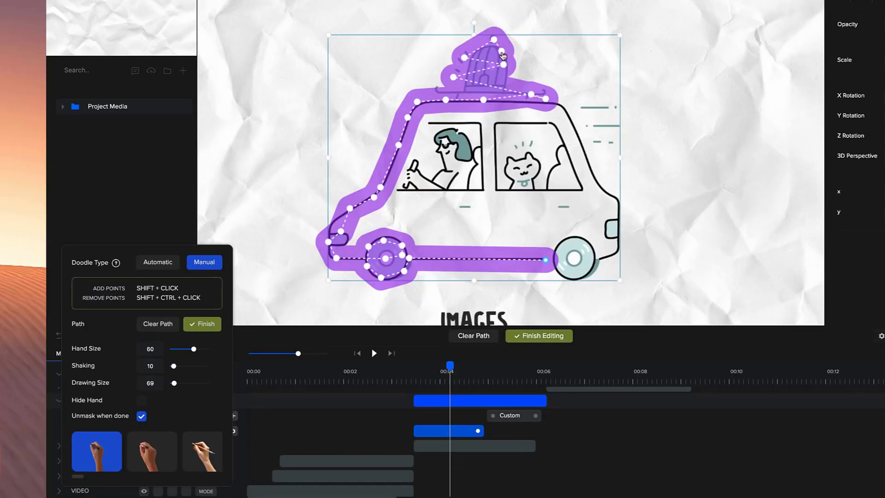
- Bring the doodle path down to the rear roof corner and out across the speed lines behind the car
left_click(558, 108, "shift")
left_click(623, 109, "shift")
left_click(619, 126, "shift")
left_click(615, 143, "shift")
- Continue the doodle path down the car's rear end past the tail light and around the rear wheel
left_click(596, 180, "shift")
left_click(616, 201, "shift")
left_click(615, 243, "shift")
left_click(588, 271, "shift")
left_click(560, 264, "shift")
left_click(583, 248, "shift")
- Zigzag the doodle path upward across both windows and shift its two points below the windows inward and rearward
left_click(567, 207, "shift")
left_click(394, 196, "shift")
left_click(586, 188, "shift")
left_click(573, 165, "shift")
left_click(415, 151, "shift")
left_click(565, 139, "shift")
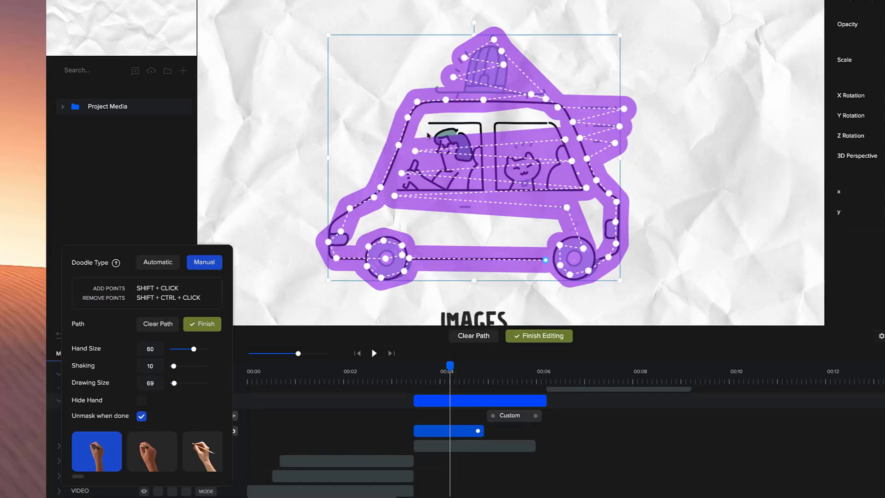
left_click(426, 132, "shift")
left_click(554, 121, "shift")
left_click(426, 114, "shift")
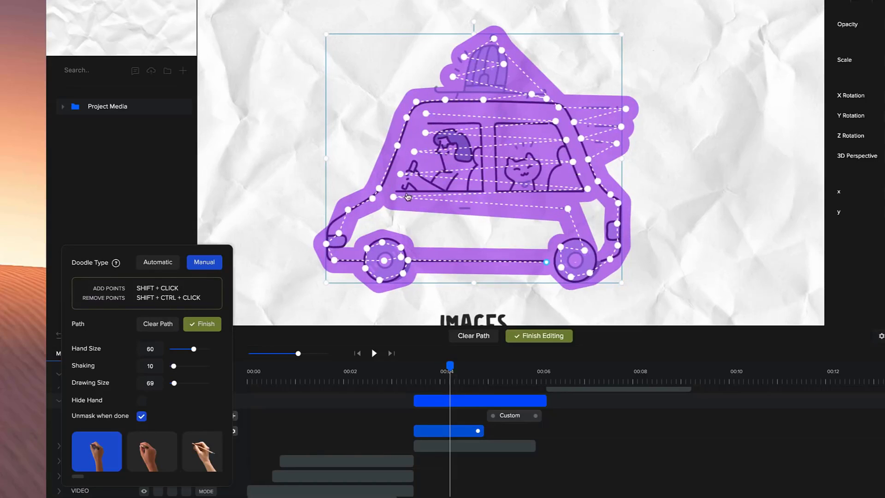
left_click_drag(393, 197, 403, 195)
left_click_drag(567, 208, 586, 211)
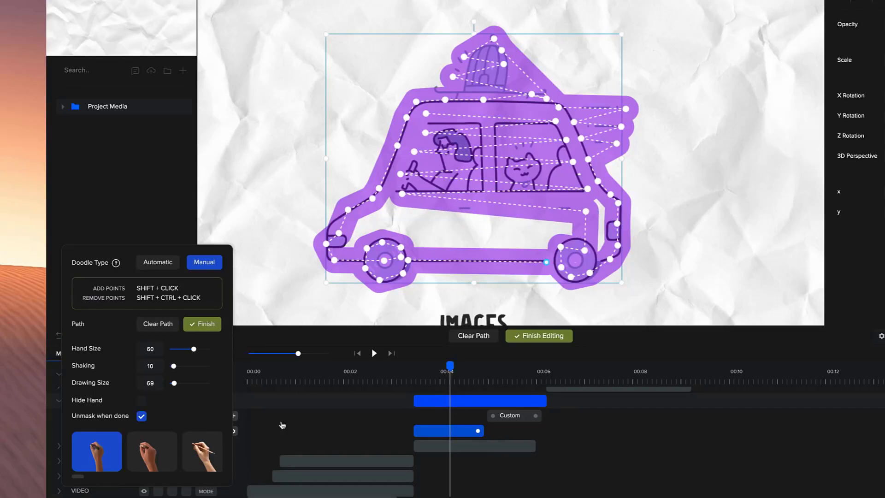
- Play the car's manual doodle from the start of the IMAGE clip and trim the effect to end slightly earlier
left_click(416, 380)
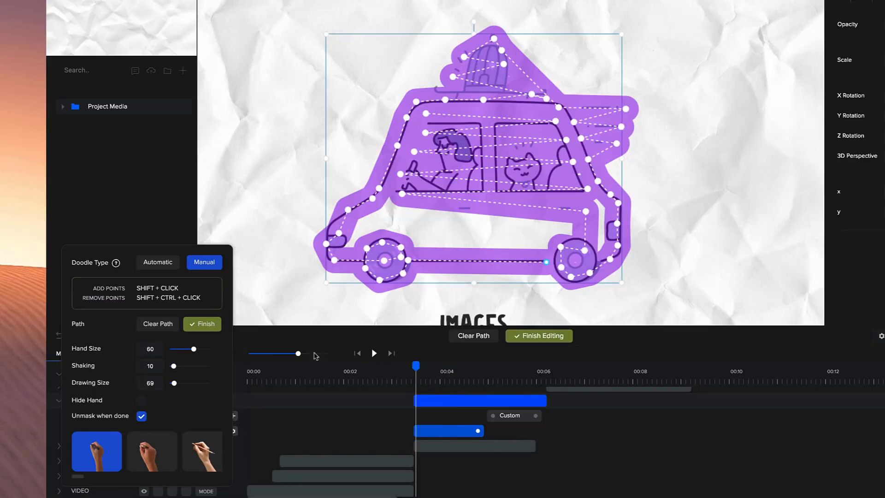
left_click(374, 353)
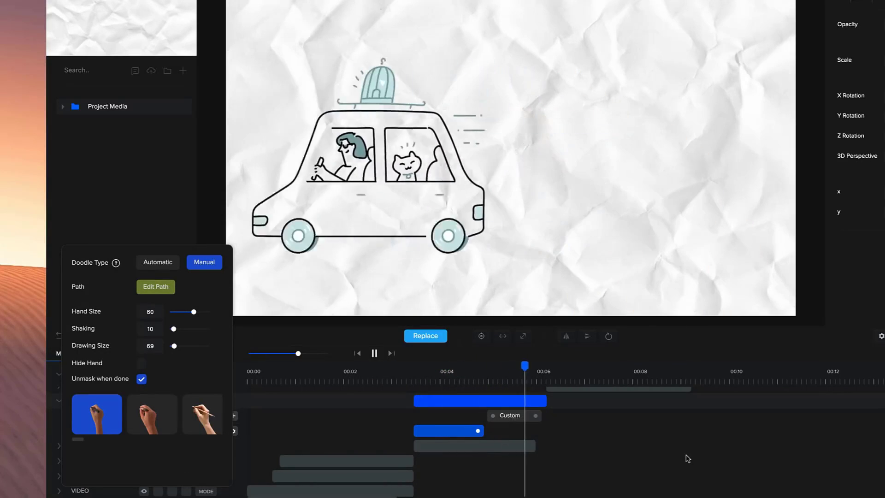
left_click(478, 374)
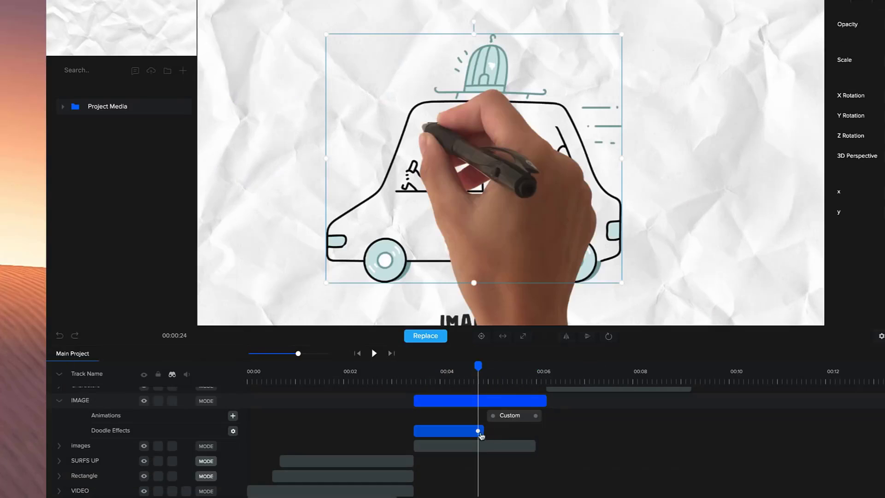
mouse_move(478, 431)
left_mouse_down()
mouse_move(460, 431)
mouse_move(473, 431)
left_mouse_up()
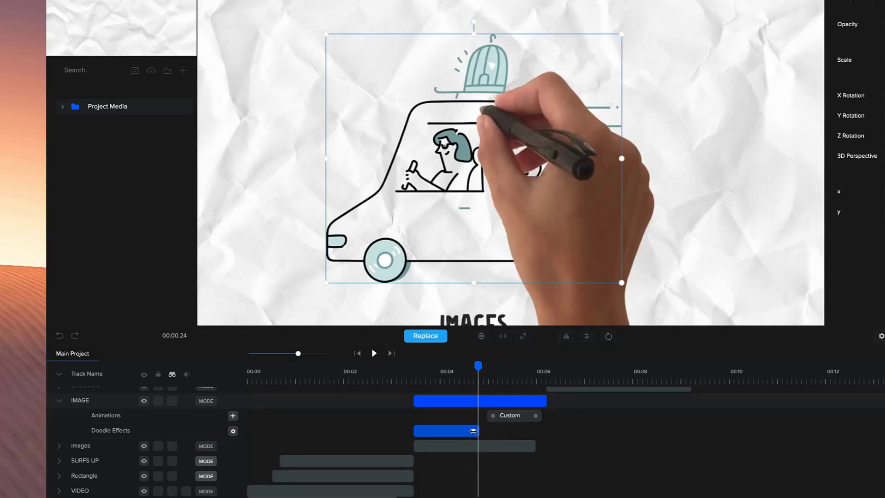
- Browse the hand styles for the car's doodle and, with the playhead at about four seconds, set Hand Size to 48
left_click(233, 430)
left_click_drag(80, 443, 218, 435)
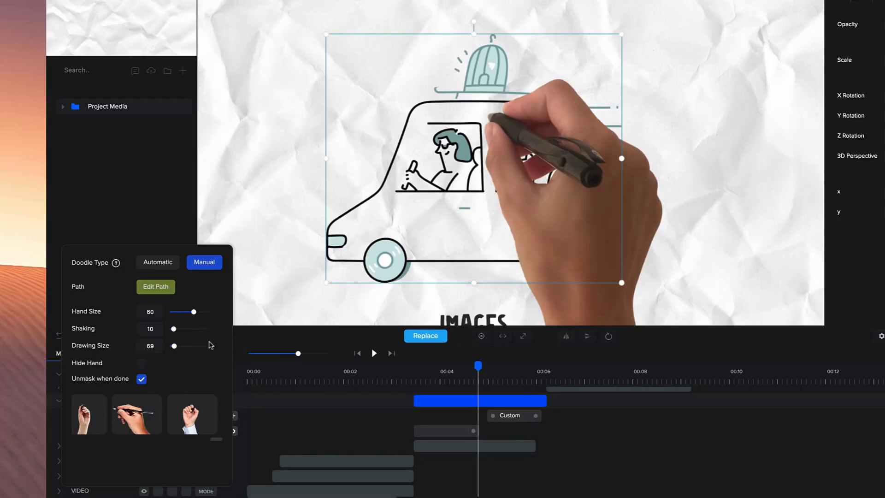
left_click(456, 369)
left_click_drag(455, 368, 442, 368)
left_click(441, 432)
left_click(233, 430)
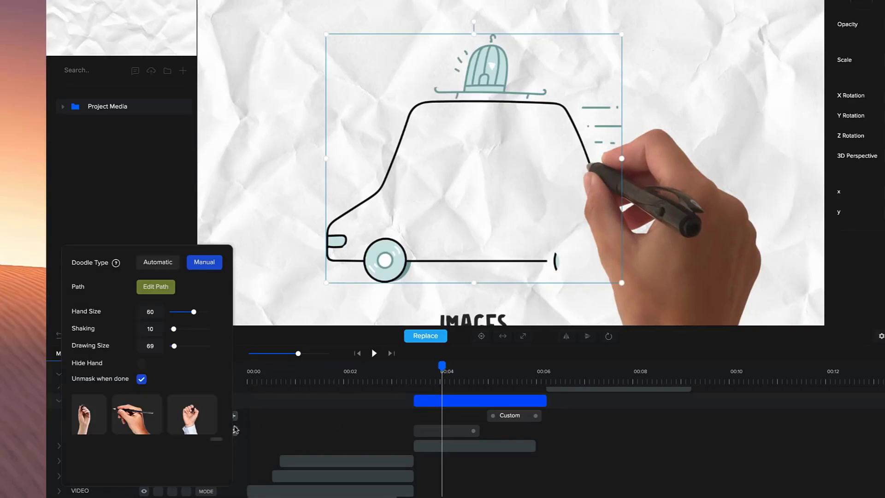
left_click_drag(193, 313, 188, 312)
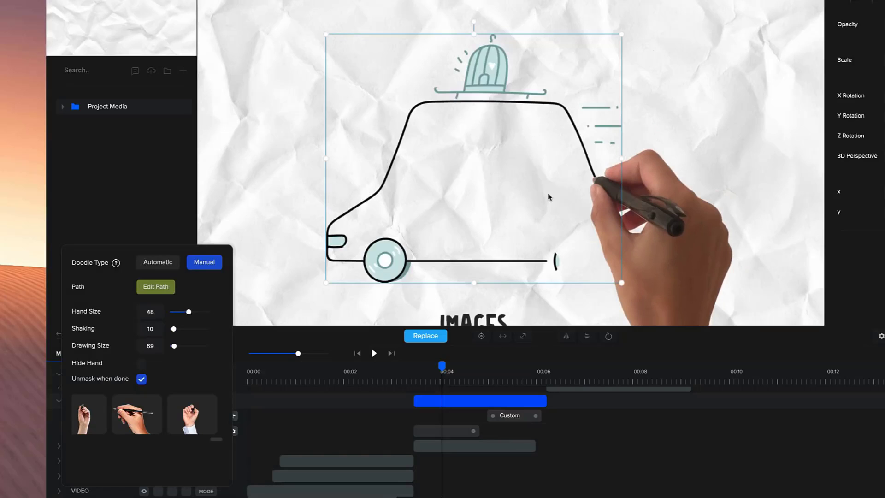
- Switch the car's doodle to the hand holding a black pencil and set Hand Size to 32
scroll(576, 208, "down", 3)
scroll(573, 216, "up", 1)
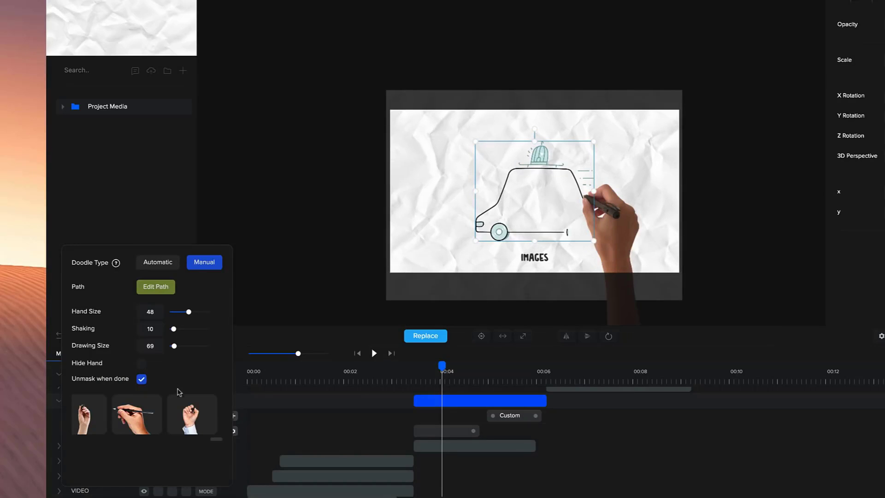
left_click(156, 406)
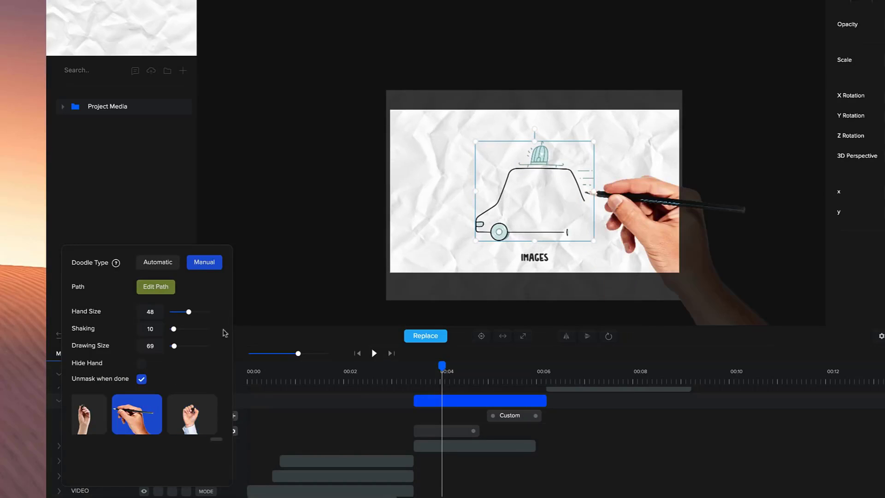
left_click_drag(189, 312, 177, 311)
scroll(587, 184, "up", 1)
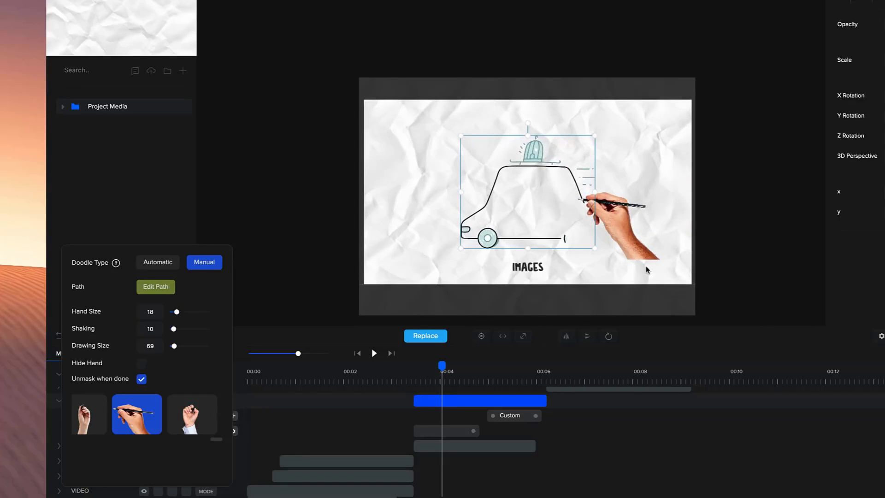
left_click_drag(175, 312, 181, 311)
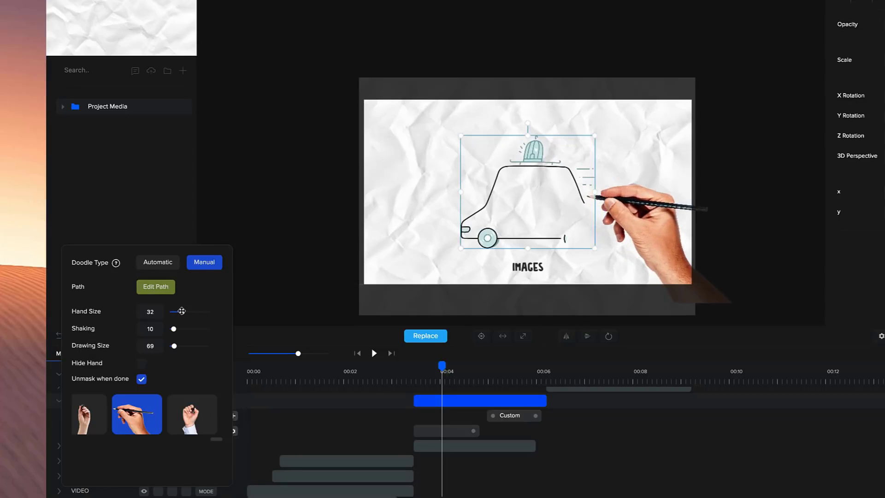
scroll(585, 244, "up", 3)
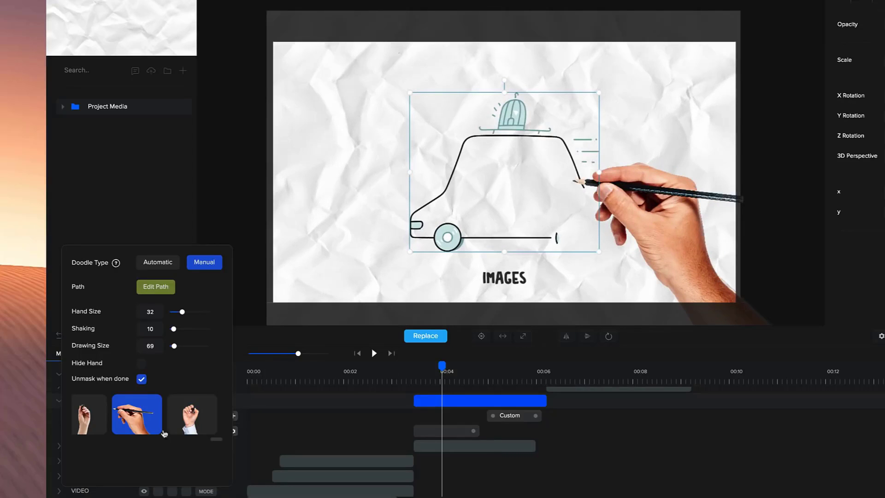
- Try other hand styles on the car's doodle, choose the blue-marker hand, and set Hand Size to 44 and Shaking to 19
left_click(189, 420)
left_click(89, 427)
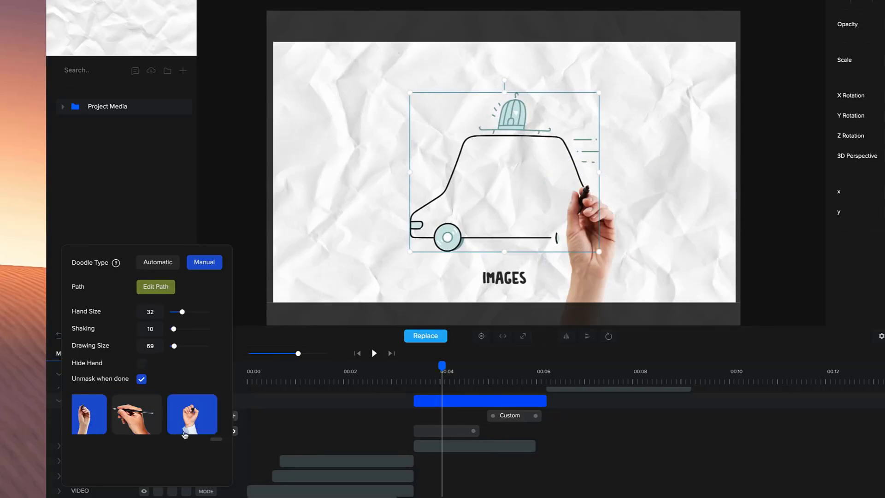
scroll(189, 429, "left", 3)
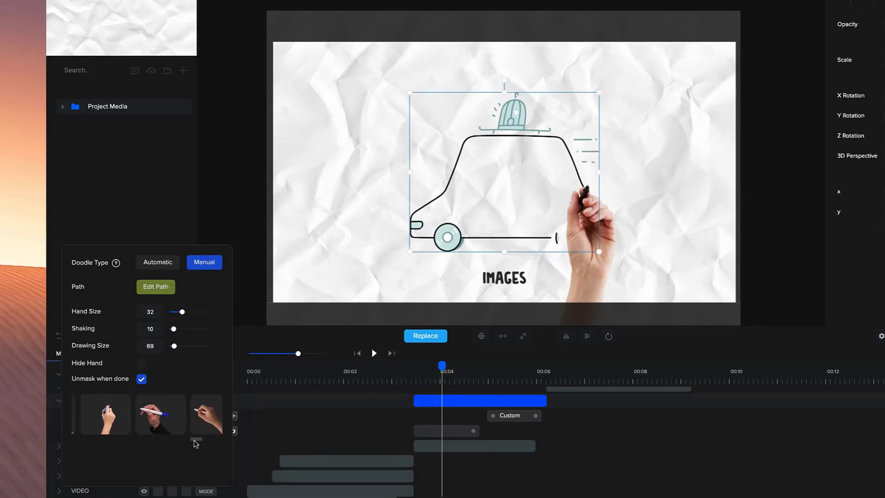
left_click(120, 420)
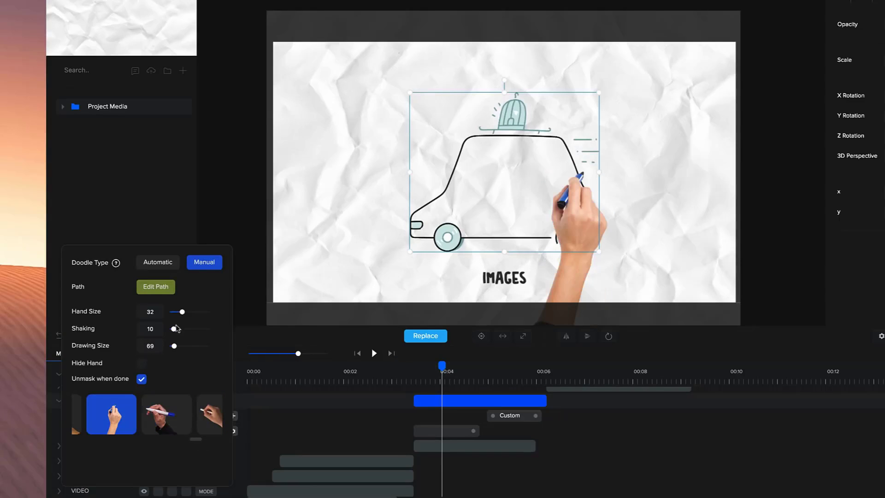
left_click_drag(182, 312, 176, 329)
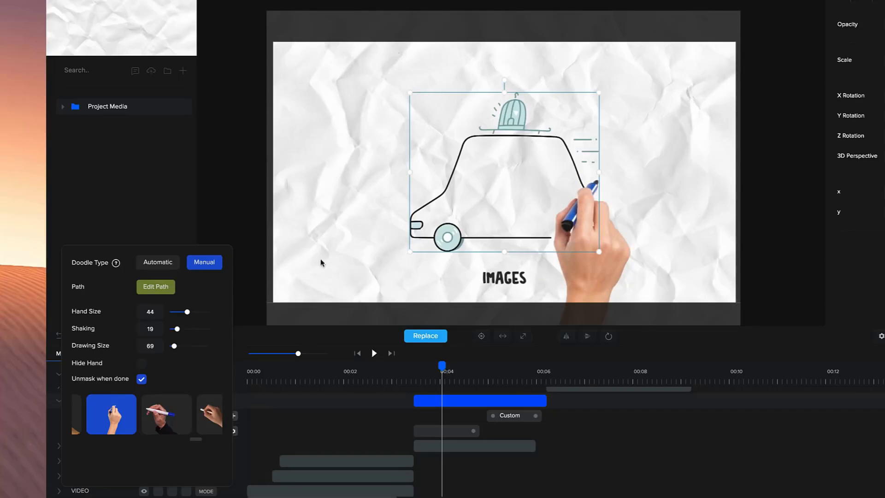
- Play the car's doodle from just before the IMAGE clip and stop at about seven seconds in the character scene
left_click(405, 375)
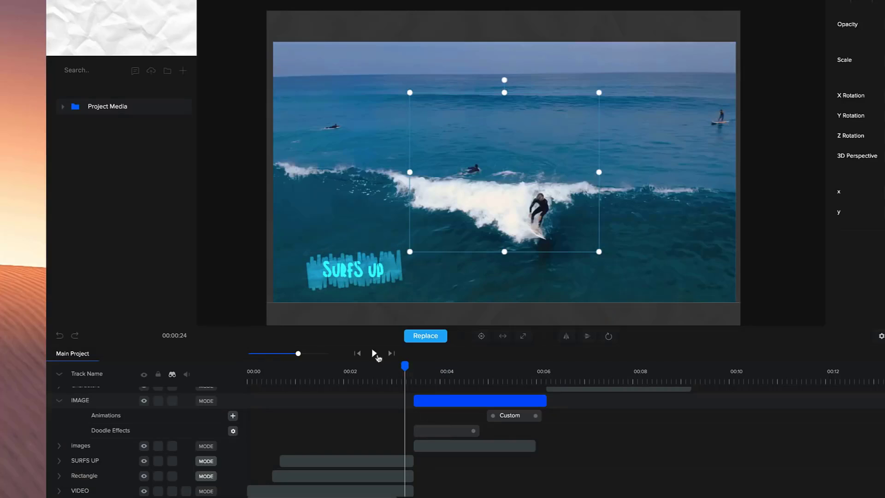
left_click(374, 354)
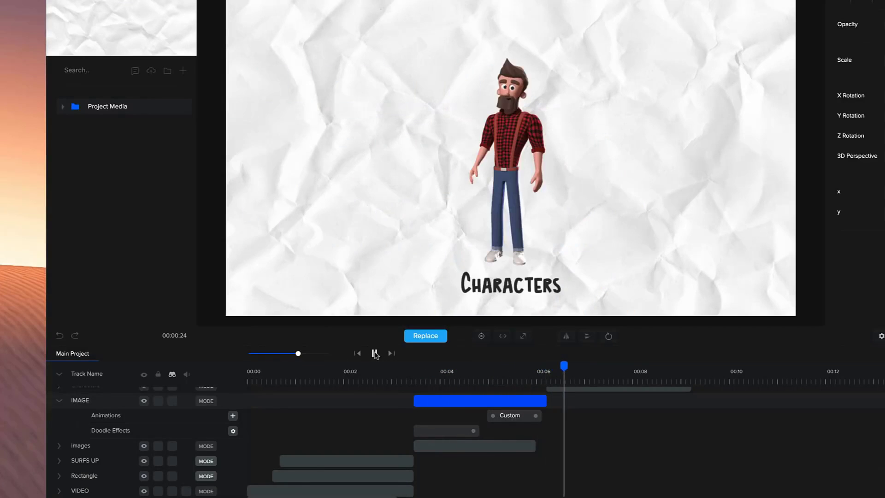
left_click(493, 102)
- Add a Manual doodle effect to the Tom character clip and open its path for editing
scroll(585, 396, "up", 2)
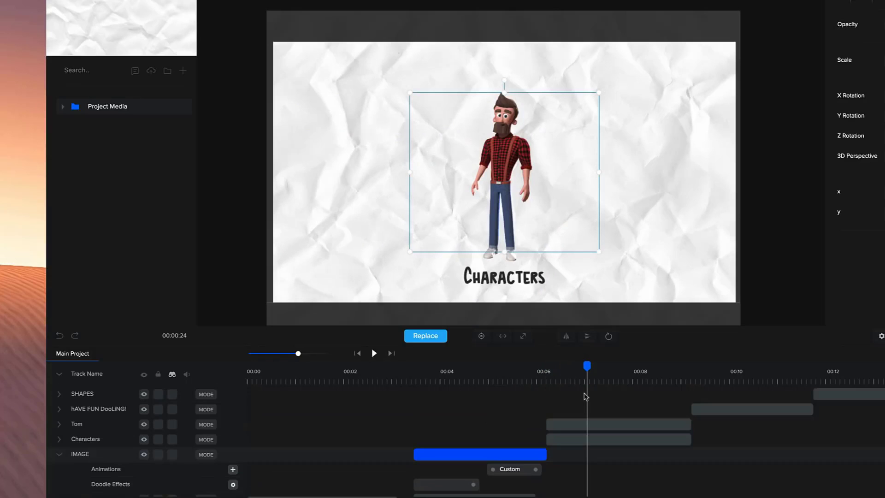
left_click(61, 454)
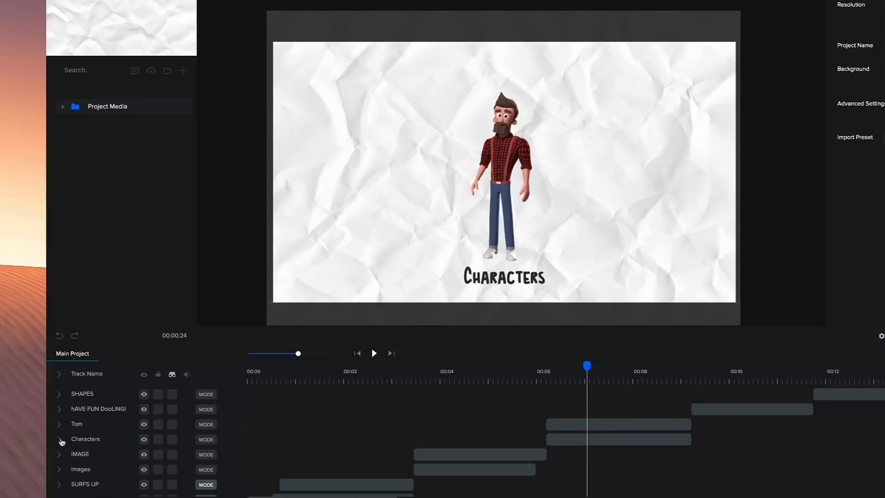
left_click(60, 424)
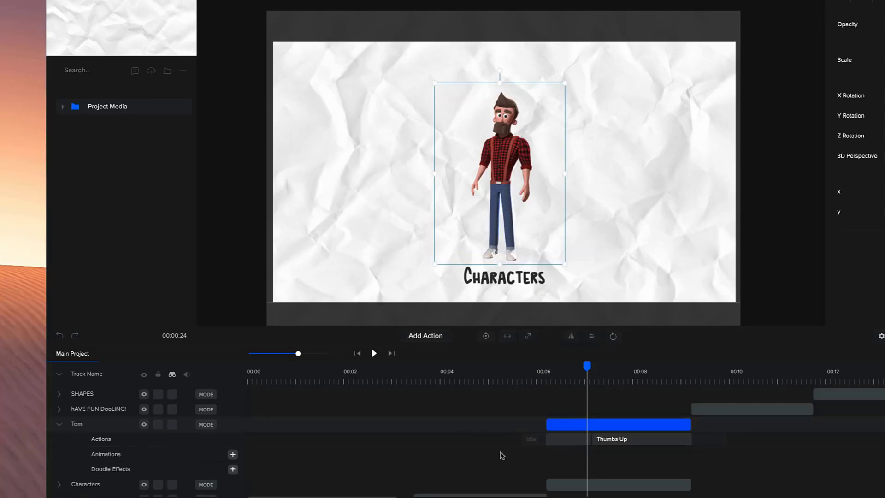
left_click(232, 470)
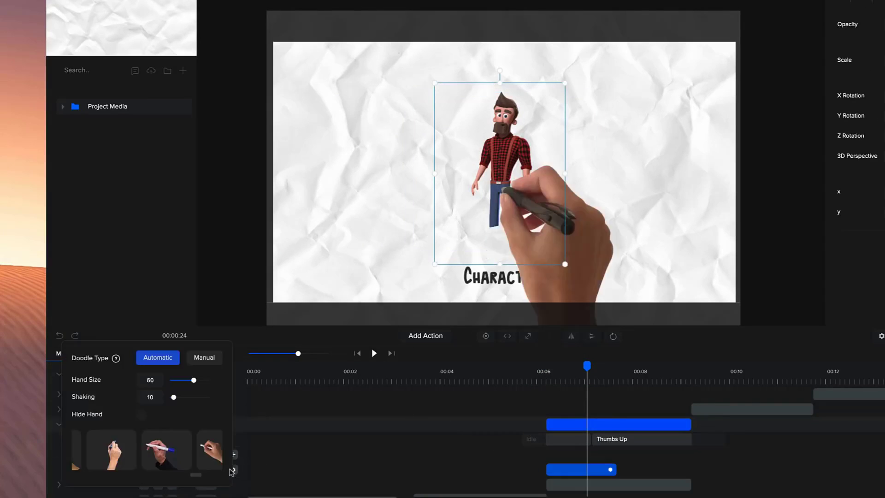
left_click(198, 363)
left_click(155, 286)
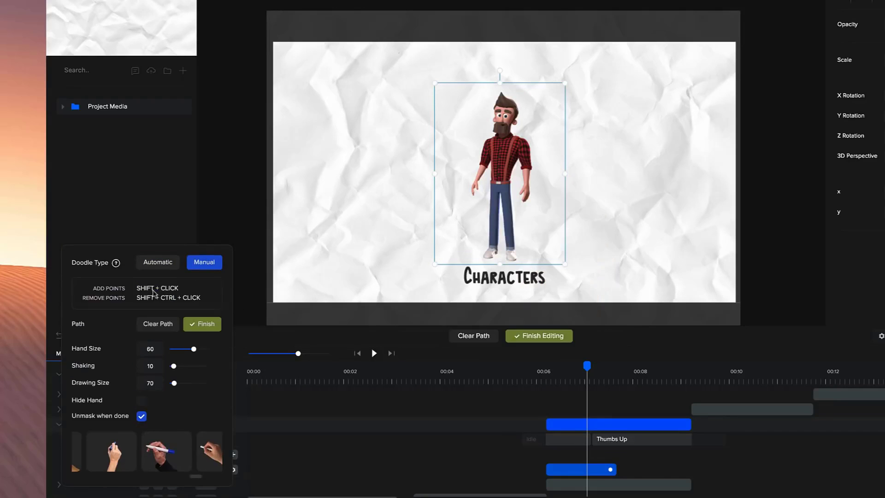
- Zigzag the doodle path from above the character's hair down across his face and beard to the shoulders
left_click(501, 91, "shift")
left_click(524, 108, "shift")
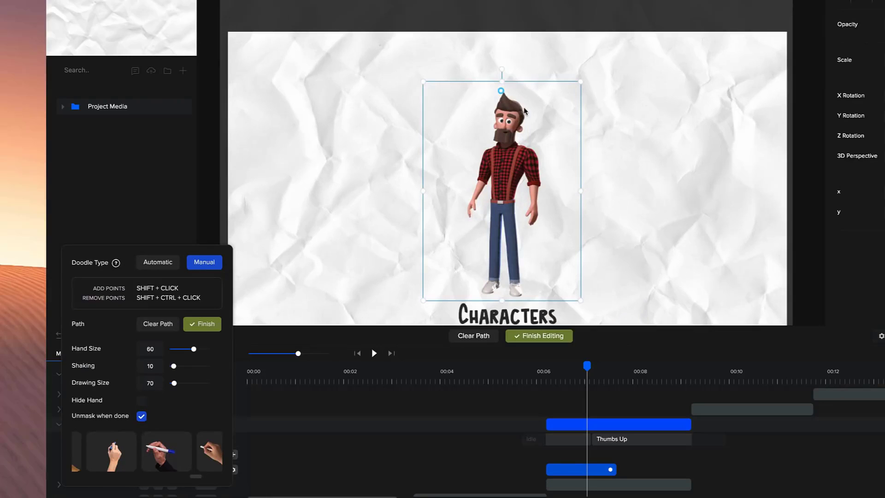
left_click(490, 119, "shift")
left_click(520, 122, "shift")
left_click(487, 138, "shift")
left_click(522, 141, "shift")
left_click(482, 157, "shift")
left_click(538, 160, "shift")
- Continue the zigzag doodle path from the upper arms across the hands and down the legs to the shoes
left_click(545, 176, "shift")
left_click(463, 188, "shift")
left_click(463, 209, "shift")
left_click(544, 217, "shift")
left_click(479, 235, "shift")
left_click(522, 245, "shift")
left_click(482, 265, "shift")
left_click(516, 271, "shift")
left_click(484, 284, "shift")
left_click(524, 292, "shift")
- Shift the two path points beside the character's right-side elbow and hand slightly outward to cover the arm
scroll(542, 217, "up", 2)
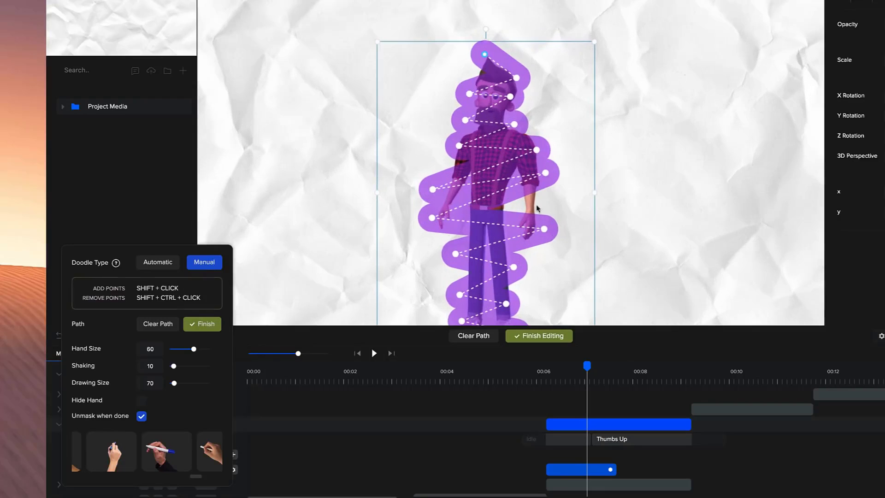
scroll(512, 225, "down", 1)
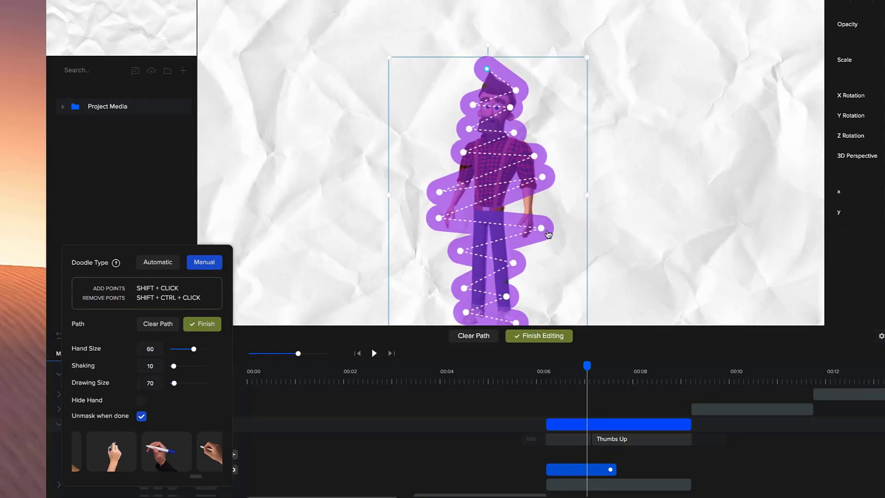
left_click_drag(541, 227, 544, 222)
left_click_drag(543, 177, 545, 181)
- Turn off Unmask when done, finish editing the character's path, and place the playhead just before his clip
left_click(142, 417)
scroll(192, 479, "left", 5)
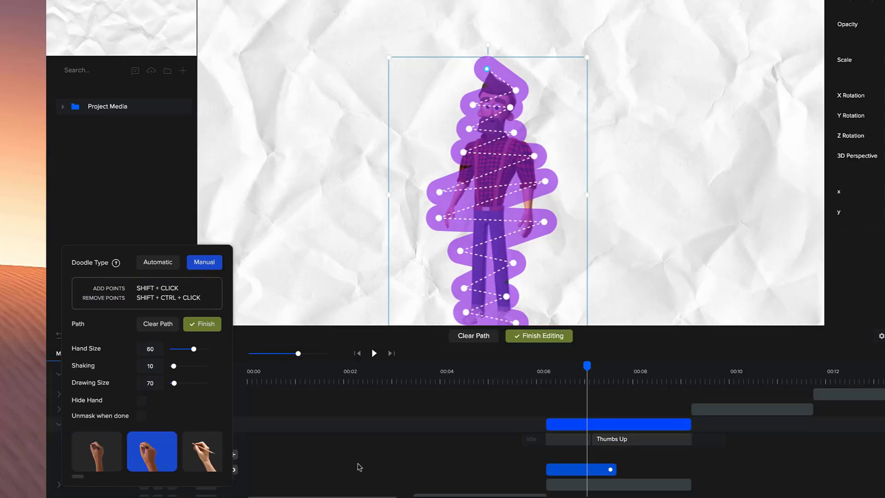
left_click(534, 376)
left_click(538, 336)
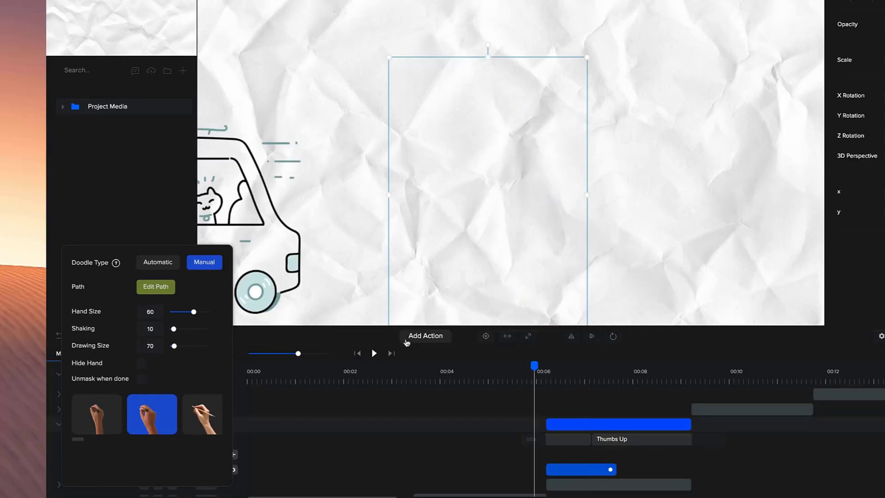
- Play the character's manual doodle and pause at about eight seconds, during the Thumbs Up action
left_click(374, 353)
left_click(374, 353)
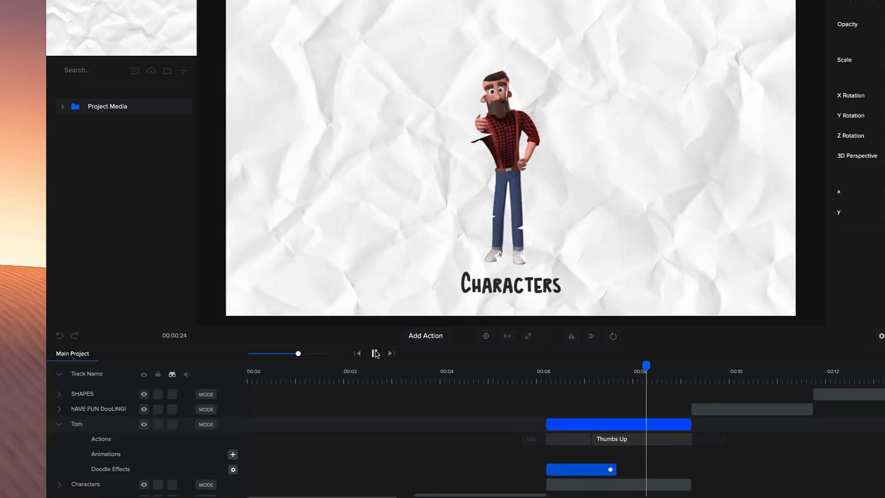
left_click(376, 353)
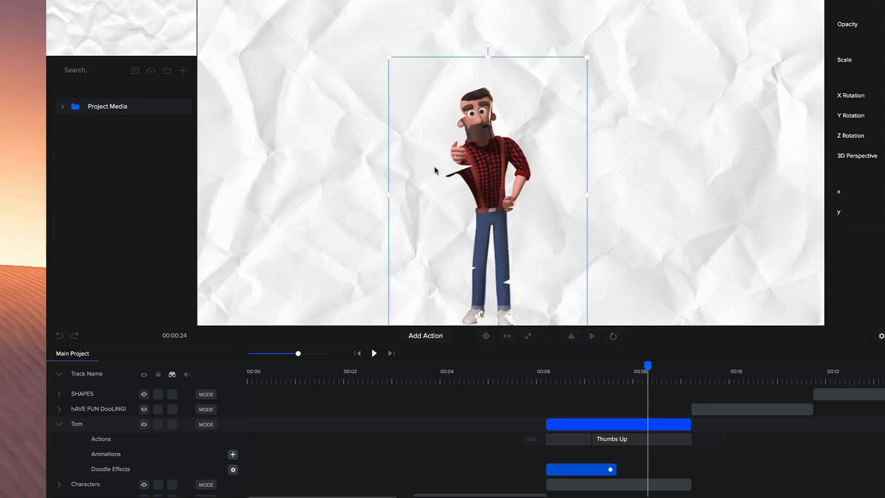
- Turn Unmask when done back on for the character's doodle effect
scroll(510, 218, "down", 1)
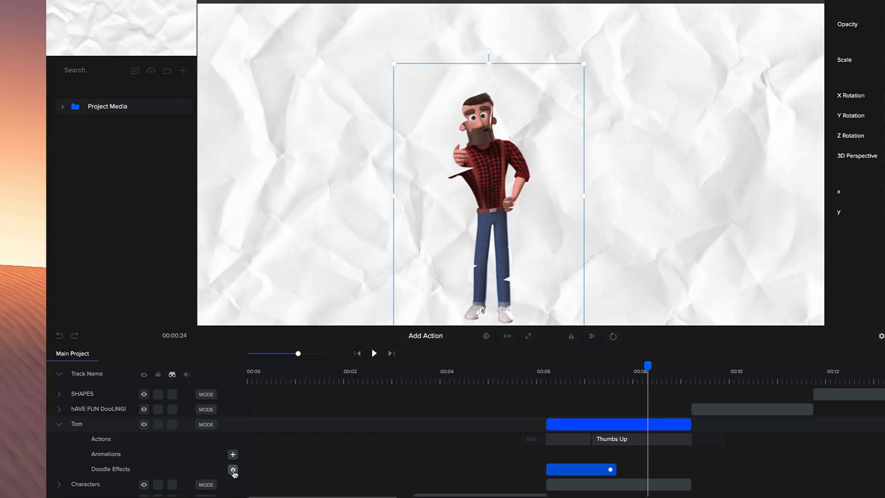
left_click(233, 470)
left_click(142, 379)
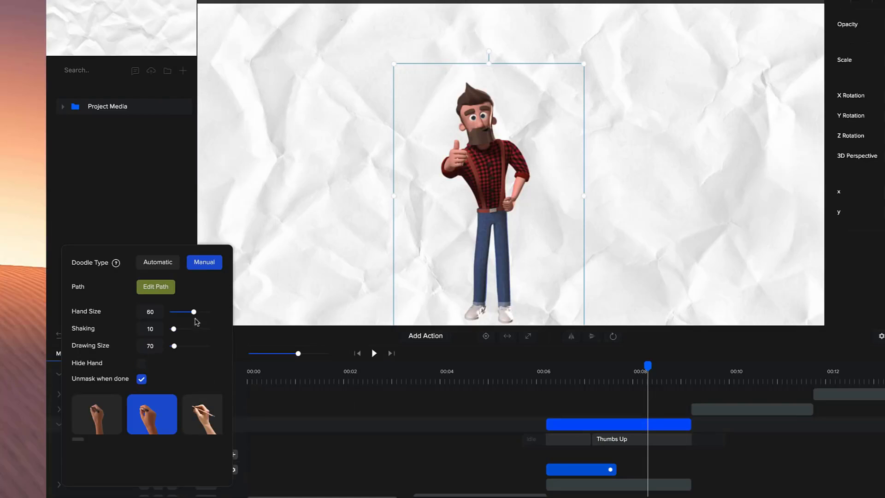
- At about seven seconds, edit the path by moving the points above the hair, beside the chin and at the shoulder outward, and finish
left_click(583, 369)
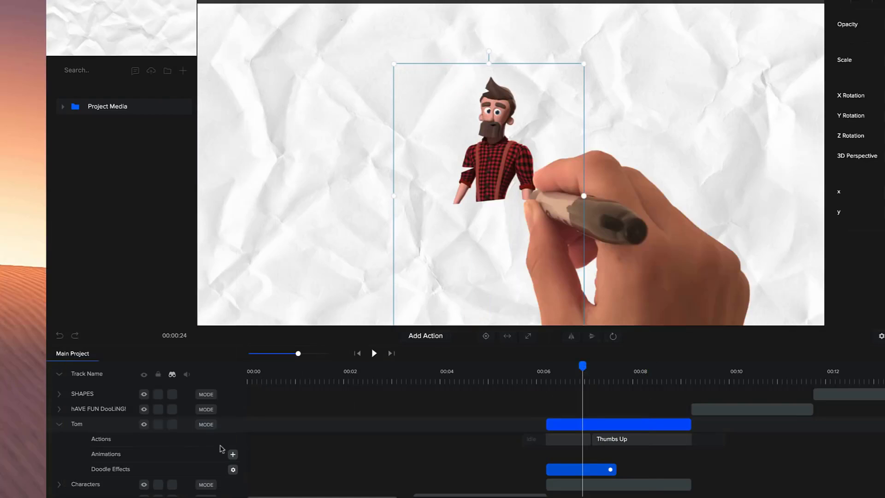
left_click(232, 470)
left_click(158, 285)
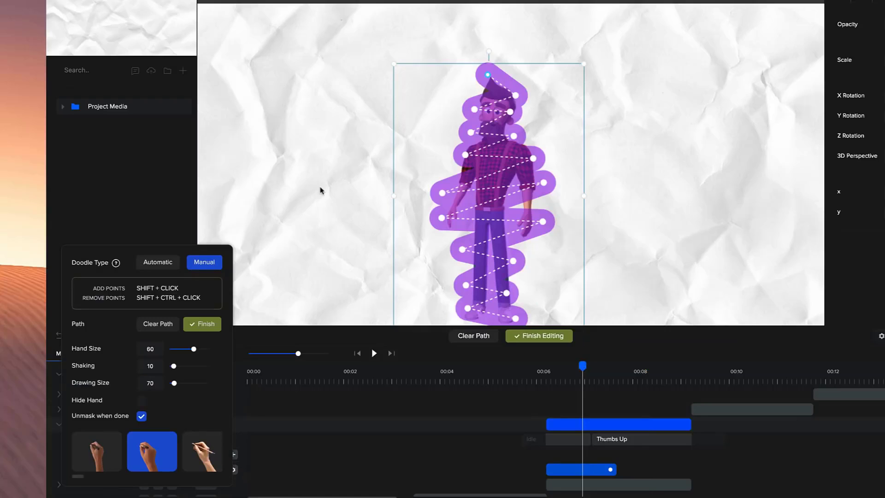
scroll(488, 136, "up", 3)
left_click_drag(453, 177, 443, 183)
left_click_drag(525, 148, 532, 150)
left_click_drag(486, 57, 477, 61)
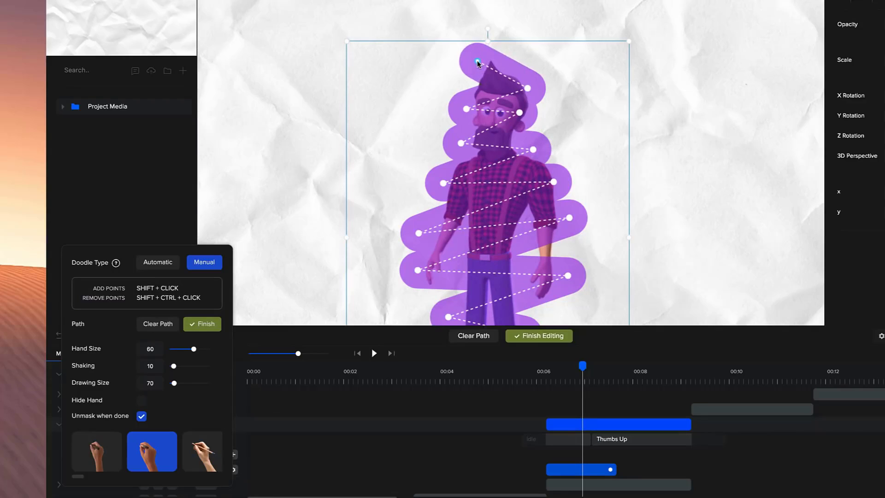
scroll(505, 196, "down", 5)
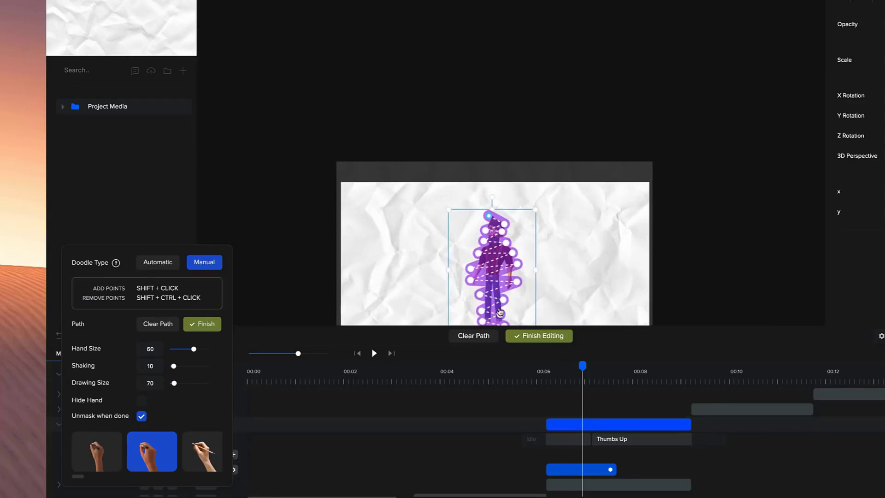
left_click(530, 337)
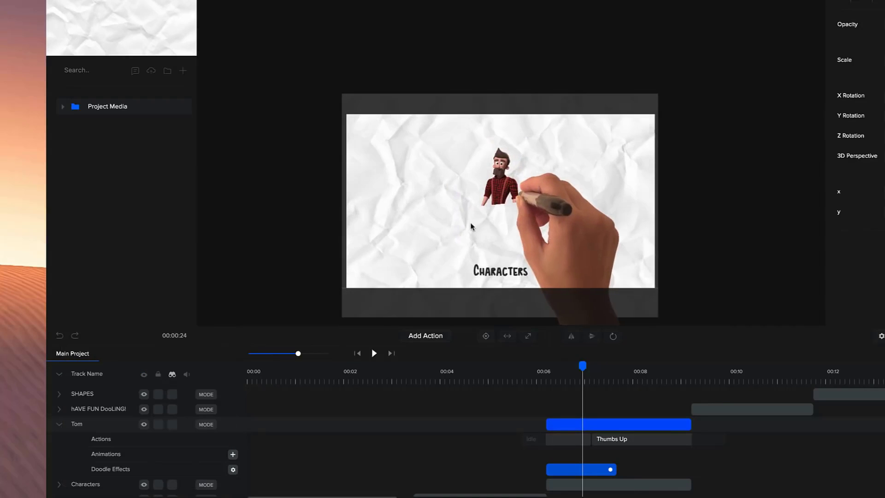
- Replay the character's doodle from the start of his clip and stop during the thumbs-up
left_click(542, 378)
key("space")
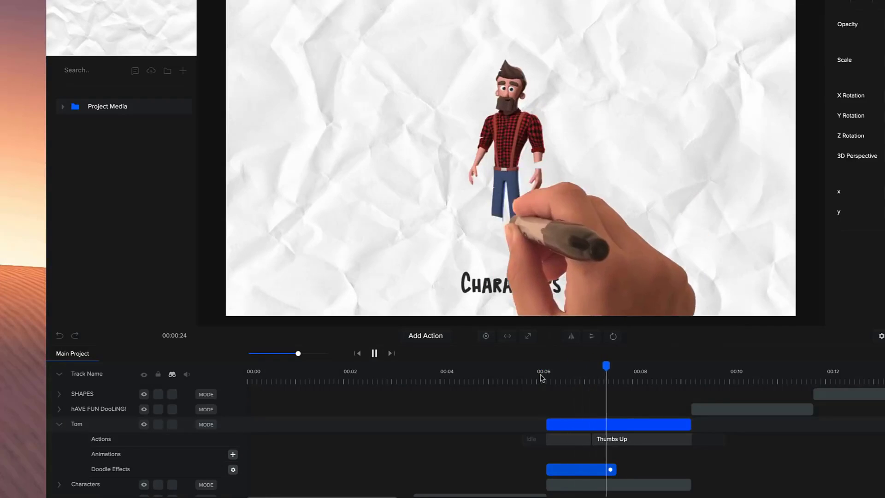
key("space")
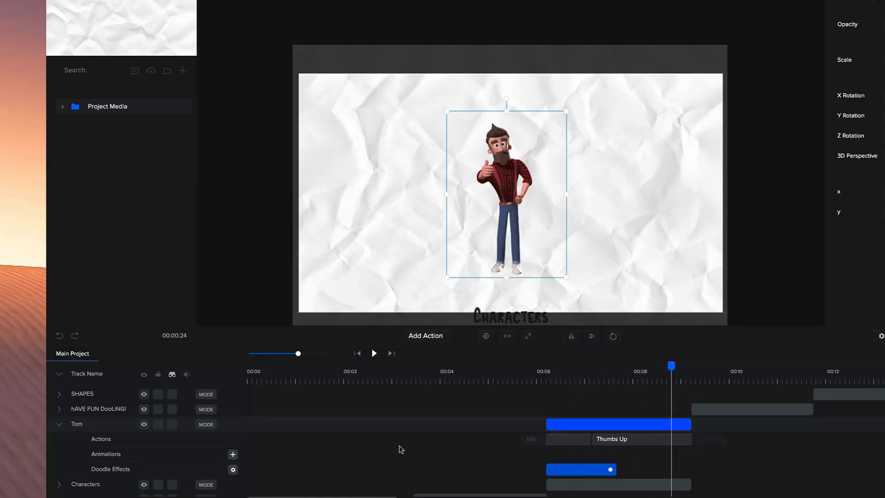
- Browse the hand styles for the character's doodle and choose the hand with the colorful patterned wrist
left_click(232, 470)
left_click_drag(84, 441, 141, 428)
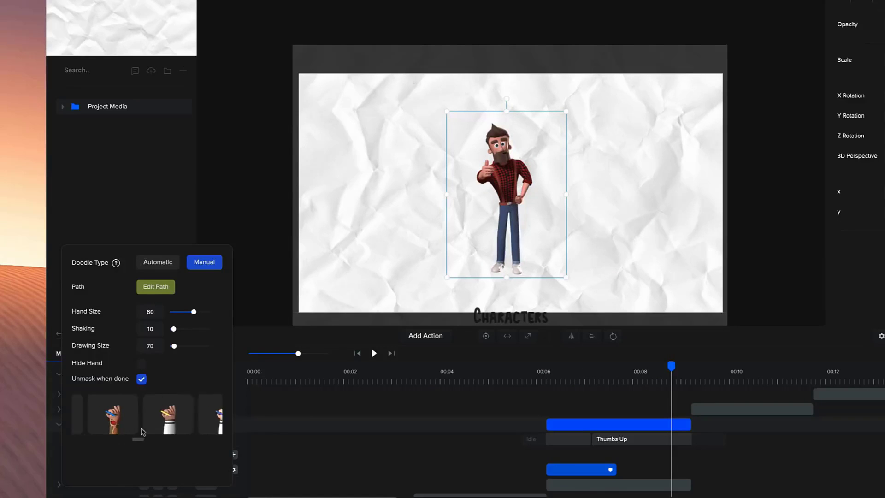
left_click(143, 429)
- Reopen the character's doodle path at about seven seconds and move the start point beside the hair and the arm-side points outward
left_click(157, 287)
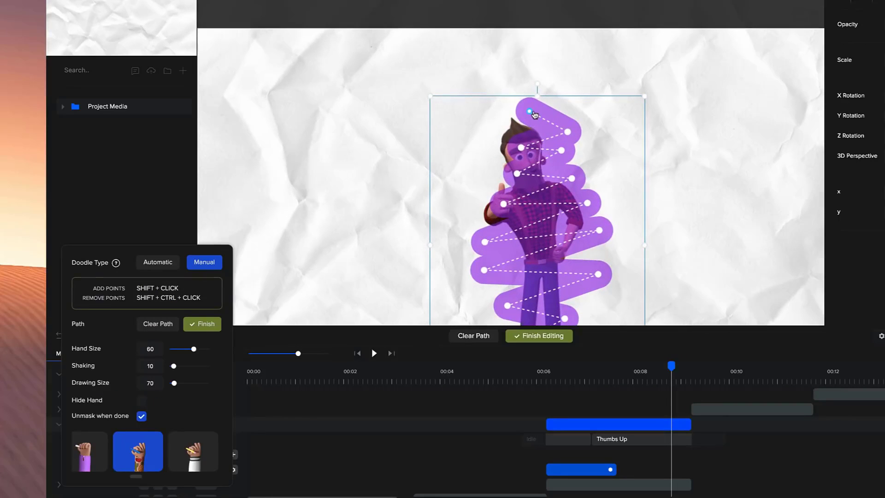
left_click_drag(527, 111, 520, 110)
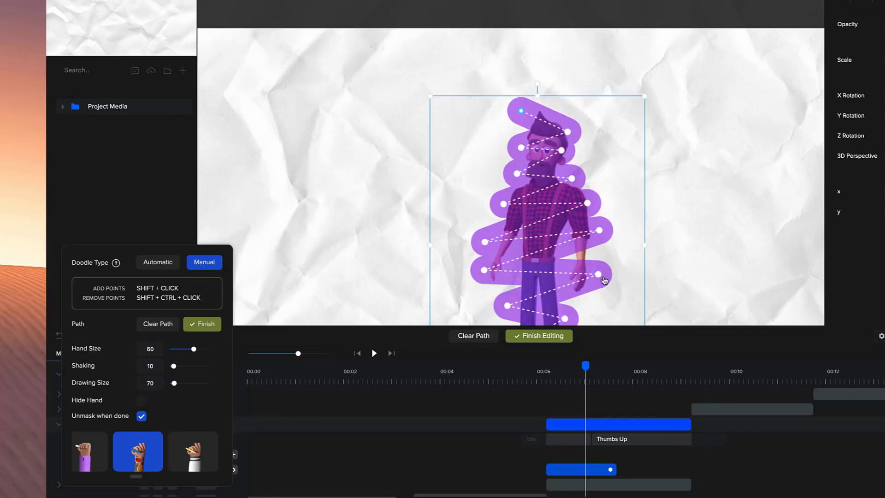
left_click_drag(601, 238, 604, 235)
left_click_drag(589, 203, 592, 205)
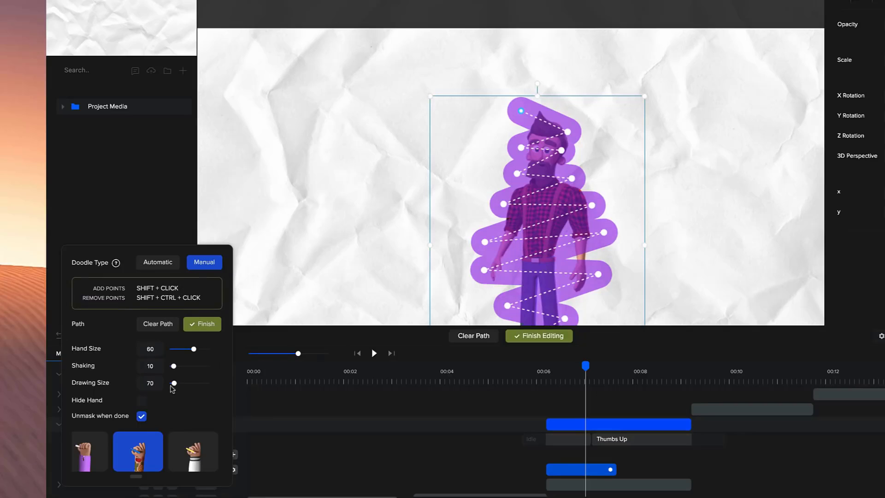
- Set the doodle's drawing size to 82, finish editing the path, and preview the character being drawn
left_click_drag(176, 383, 176, 383)
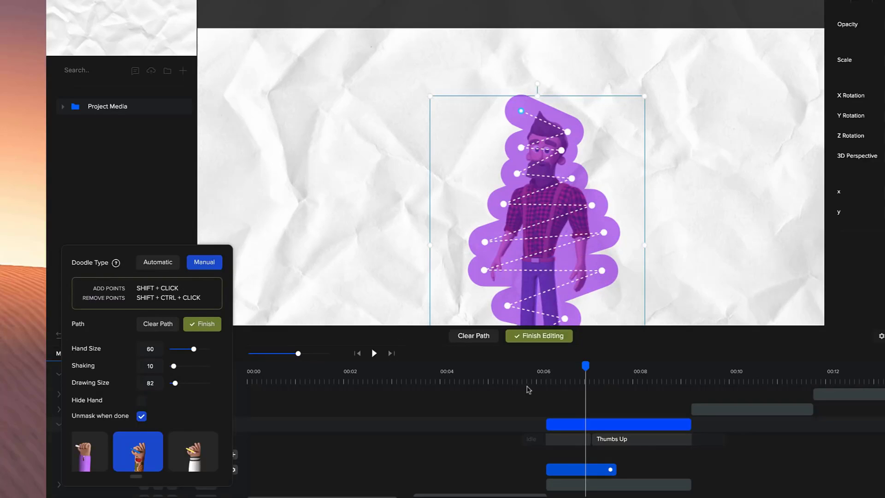
left_click(531, 385)
left_click(538, 335)
key("space")
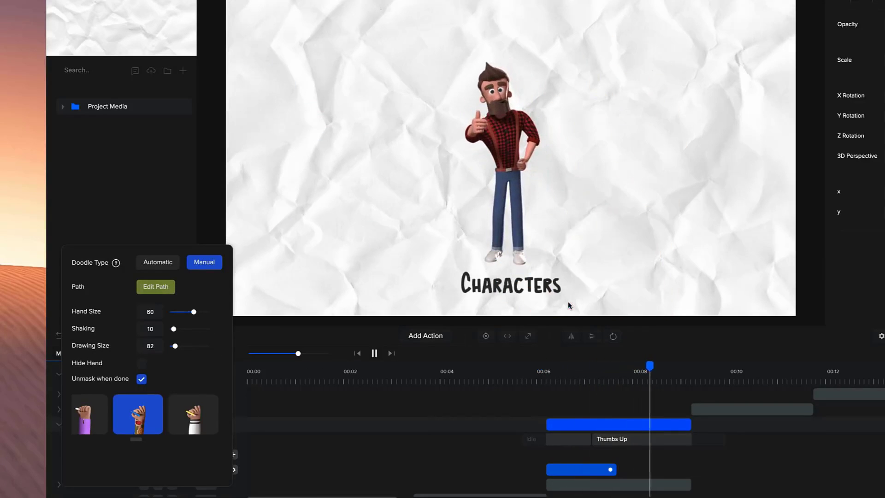
key("space")
- Shorten the character's doodle effect so it ends at about 00:07, and replay it from the start of the clip
left_click_drag(615, 469, 594, 469)
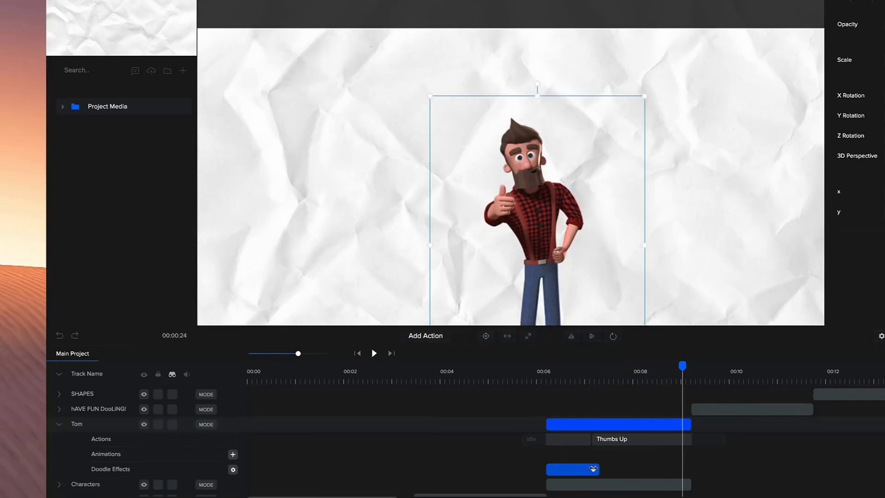
left_click(553, 386)
key("space")
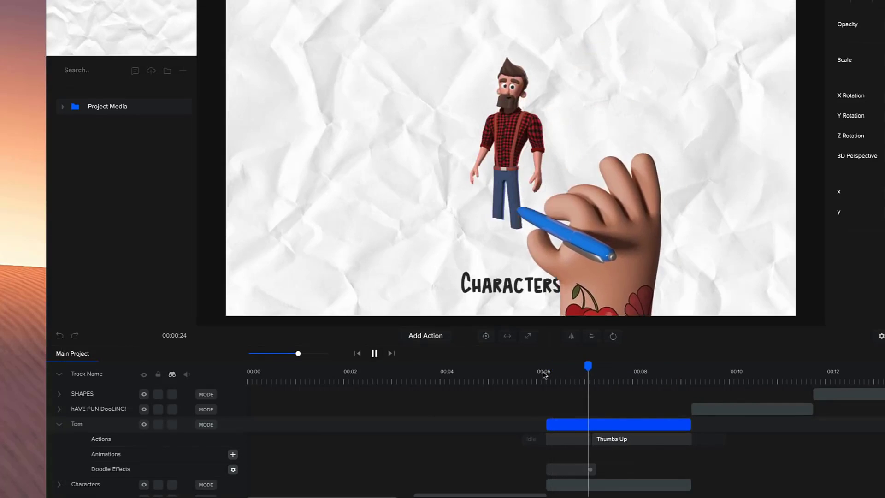
key("space")
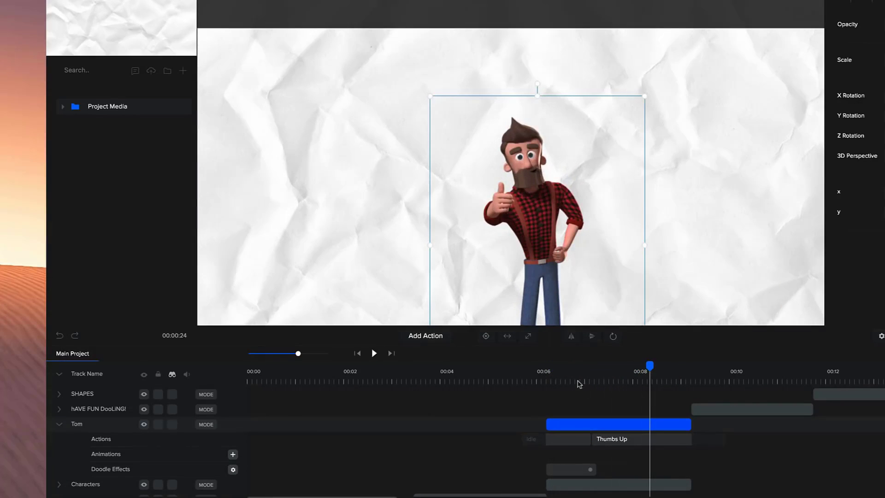
- Go back to partway through the character's drawing and inspect the action placed before Thumbs Up
left_click(578, 383)
left_click(567, 422)
left_click(560, 438)
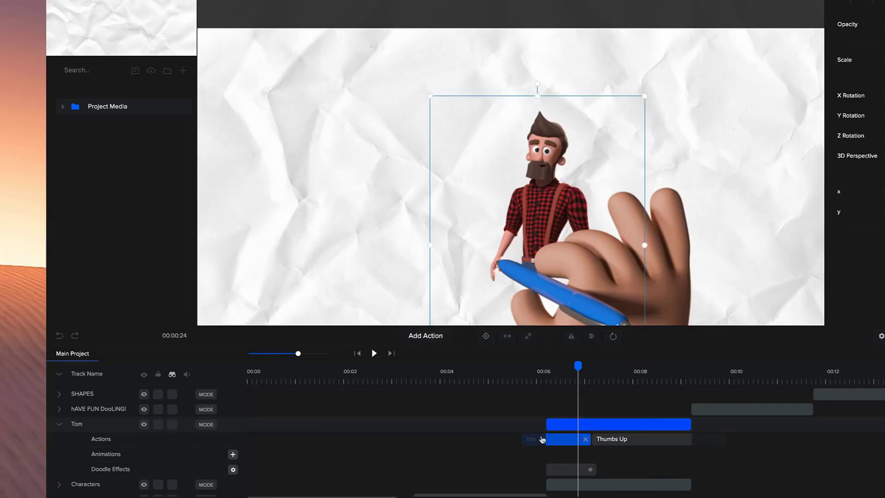
- Expand the hAVE FUN DooLiNG! text track and look through the hand styles in its Doodle text effect settings
mouse_move(578, 366)
left_mouse_down()
mouse_move(548, 369)
mouse_move(570, 378)
mouse_move(668, 379)
mouse_move(778, 367)
left_mouse_up()
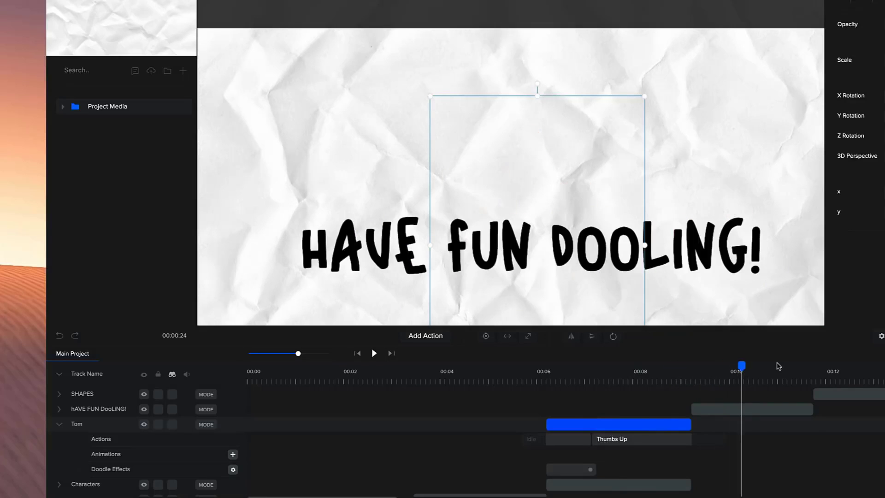
left_click(746, 408)
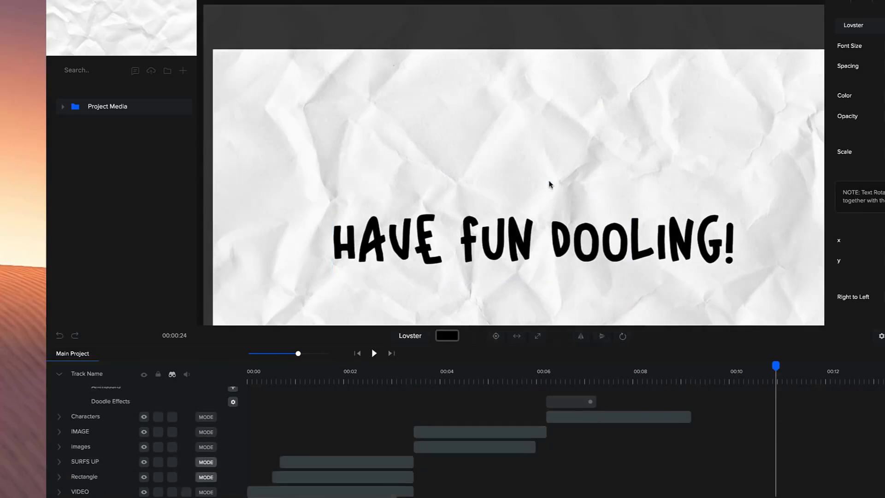
scroll(179, 419, "up", 3)
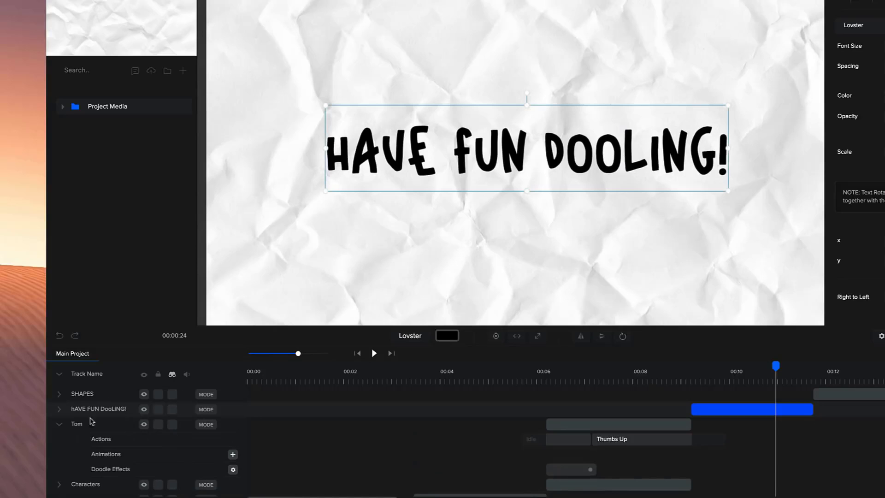
left_click(63, 413)
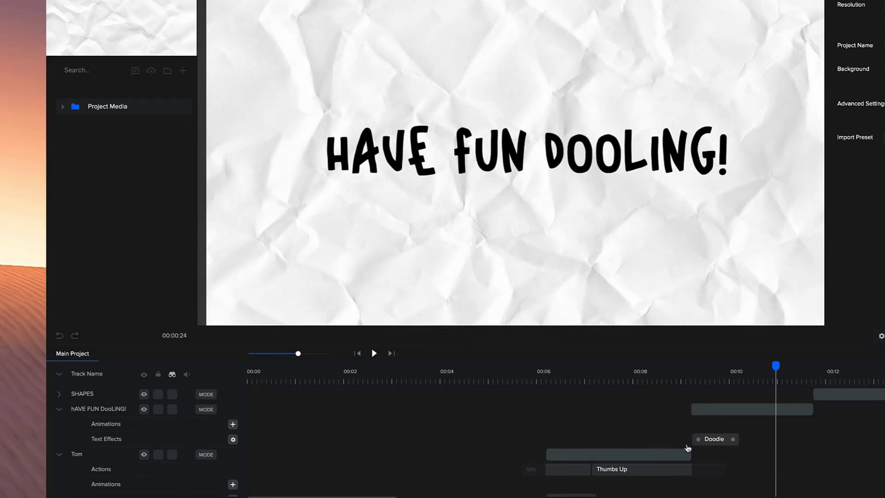
left_click(232, 439)
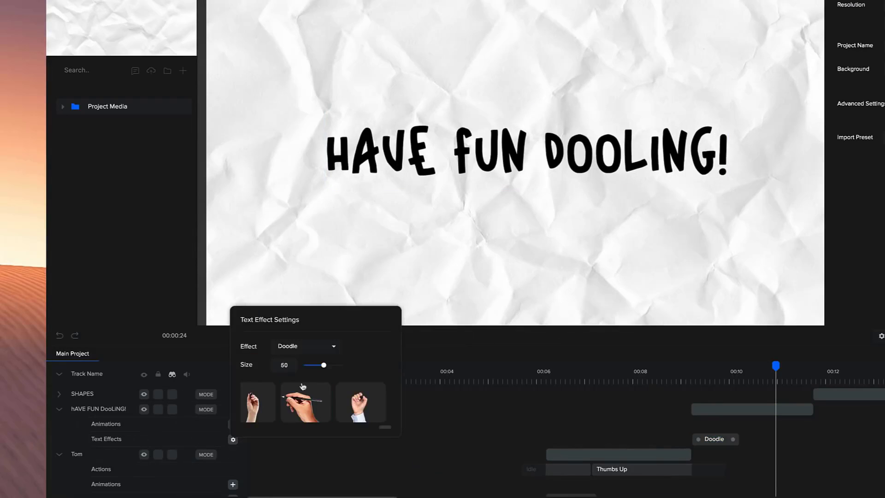
left_click_drag(385, 427, 431, 425)
- Set the text's rotation point to the top-left corner and scrub through its doodle from the start of the clip
left_click(551, 168)
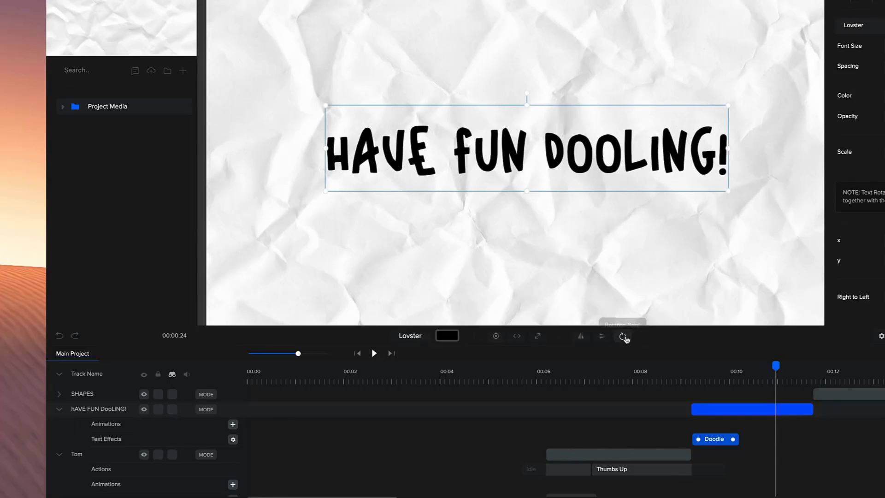
left_click(624, 337)
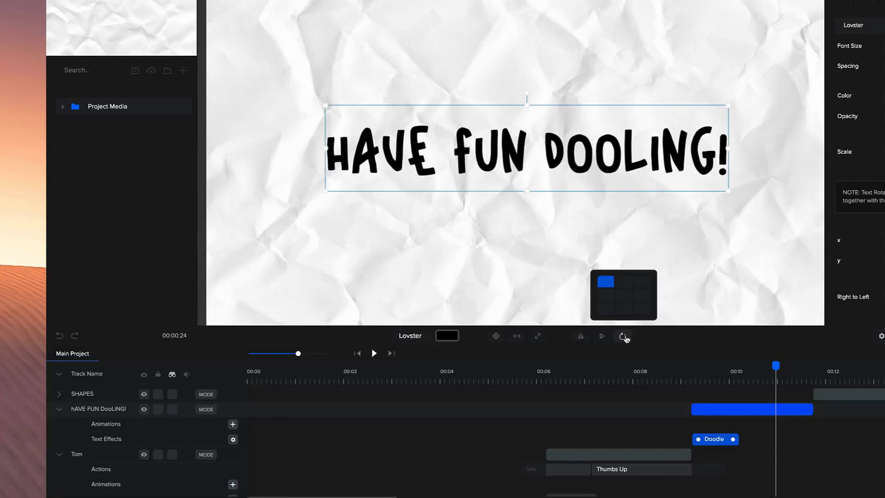
left_click(607, 287)
left_click(686, 378)
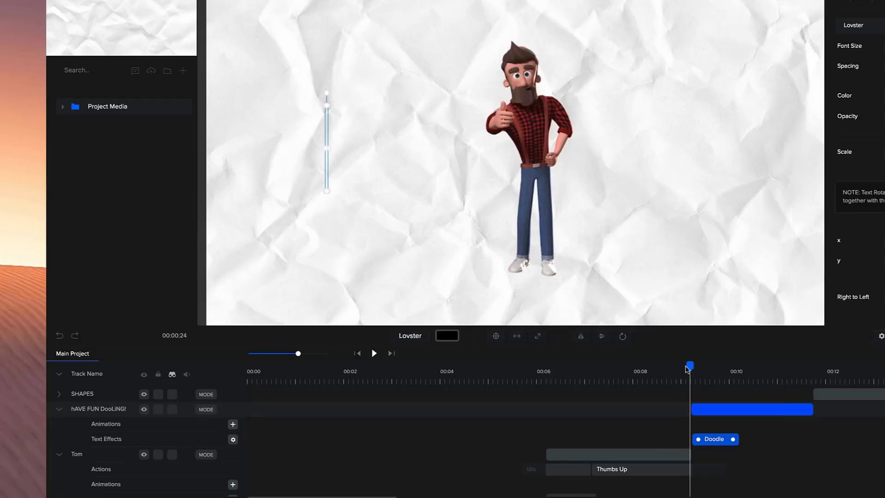
left_click_drag(687, 365, 793, 366)
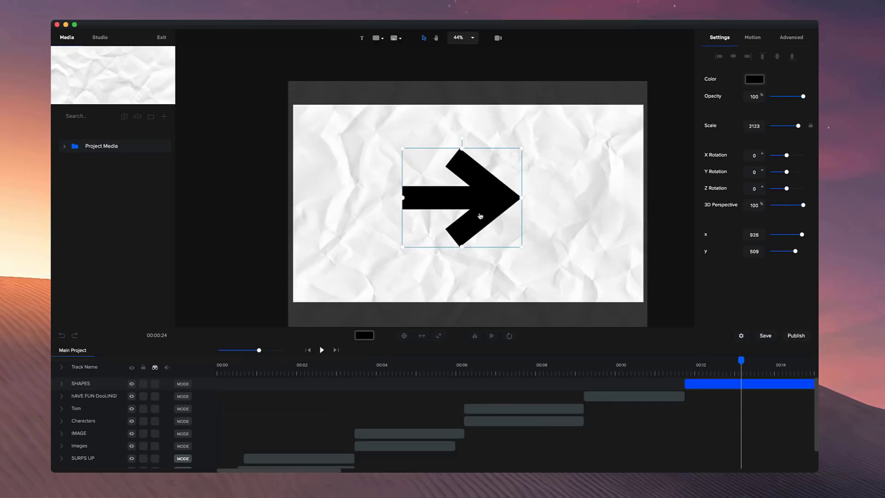
- Move the black arrow shape up and slightly left to about x 883, y 320, and deselect it
mouse_move(481, 213)
left_mouse_down()
mouse_move(608, 214)
mouse_move(272, 216)
mouse_move(599, 209)
mouse_move(299, 208)
mouse_move(623, 208)
mouse_move(461, 208)
mouse_move(485, 168)
mouse_move(486, 216)
mouse_move(486, 119)
mouse_move(507, 104)
mouse_move(493, 249)
mouse_move(471, 214)
left_mouse_up()
left_click(100, 388)
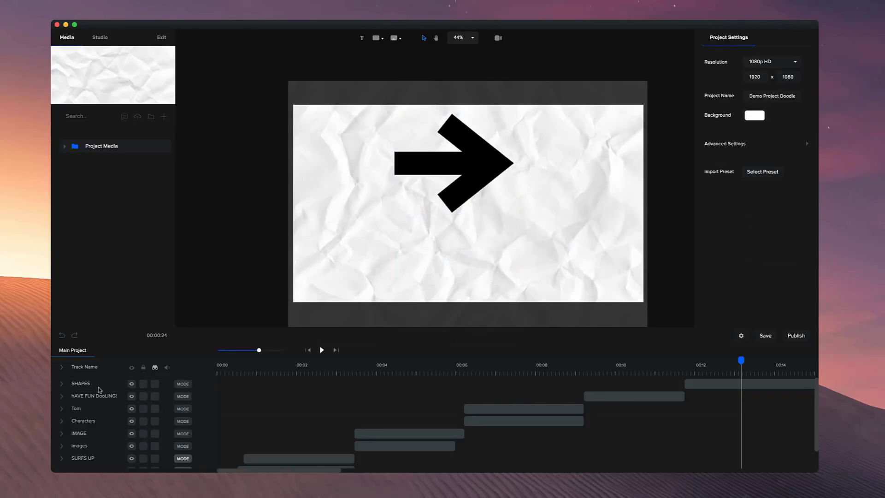
- Select the range of tracks from SHAPES to IMAGE, and extend the selection to all tracks between VIDEO and SHAPES
left_click(94, 385)
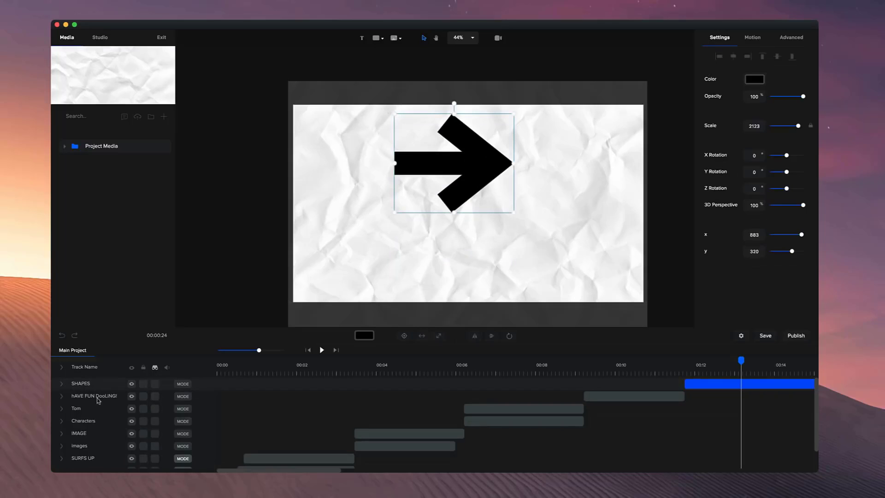
left_click(87, 435, "shift")
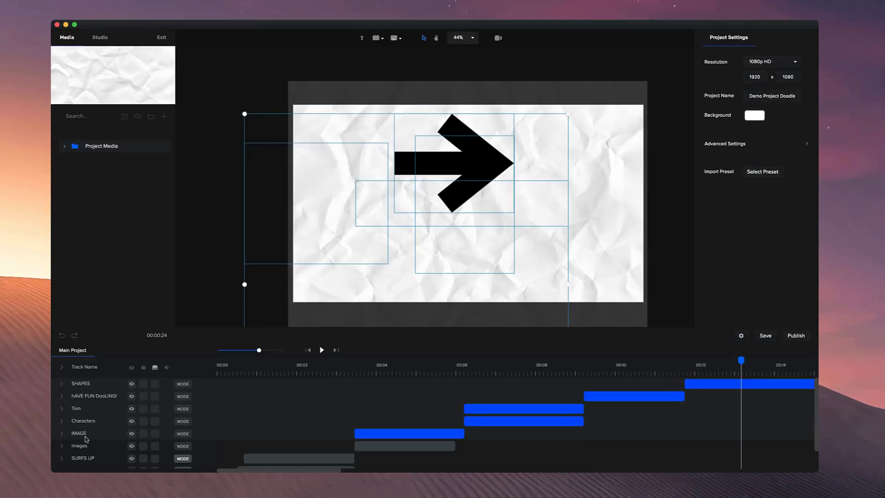
scroll(86, 440, "down", 2)
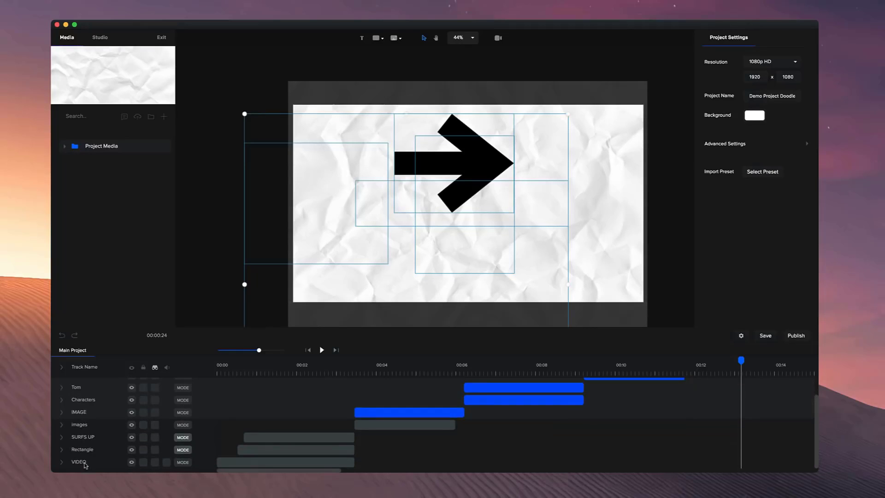
left_click(85, 465)
scroll(85, 461, "up", 2)
left_click(80, 386, "shift")
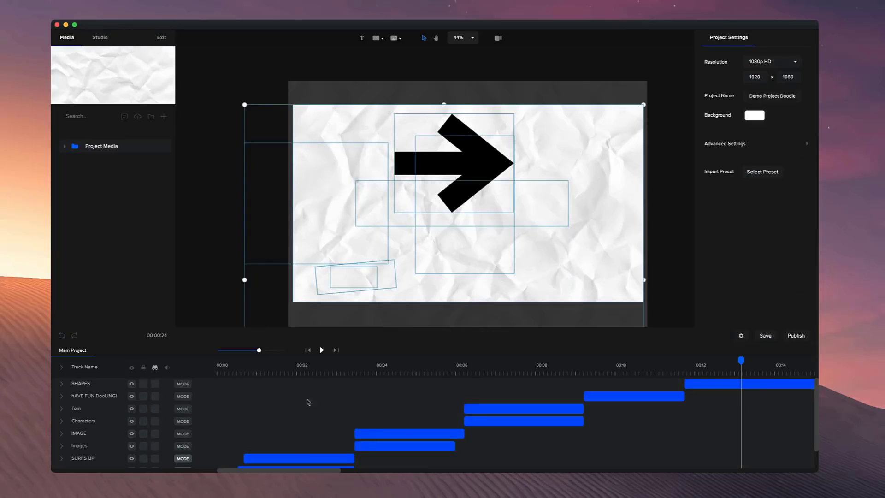
- Select the tracks from SHAPES down to images individually, and clear the selection with the playhead at about ten seconds
left_click(100, 386)
left_click(101, 397, "shift")
left_click(104, 410, "shift")
left_click(101, 434, "shift")
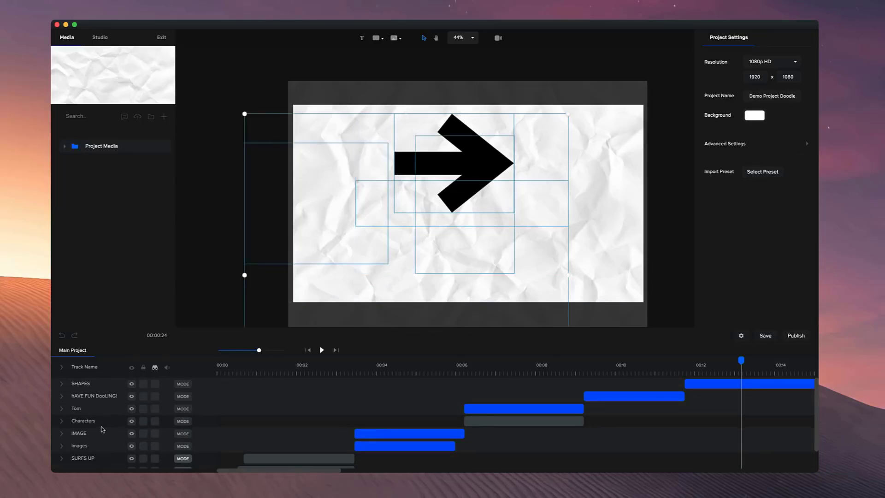
mouse_move(489, 374)
left_mouse_down()
mouse_move(419, 362)
mouse_move(633, 369)
left_mouse_up()
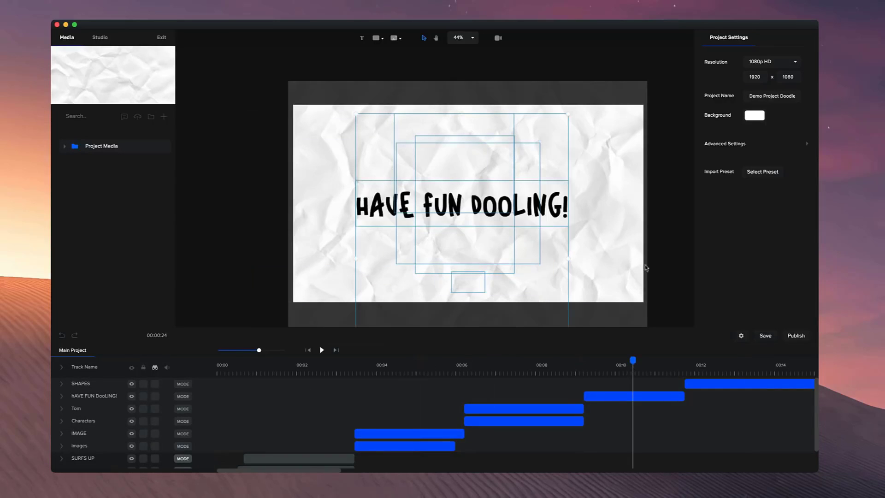
left_click(660, 261)
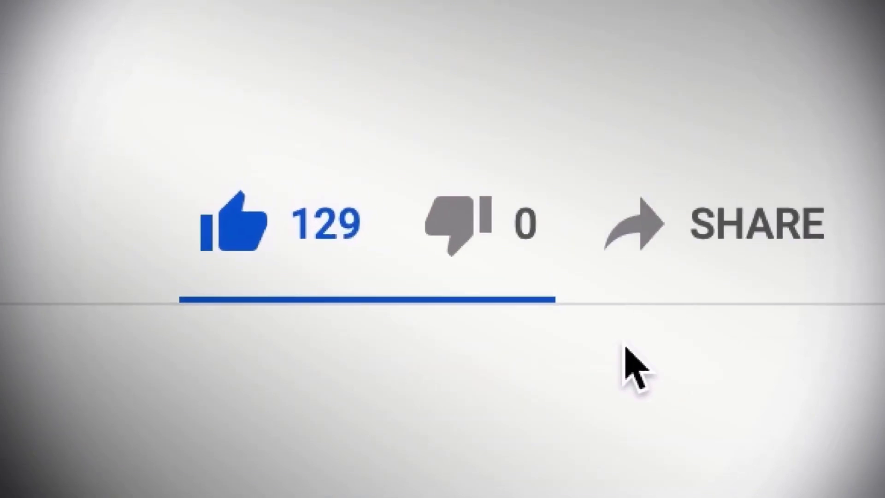
left_click(486, 228)
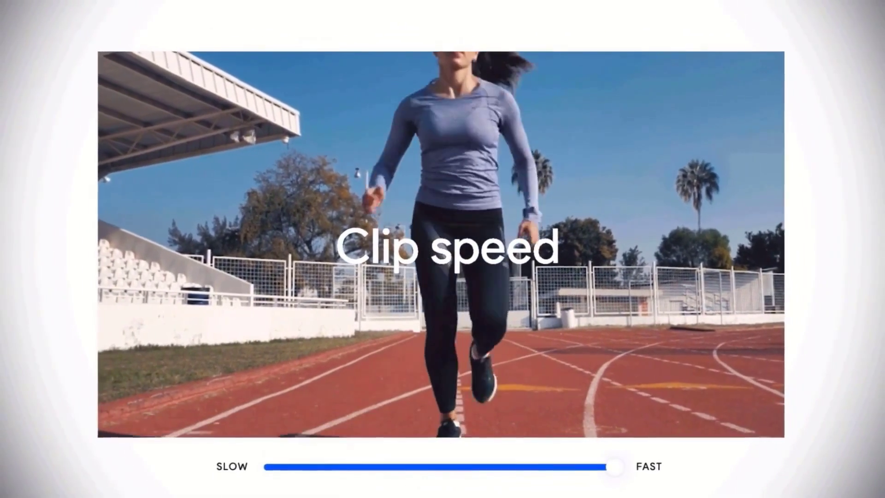
- Play the runner clip from the beginning at its original speed and stop at about six seconds
left_click(316, 354)
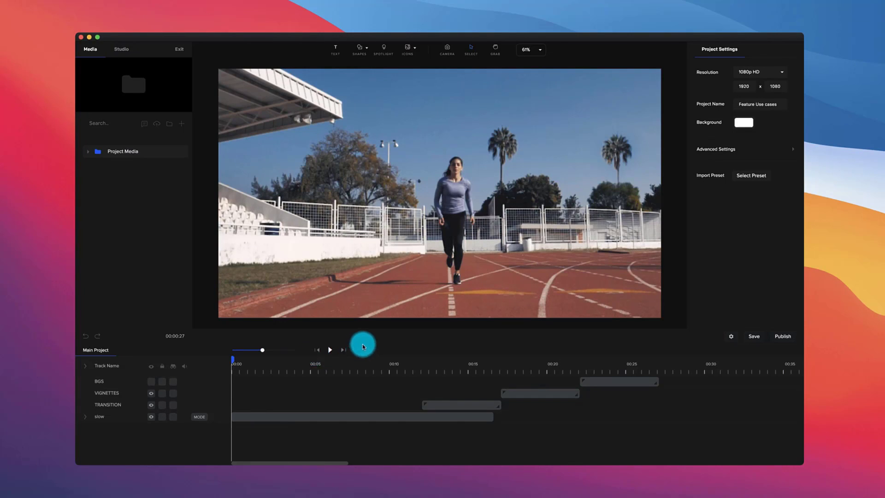
key("space")
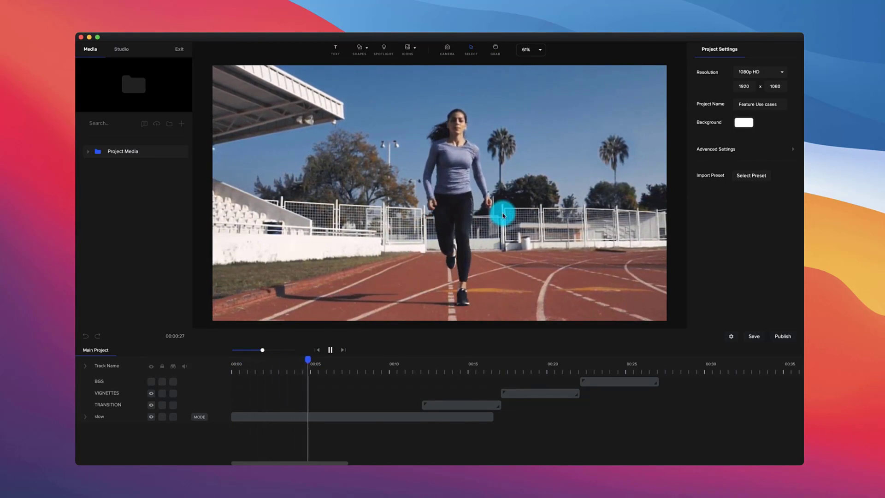
key("space")
- Set the runner clip's speed to 50% and preview the slow motion from the beginning for about four seconds
left_click(493, 227)
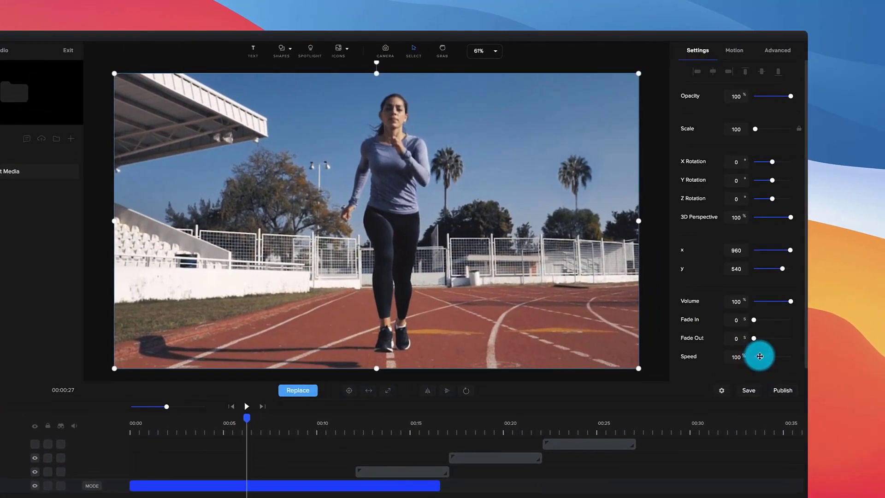
left_click_drag(759, 356, 753, 357)
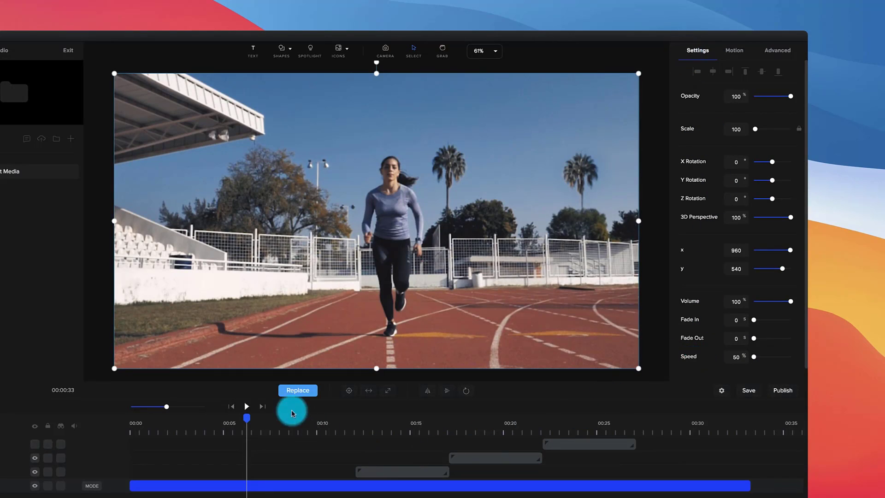
left_click(232, 406)
left_click(247, 406)
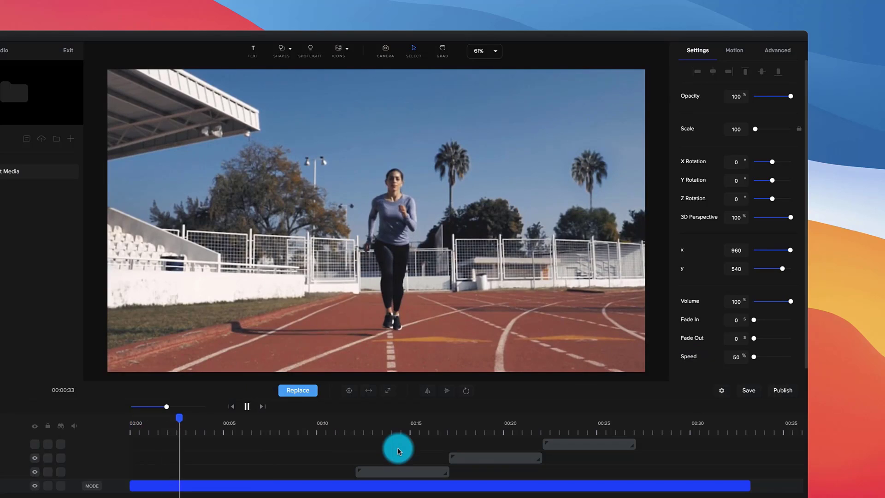
key("space")
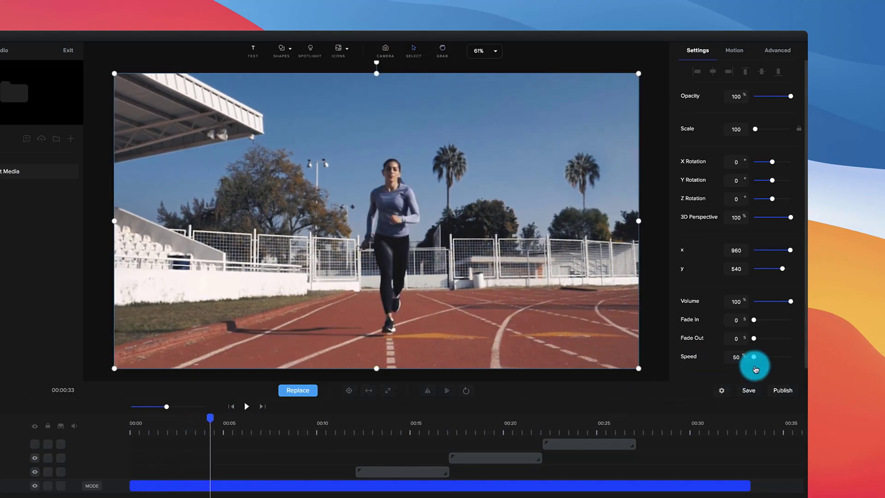
- Set the runner clip's speed to 300% and replay it from the beginning
left_click_drag(755, 358, 817, 363)
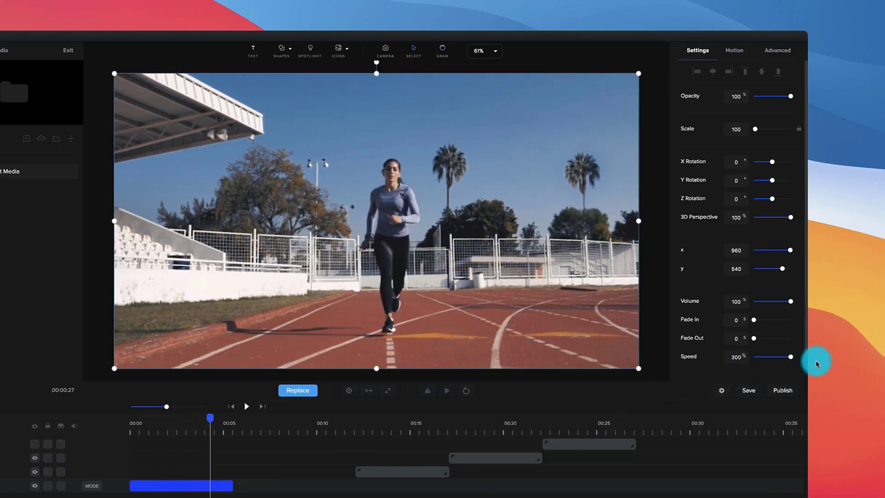
left_click(234, 405)
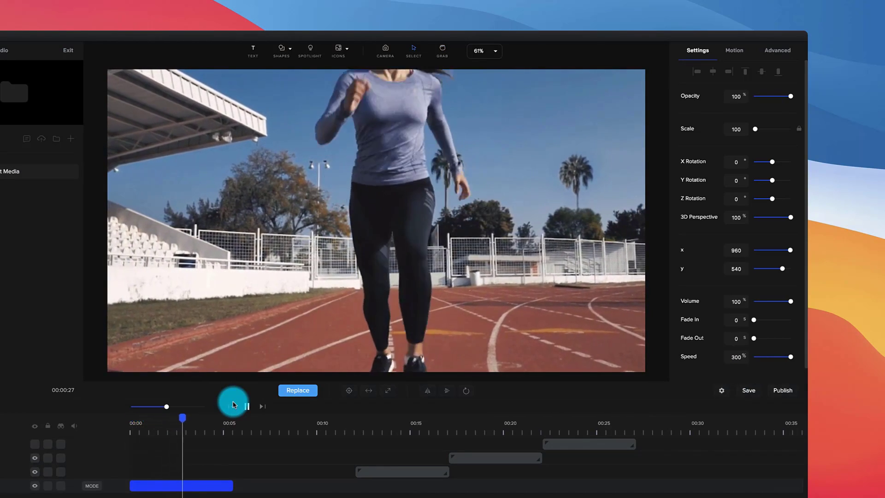
- Stop the playback and set the runner clip's speed to 50%
left_click(235, 406)
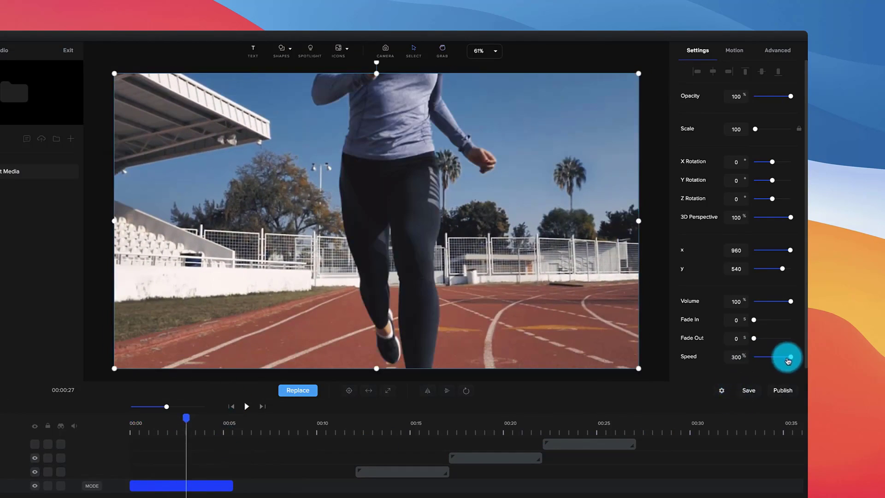
left_click_drag(789, 356, 685, 356)
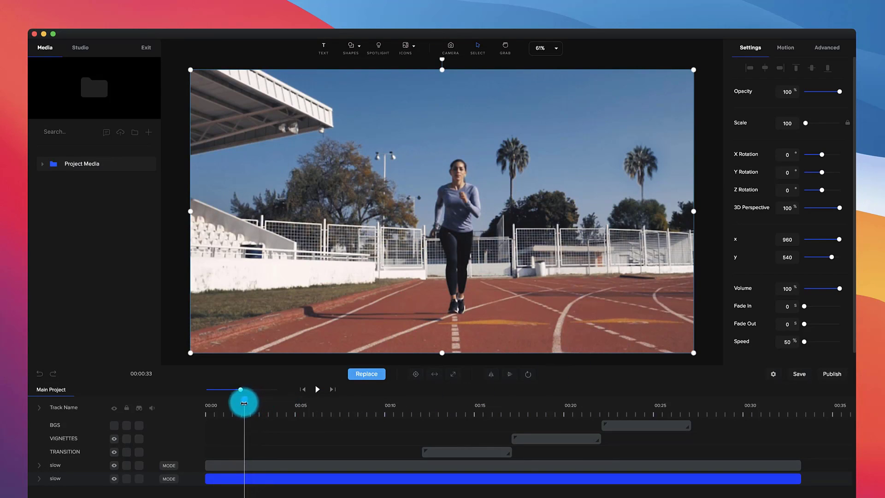
- Rename the upper of the two slow tracks as fast
left_click(250, 480)
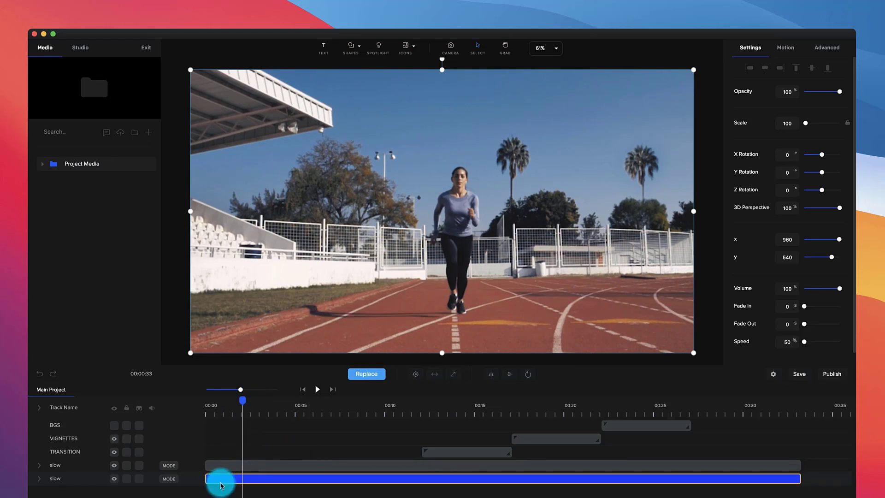
left_click(55, 468)
double_click(54, 467)
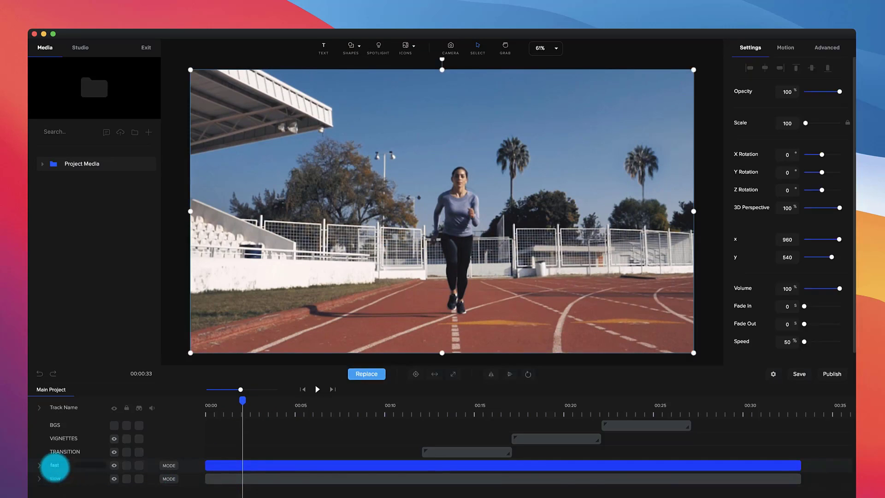
- Trim the slow clip so it ends at the playhead at about two seconds, keeping its speed at 50%
left_click(796, 478)
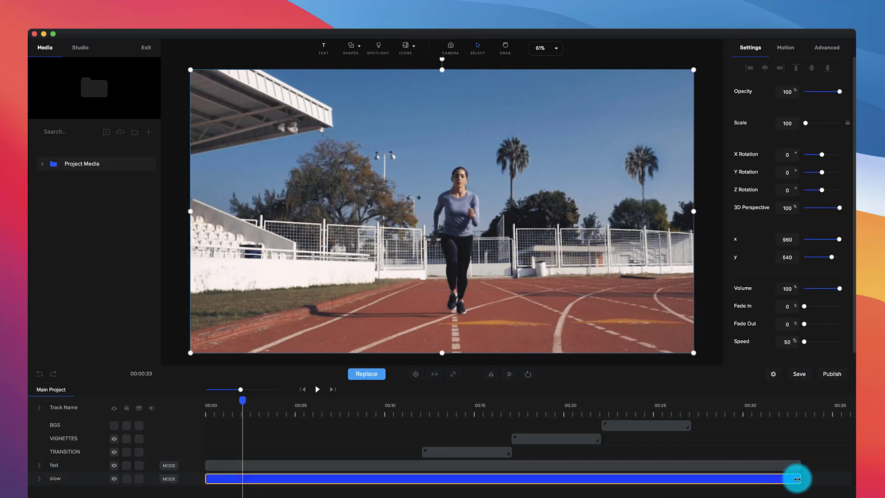
left_click_drag(703, 476, 276, 487)
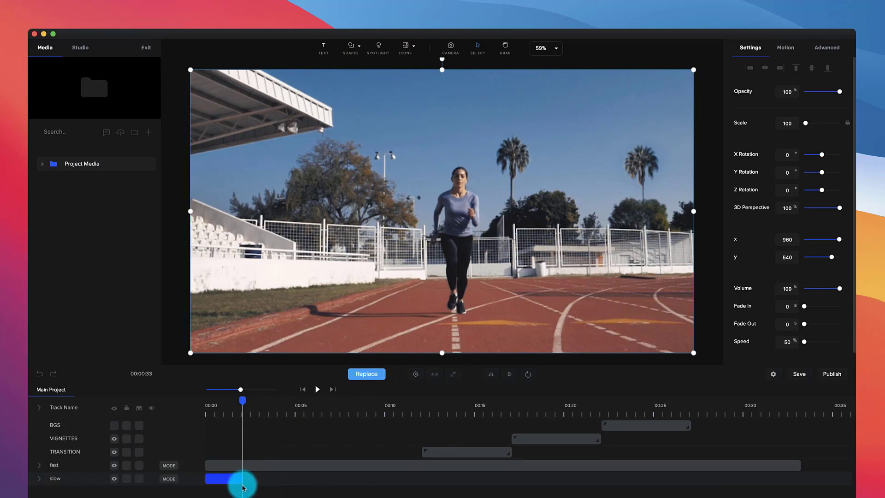
double_click(793, 344)
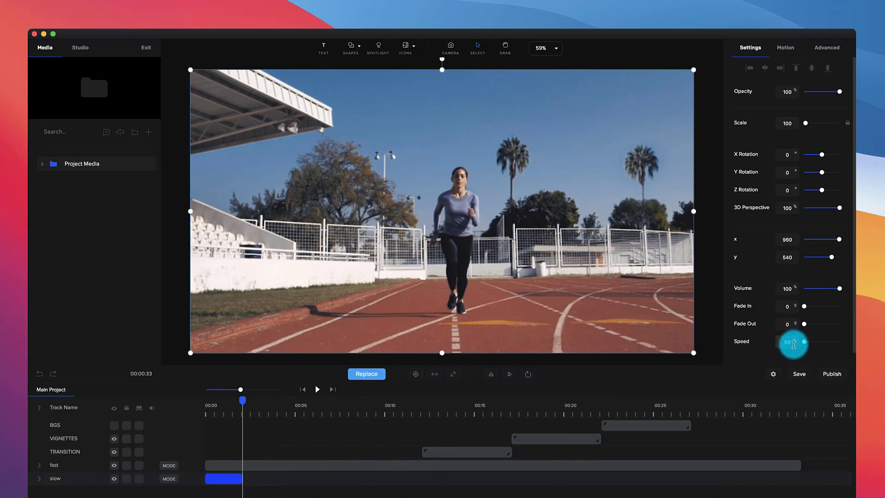
- Trim the fast clip to start at the playhead where the slow clip ends, and set its speed to 300%
left_click(254, 467)
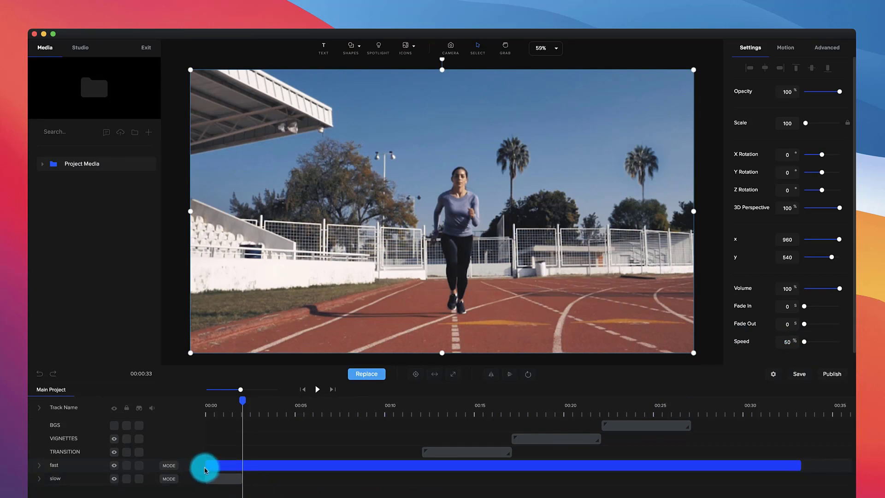
left_click_drag(228, 465, 243, 491)
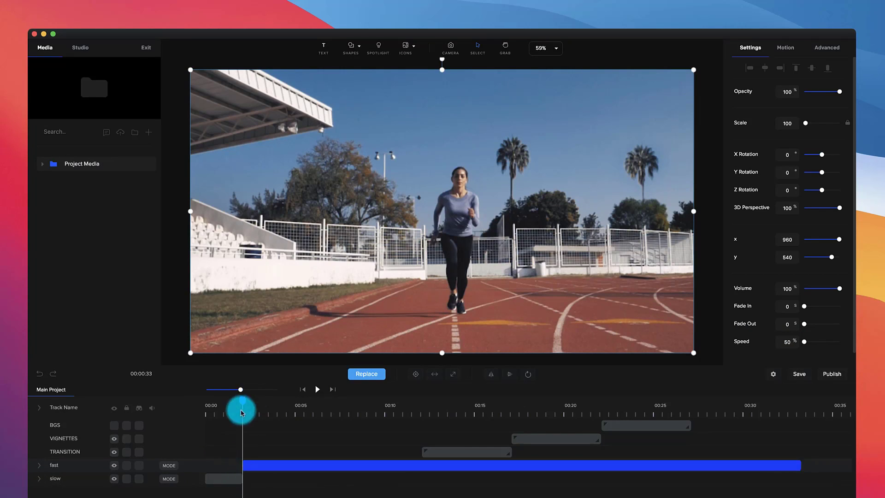
left_click_drag(242, 390, 318, 389)
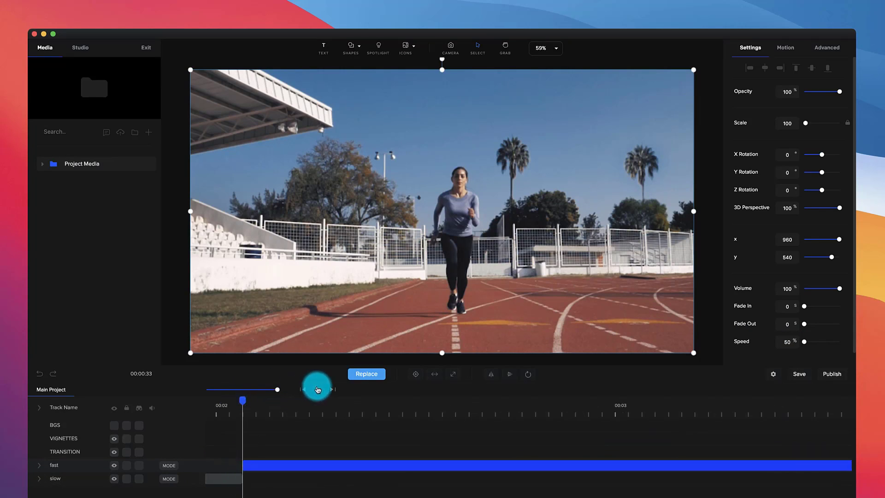
left_click_drag(260, 395, 238, 398)
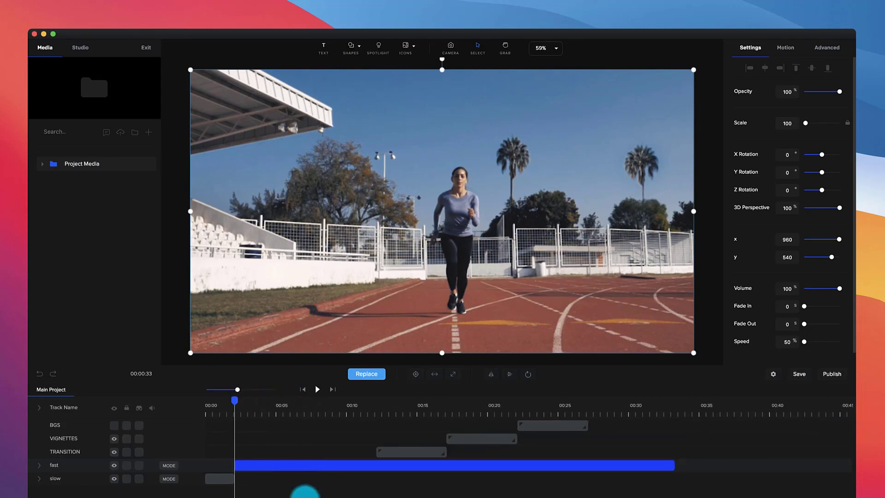
left_click_drag(804, 345, 879, 341)
left_click(312, 462)
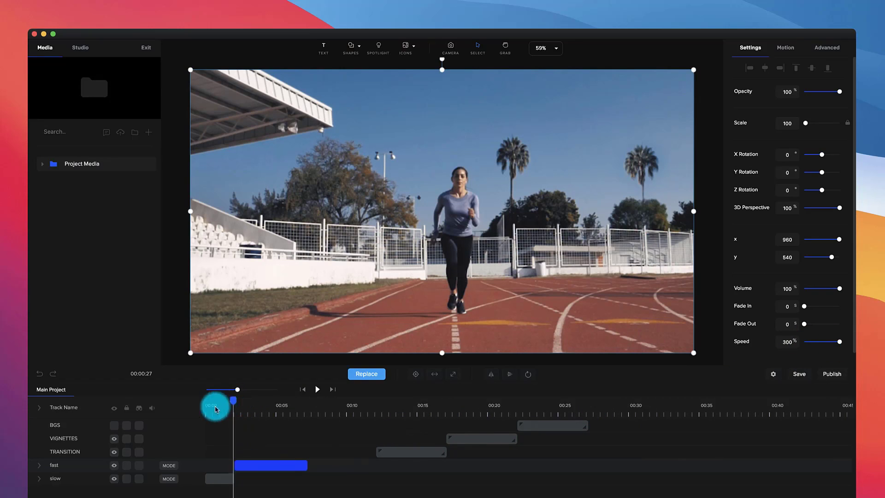
- Play the slow-to-fast sequence from the beginning to about four and a half seconds, and return to the start
left_click_drag(240, 410, 132, 404)
key("space")
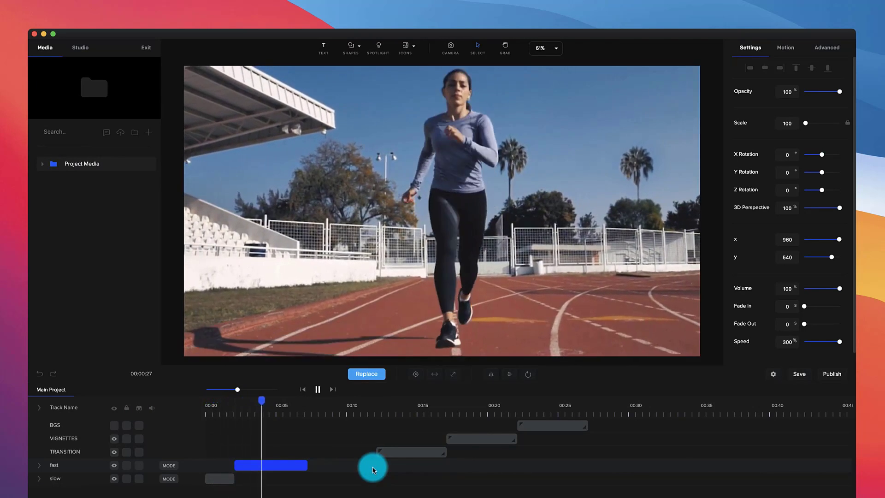
key("space")
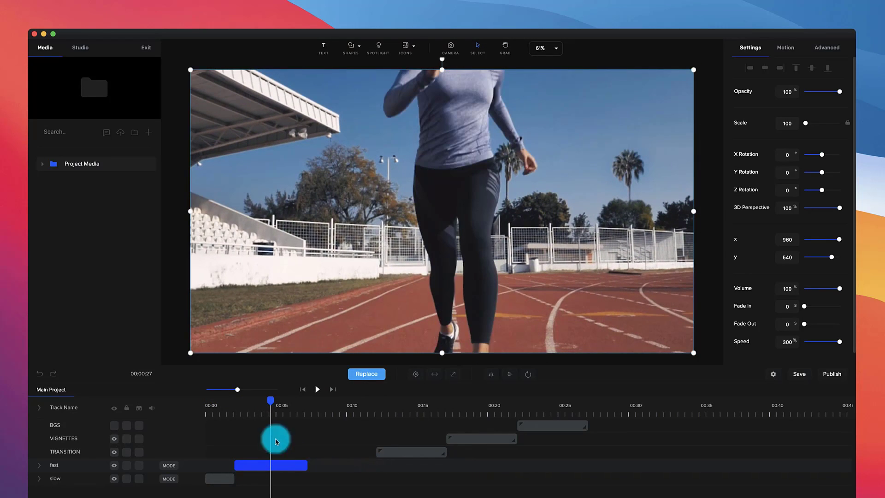
left_click(301, 390)
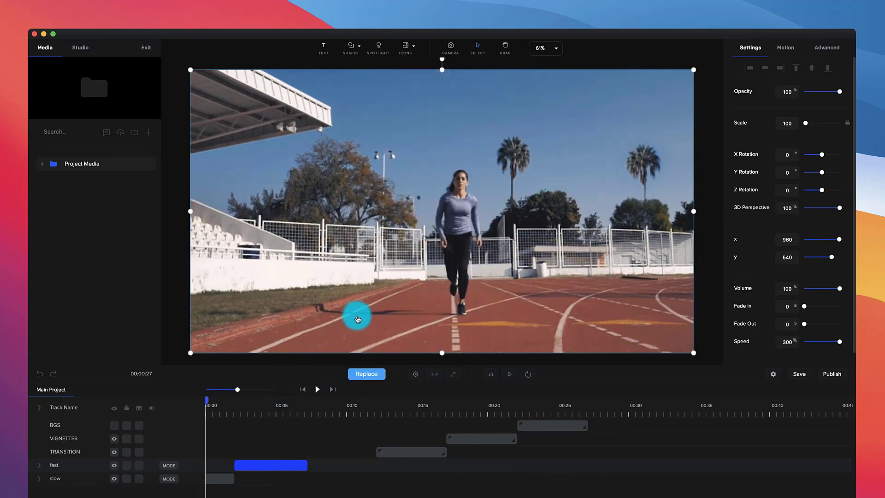
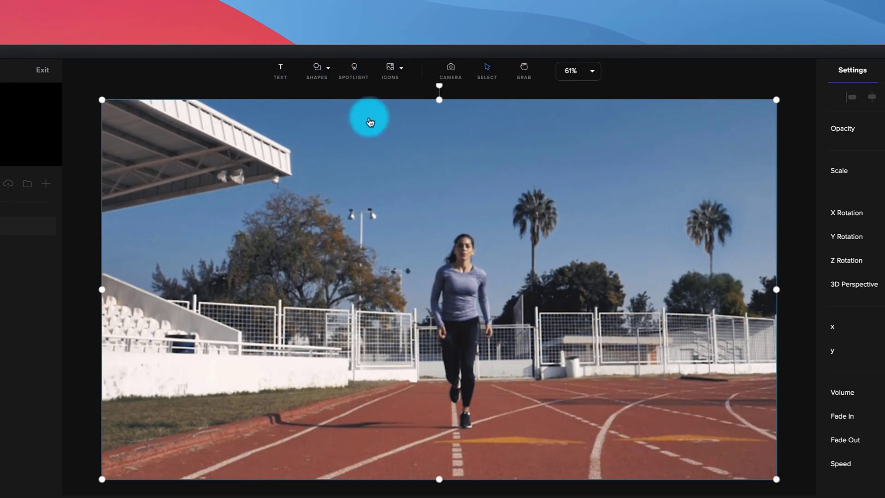
- Add a circular spotlight over the runner at about x 978, y 526, and extend its track to about 27 seconds
left_click(353, 76)
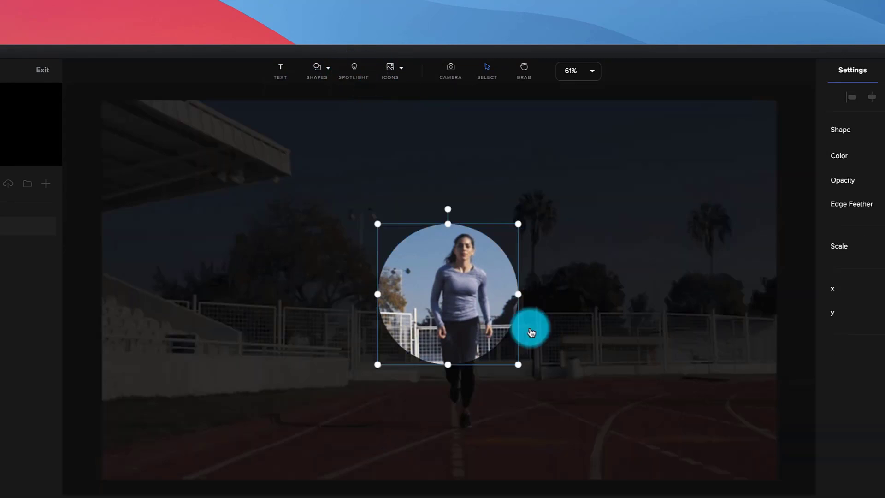
left_click_drag(486, 326, 457, 286)
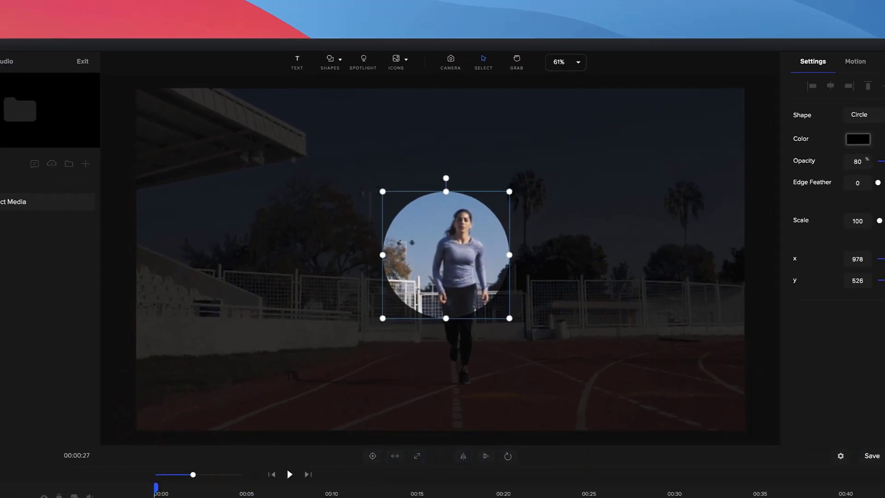
left_click_drag(422, 441, 572, 447)
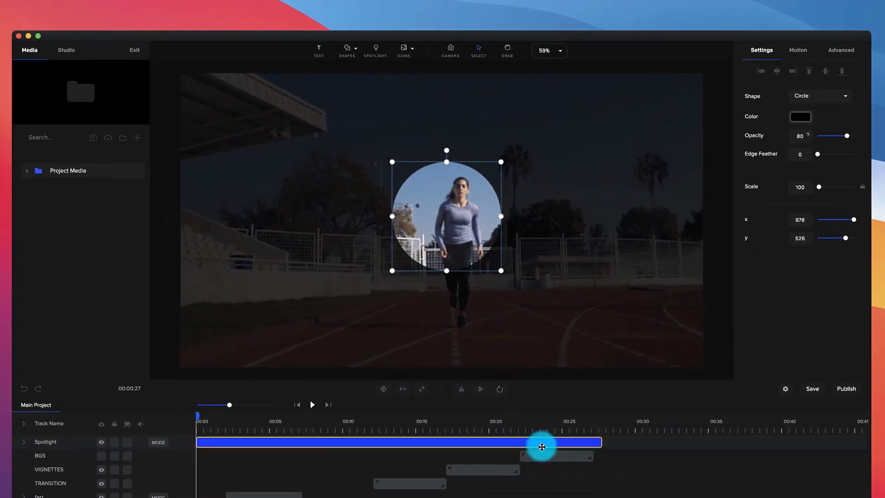
- Try the spotlight over other clips by moving it across the canvas and stepping the playhead to about 25 seconds
left_click(406, 419)
left_click_drag(448, 267, 527, 258)
left_click(486, 417)
left_click(566, 421)
- Set the spotlight's opacity to 100% and move it to about x 1176, y 467
left_click(744, 209)
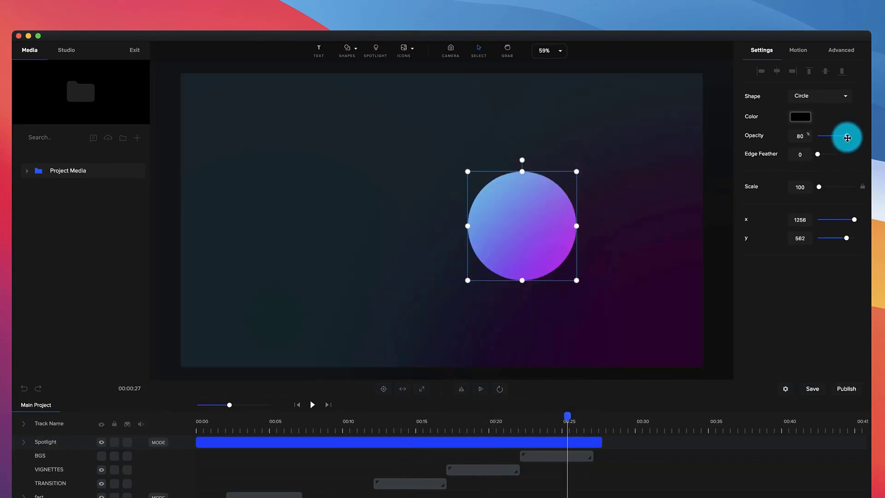
left_click_drag(848, 140, 867, 138)
left_click_drag(543, 223, 377, 221)
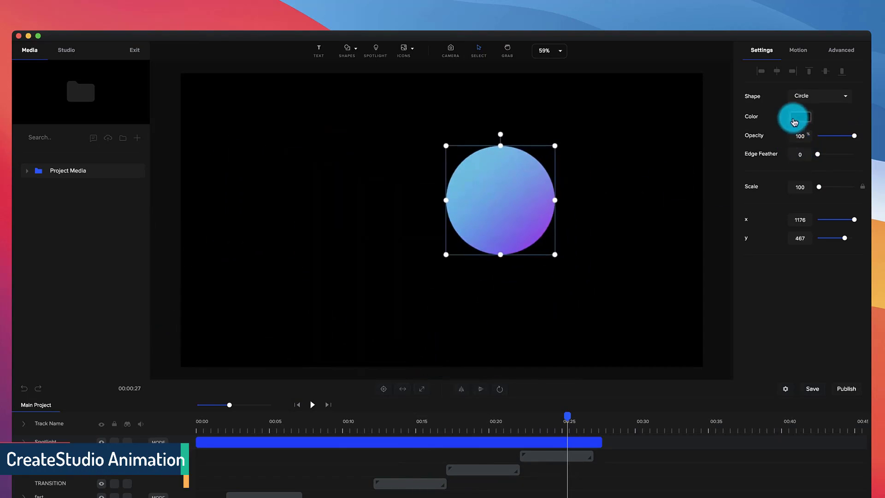
- Change the spotlight's color to blue #1700FF and move it to about x 438, y 357
left_click(793, 119)
left_click(822, 142)
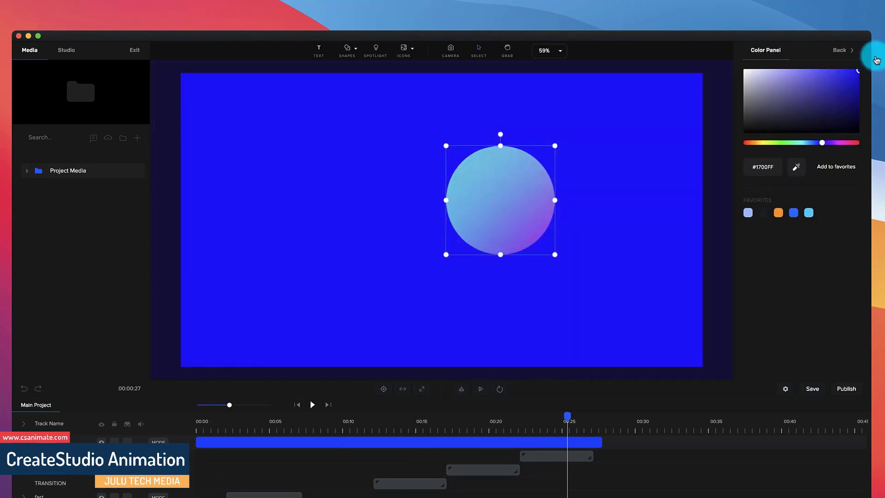
left_click_drag(531, 196, 332, 165)
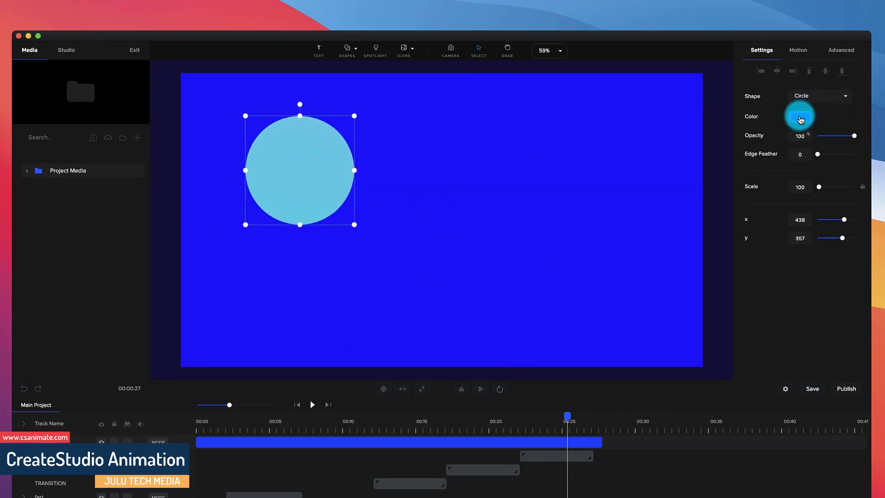
- Change the spotlight's color to white
left_click(801, 119)
left_click_drag(751, 109, 744, 70)
left_click(385, 152)
- Enlarge the spotlight to scale 252 around the runner at about x 982, y 544, and play from the start to about four seconds
left_click_drag(344, 189, 465, 270)
left_click_drag(452, 420, 208, 419)
left_click(180, 449)
left_click_drag(414, 262, 533, 271)
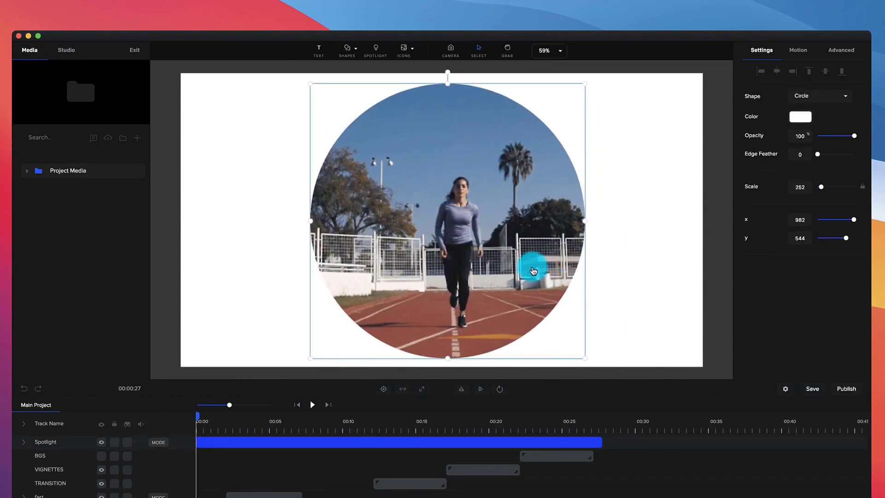
left_click(312, 407)
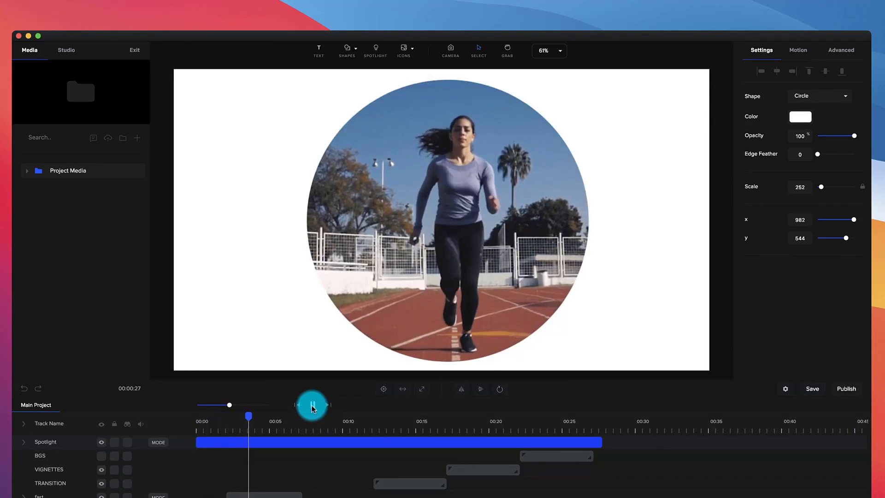
left_click(312, 406)
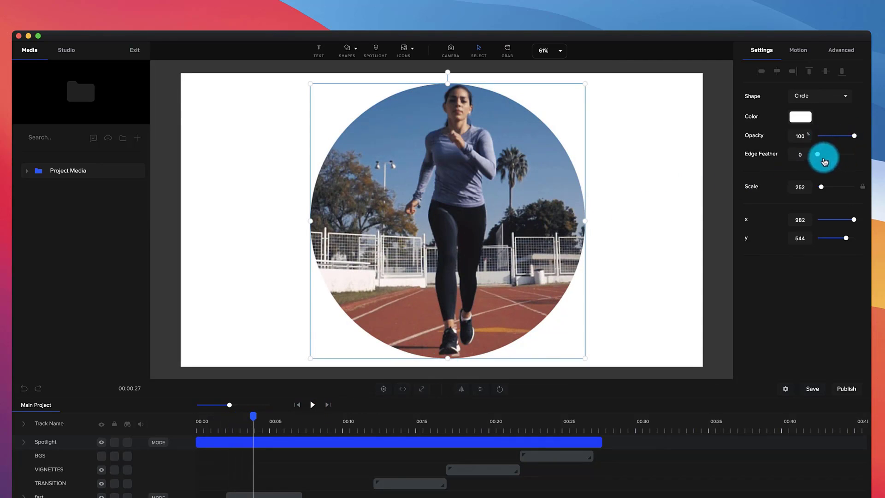
- Set the spotlight's edge feather to 66 and expand it to fill the frame
left_click_drag(817, 156, 861, 159)
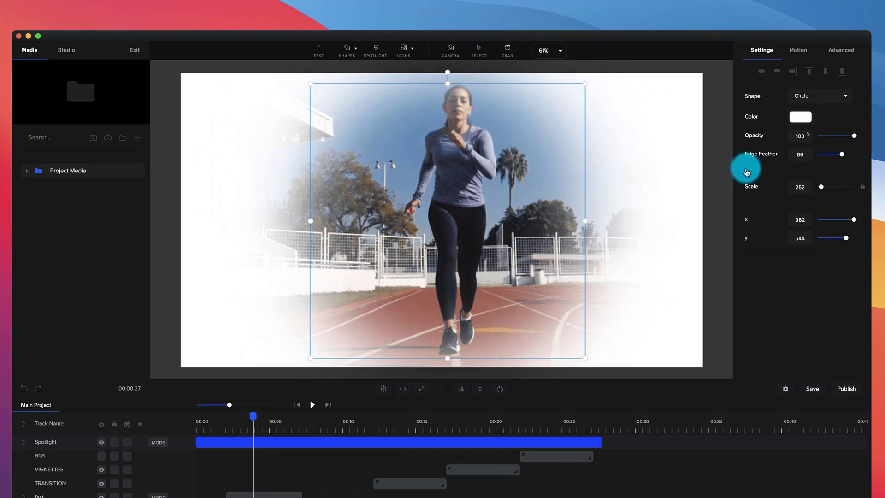
left_click(421, 389)
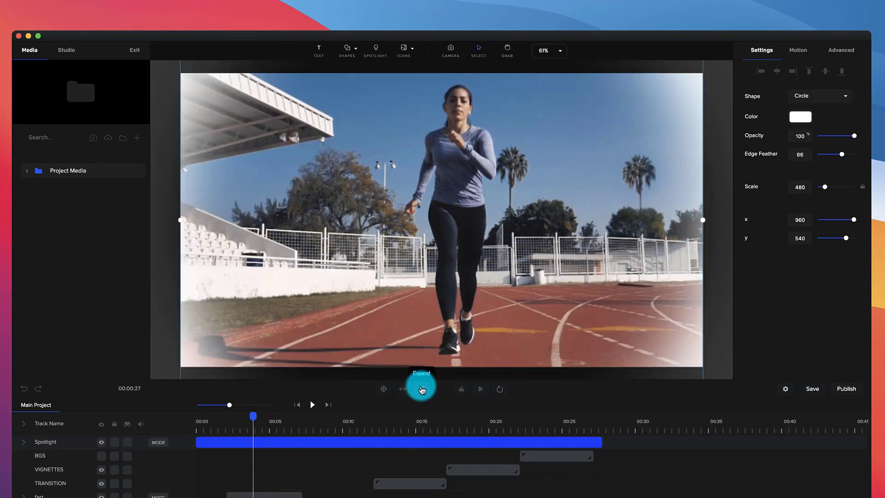
- Preview the feathered white vignette over the runner from the beginning to about three seconds
left_click(296, 405)
left_click(313, 405)
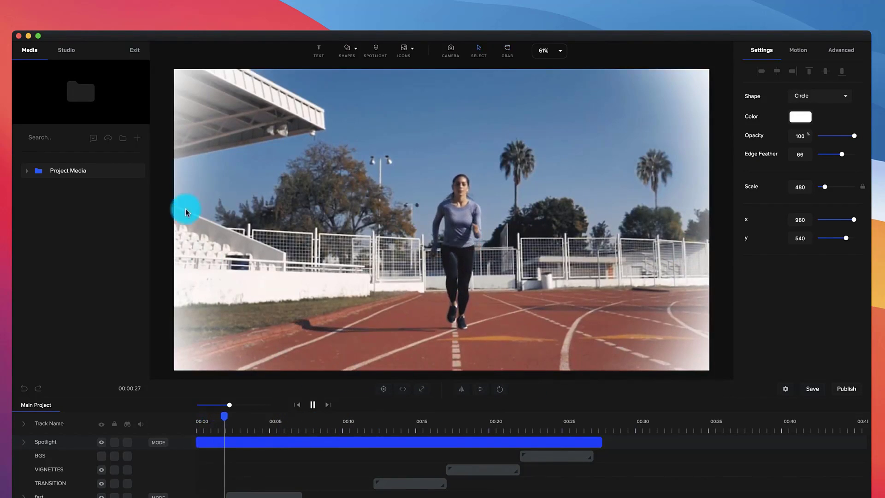
key("space")
- Change the spotlight's color to black and replay the vignette from the beginning to about four seconds
left_click(809, 118)
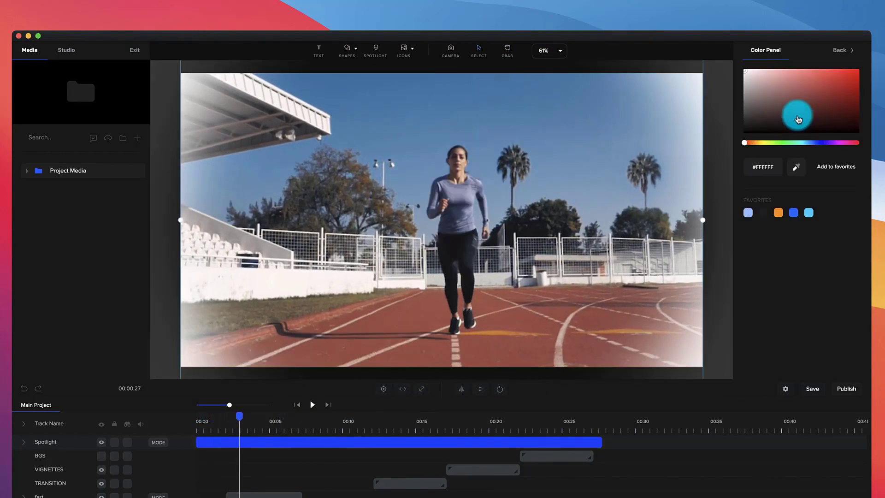
left_click(295, 406)
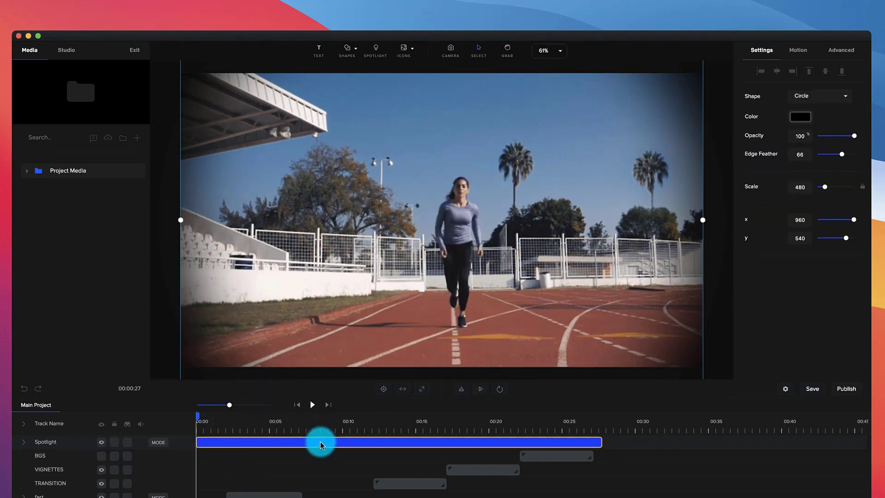
key("space")
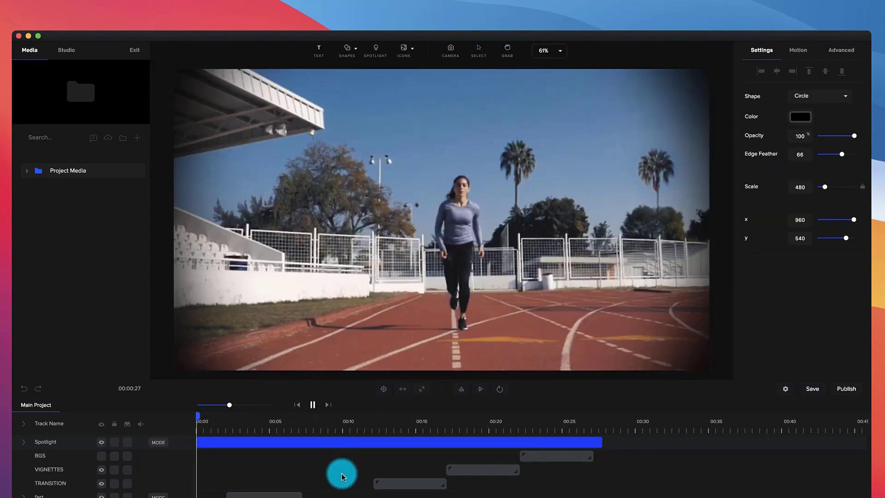
left_click(430, 334)
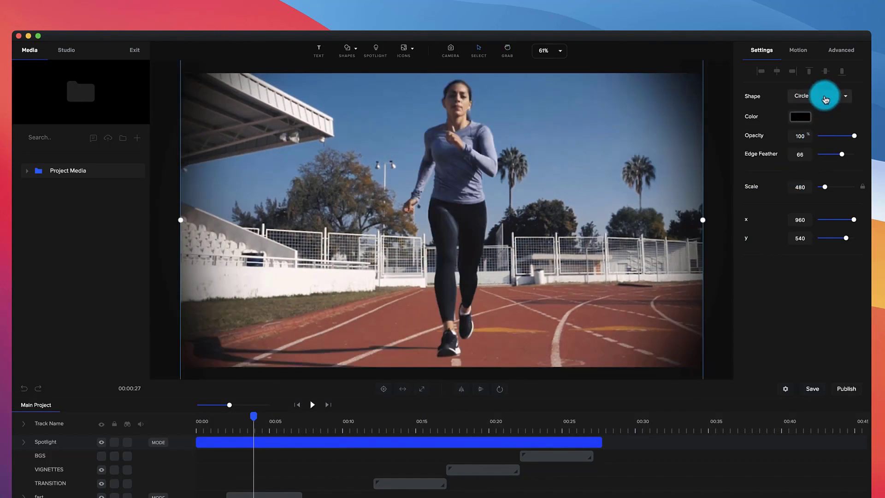
- Change the spotlight's shape from a circle to a rectangle
left_click(825, 100)
left_click(815, 126)
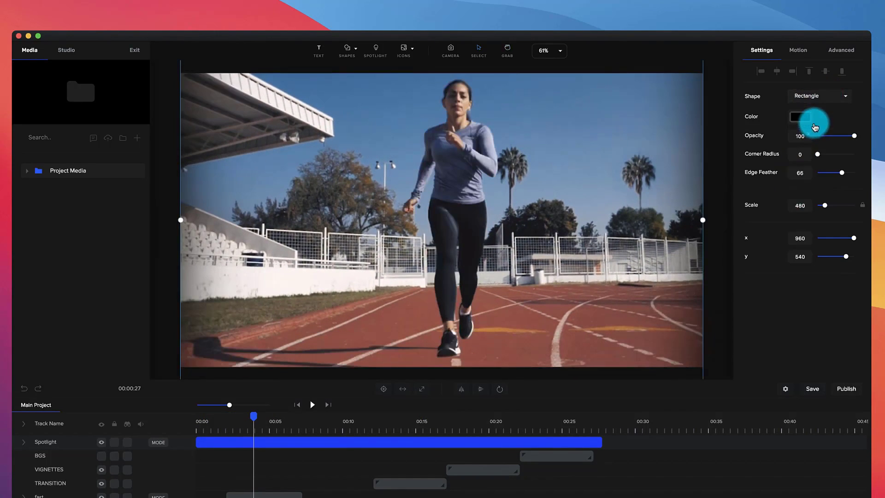
scroll(573, 247, "down", 2)
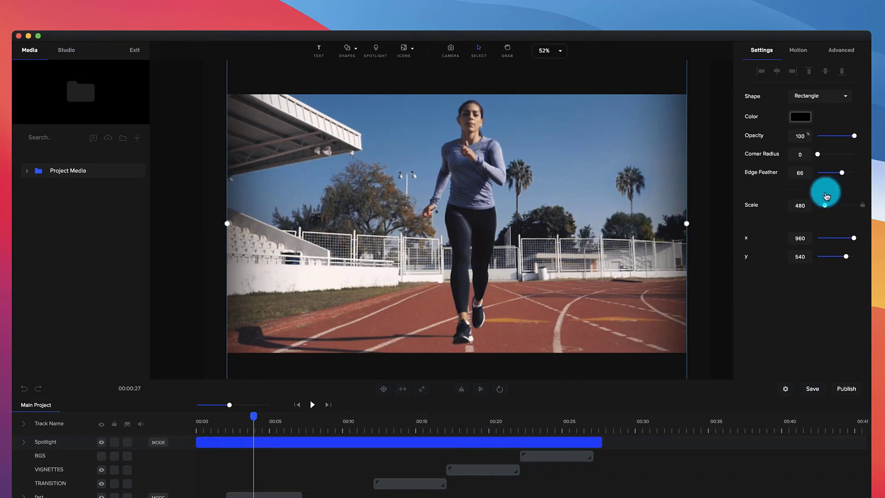
- Set the rectangular spotlight's scale to 230, reduce its height, and move it over the runner to about x 1023, y 521
left_click_drag(825, 206, 822, 206)
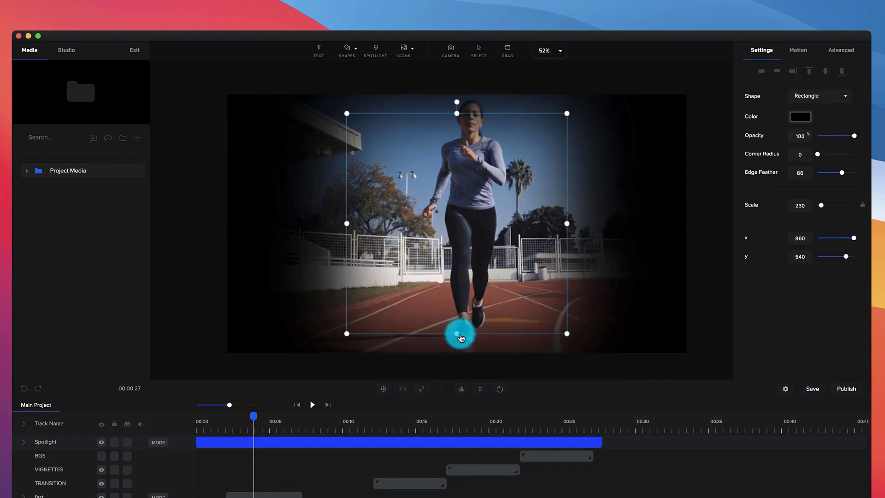
left_click_drag(458, 335, 460, 303)
left_click_drag(480, 257, 484, 275)
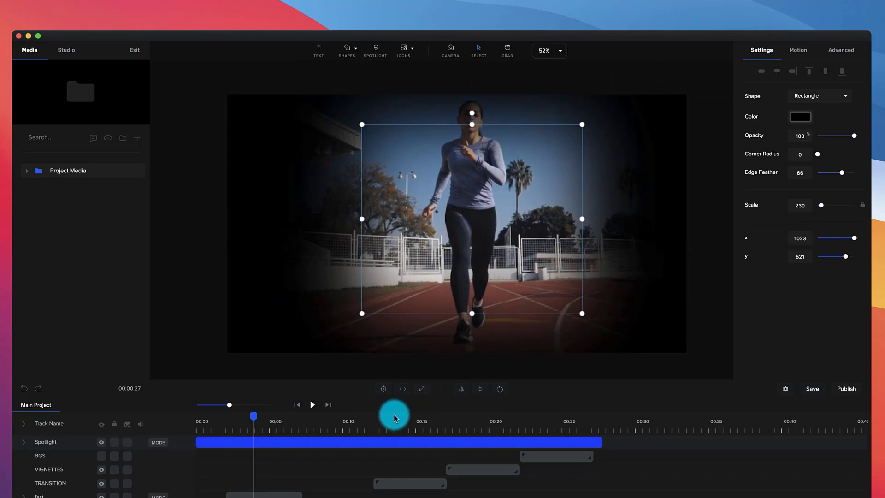
- Delete the rectangular spotlight and open the TRANSITION group at about 14 seconds
key("Delete")
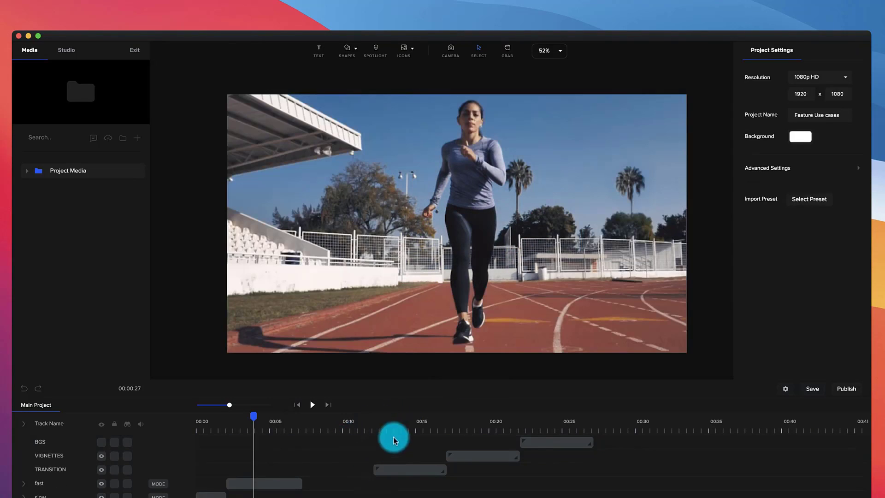
left_click(402, 421)
left_click(386, 471)
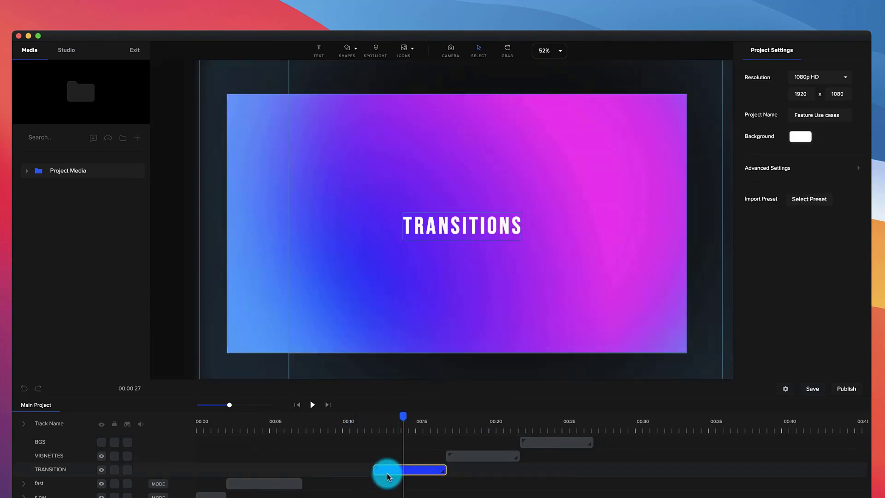
double_click(388, 471)
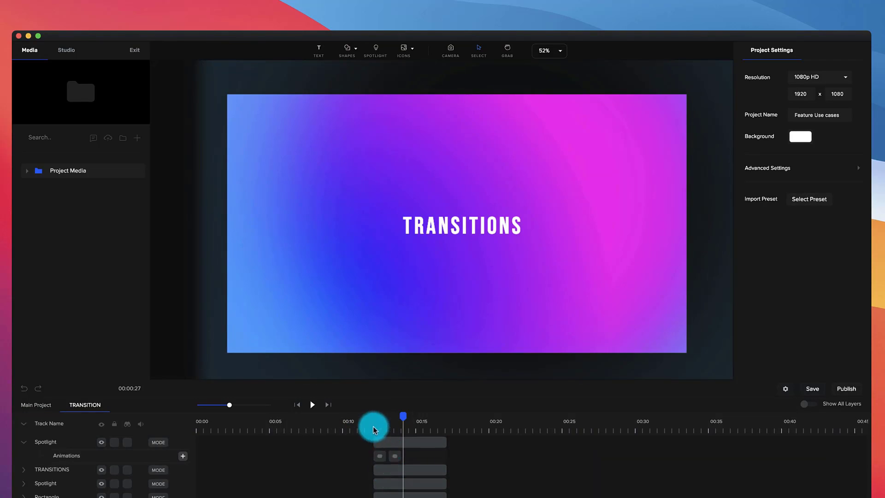
- Preview the TRANSITION group's existing spotlight animation from about 12 seconds
left_click(371, 424)
key("space")
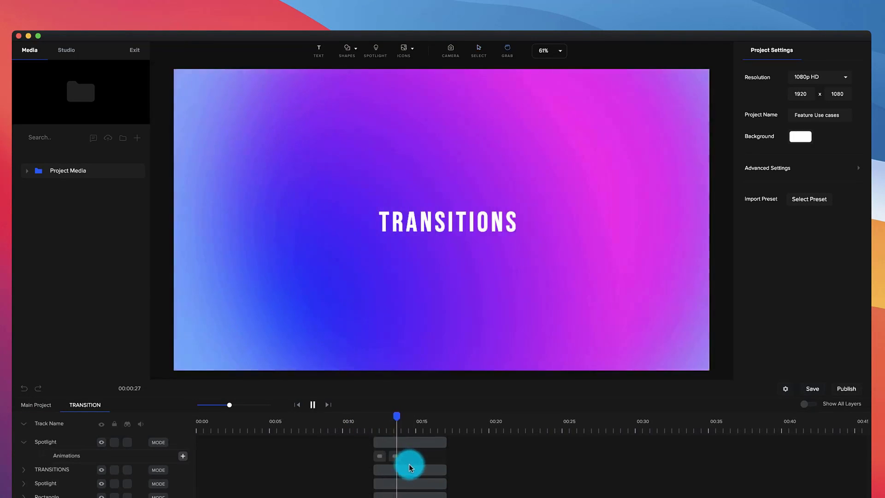
key("space")
- Change the animated top spotlight's shape to a circle and replay the transition from the group's start
left_click(402, 442)
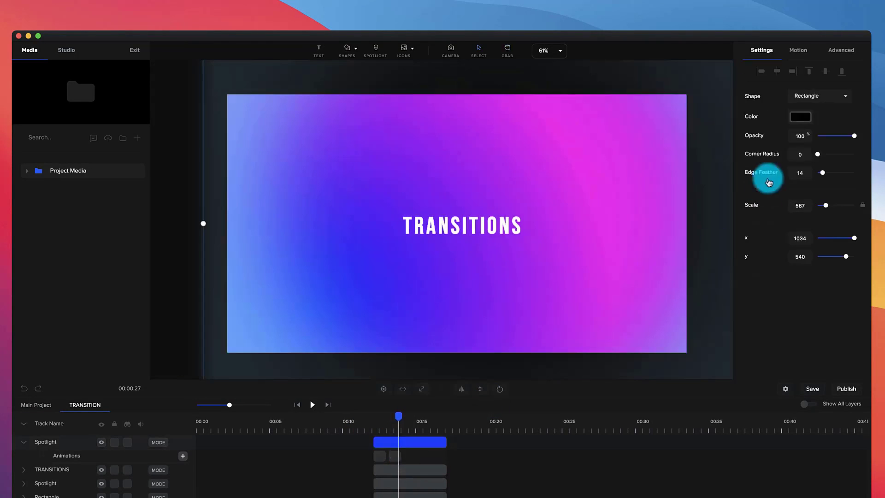
left_click(816, 114)
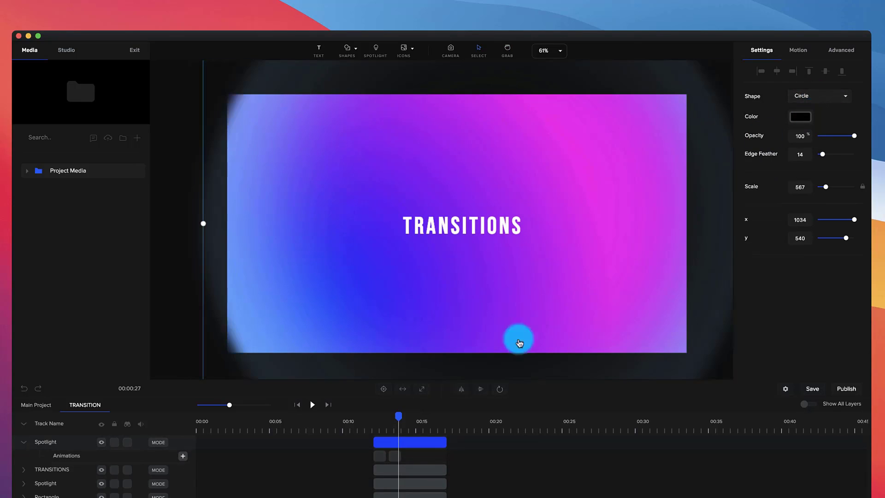
left_click(372, 421)
key("space")
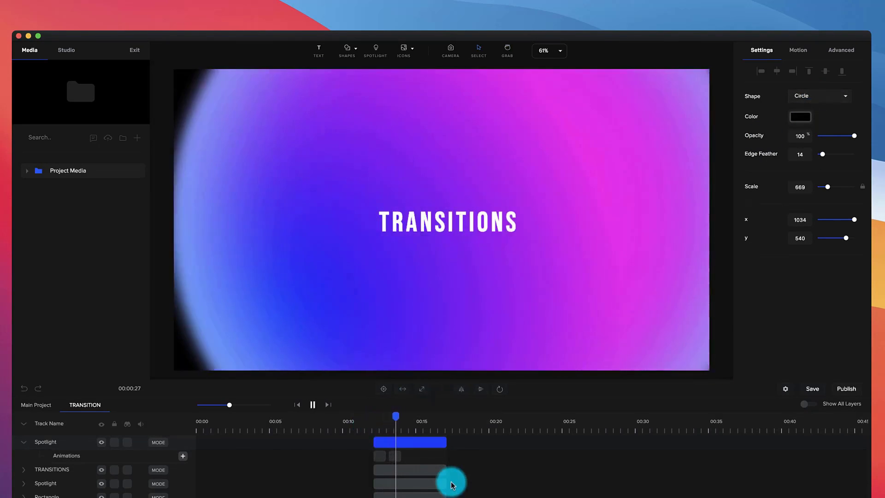
key("space")
- Replace the animated spotlight with a new circular one covering the frame at scale 574, aligned to the group's start
left_click(424, 461)
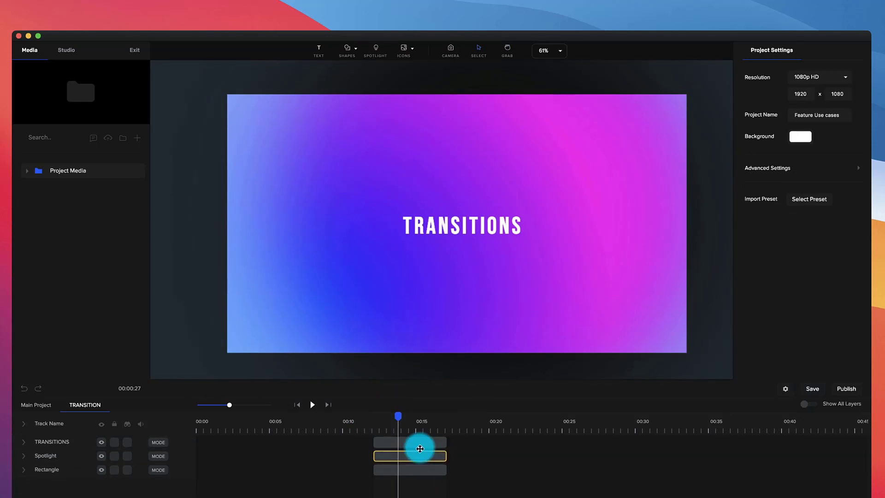
left_click(379, 421)
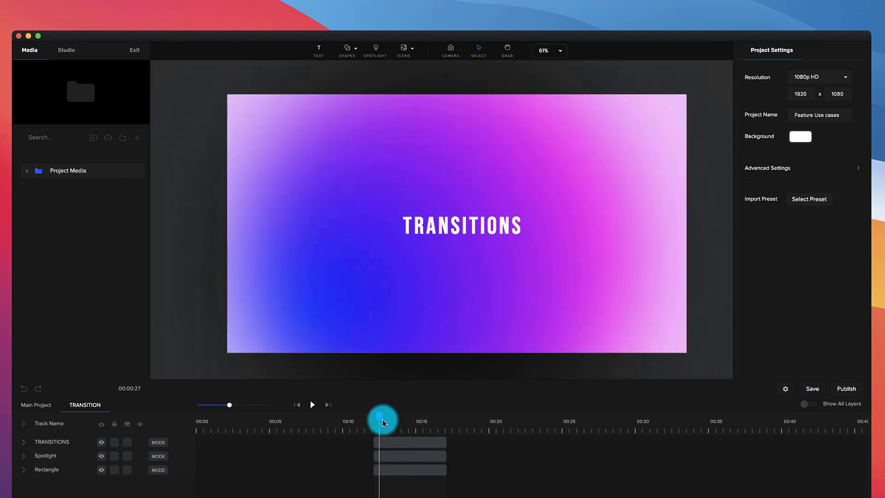
left_click(382, 56)
left_click(422, 389)
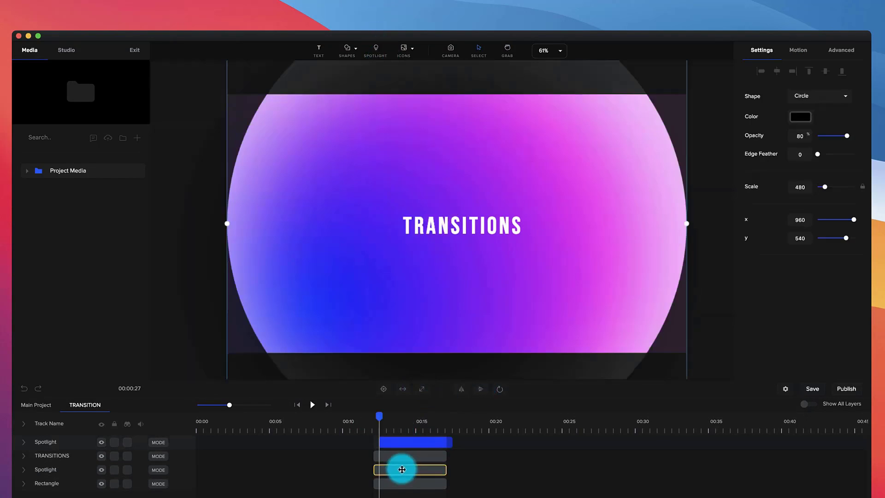
left_click(831, 191)
left_click_drag(823, 191, 824, 190)
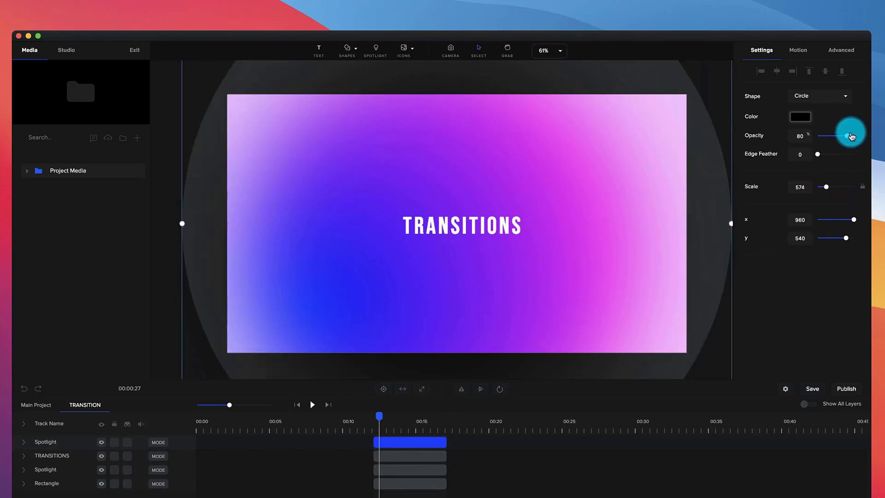
- Set the new spotlight's opacity to 100% and its color to white
left_click_drag(847, 137, 883, 120)
left_click(796, 117)
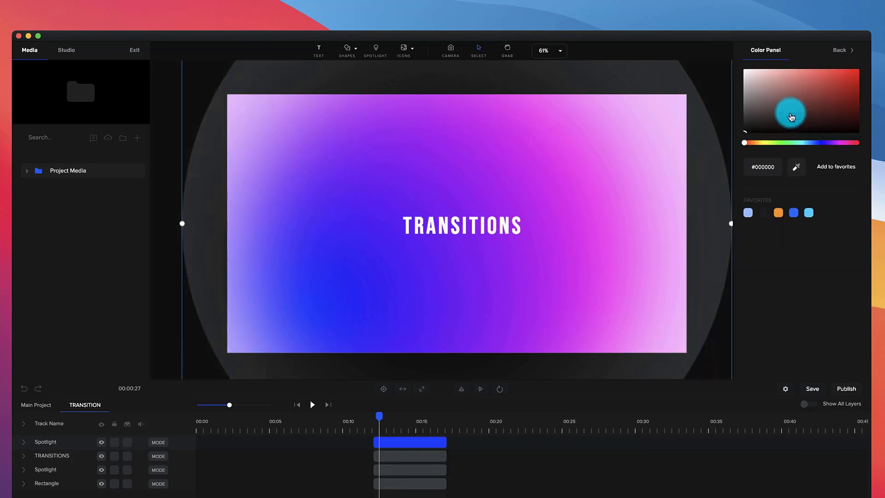
left_click(790, 113)
left_click(844, 48)
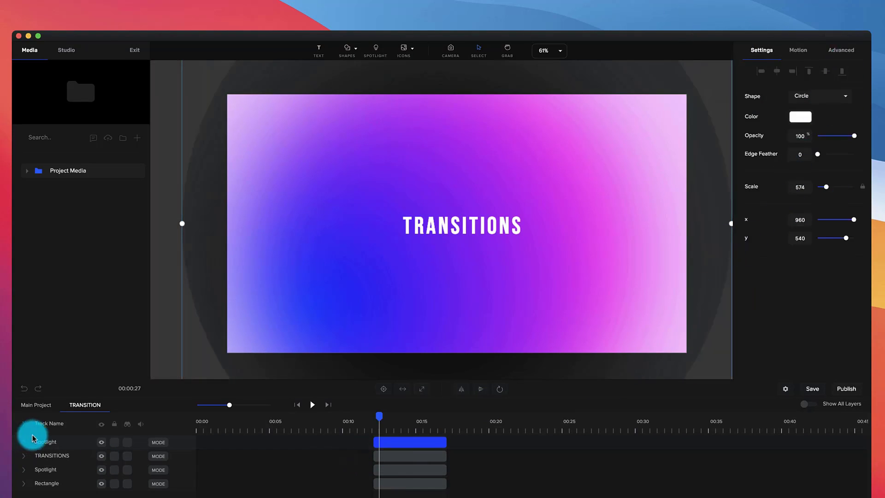
- Add an animation with the Scale property enabled to the white spotlight and place it at the clip's start
left_click(23, 447)
left_click(183, 456)
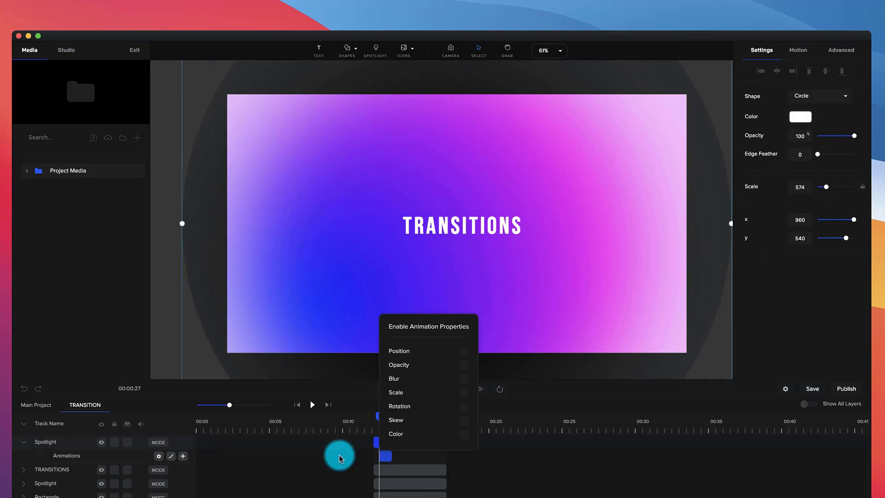
left_click(465, 393)
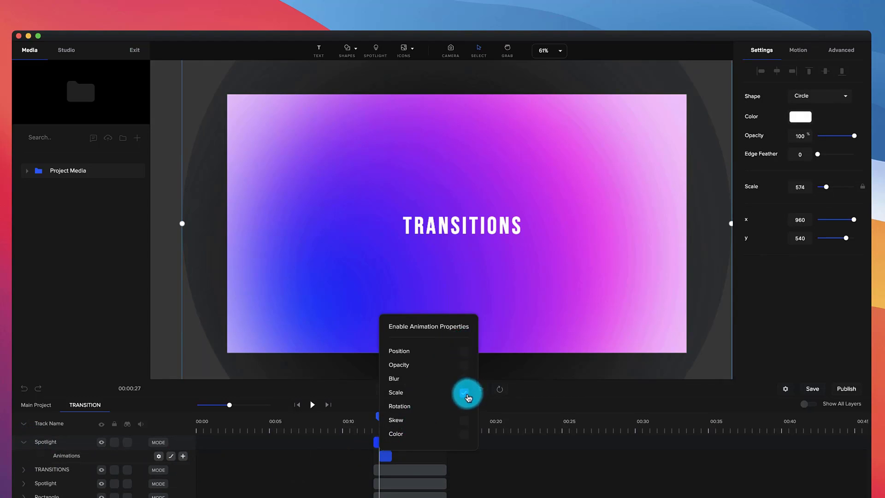
left_click(388, 468)
left_click(386, 461)
- Set the spotlight's scale to 0 for the end of the animation at about 13 seconds
mouse_move(379, 416)
left_mouse_down()
mouse_move(372, 415)
mouse_move(387, 415)
left_mouse_up()
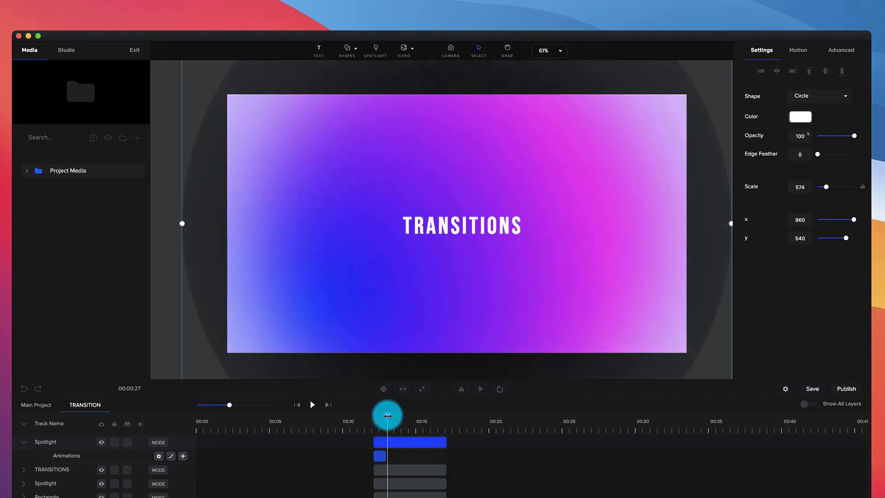
left_click_drag(828, 188, 817, 188)
left_click(411, 470)
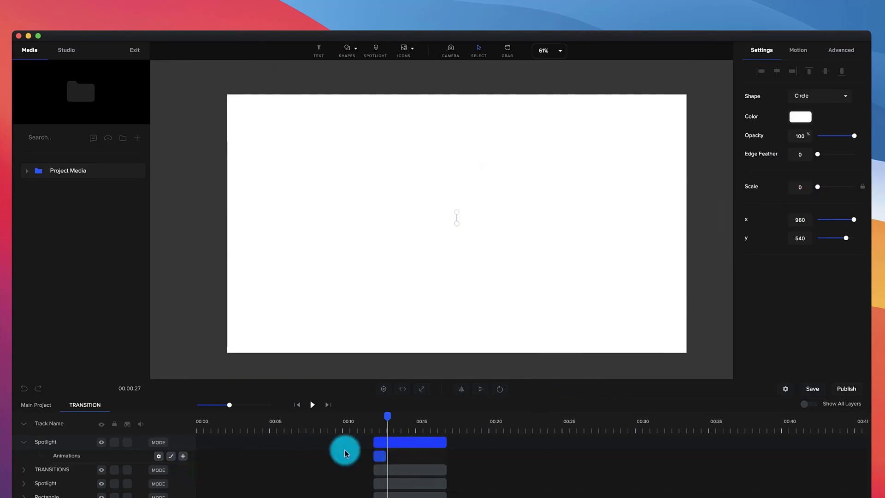
- Add a reversed copy of the spotlight's scale animation and place it after the original with a short gap
right_click(376, 455)
left_click(402, 431)
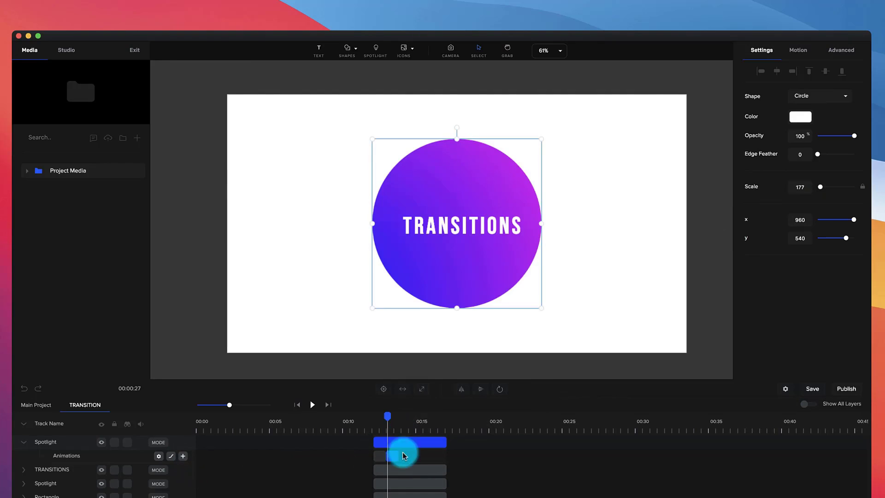
left_click_drag(394, 460, 396, 461)
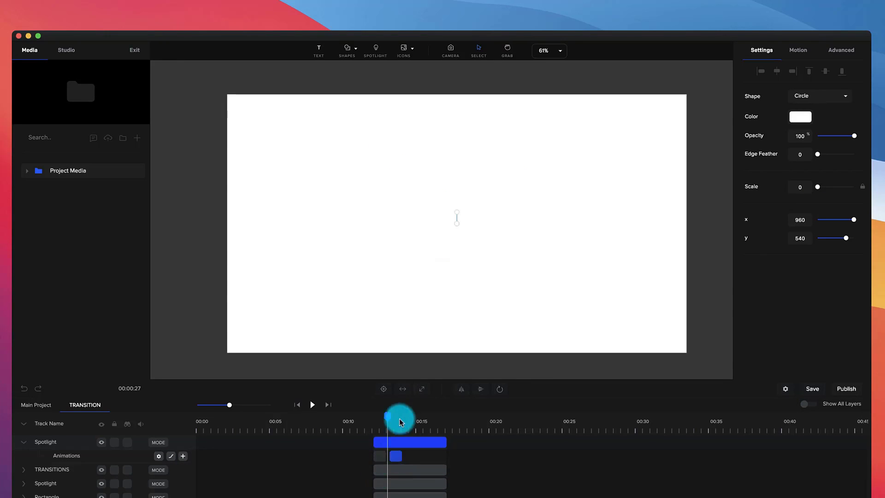
- Preview the white circle transition closing and reopening over the TRANSITIONS title from the group's start
left_click_drag(389, 419, 372, 420)
key("space")
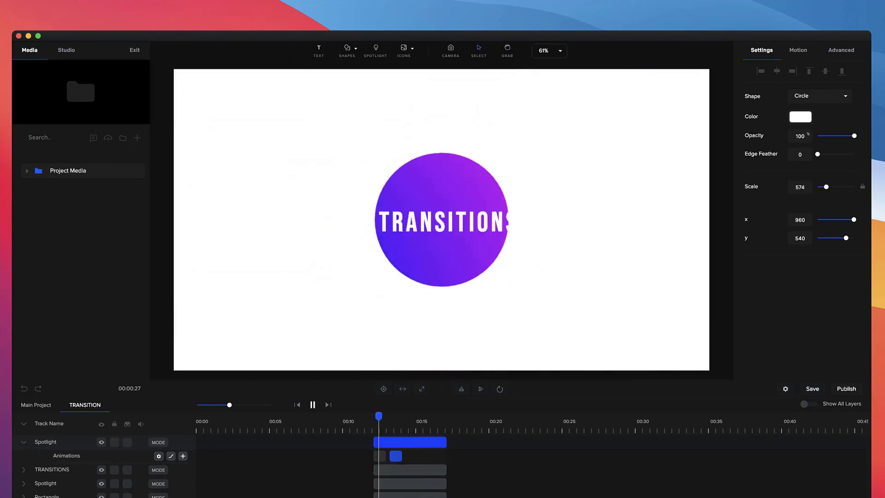
left_click(388, 429)
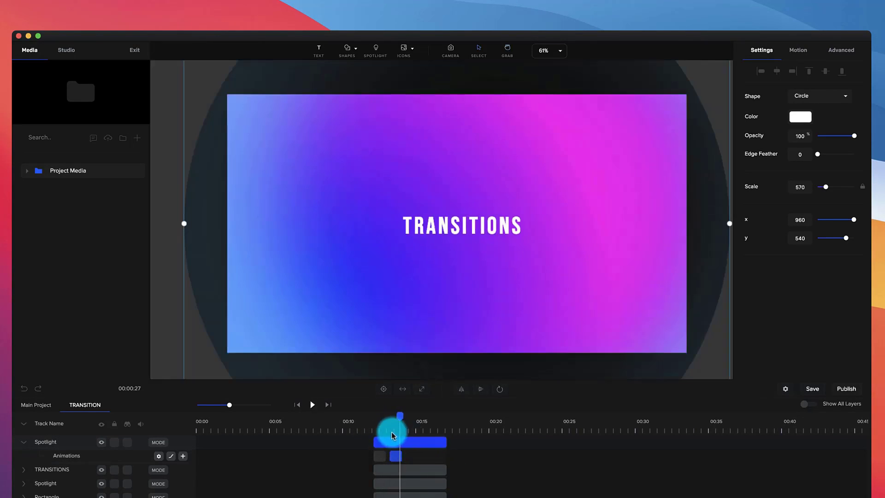
- Set the white spotlight's edge feather to 20 and replay the transition from its start
left_click_drag(388, 416, 392, 415)
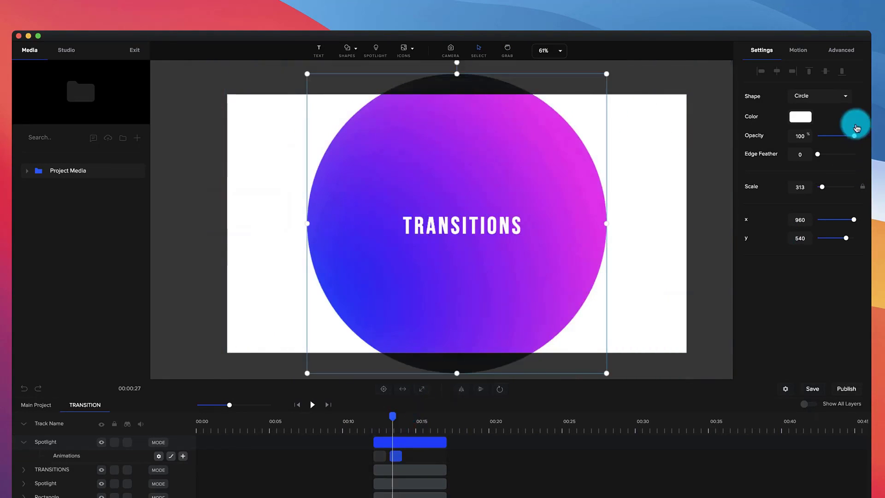
left_click_drag(817, 154, 823, 156)
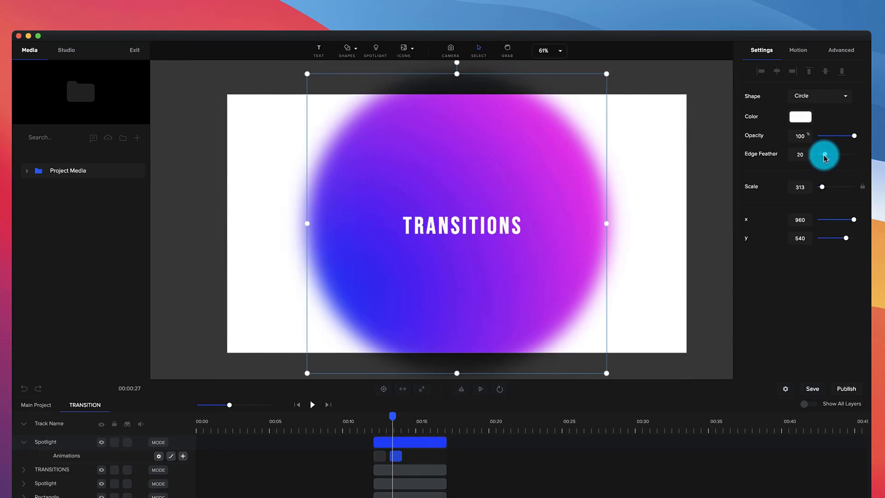
left_click(375, 420)
key("space")
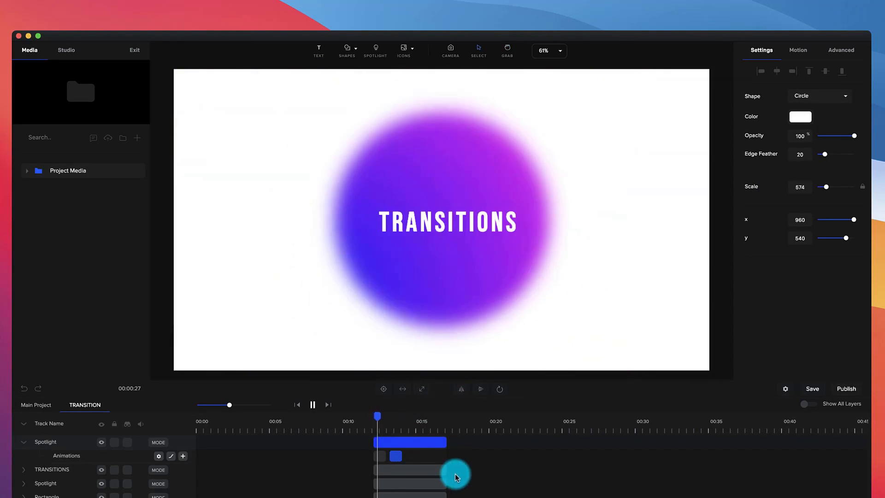
key("space")
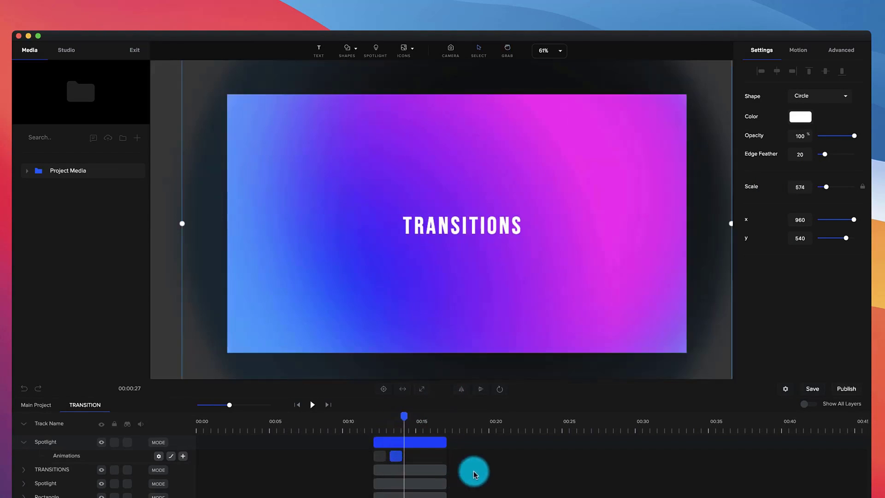
- Adjust the easing of the spotlight's scale animations, choosing Both for the second one, and replay the transition
left_click(172, 455)
left_click(276, 291)
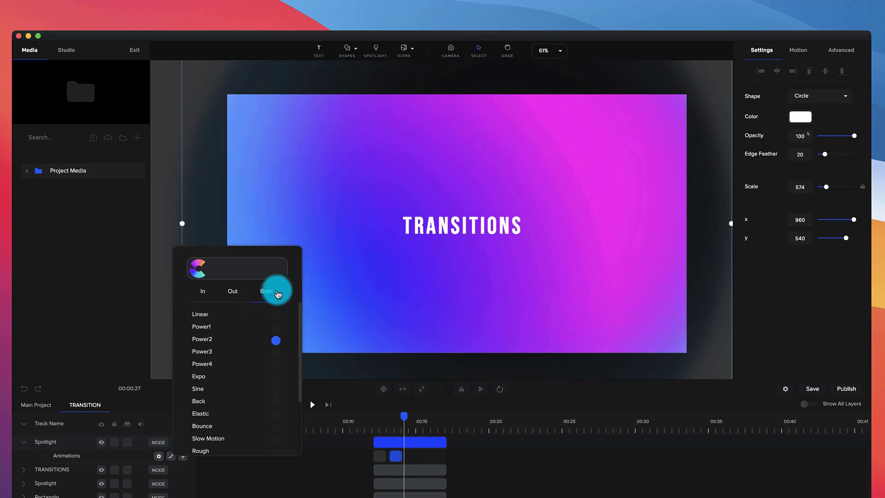
left_click(381, 457)
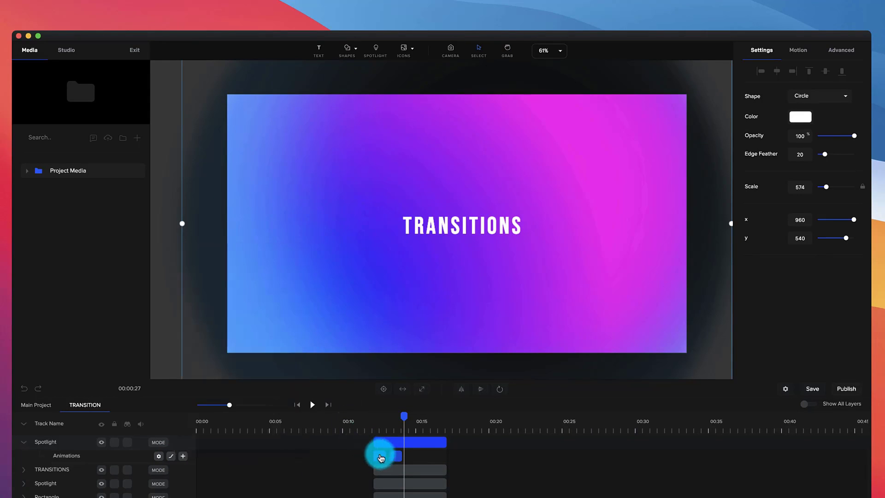
left_click(170, 456)
left_click(363, 415)
key("space")
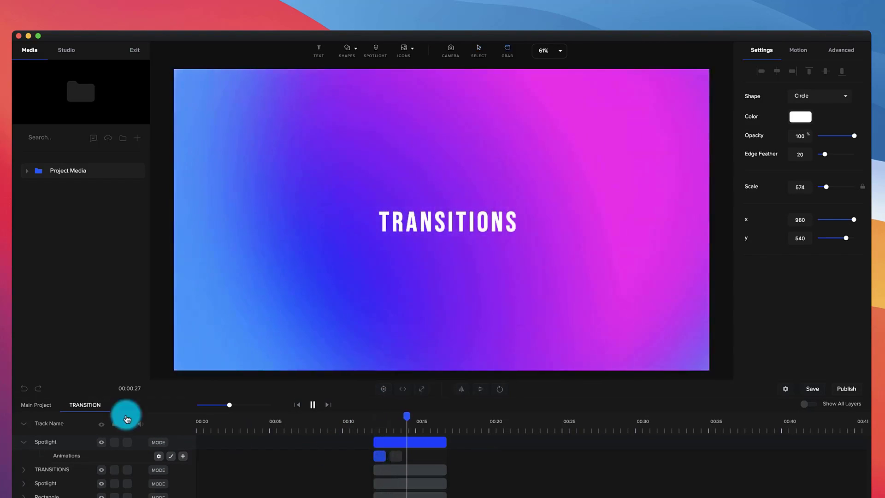
- Return to the main project and open the VIGNETTES group at about 18 seconds
left_click(26, 405)
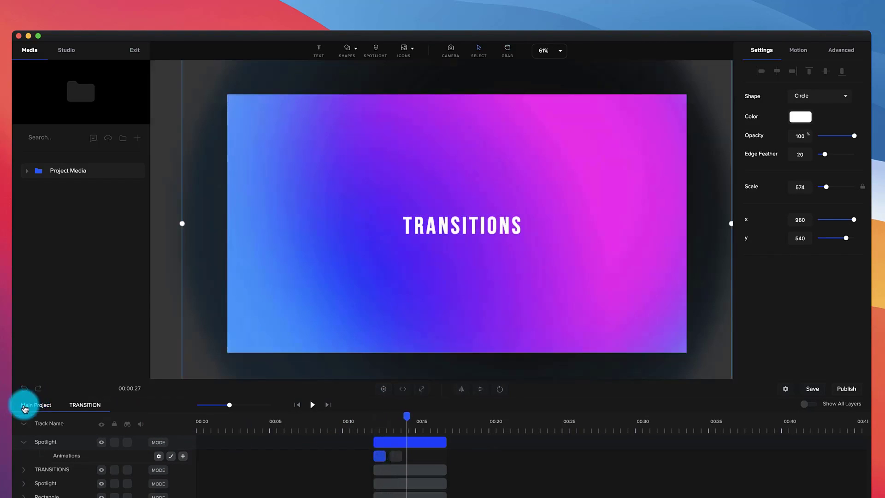
left_click(468, 419)
double_click(468, 456)
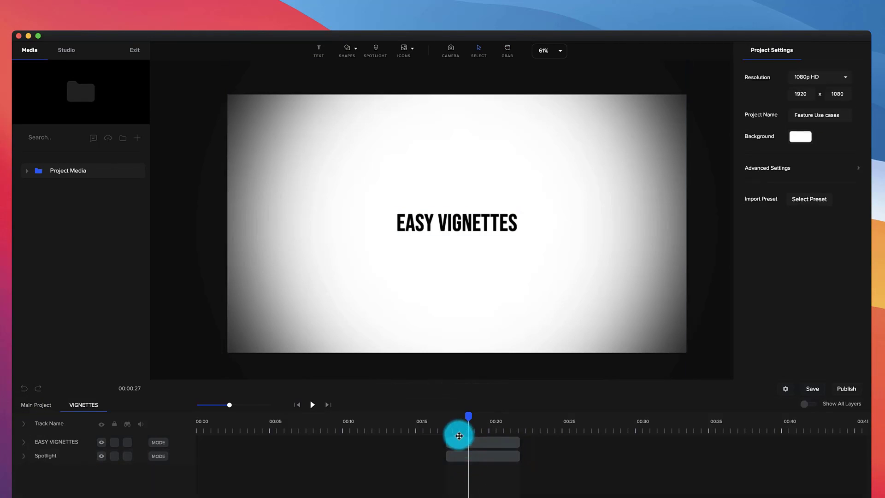
- Add a new circular spotlight above the EASY VIGNETTES text and fit it to the frame
left_click(459, 438)
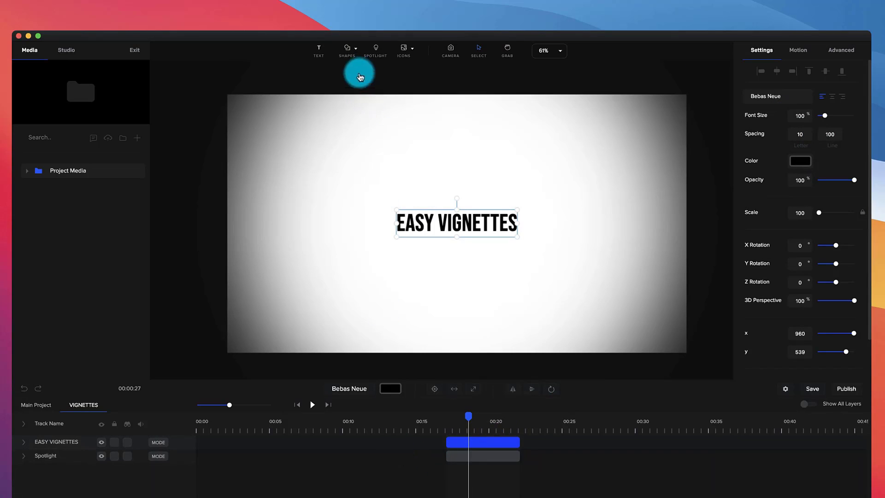
left_click(375, 50)
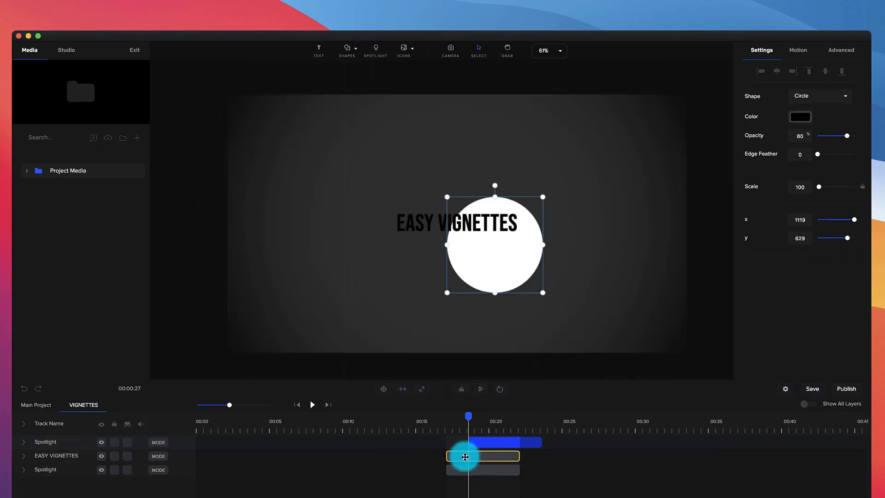
left_click(421, 389)
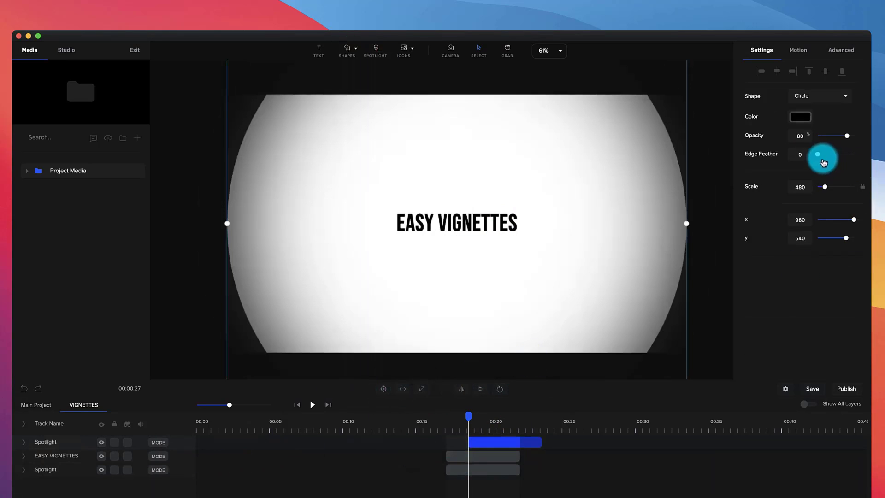
- Set the new spotlight's edge feather to 100 and opacity to 26%, and align its clip with the start of the EASY VIGNETTES clip
left_click_drag(817, 155, 863, 149)
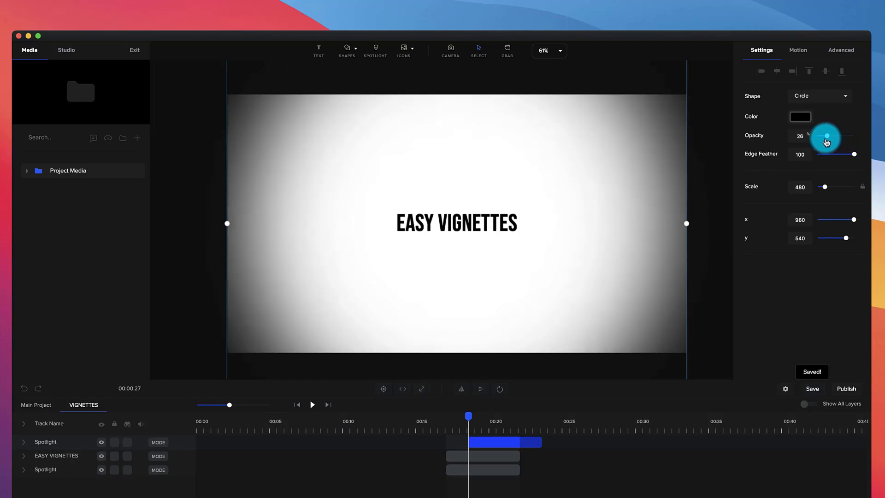
left_click(492, 440)
left_click_drag(492, 438, 469, 441)
- Add the pixabay 13704 underwater clip from Project Media to the canvas at the playhead
left_click(41, 180)
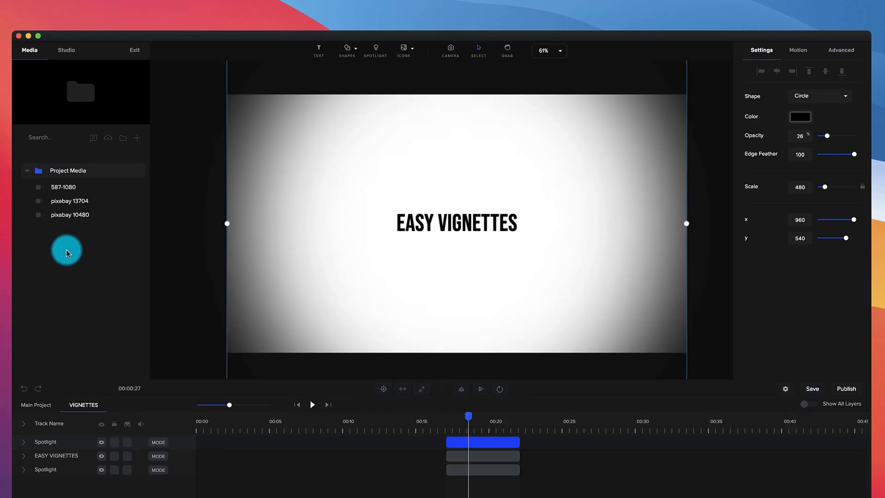
left_click(63, 215)
left_click(61, 206)
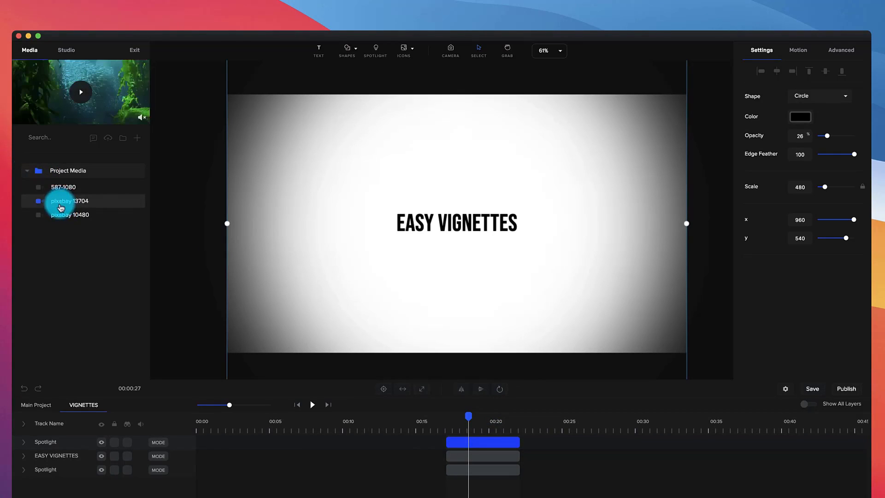
left_click_drag(61, 208, 443, 189)
left_click(453, 376)
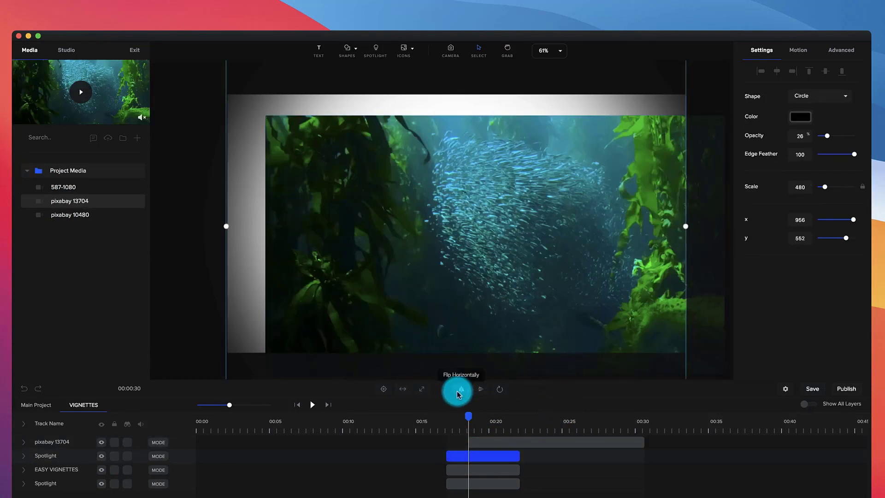
- Fit the underwater clip to the frame and place it beneath the upper Spotlight track, starting together with the other clips
left_click(501, 442)
left_click(434, 389)
left_click_drag(498, 467, 482, 446)
left_click_drag(95, 448, 166, 449)
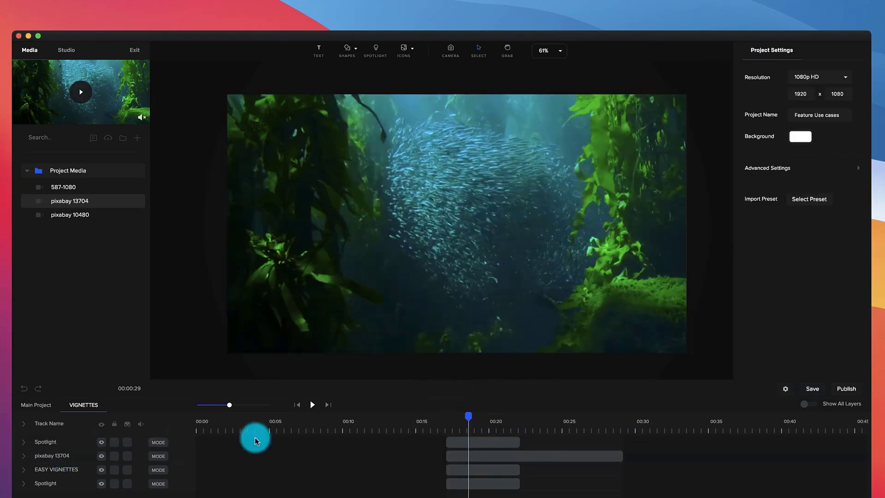
- Set the upper spotlight's opacity to 100% and play the vignette over the underwater footage
left_click(477, 441)
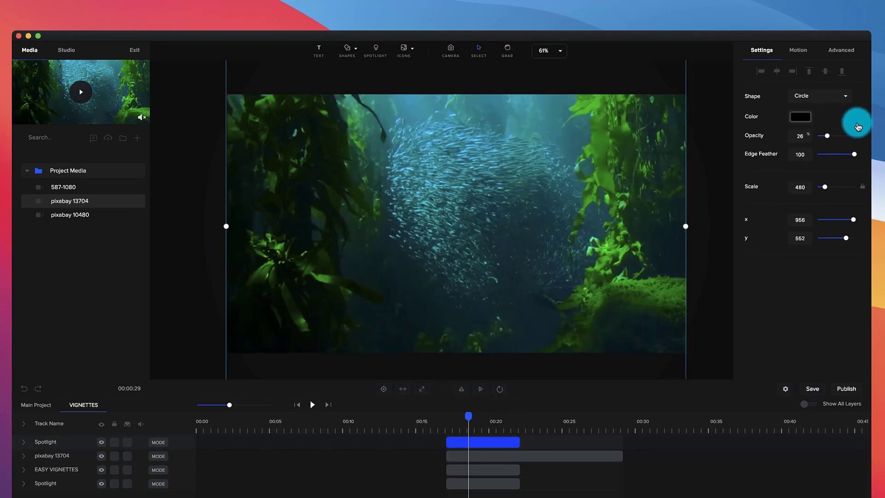
left_click_drag(832, 137, 863, 134)
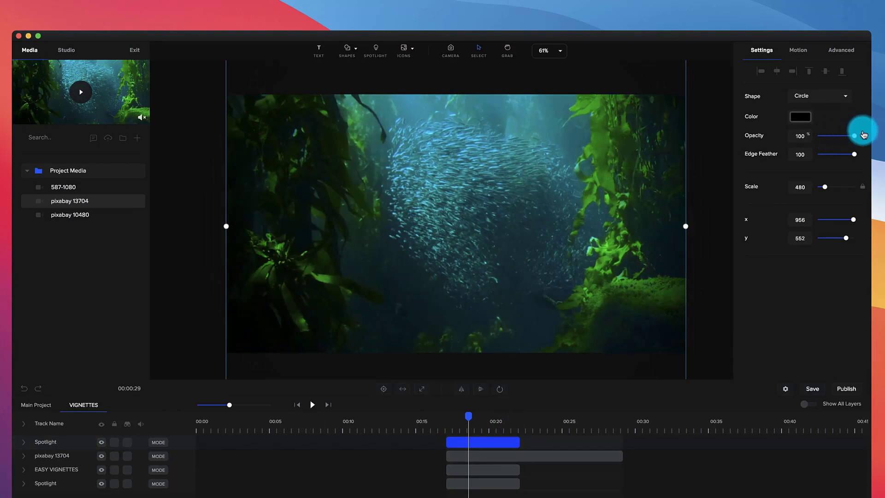
left_click(448, 417)
key("space")
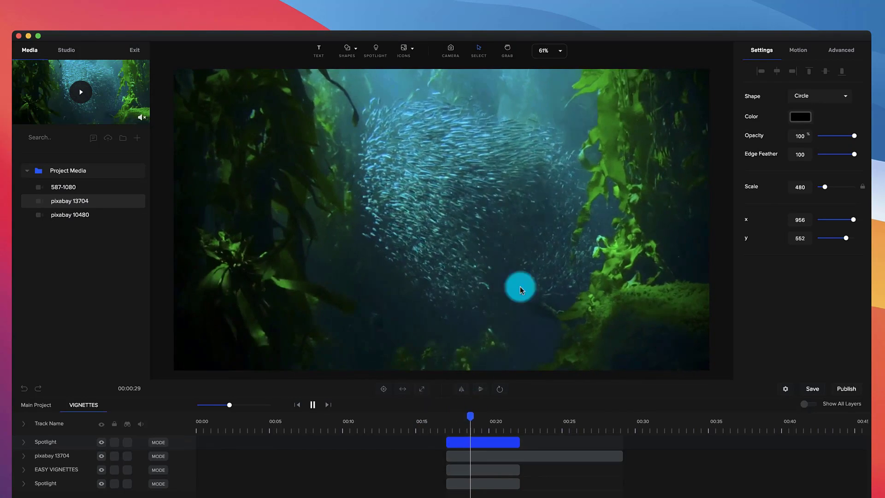
key("space")
- Toggle the upper Spotlight track's visibility to compare the footage with and without the vignette, and play it with the vignette on
left_click(100, 444)
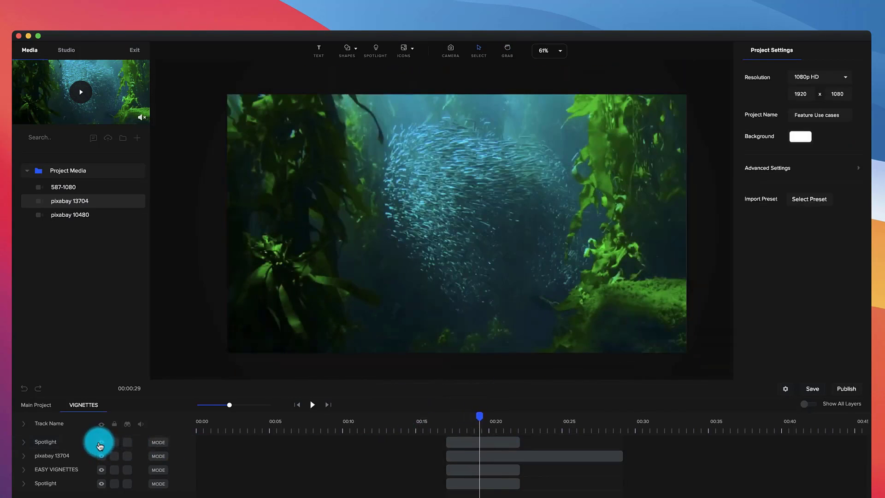
left_click(99, 443)
left_click(99, 443)
left_click(99, 443)
key("space")
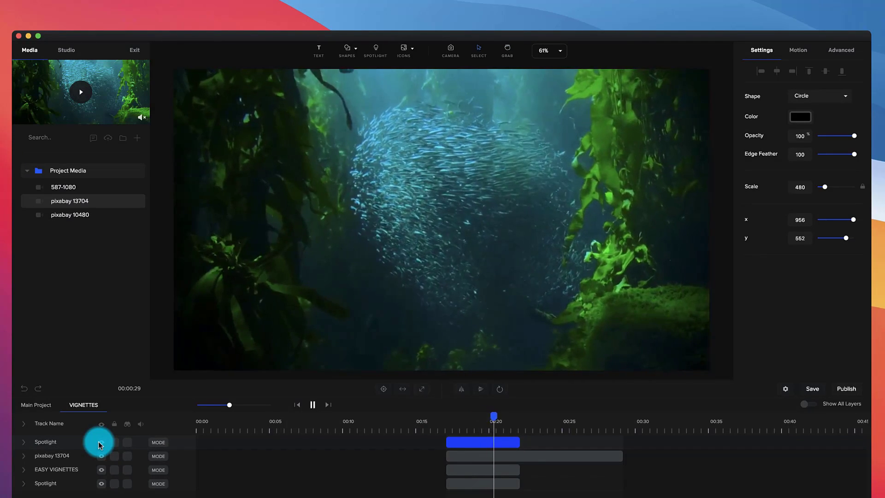
key("space")
- Return to the main project, open the BGS group and play its animated gradient background from the start
left_click(43, 413)
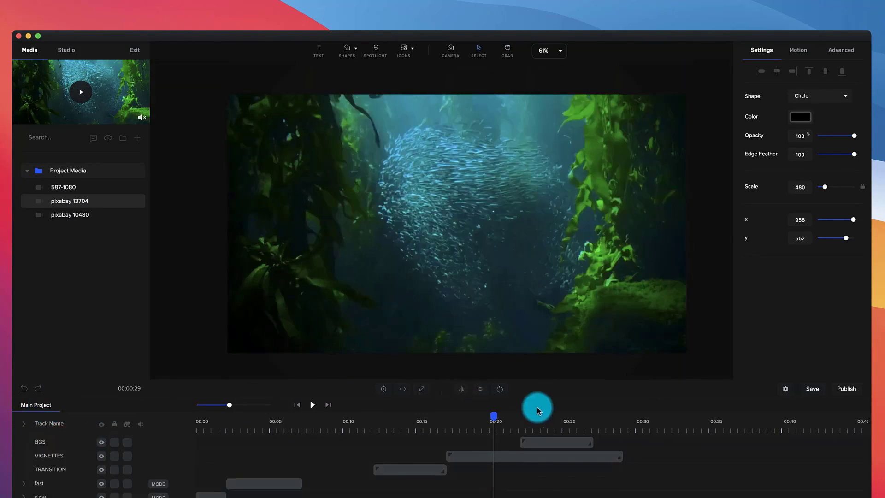
left_click(546, 429)
double_click(550, 444)
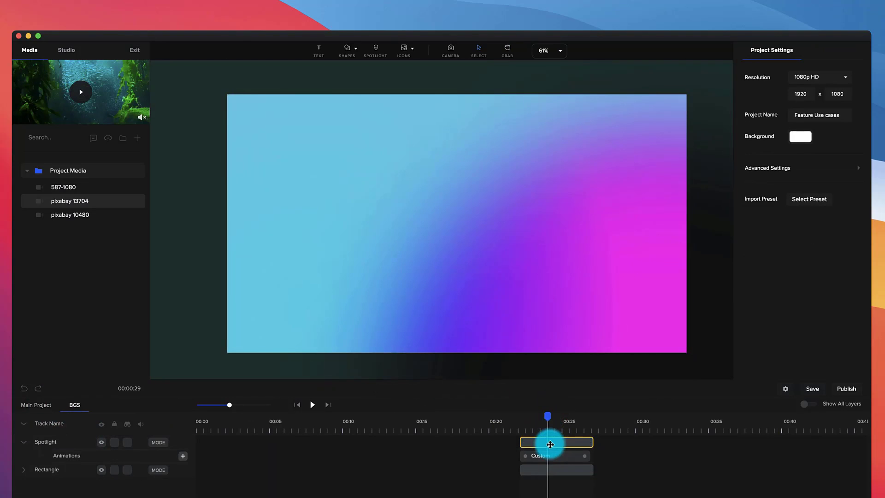
left_click(522, 423)
left_click(544, 456)
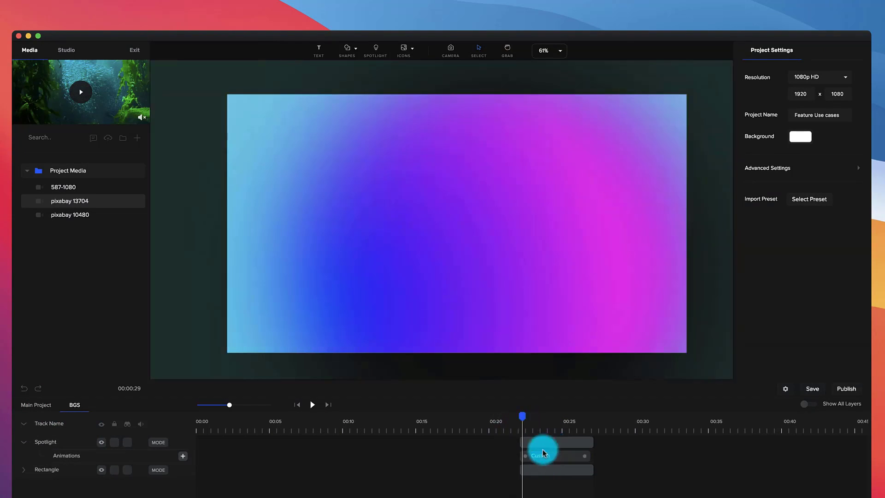
key("space")
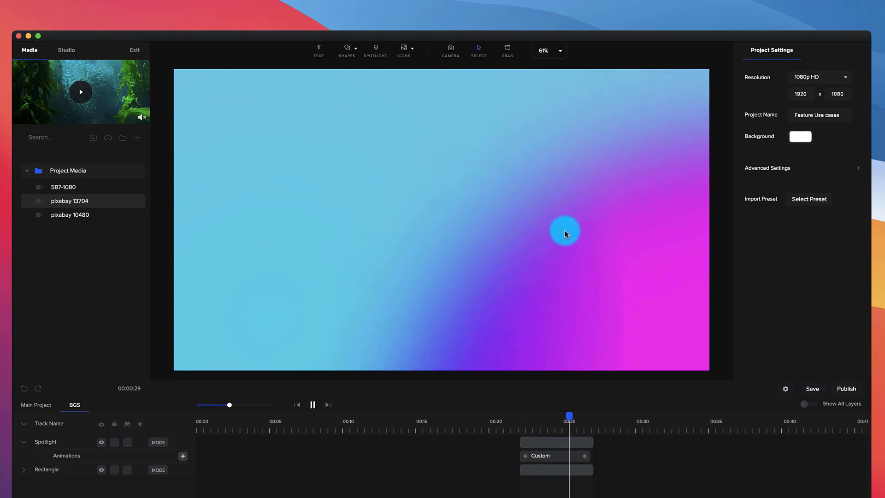
key("space")
- Delete the Spotlight and Rectangle tracks from the BGS group
left_click(550, 439)
key("Delete")
left_click(548, 437)
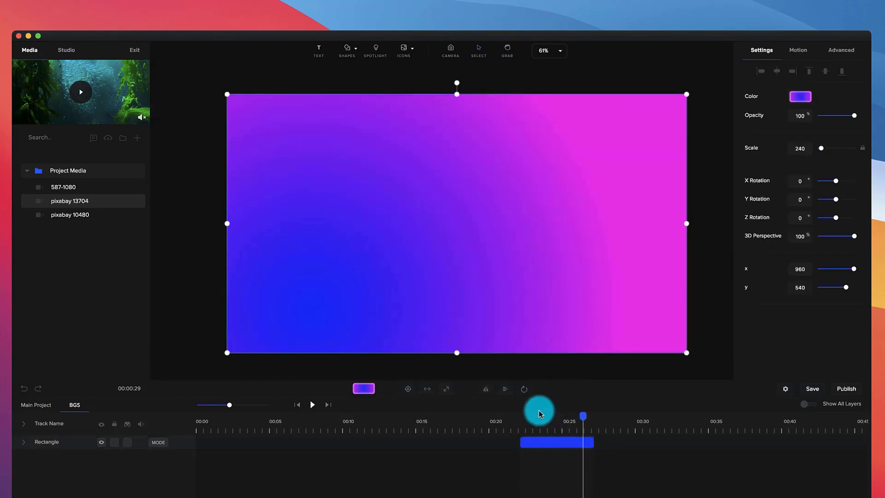
key("Delete")
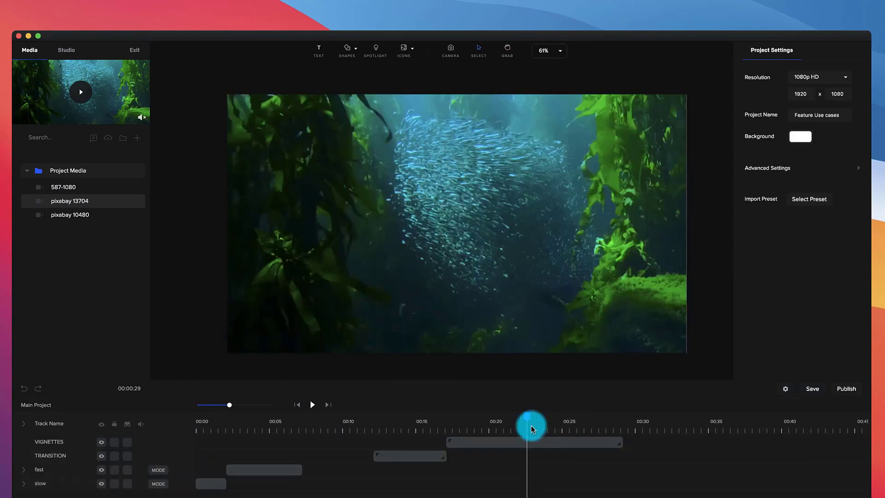
- Add a rectangle at about 22 seconds in the main project and fit it to the frame
left_click(347, 49)
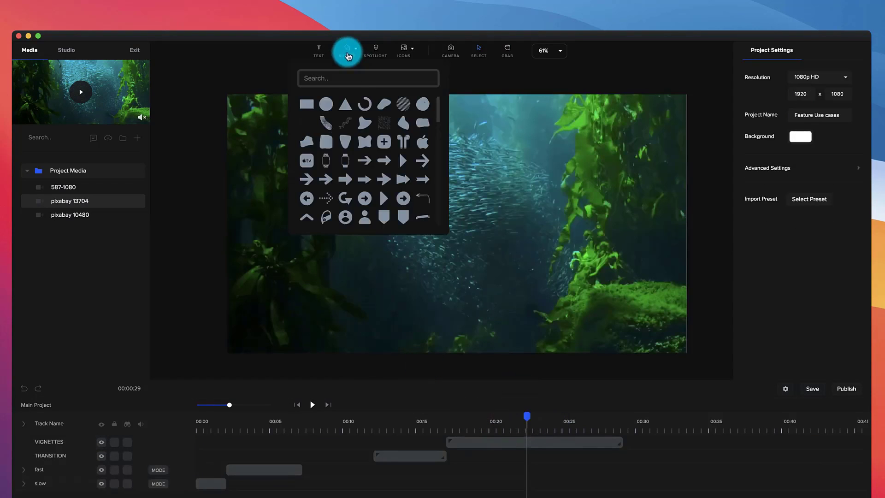
left_click(306, 103)
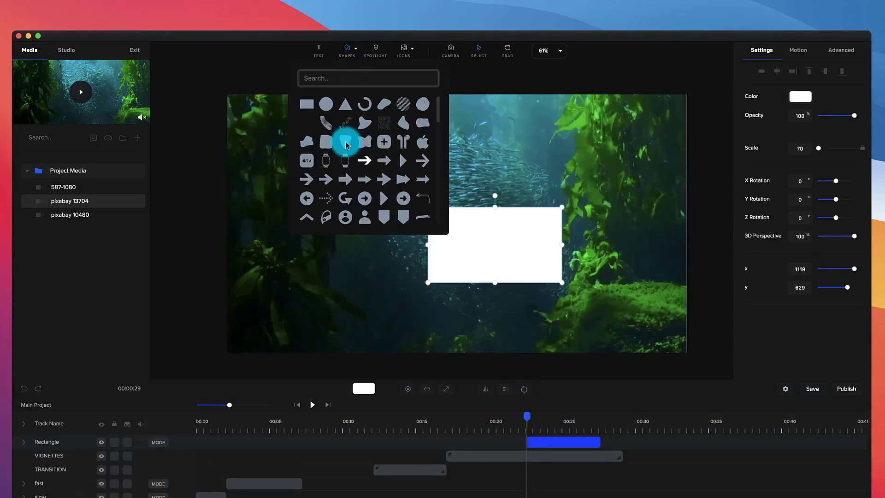
left_click(446, 388)
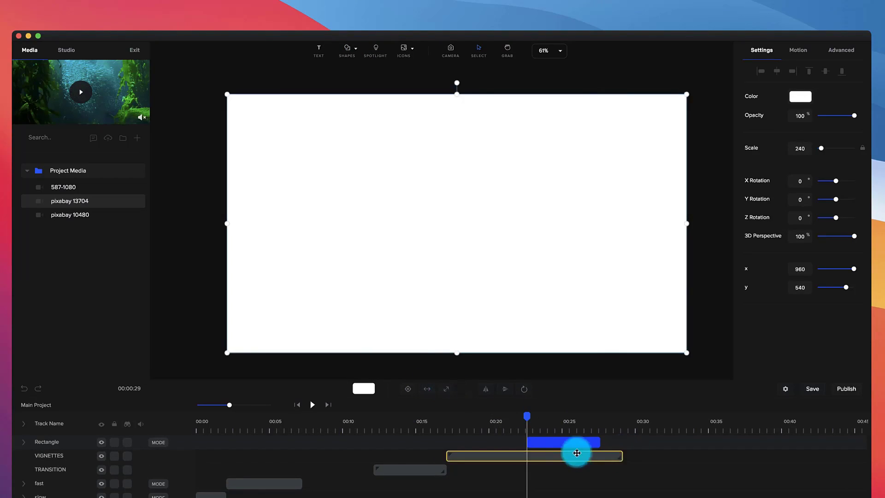
- Give the rectangle a radial gradient fill with a blue centre and purple #B100FF outer colour
left_click(801, 96)
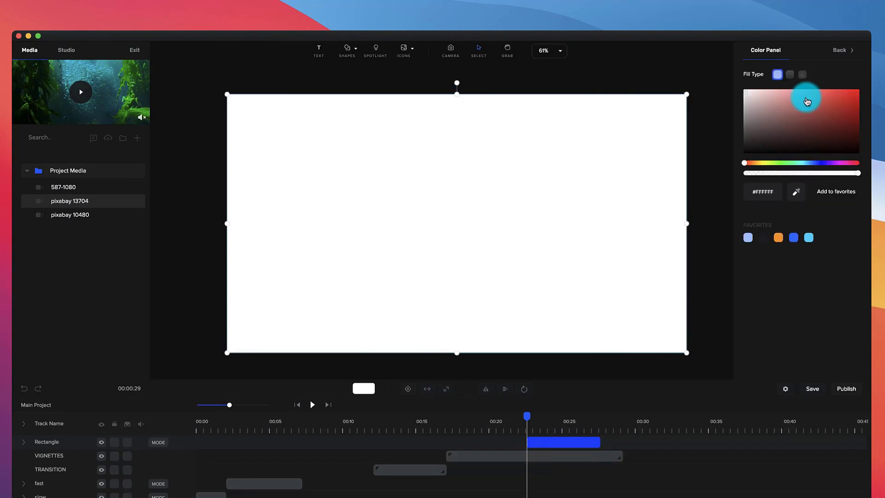
left_click(803, 75)
left_click(817, 163)
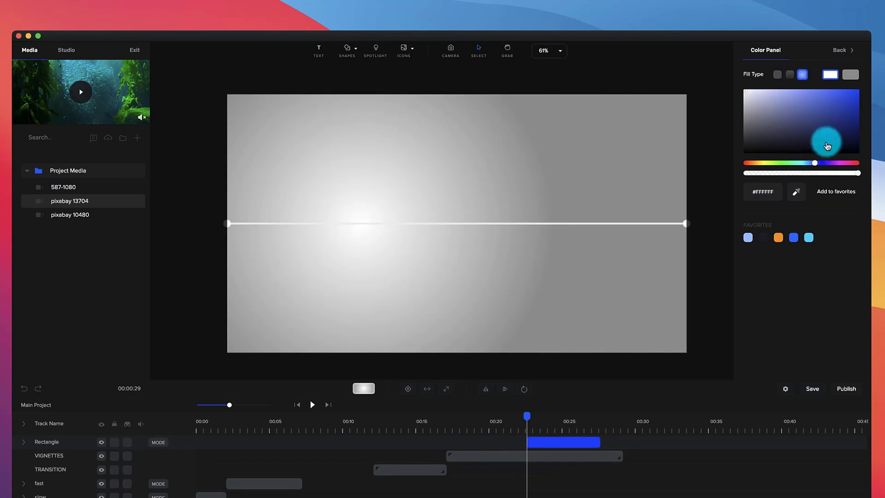
left_click_drag(825, 138, 880, 79)
left_click(833, 163)
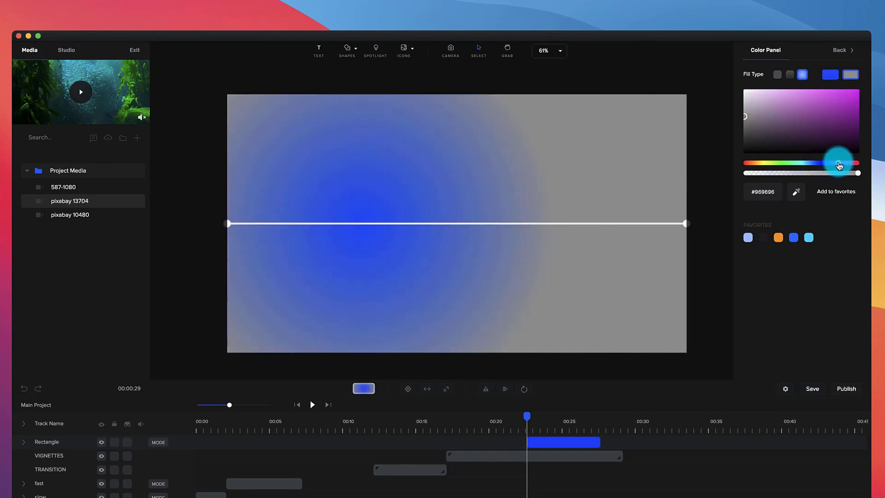
left_click(842, 113)
left_click_drag(840, 115, 858, 90)
- Extend the gradient's outer end beyond the frame's lower right and set the outer colour to magenta #FF00DE
left_click(686, 223)
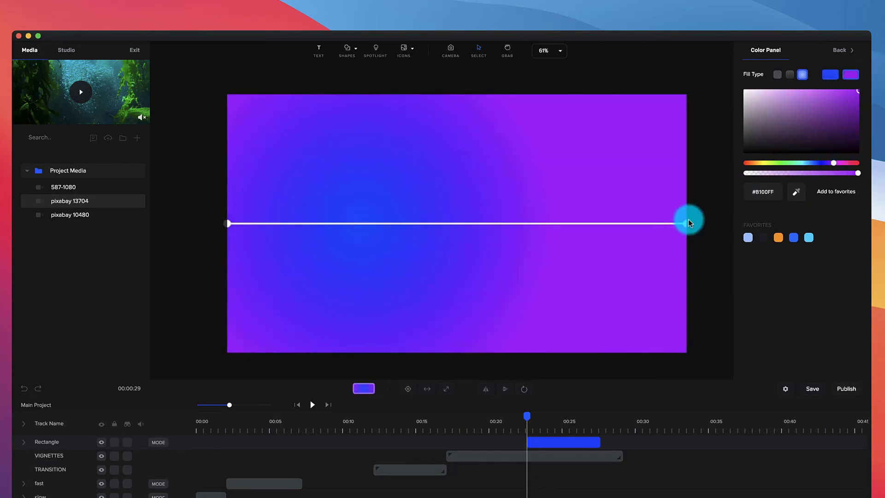
left_click_drag(686, 225, 789, 361)
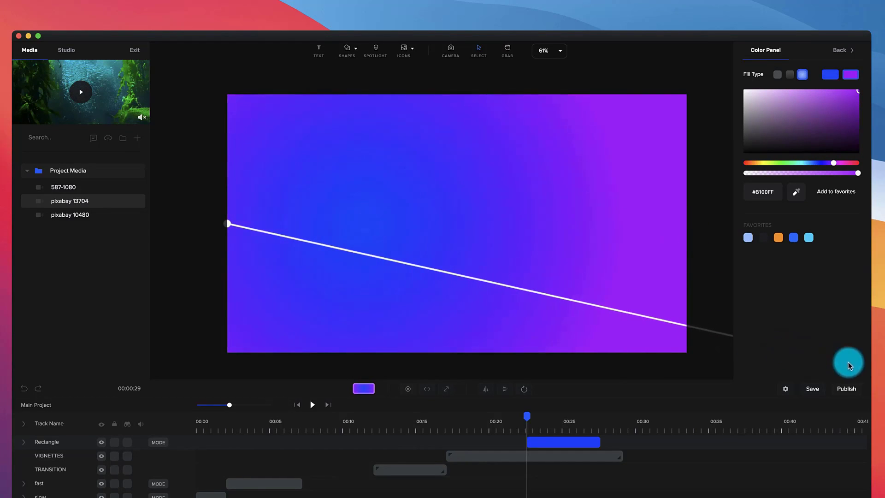
left_click(834, 118)
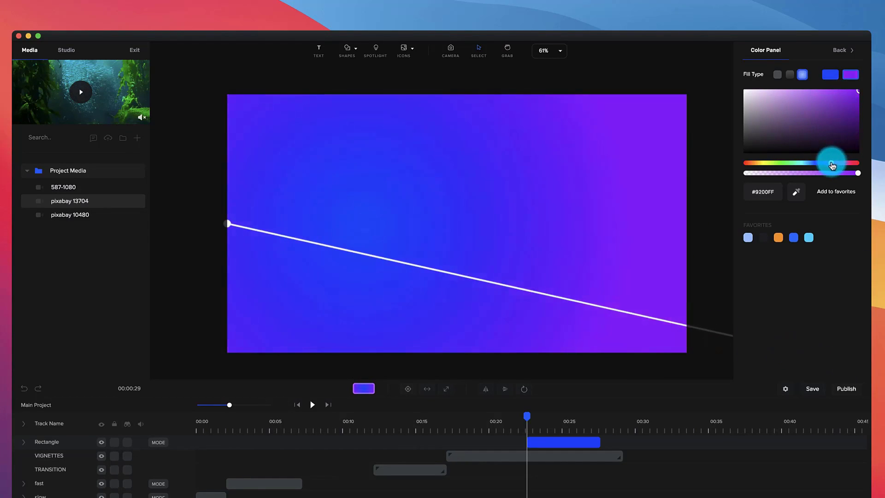
left_click_drag(831, 165, 843, 165)
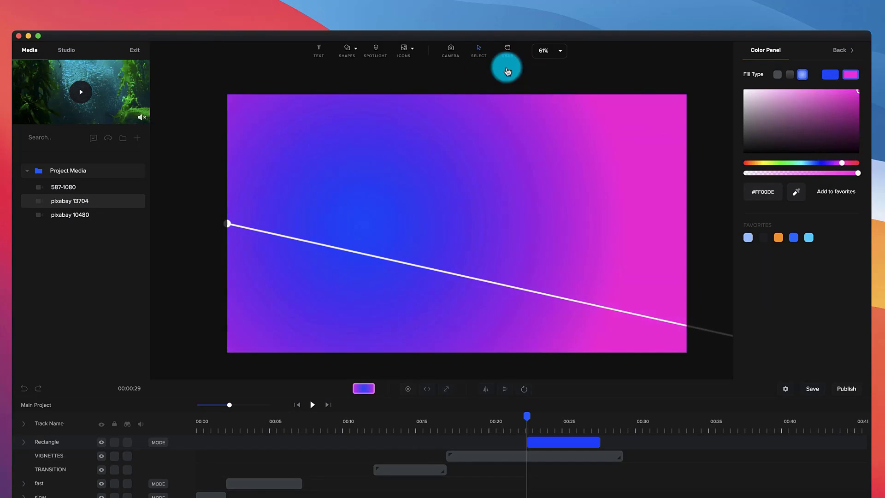
- Add a circular spotlight over the gradient rectangle, colour it white and set its edge feather to 78
left_click(371, 57)
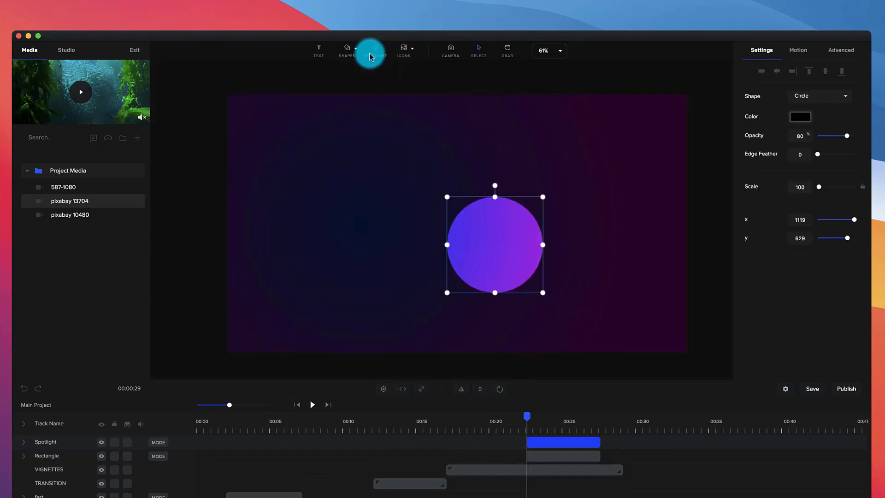
left_click(789, 119)
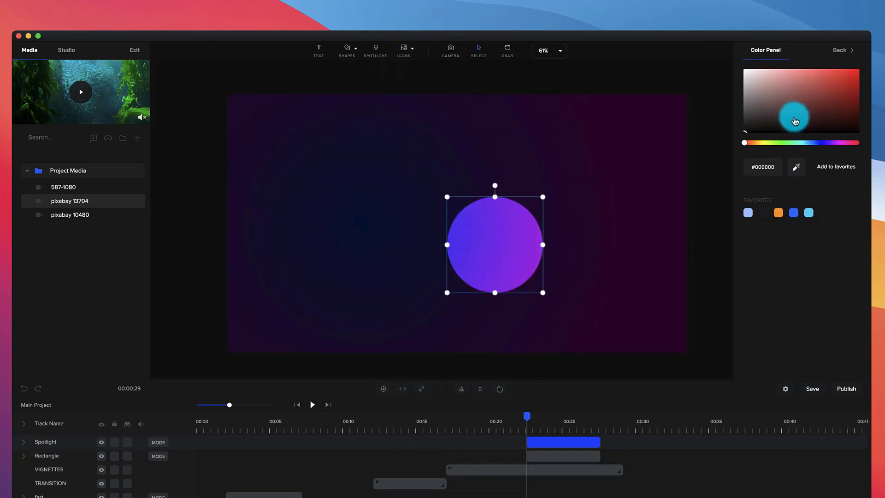
left_click_drag(792, 115, 661, 14)
left_click(848, 50)
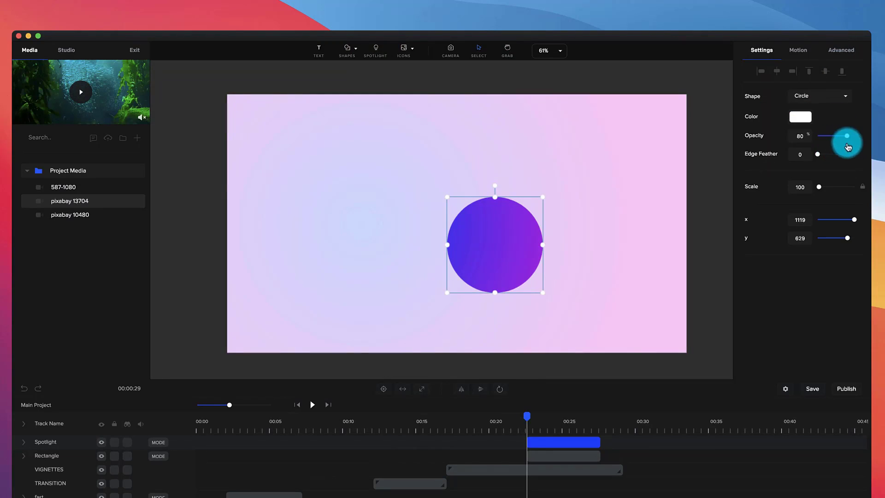
left_click_drag(820, 155, 843, 155)
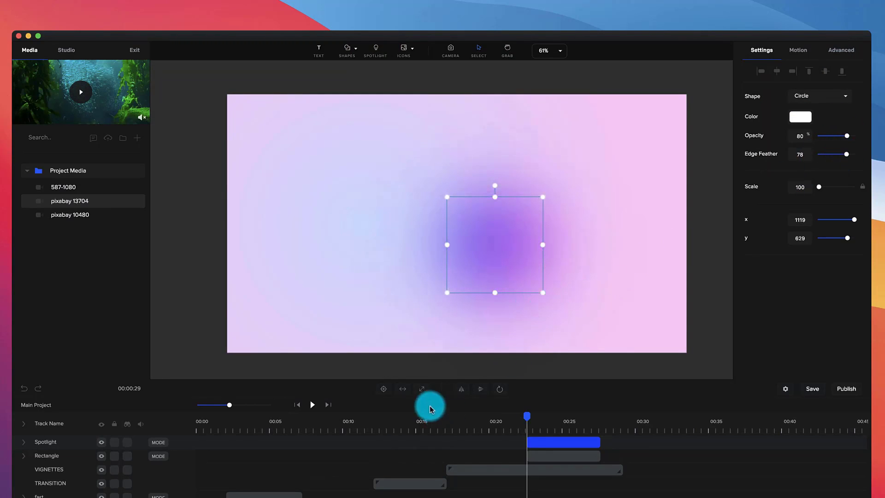
- Enlarge the white spotlight to a scale of about 503 and place it around x 1459, y 450
left_click(421, 389)
mouse_move(385, 285)
left_mouse_down()
mouse_move(517, 253)
mouse_move(385, 355)
mouse_move(375, 279)
left_mouse_up()
scroll(379, 298, "down", 5)
scroll(376, 278, "up", 5)
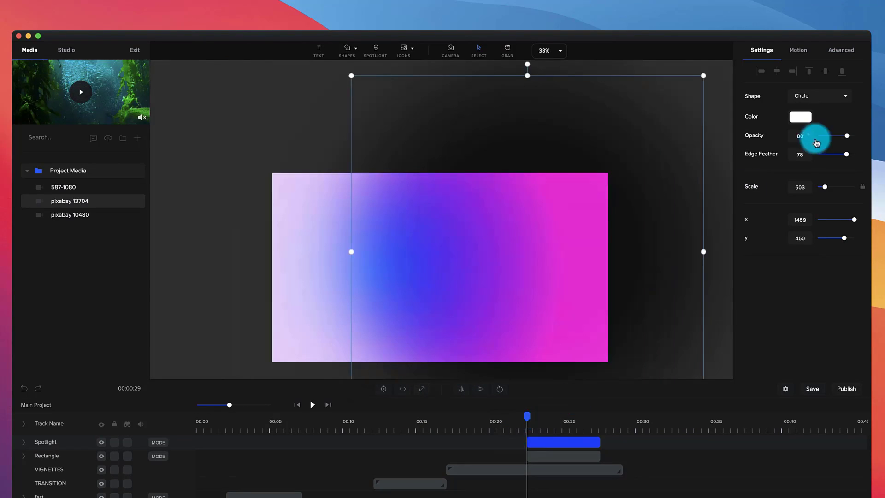
- Recolour the spotlight light green and move it to about x 502, y 713
left_click(797, 117)
mouse_move(802, 143)
left_mouse_down()
mouse_move(810, 142)
mouse_move(795, 143)
left_mouse_up()
left_click(820, 104)
left_click_drag(460, 288, 295, 333)
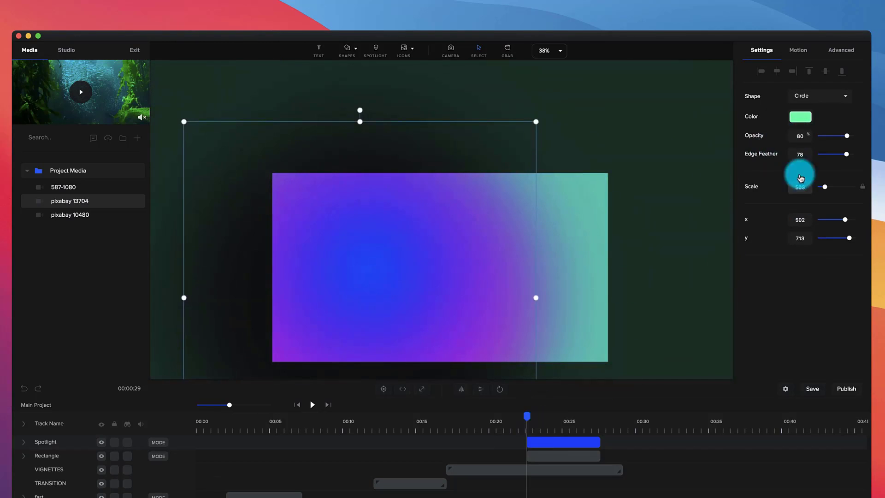
- Change the spotlight's colour to turquoise #08FFEA
left_click(797, 117)
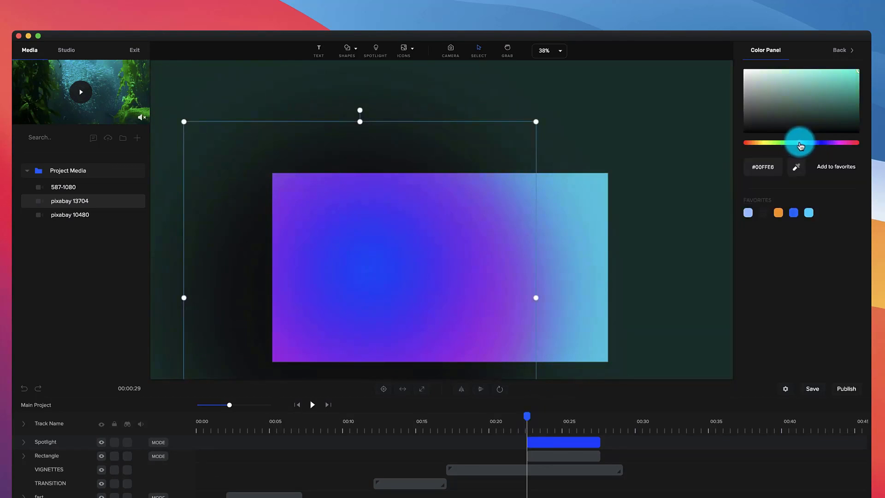
left_click_drag(833, 77, 855, 71)
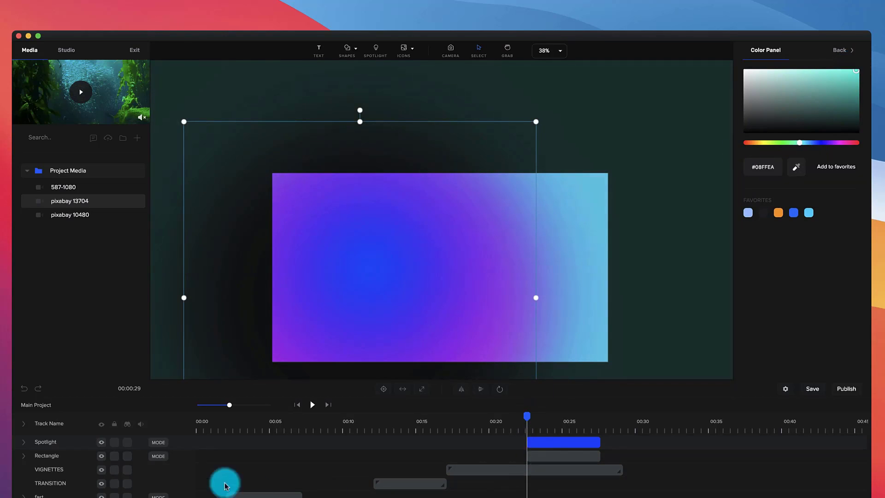
scroll(461, 298, "up", 3)
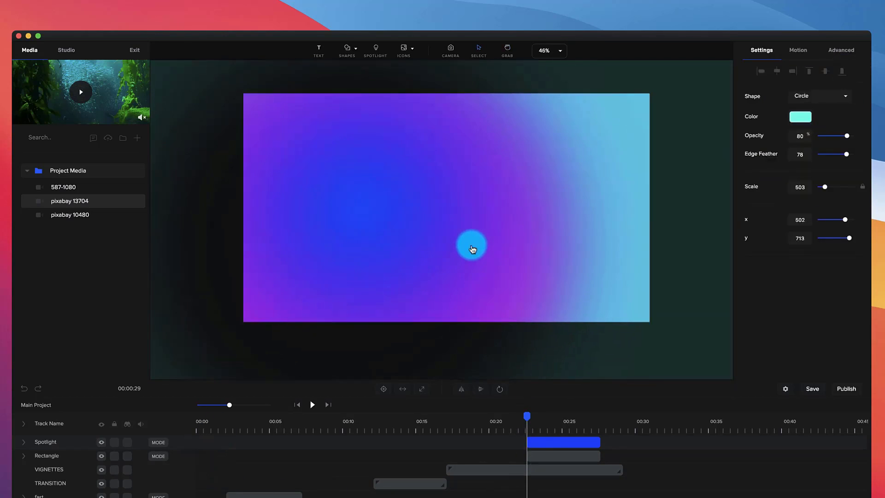
- Add an animation to the spotlight track with position, scale and color enabled as animated properties
left_click(23, 444)
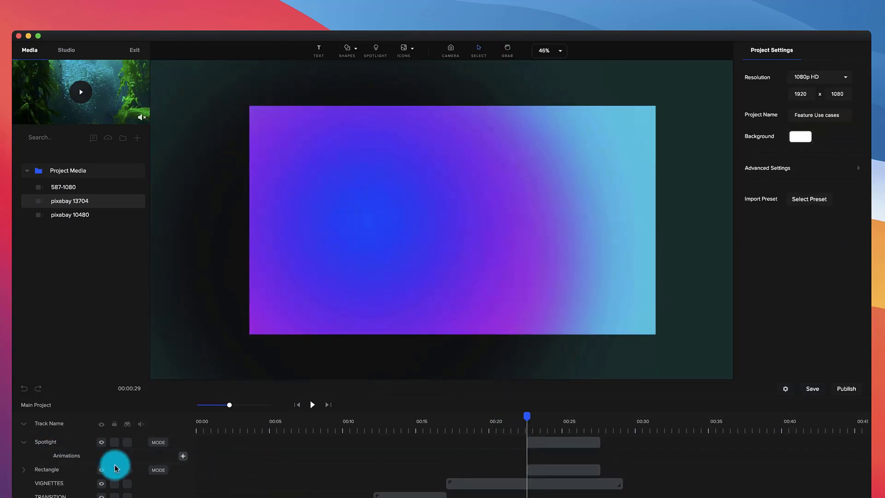
left_click(183, 456)
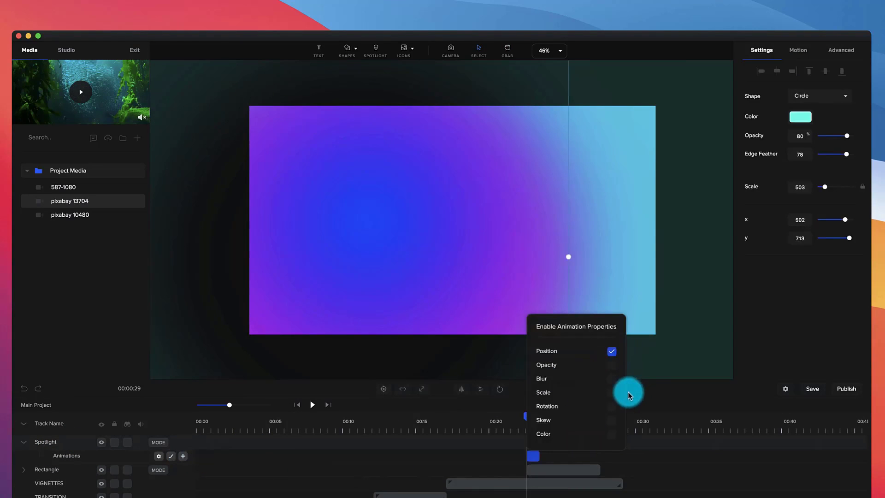
left_click(686, 488)
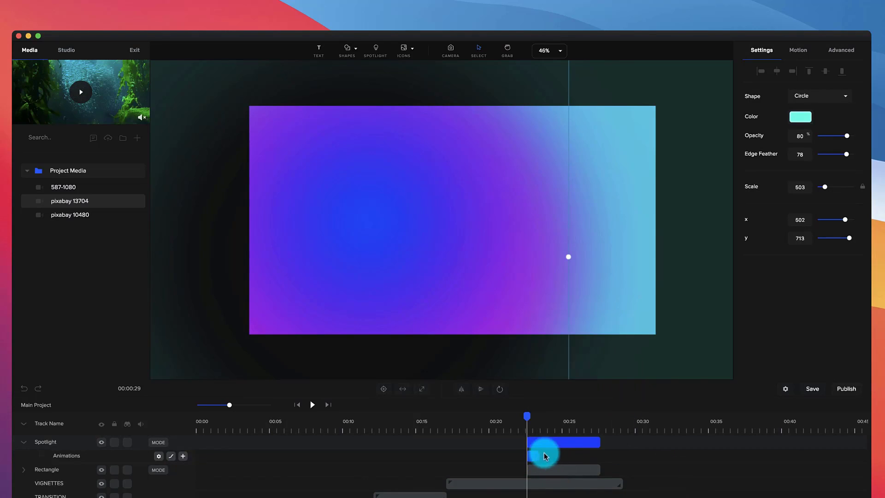
left_click(550, 463)
left_click(159, 456)
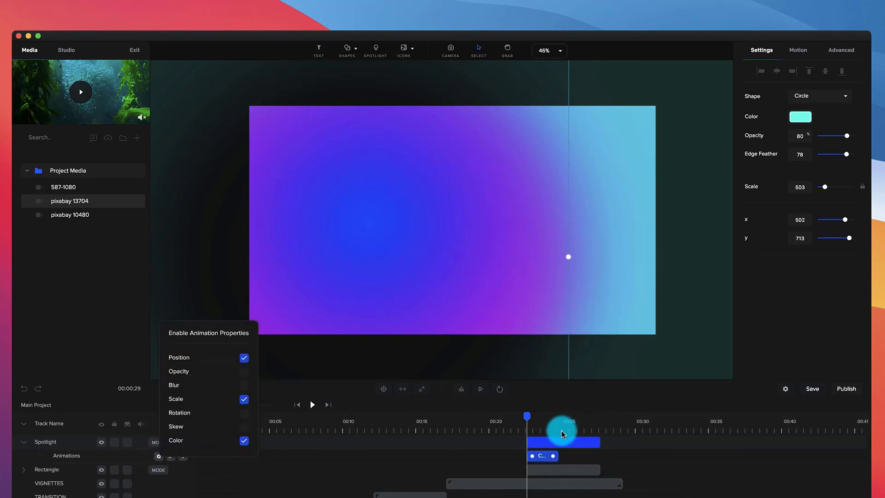
- At about 25 s, shrink the spotlight to a scale of about 409, move it to about x 1365, y 442, and recolour it red
left_click_drag(574, 432, 563, 430)
left_click_drag(361, 281, 533, 229)
left_click_drag(828, 194, 826, 193)
left_click(803, 116)
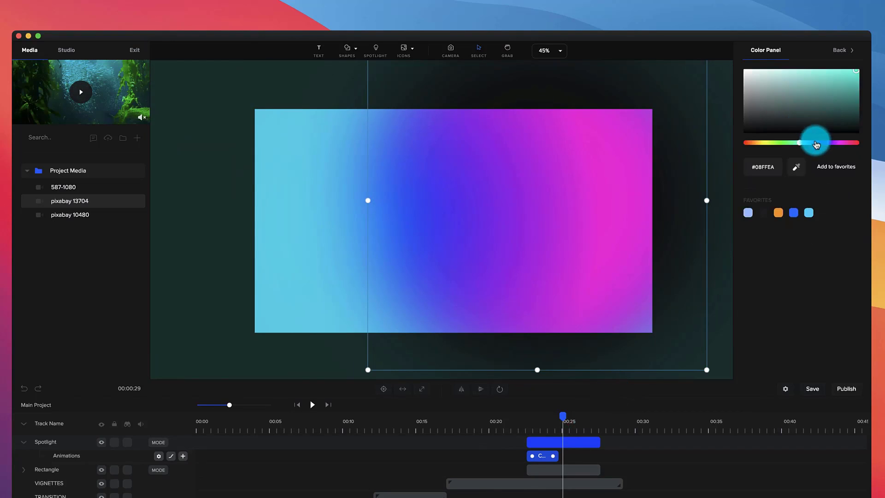
left_click_drag(831, 145, 855, 137)
- Play the spotlight animation from the start of its clip
left_click(537, 441)
left_click(526, 421)
key("space")
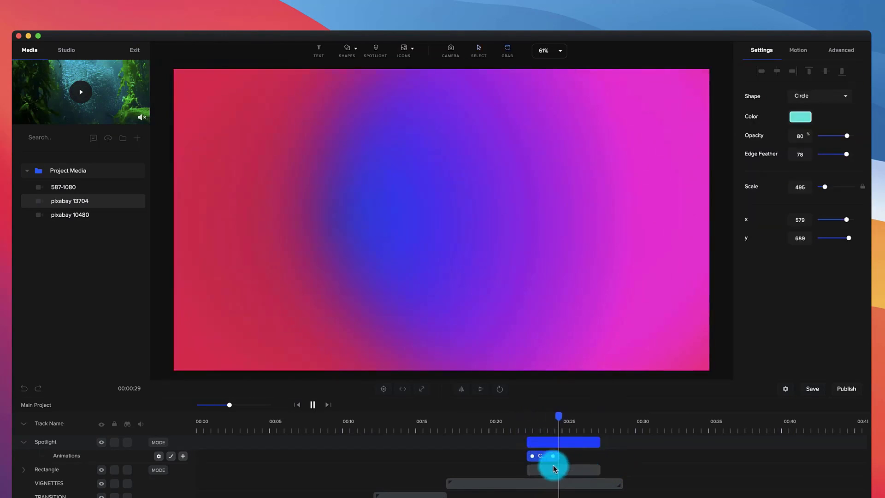
key("space")
- Duplicate the spotlight animation in reverse and recolour the spotlight orange #FF8B08 at the end of the copy
right_click(542, 455)
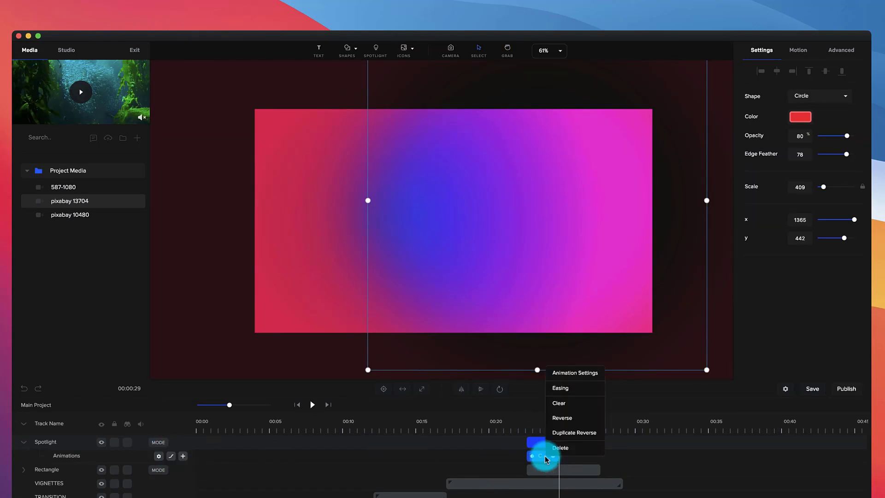
left_click(562, 437)
left_click(596, 421)
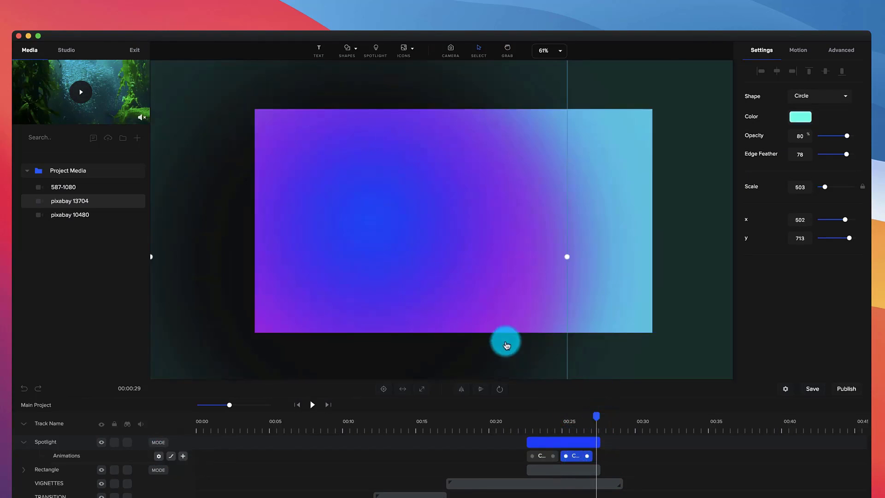
left_click(797, 127)
left_click_drag(809, 136, 756, 148)
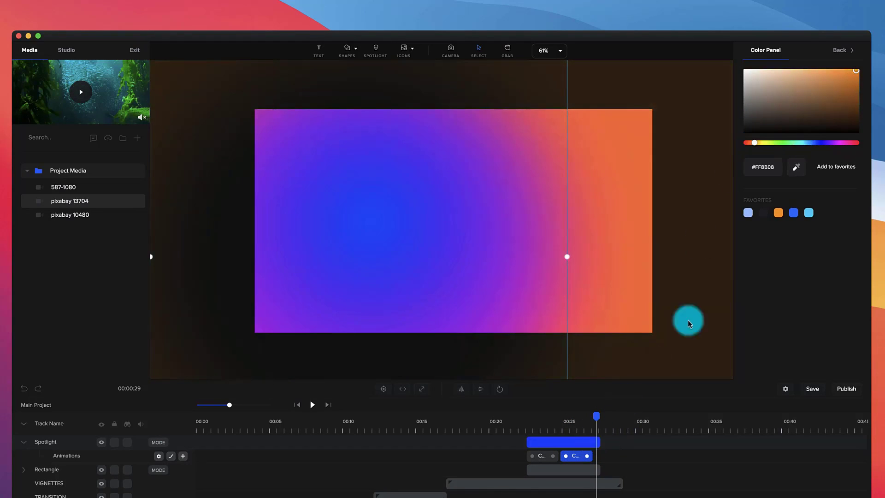
- Shrink the orange spotlight to a scale of about 361, move it to about x 720, y 105, and lower its opacity to 54%
scroll(576, 242, "down", 3)
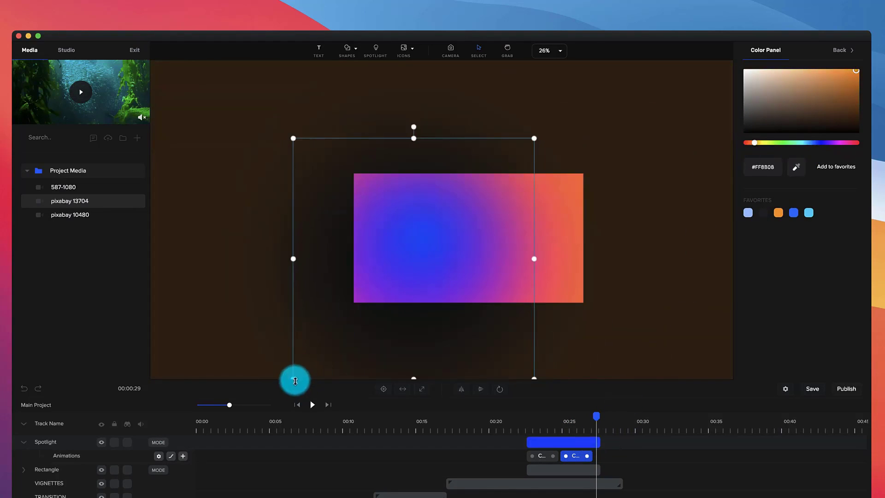
left_click_drag(293, 137, 367, 199)
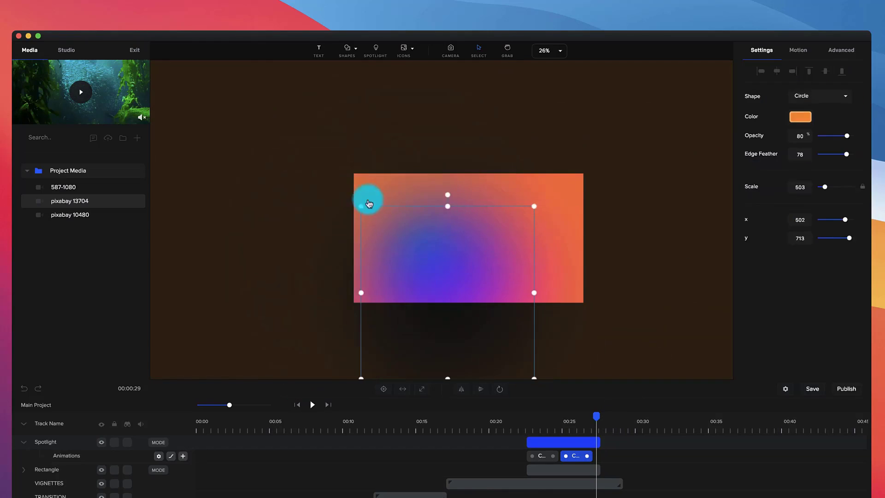
left_click_drag(476, 300, 514, 212)
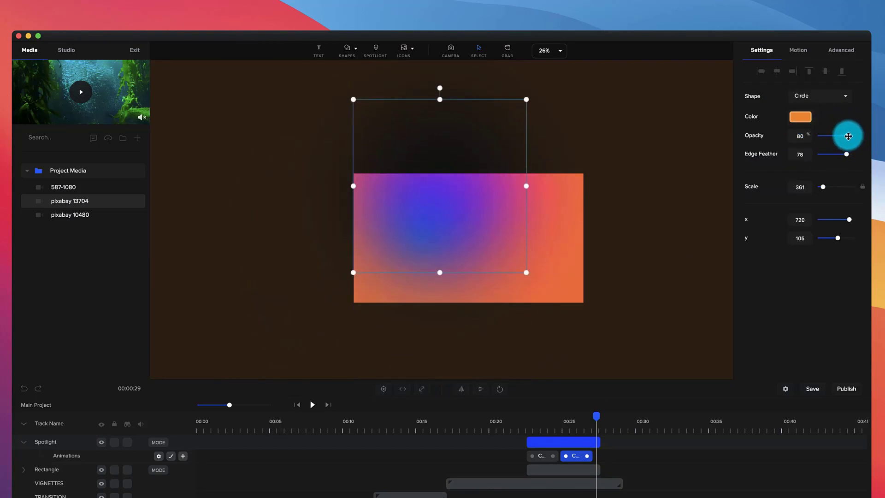
left_click_drag(848, 136, 838, 138)
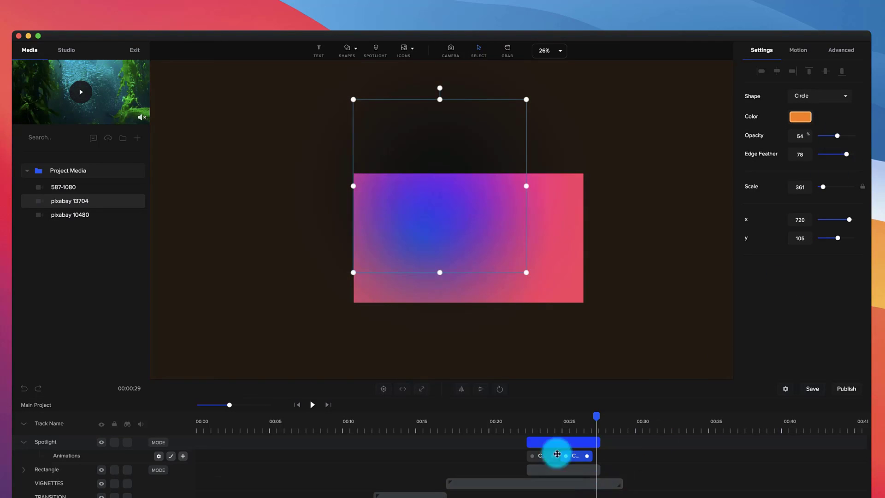
- Play both spotlight animations from the clip's start and examine the resulting gradient background on the canvas
left_click(527, 419)
key("space")
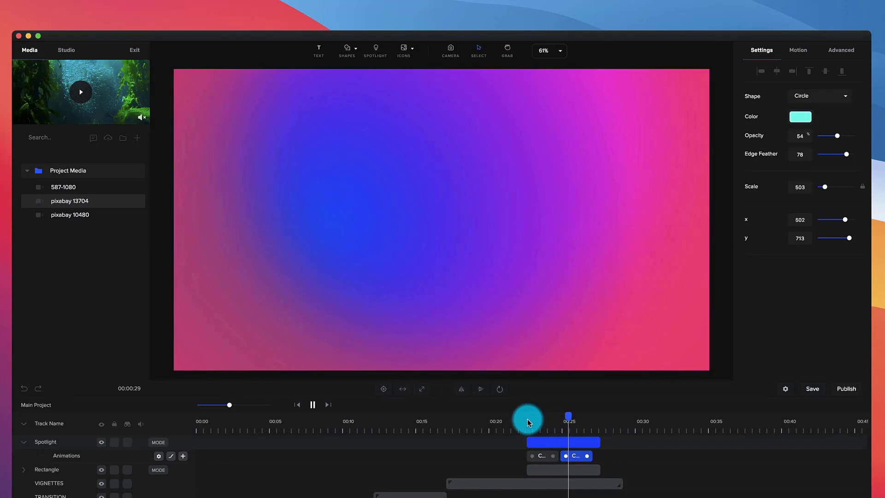
key("space")
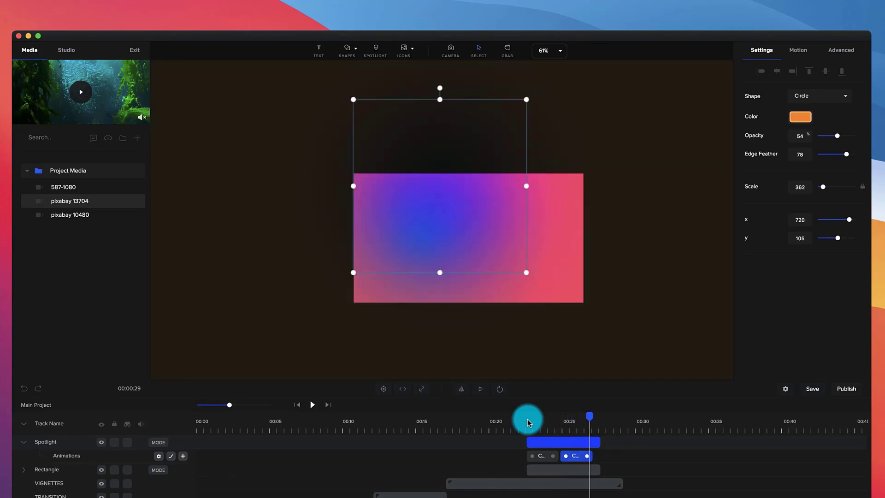
left_click(539, 288)
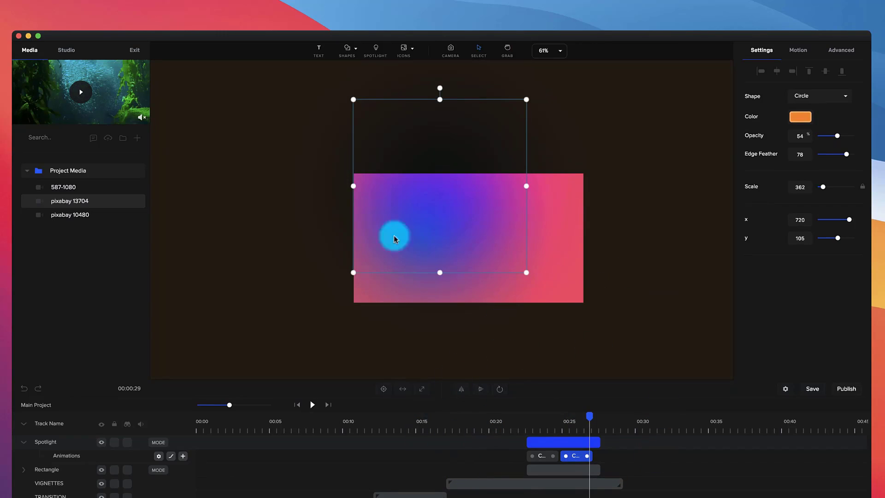
left_click(413, 367)
scroll(413, 367, "up", 5)
key("space")
left_click_drag(462, 268, 391, 285)
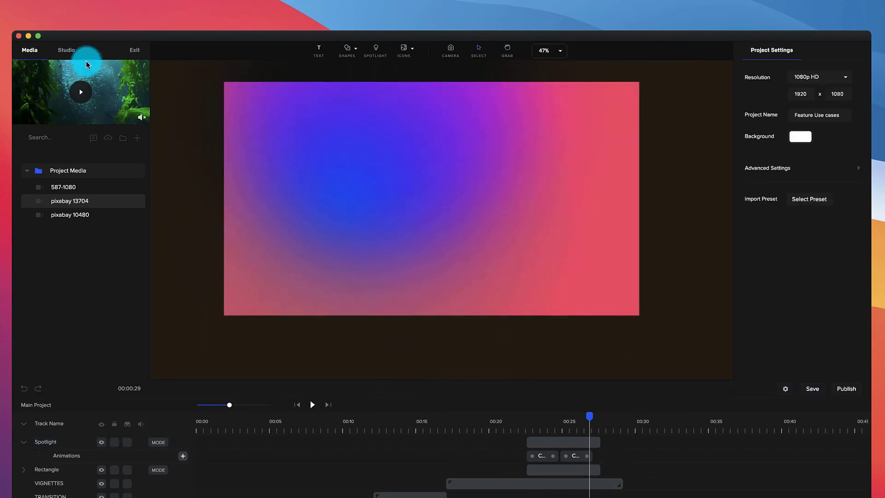
- Exit the project without saving and export the last clip speed project as clip speed.csp to the Documents folder
left_click(131, 50)
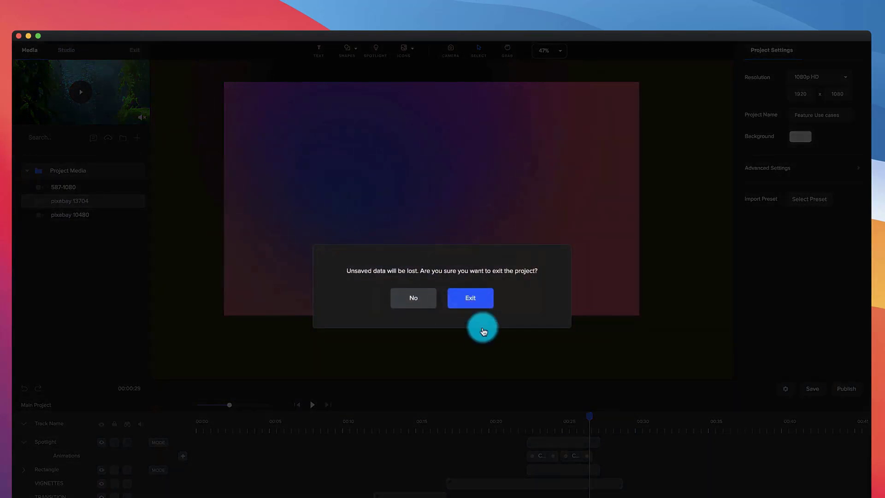
left_click(471, 297)
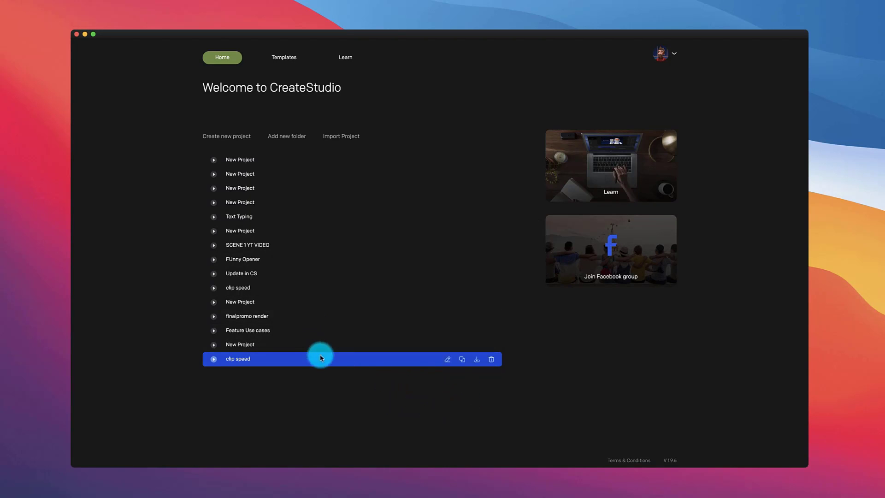
left_click(476, 360)
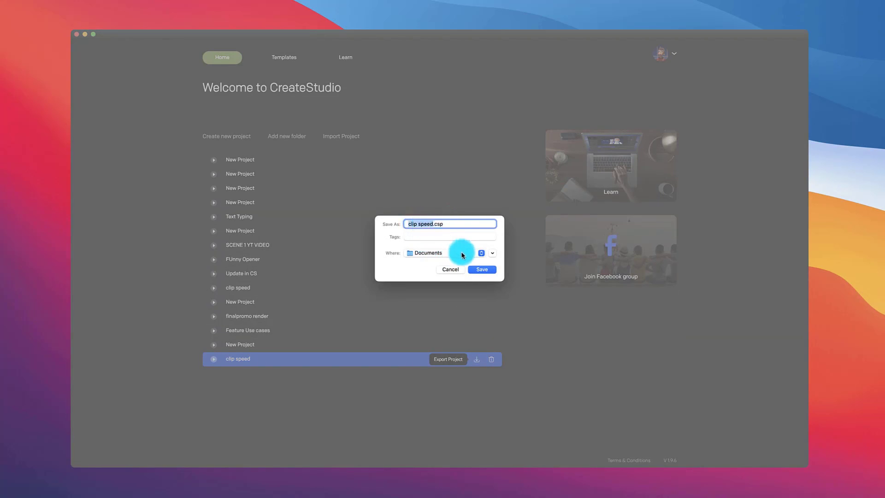
left_click(483, 271)
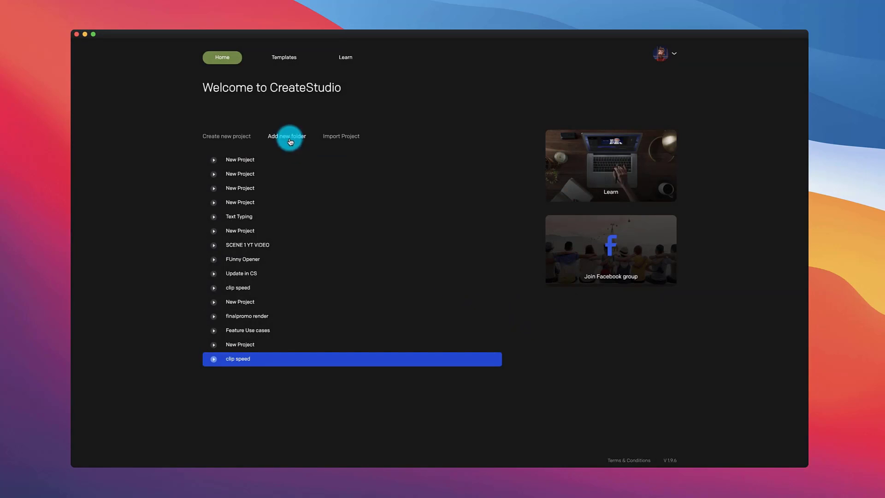
- Import the project file clip speed.csp from the Documents folder and select the imported project in the project list
left_click(346, 139)
left_click(386, 212)
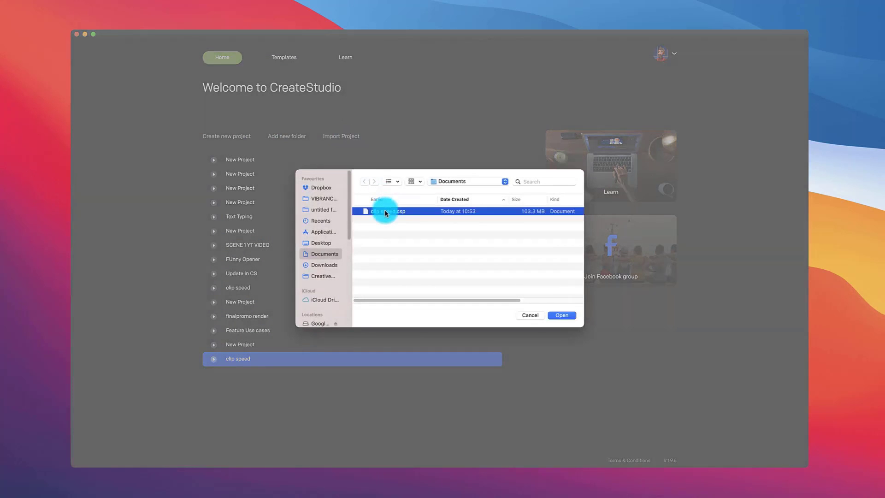
left_click(560, 315)
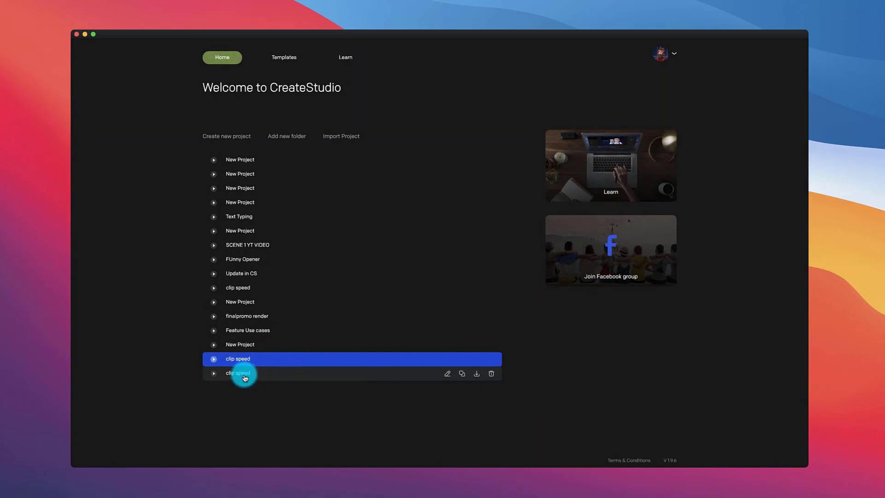
left_click(245, 378)
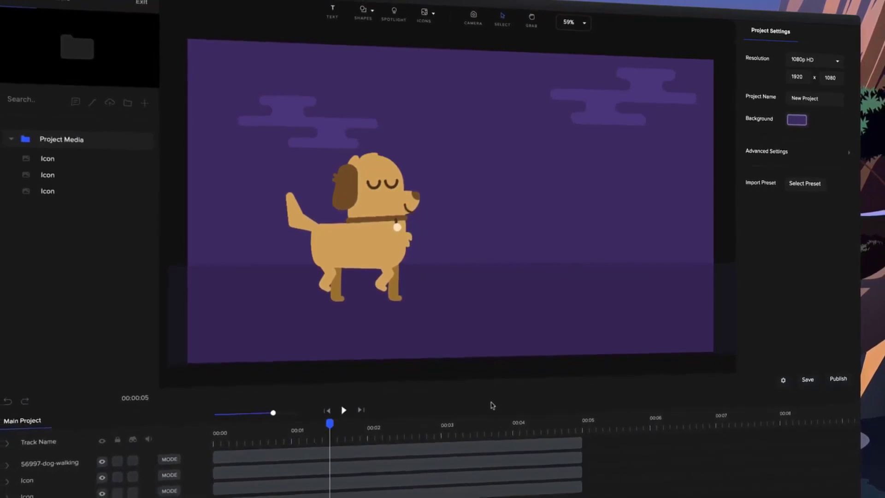
- Play and stop the preview of the walking dog animation in the purple scene
left_click(344, 380)
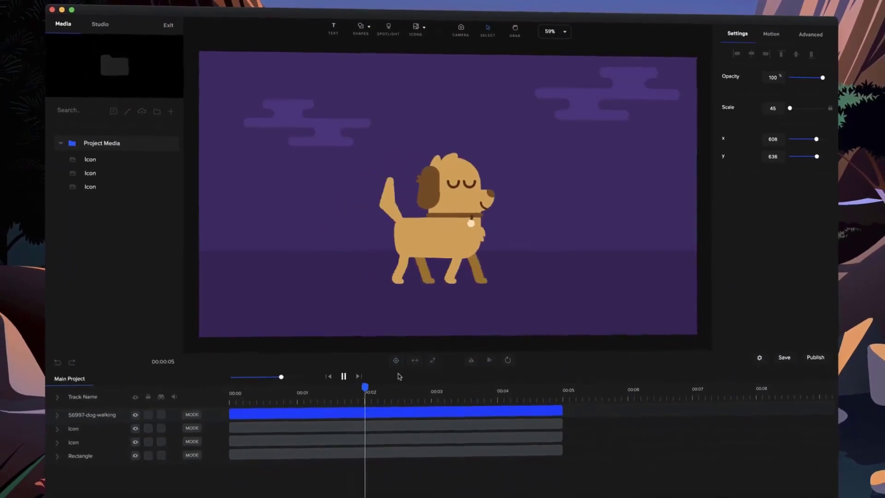
key("space")
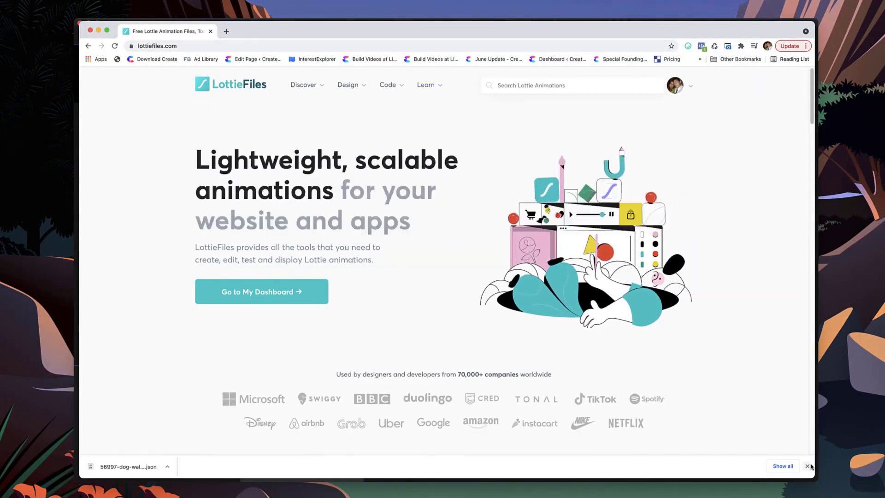
- On the LottieFiles website, search for dog and filter the animations to the free ones
left_click(556, 85)
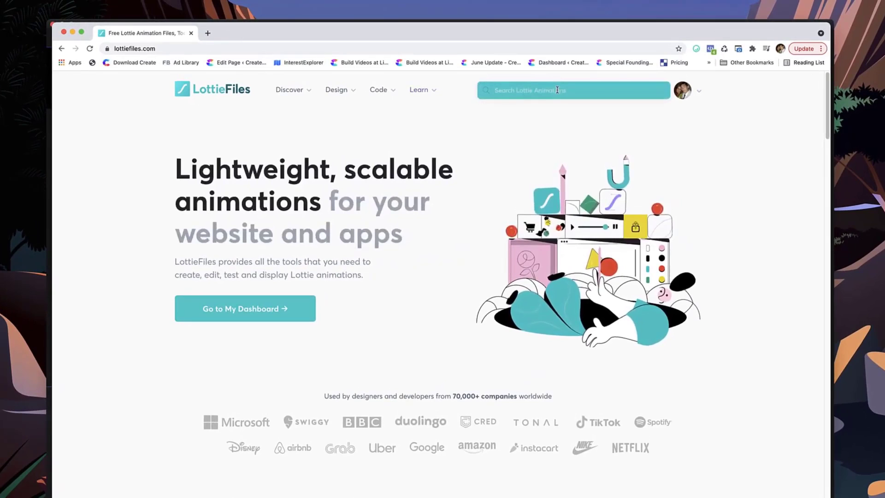
type("dog")
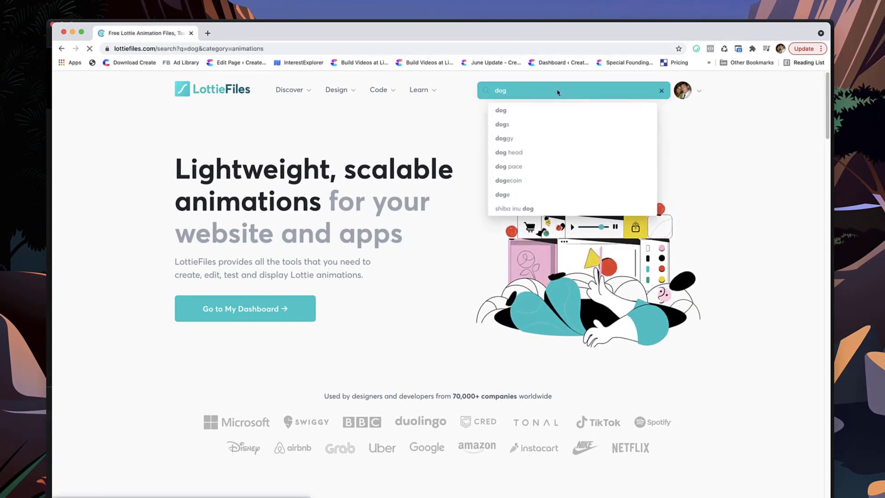
left_click(371, 171)
left_click(368, 204)
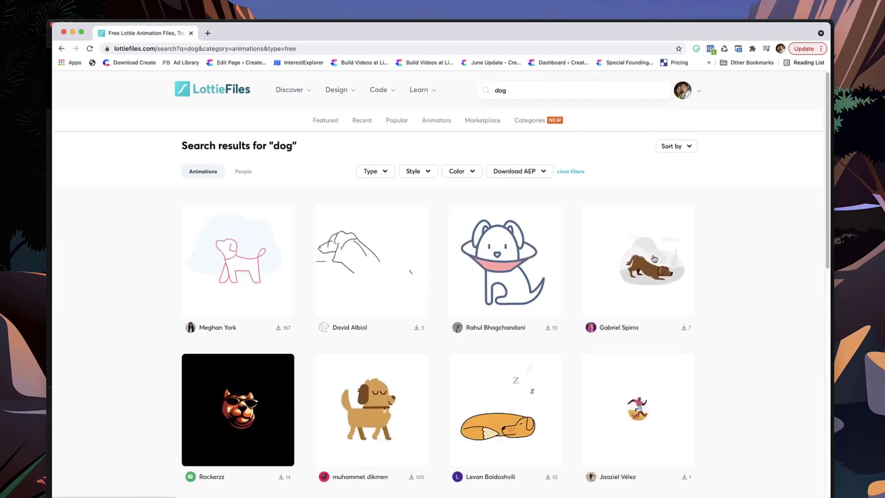
- Browse the first two pages of the dog results and open the Dog walking animation from page 1
scroll(608, 179, "down", 3)
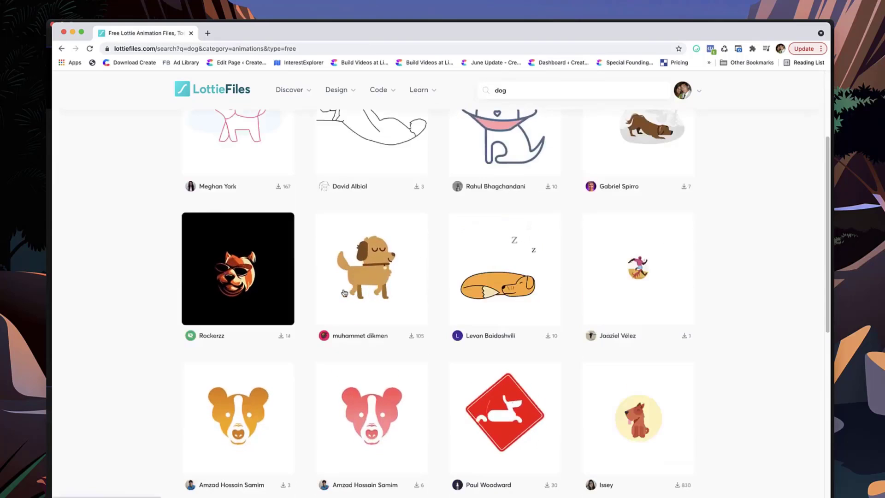
scroll(413, 251, "down", 5)
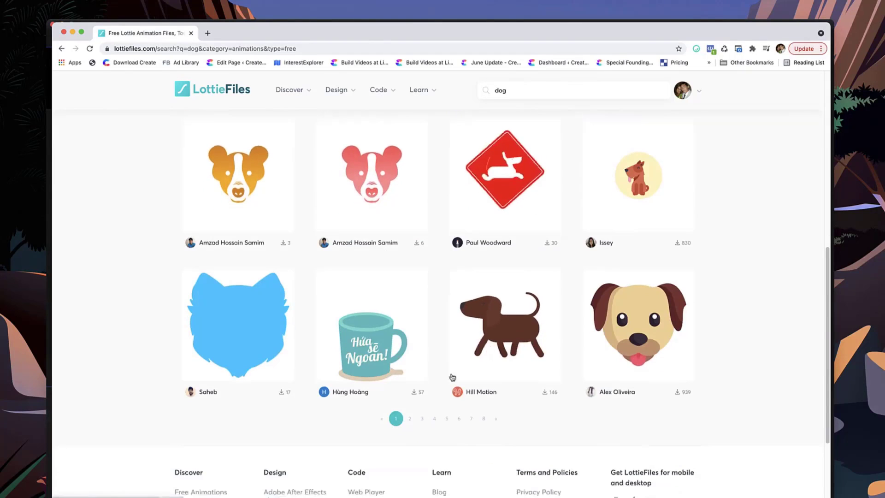
left_click(409, 418)
scroll(610, 303, "up", 8)
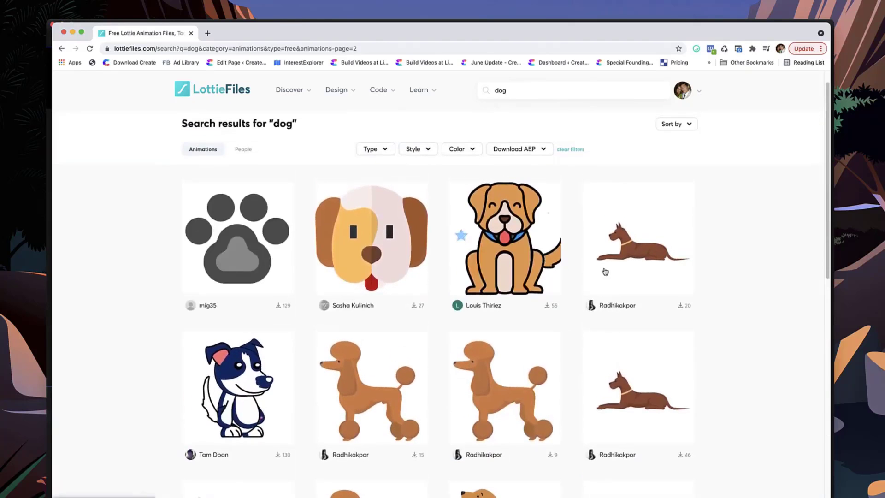
scroll(608, 258, "down", 10)
scroll(608, 249, "down", 1)
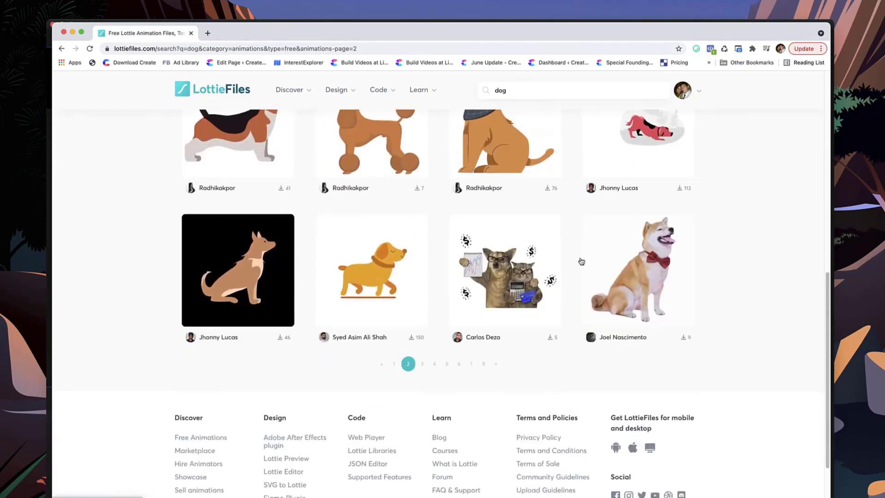
left_click(398, 364)
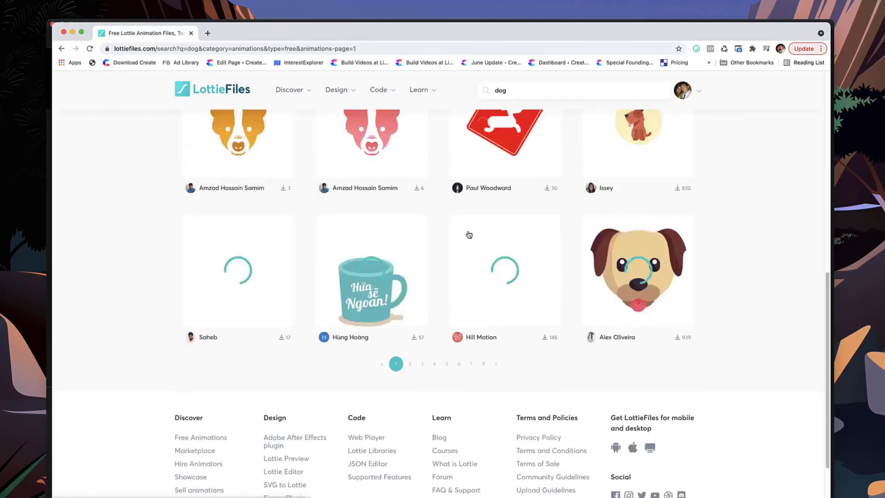
left_click(386, 386)
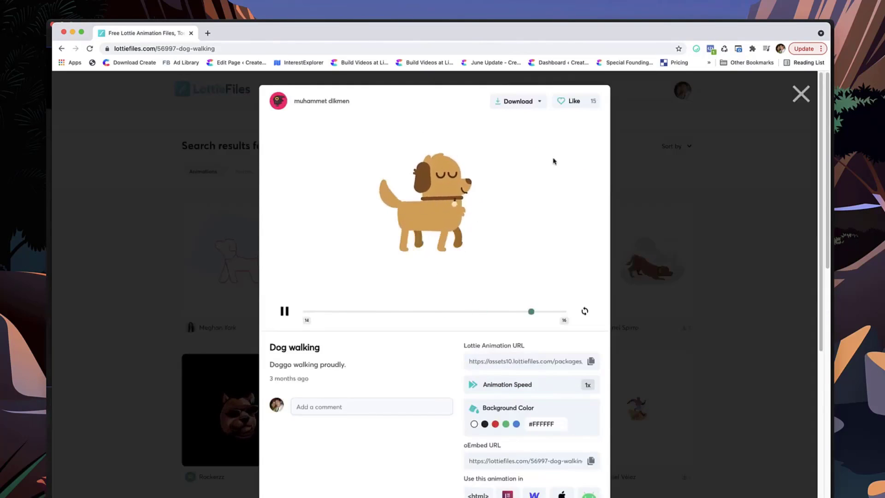
- Download the Dog walking animation as Lottie JSON and open it for layer color editing
left_click(536, 106)
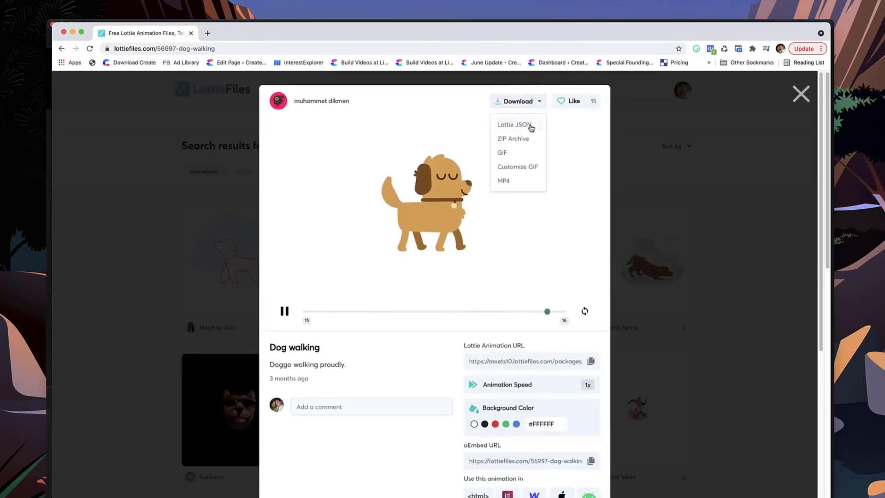
left_click(531, 125)
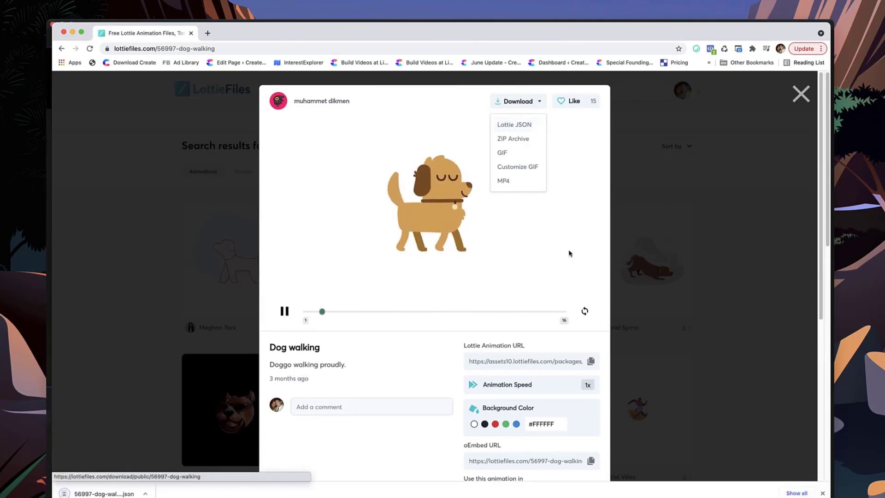
scroll(569, 306, "down", 4)
scroll(503, 336, "down", 4)
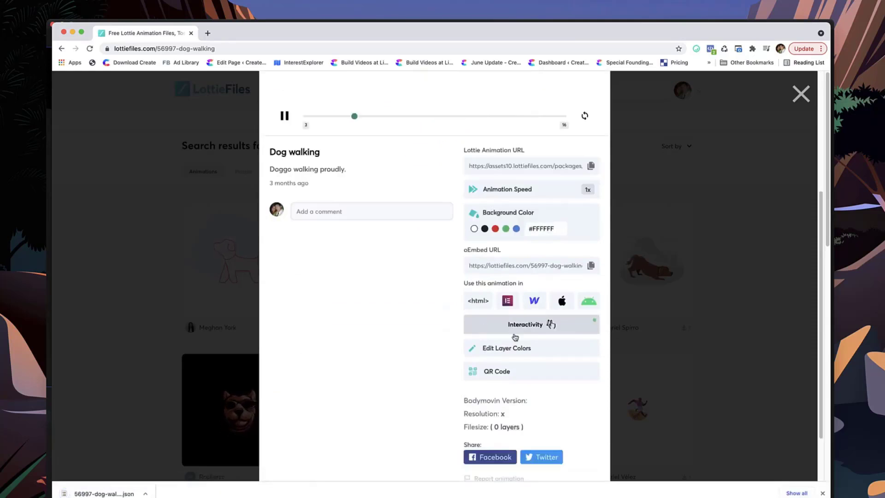
left_click(521, 350)
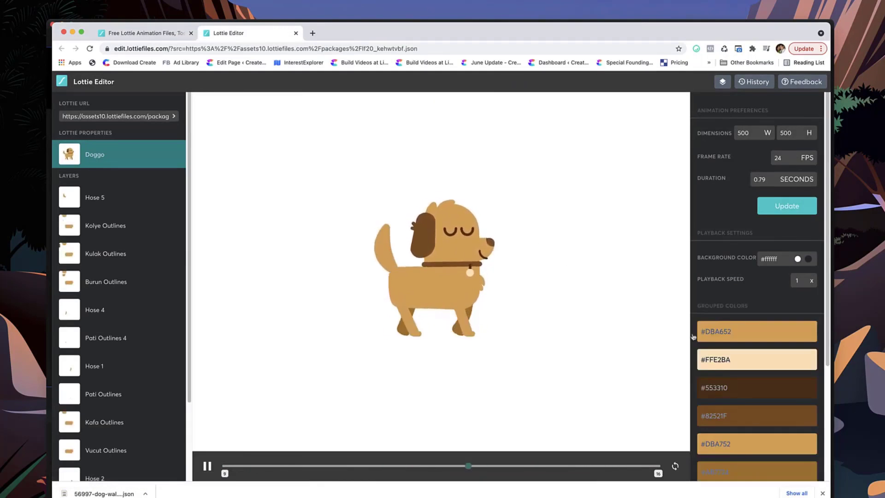
- Recolor the animation's #FFE2BA grouped color to blue in the Lottie Editor
scroll(736, 374, "down", 3)
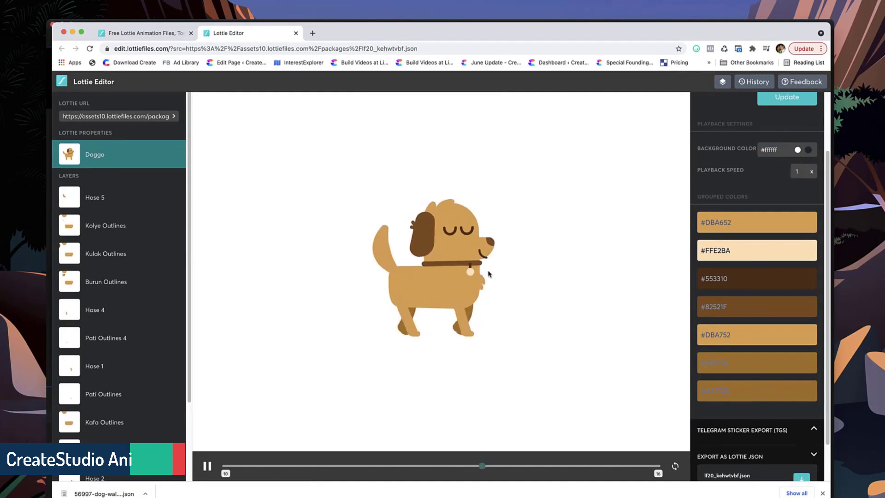
left_click(758, 256)
left_click(745, 333)
left_click(784, 267)
left_click(751, 399)
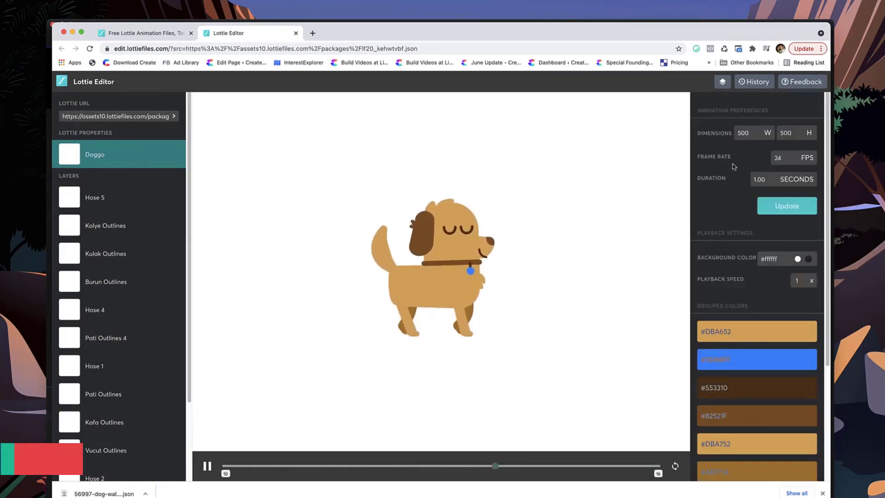
scroll(730, 233, "down", 4)
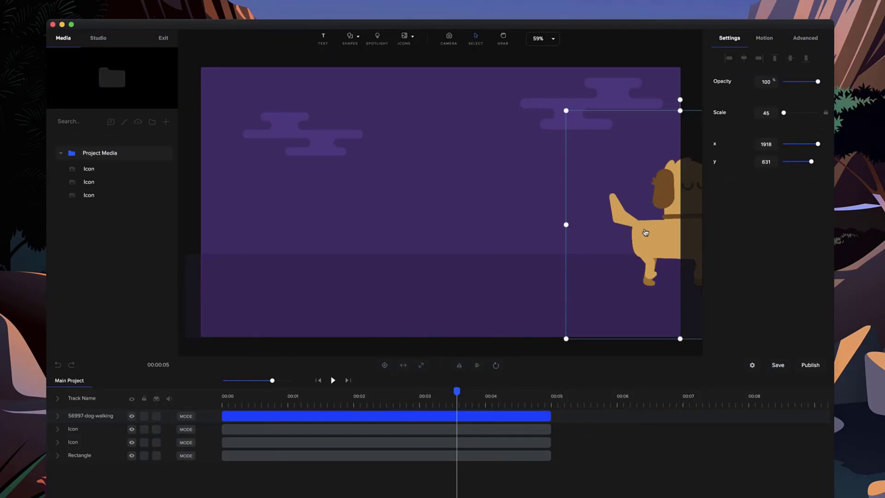
- In CreateStudio, delete the existing dog layer and import the Lottie file 56997-dog-walking (2).json from the Downloads folder
key("Delete")
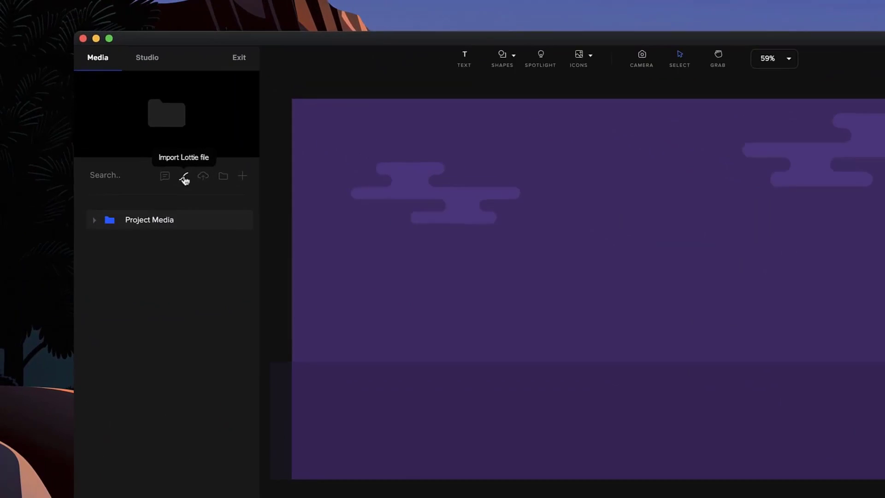
left_click(125, 122)
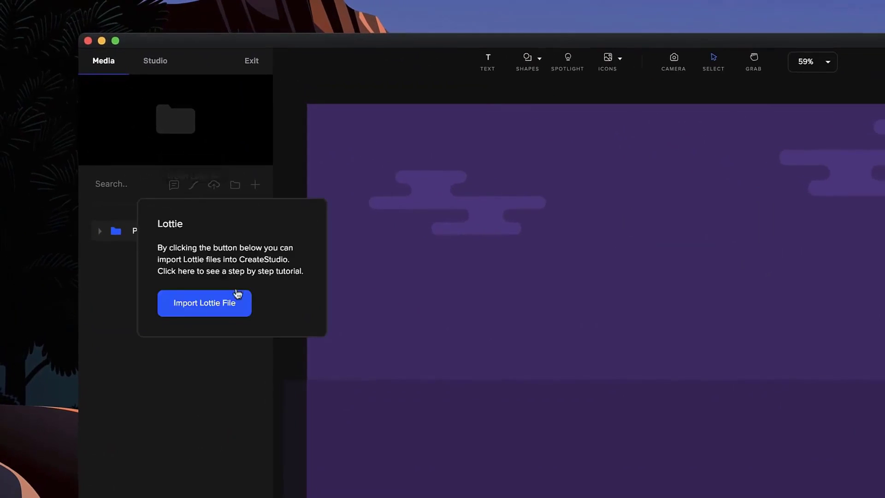
left_click(224, 311)
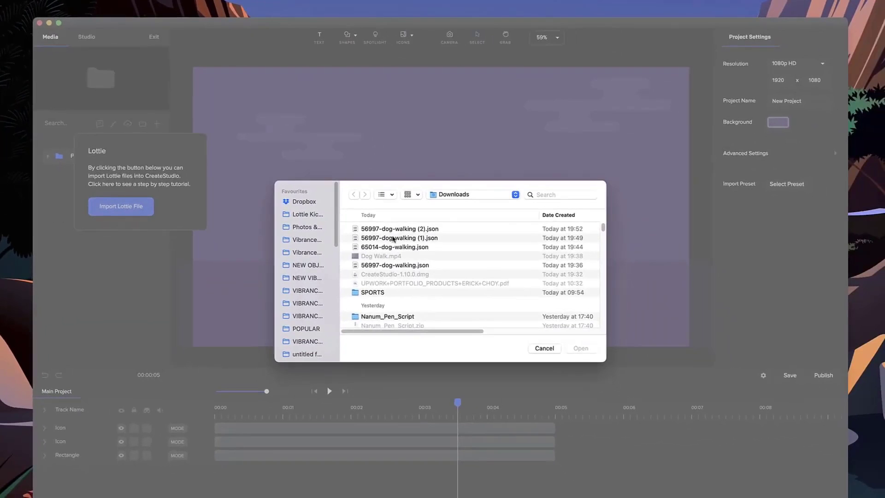
double_click(431, 229)
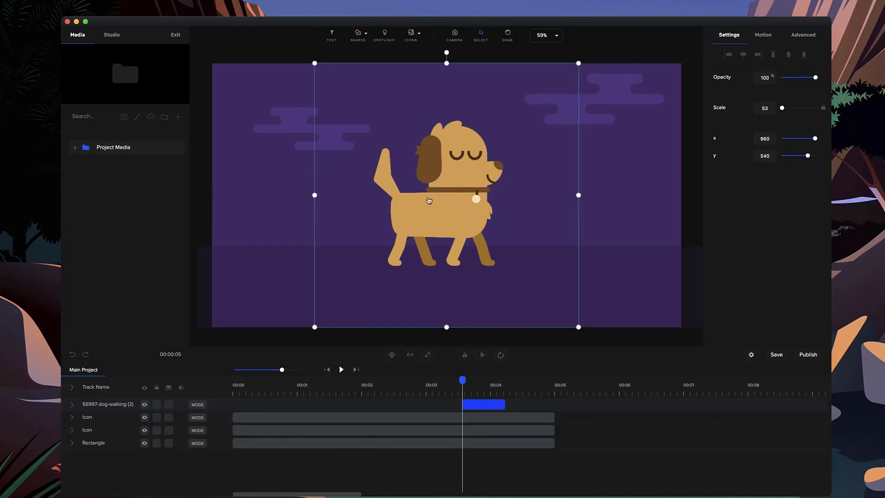
- Stretch the dog clip to span from 00:00 to 00:05 and return the playhead to the start
left_click(473, 408)
left_click_drag(475, 406, 554, 404)
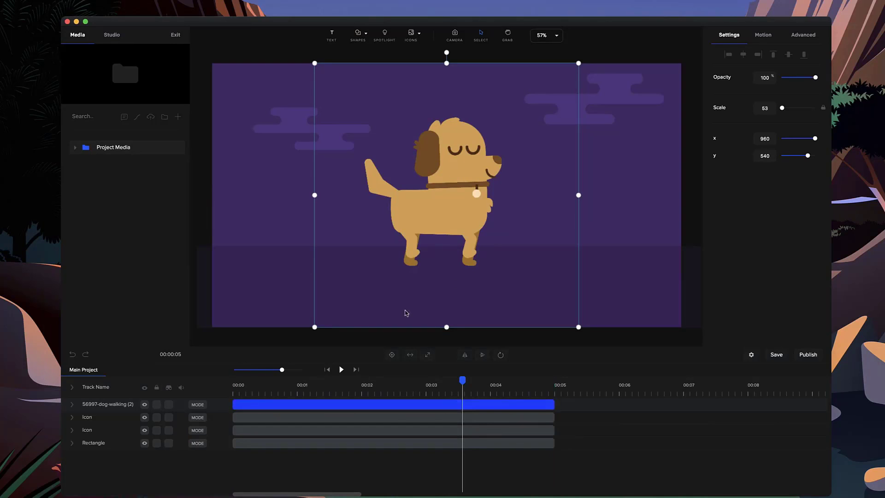
left_click_drag(460, 379, 214, 381)
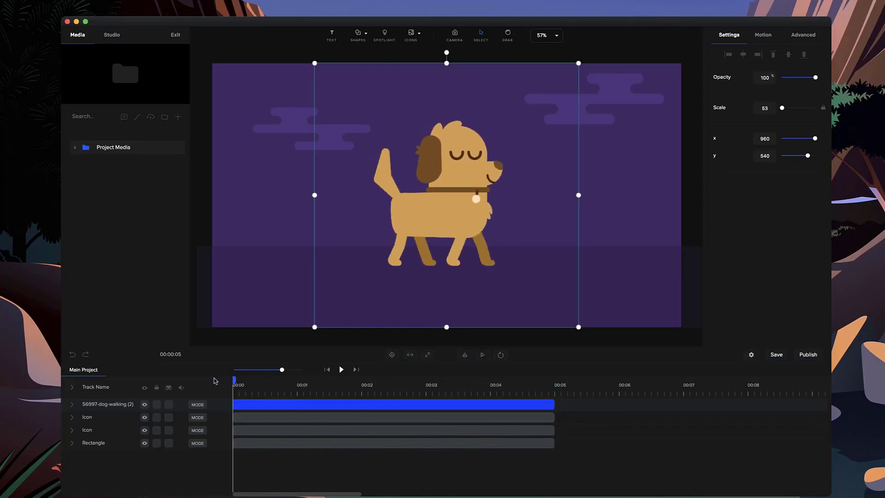
- Lower the dog slightly, add a custom animation to its track, and place its start position off the canvas's left edge at about x -312, y 587
left_click(73, 405)
left_click_drag(467, 210, 468, 222)
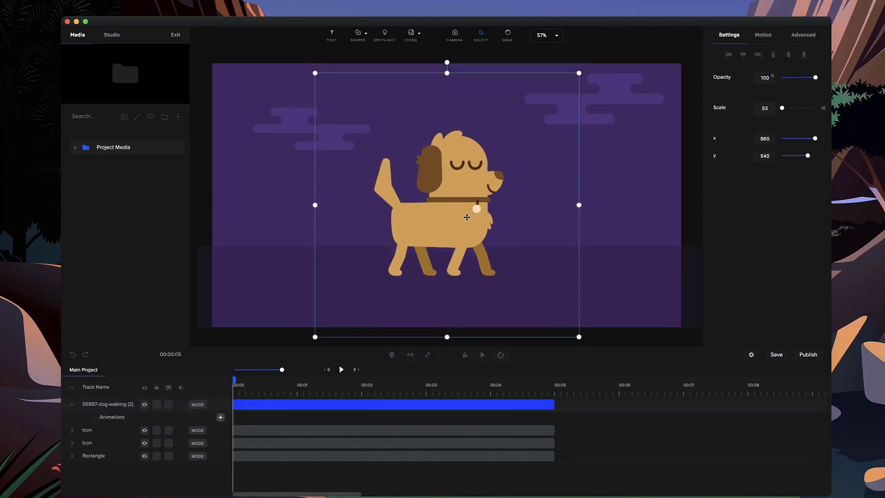
left_click(220, 417)
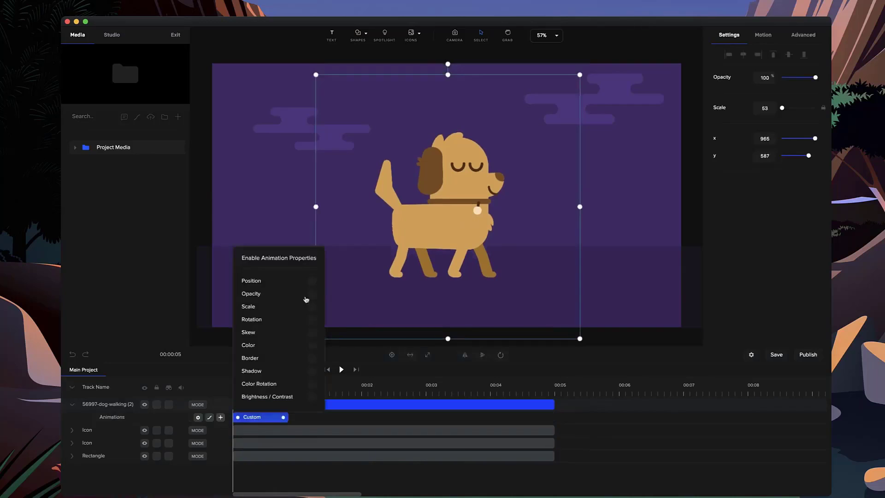
left_click(423, 247)
left_click_drag(455, 237, 143, 243)
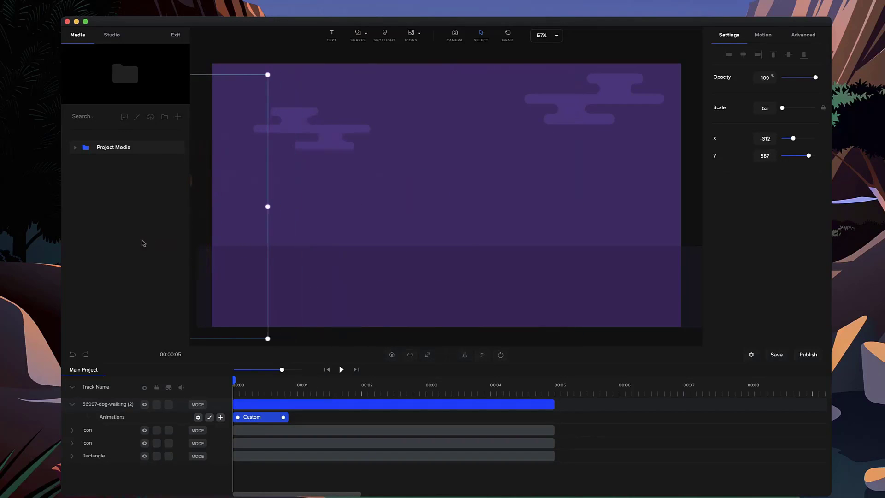
- Set the animation's end position beyond the canvas's right edge at about x 2276 and extend the animation to about 4 seconds
left_click(304, 394)
left_click_drag(441, 220, 762, 219)
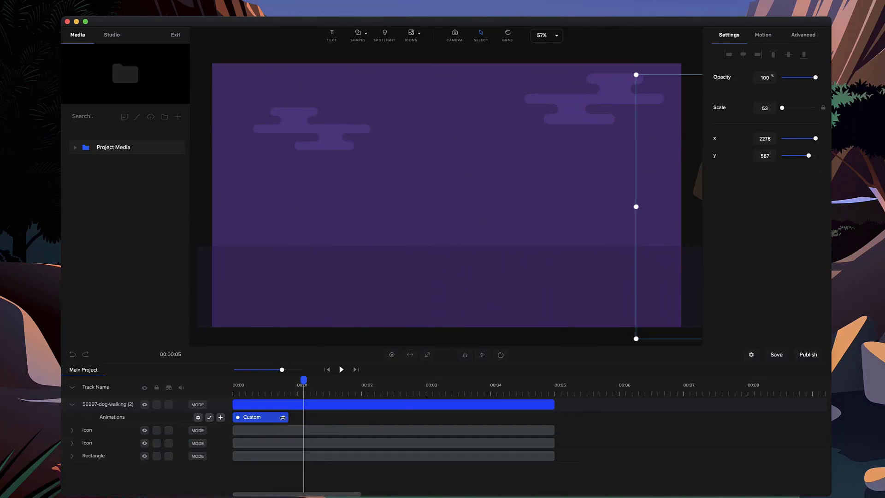
left_click_drag(310, 420, 490, 418)
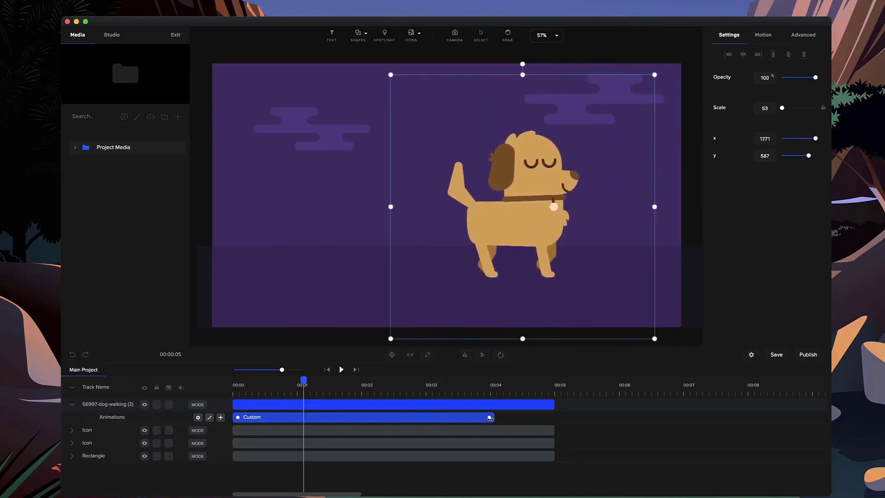
- Set the easing of the dog's custom animation to Linear and close the easing options
left_click(210, 418)
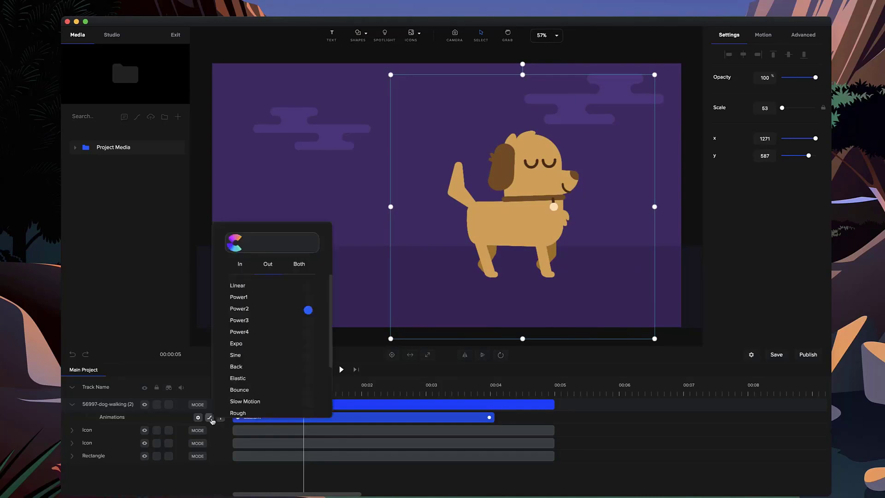
left_click(314, 288)
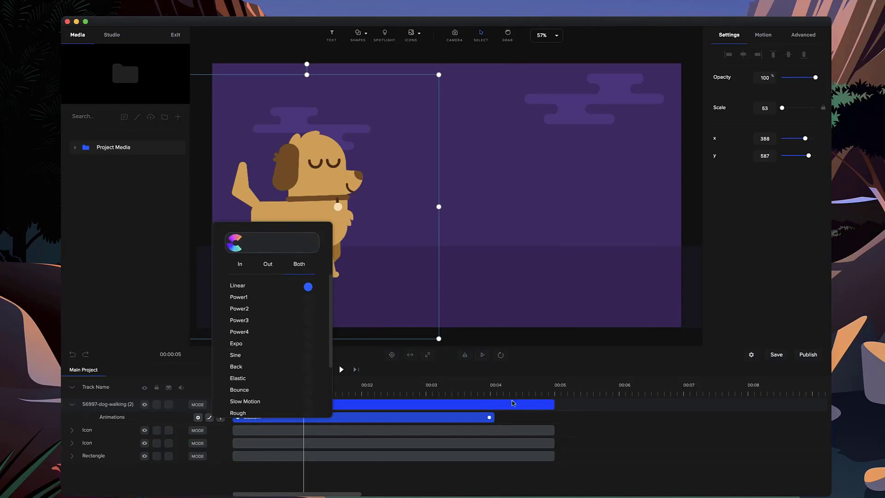
left_click(573, 438)
- Preview the dog walking across the scene from the start of the timeline and stop the playback
left_click(327, 369)
left_click(341, 369)
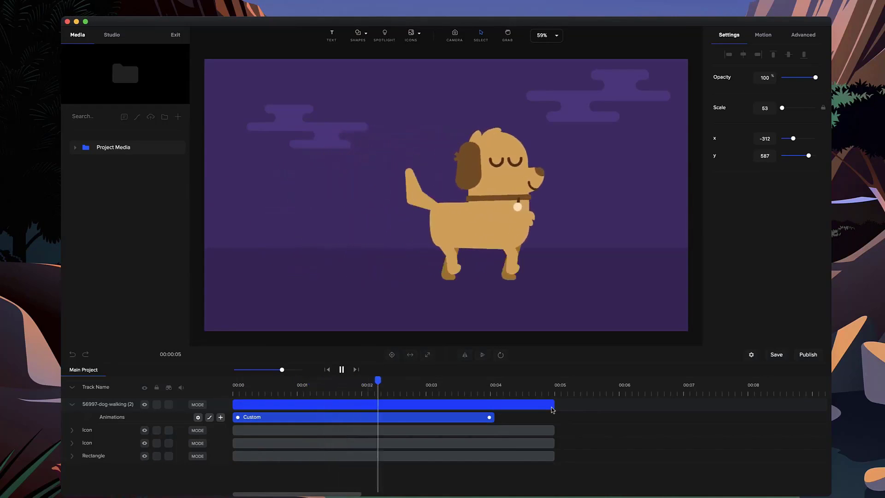
key("space")
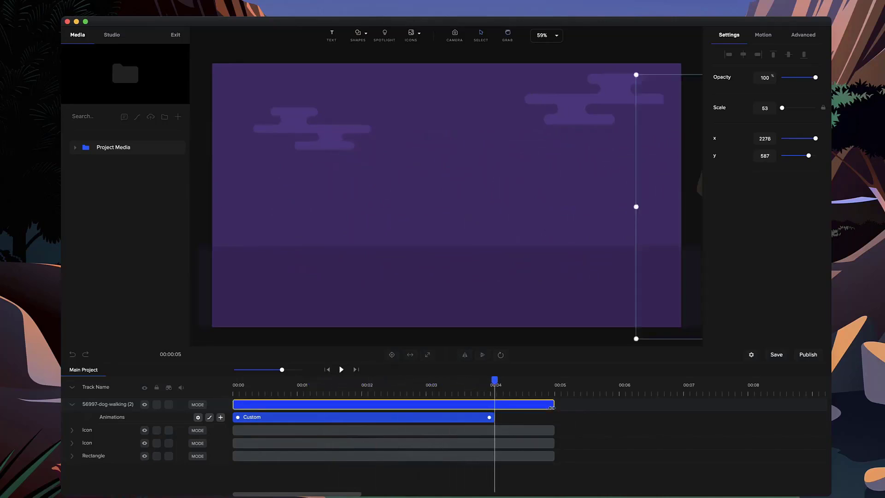
- Deselect the dog, open the publishing options and set the export file type to MP4 (High Quality / Large File)
left_click(585, 48)
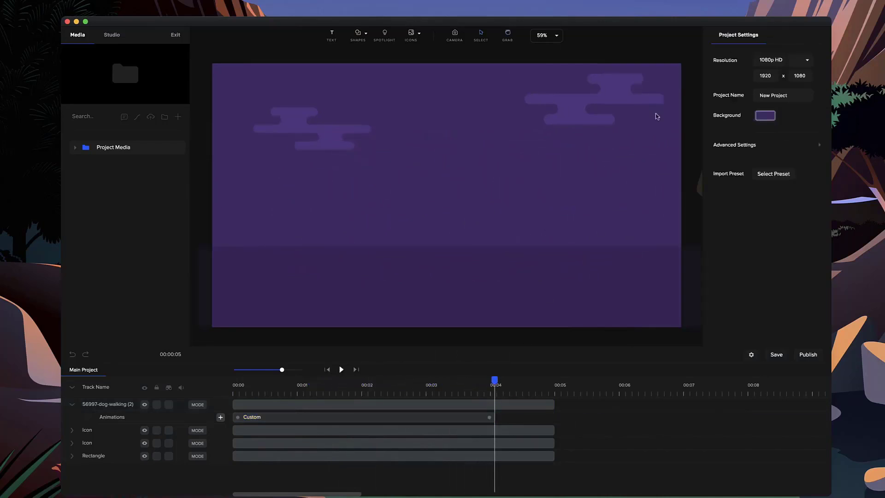
left_click(808, 355)
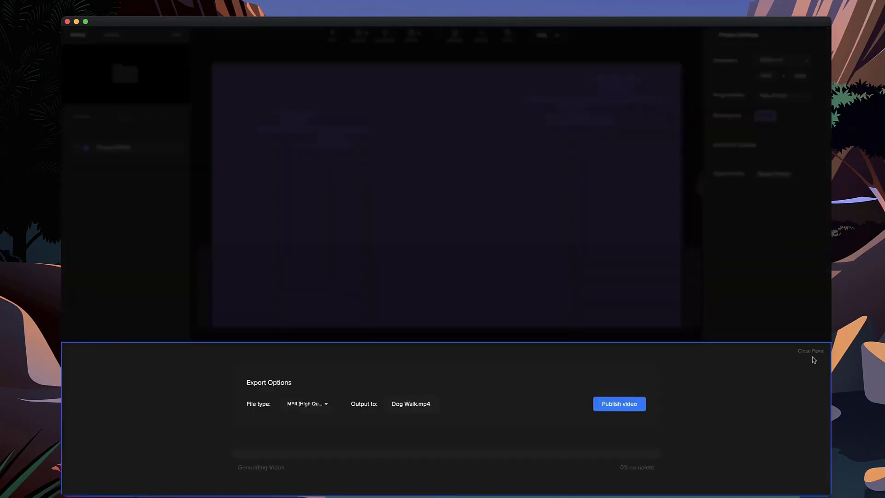
left_click(322, 404)
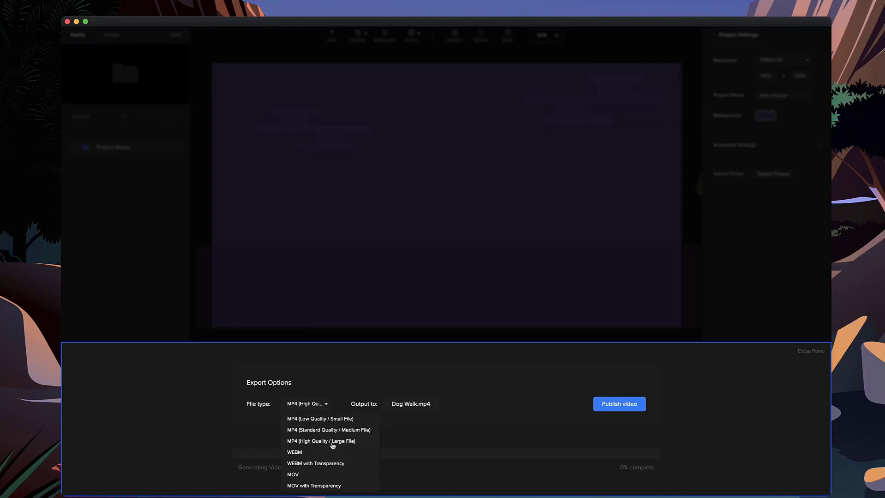
left_click(313, 441)
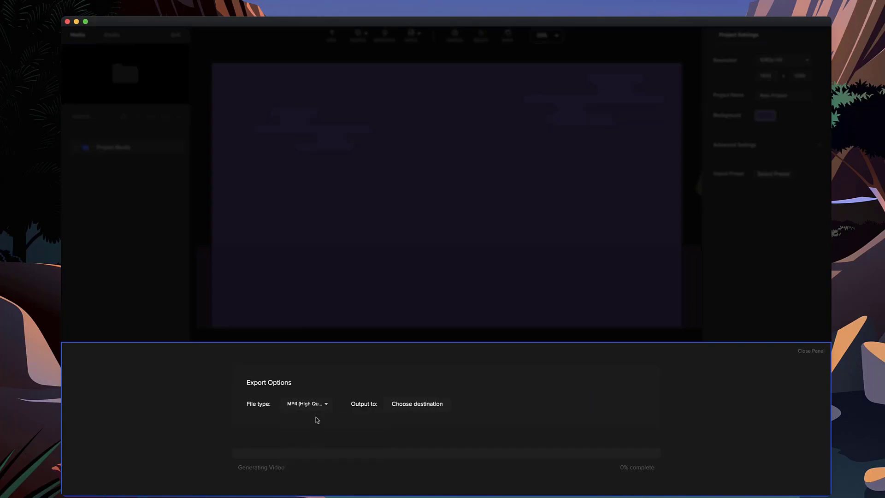